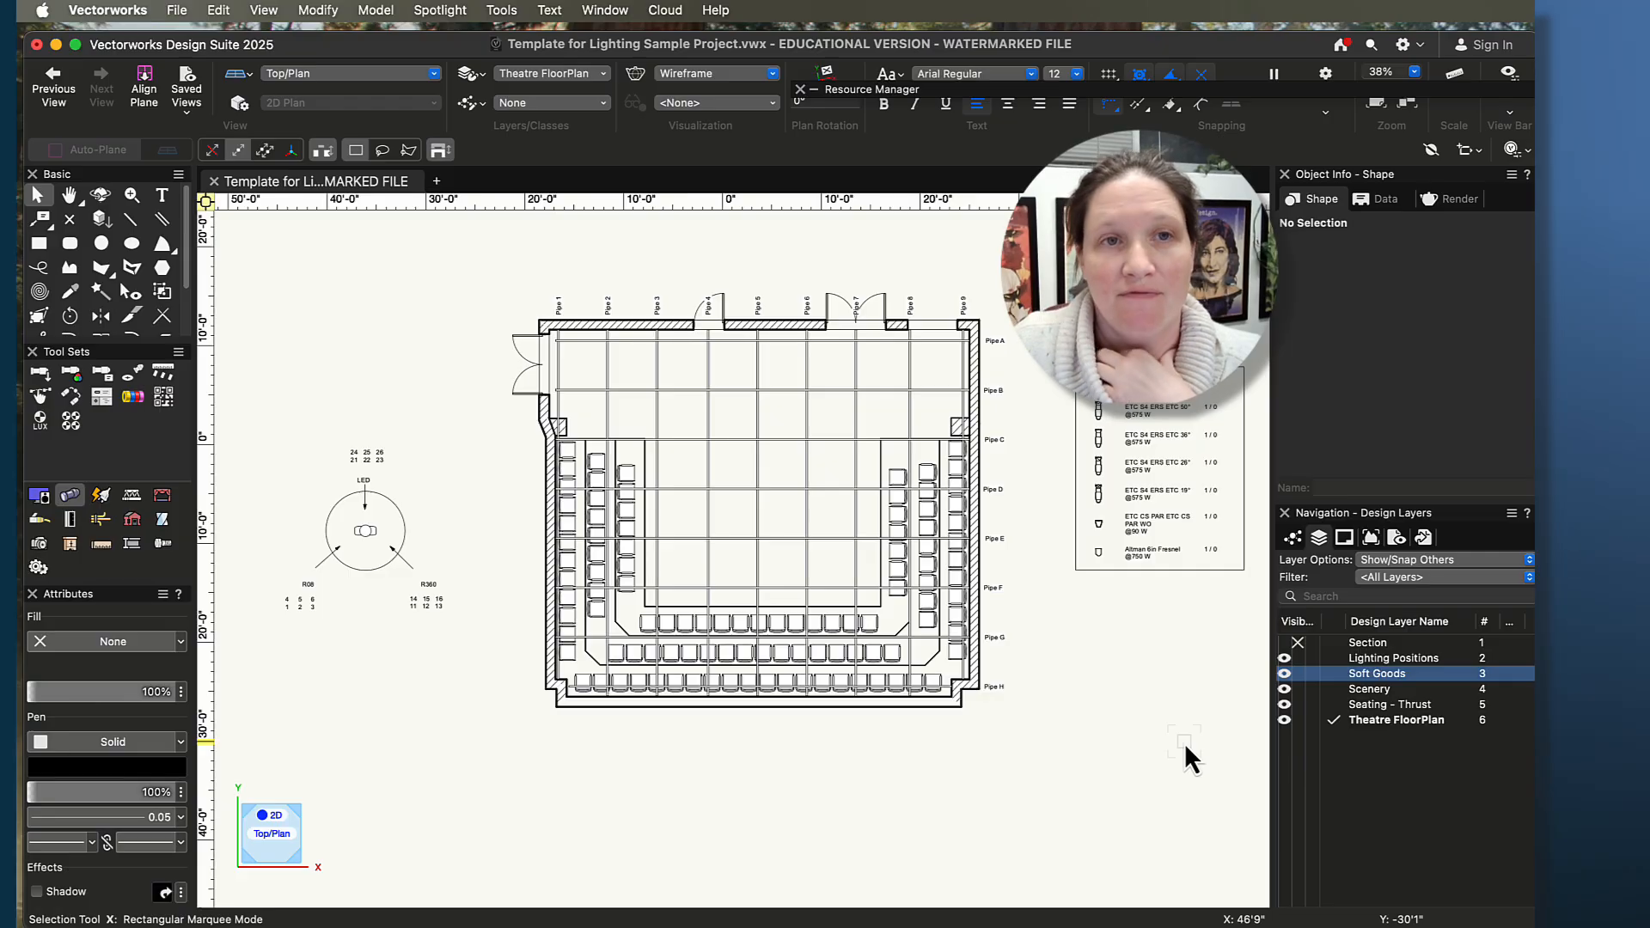
# - Dock the floating Resource Manager palette above the drawing area
pyautogui.moveTo(1121, 90); pyautogui.dragTo(862, 148)
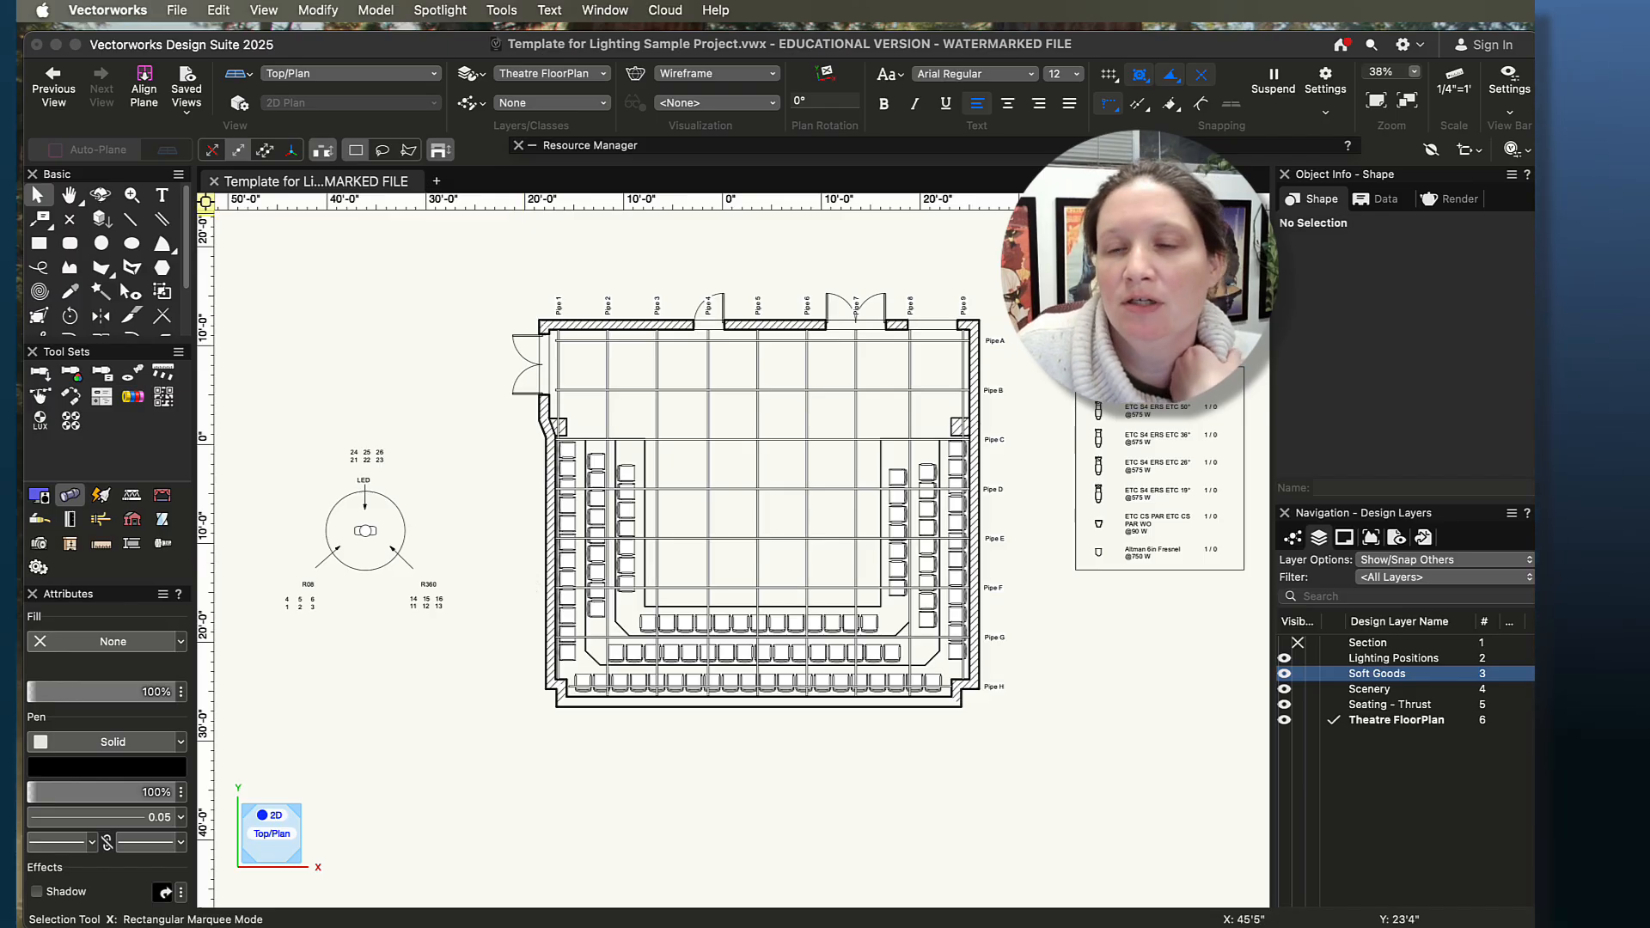
# - Switch to the Canvas course page in Chrome and publish the VectorWorks Drafting Project module and all its items
pyautogui.moveTo(1533, 232); pyautogui.dragTo(654, 86)
pyautogui.scroll(-1, 847, 477)
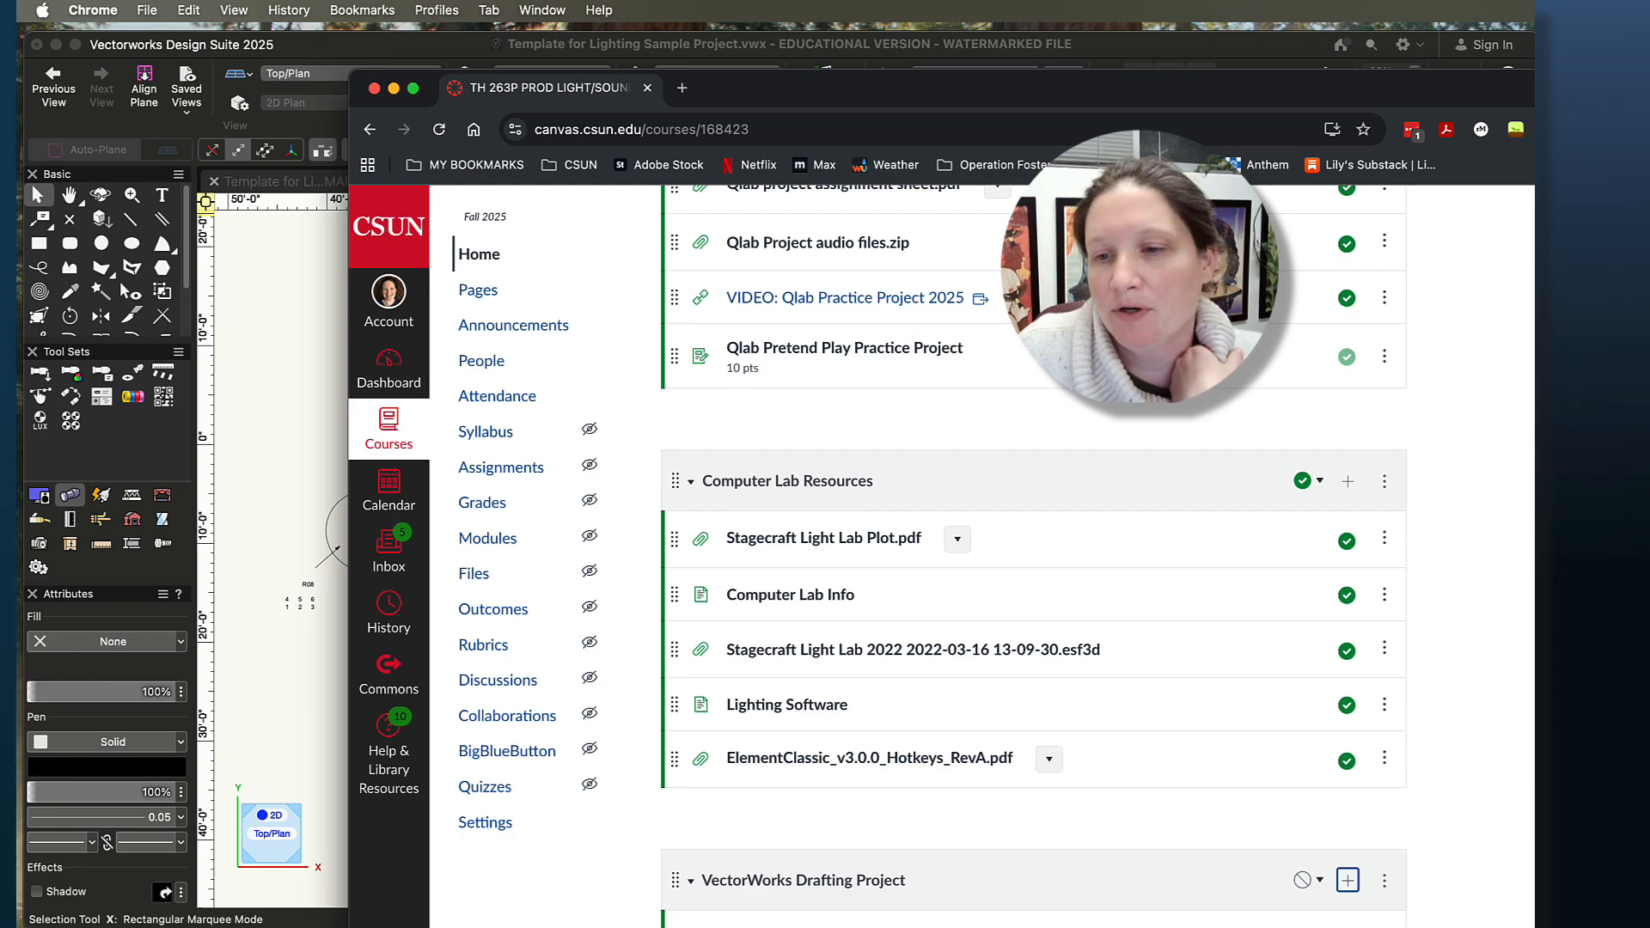
pyautogui.scroll(-5, 1019, 635)
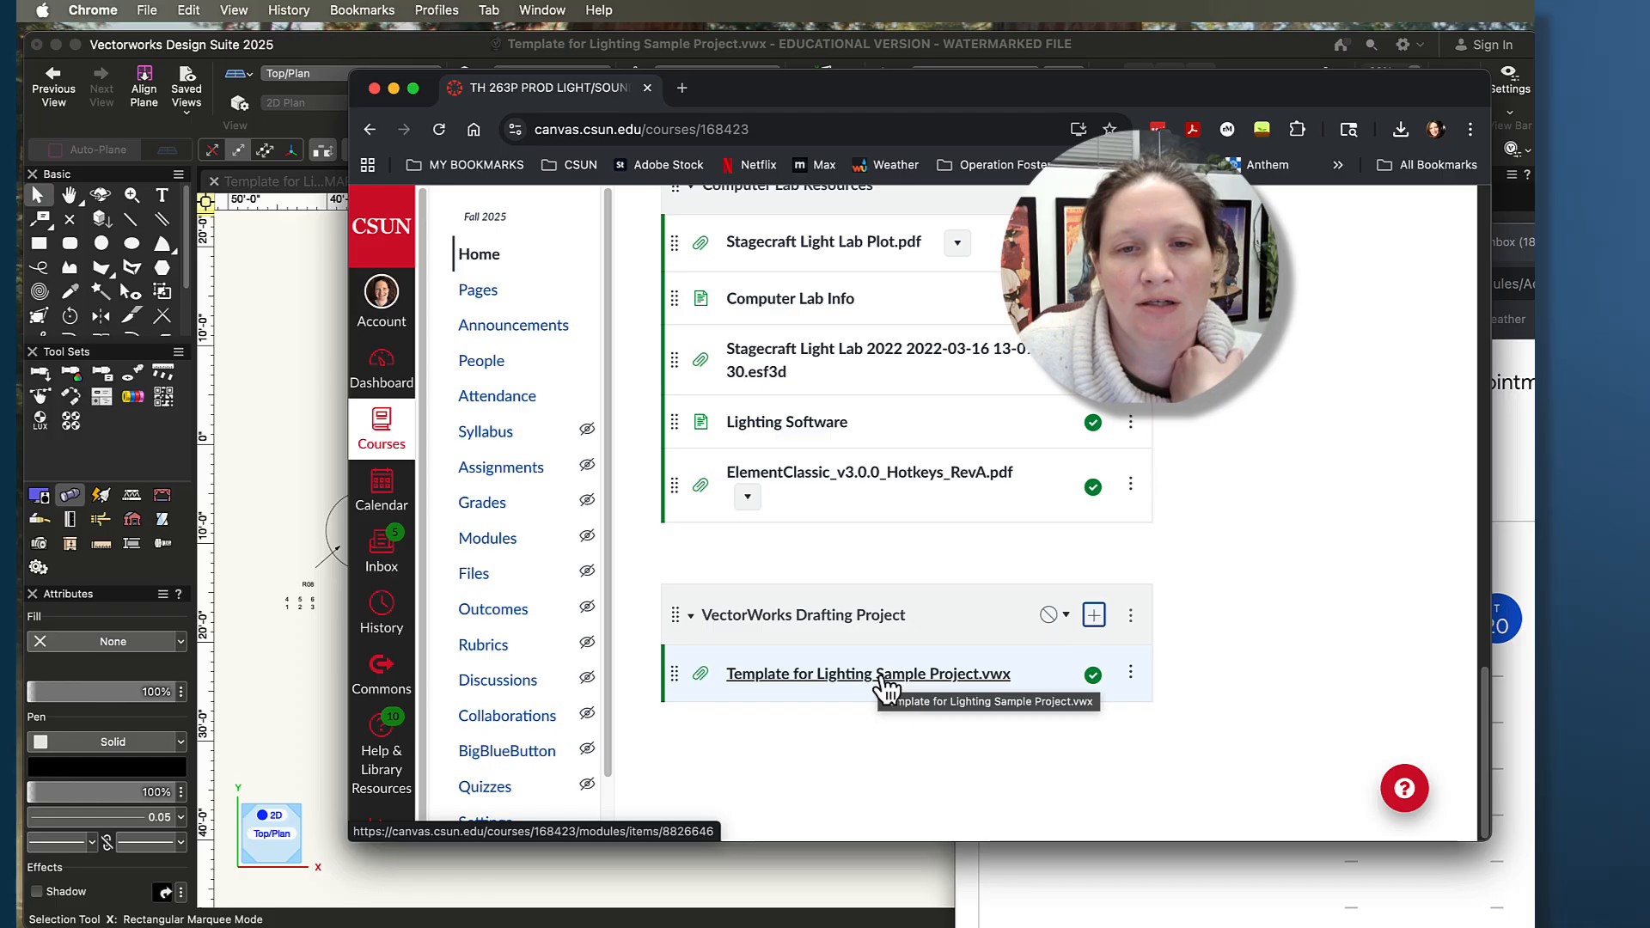
pyautogui.click(1053, 615)
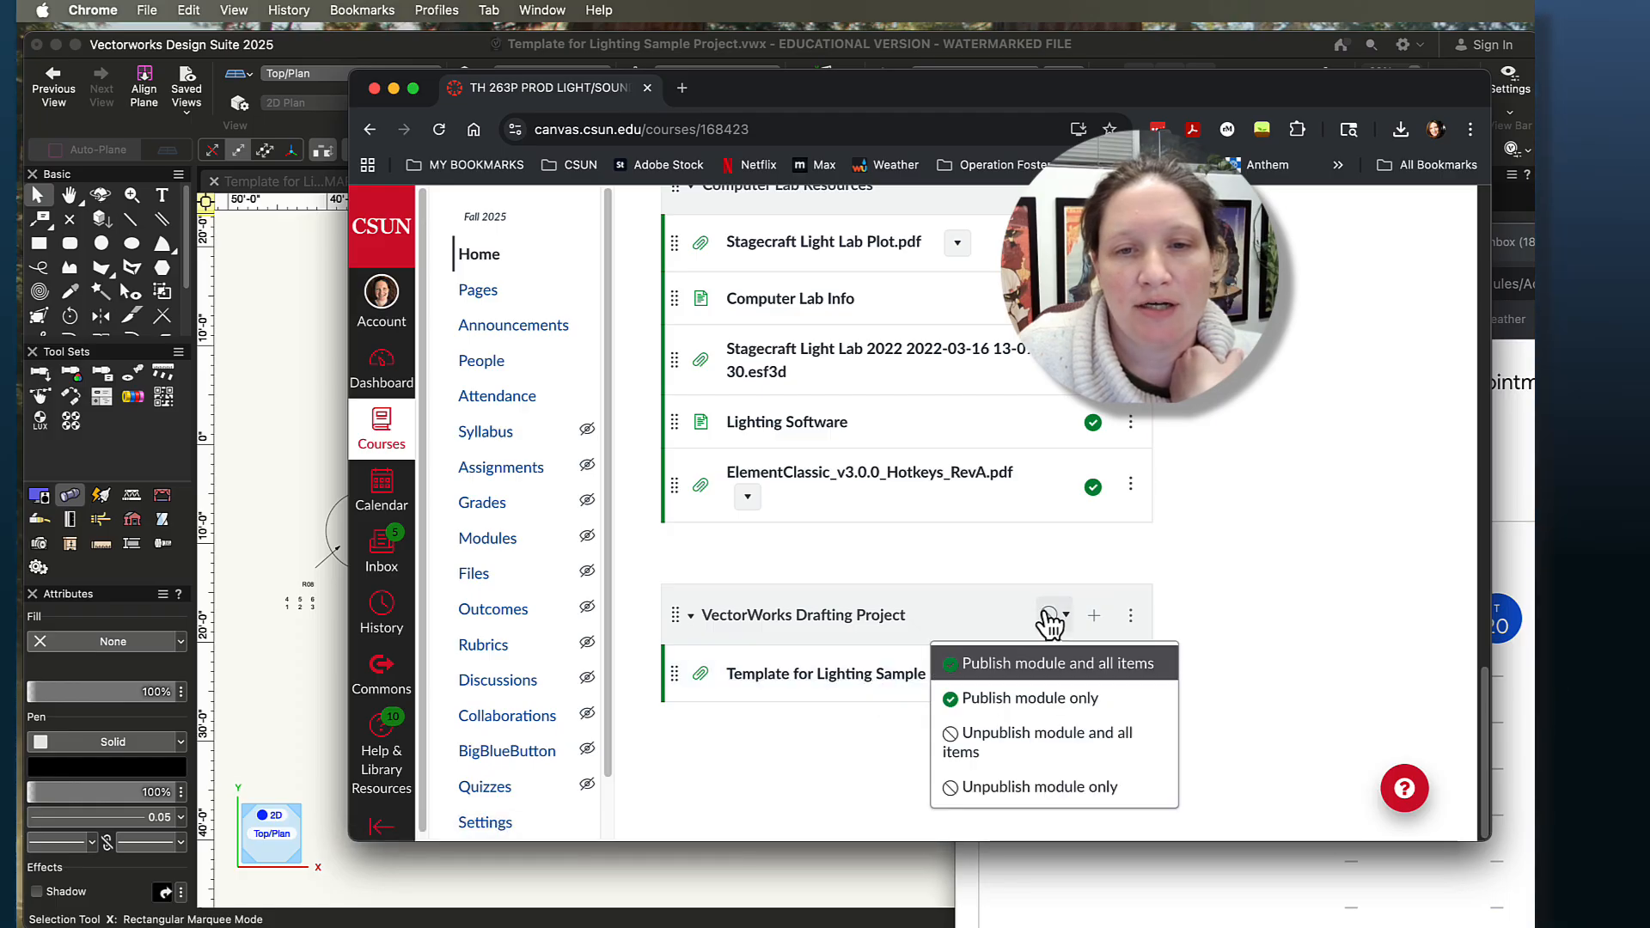
pyautogui.click(1012, 671)
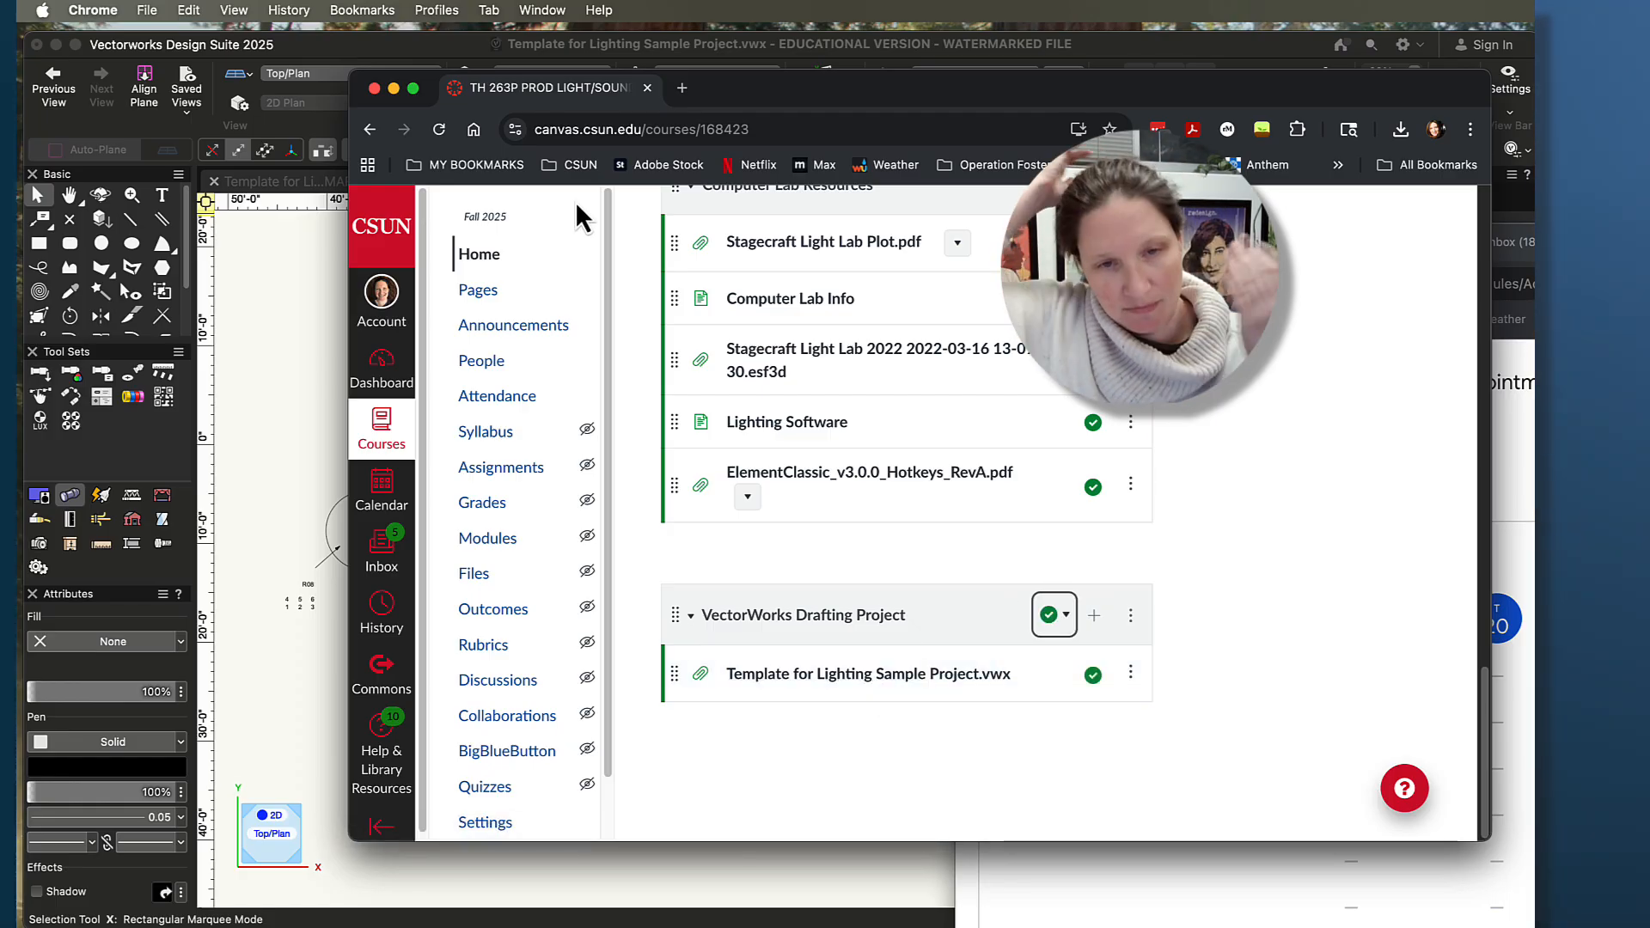
# - Switch back to Vectorworks and create a backup of the drawing
pyautogui.click(393, 89)
pyautogui.click(509, 241)
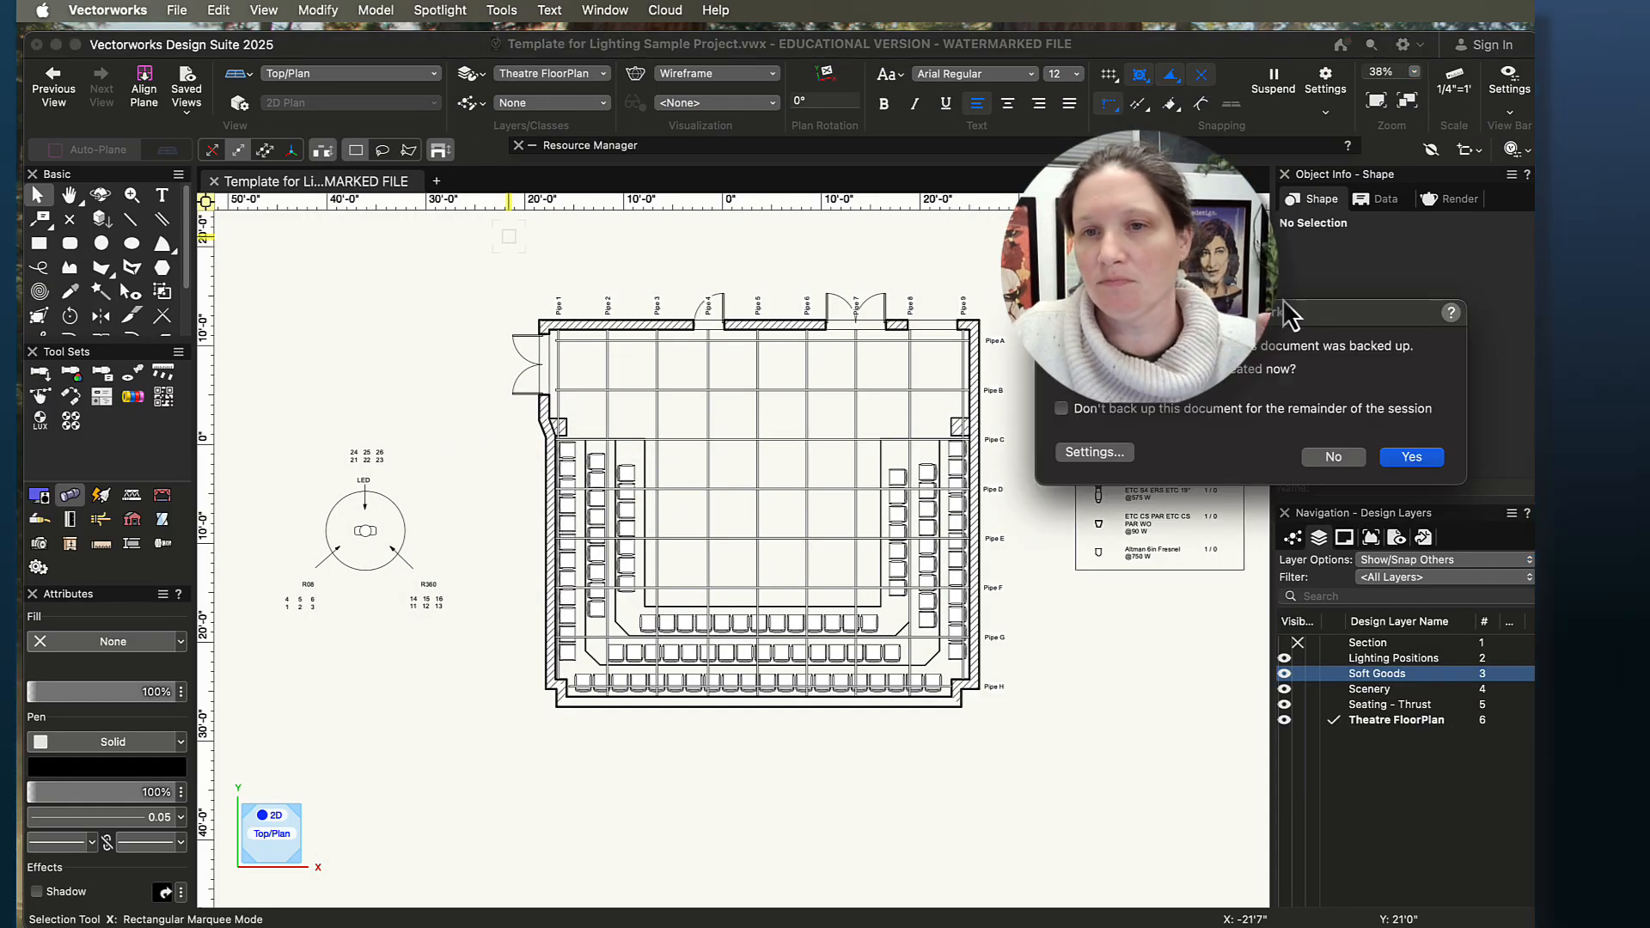
pyautogui.click(1412, 457)
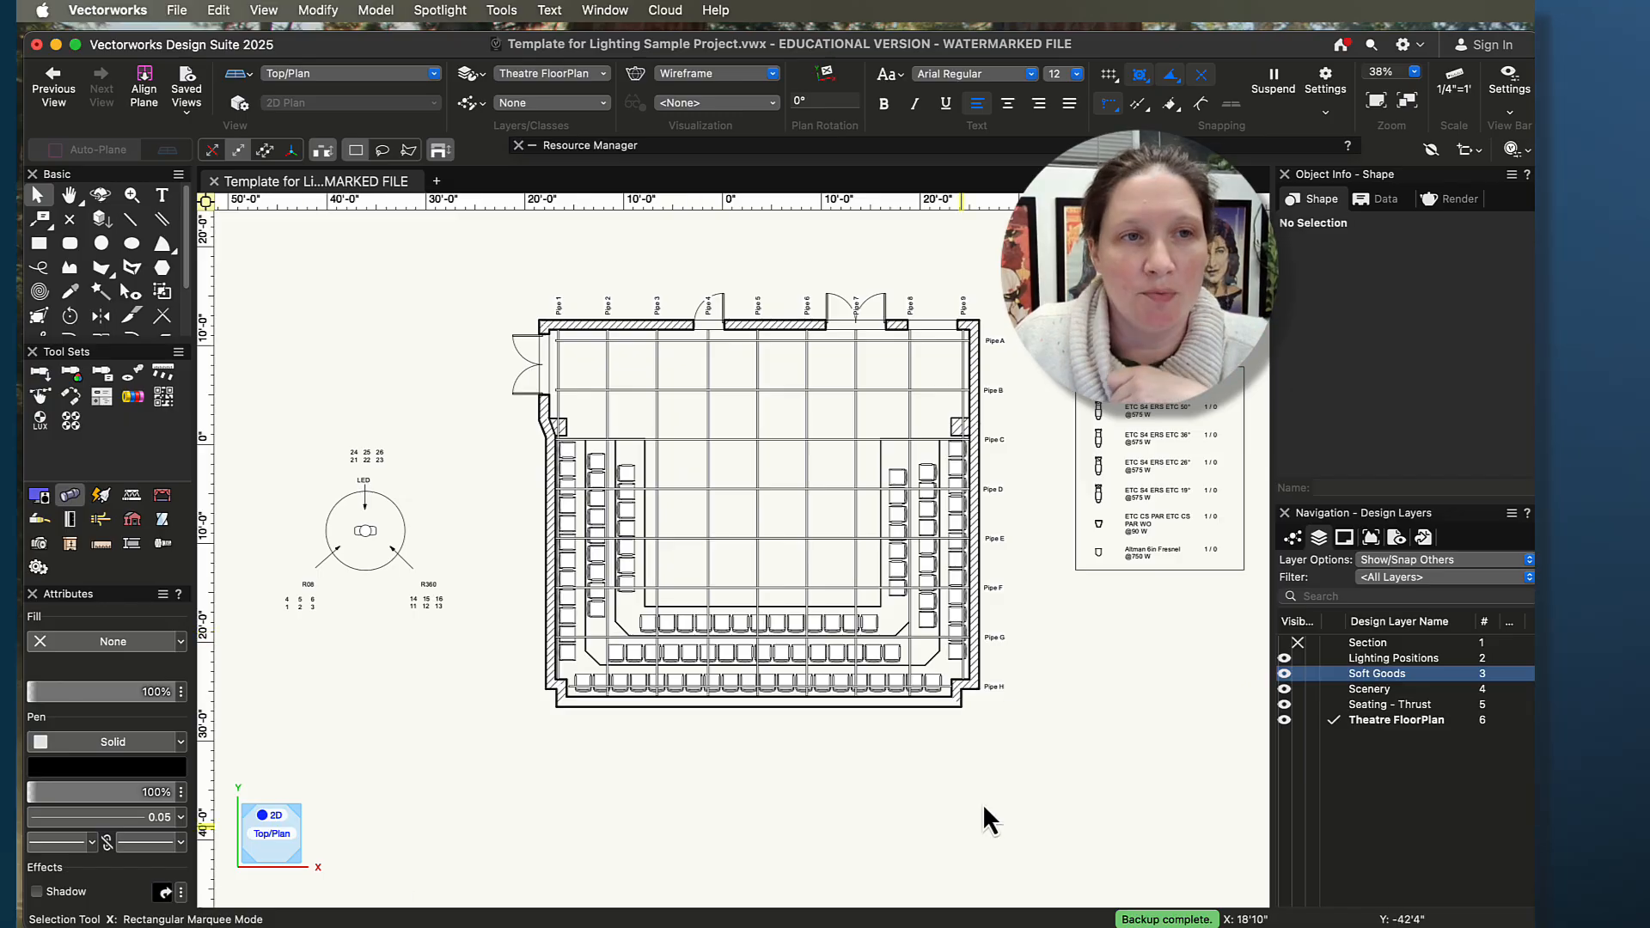
# - Save the drawing as a new Vectorworks file, adding the author's first name before "Template for Lighting Sample Project"
pyautogui.click(177, 10)
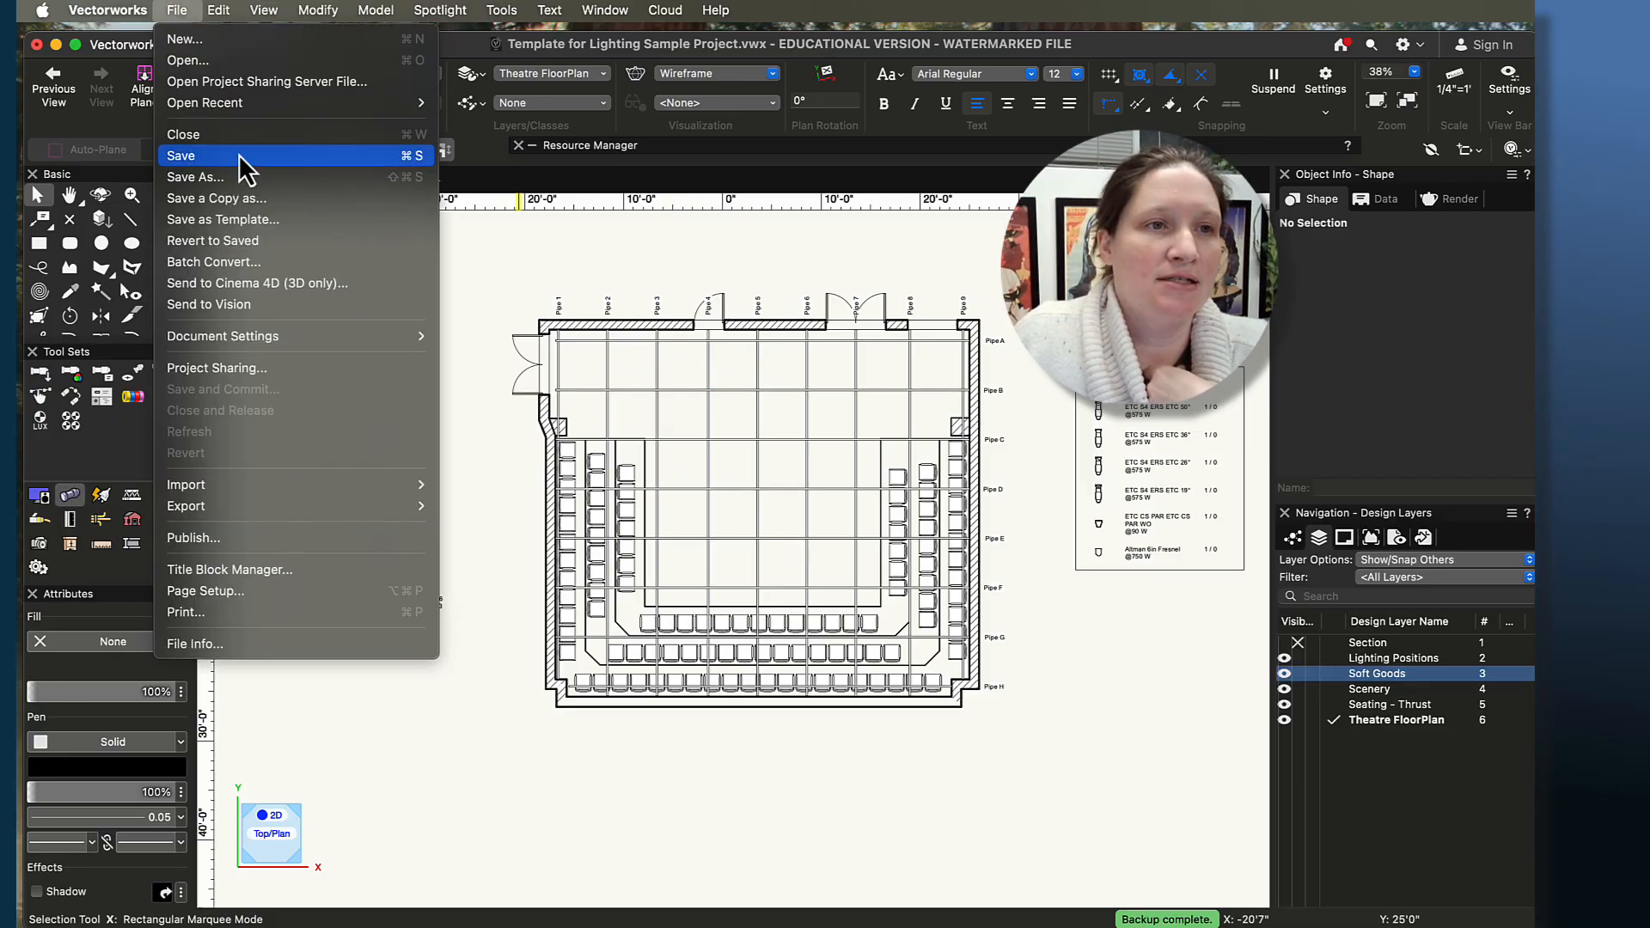
pyautogui.click(233, 171)
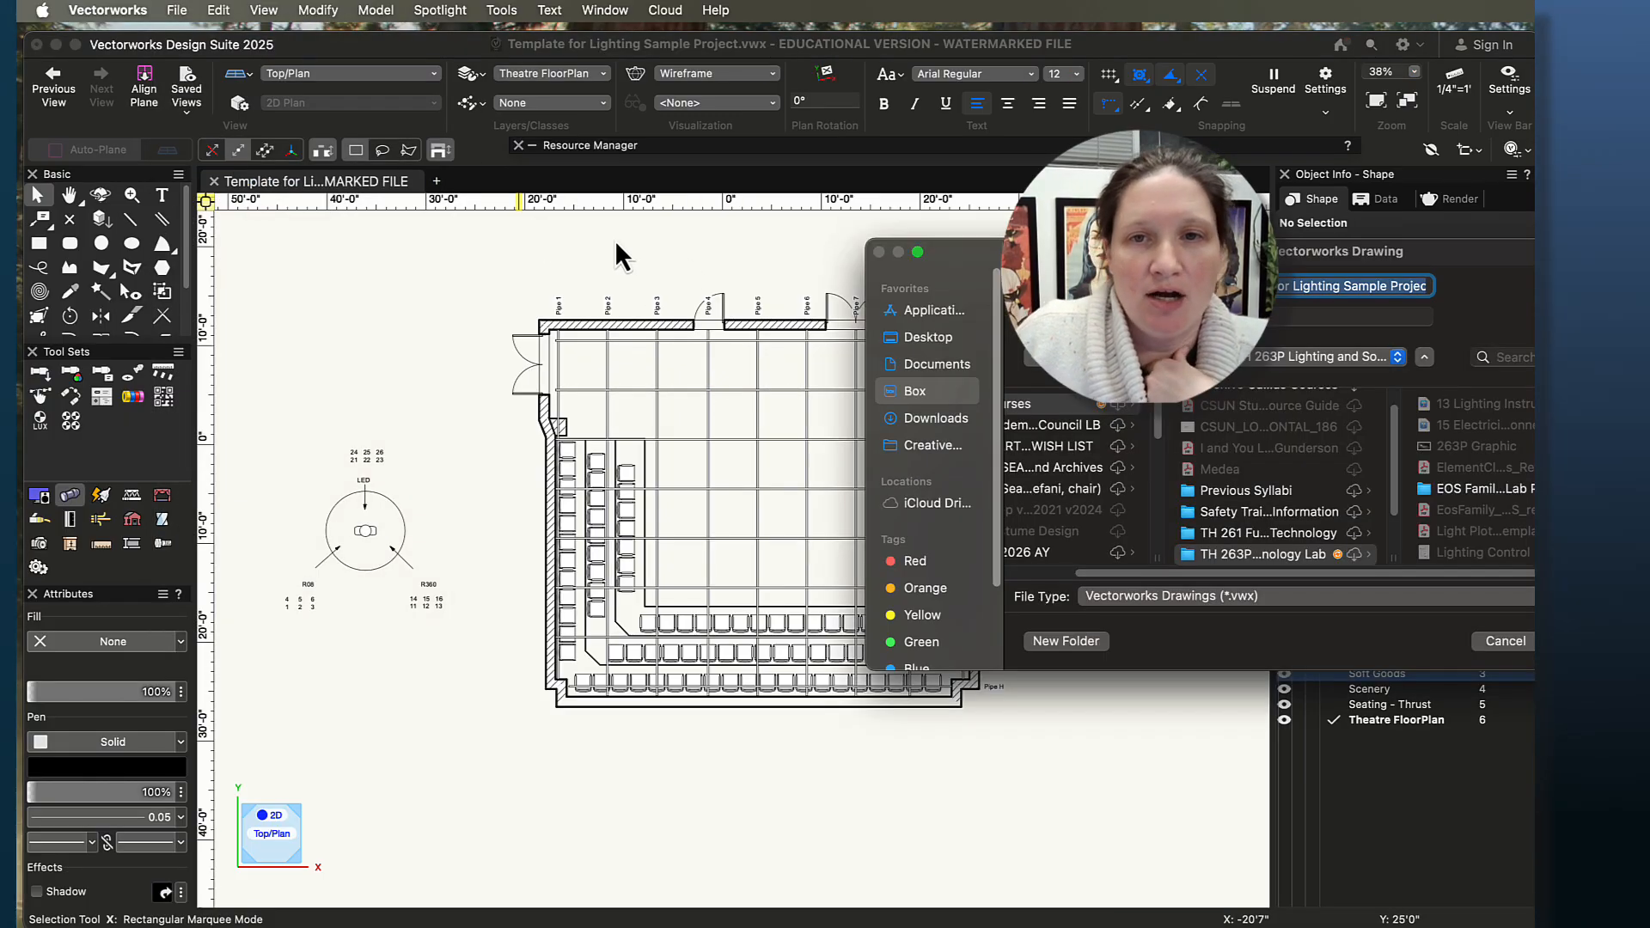
pyautogui.moveTo(1080, 251); pyautogui.dragTo(698, 214)
pyautogui.press('Left')
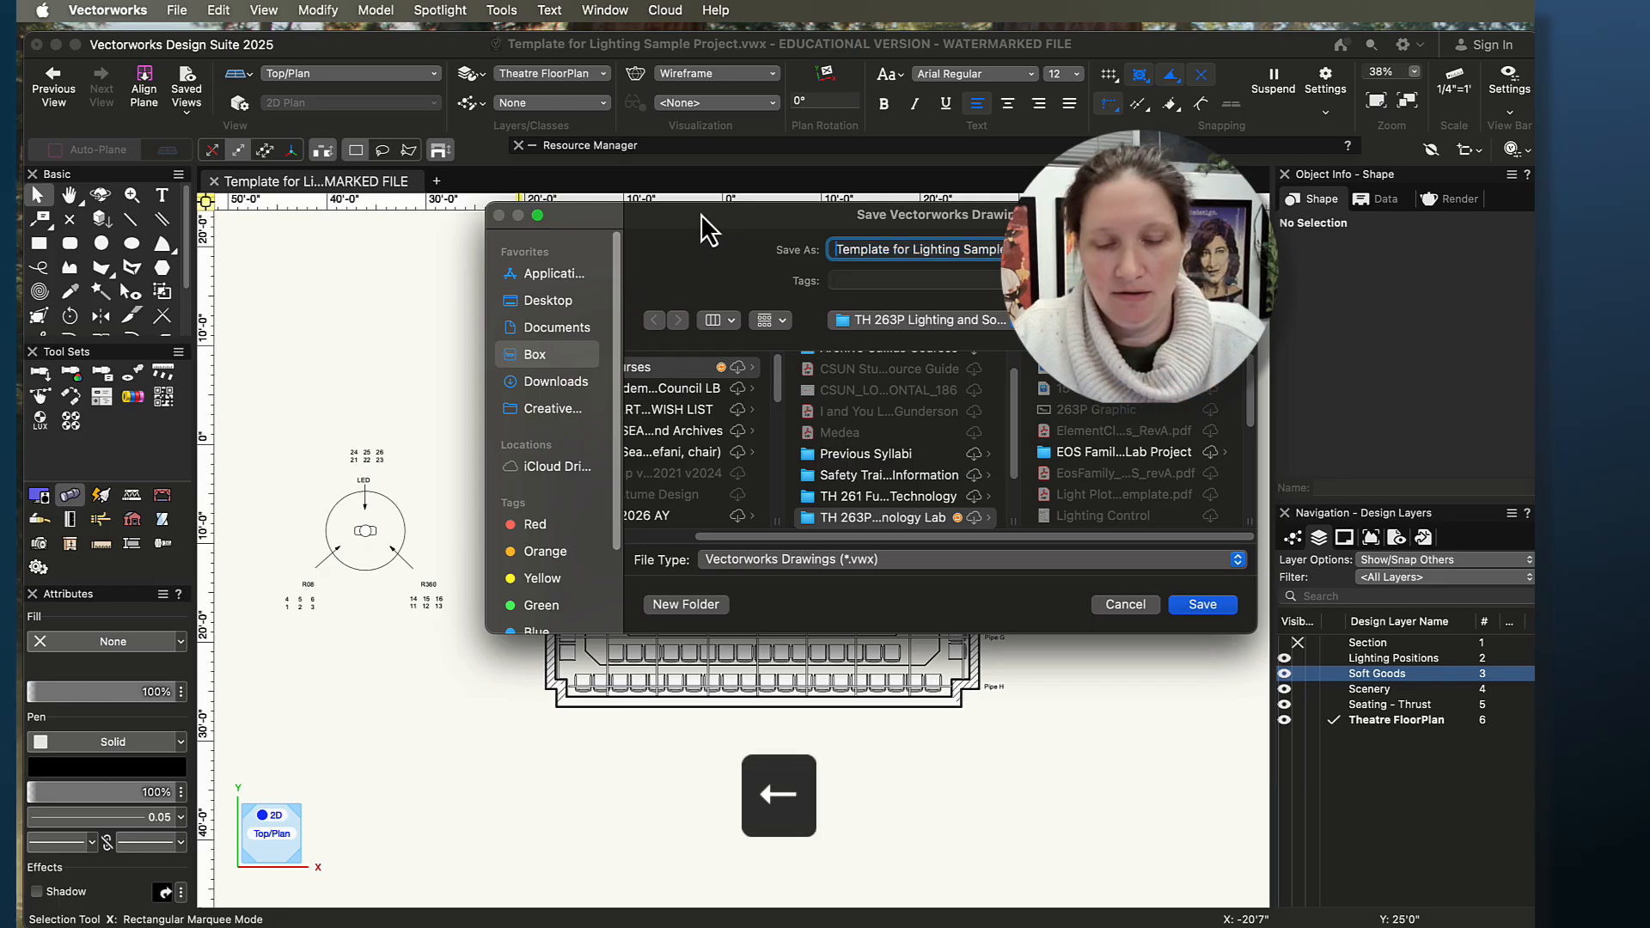
pyautogui.write('Lily')
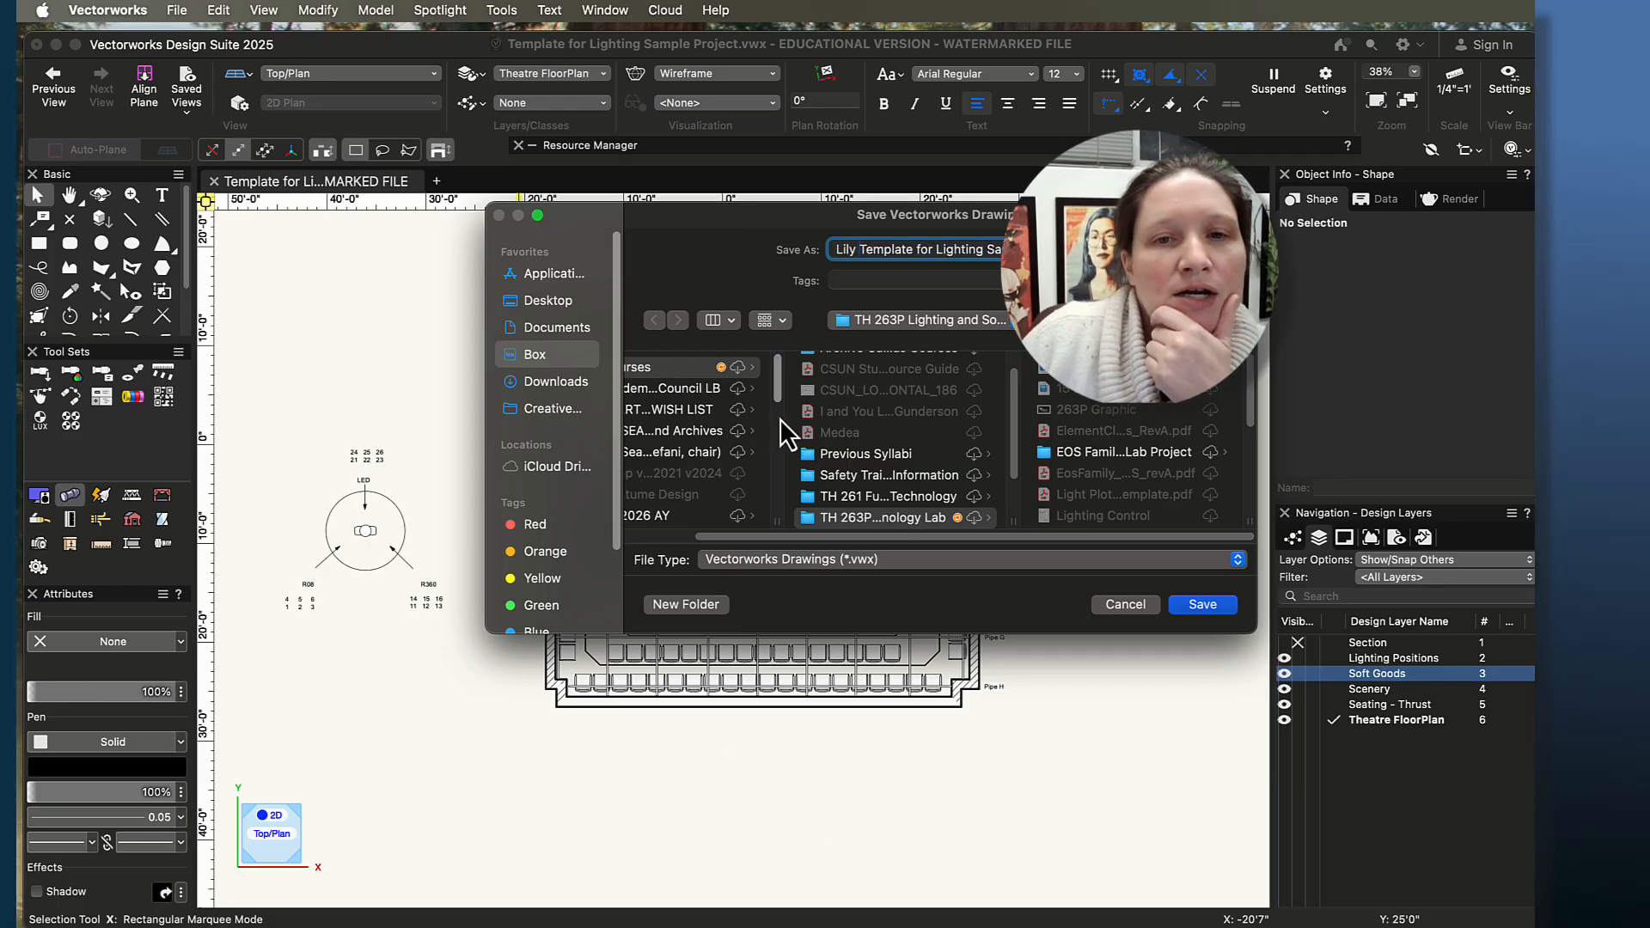
pyautogui.click(1207, 609)
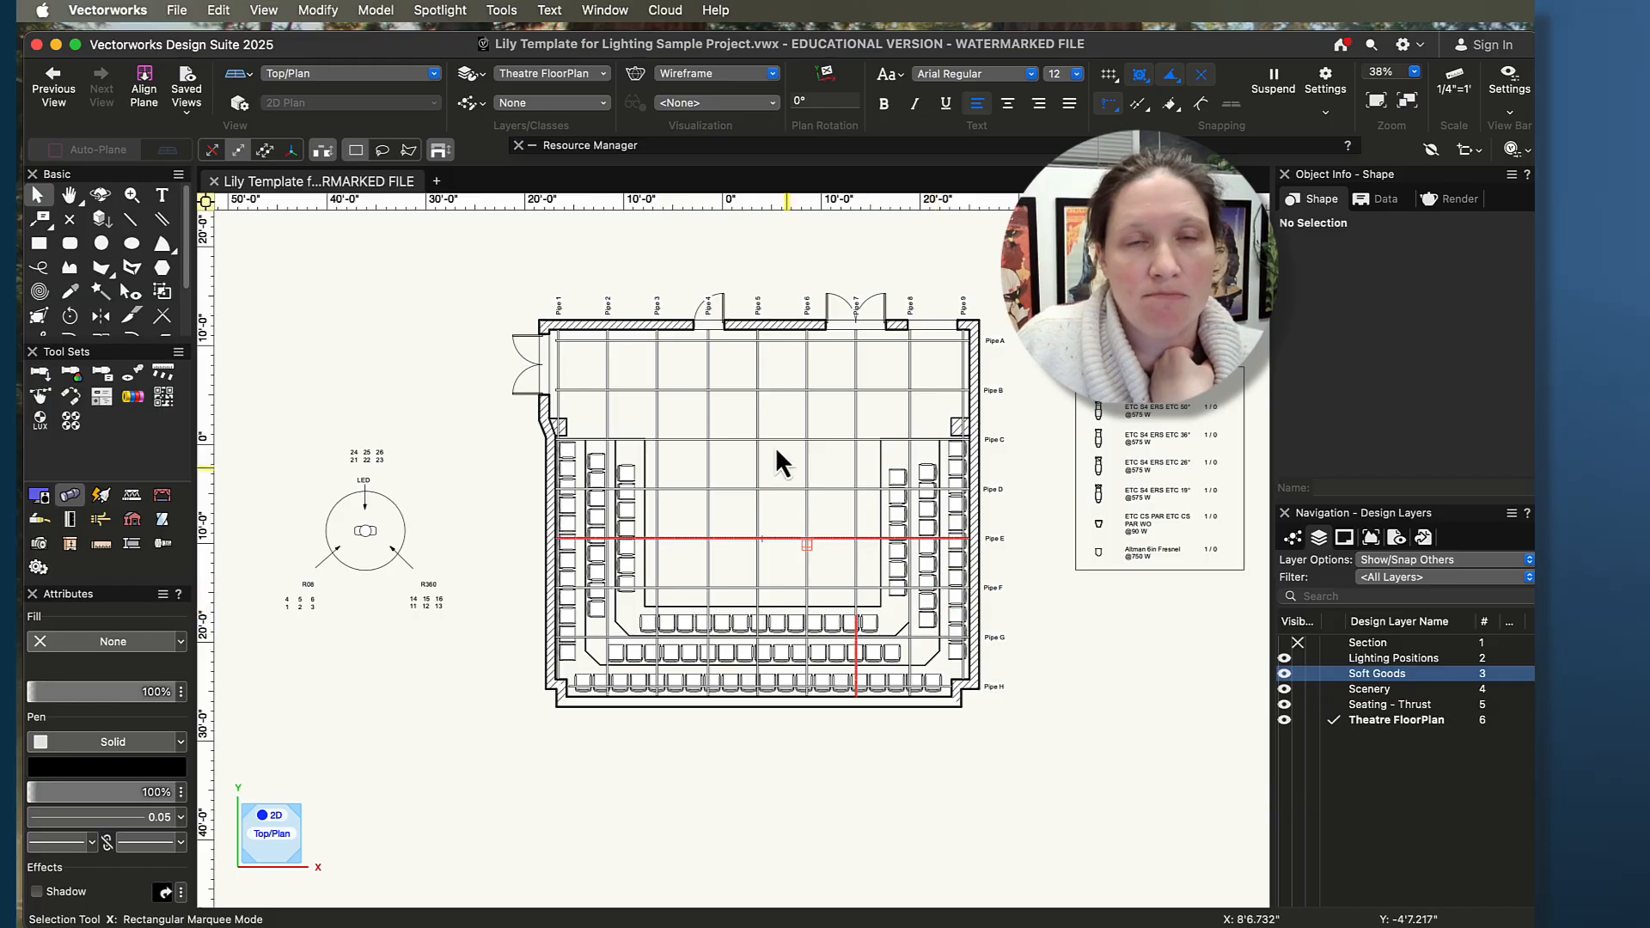
# - Choose the workspace that provides the Spotlight lighting tools
pyautogui.click(503, 12)
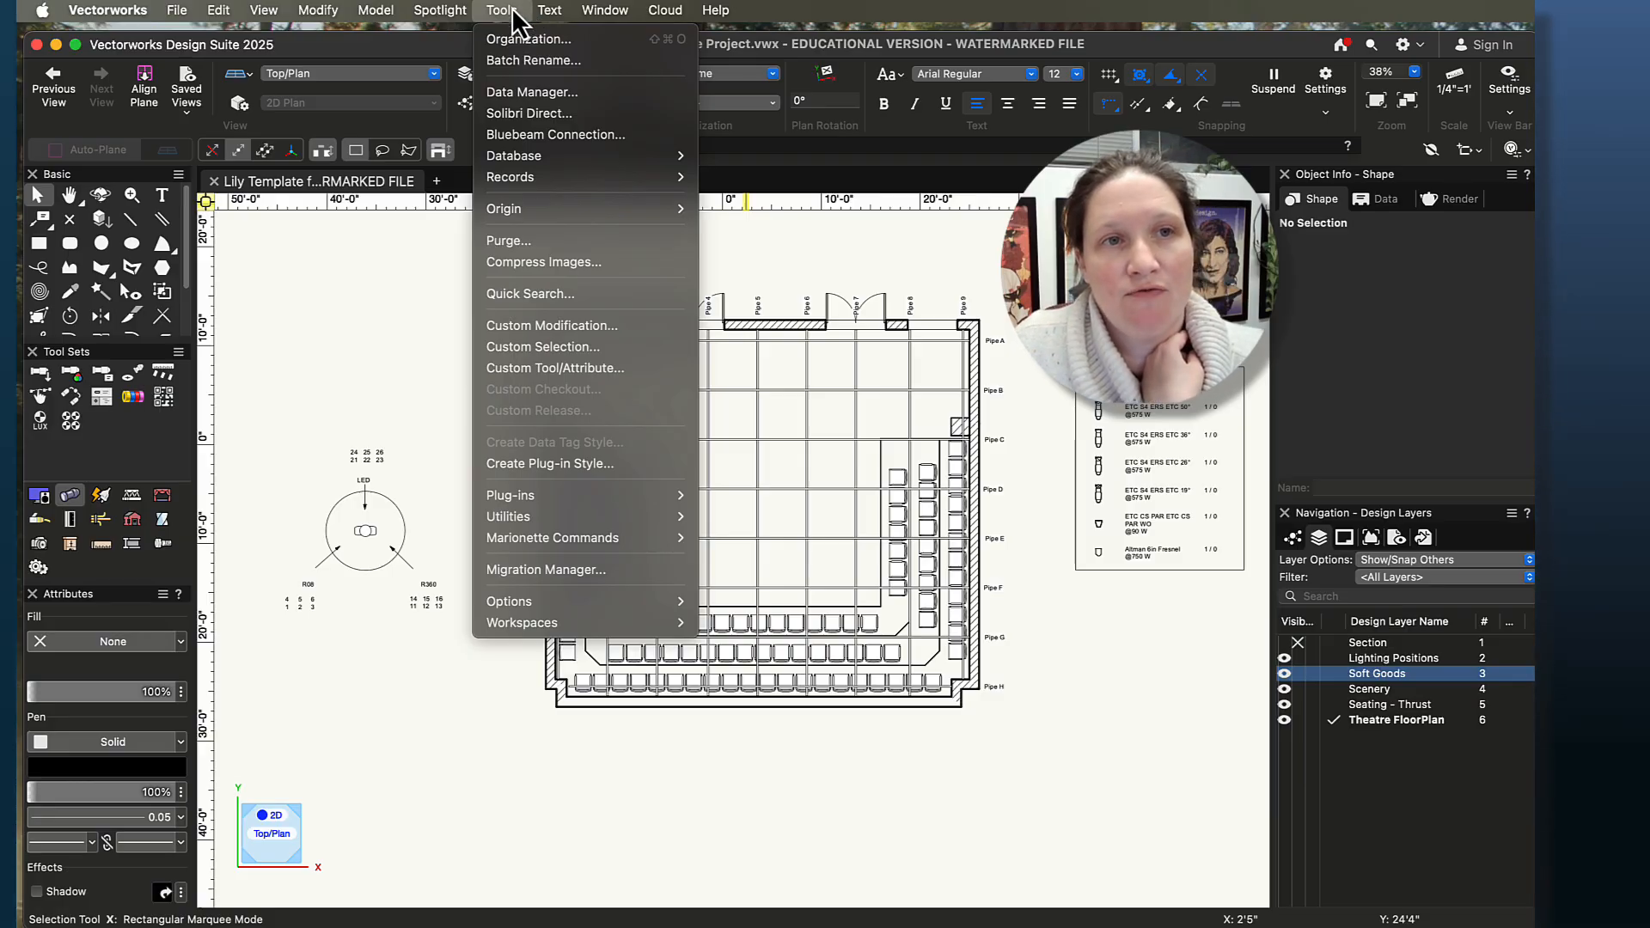
pyautogui.moveTo(577, 630)
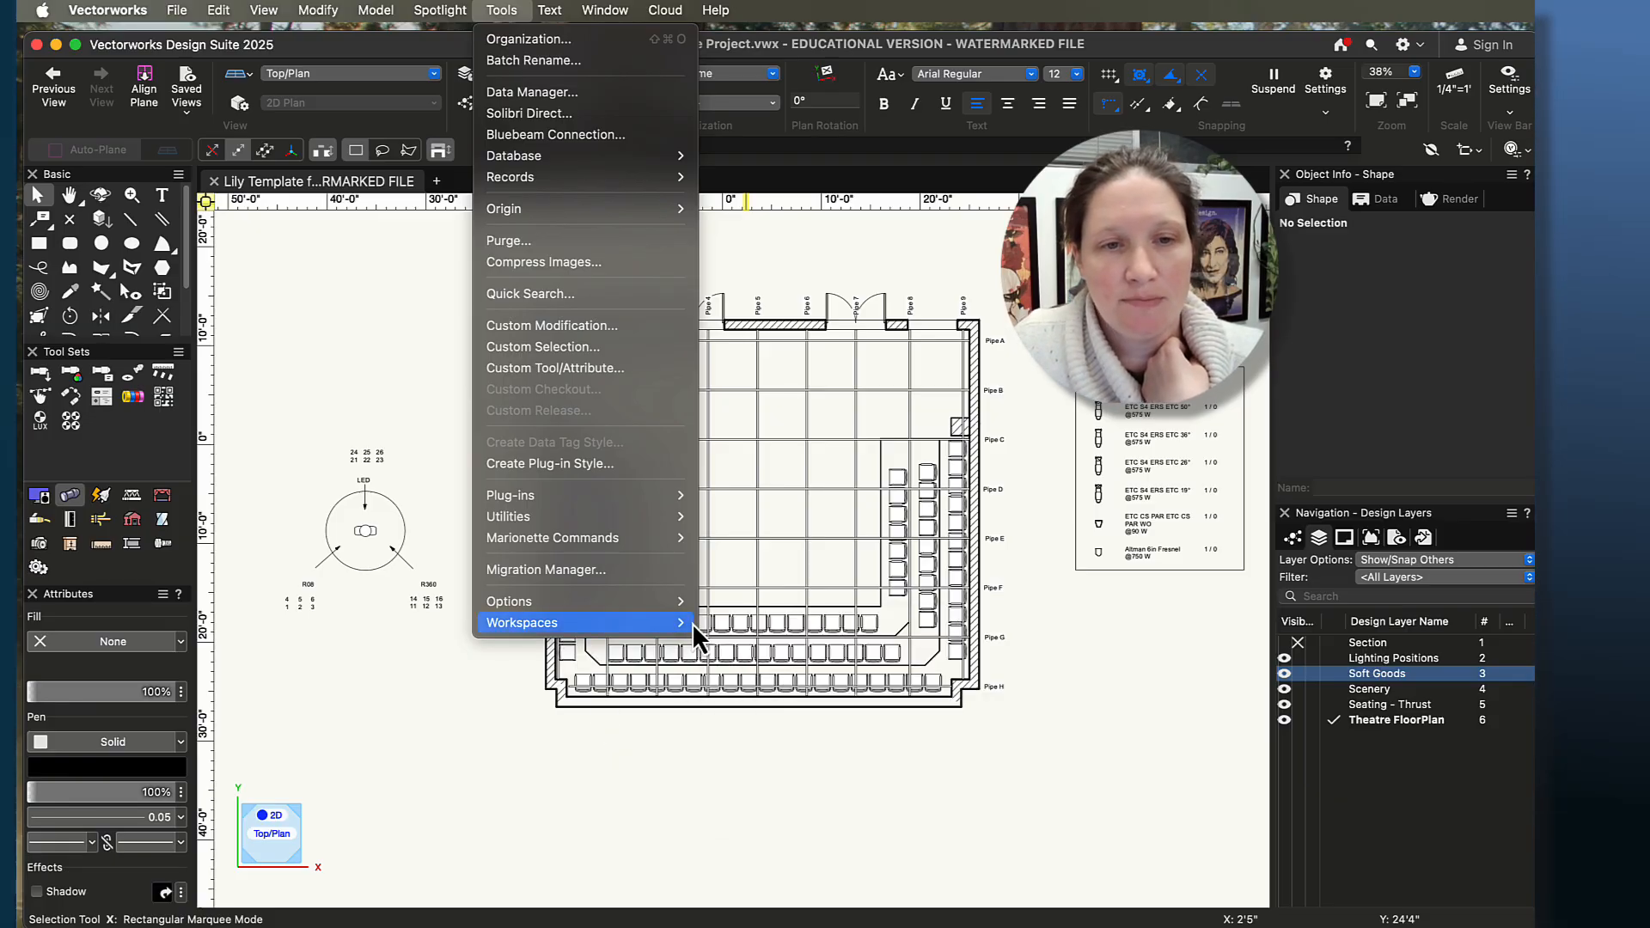
pyautogui.moveTo(692, 622)
pyautogui.click(745, 810)
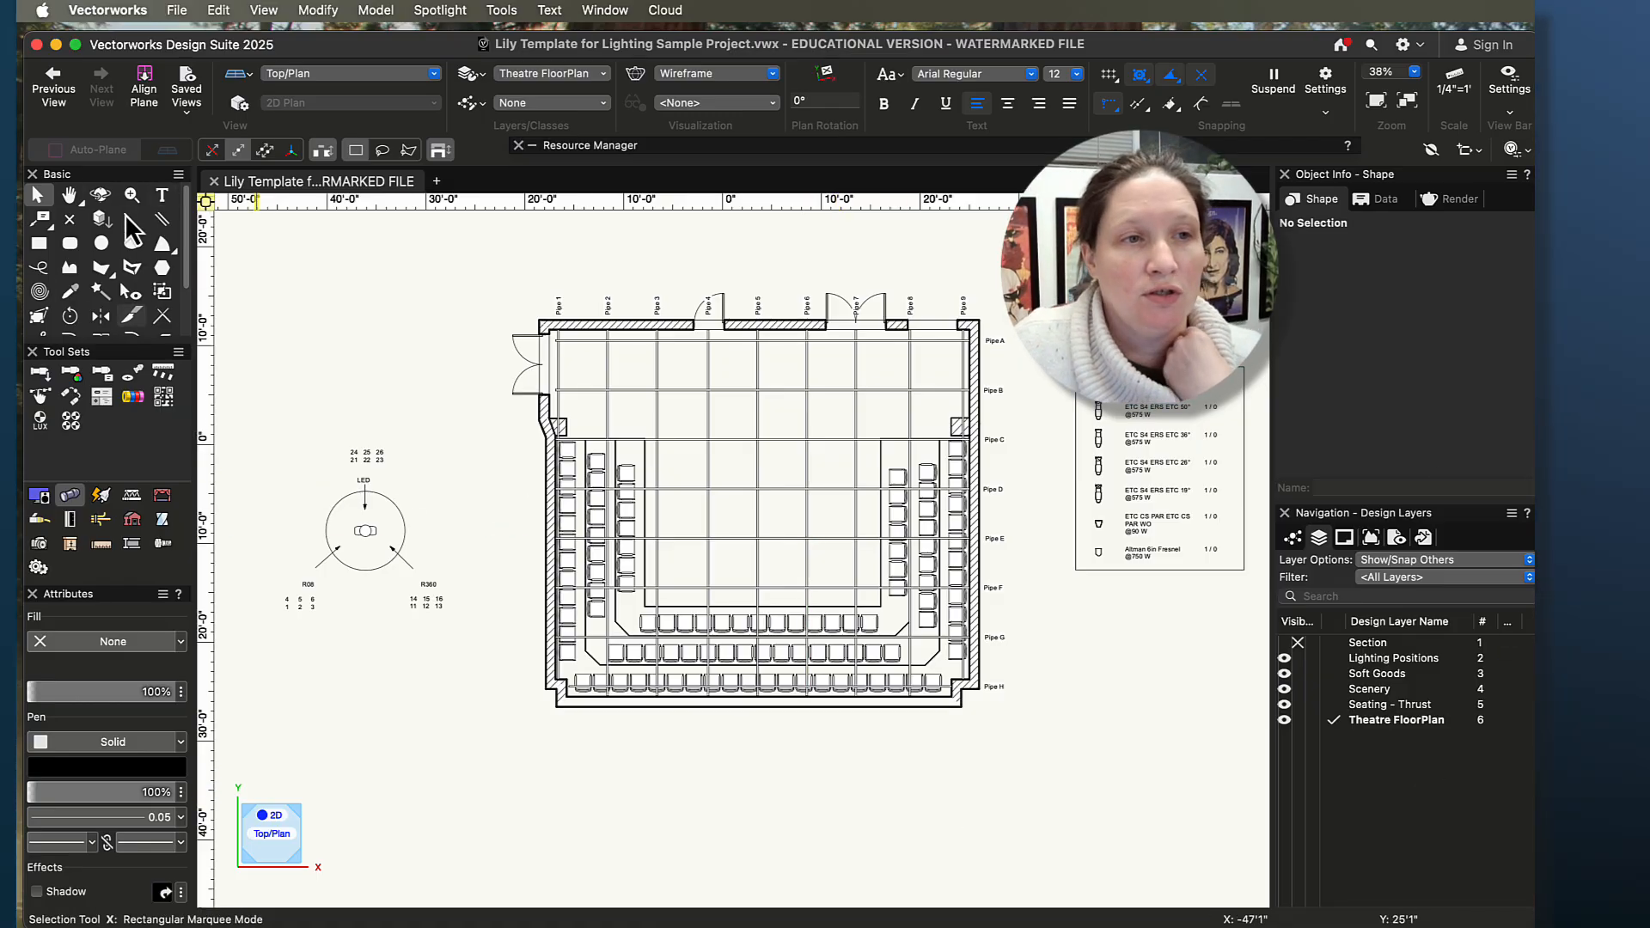
# - Look through the tools in the Basic palette and enlarge the palette to fit more rows of tools
pyautogui.scroll(-3, 148, 308)
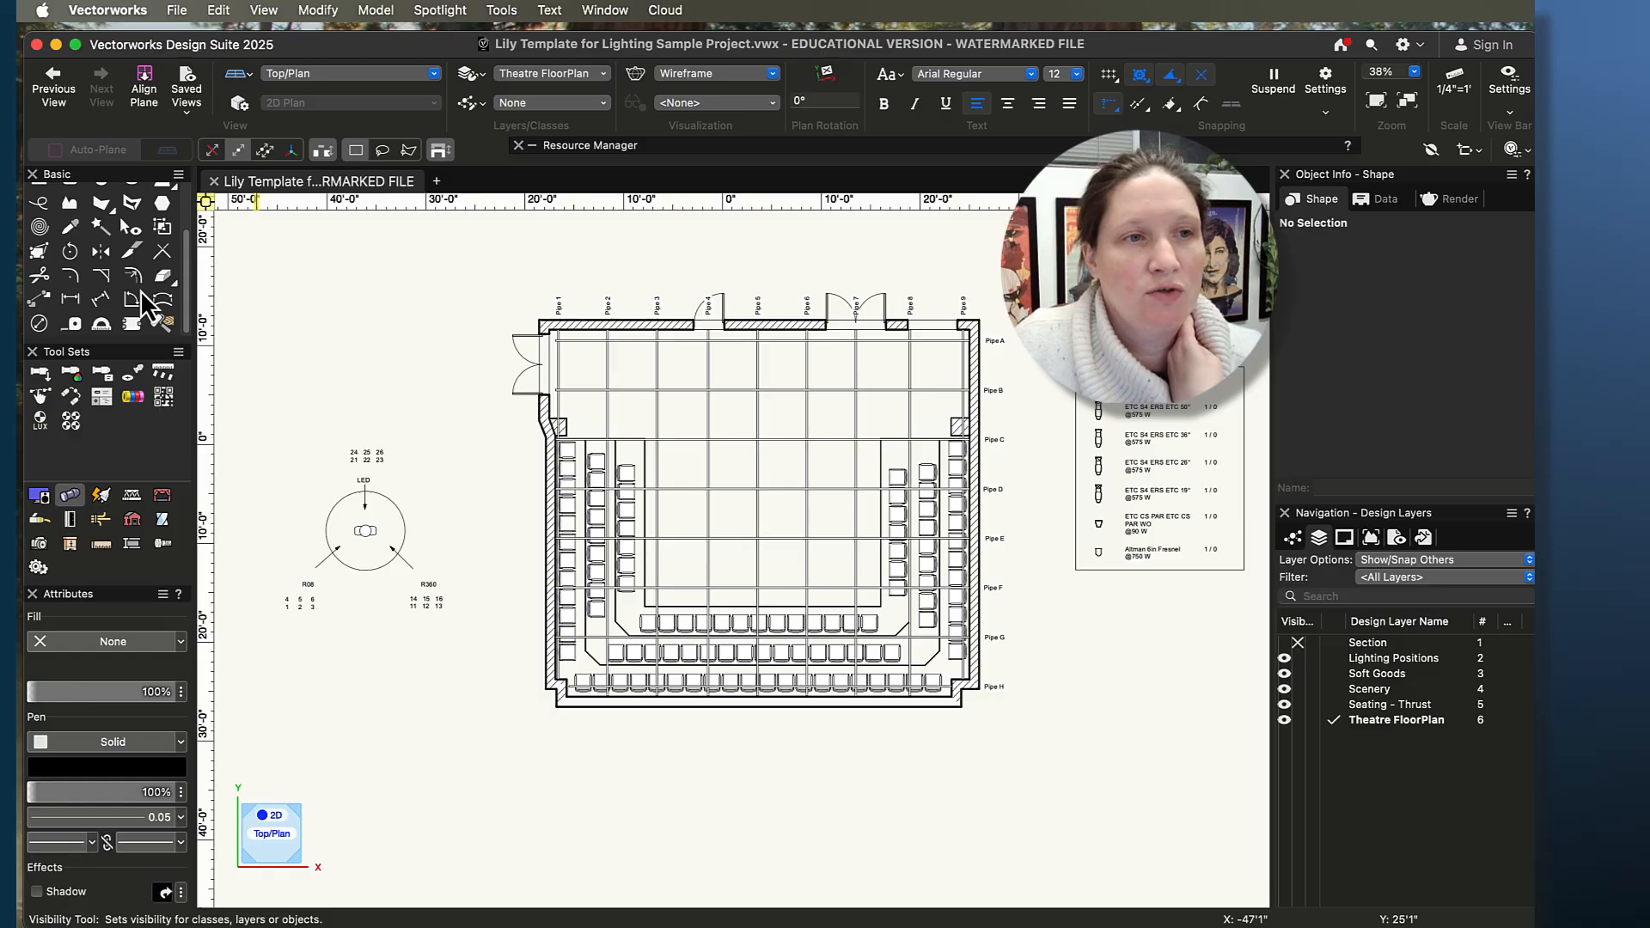
pyautogui.scroll(3, 142, 294)
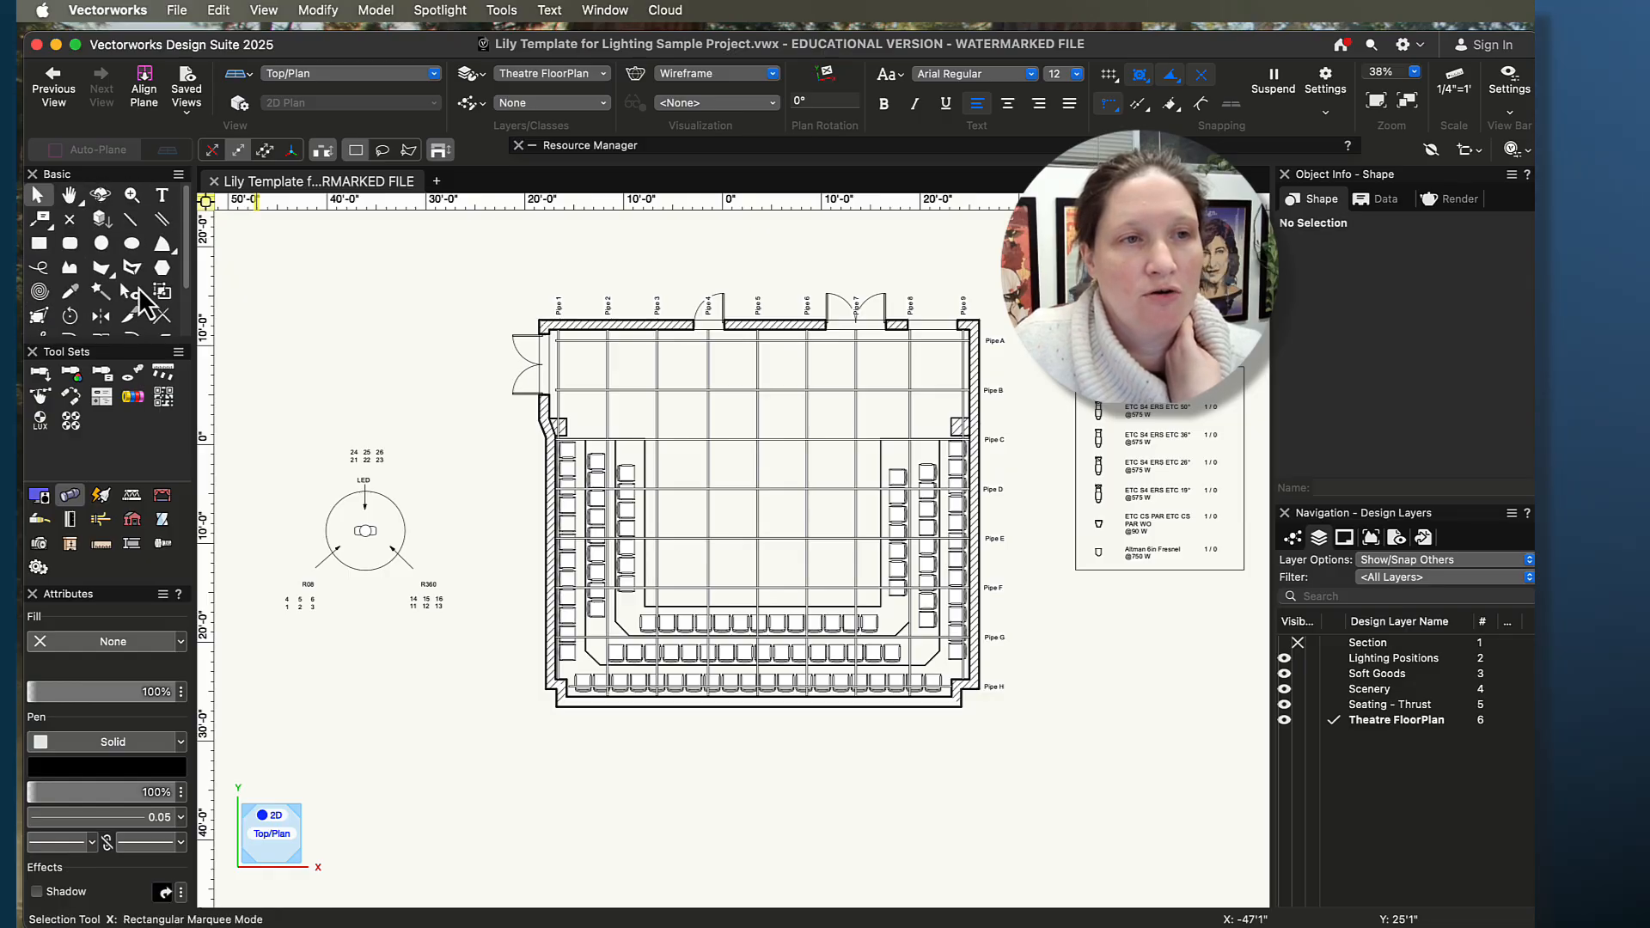
pyautogui.scroll(-3, 138, 287)
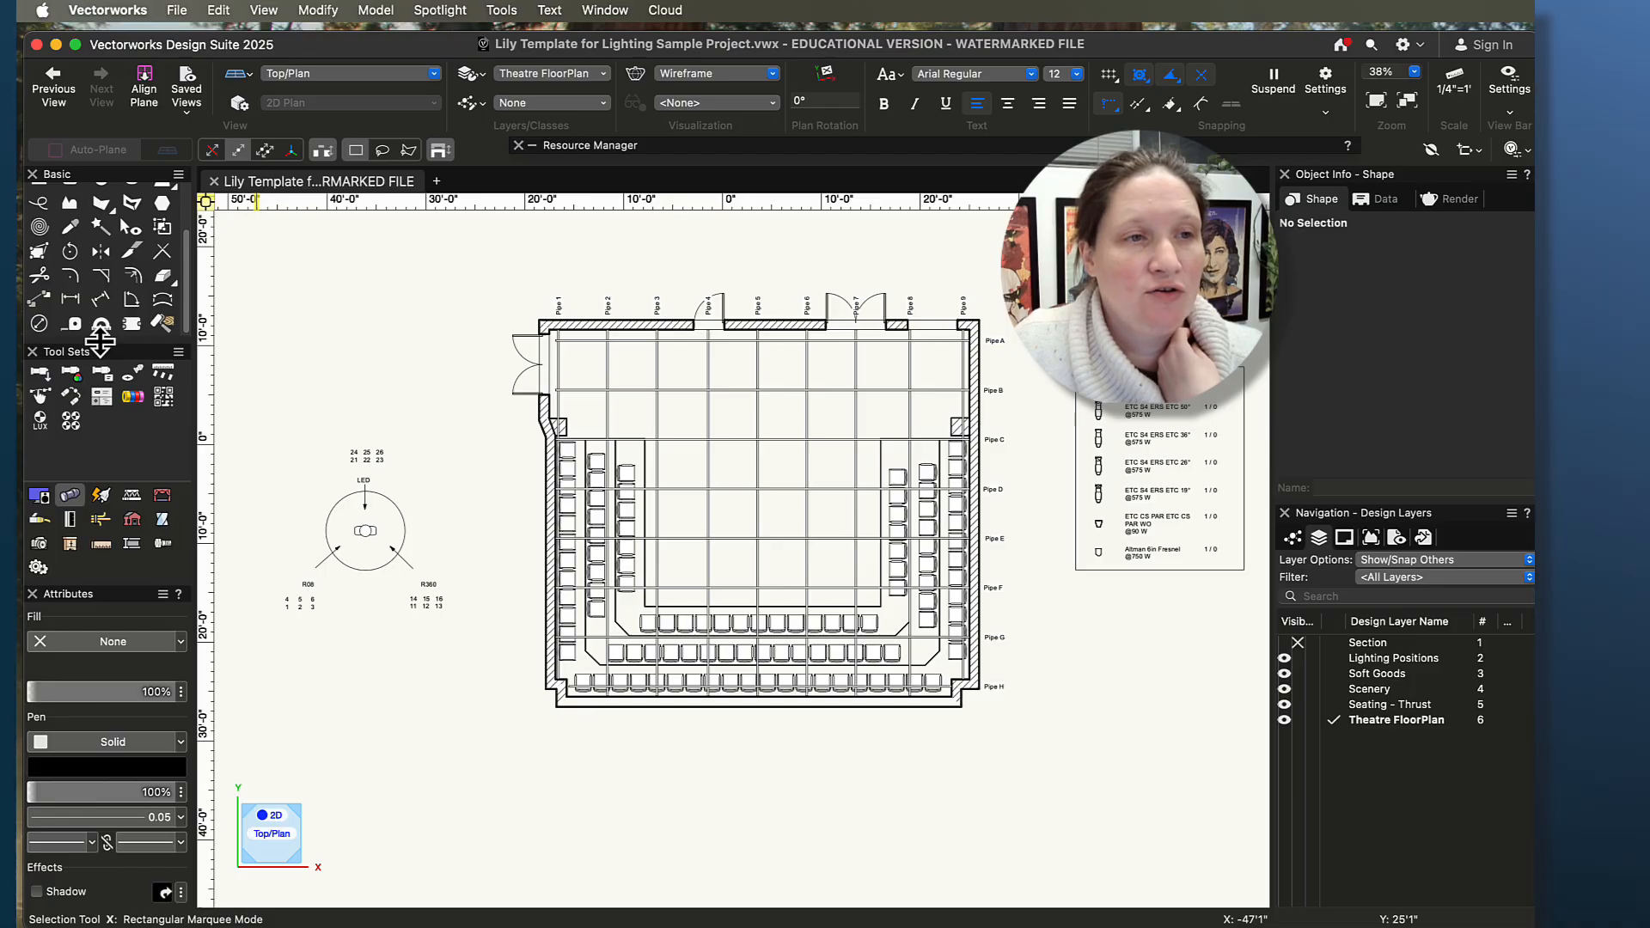
pyautogui.scroll(3, 99, 331)
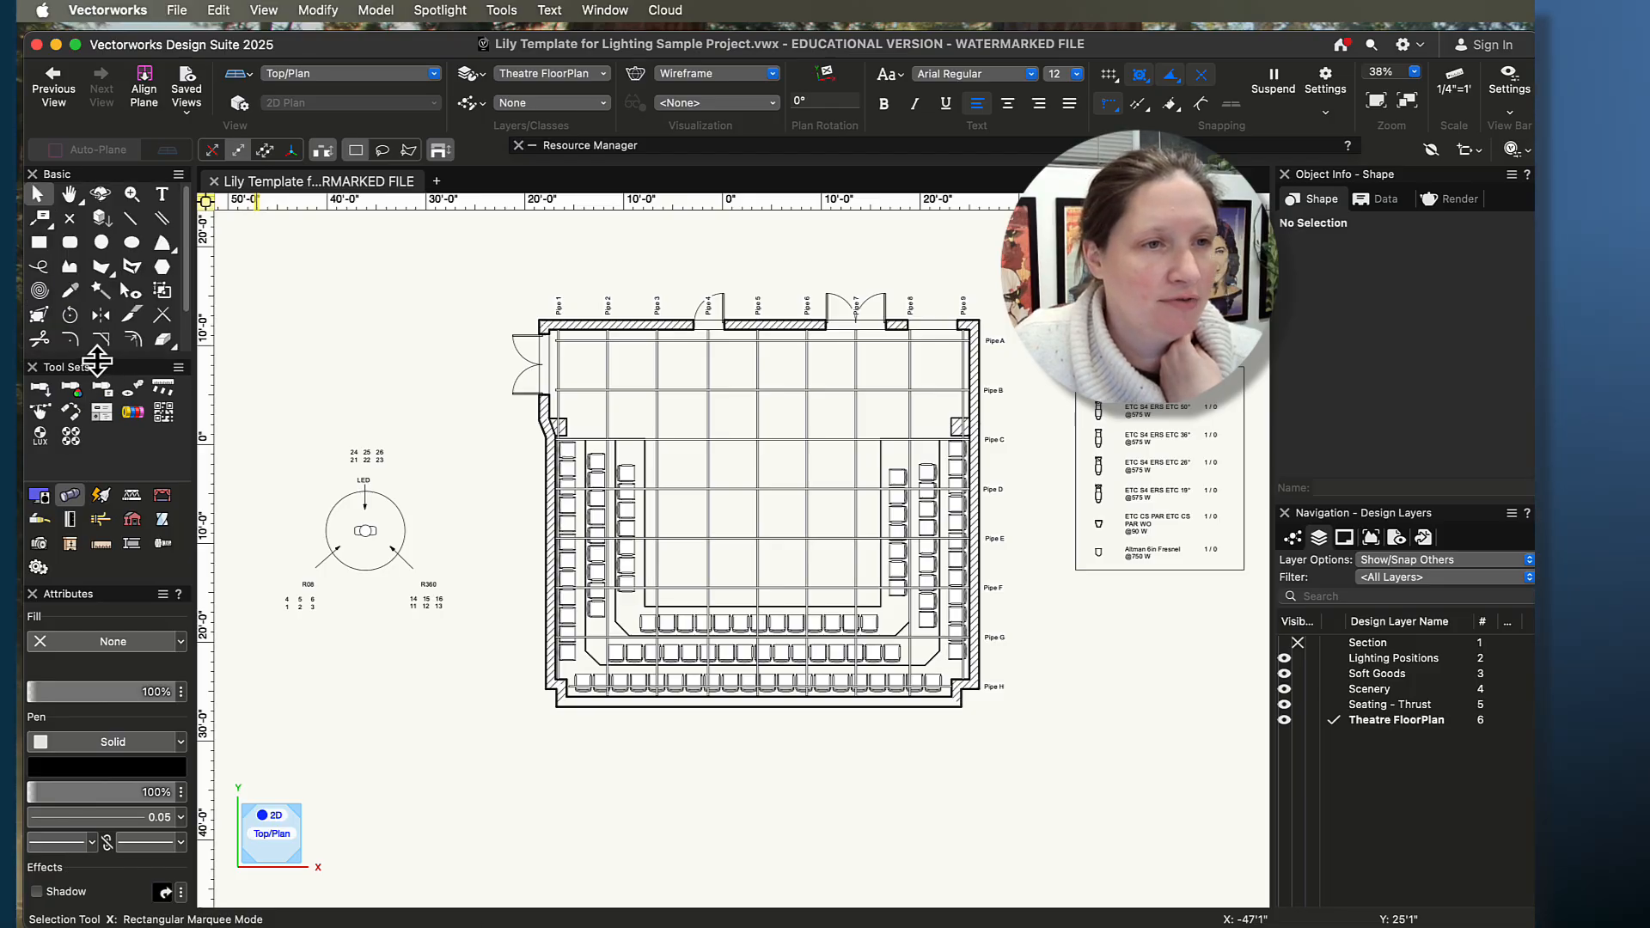
pyautogui.scroll(-1, 101, 331)
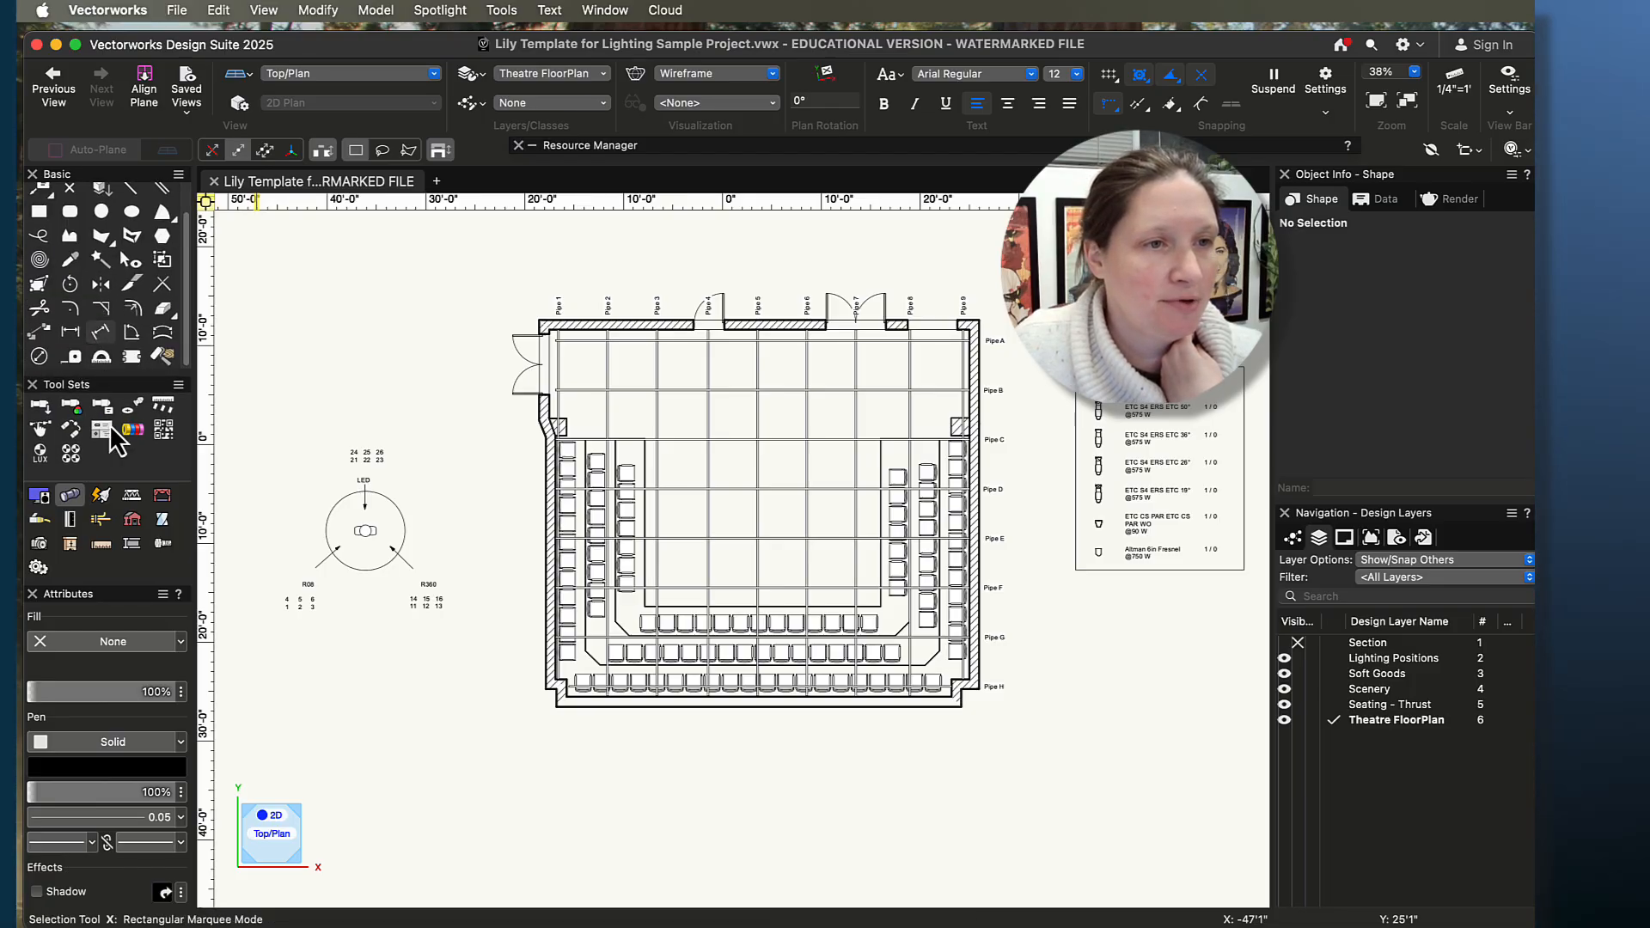
# - Look through the available tool sets and return to the Lighting tool set
pyautogui.click(108, 499)
pyautogui.click(70, 495)
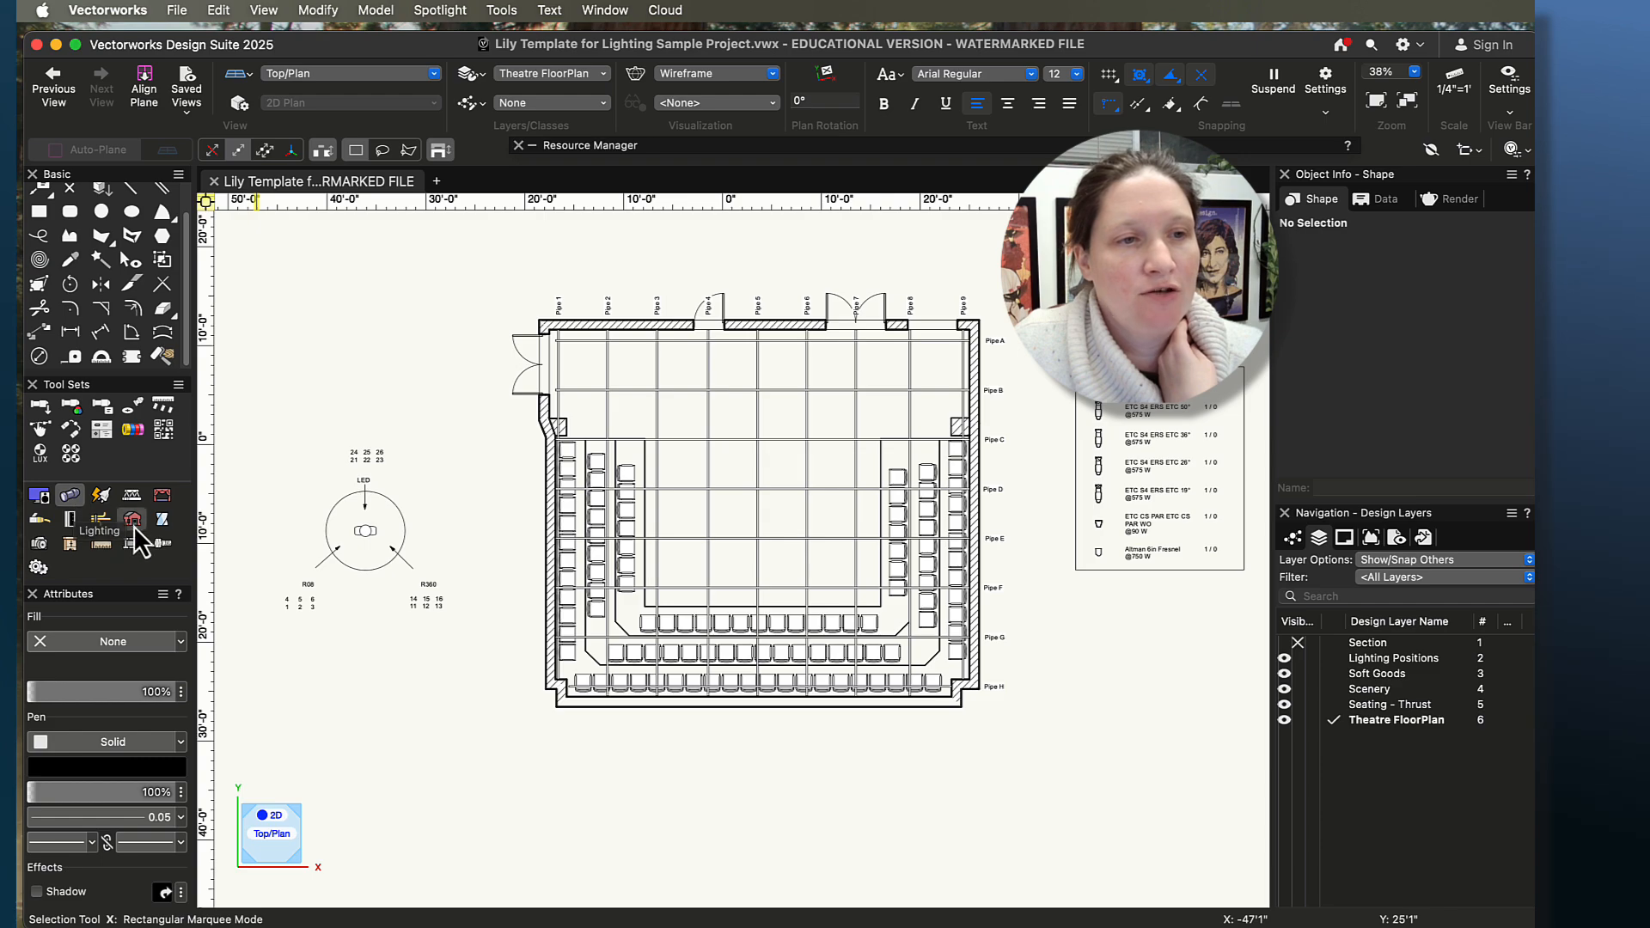
pyautogui.click(160, 503)
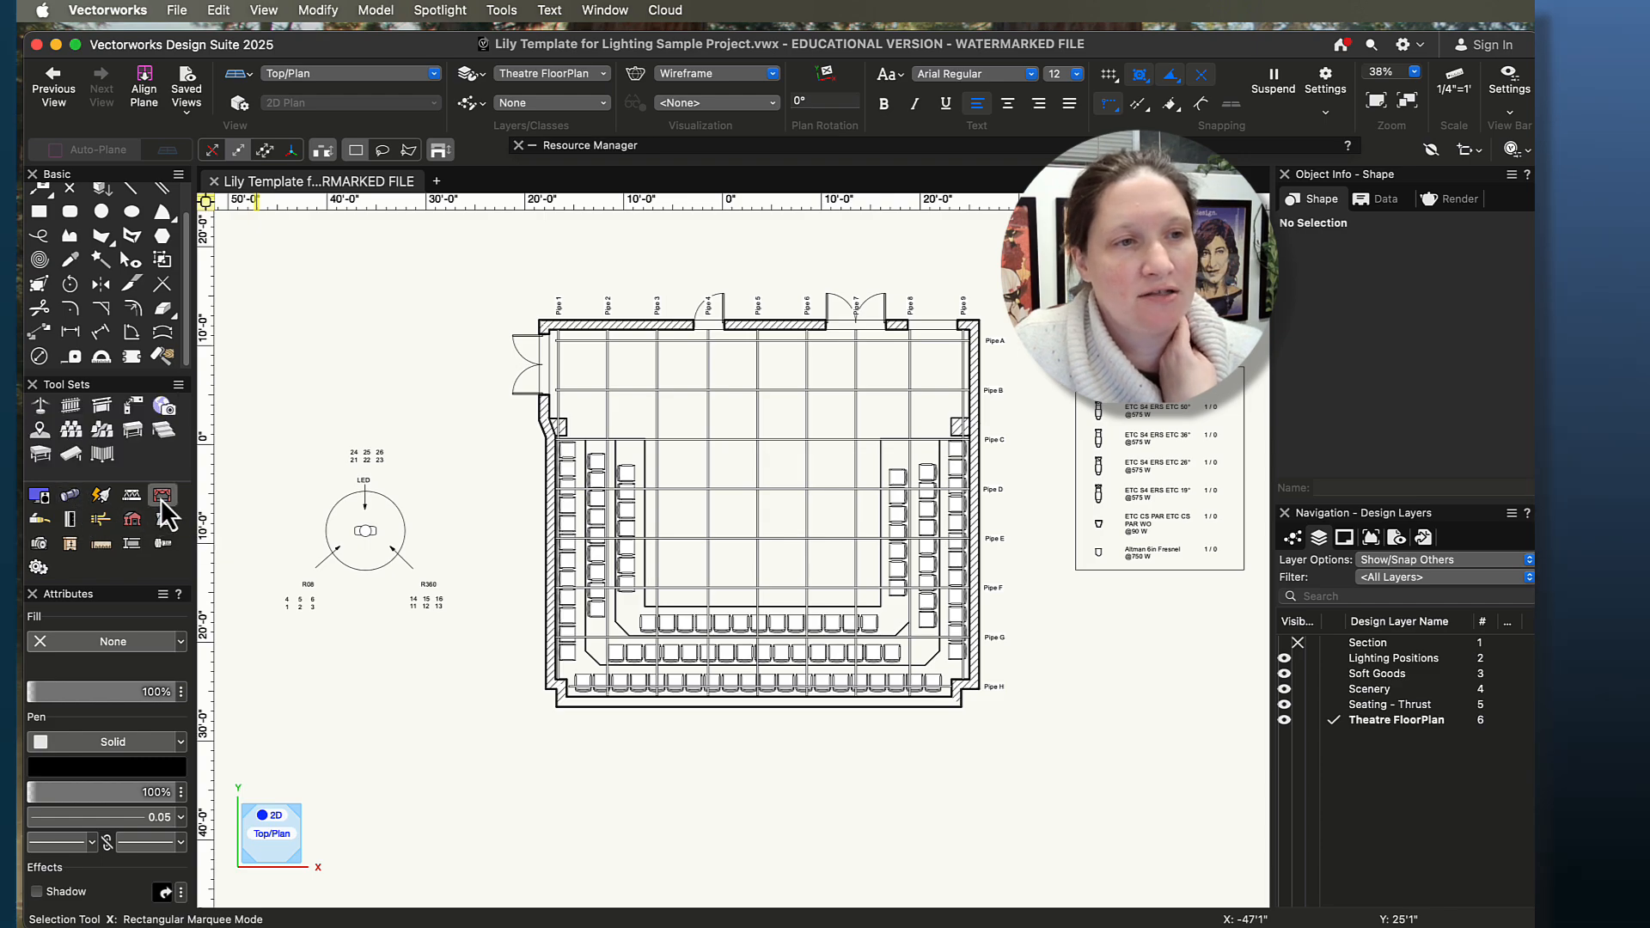
pyautogui.click(69, 495)
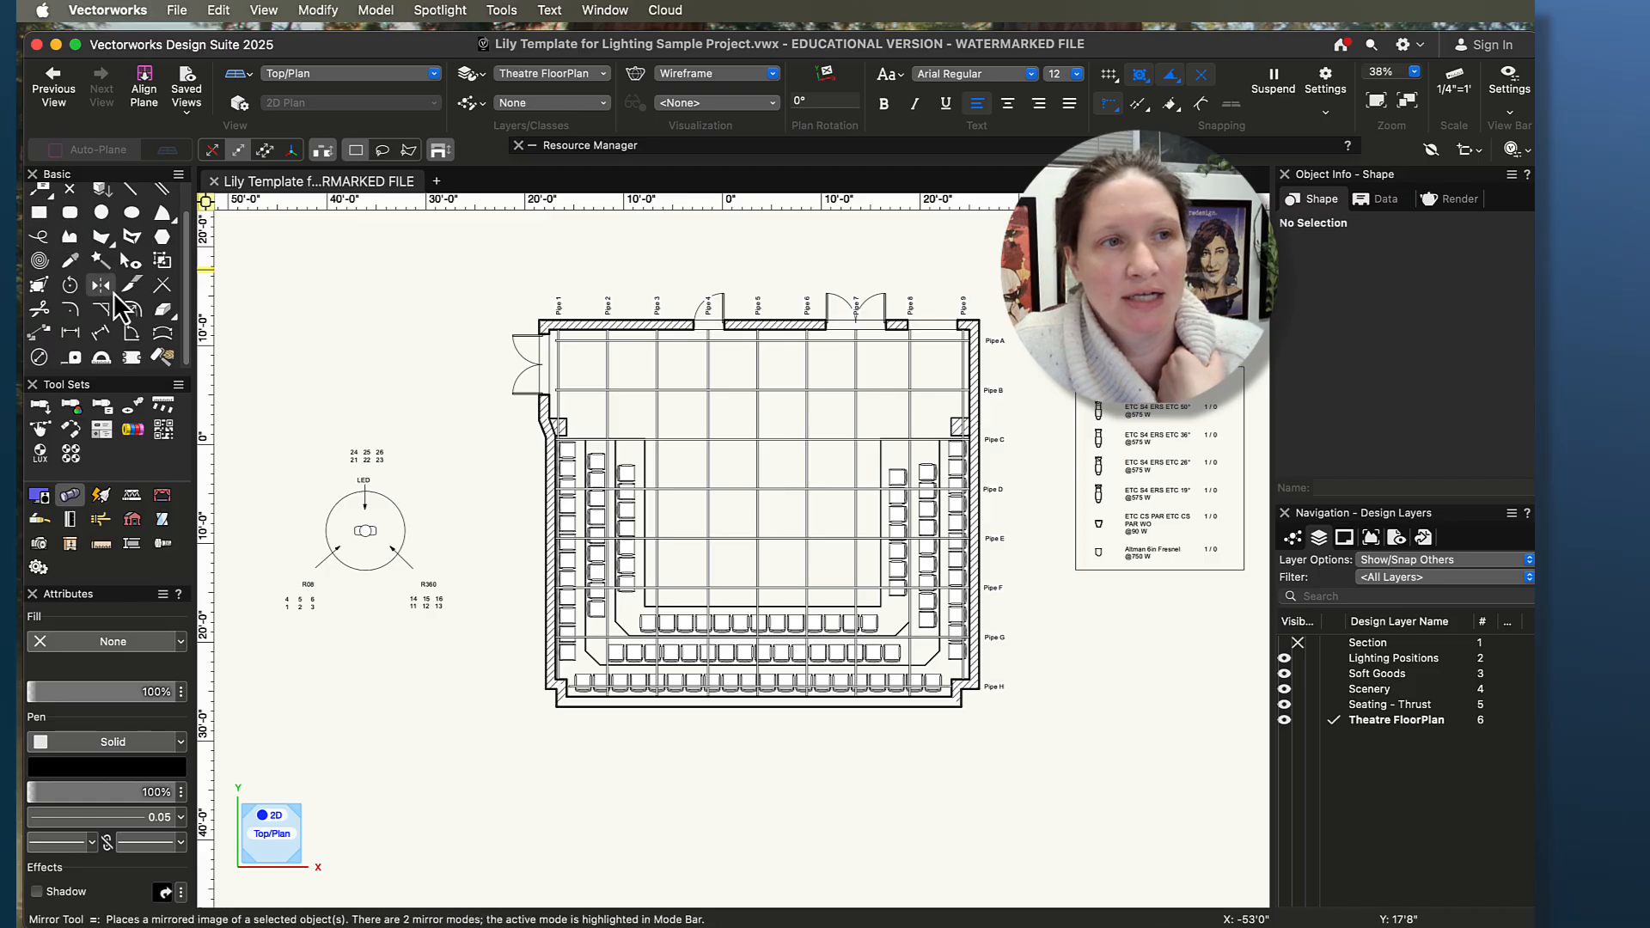
pyautogui.scroll(2, 51, 225)
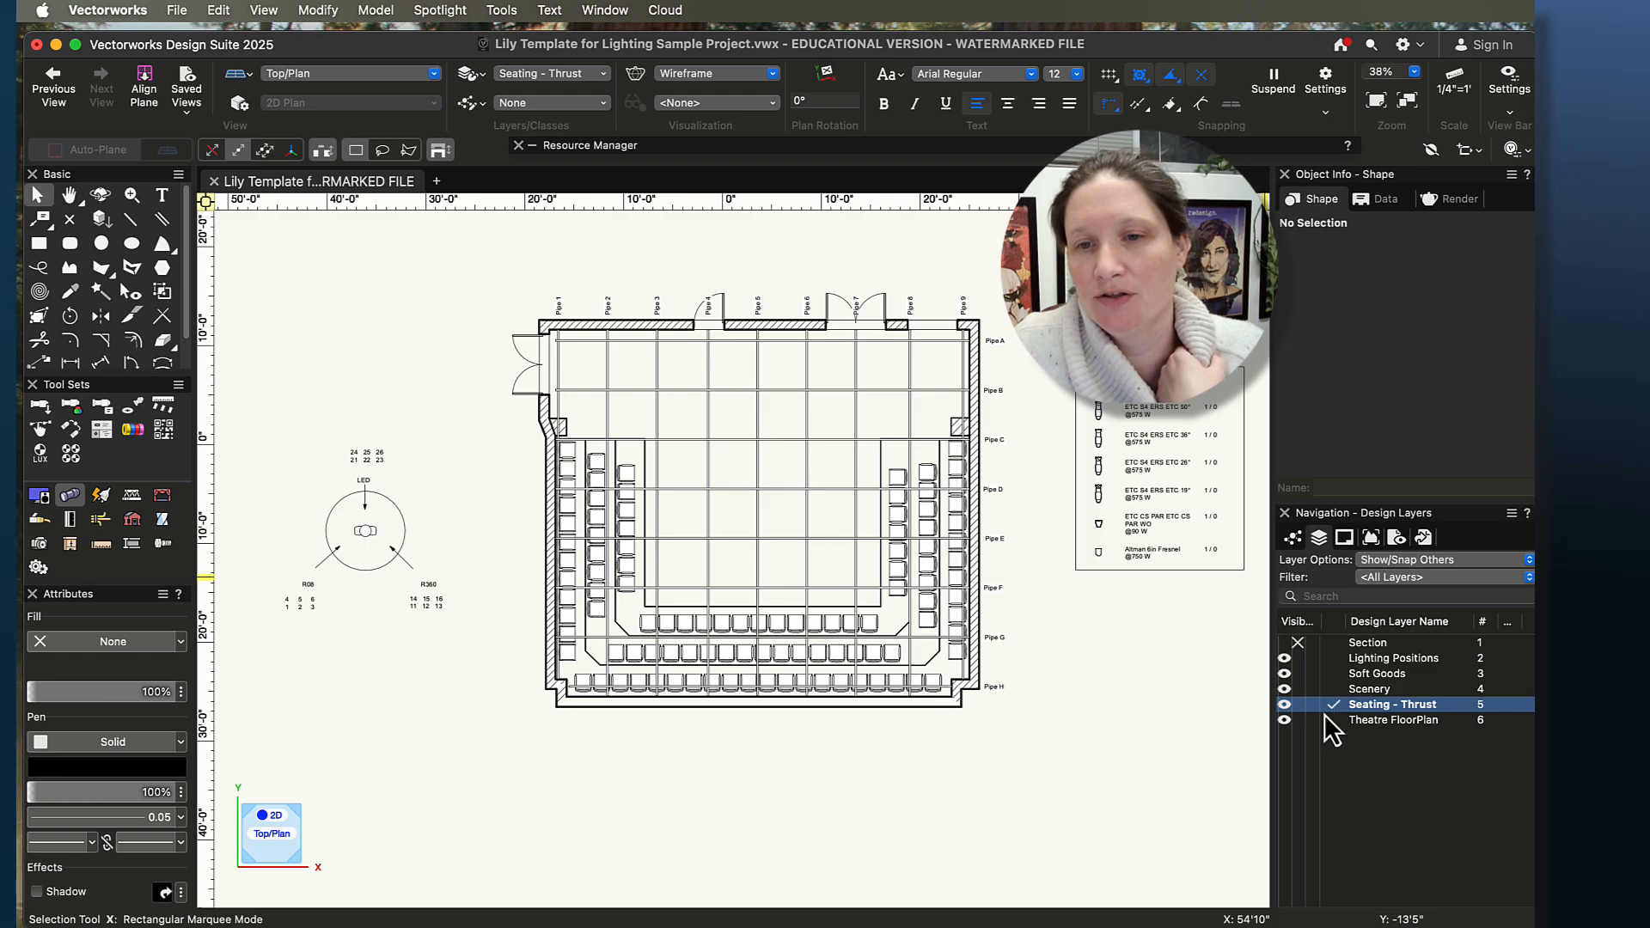
# - Select the stage-right-angled seating block beside the east wall on the Seating - Thrust layer and review its object properties
pyautogui.click(894, 479)
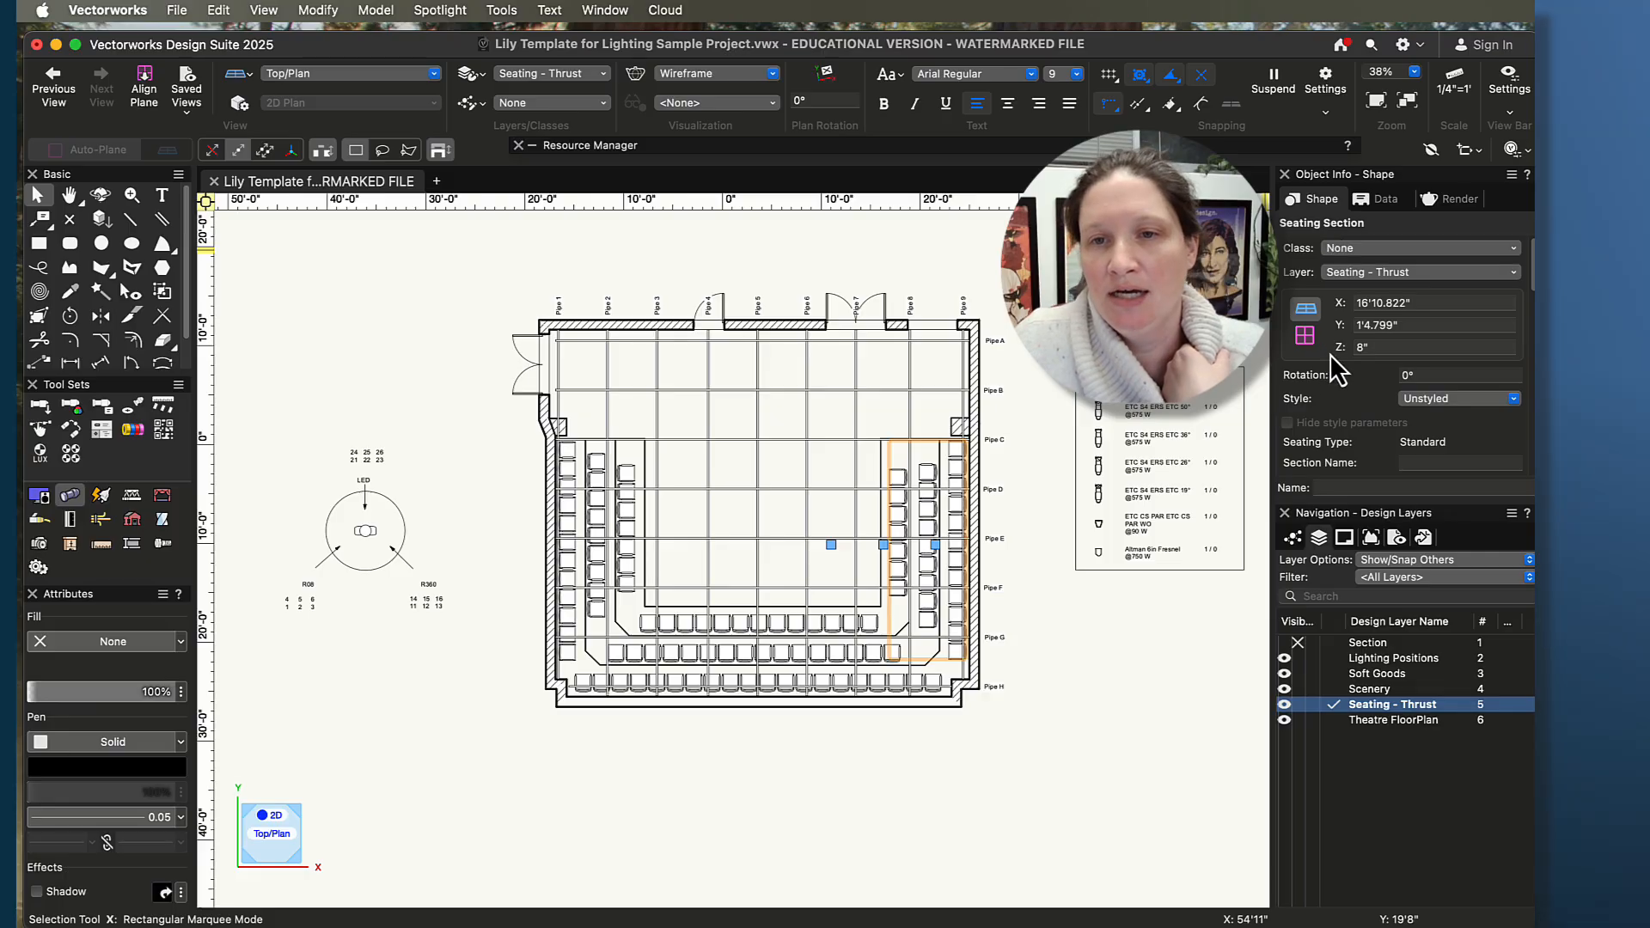
pyautogui.scroll(-4, 1362, 416)
pyautogui.scroll(-5, 1363, 417)
pyautogui.scroll(8, 1363, 414)
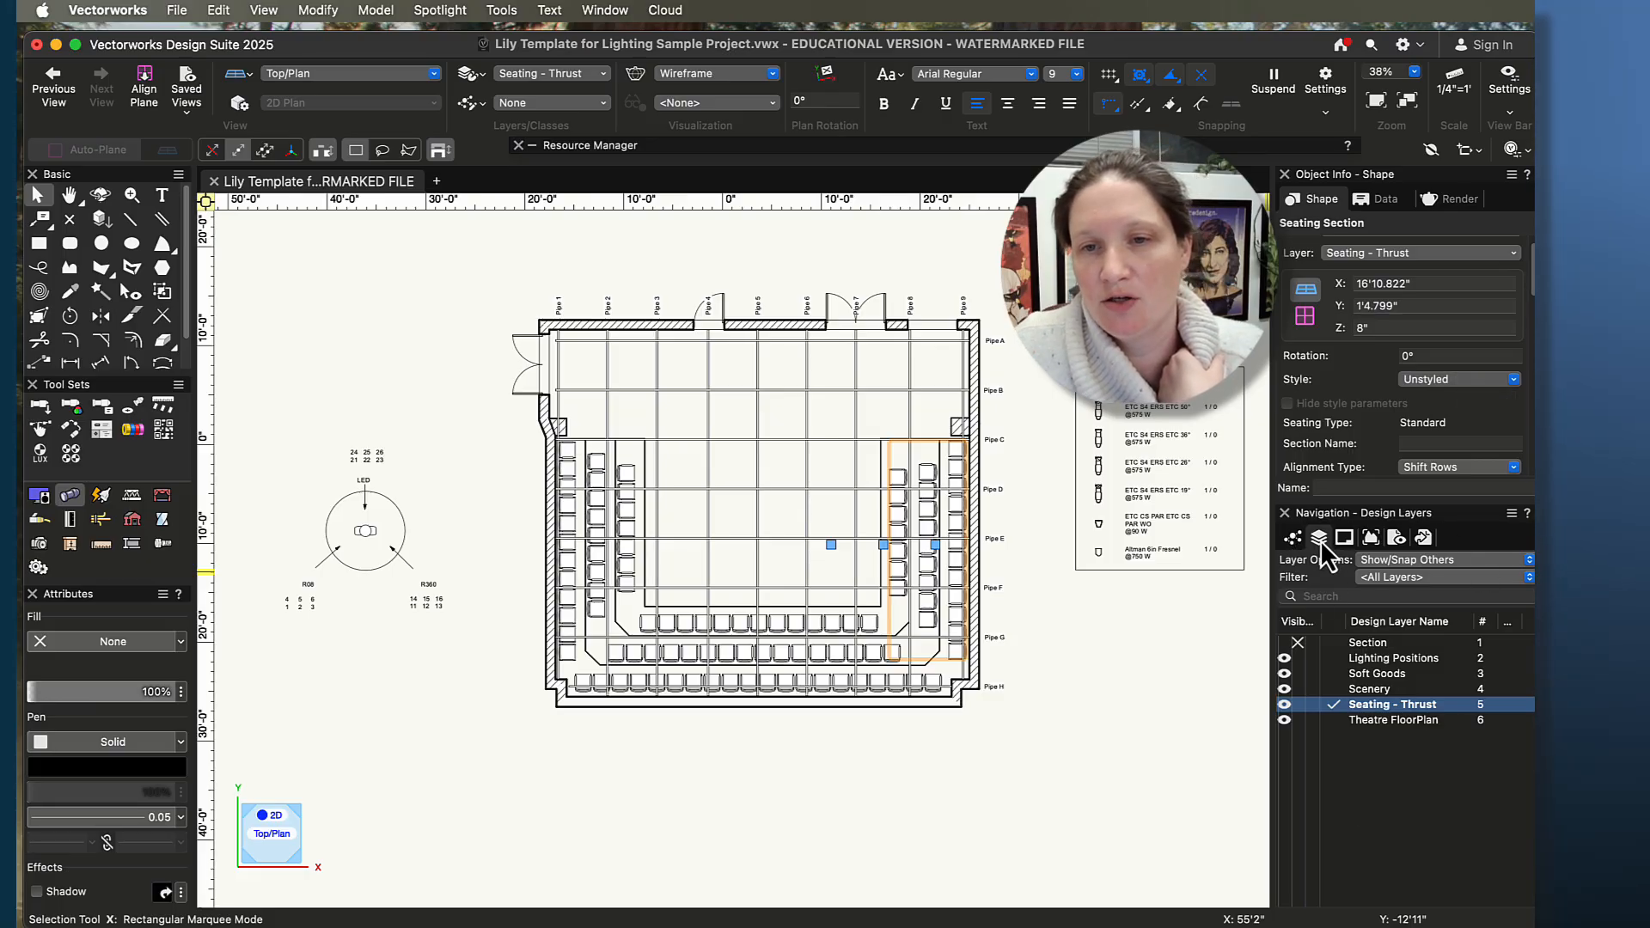
# - Make Scenery the active design layer and orbit the theatre into a 3D view with the Flyover tool
pyautogui.click(1331, 688)
pyautogui.hotkey('shift', 'c')
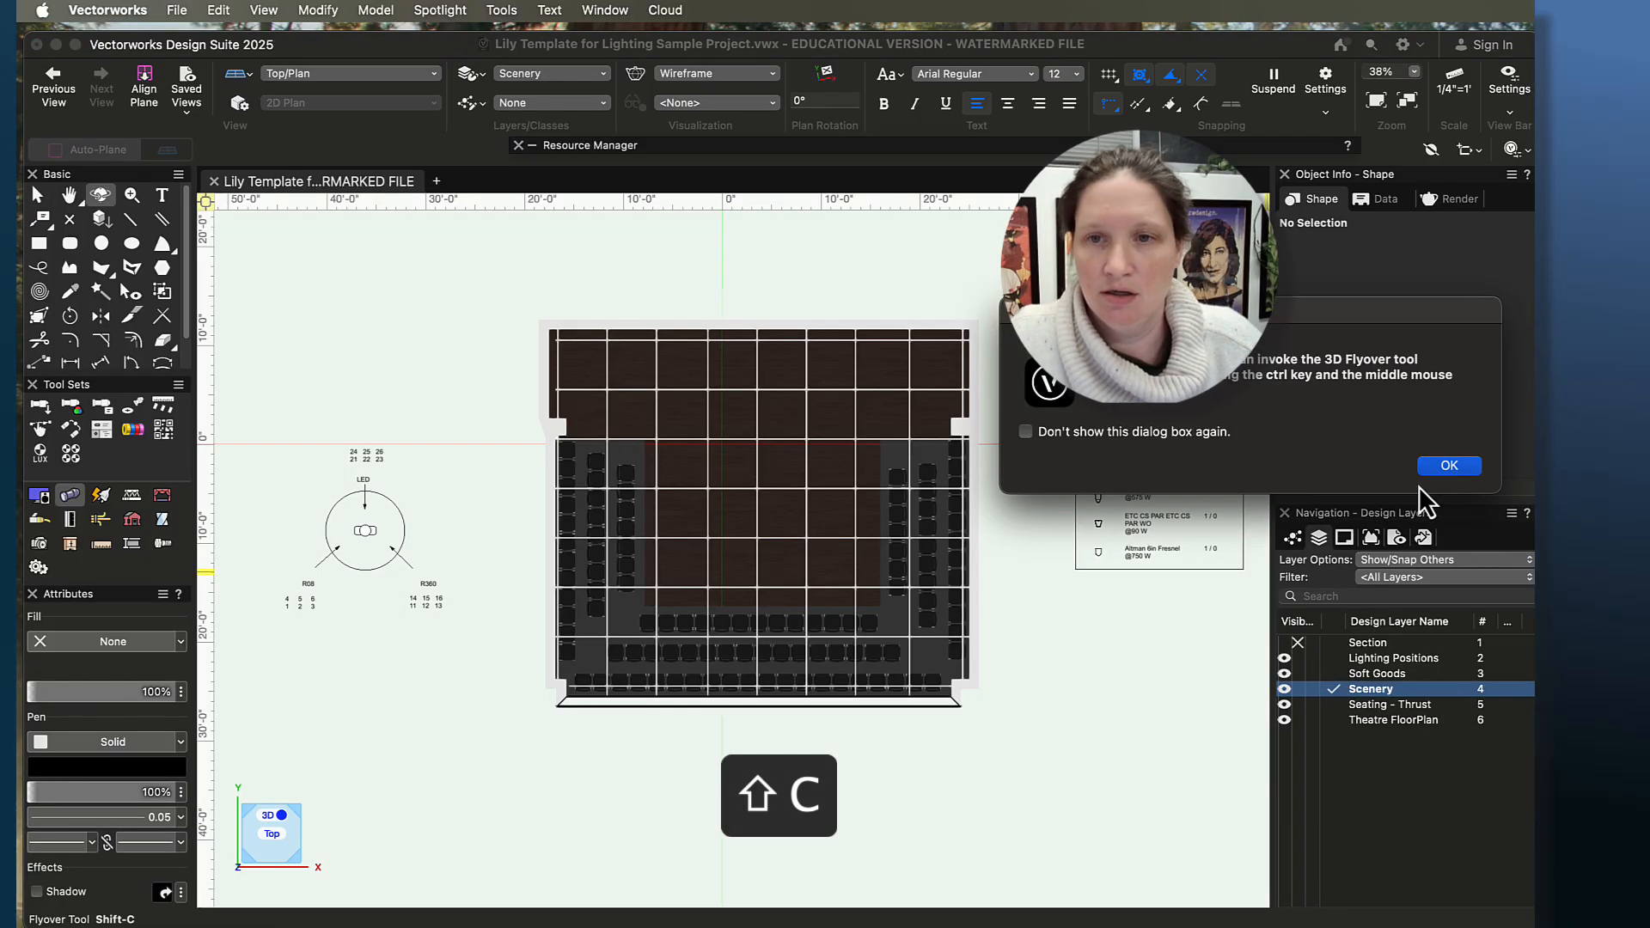
pyautogui.click(1449, 465)
pyautogui.moveTo(1006, 748)
pyautogui.mouseDown()
pyautogui.moveTo(755, 582)
pyautogui.moveTo(849, 541)
pyautogui.moveTo(1035, 519)
pyautogui.moveTo(1171, 530)
pyautogui.moveTo(1127, 549)
pyautogui.moveTo(896, 553)
pyautogui.moveTo(1034, 626)
pyautogui.moveTo(983, 673)
pyautogui.moveTo(748, 700)
pyautogui.moveTo(856, 641)
pyautogui.moveTo(776, 565)
pyautogui.mouseUp()
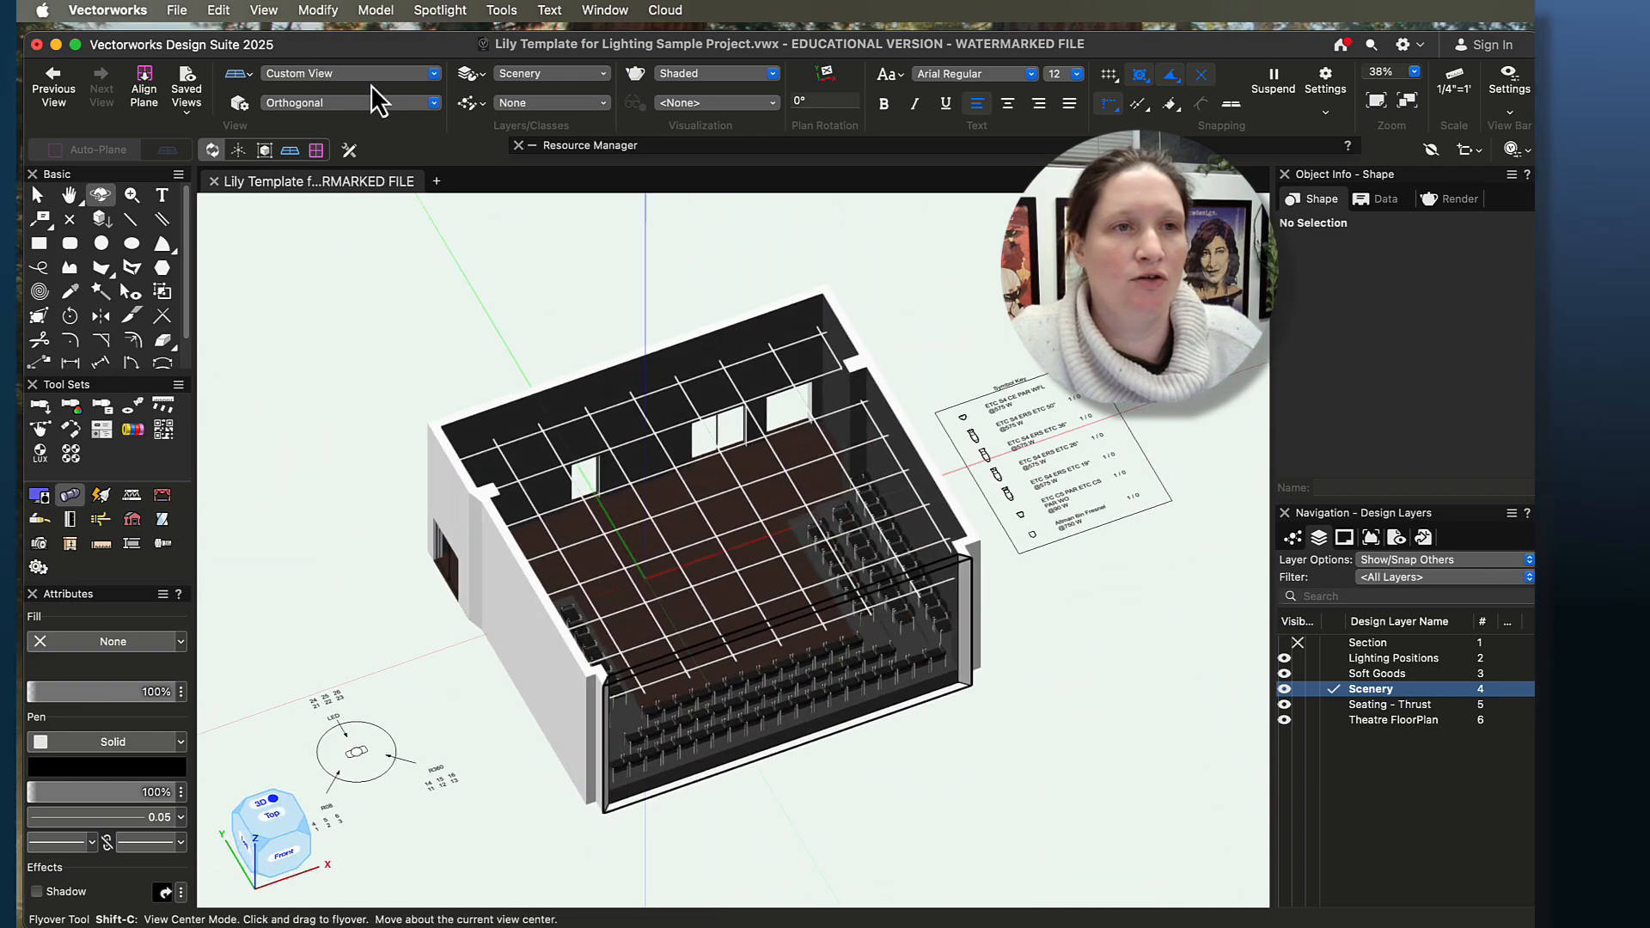
# - Review the list of sheet and design layers and the available render modes
pyautogui.click(547, 76)
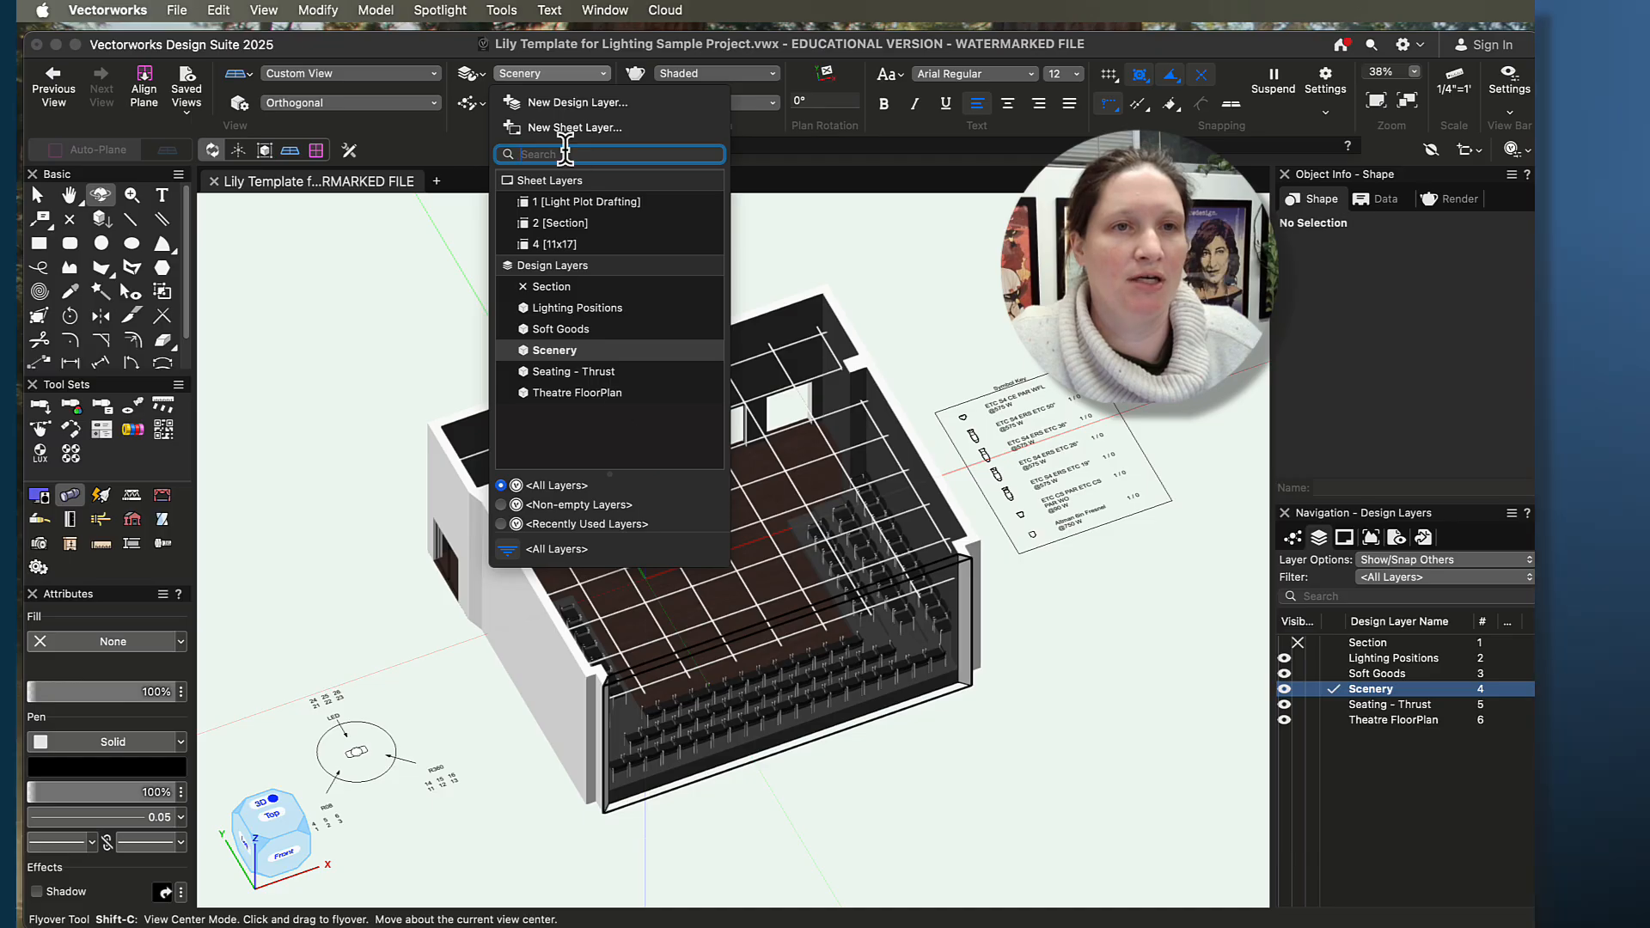
pyautogui.click(735, 74)
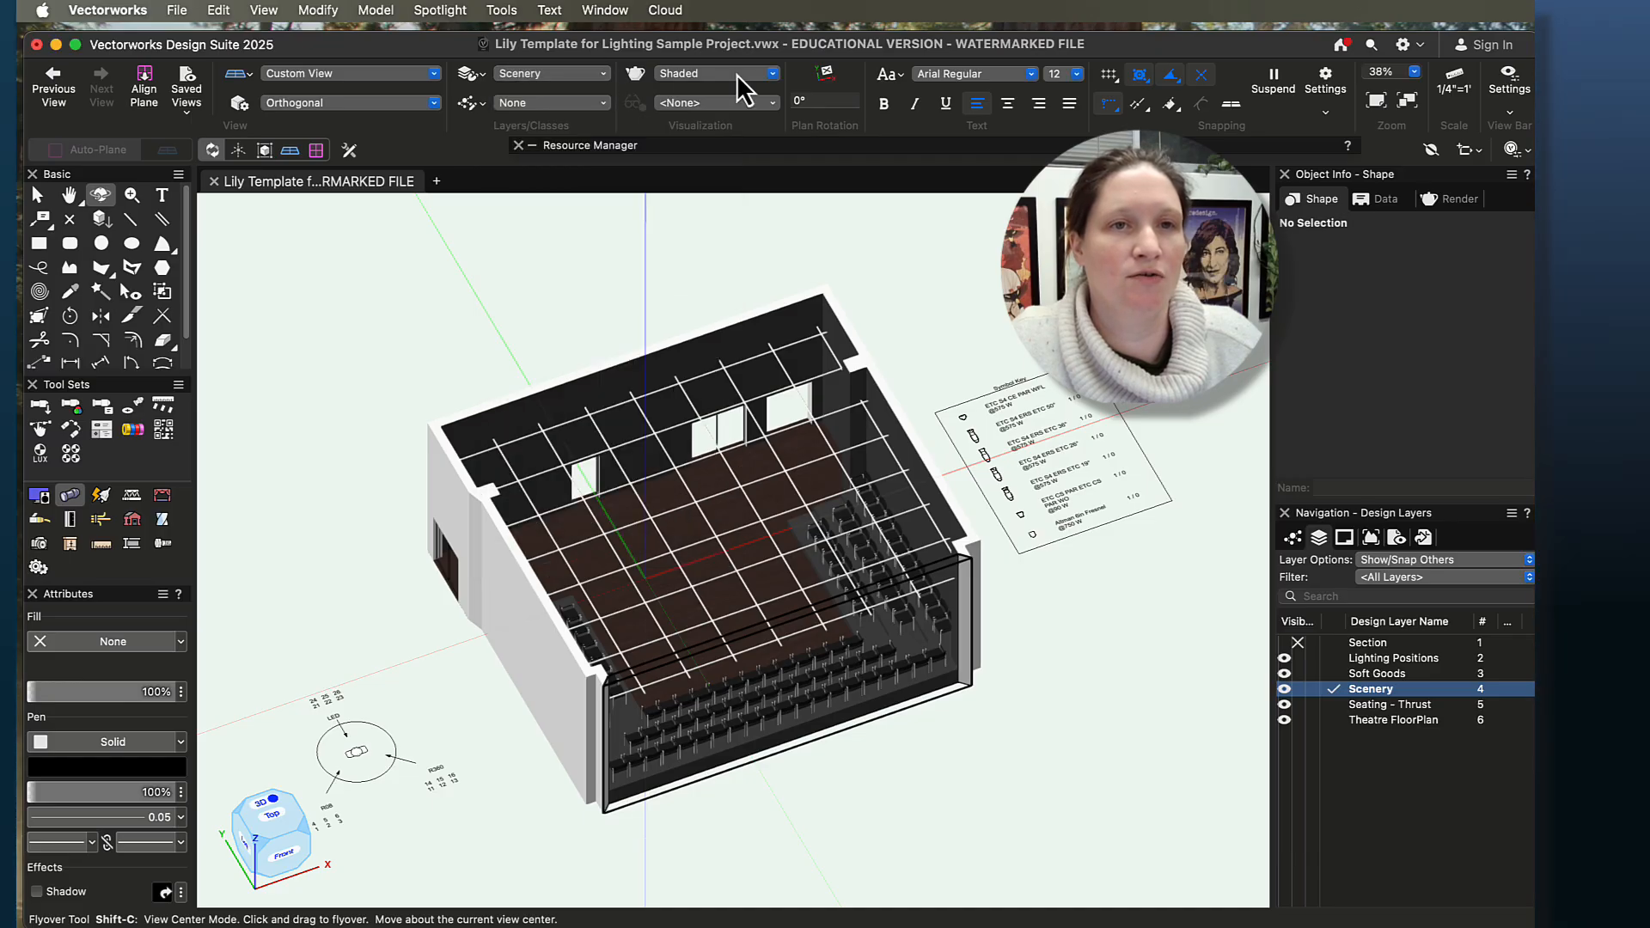
pyautogui.click(735, 74)
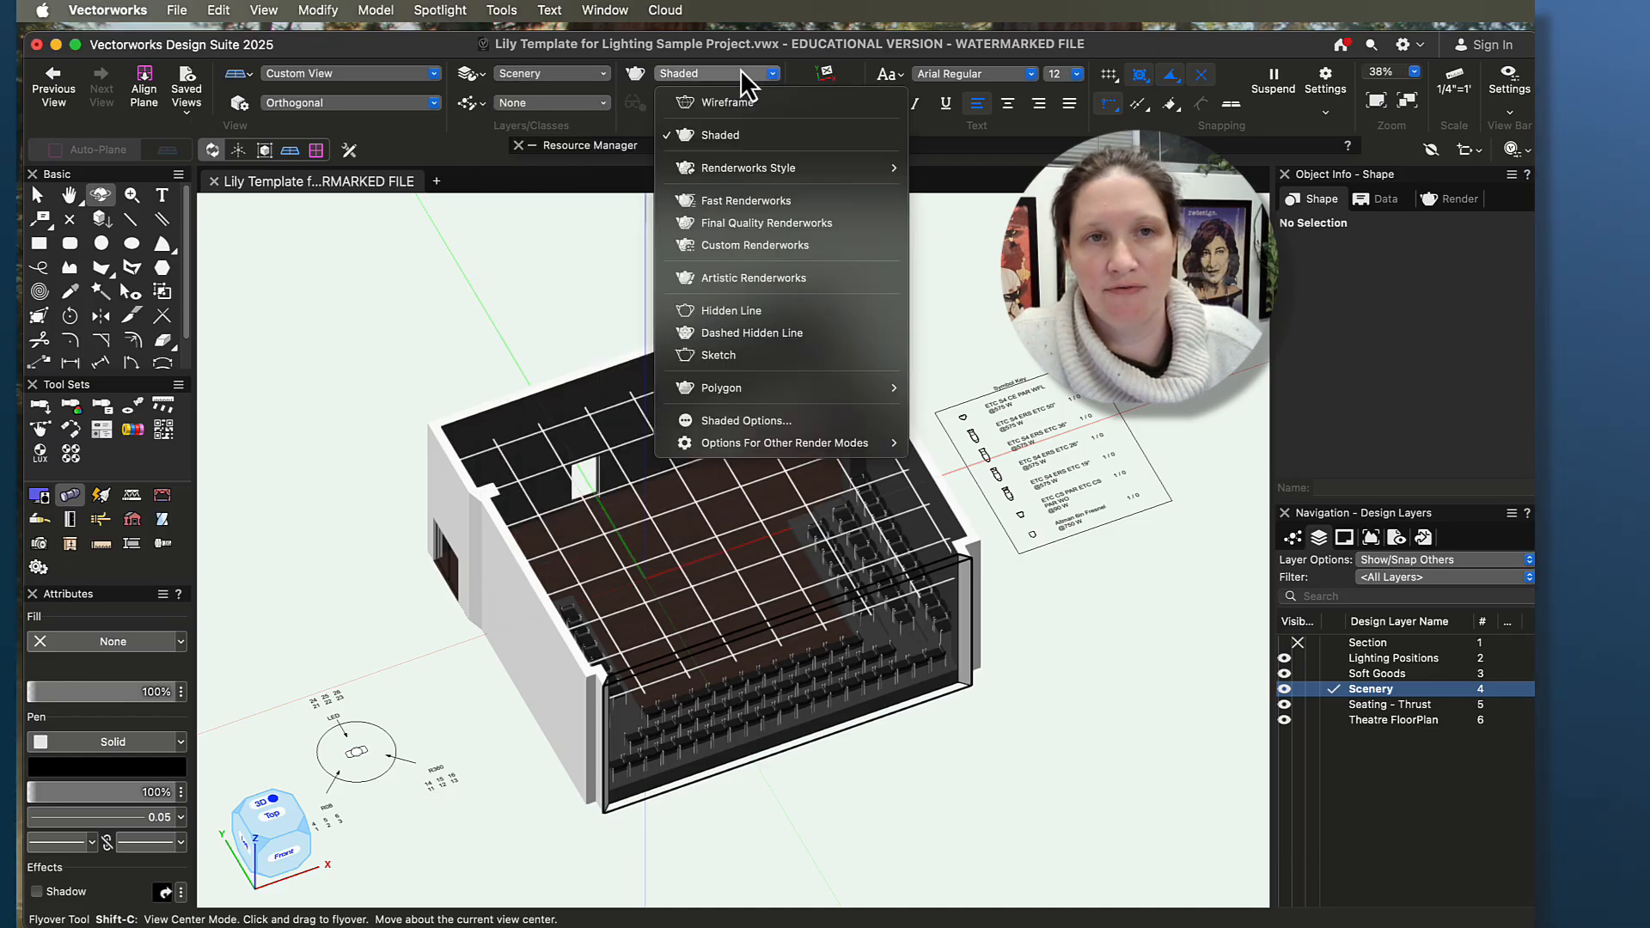
pyautogui.click(741, 69)
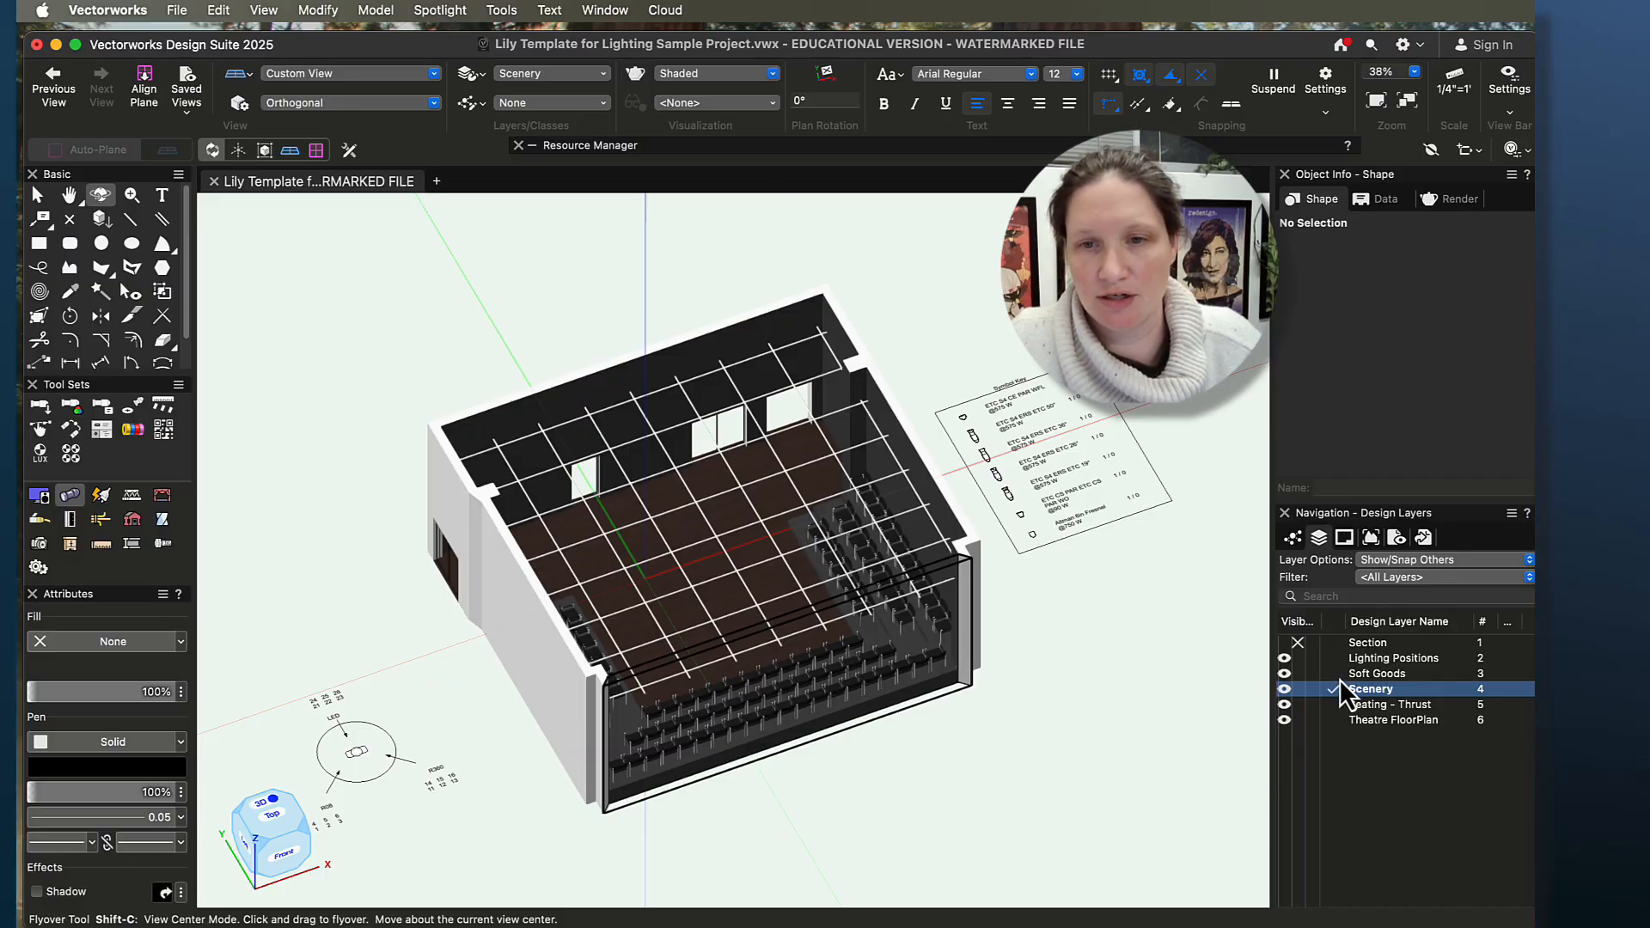
# - Return the theatre drawing to the flat Top/Plan view
pyautogui.press('super+5')
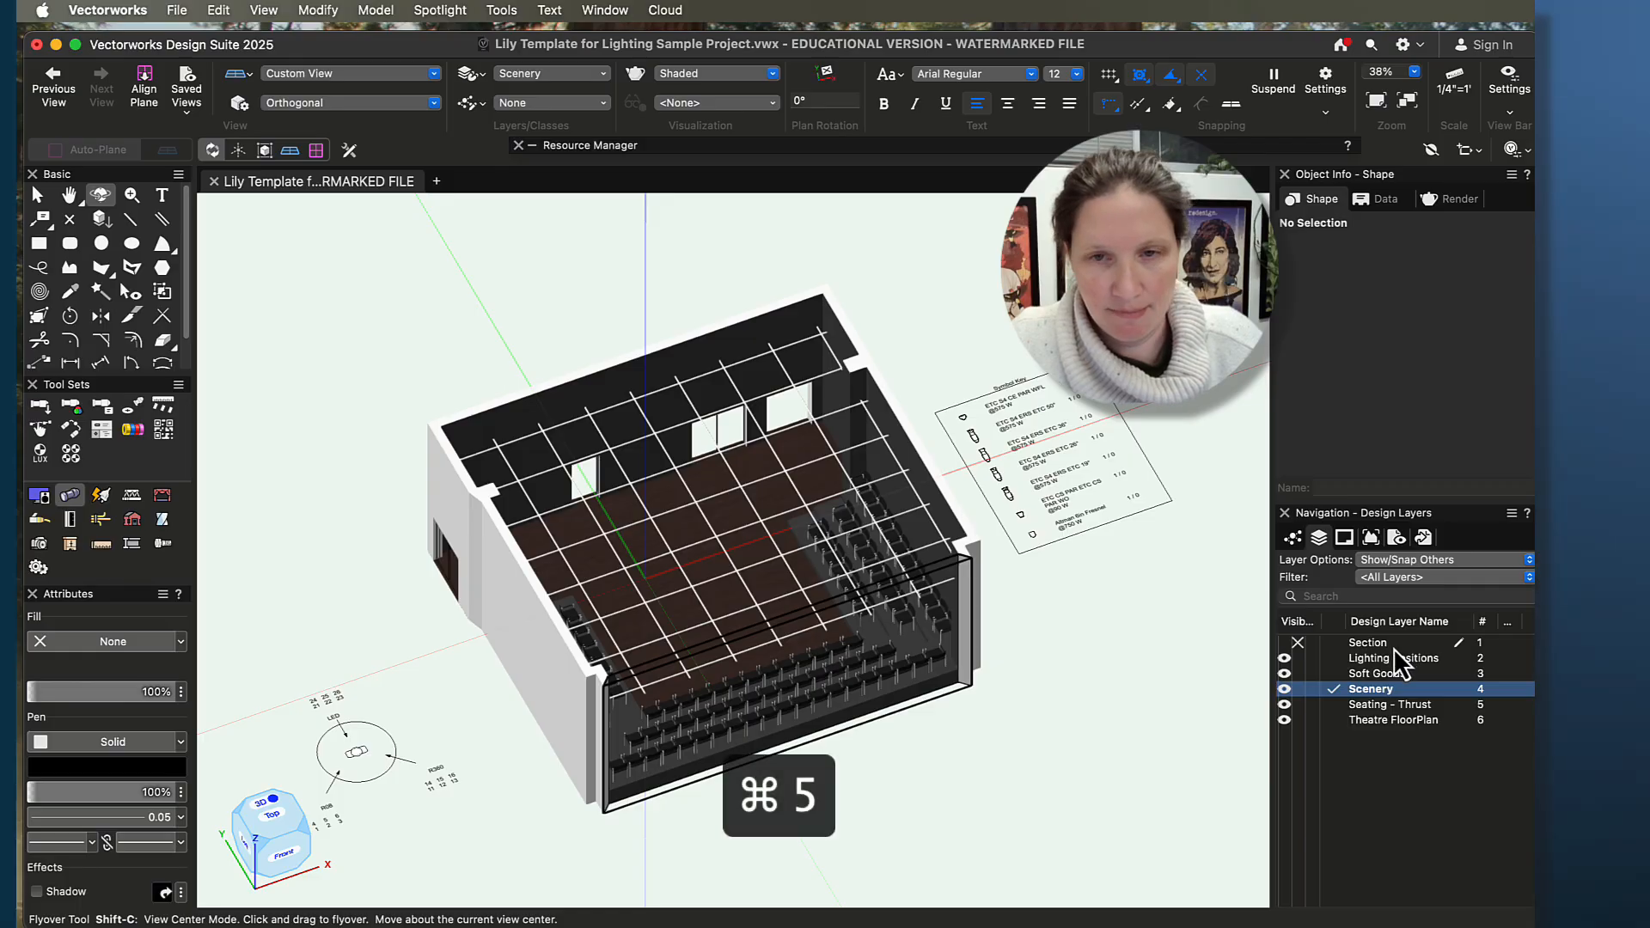
pyautogui.moveTo(1095, 735)
pyautogui.mouseDown(button='middle')
pyautogui.moveTo(977, 714)
pyautogui.moveTo(1002, 698)
pyautogui.mouseUp(button='middle')
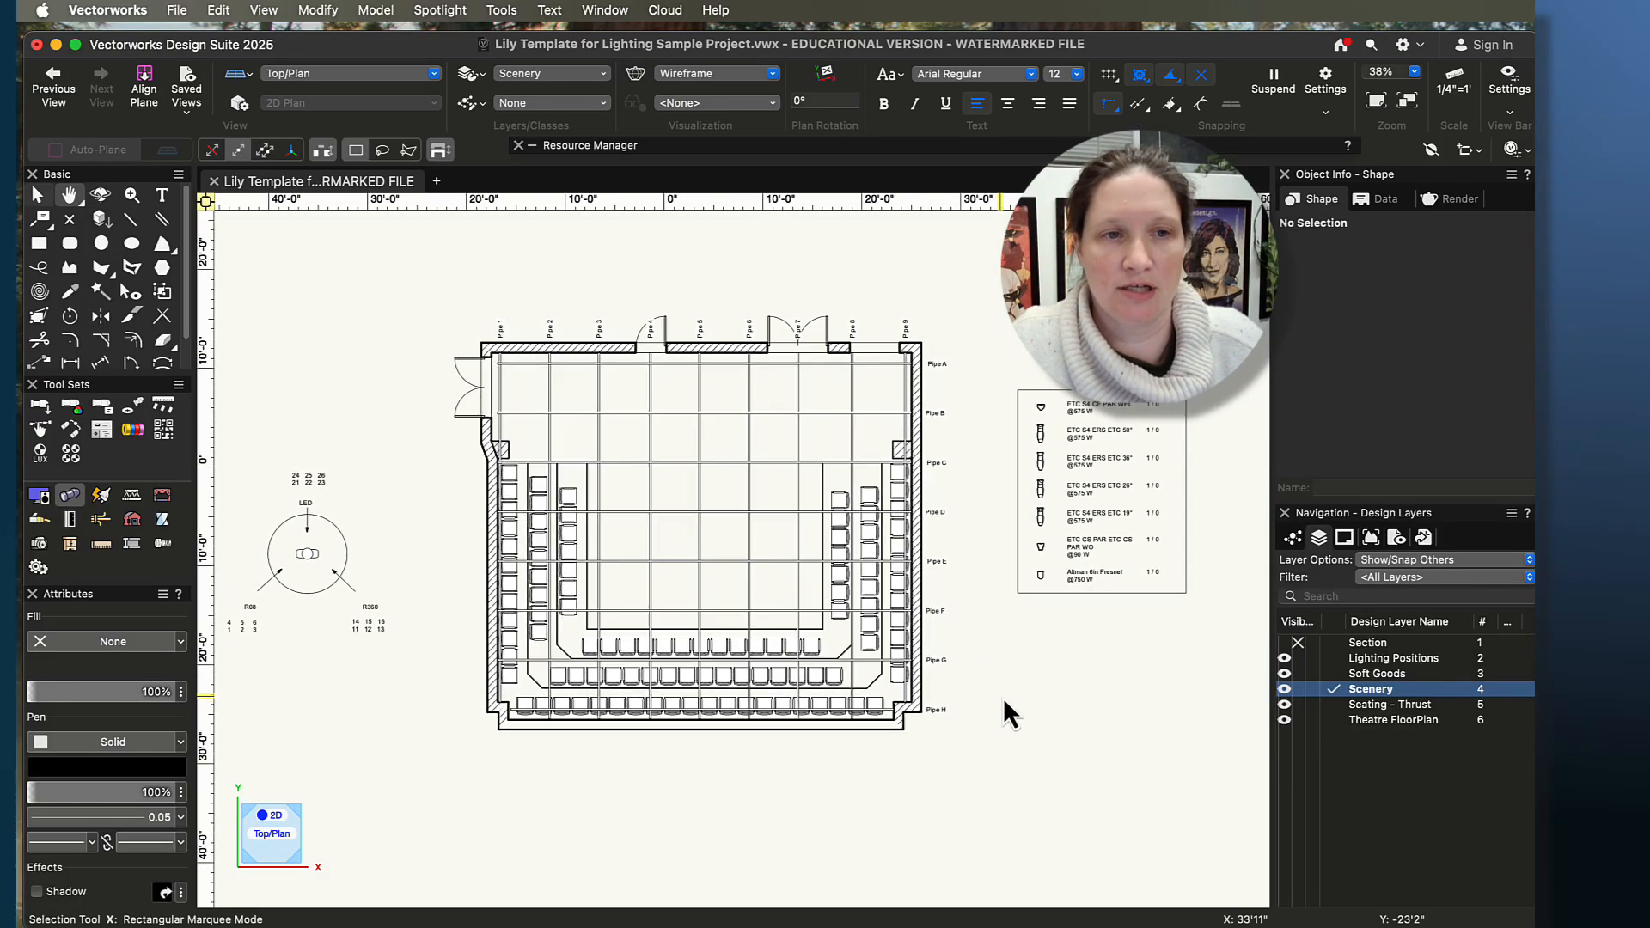
# - Open the Light Plot Drafting sheet layer and examine its title block and plot layout
pyautogui.click(1346, 539)
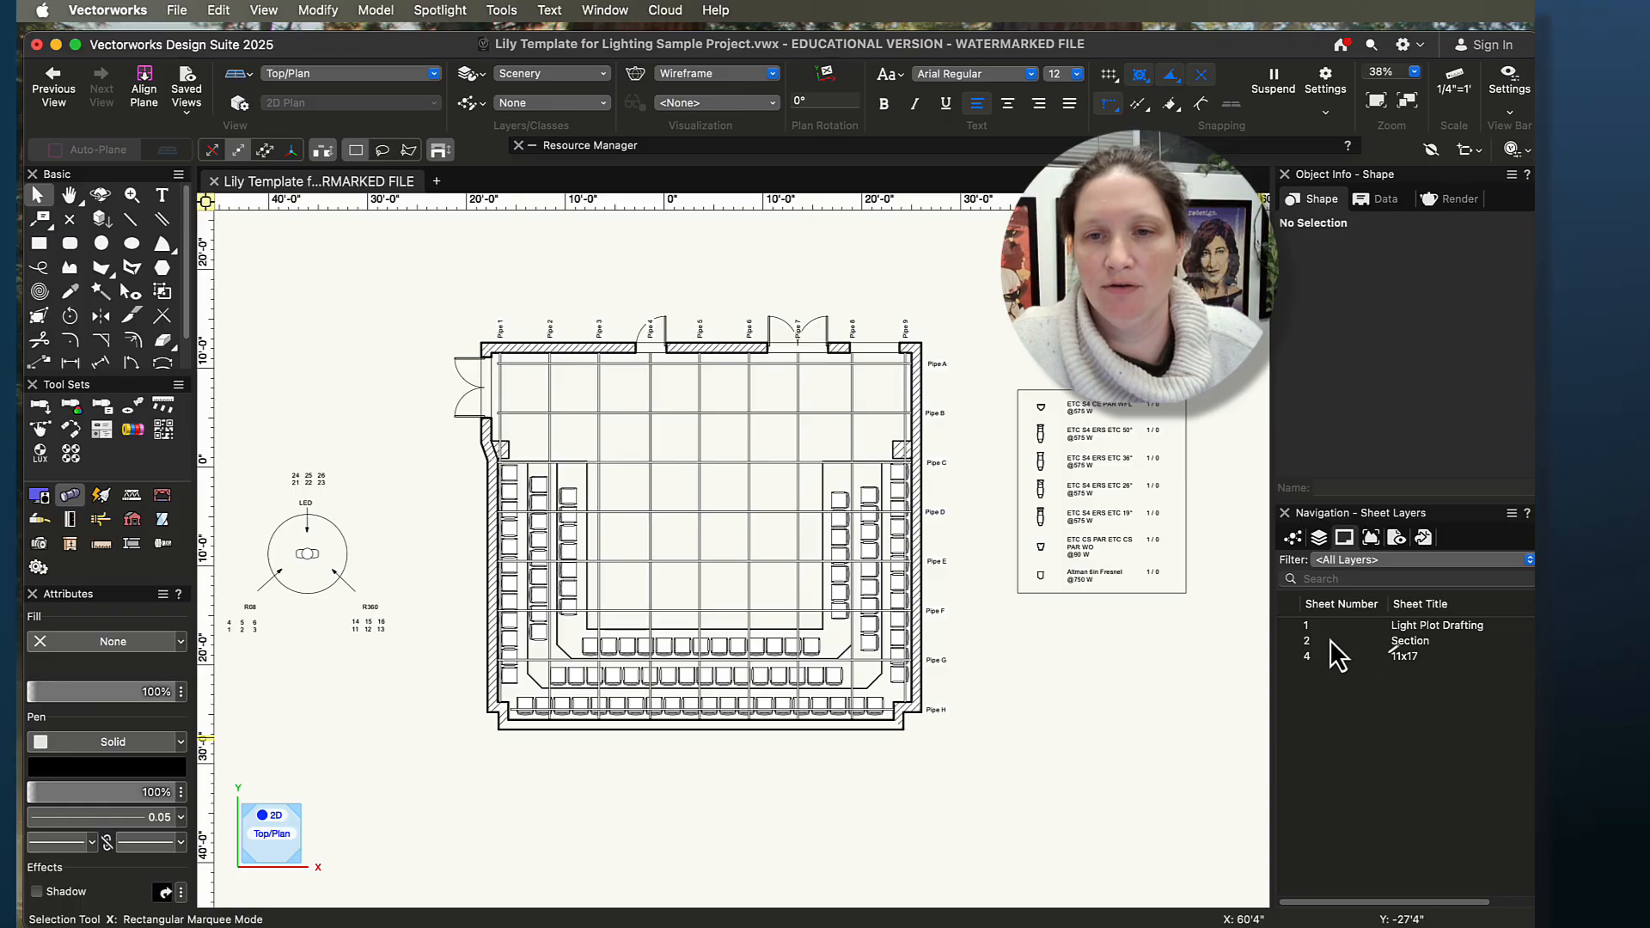
pyautogui.click(1288, 626)
pyautogui.scroll(-5, 1013, 689)
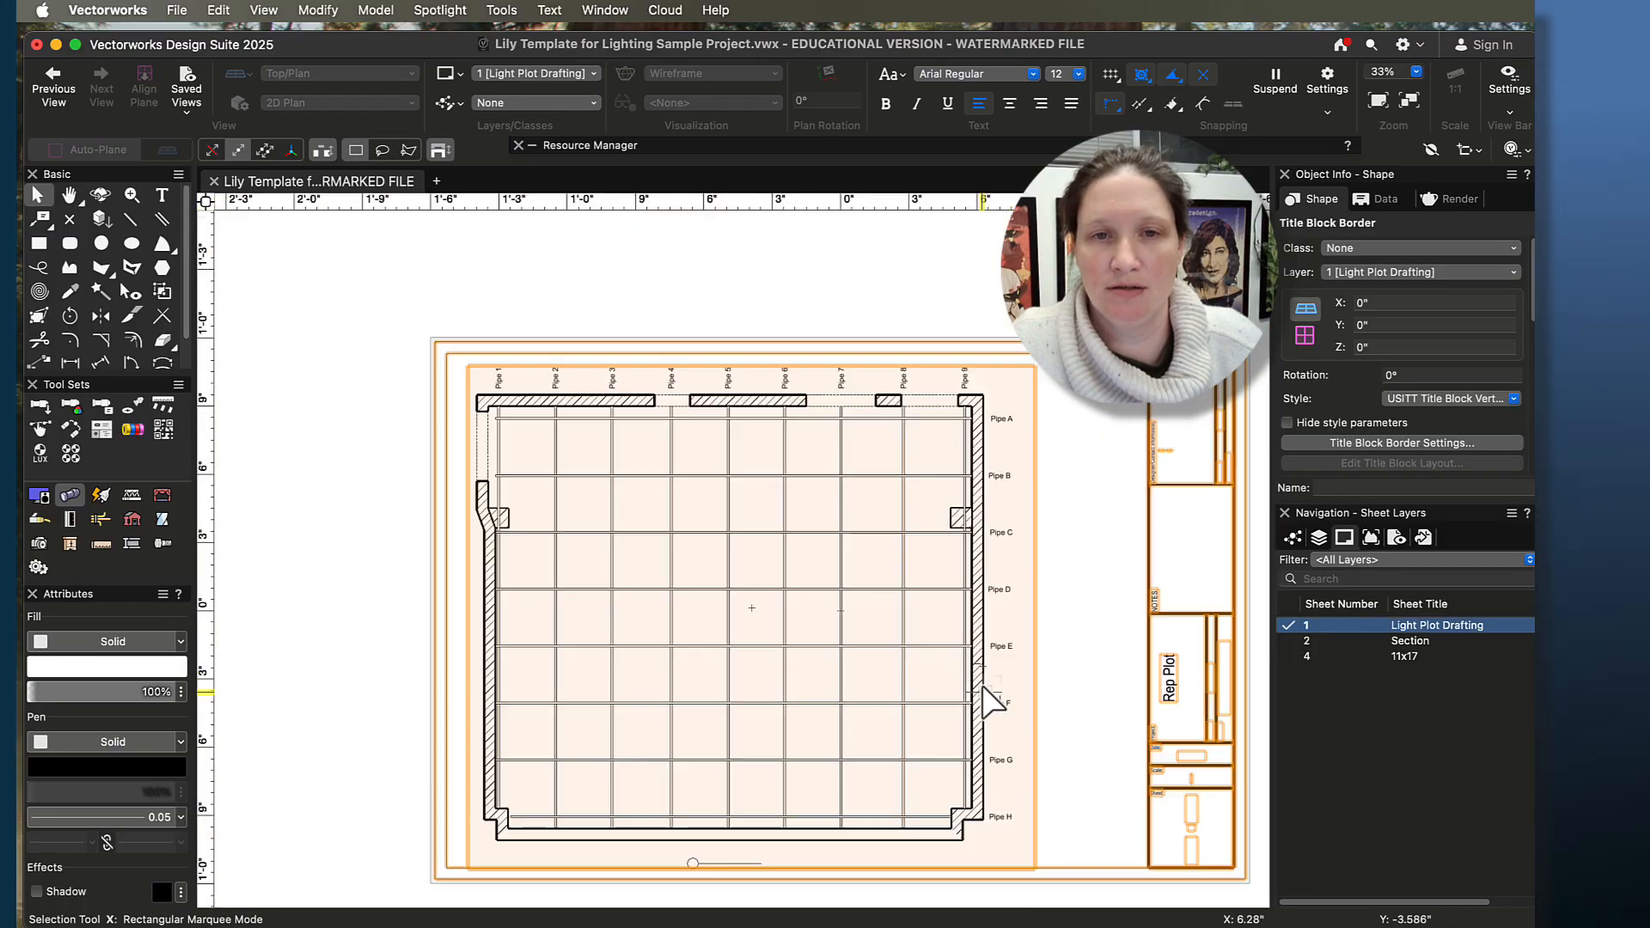
pyautogui.scroll(3, 988, 698)
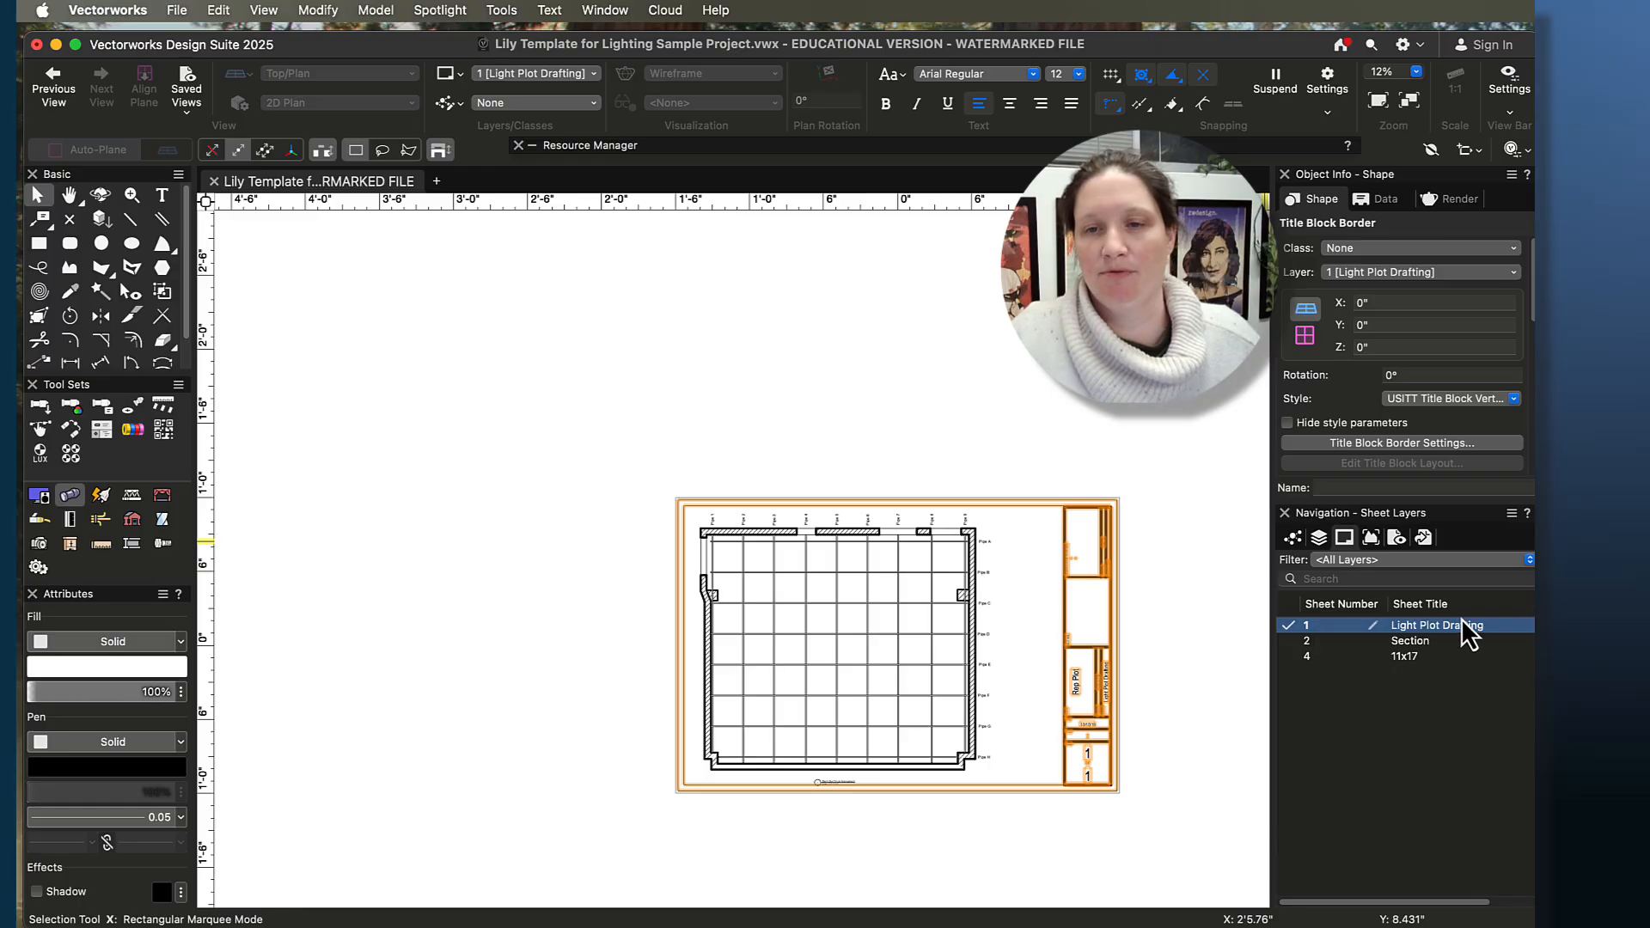
# - Make Lighting Positions the active design layer and examine the pipe grid, color wheel diagram and symbol key
pyautogui.click(1319, 537)
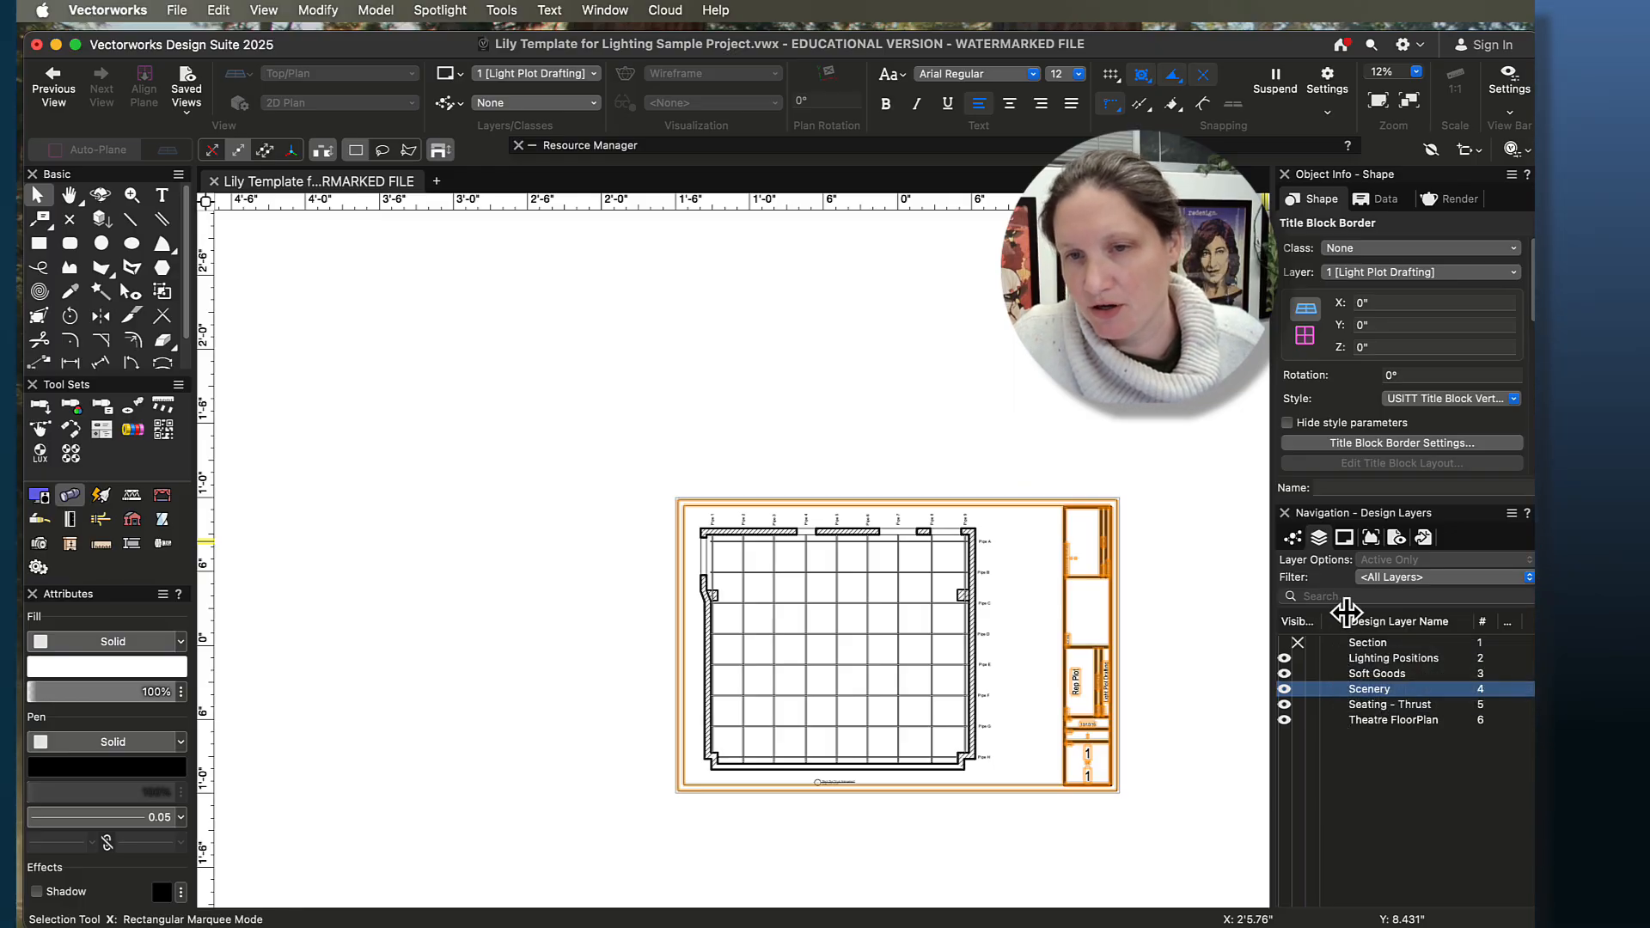
pyautogui.moveTo(1344, 621)
pyautogui.mouseDown()
pyautogui.moveTo(1418, 621)
pyautogui.moveTo(1306, 620)
pyautogui.moveTo(1455, 615)
pyautogui.moveTo(1338, 622)
pyautogui.mouseUp()
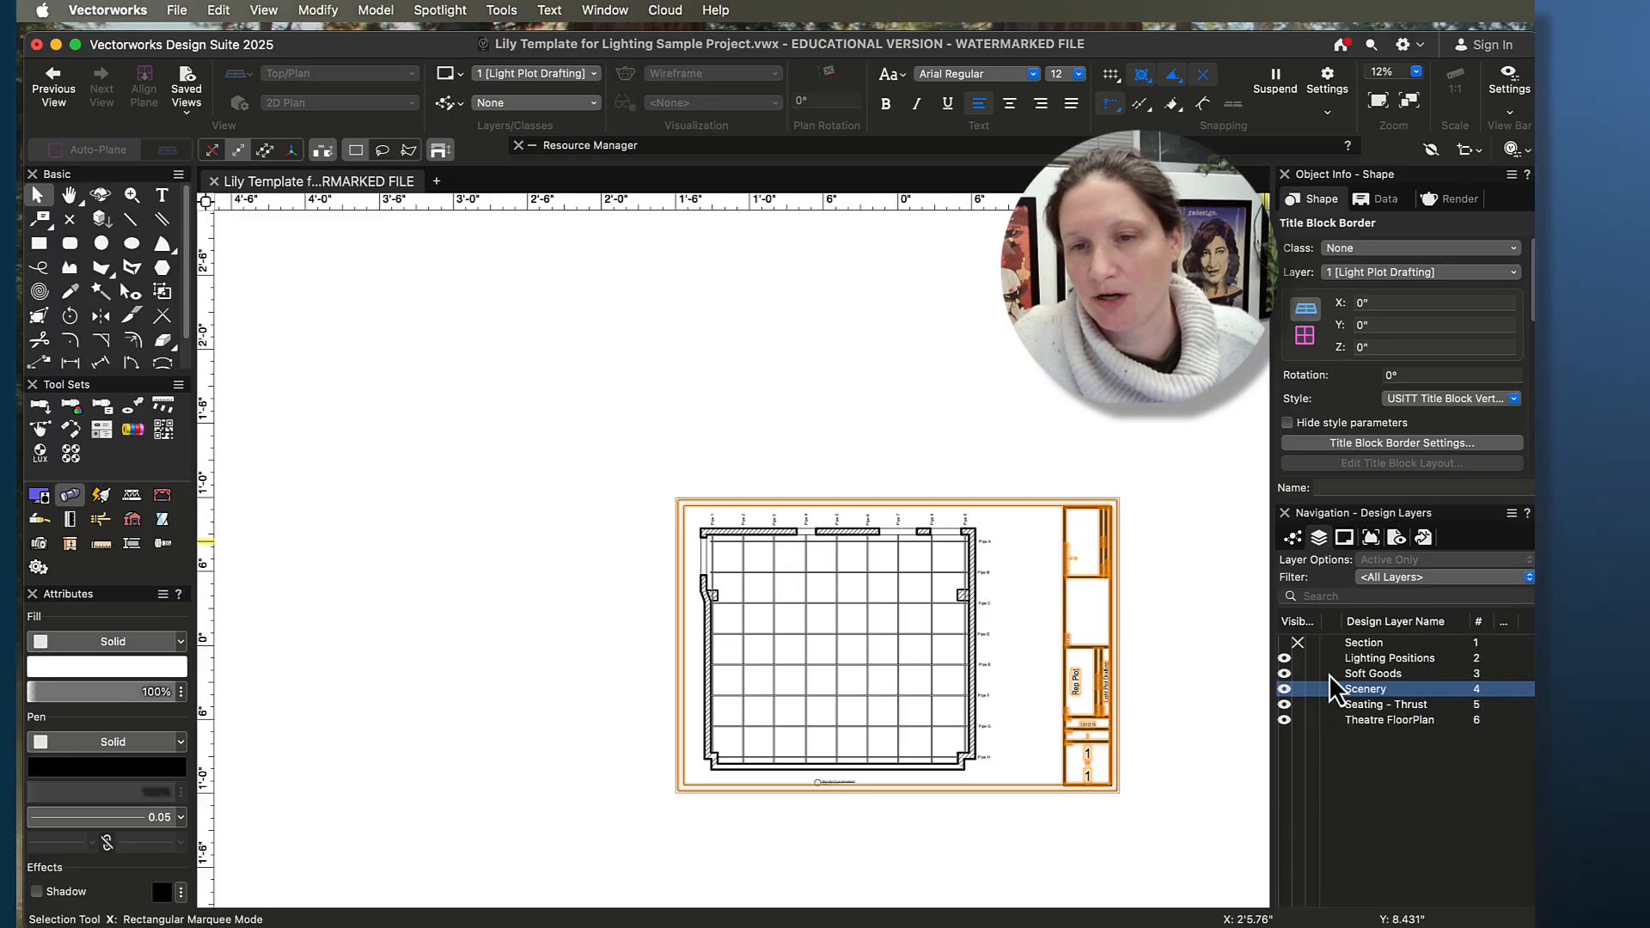
pyautogui.click(1325, 659)
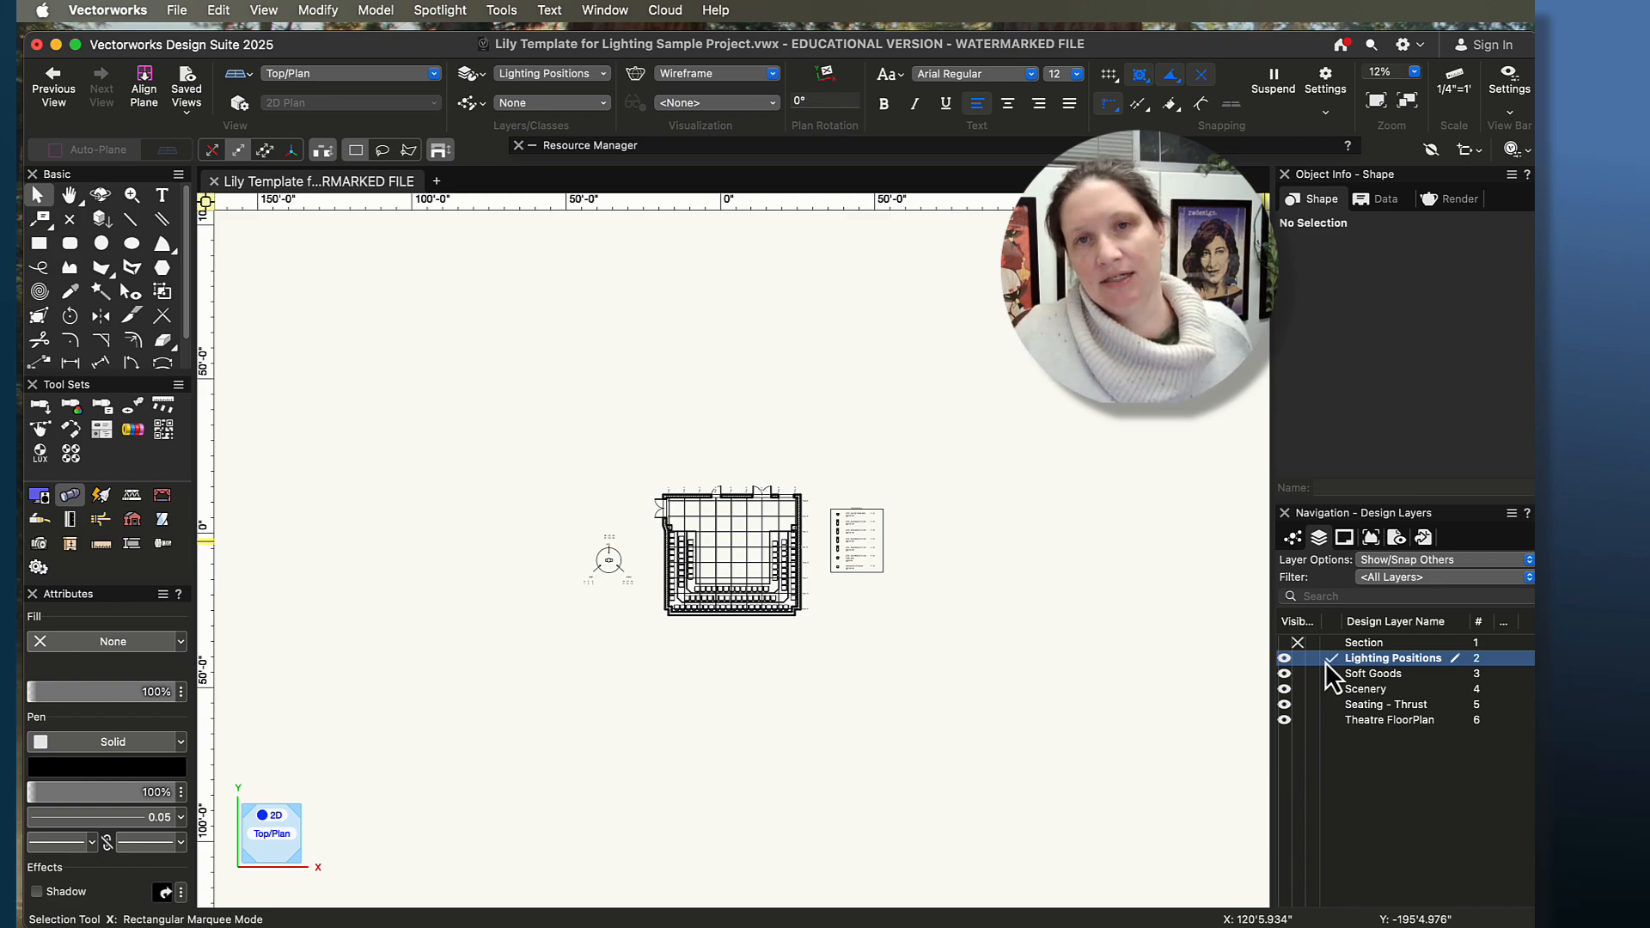
pyautogui.scroll(5, 756, 584)
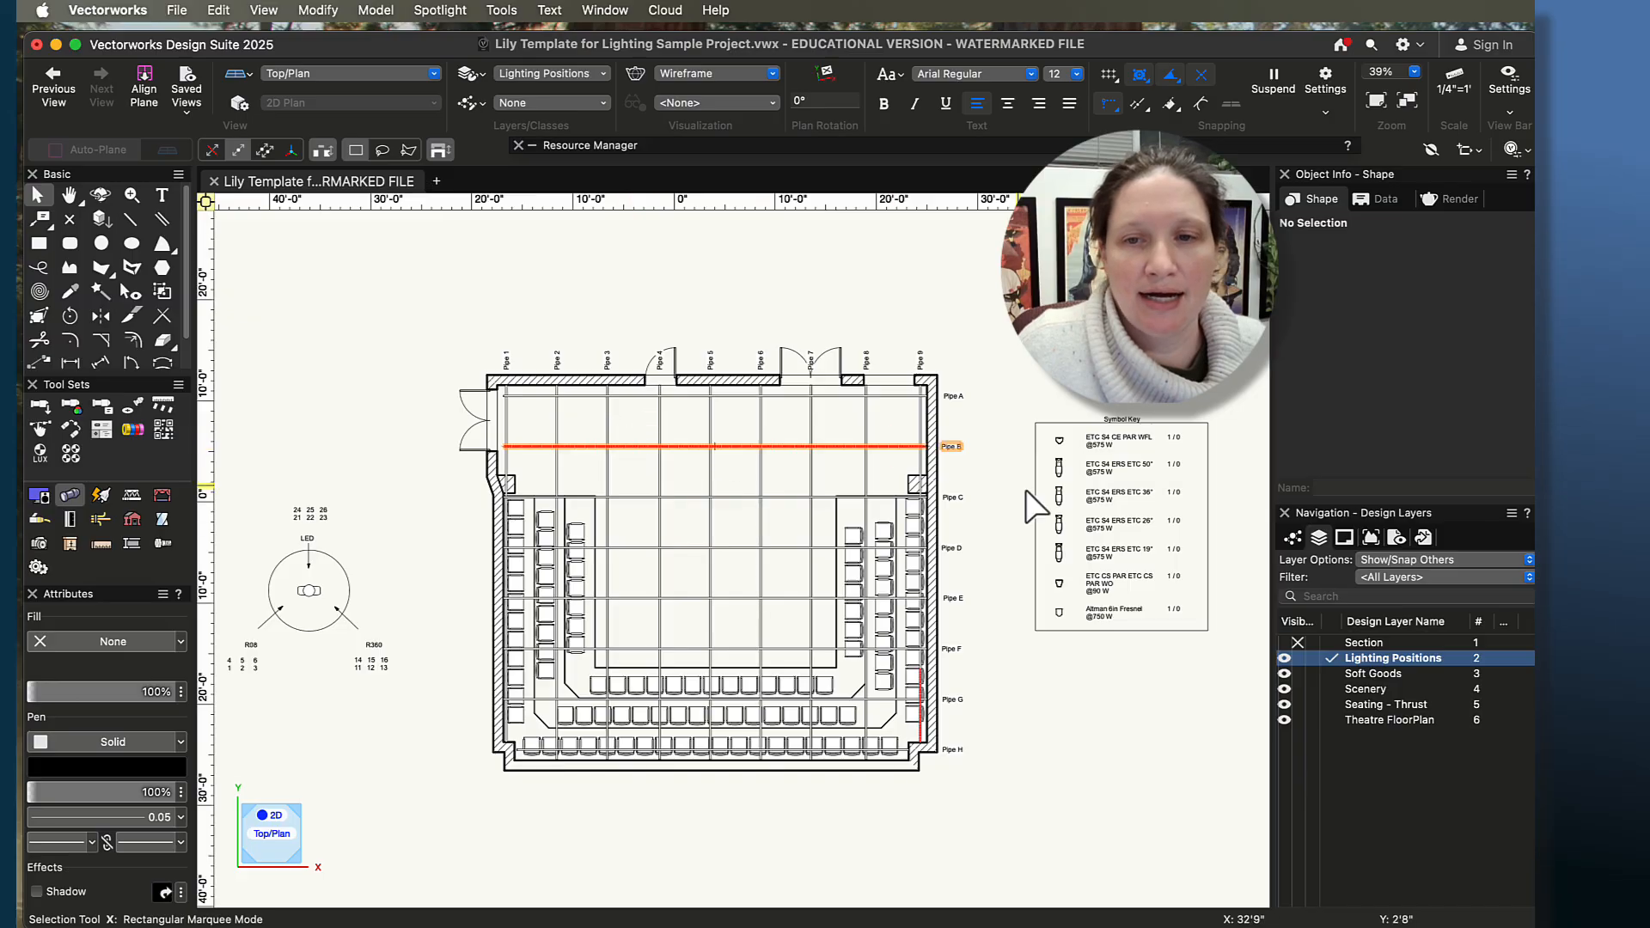
pyautogui.moveTo(1030, 694)
pyautogui.mouseDown(button='middle')
pyautogui.moveTo(1097, 676)
pyautogui.moveTo(1072, 706)
pyautogui.mouseUp(button='middle')
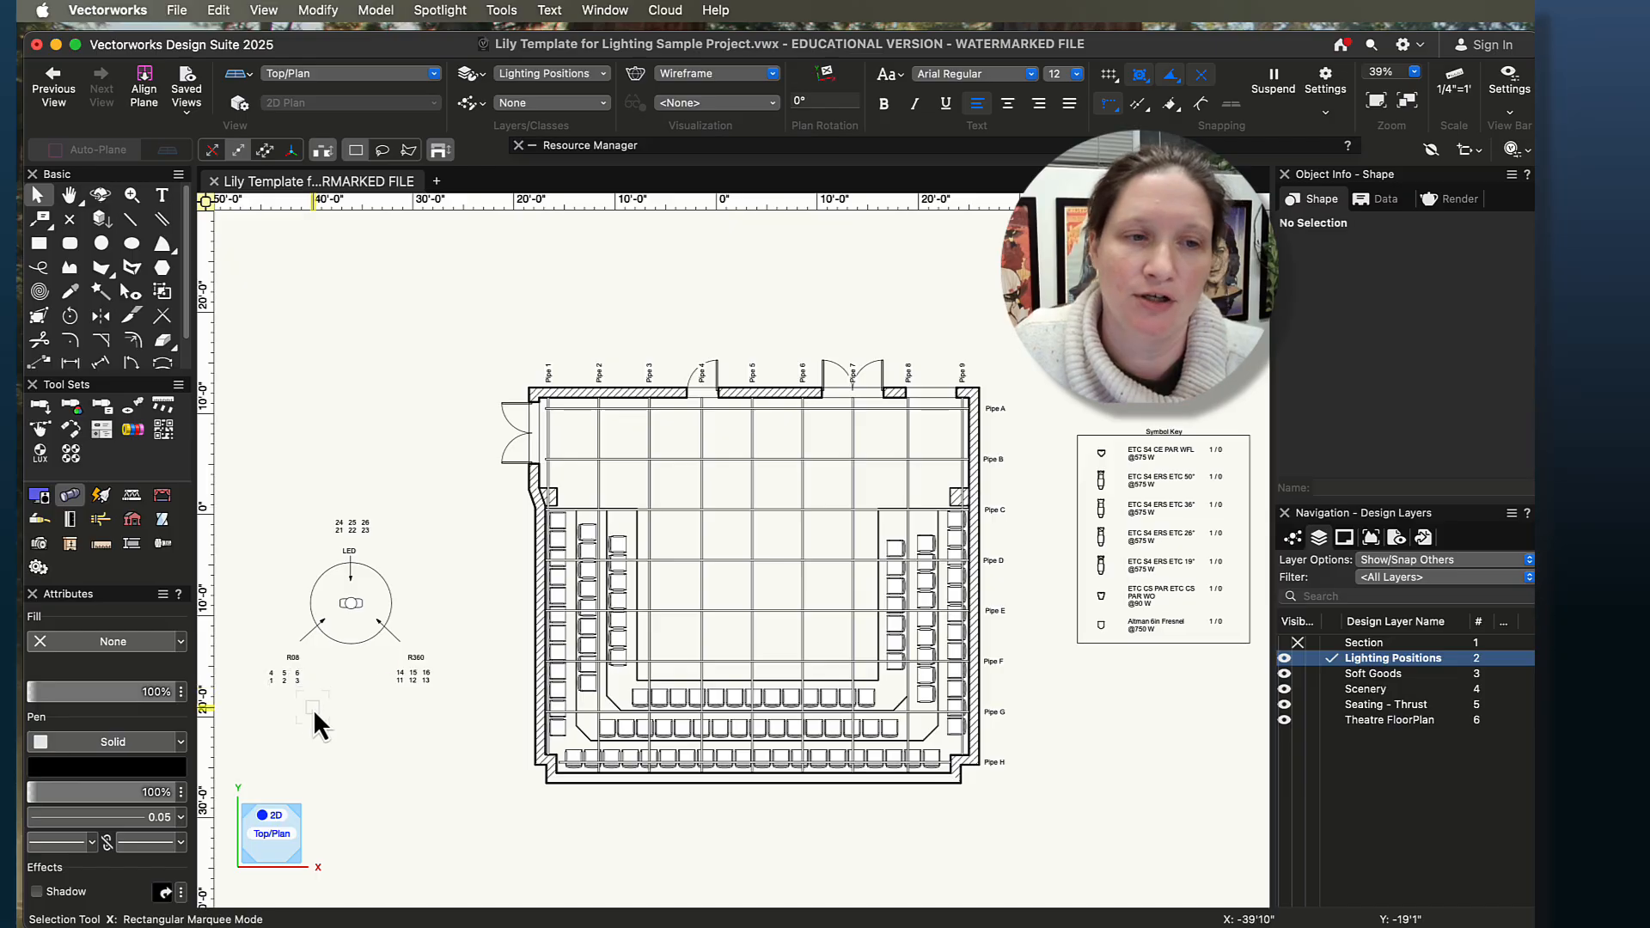
pyautogui.scroll(3, 333, 707)
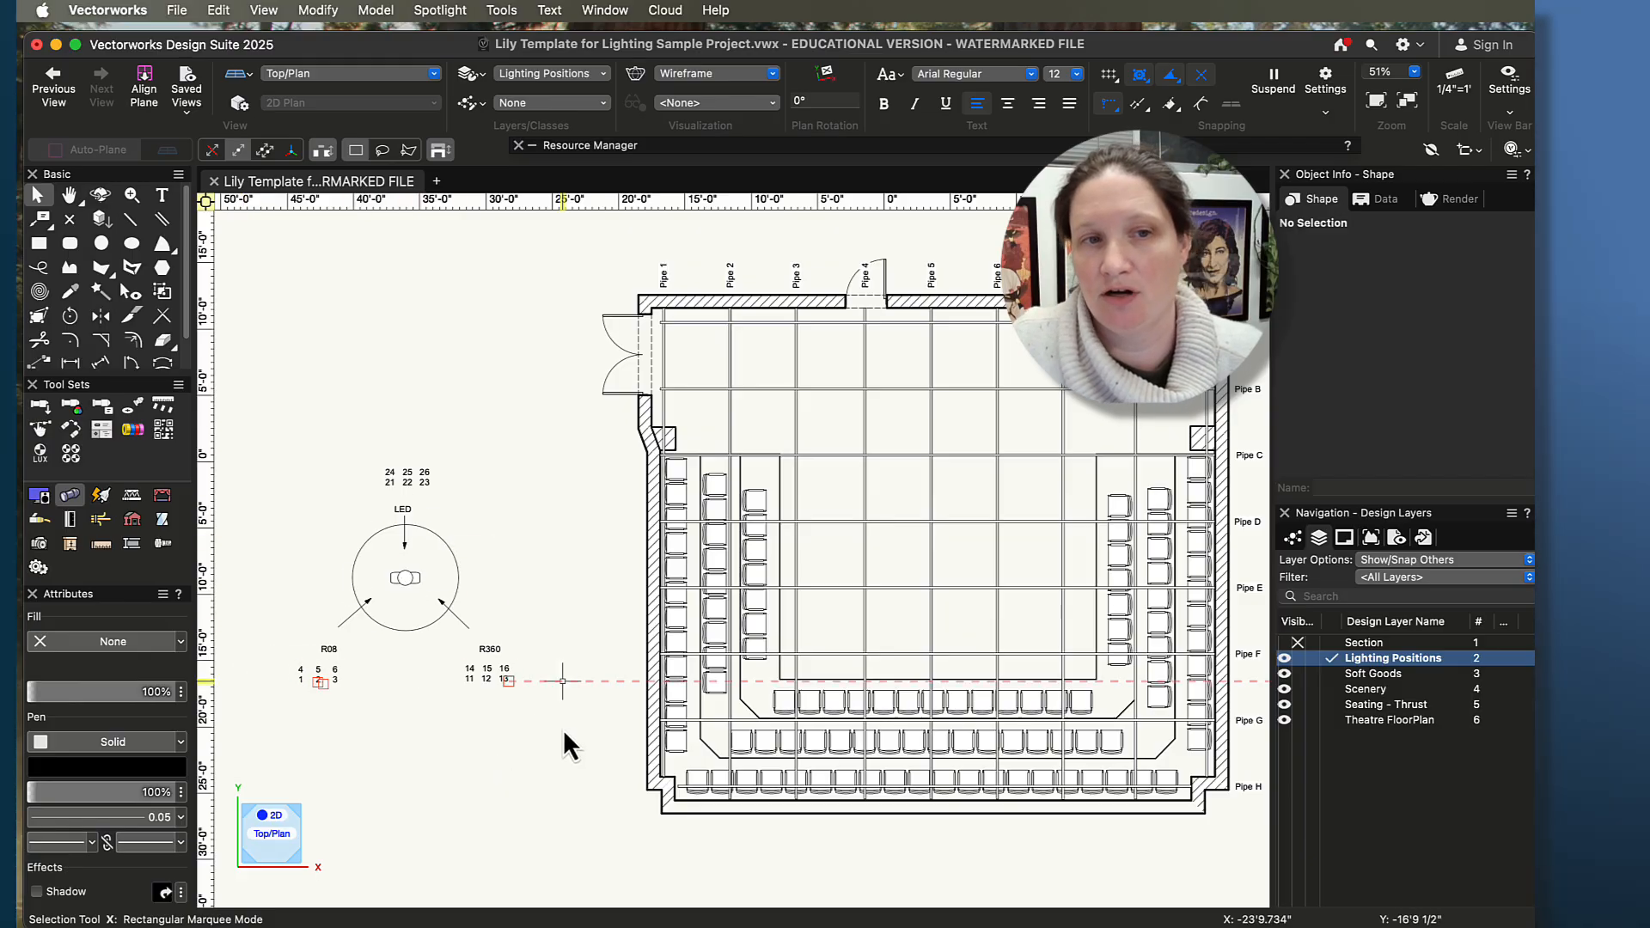
pyautogui.moveTo(542, 751); pyautogui.dragTo(416, 726, button='middle')
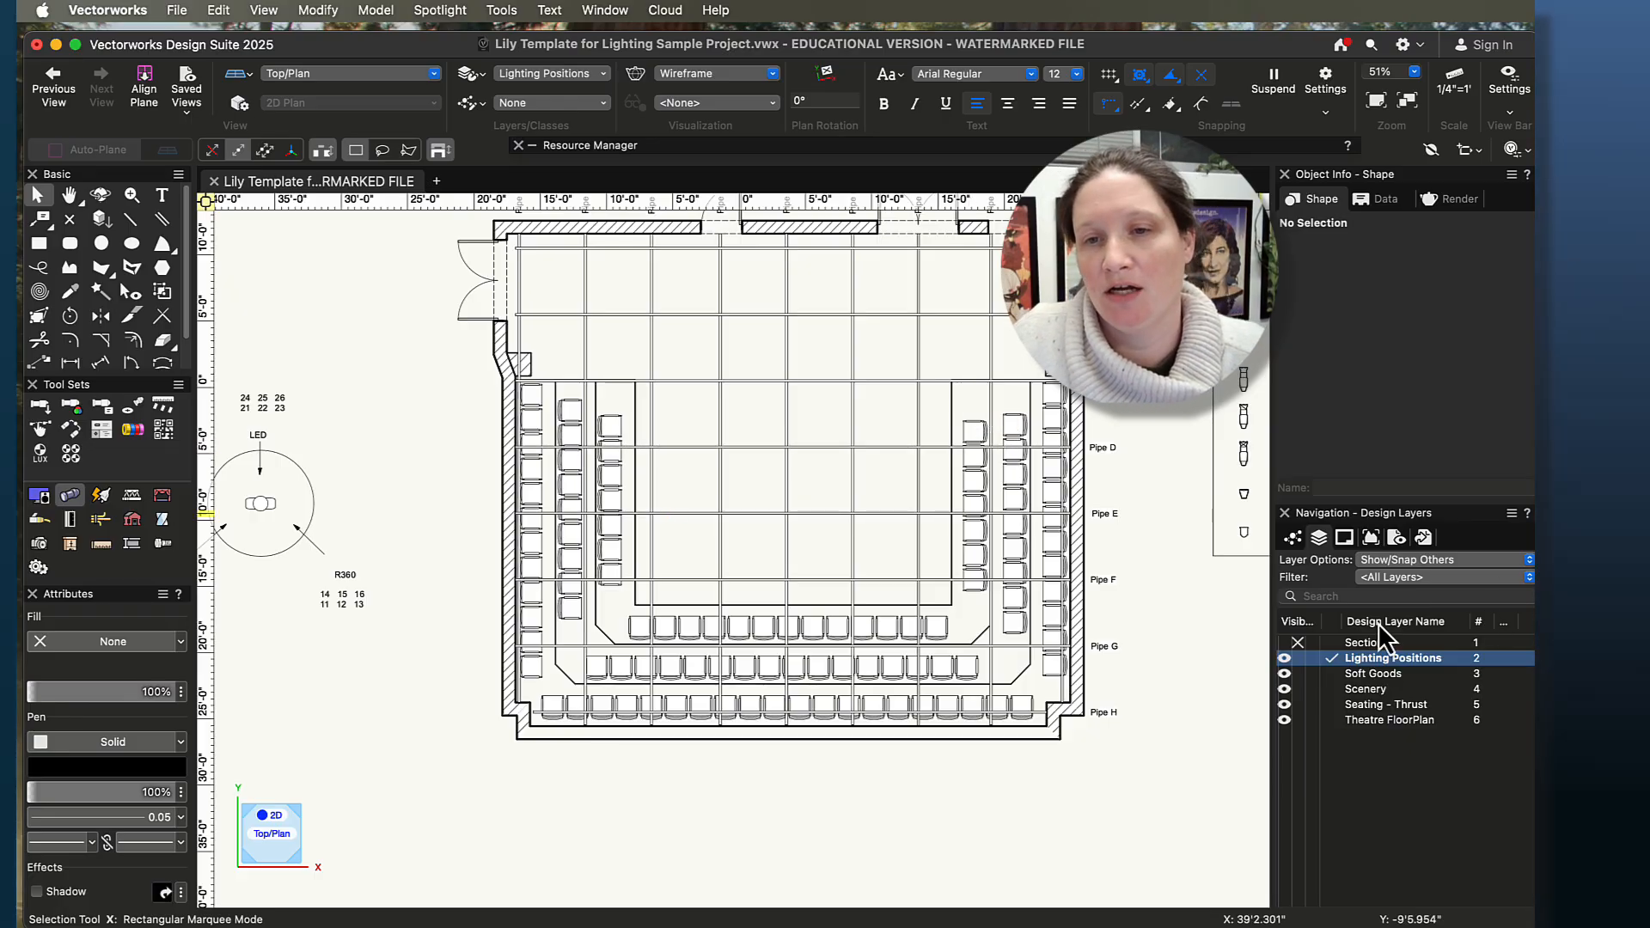
# - Create a design layer named Acting Areas and move it directly below Lighting Positions in the layer order
pyautogui.click(1317, 539)
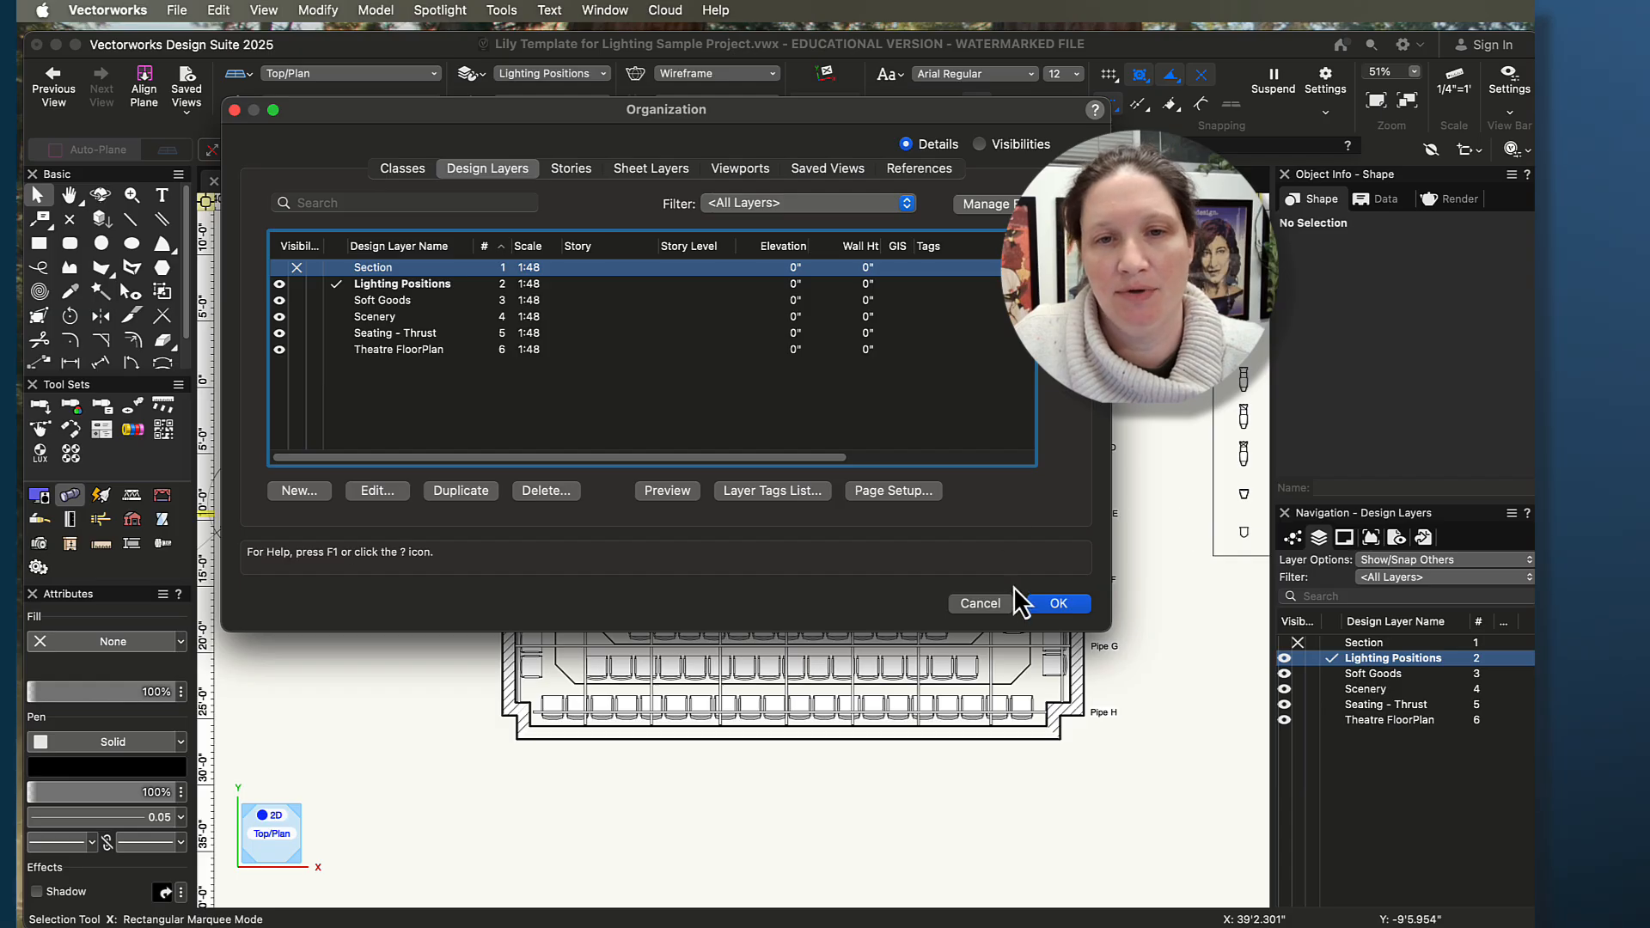
pyautogui.click(978, 604)
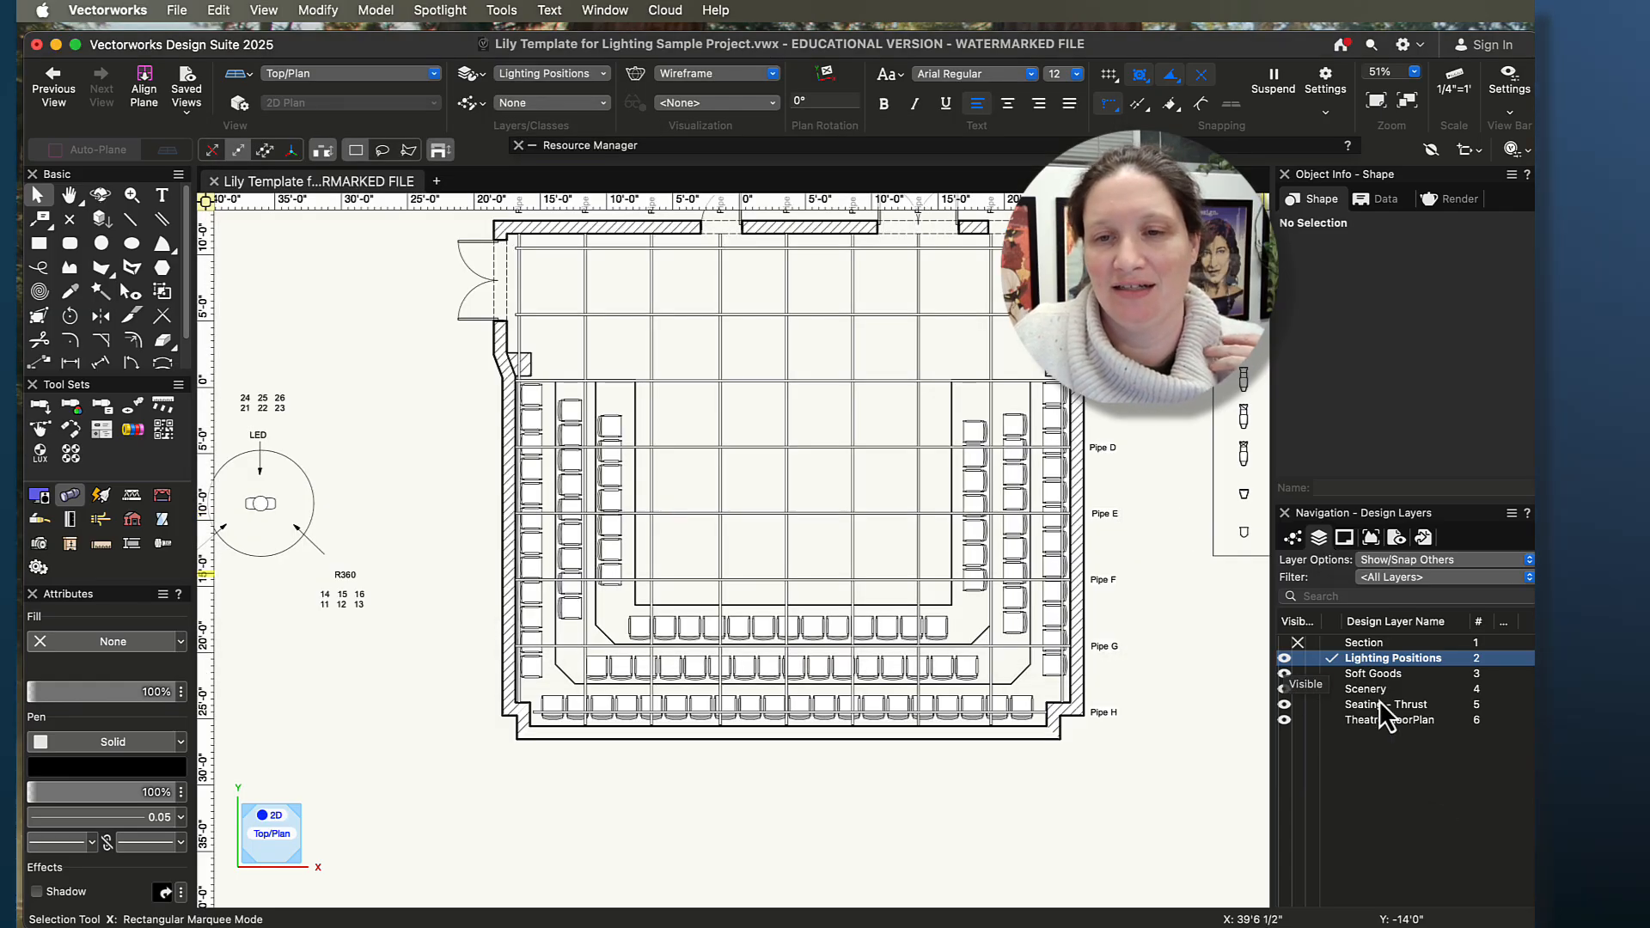
pyautogui.rightClick(1385, 791)
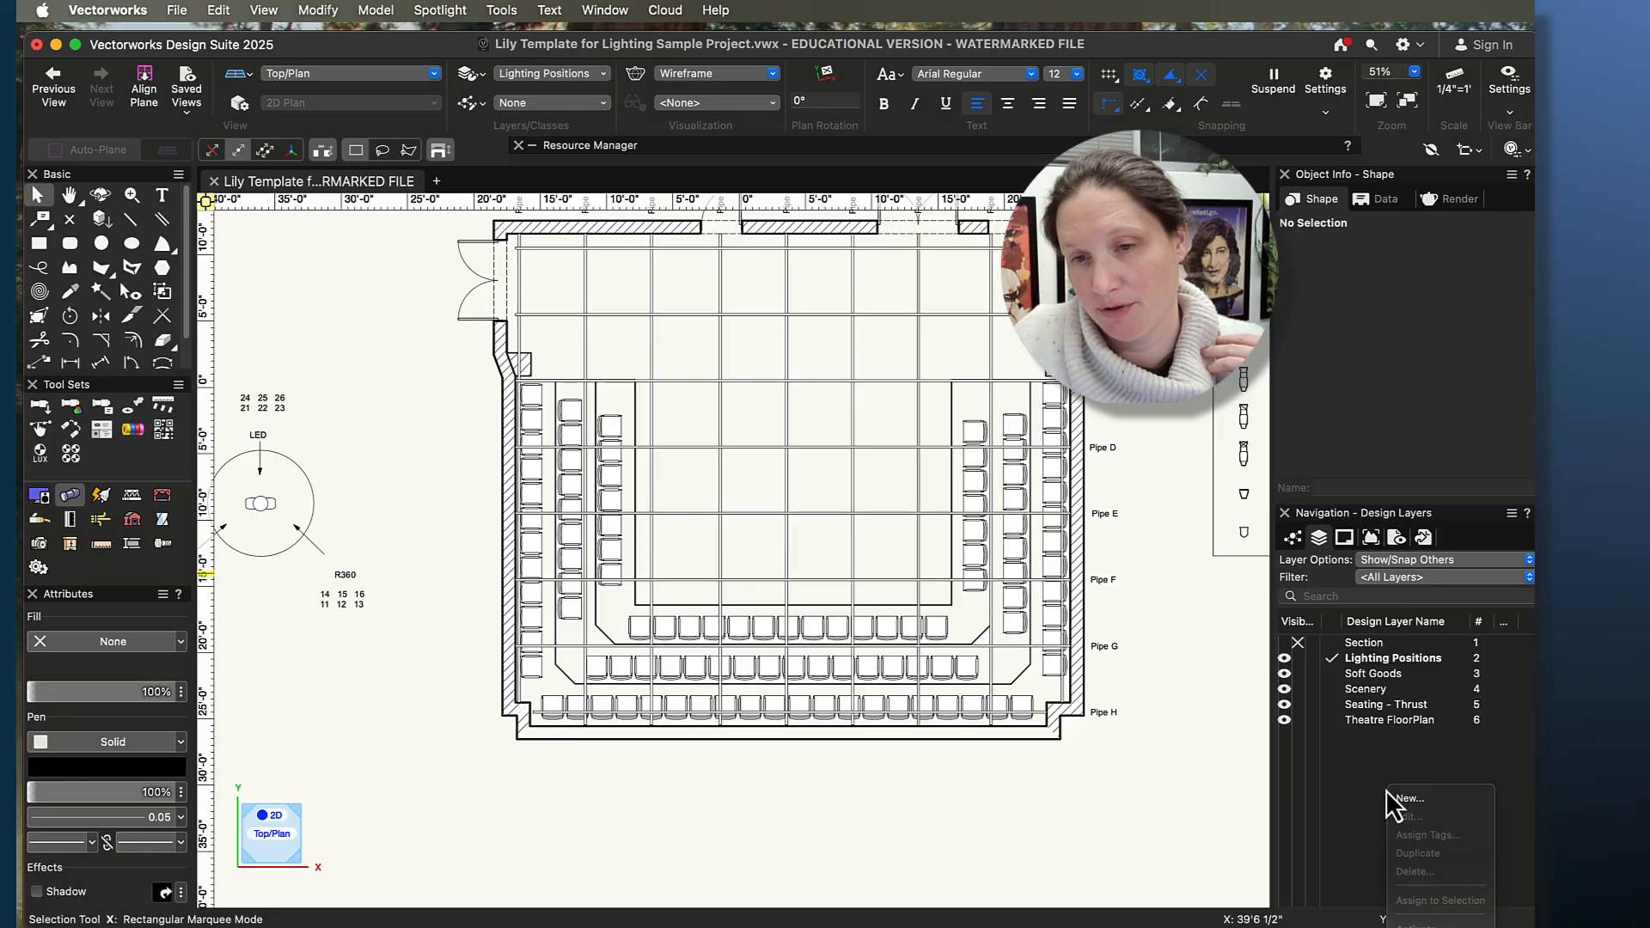
pyautogui.click(1421, 801)
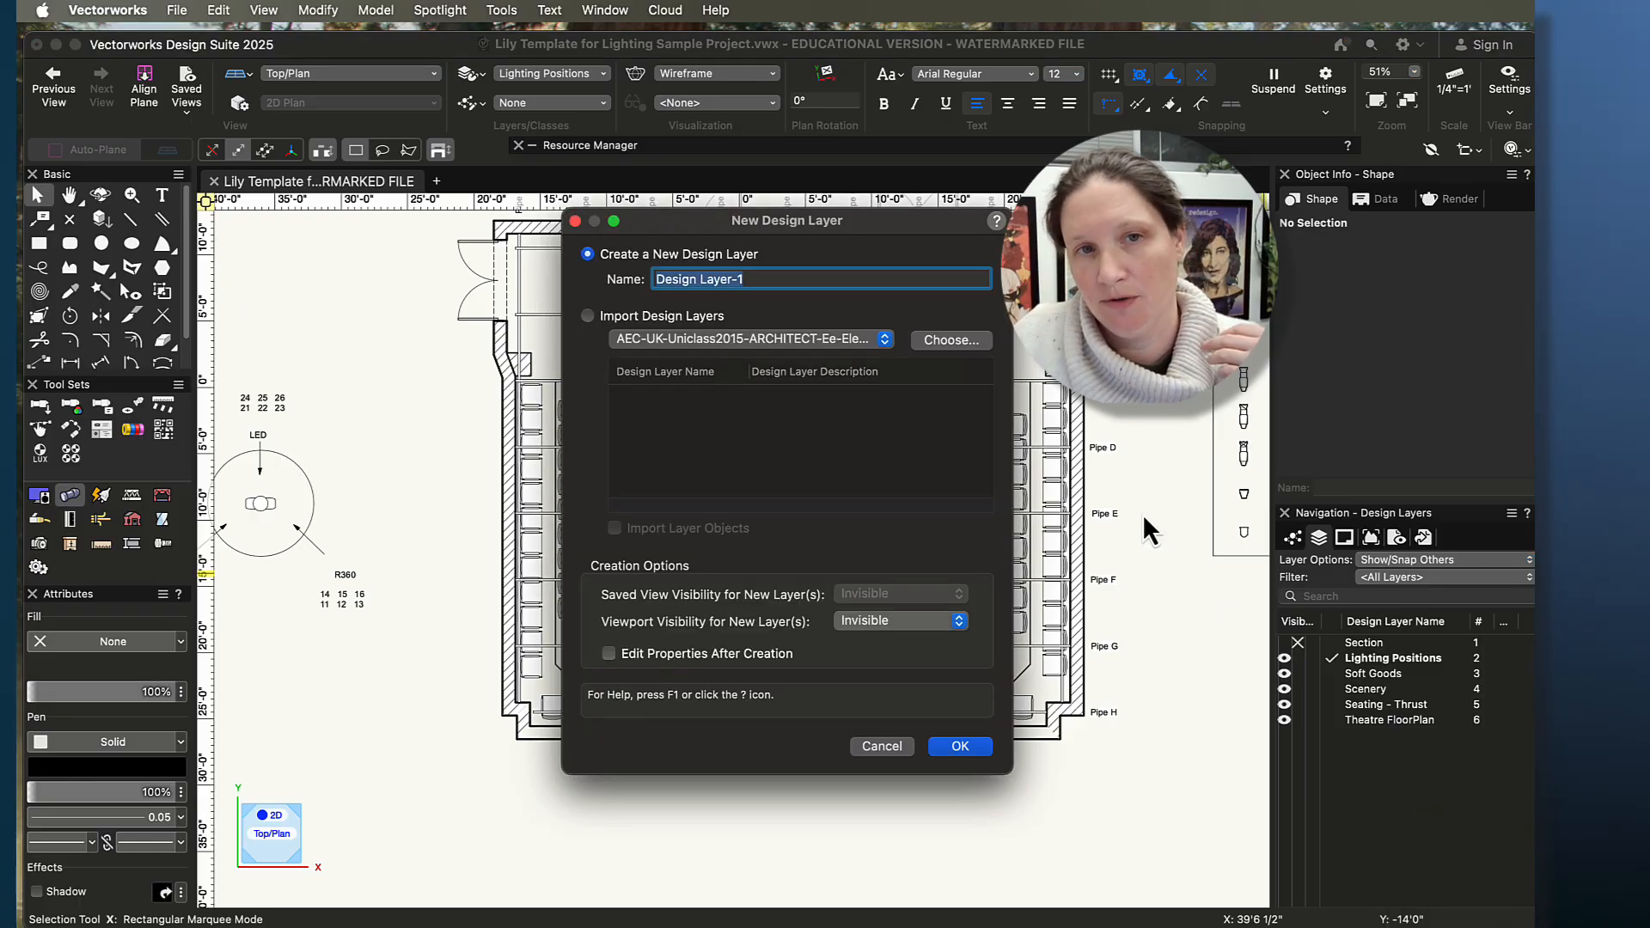
pyautogui.write('A')
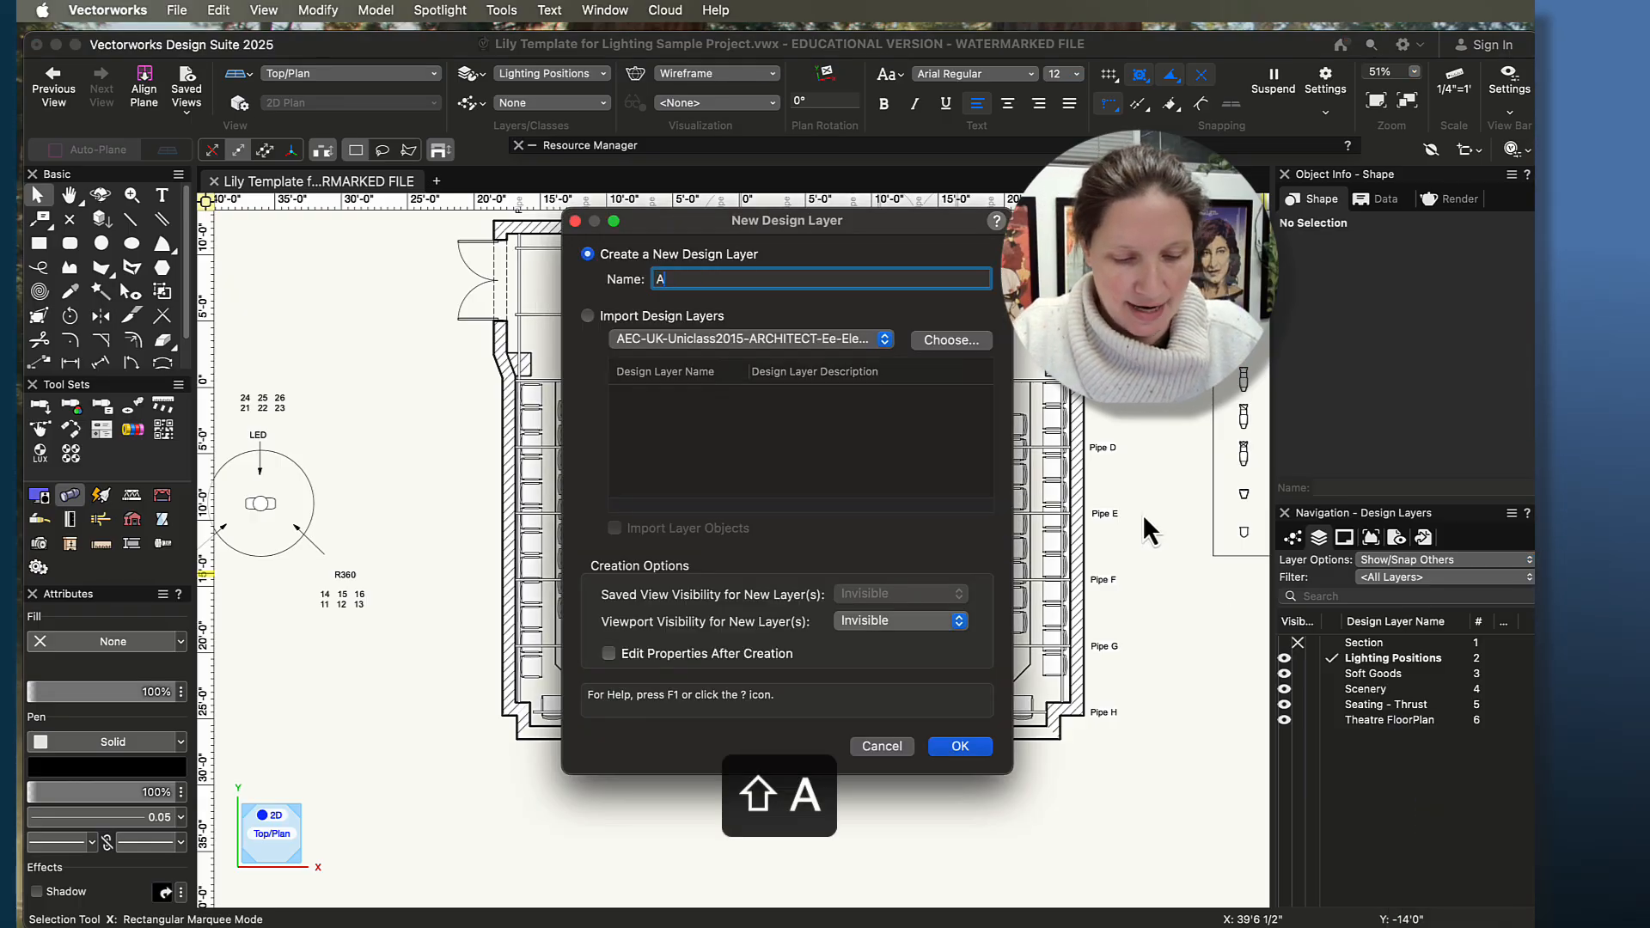
pyautogui.write('cting Areas')
pyautogui.press('Return')
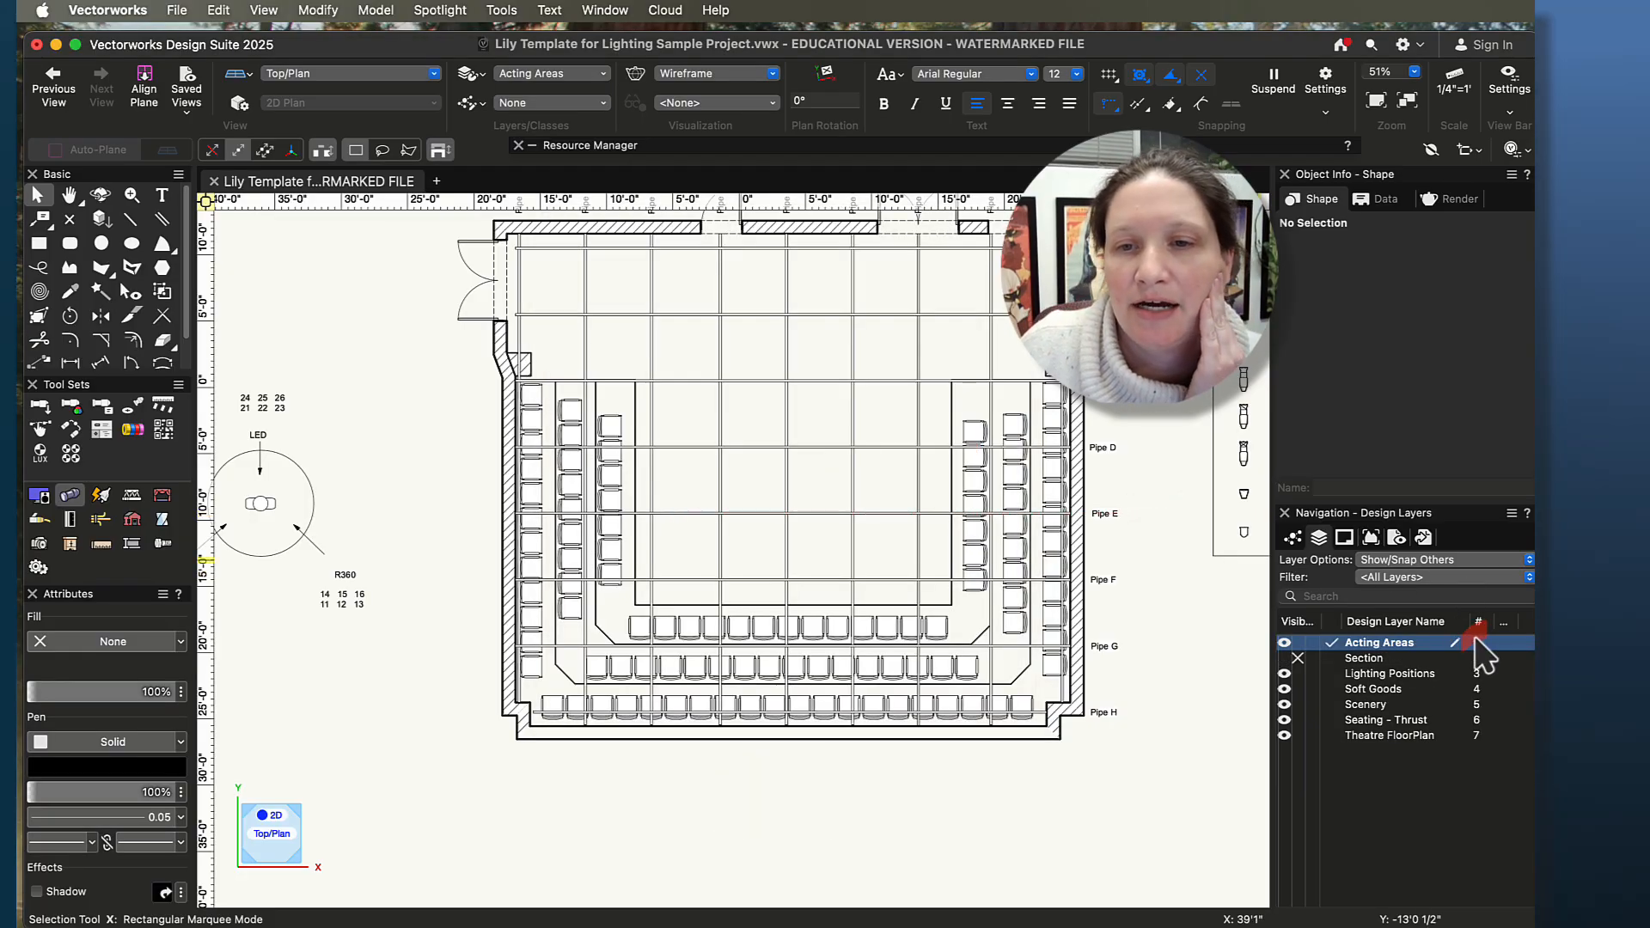
pyautogui.moveTo(1476, 639); pyautogui.dragTo(1476, 679)
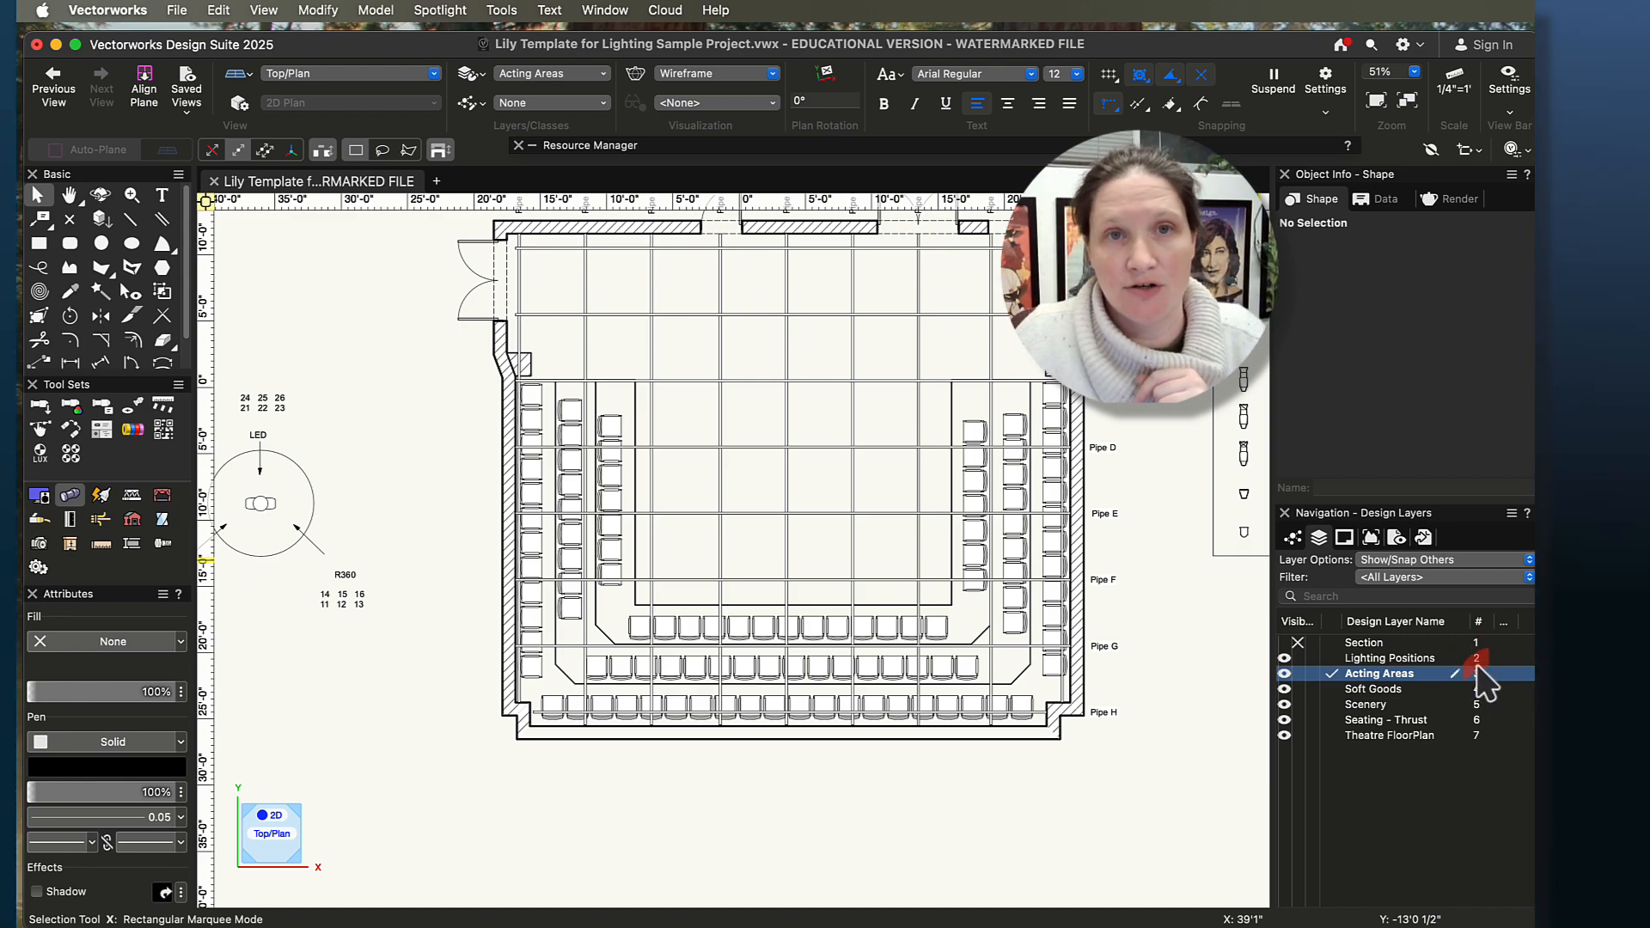
# - Try the visible and grayed states on the Lighting Positions layer and leave it invisible
pyautogui.click(1298, 657)
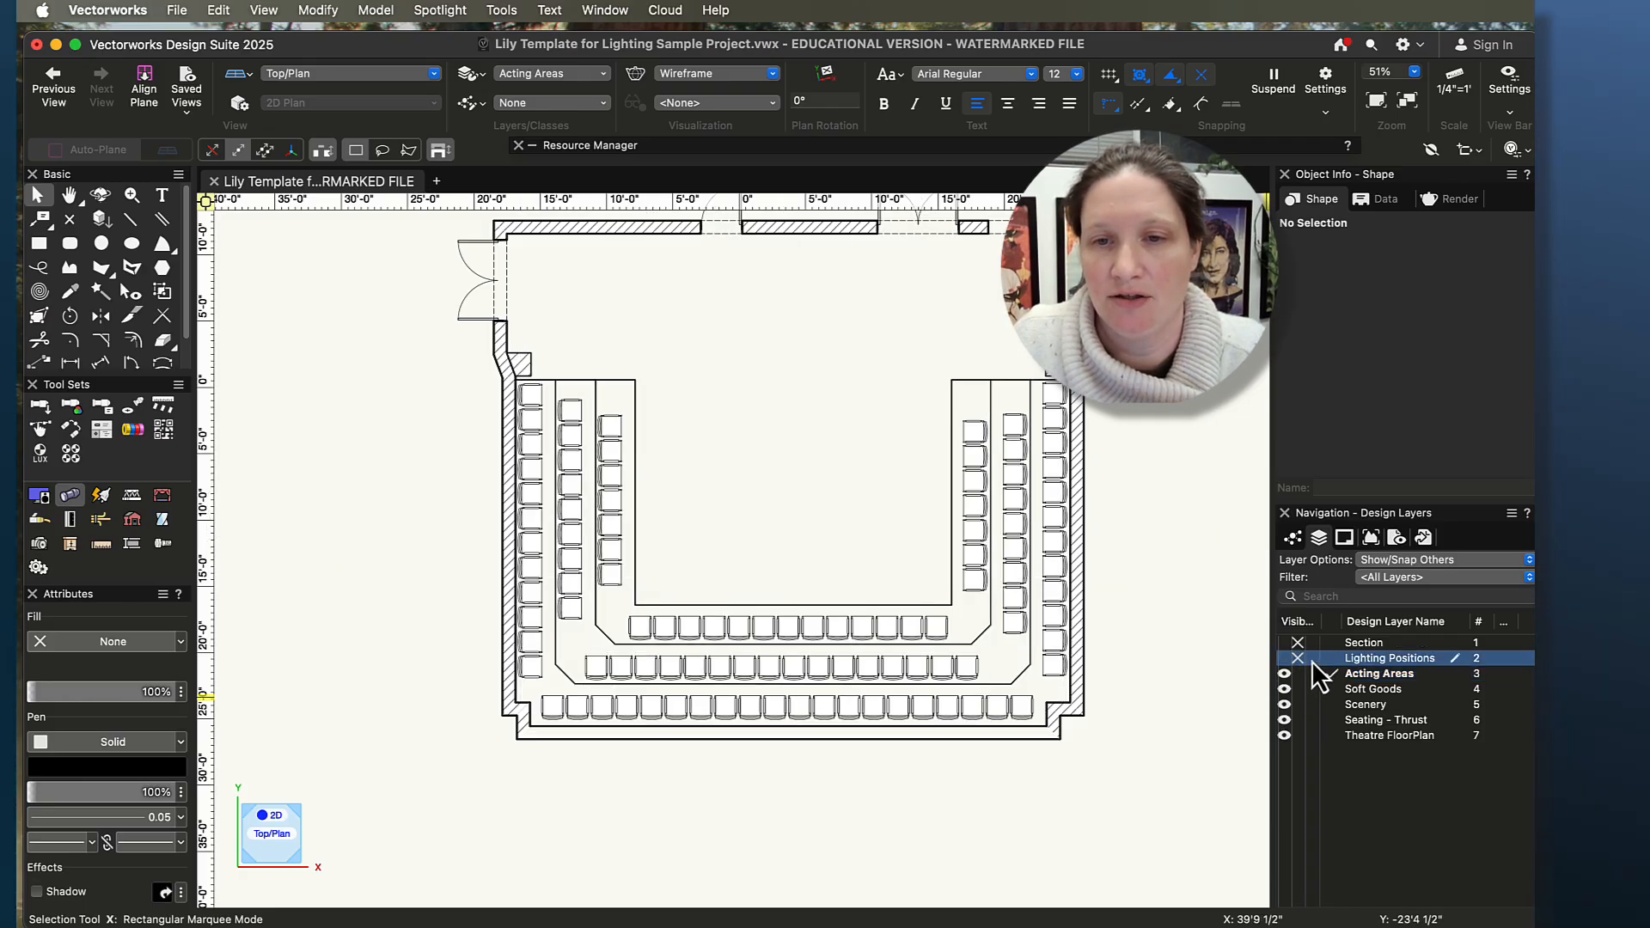
pyautogui.click(1311, 658)
pyautogui.click(1297, 659)
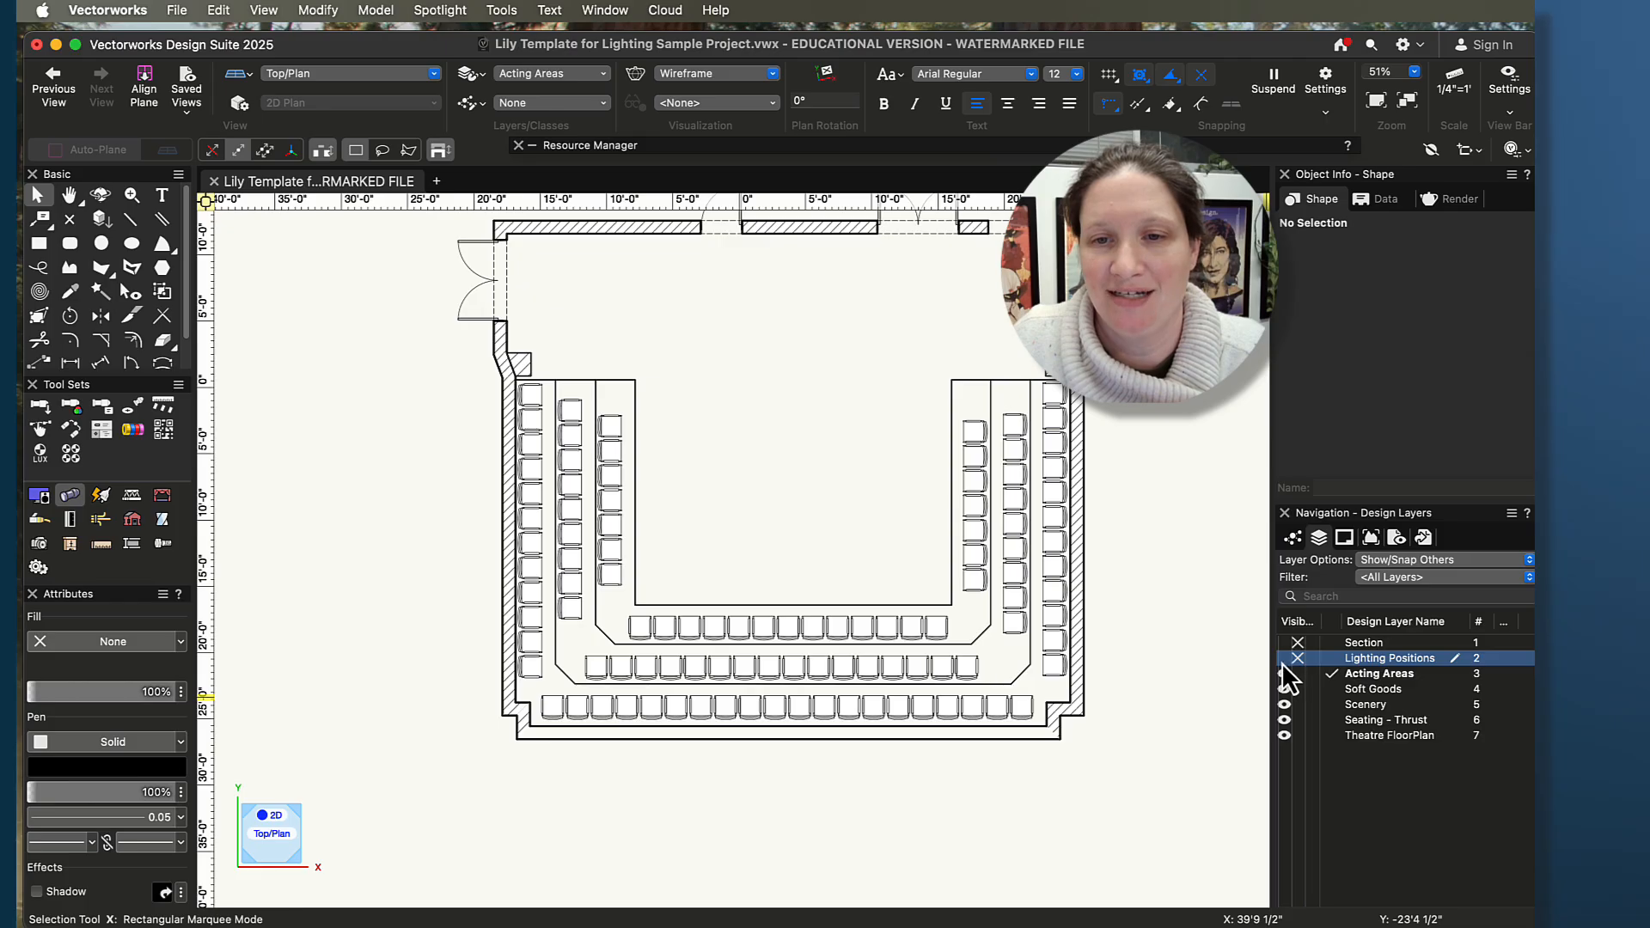
pyautogui.click(1283, 659)
pyautogui.click(1311, 658)
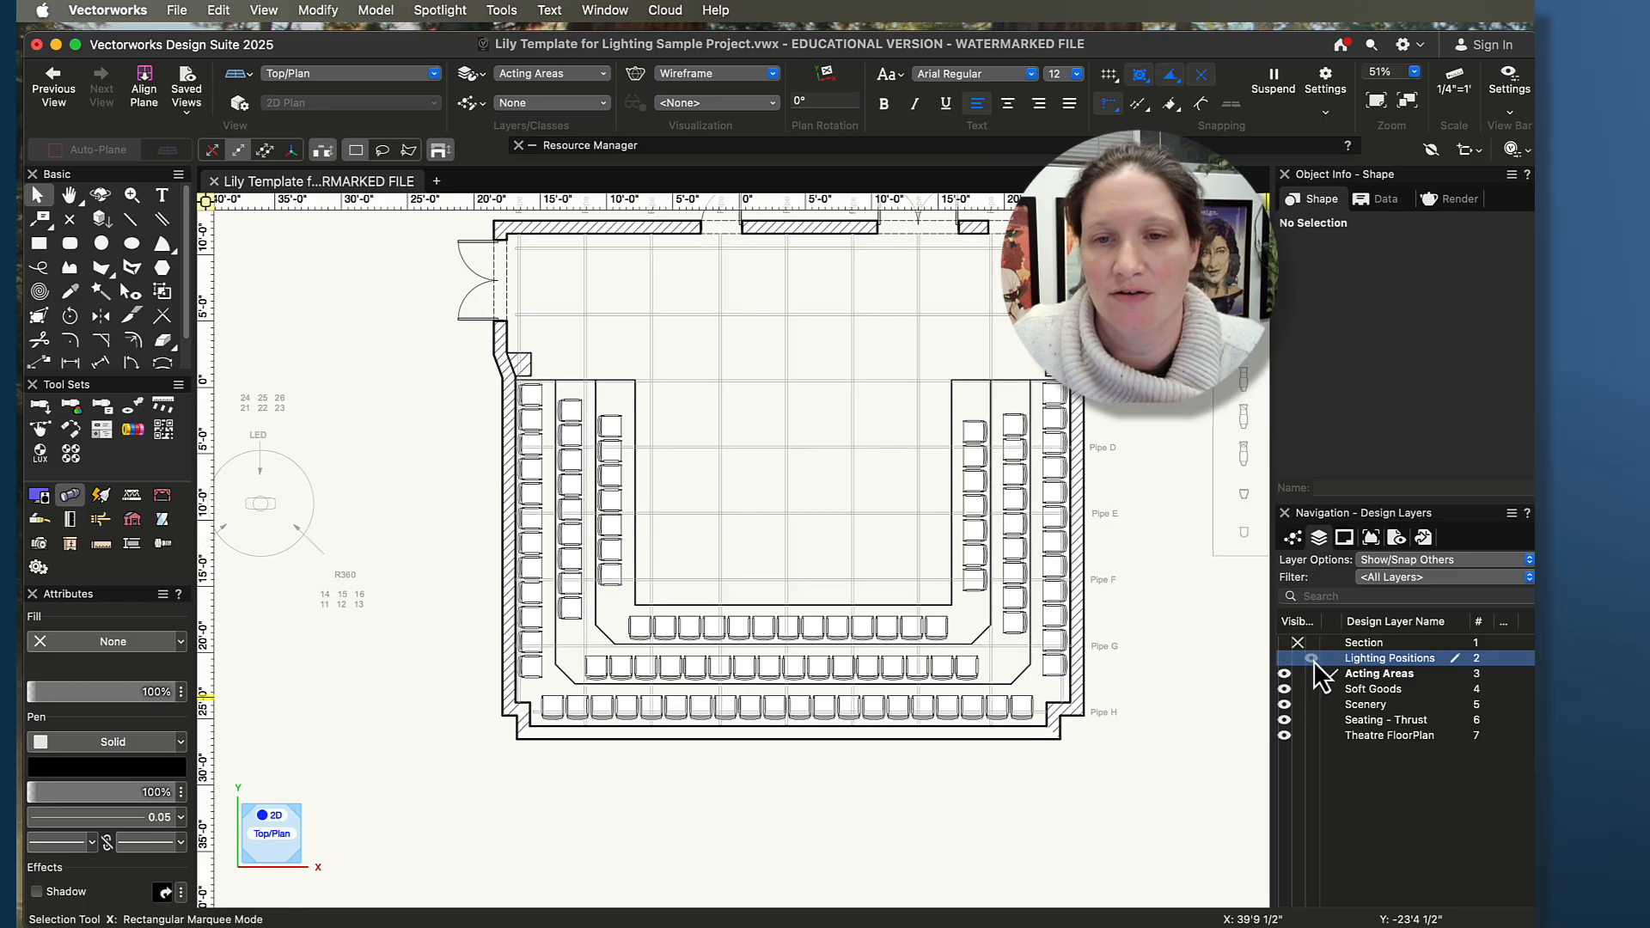
pyautogui.click(1299, 659)
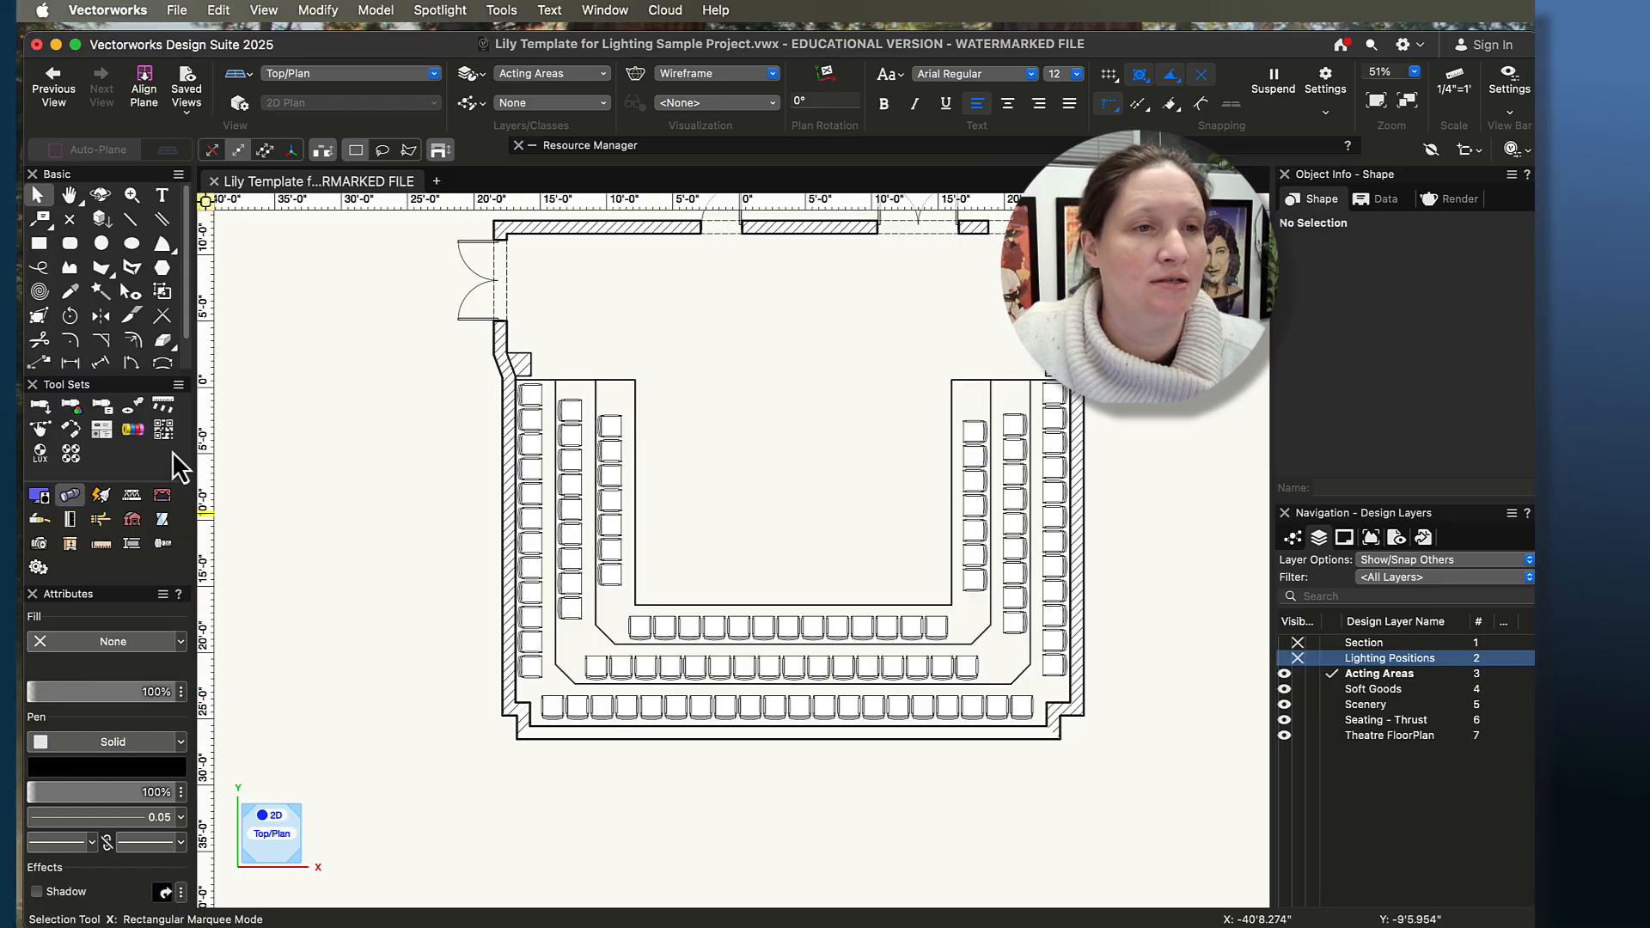
# - Activate the Focus Point tool and set its shape to Focus 8ft Circle with the focus point name shown
pyautogui.click(130, 405)
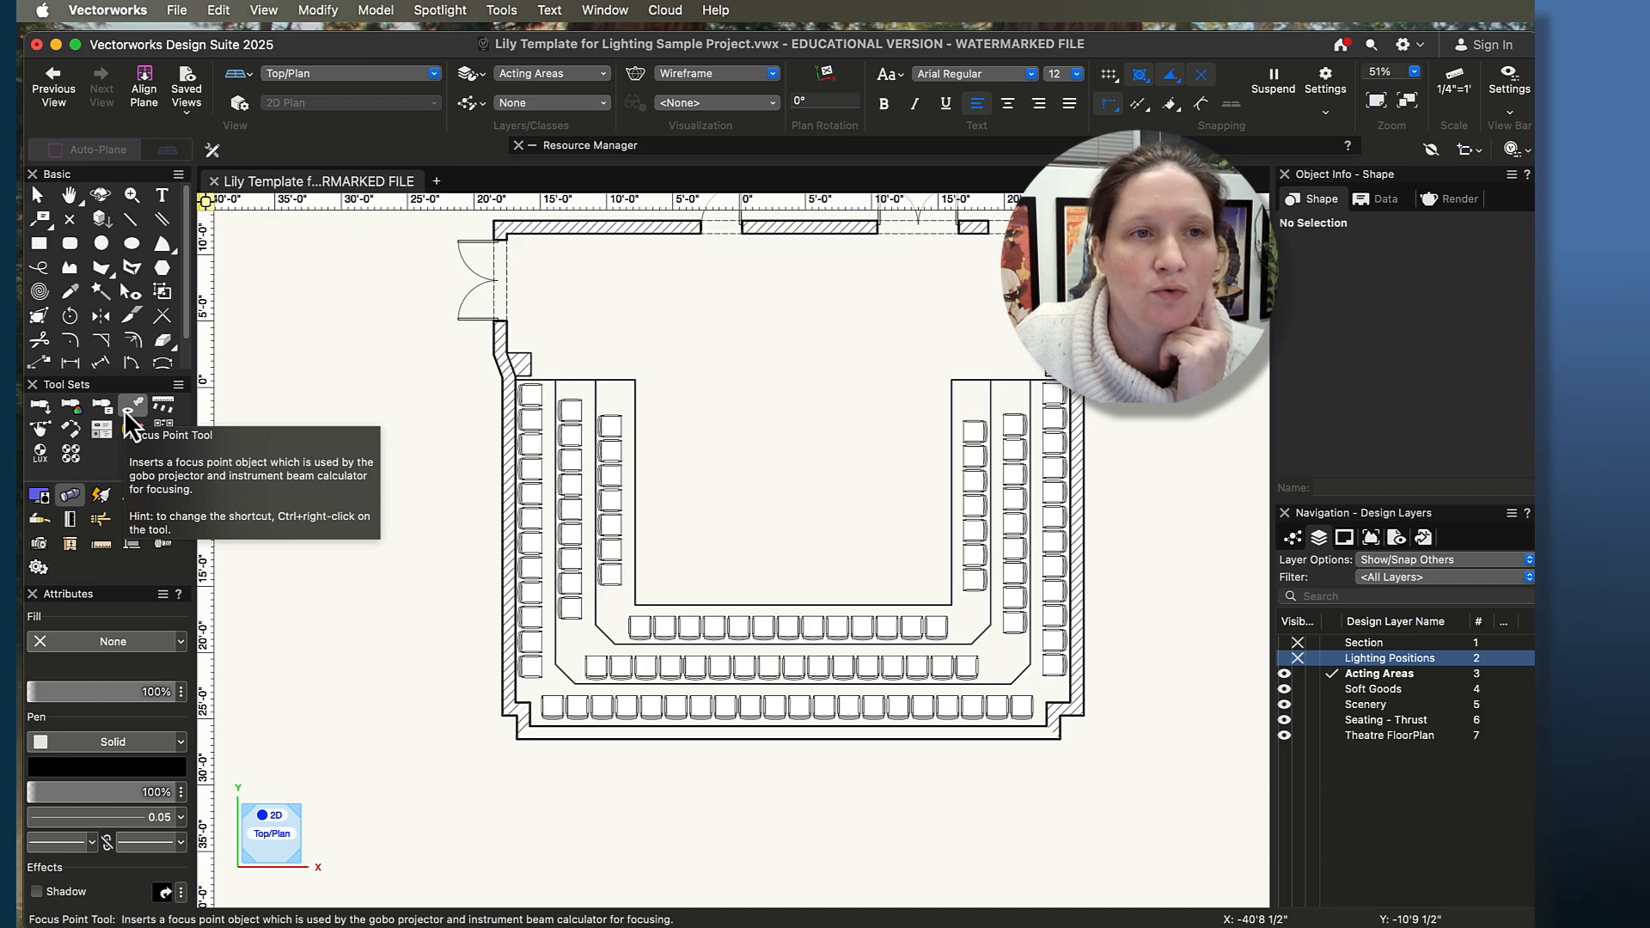
pyautogui.click(211, 150)
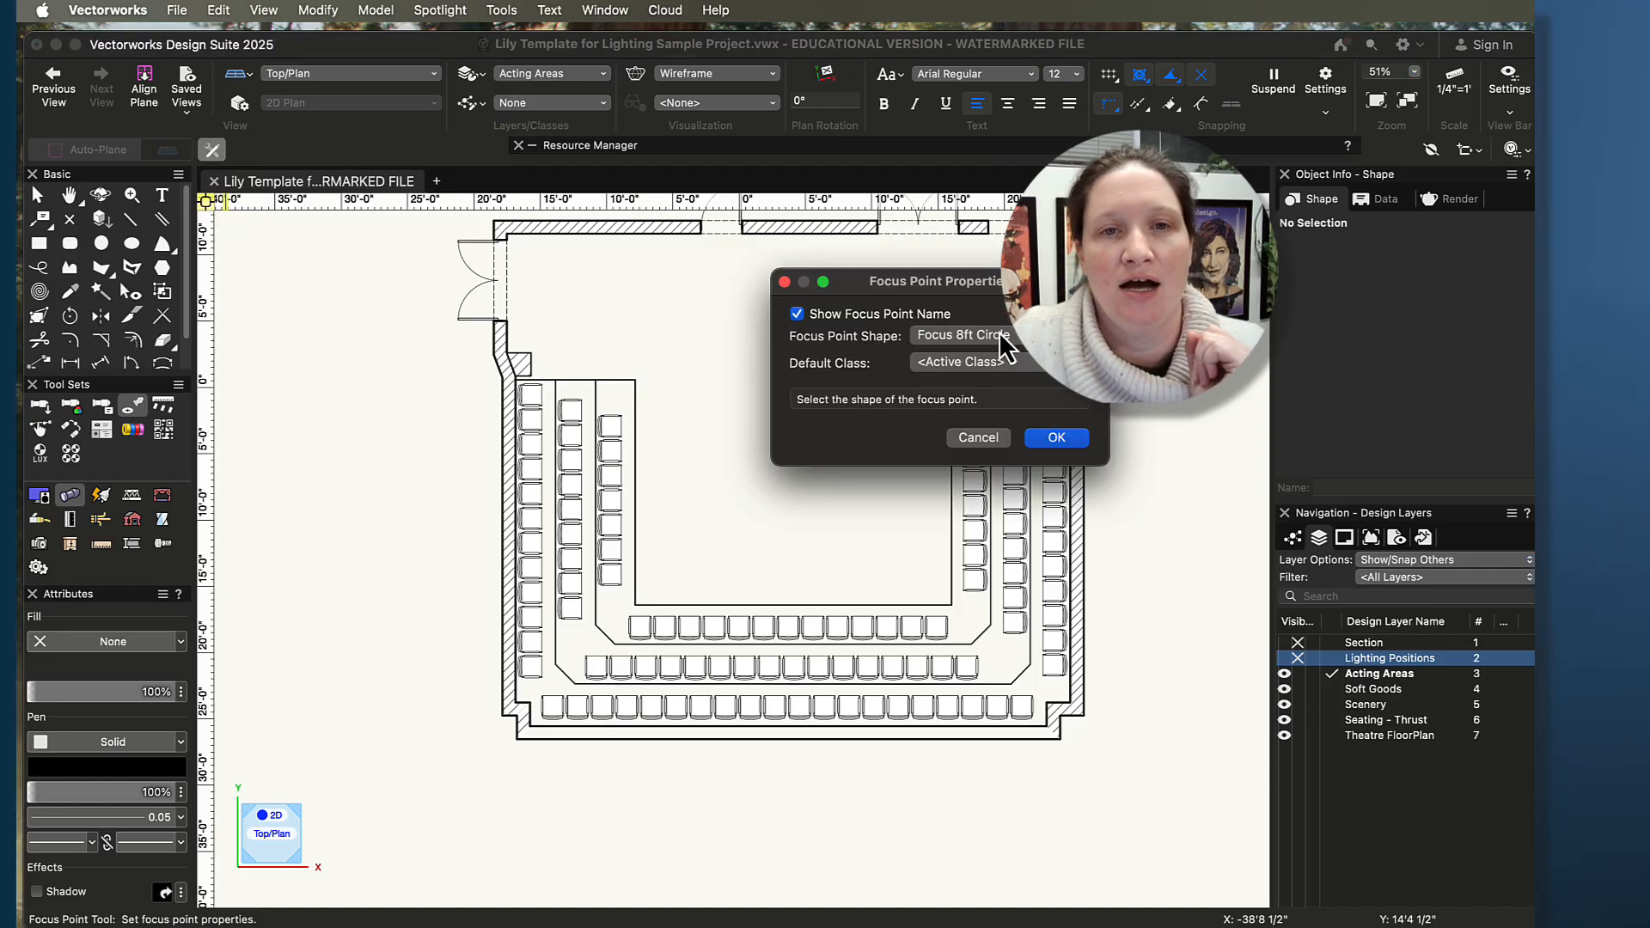
pyautogui.click(1001, 342)
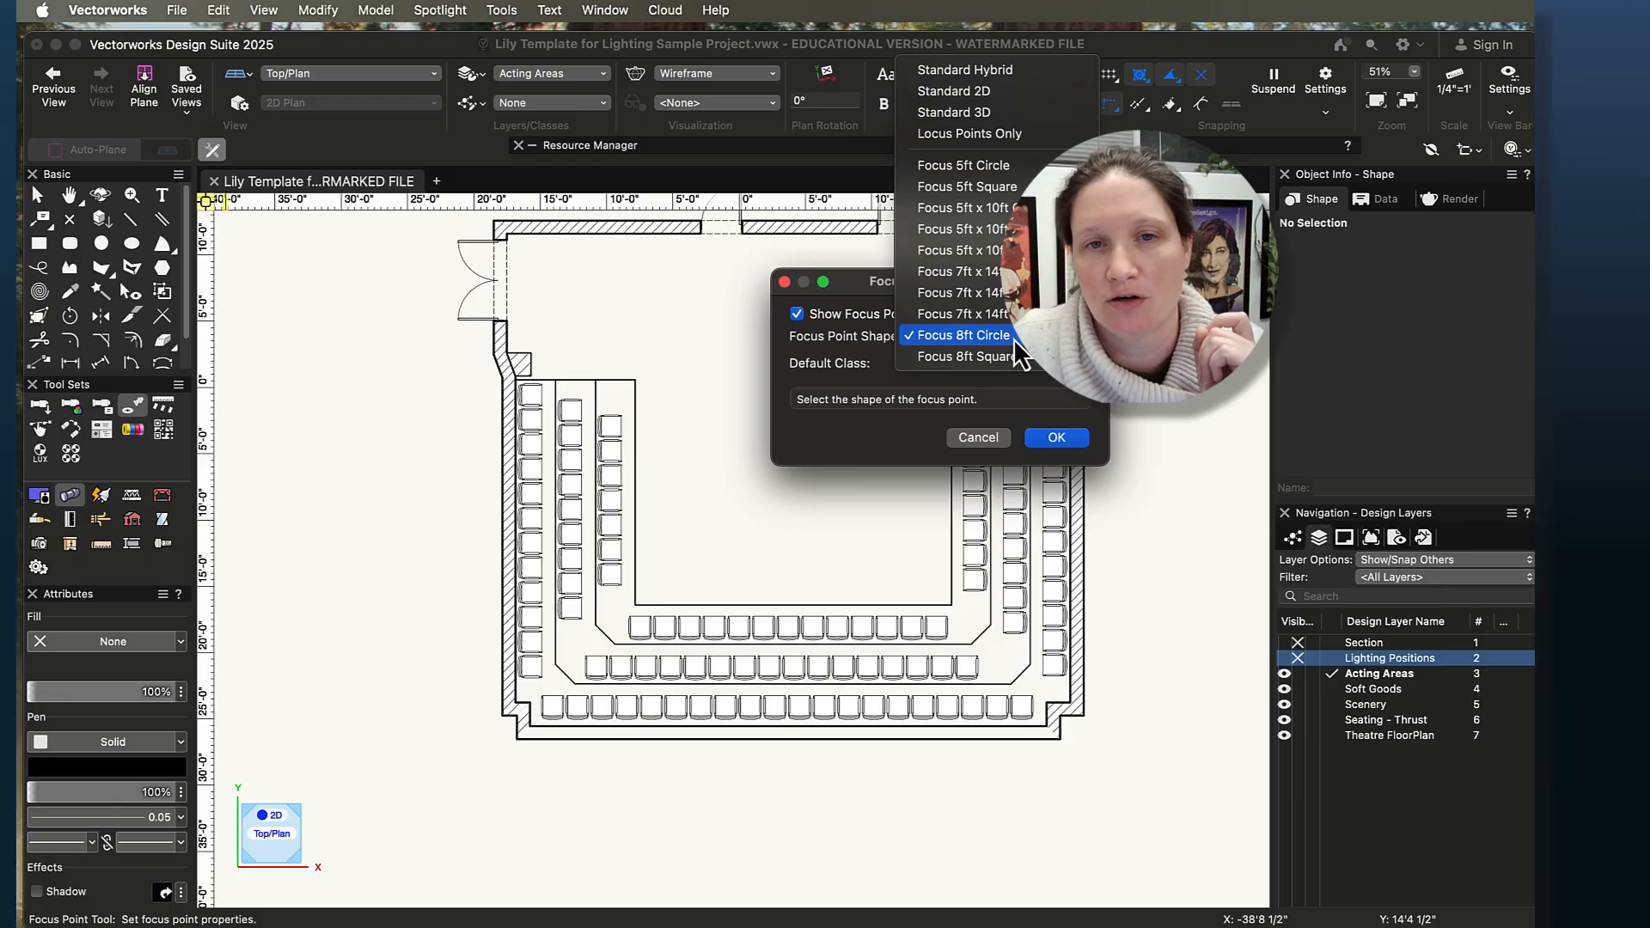
pyautogui.click(981, 337)
pyautogui.click(1057, 437)
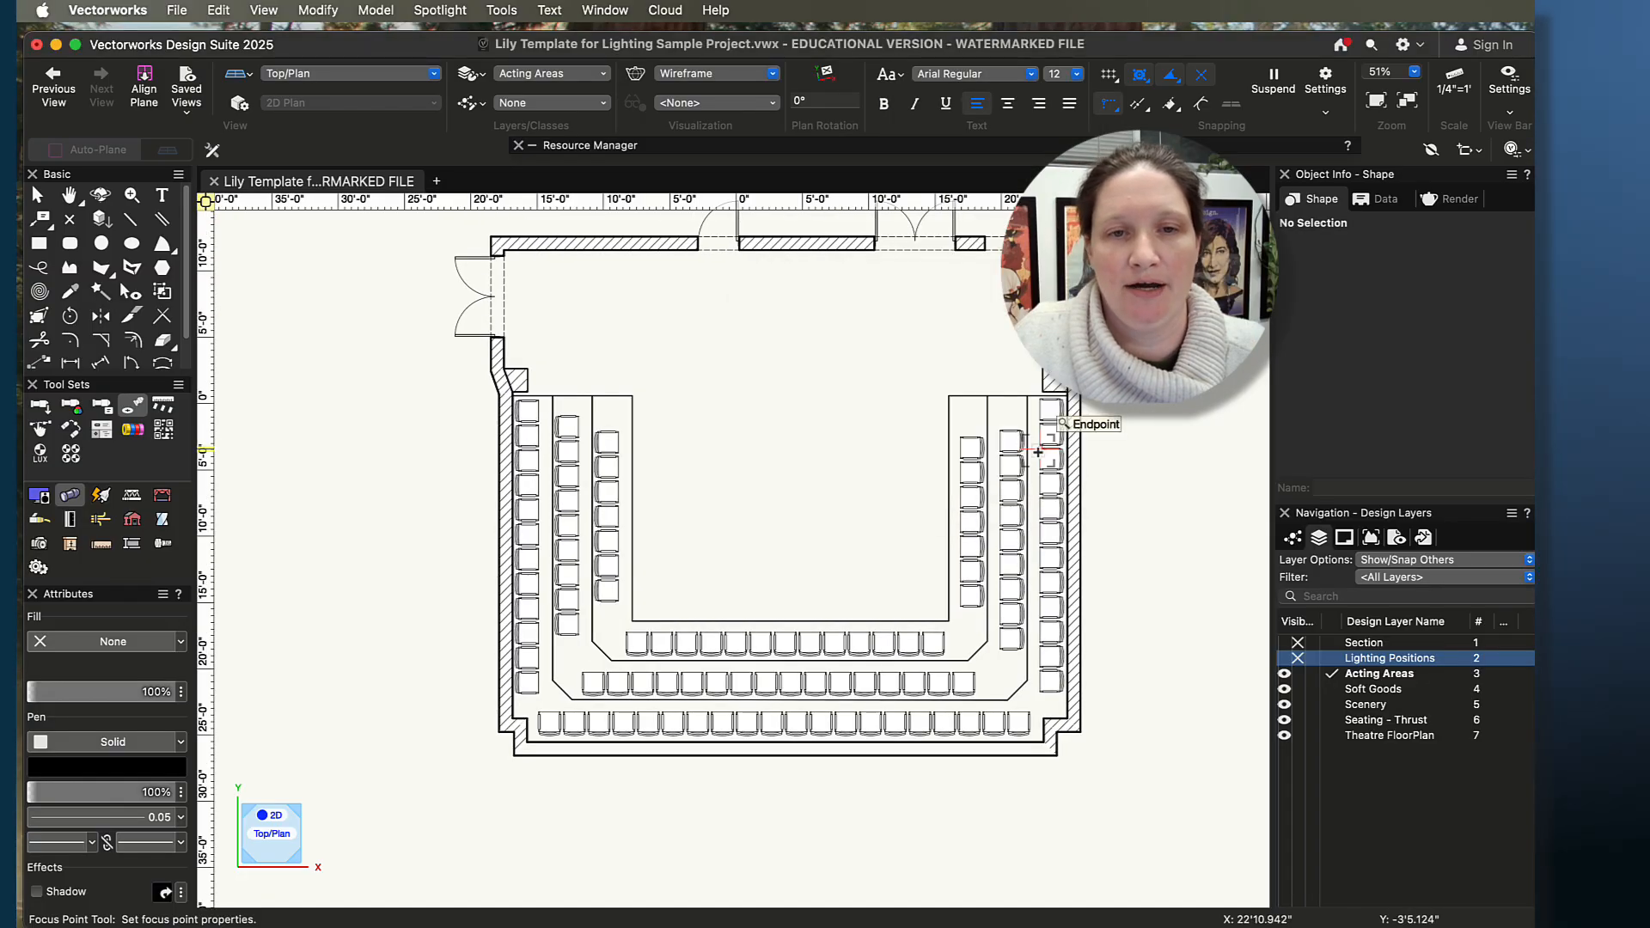
# - Place a focus point named A in the lower-left corner of the stage area between the seating blocks
pyautogui.click(692, 565)
pyautogui.write('A')
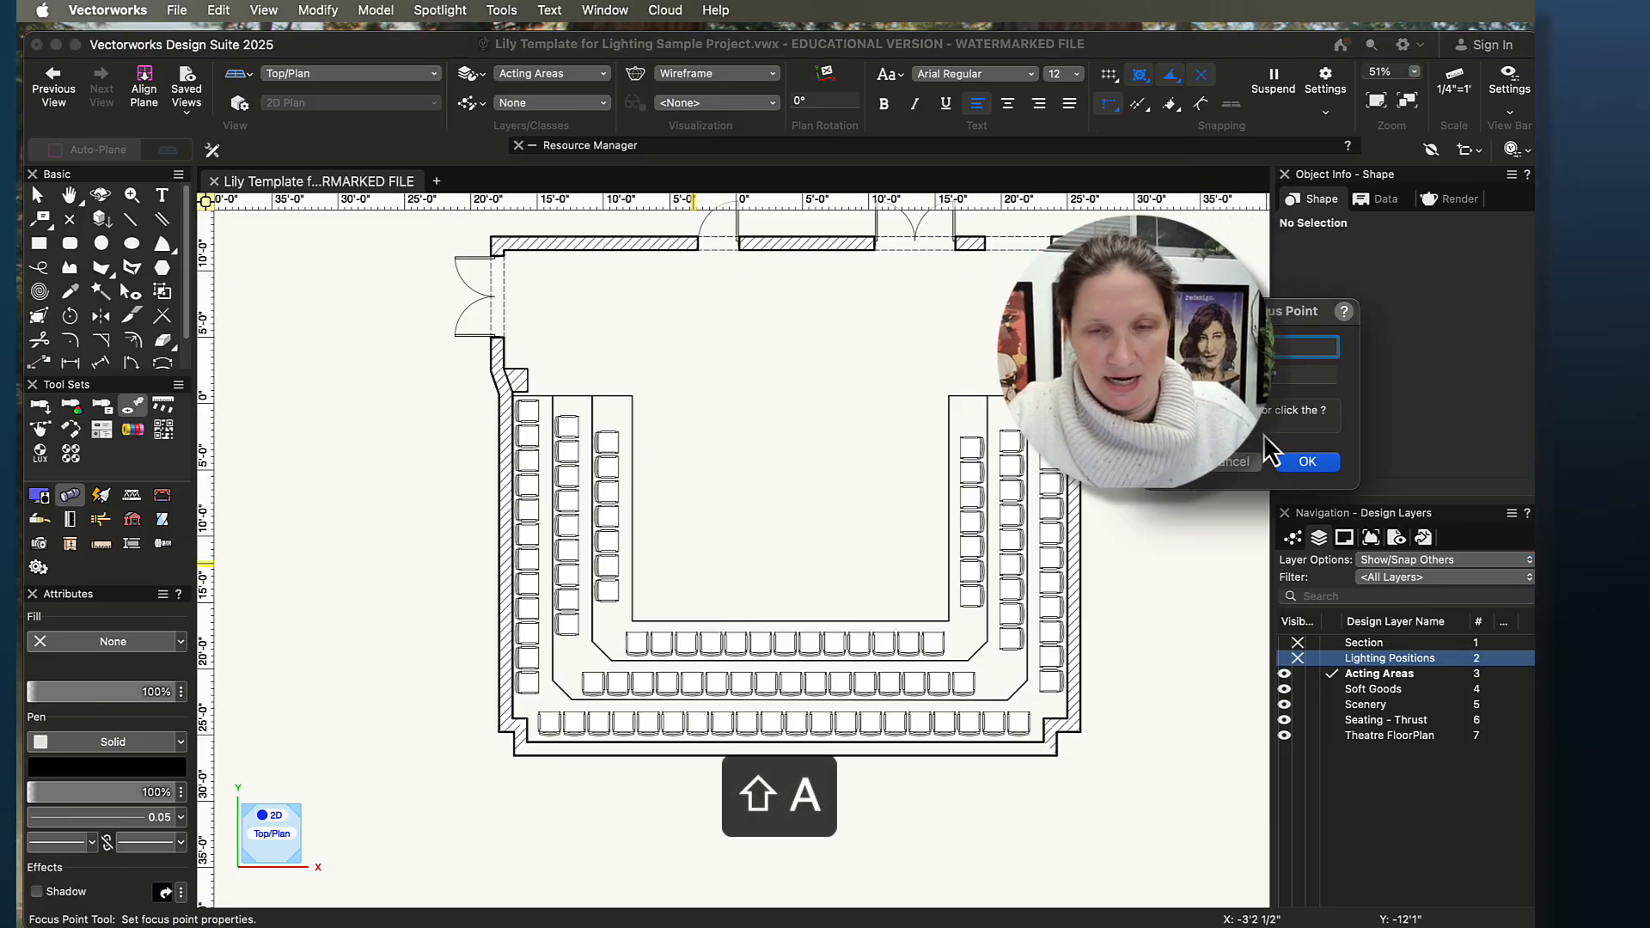
pyautogui.click(1307, 464)
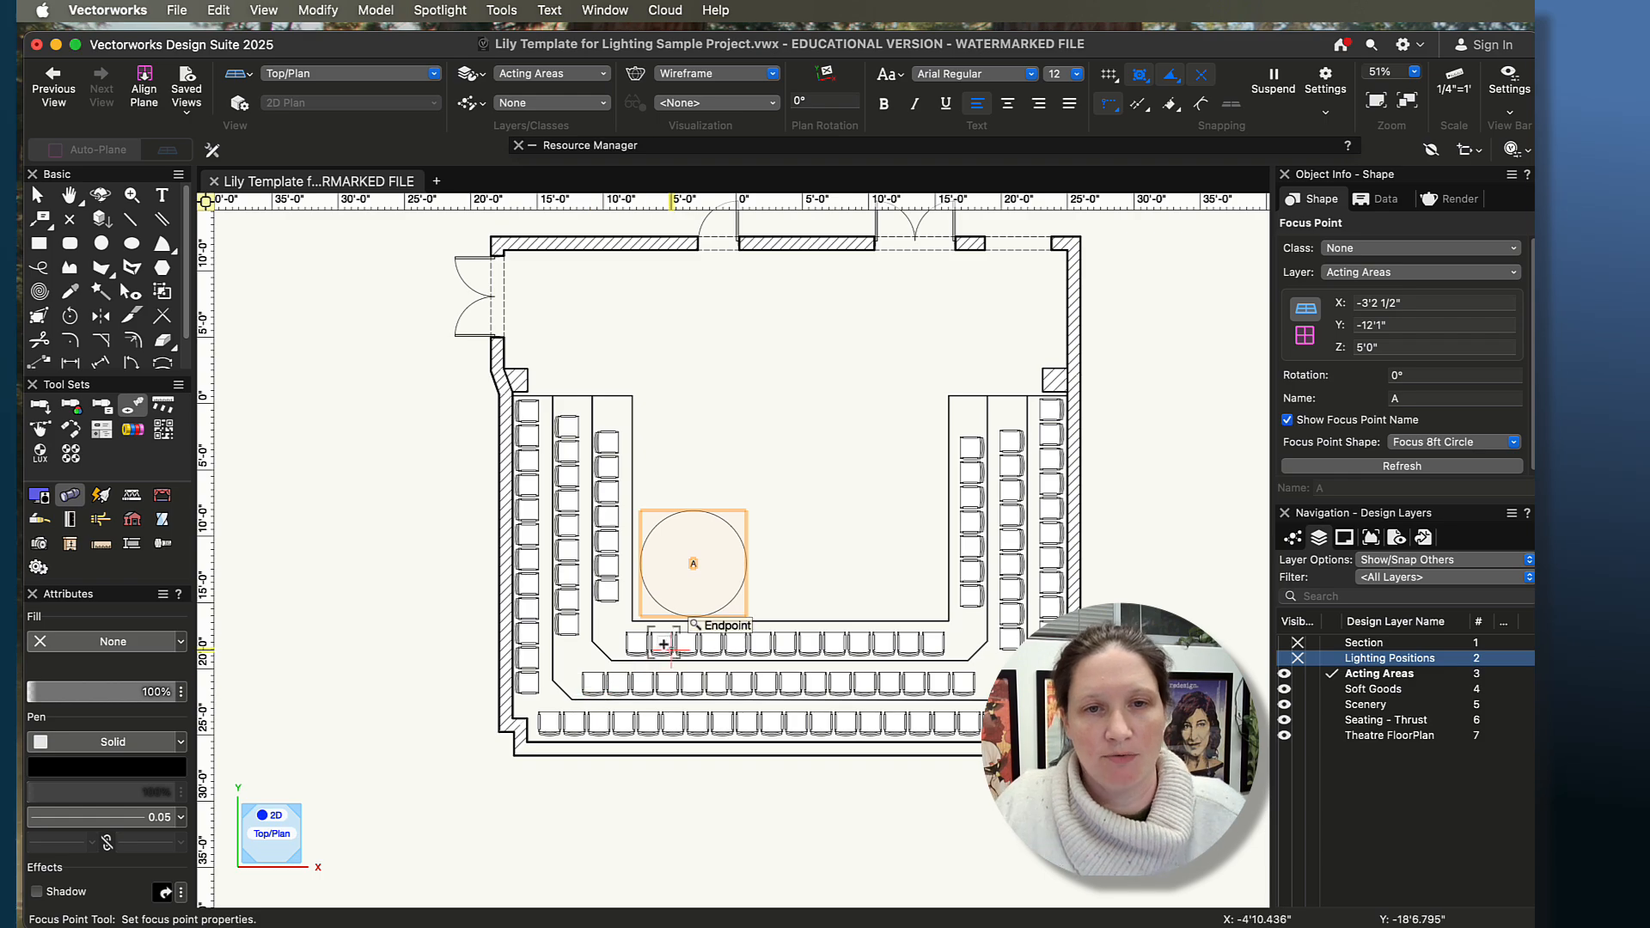
# - Copy focus point A and paste it twice, placing the copies in a row across the front of the stage with slightly overlapping circles
pyautogui.scroll(2, 725, 602)
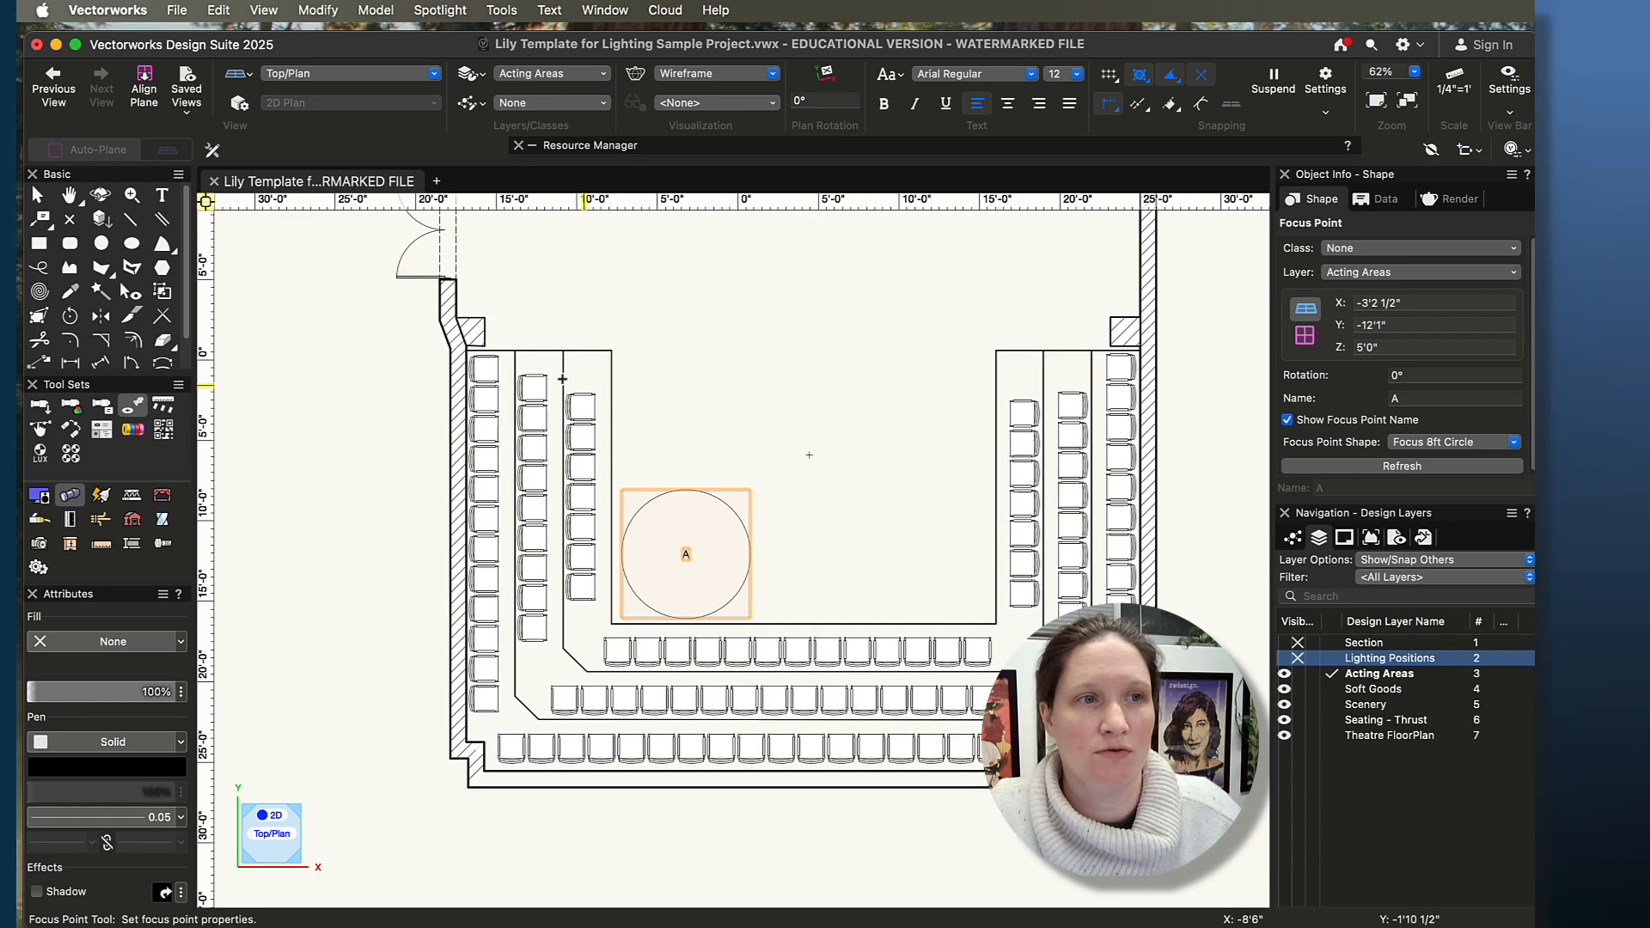
pyautogui.click(39, 200)
pyautogui.press('super+c')
pyautogui.press('super+v')
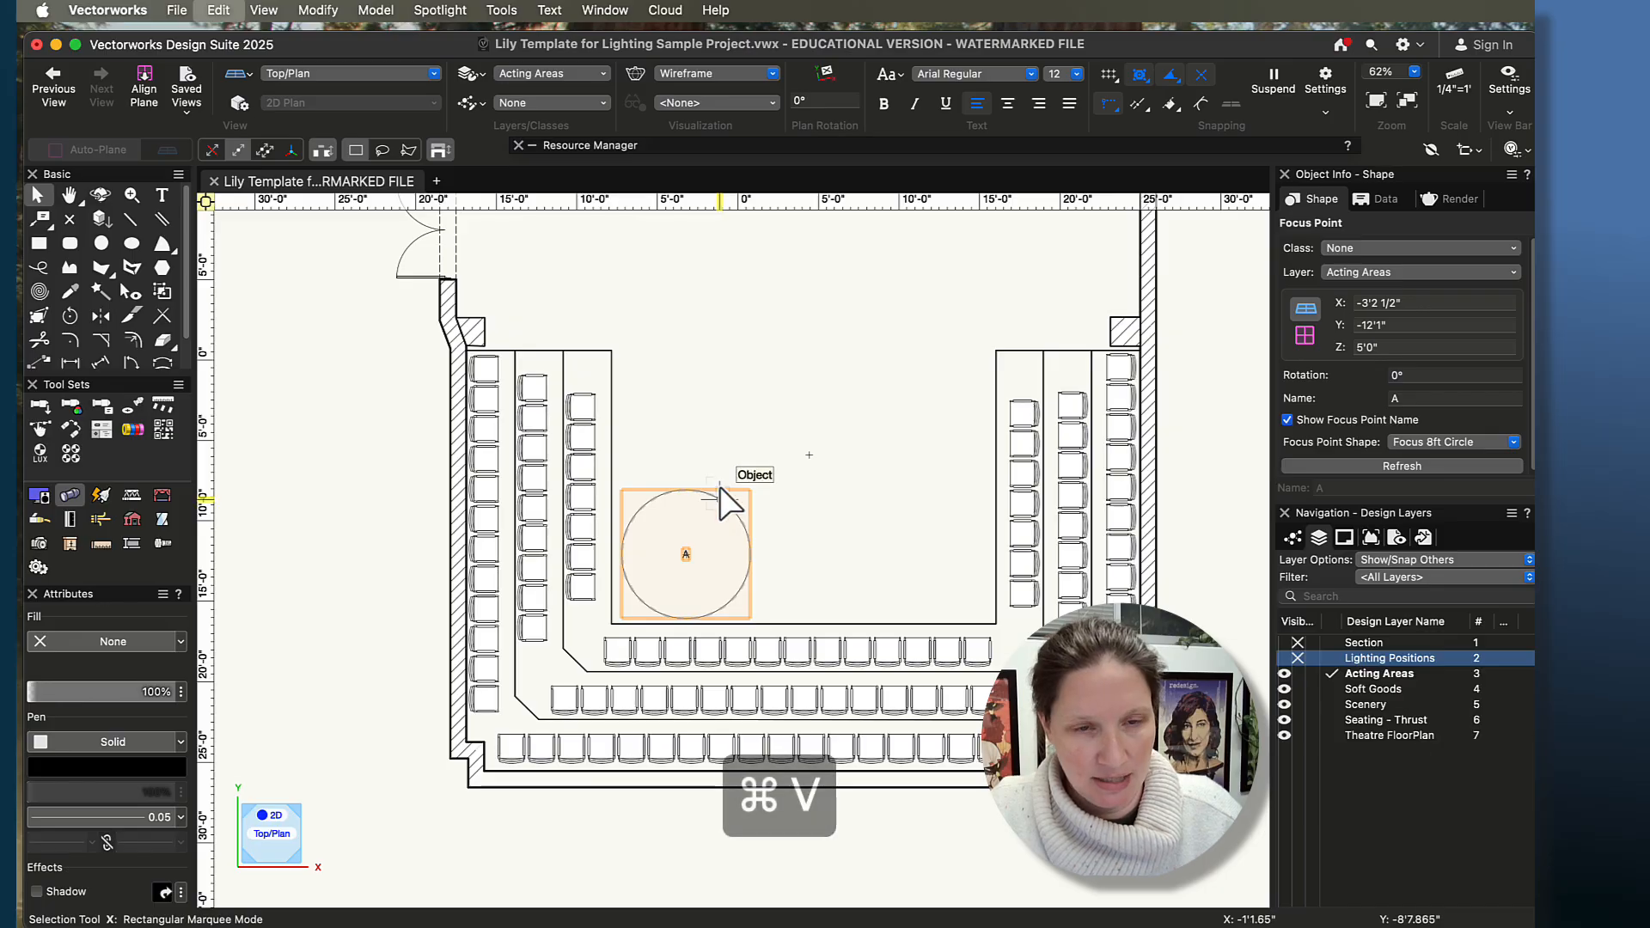
pyautogui.click(885, 559)
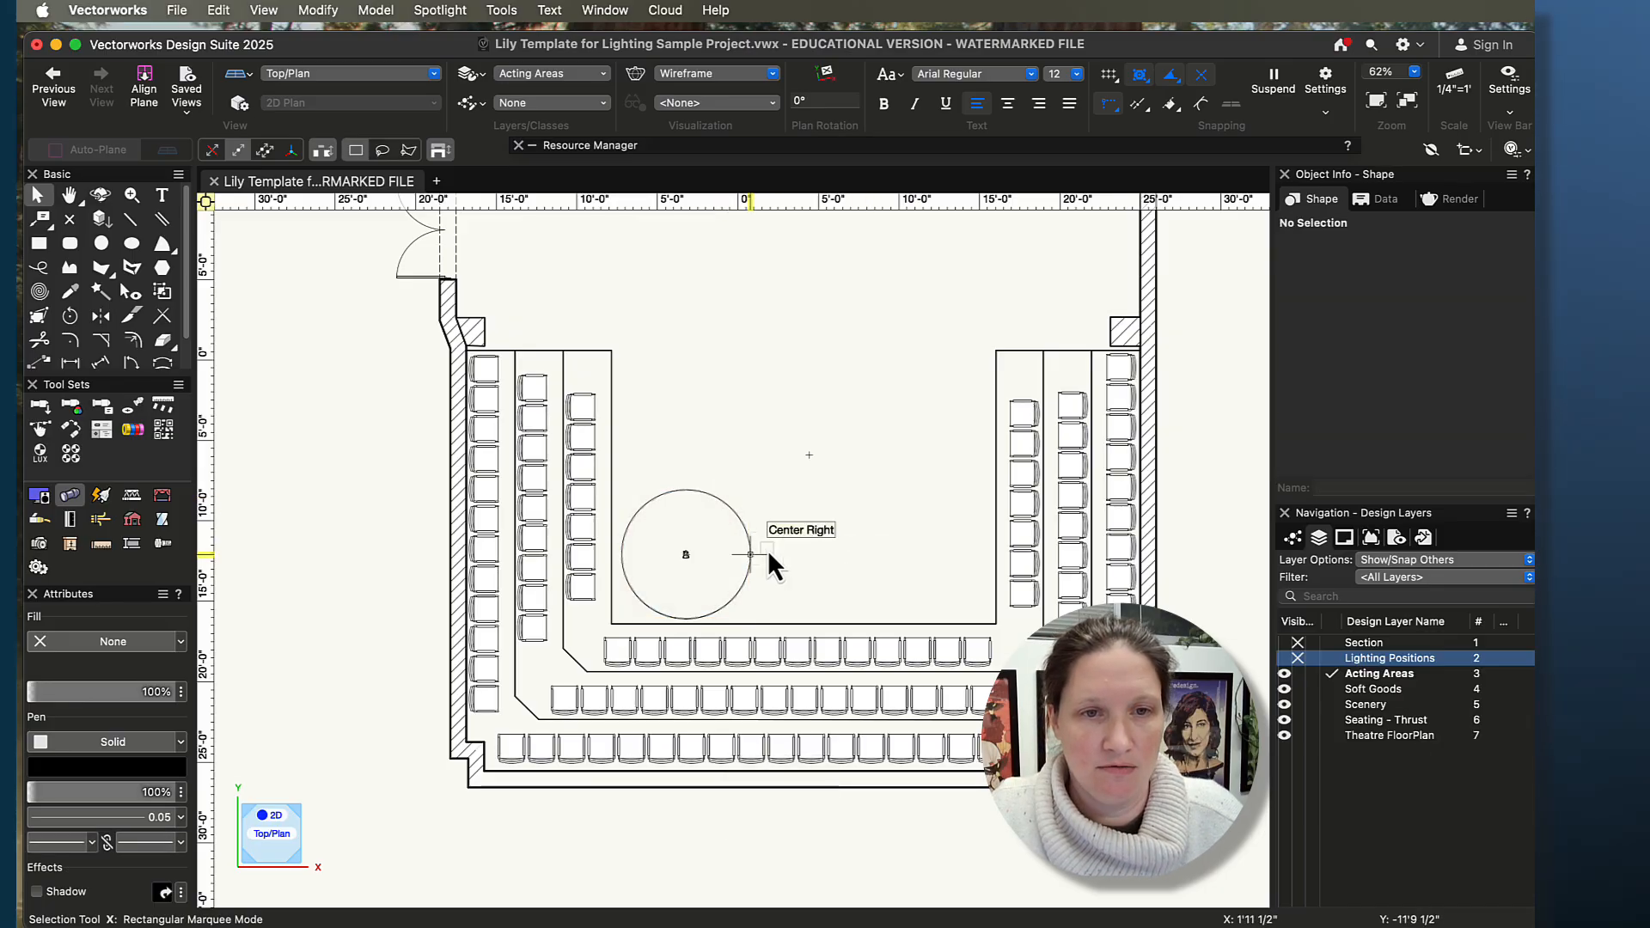
pyautogui.moveTo(746, 553); pyautogui.dragTo(864, 549)
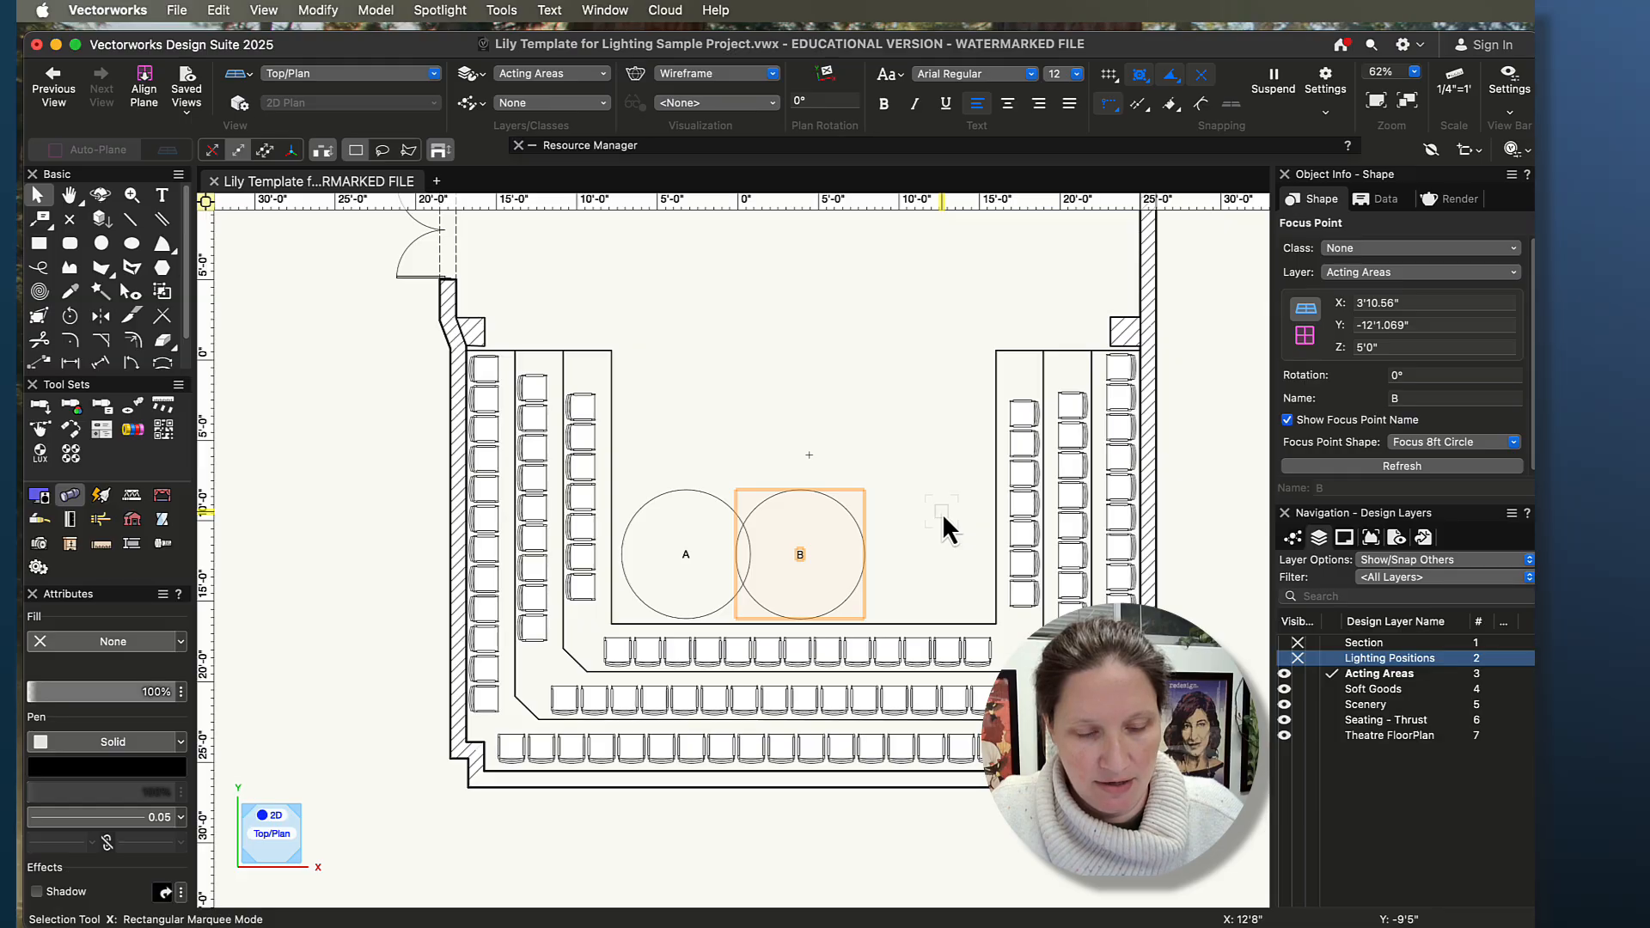
pyautogui.press('super+v')
pyautogui.moveTo(910, 585); pyautogui.dragTo(959, 601)
# - Select focus points A, B and C, align them along their bottom edges and distribute them horizontally by their centers
pyautogui.scroll(3, 959, 603)
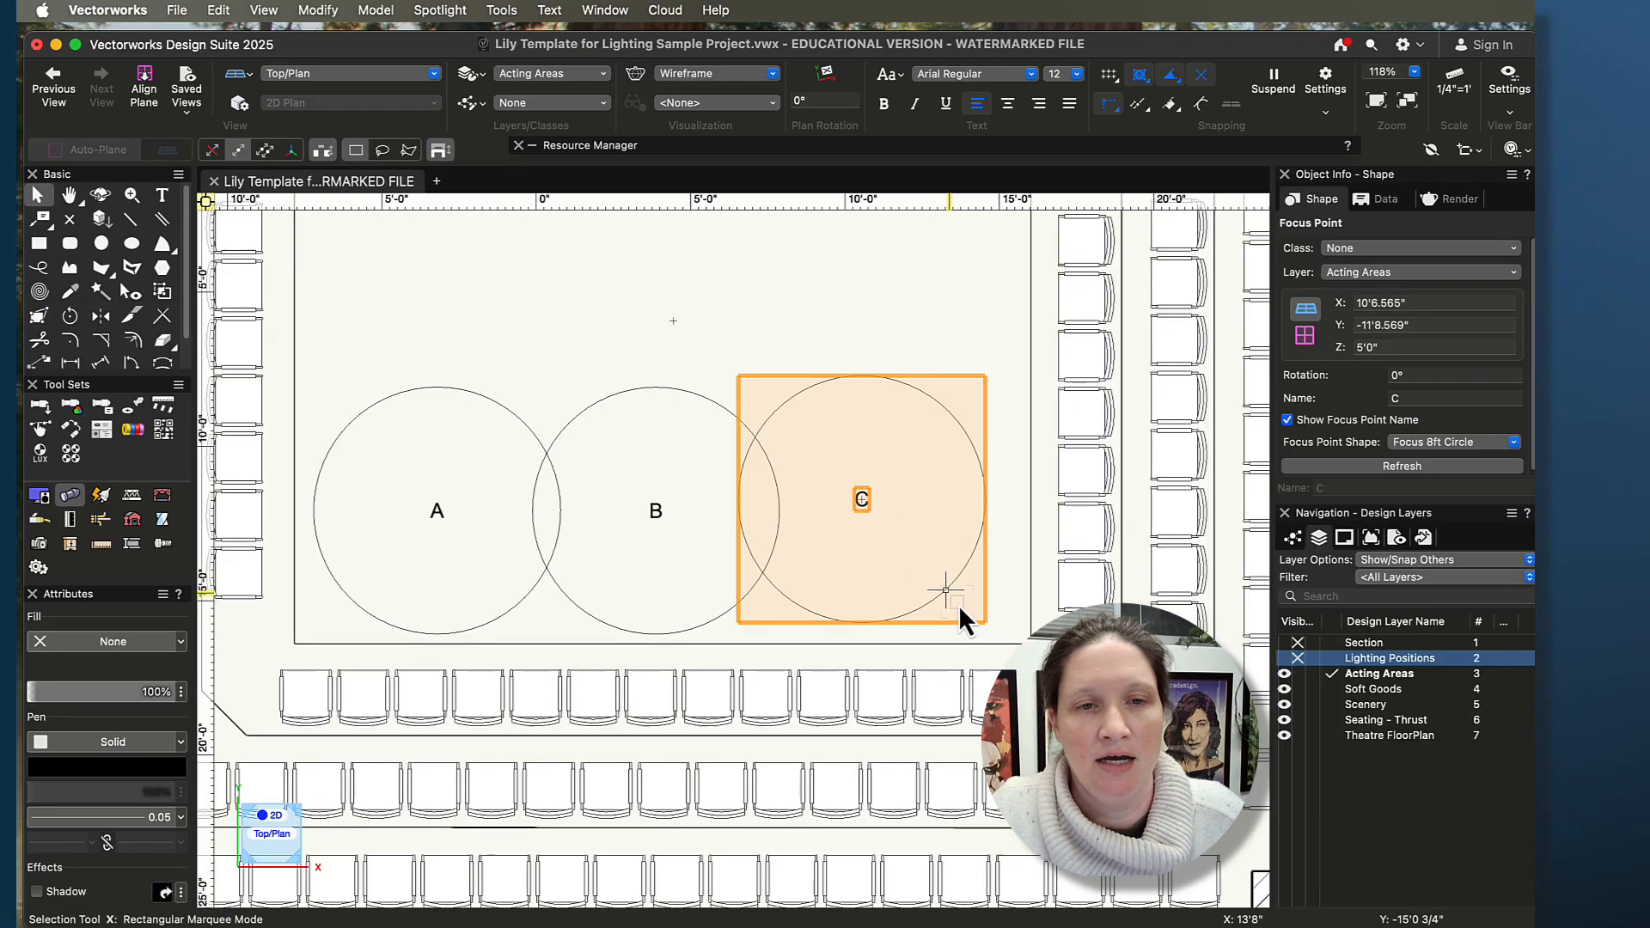
pyautogui.moveTo(885, 628); pyautogui.dragTo(996, 601, button='middle')
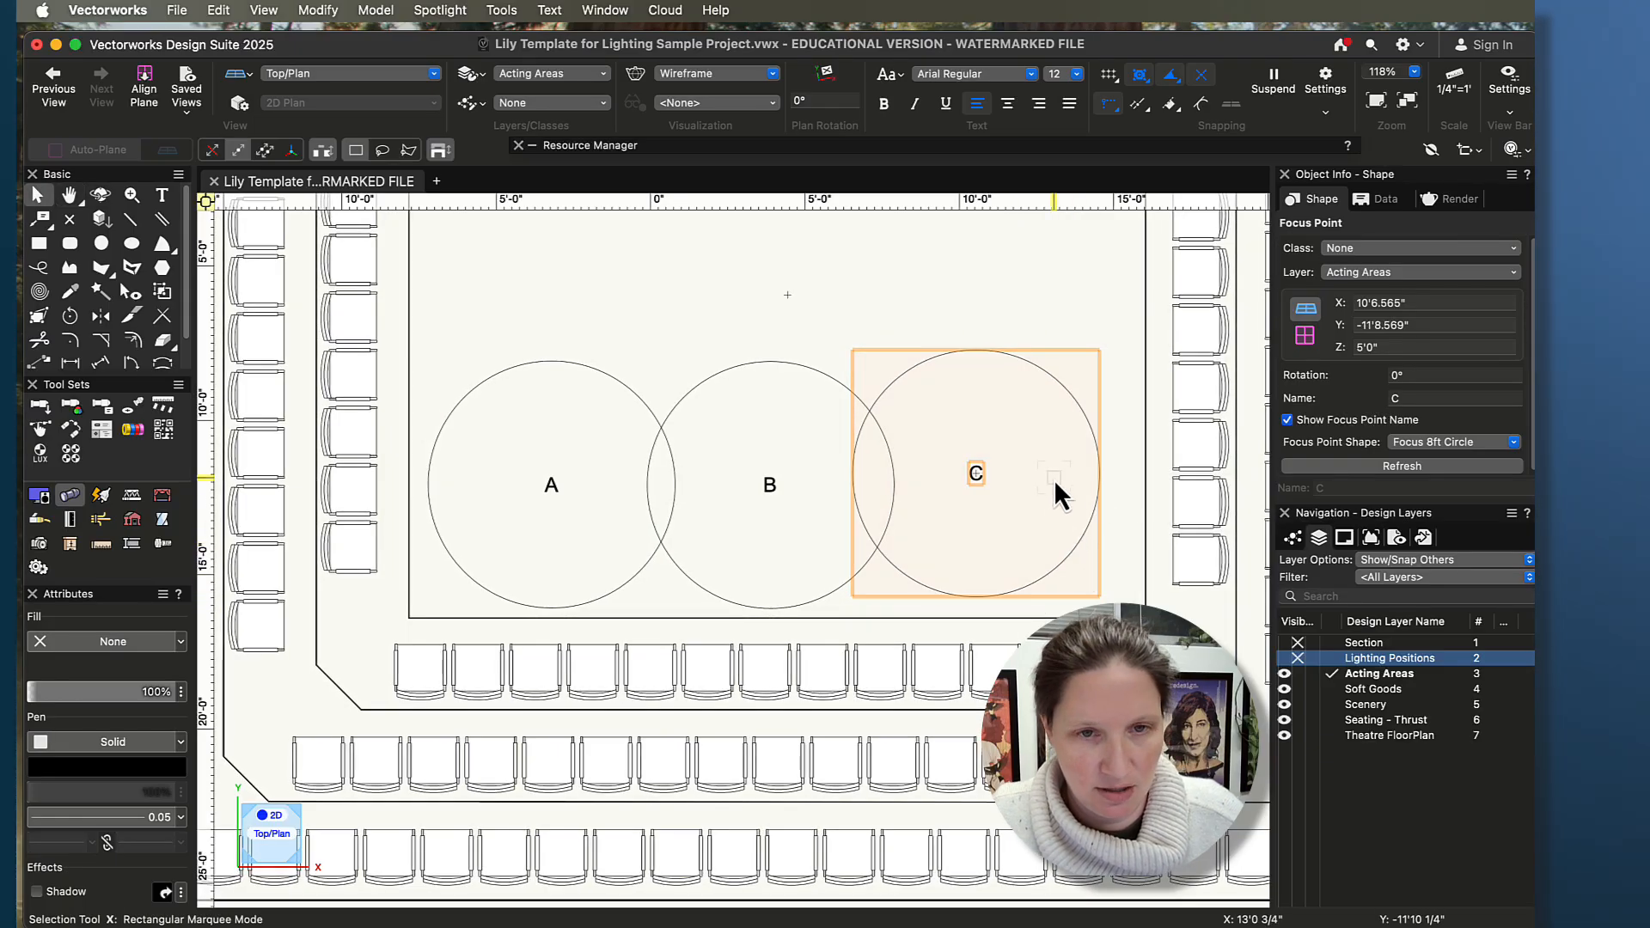
pyautogui.keyDown('shift'); pyautogui.click(816, 607); pyautogui.keyUp('shift')
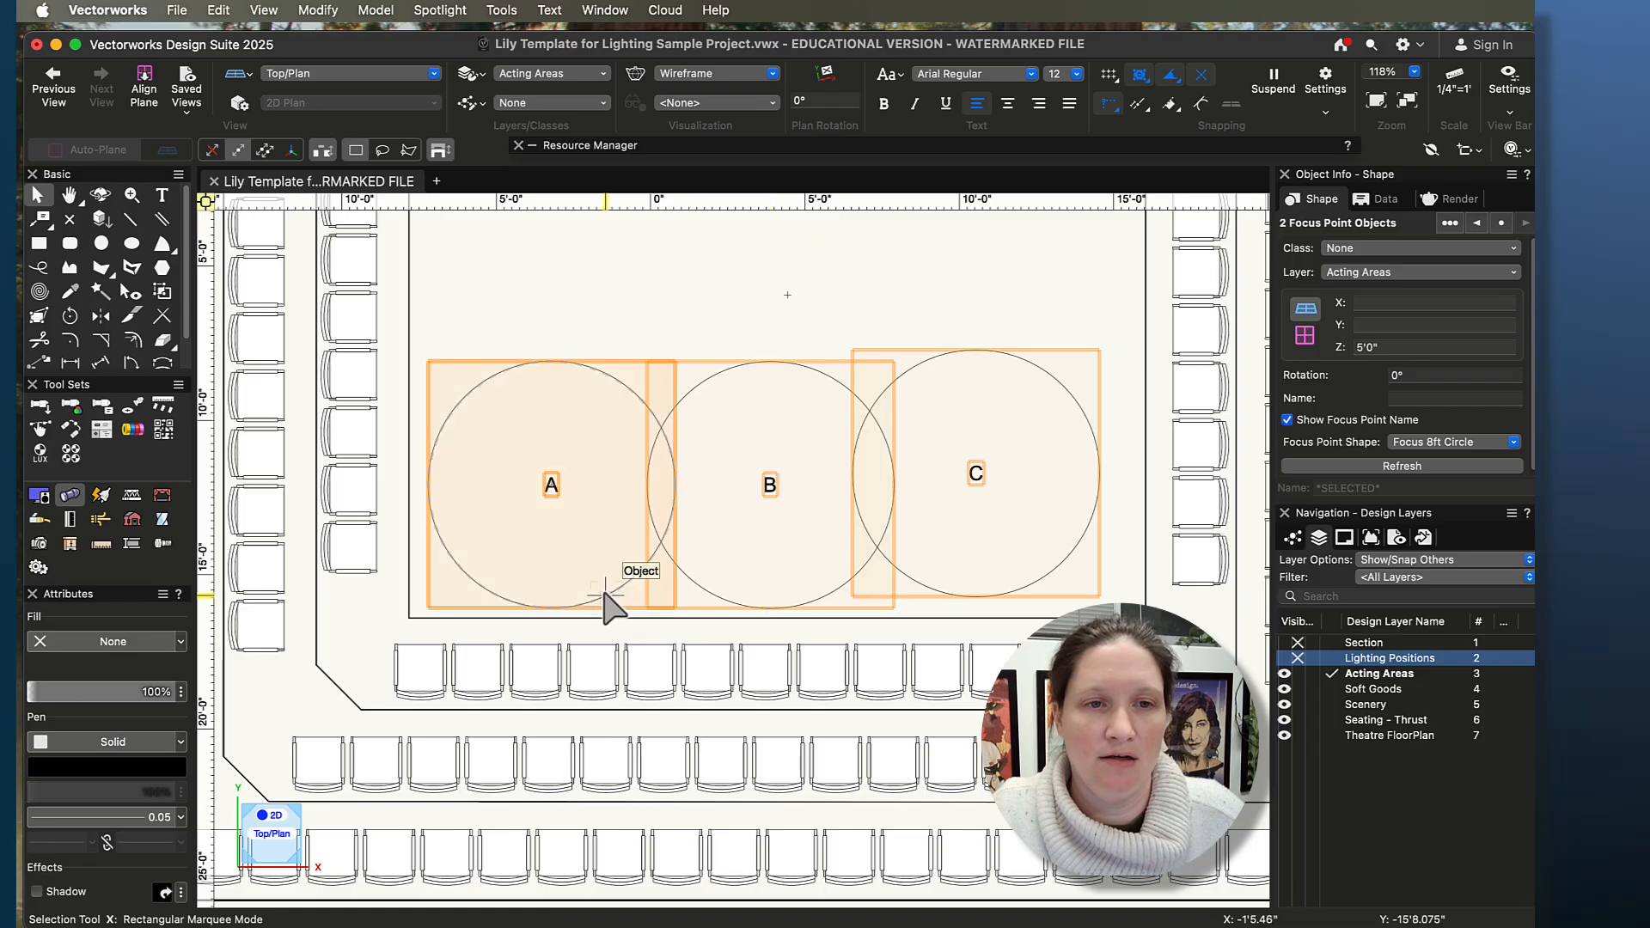
pyautogui.click(326, 14)
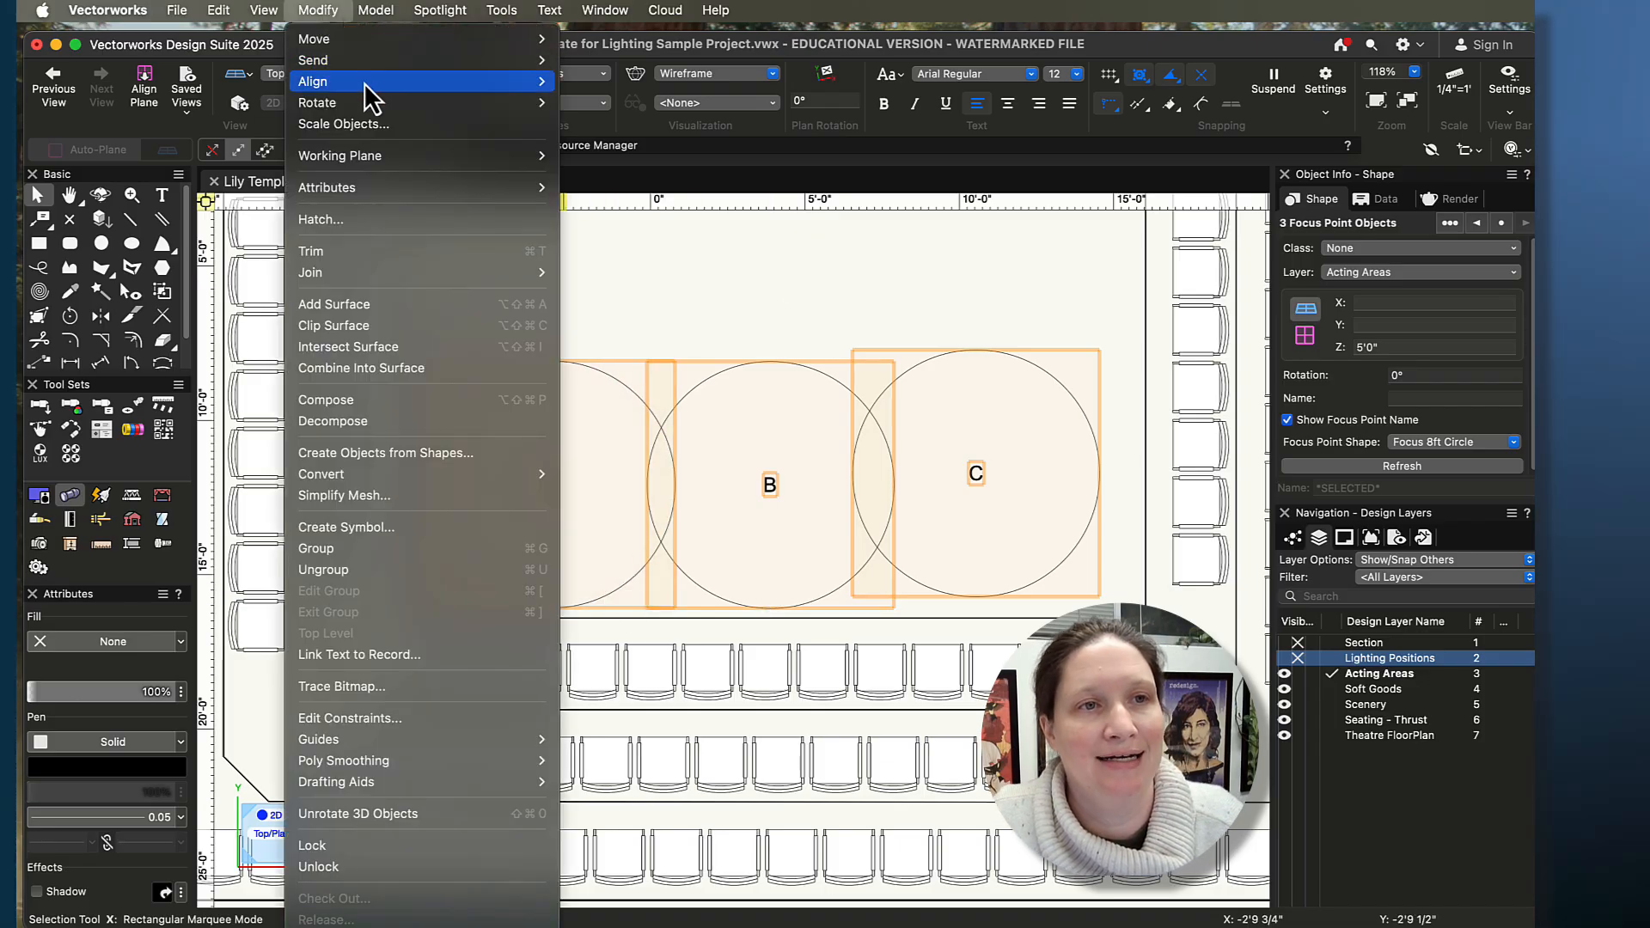
pyautogui.moveTo(524, 79)
pyautogui.click(685, 132)
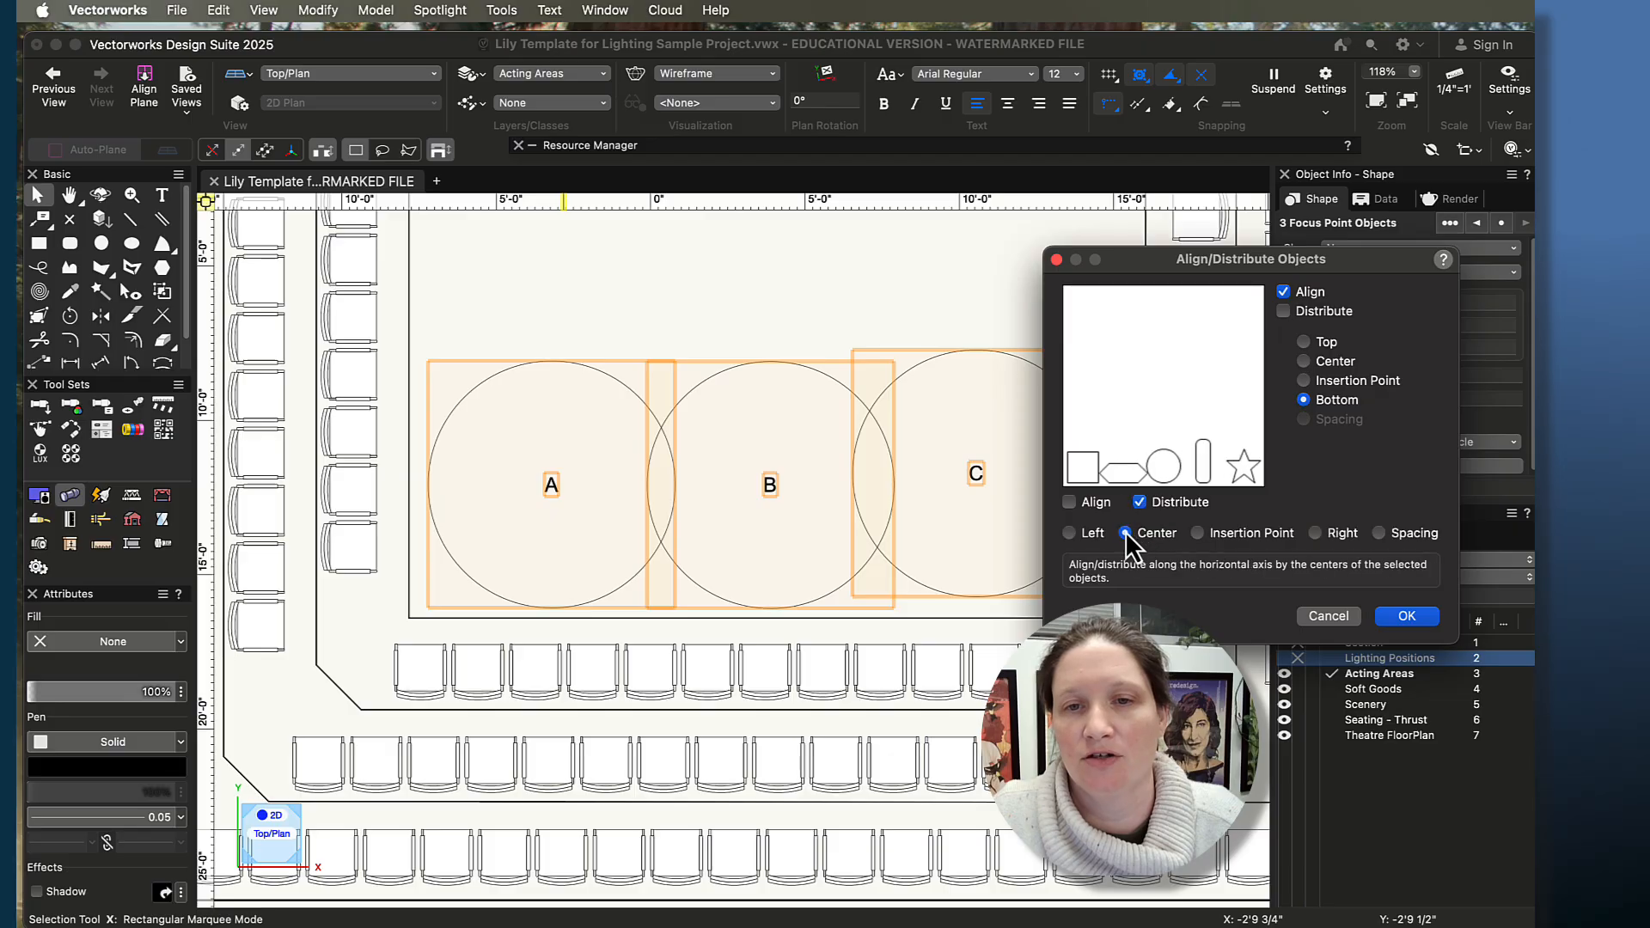
pyautogui.click(1419, 621)
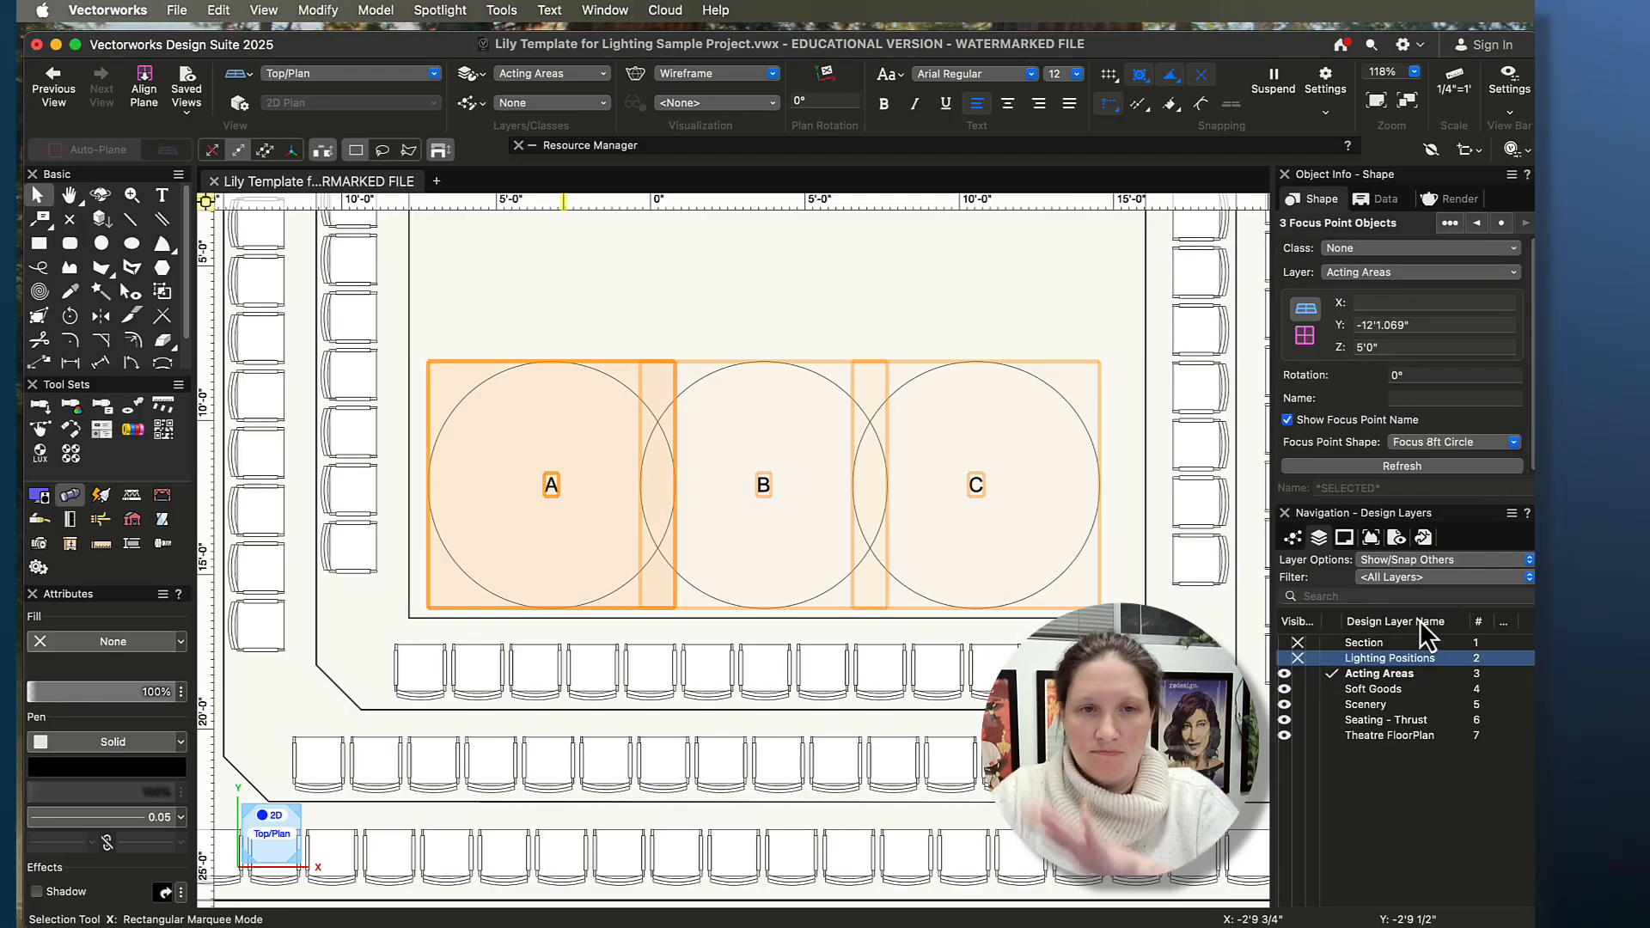
# - Shift the row of focus points A, B and C sideways to center it across the front of the stage area
pyautogui.scroll(1, 786, 632)
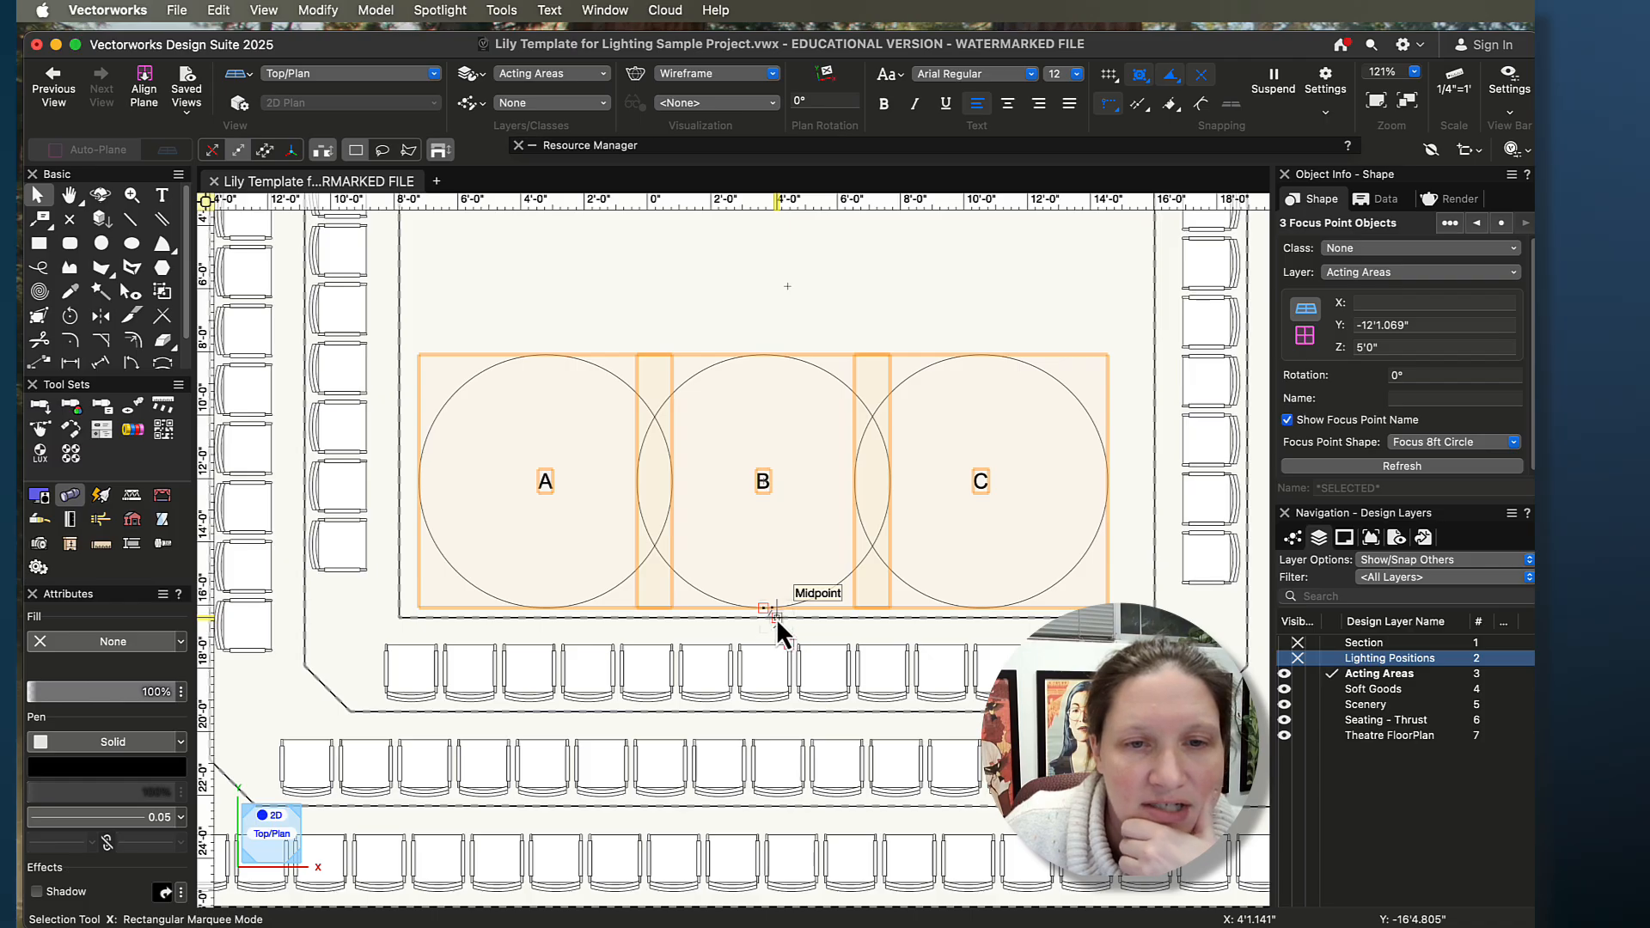
pyautogui.scroll(5, 773, 616)
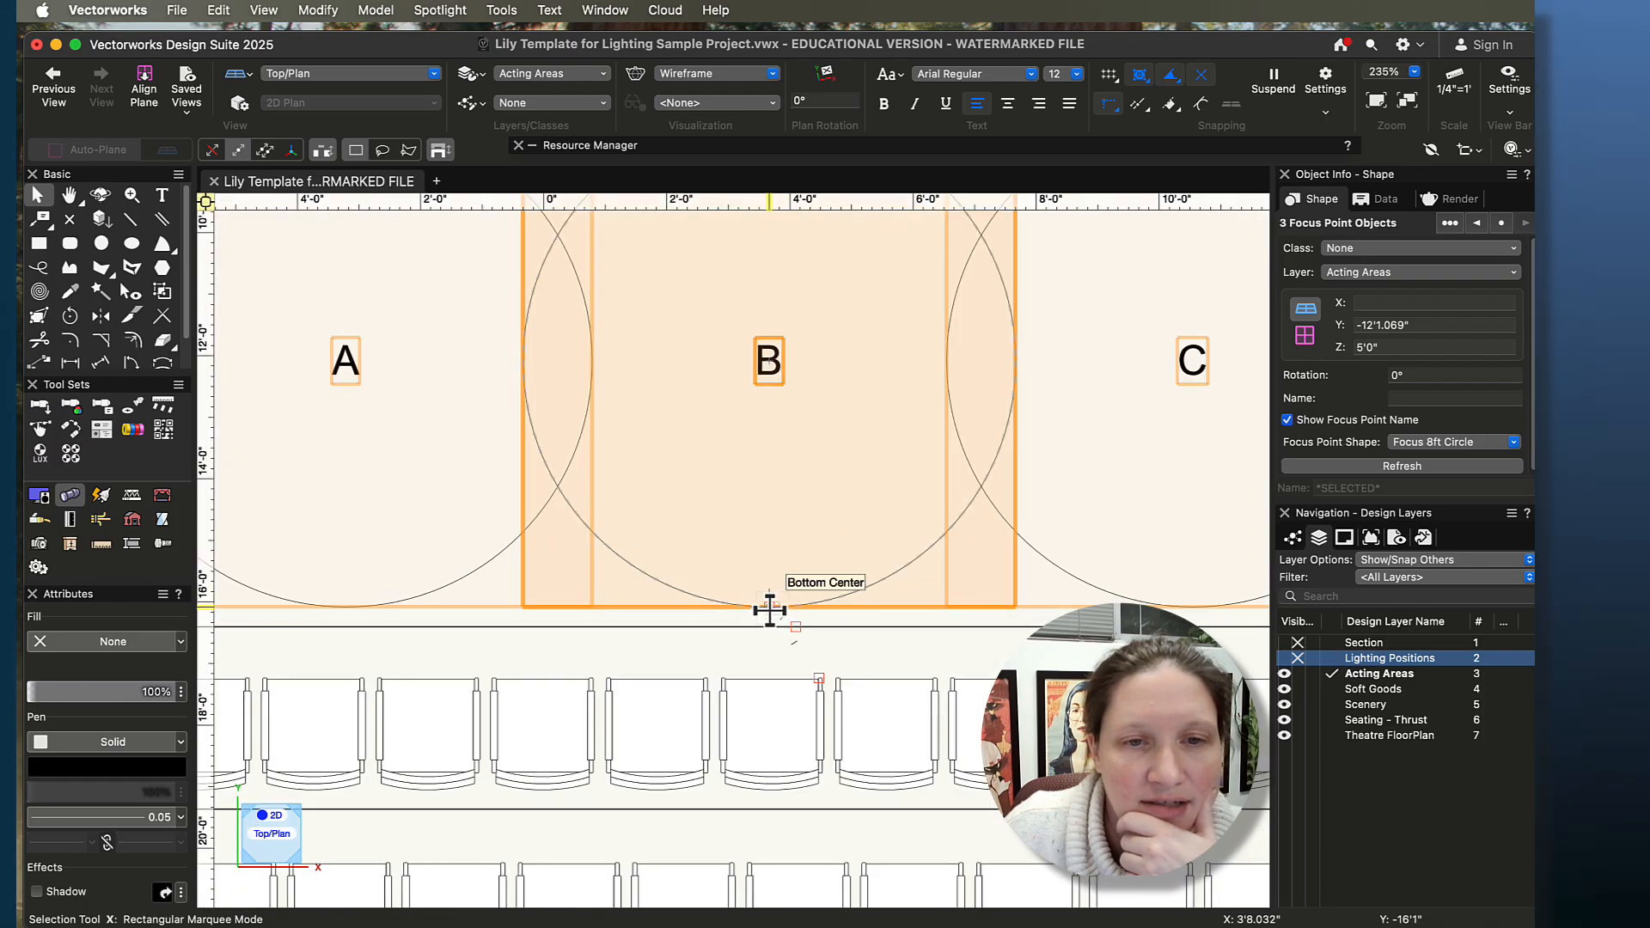
pyautogui.moveTo(768, 608); pyautogui.dragTo(817, 615)
pyautogui.scroll(8, 788, 633)
pyautogui.scroll(-10, 813, 613)
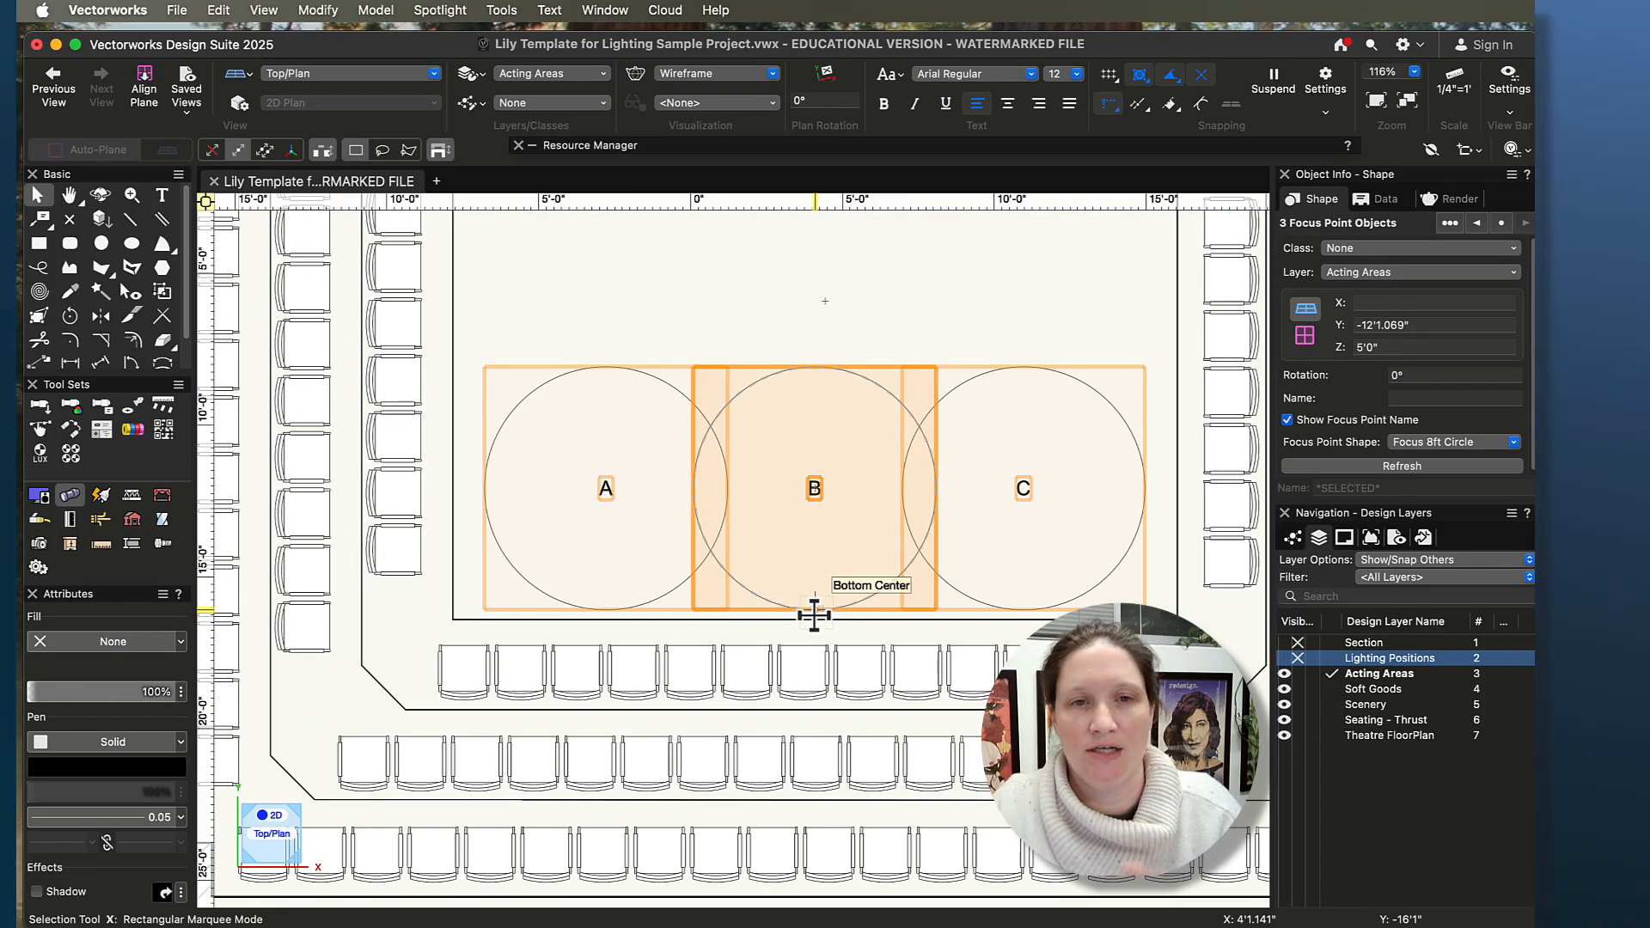
# - Copy and paste the row of three focus points, placing the copies upstage as a second row slightly overlapping the first
pyautogui.scroll(-3, 822, 568)
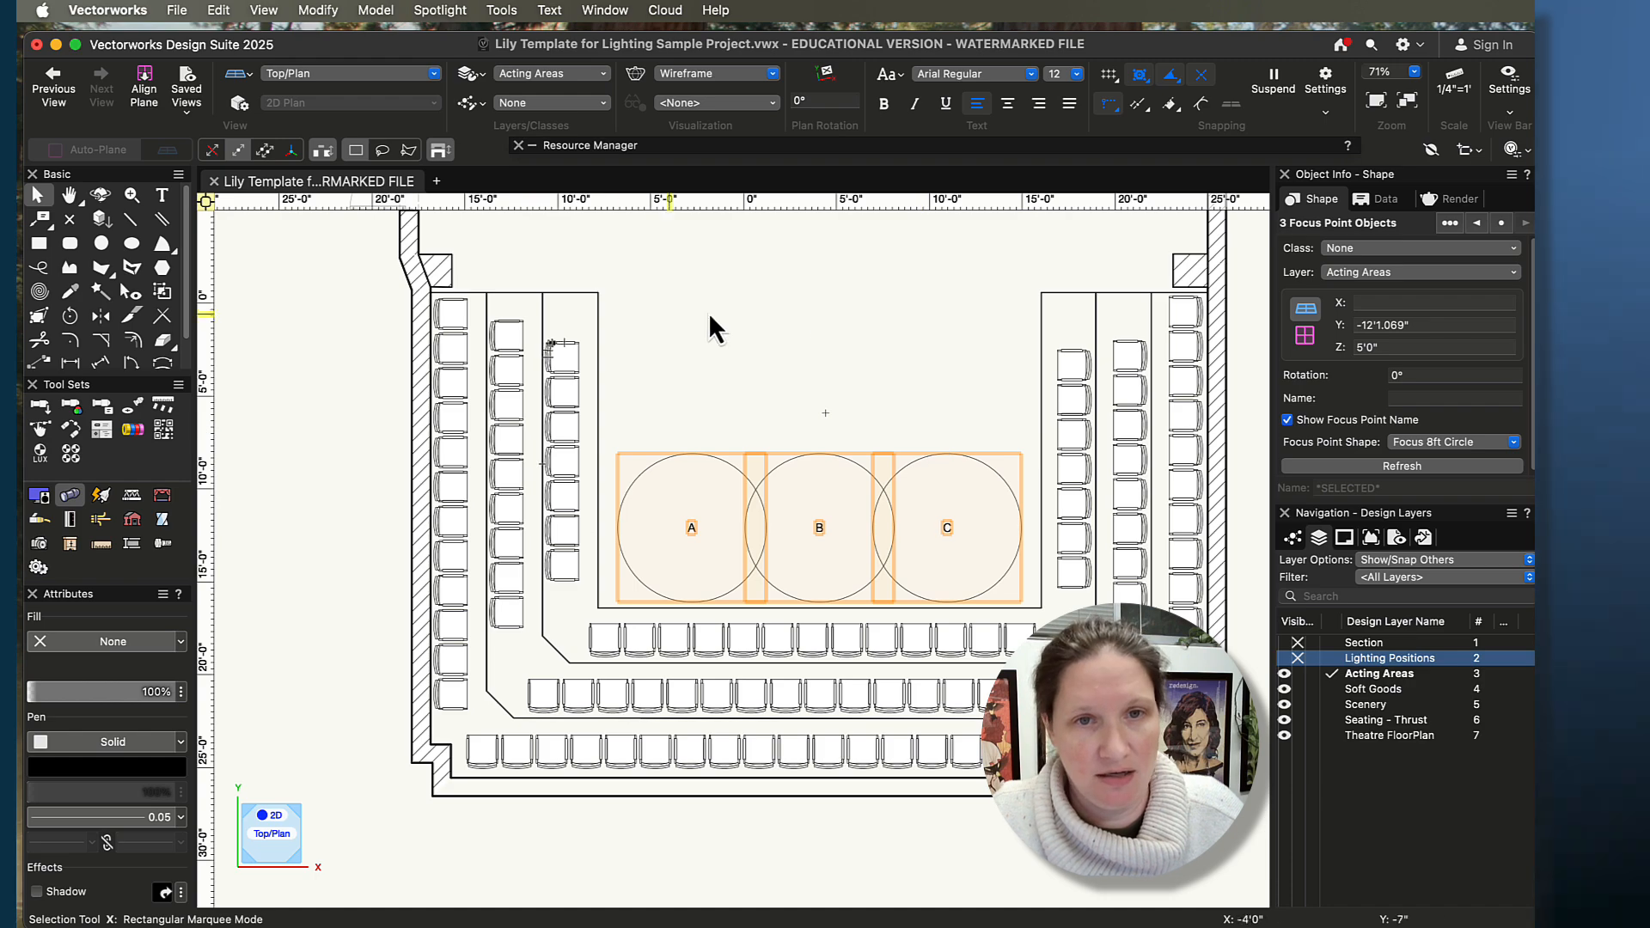
pyautogui.press('super+c')
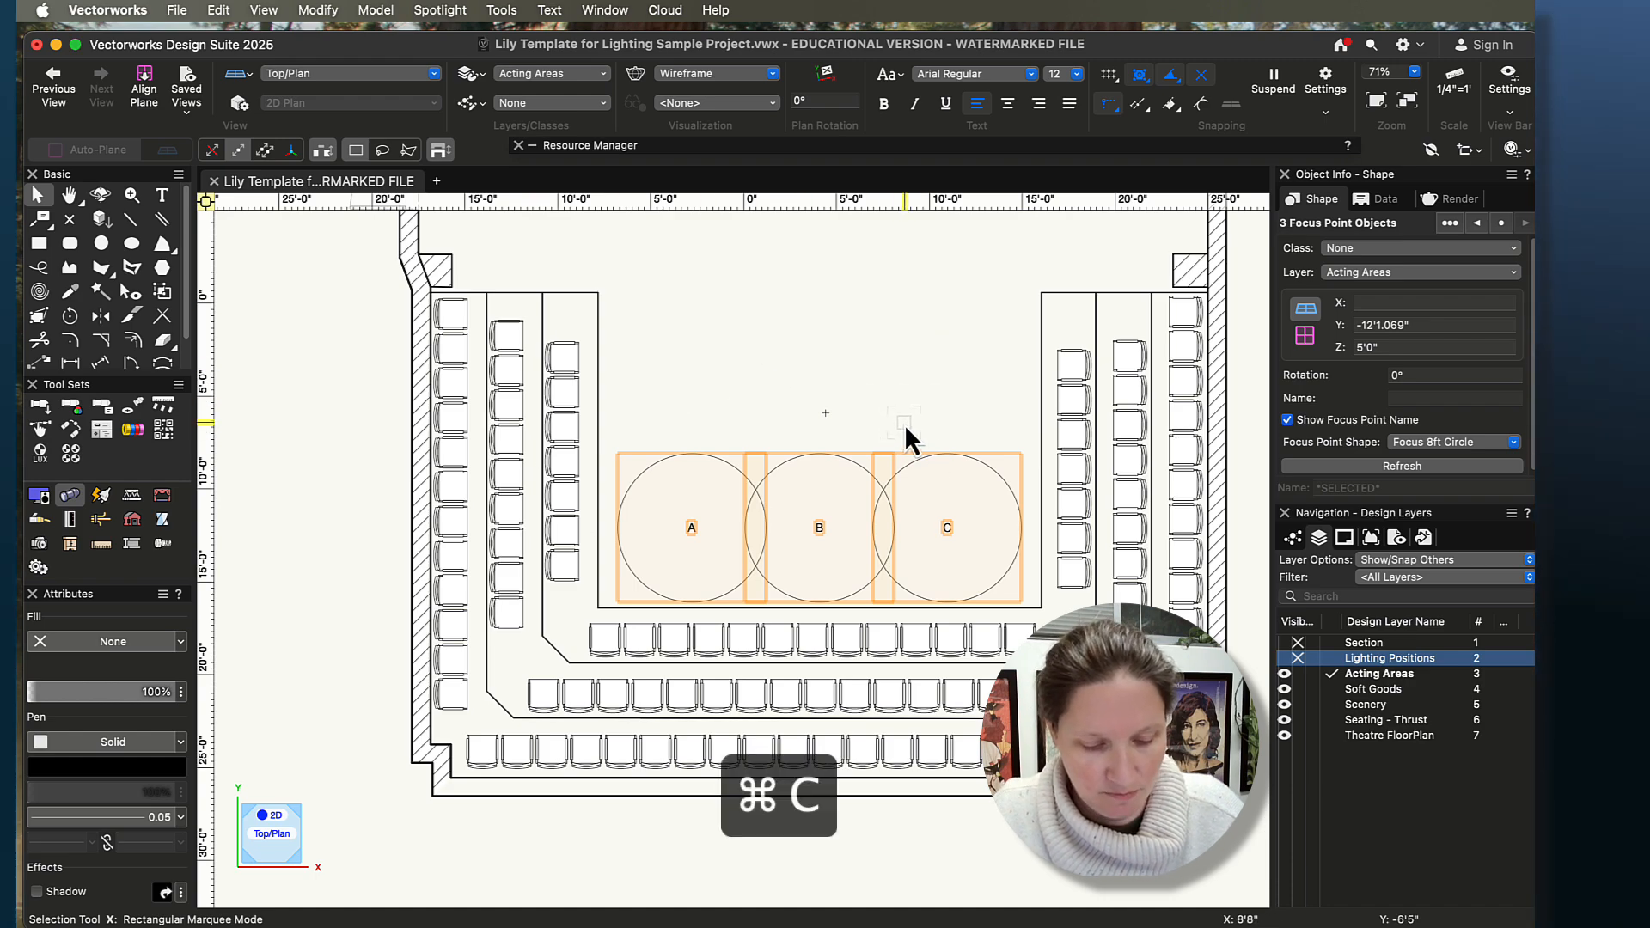
pyautogui.press('super+v')
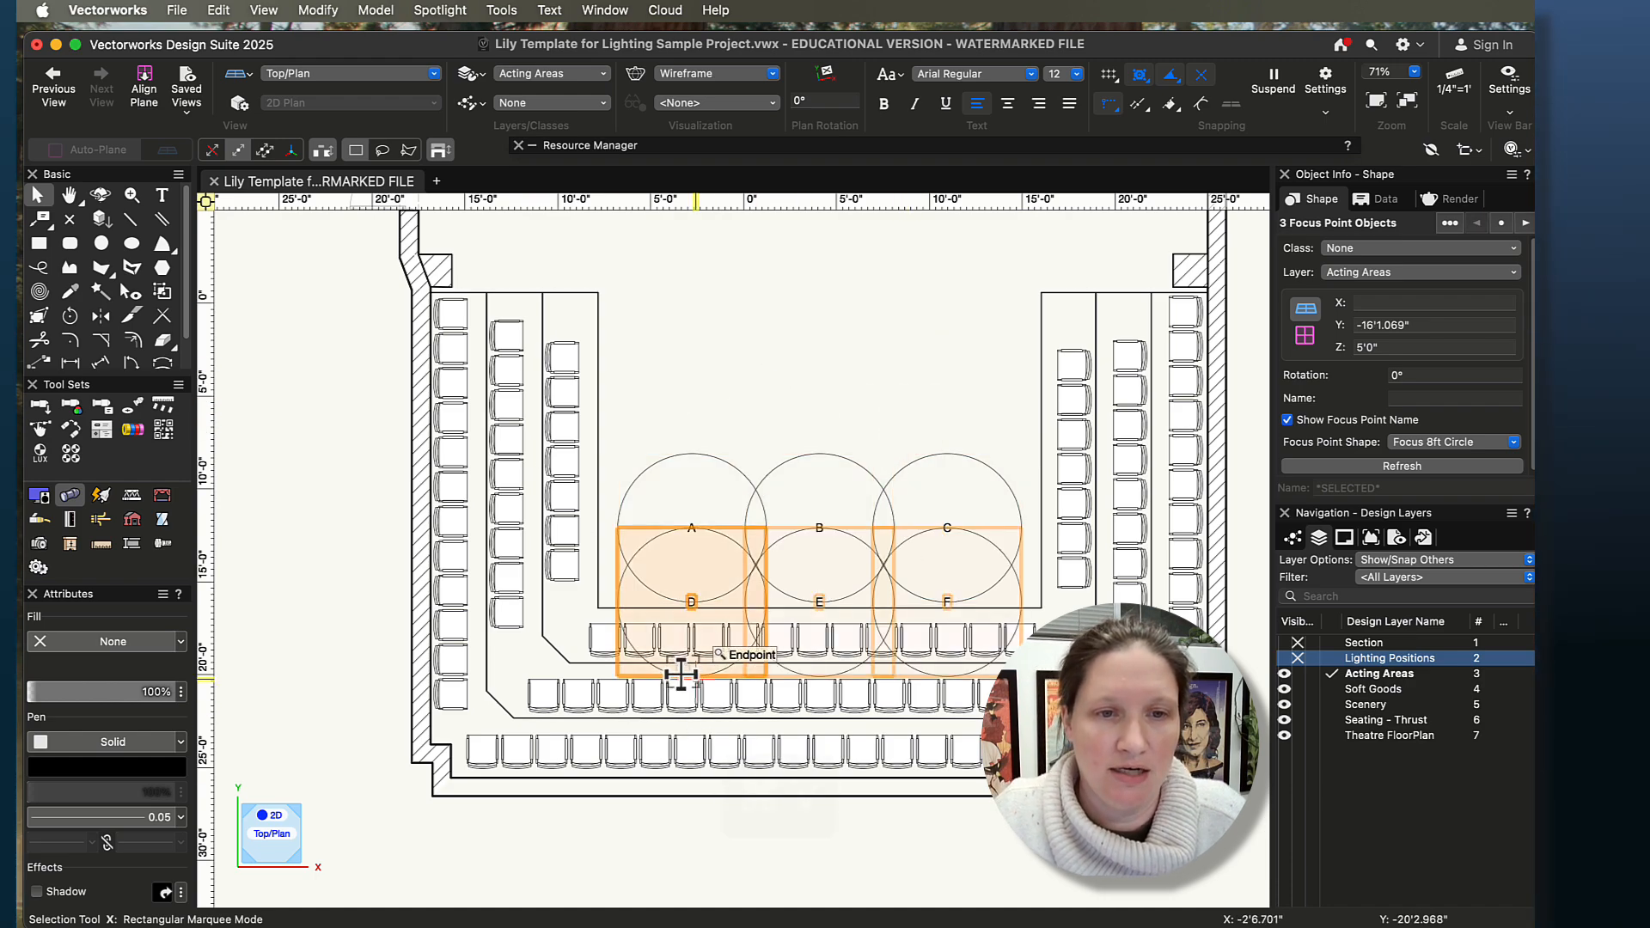
pyautogui.scroll(5, 696, 689)
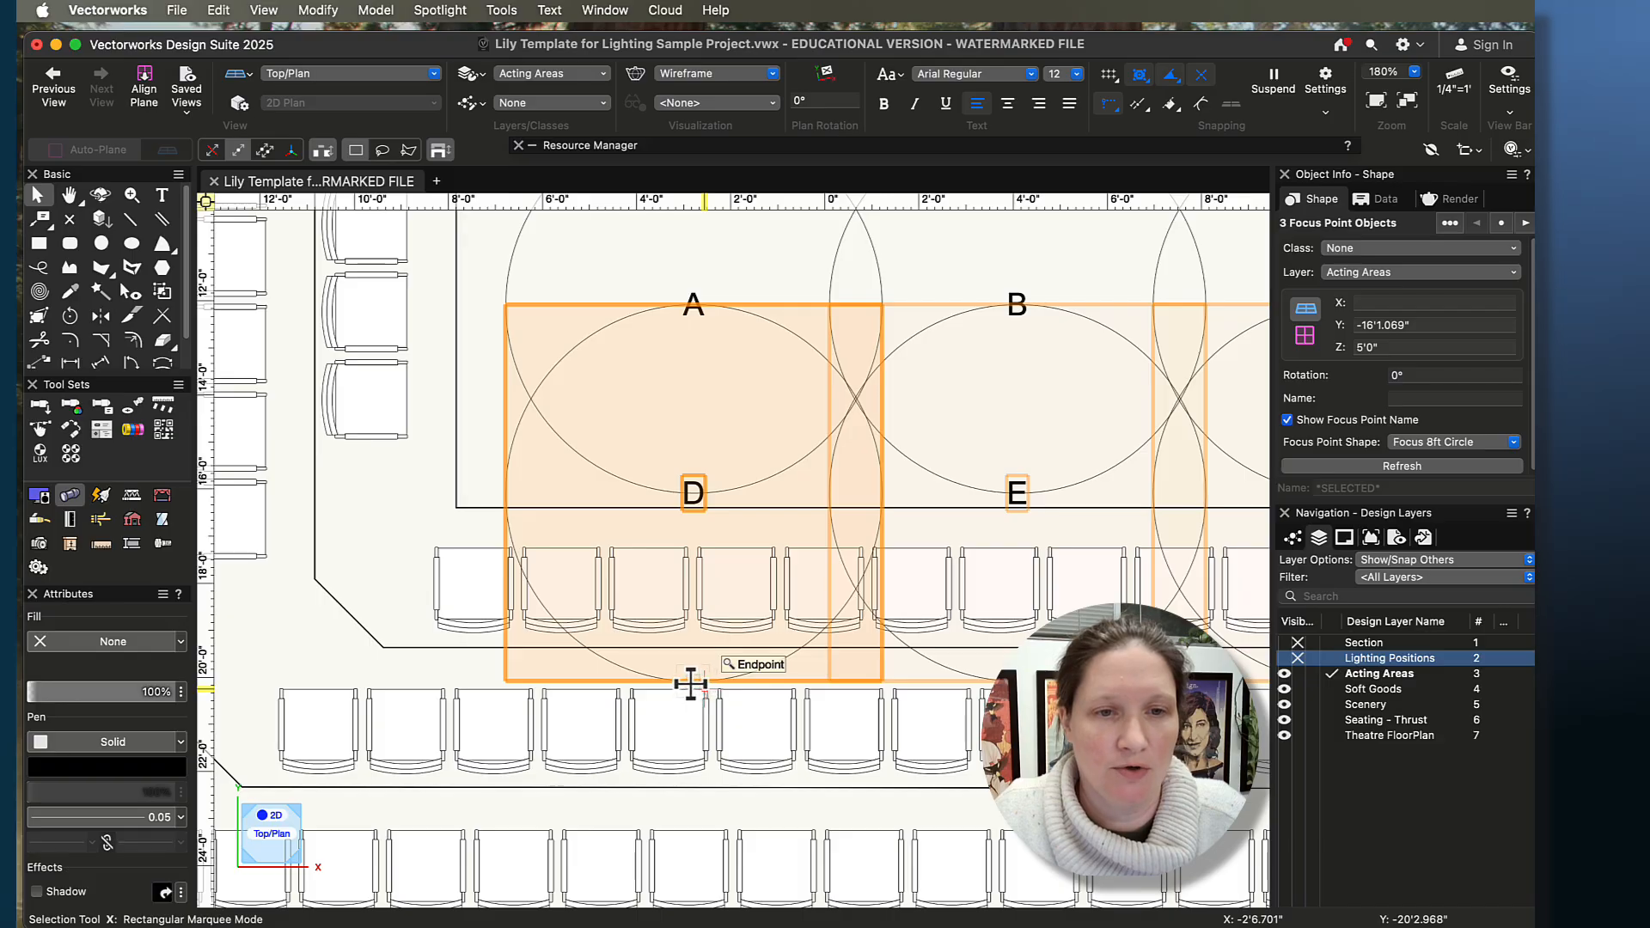
pyautogui.moveTo(691, 684); pyautogui.dragTo(704, 361)
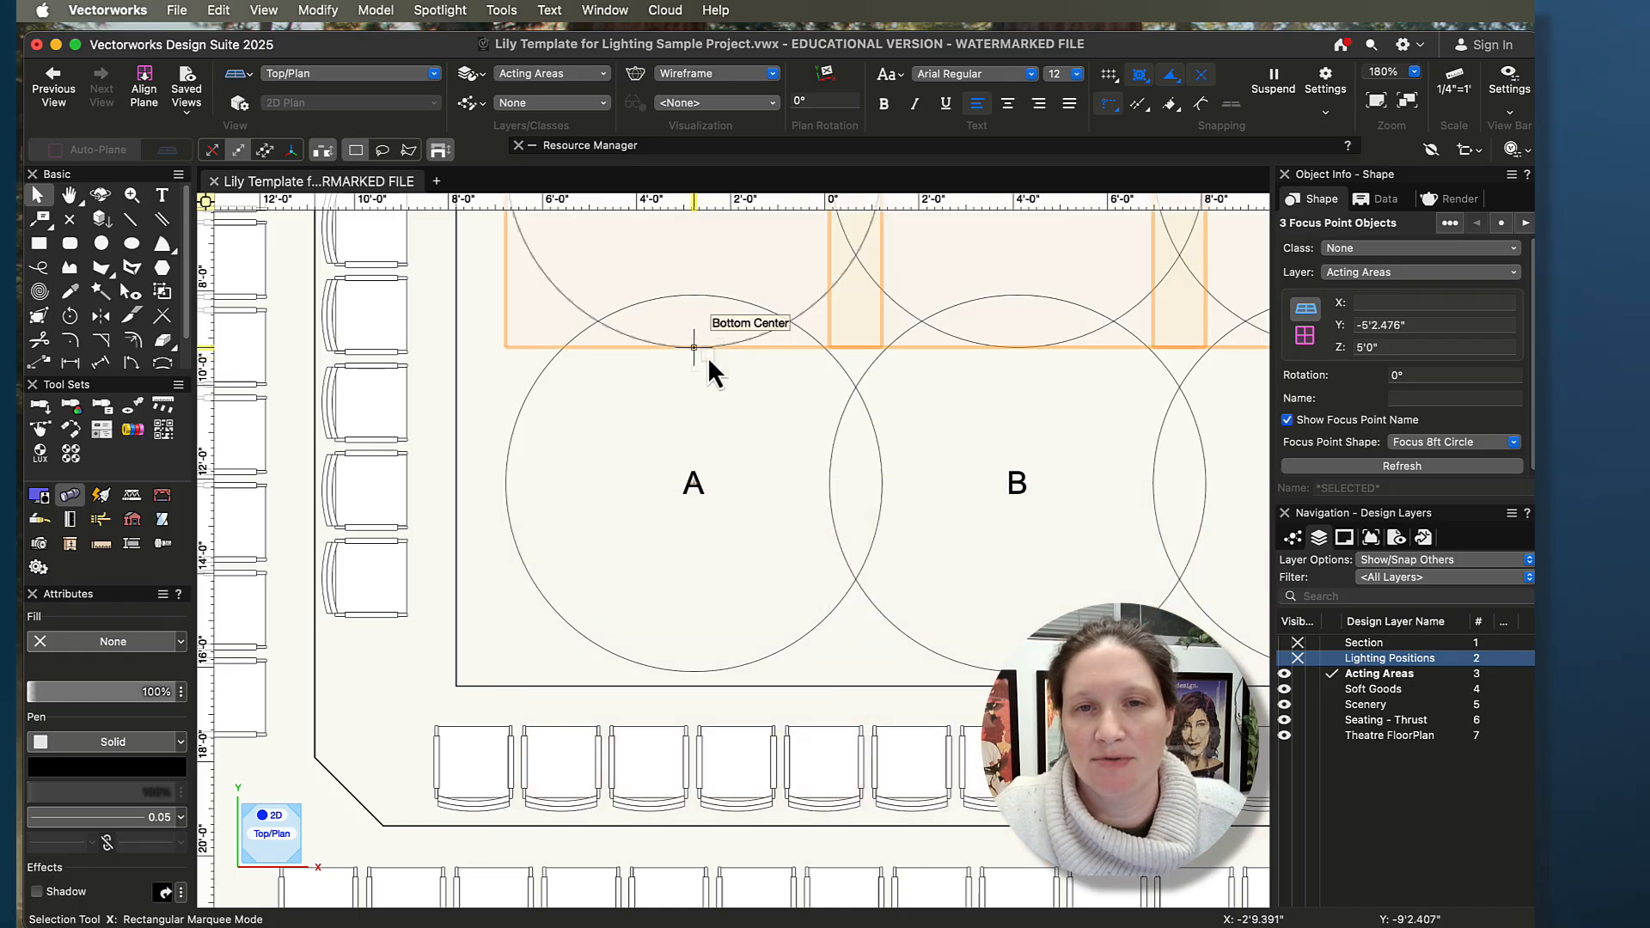
pyautogui.scroll(-5, 799, 520)
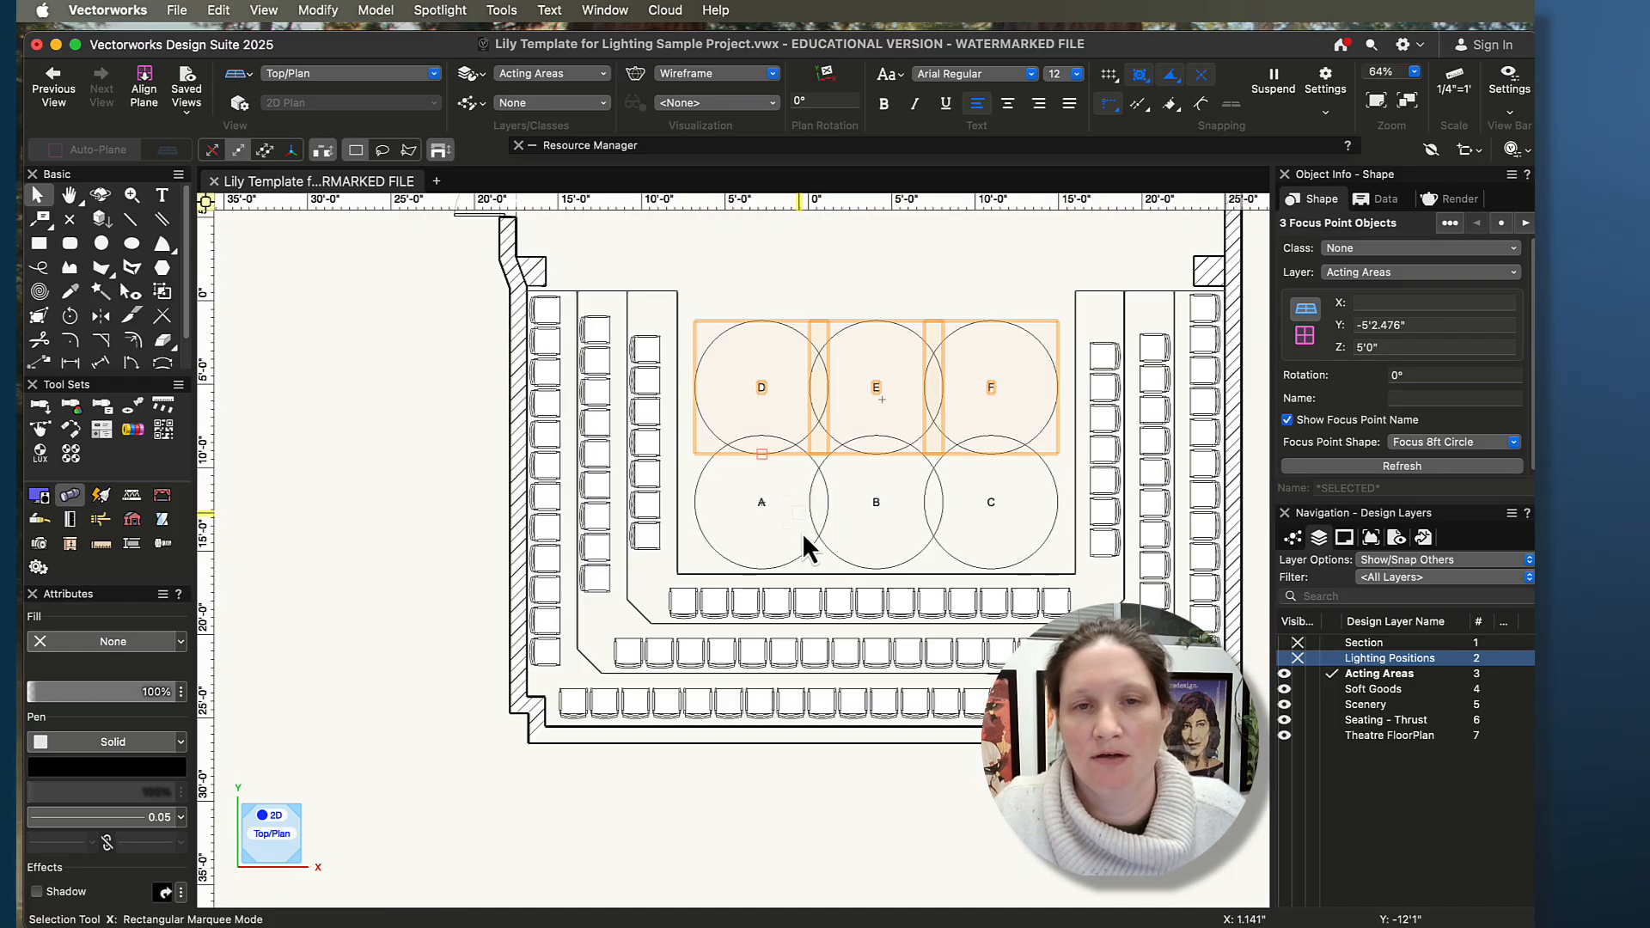
pyautogui.click(948, 275)
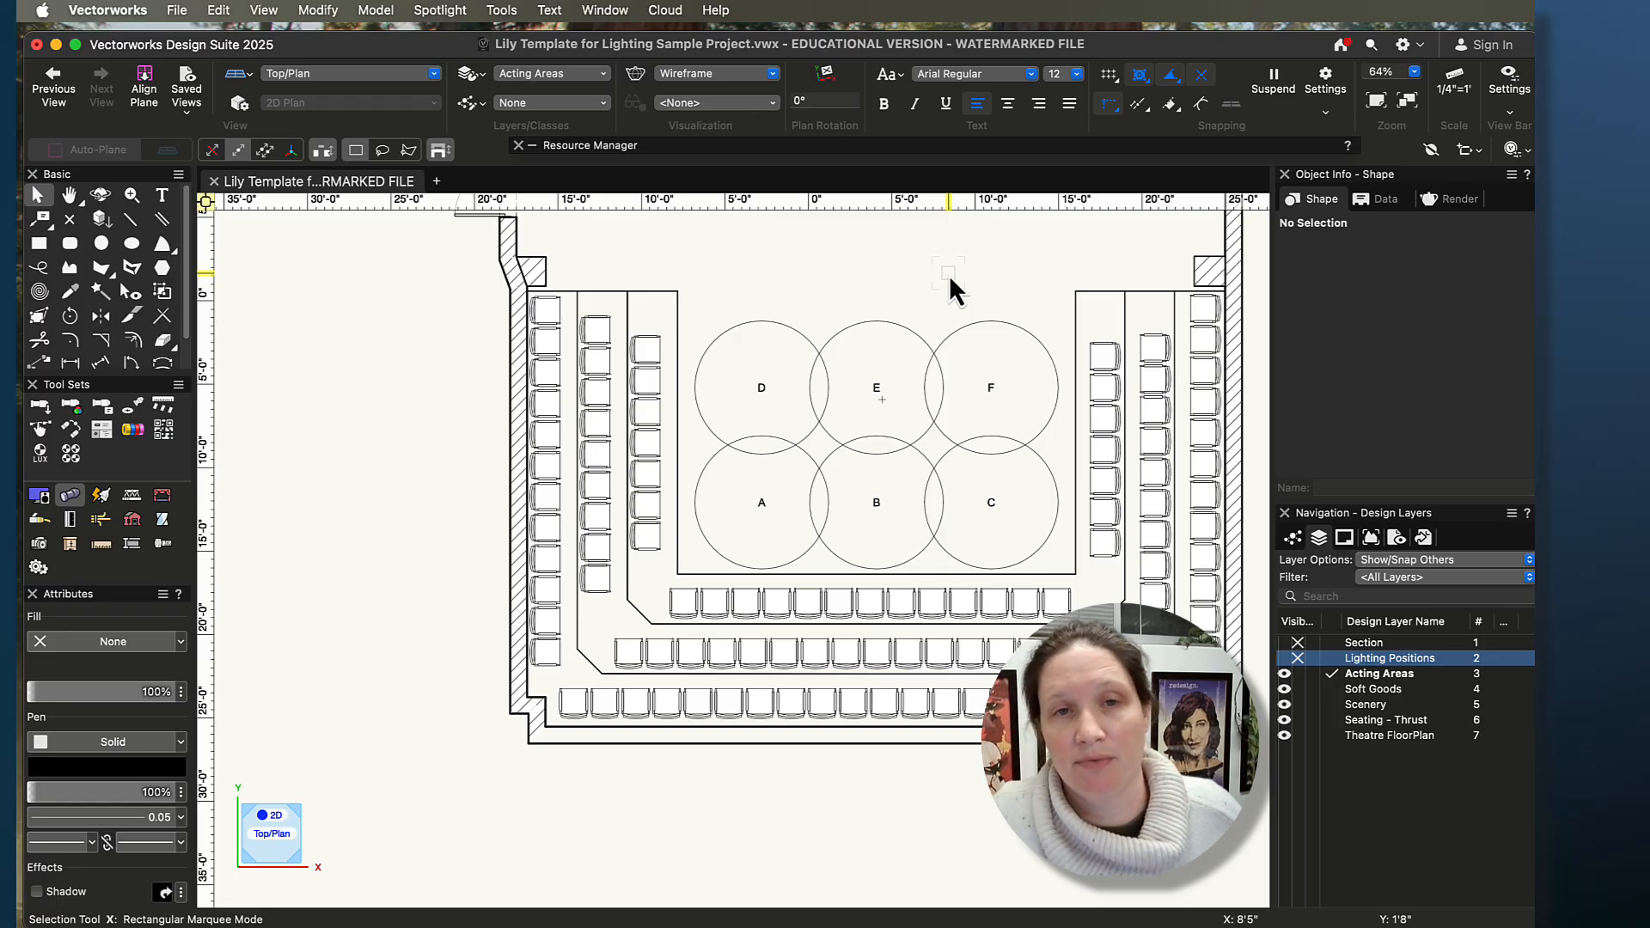
# - View the acting areas in a 3D flyover, then return to the Top/Plan view
pyautogui.press('h')
pyautogui.moveTo(948, 275); pyautogui.dragTo(928, 401)
pyautogui.press('x')
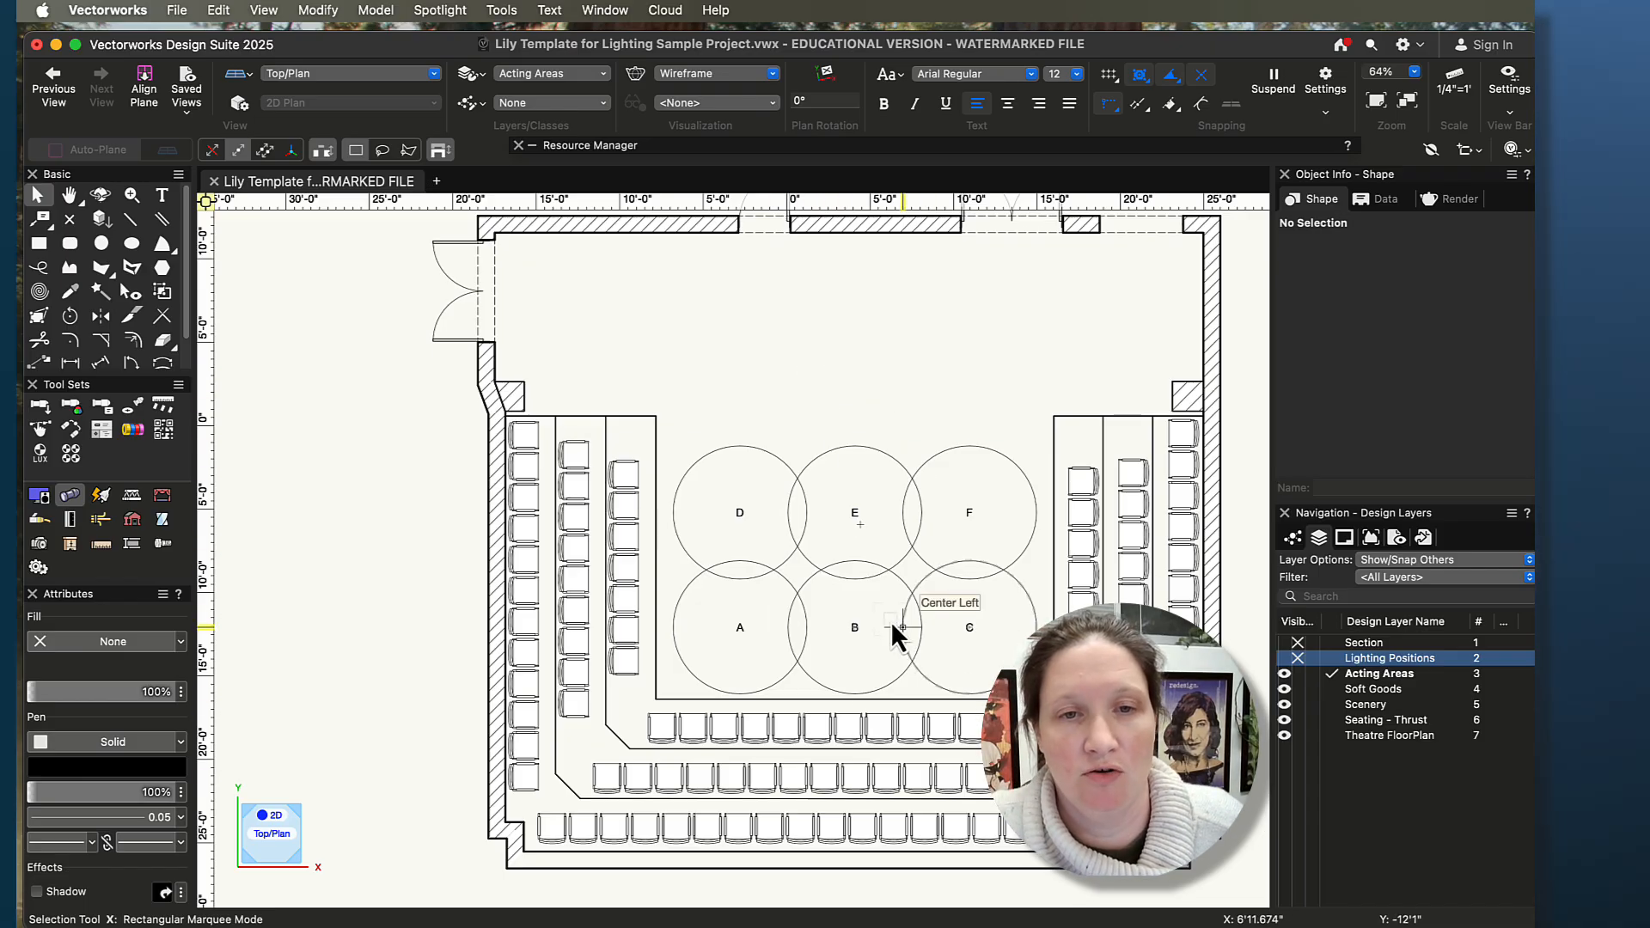
pyautogui.scroll(-5, 893, 620)
pyautogui.scroll(3, 868, 641)
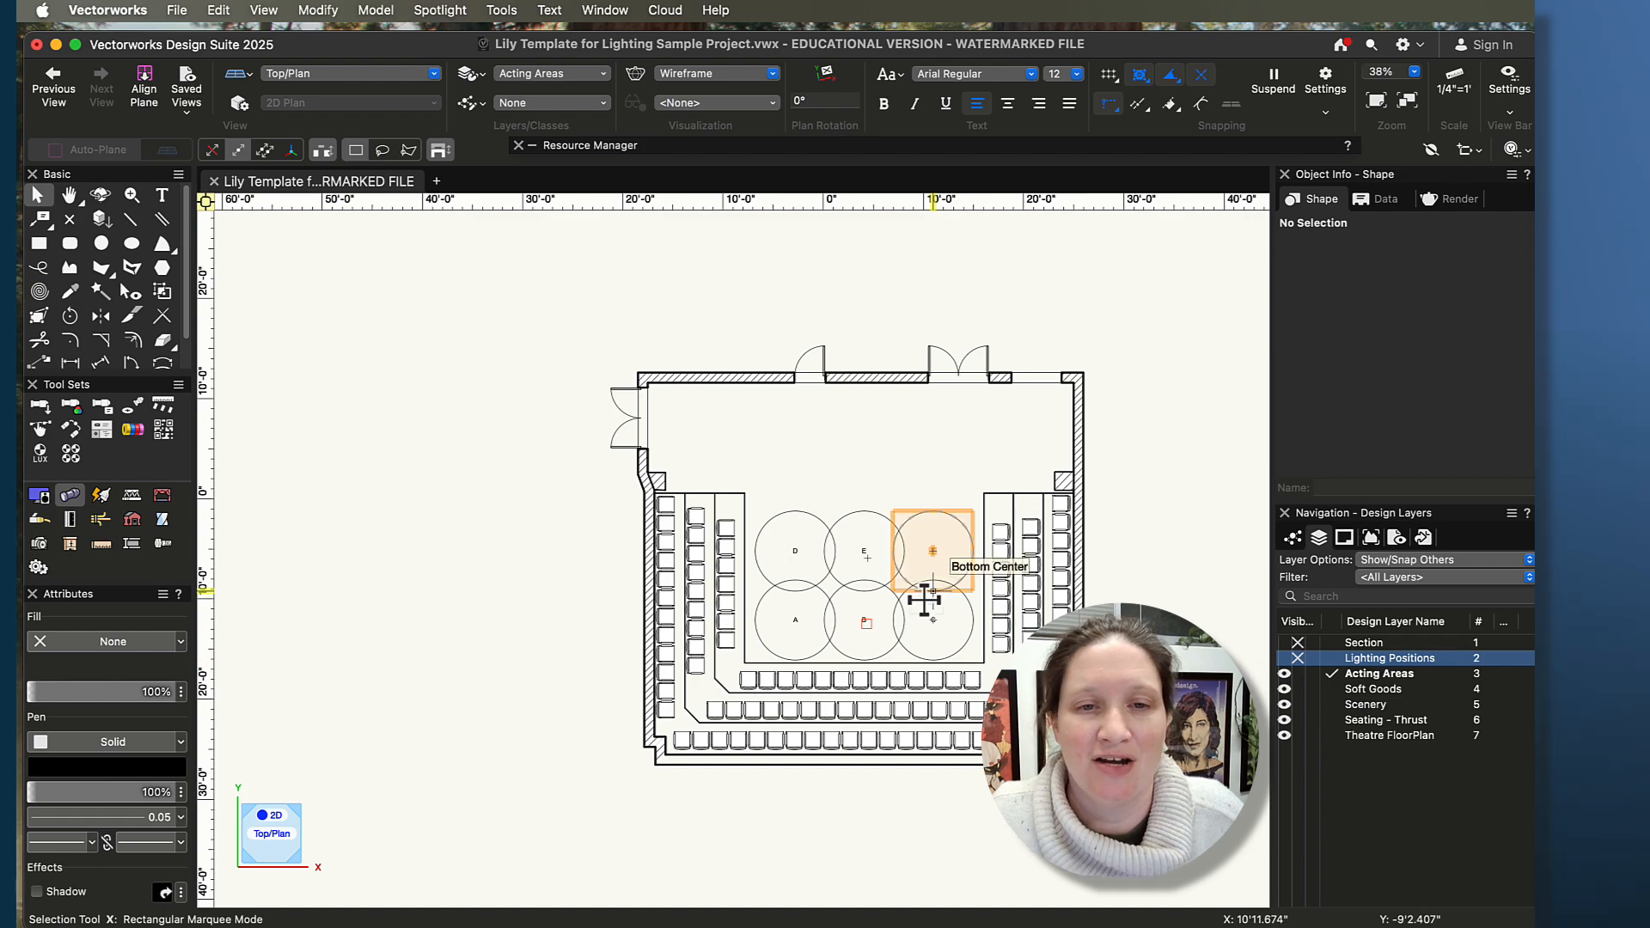
pyautogui.hotkey('shift', 'c')
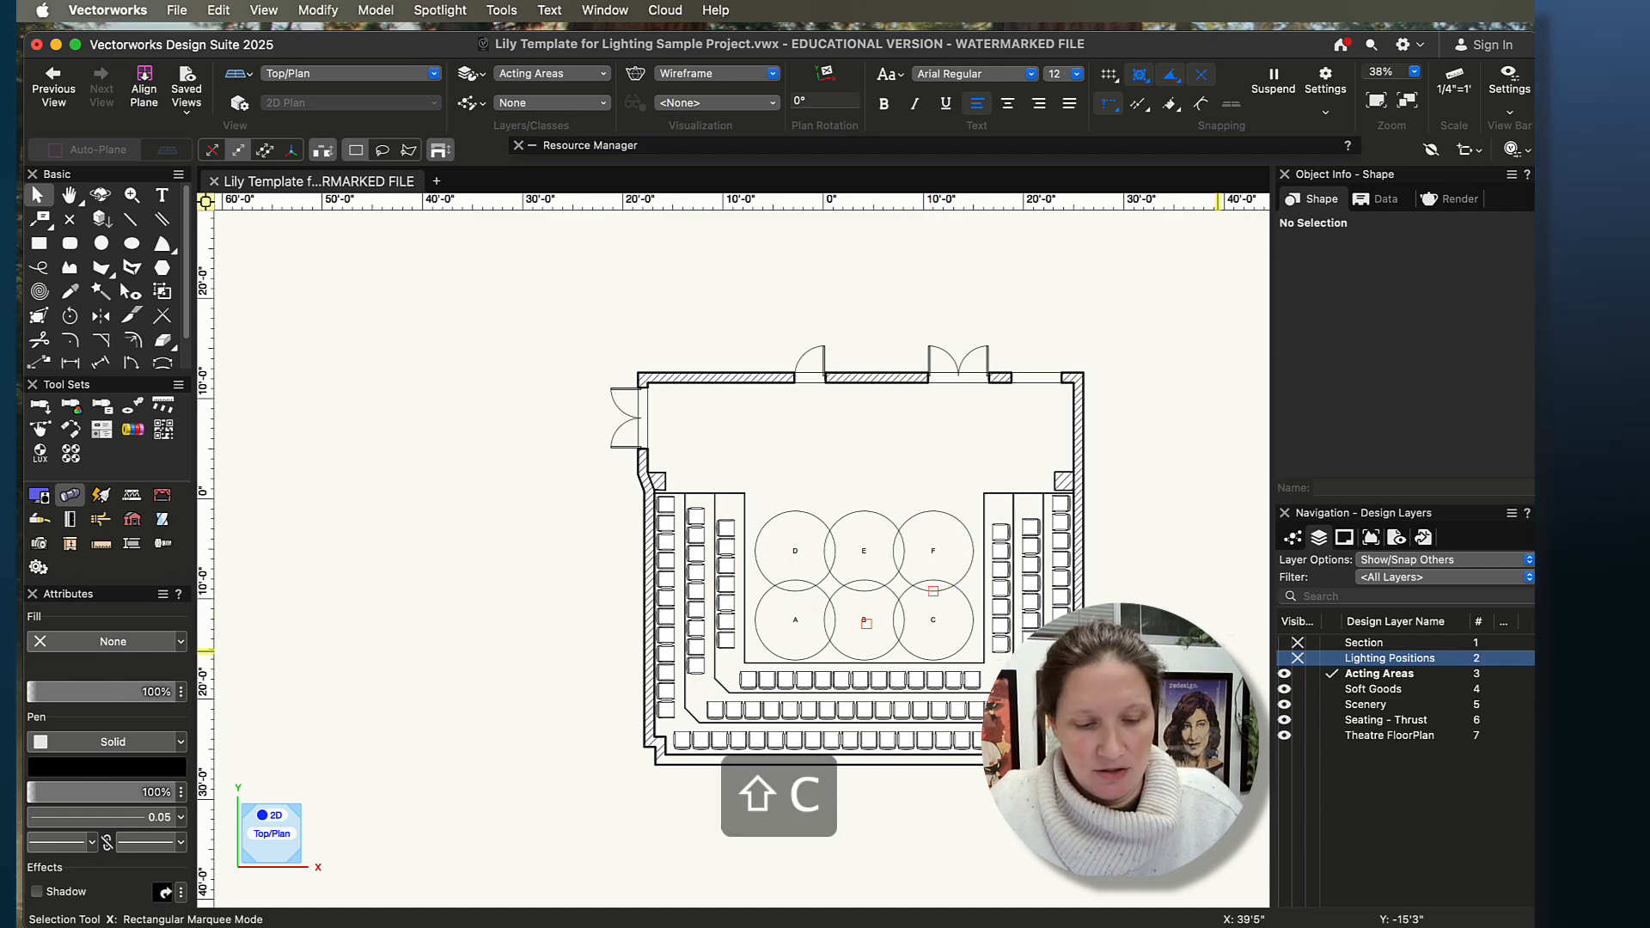
pyautogui.click(1450, 467)
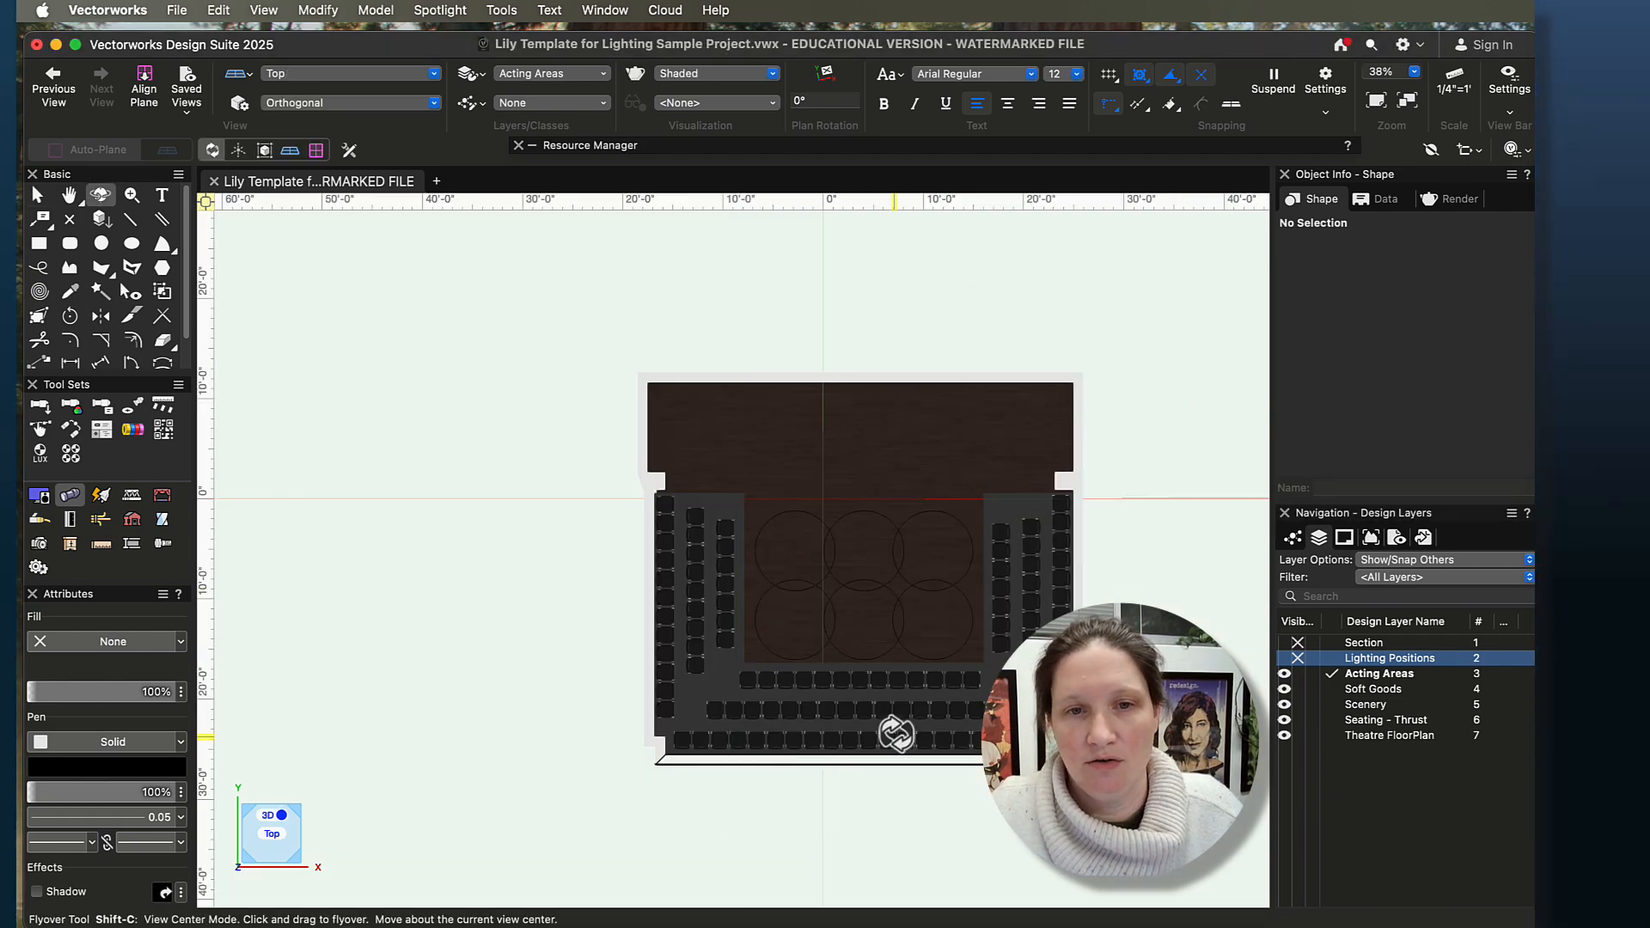
pyautogui.moveTo(896, 733); pyautogui.dragTo(825, 591)
pyautogui.press('super+5')
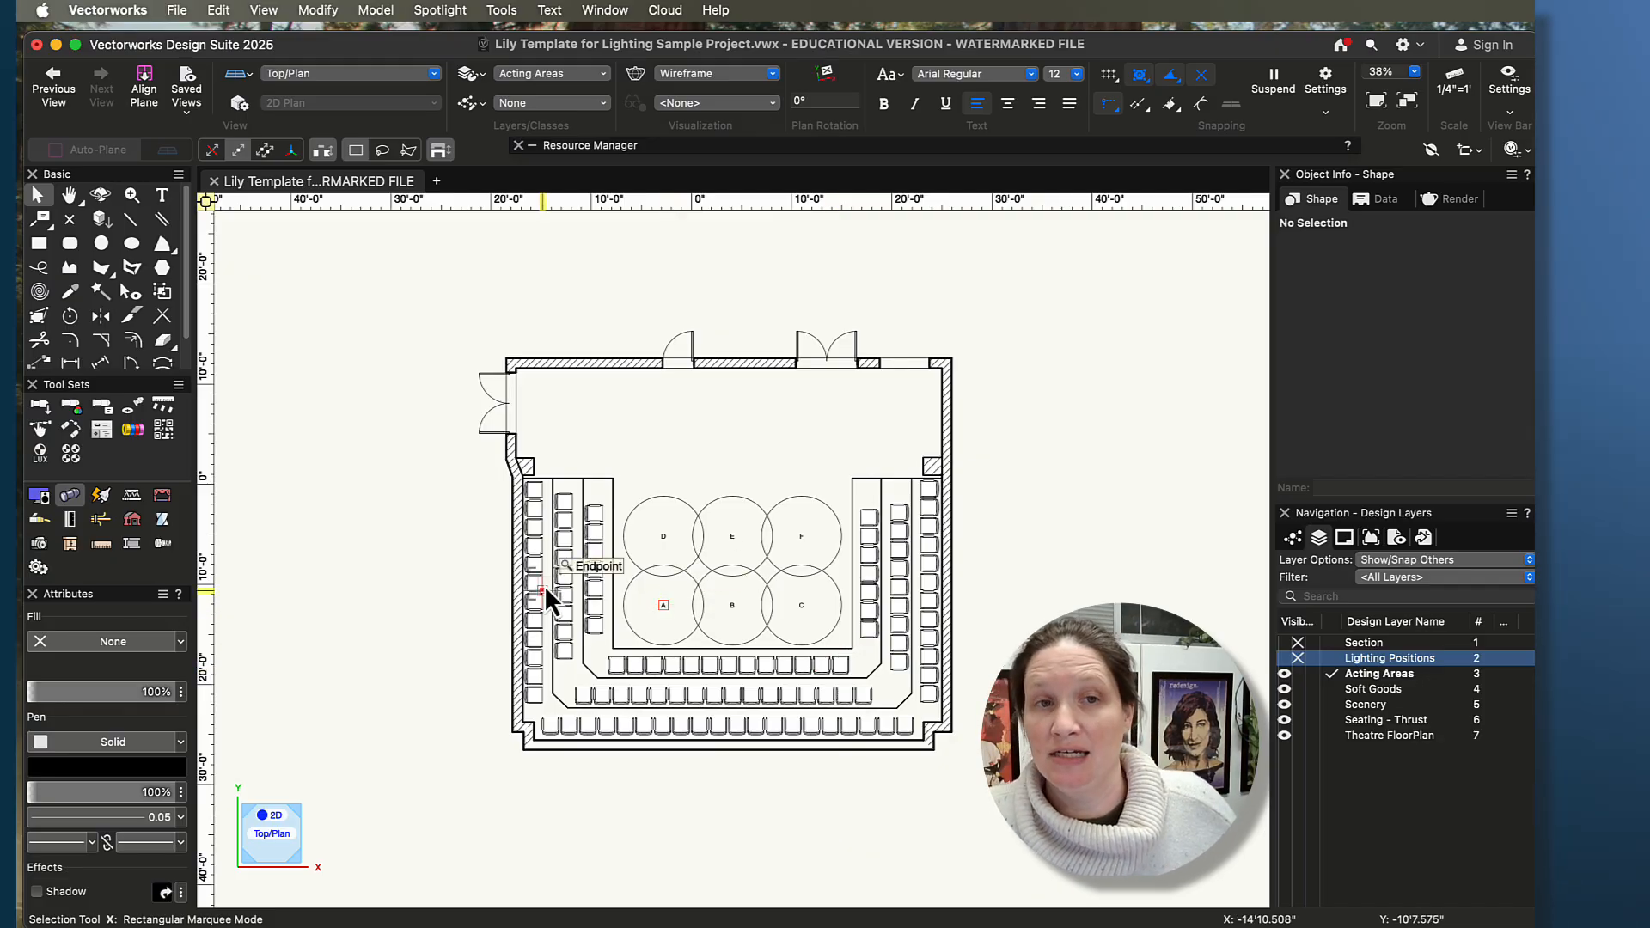
# - Make the Lighting Positions layer visible and set it as the active design layer
pyautogui.click(1283, 658)
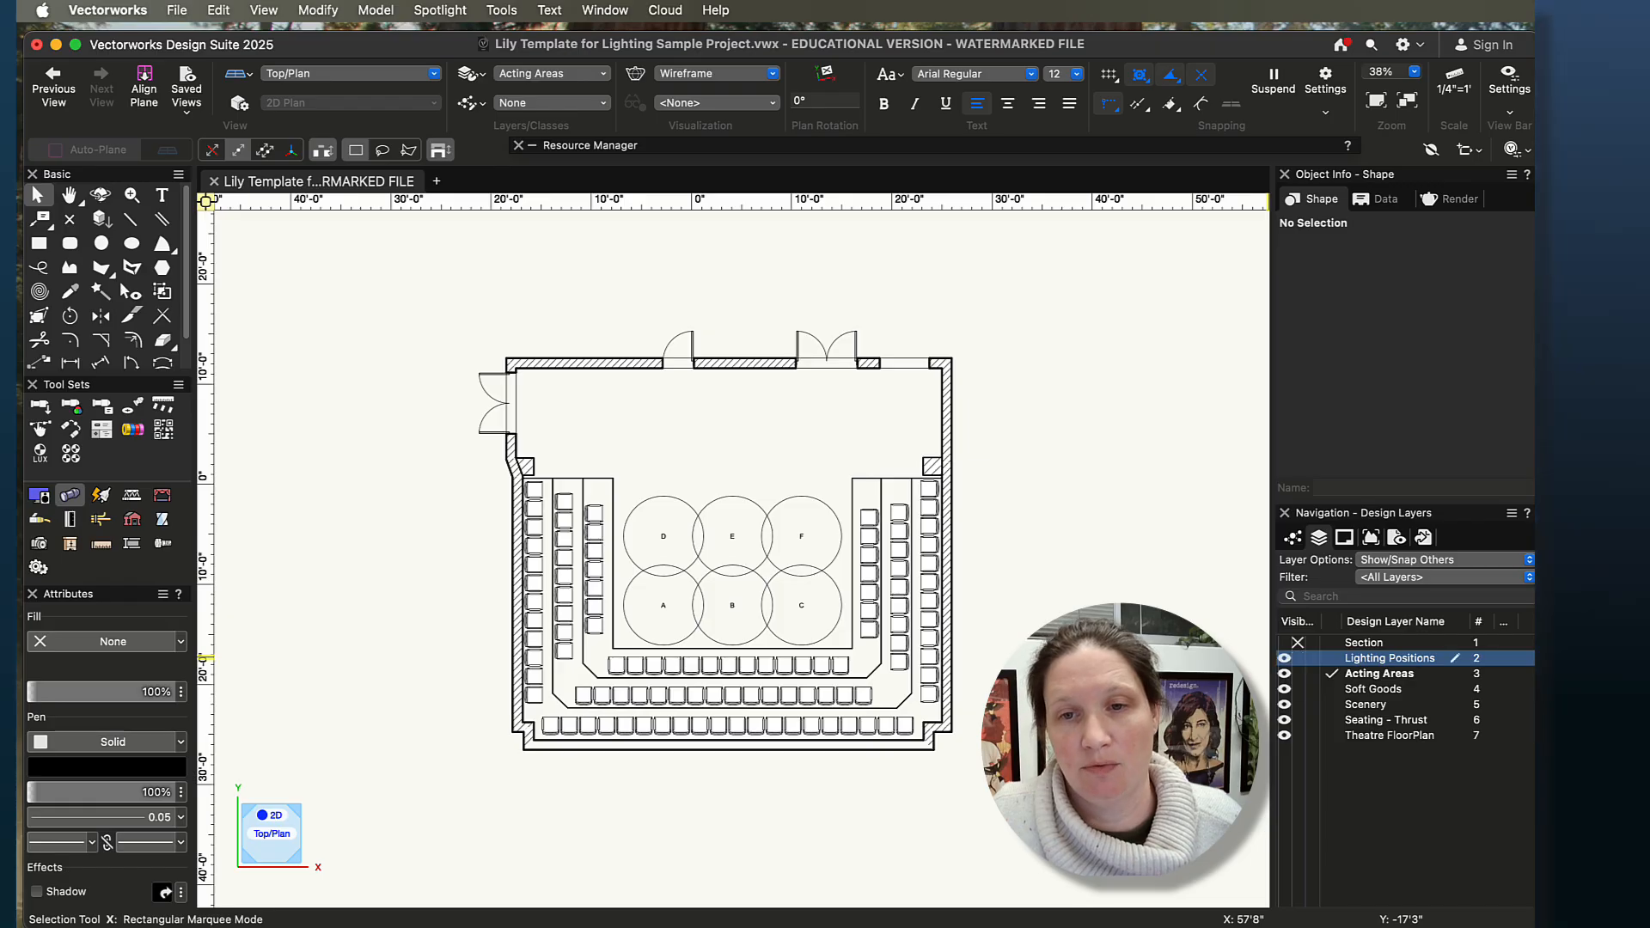
pyautogui.hscroll(-5, 963, 742)
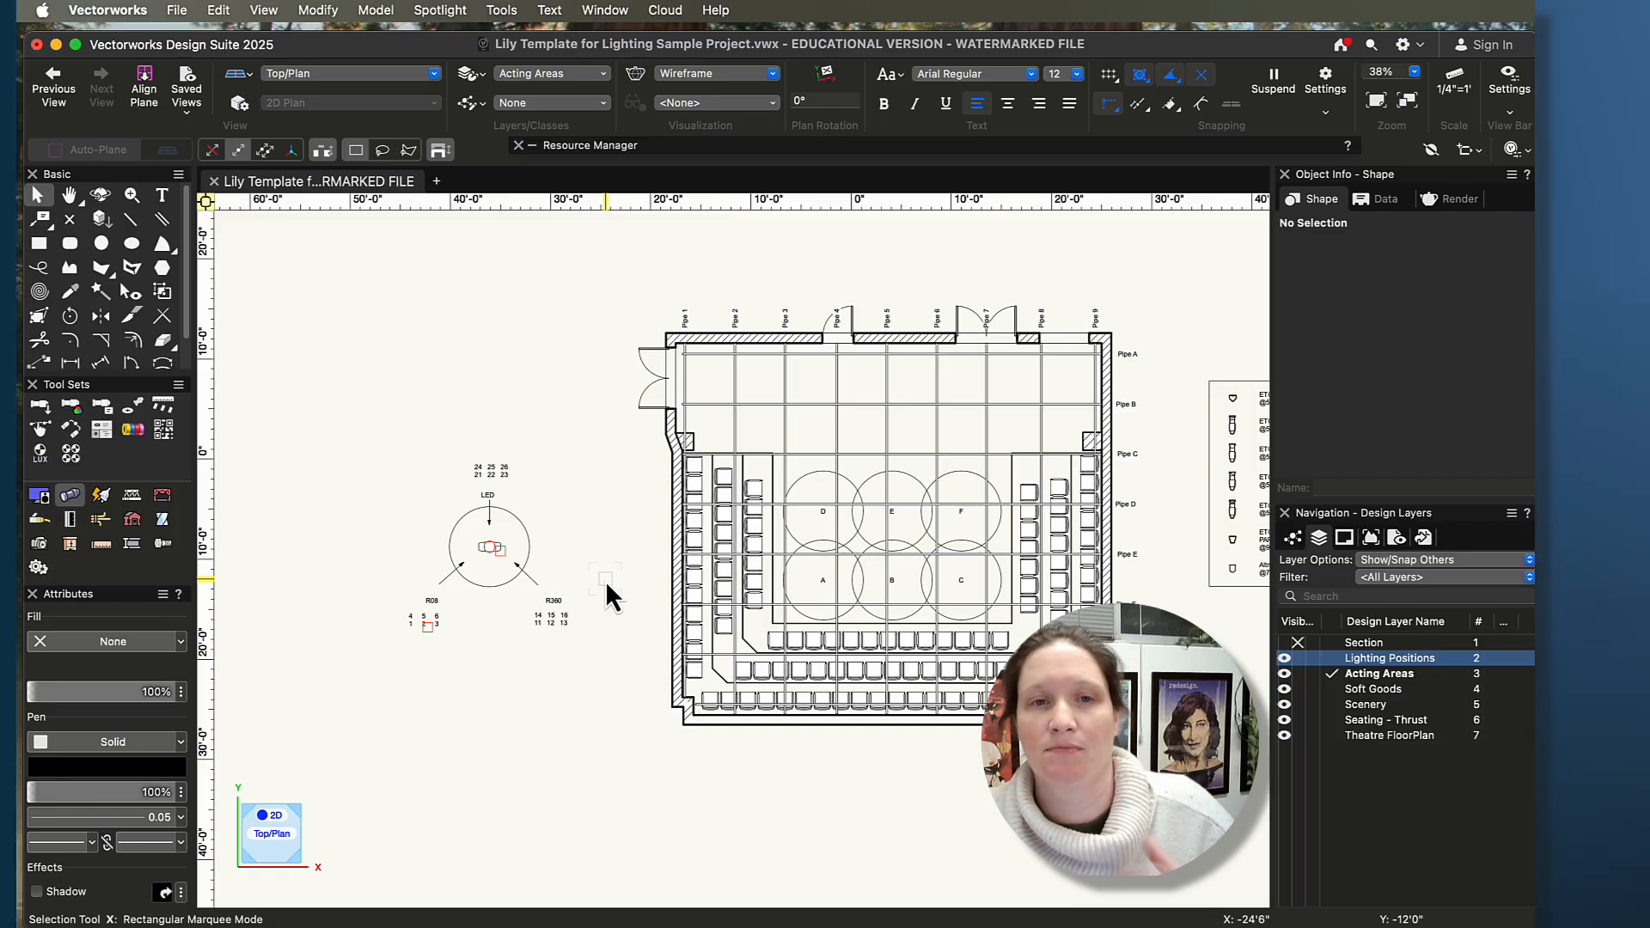
pyautogui.scroll(2, 928, 749)
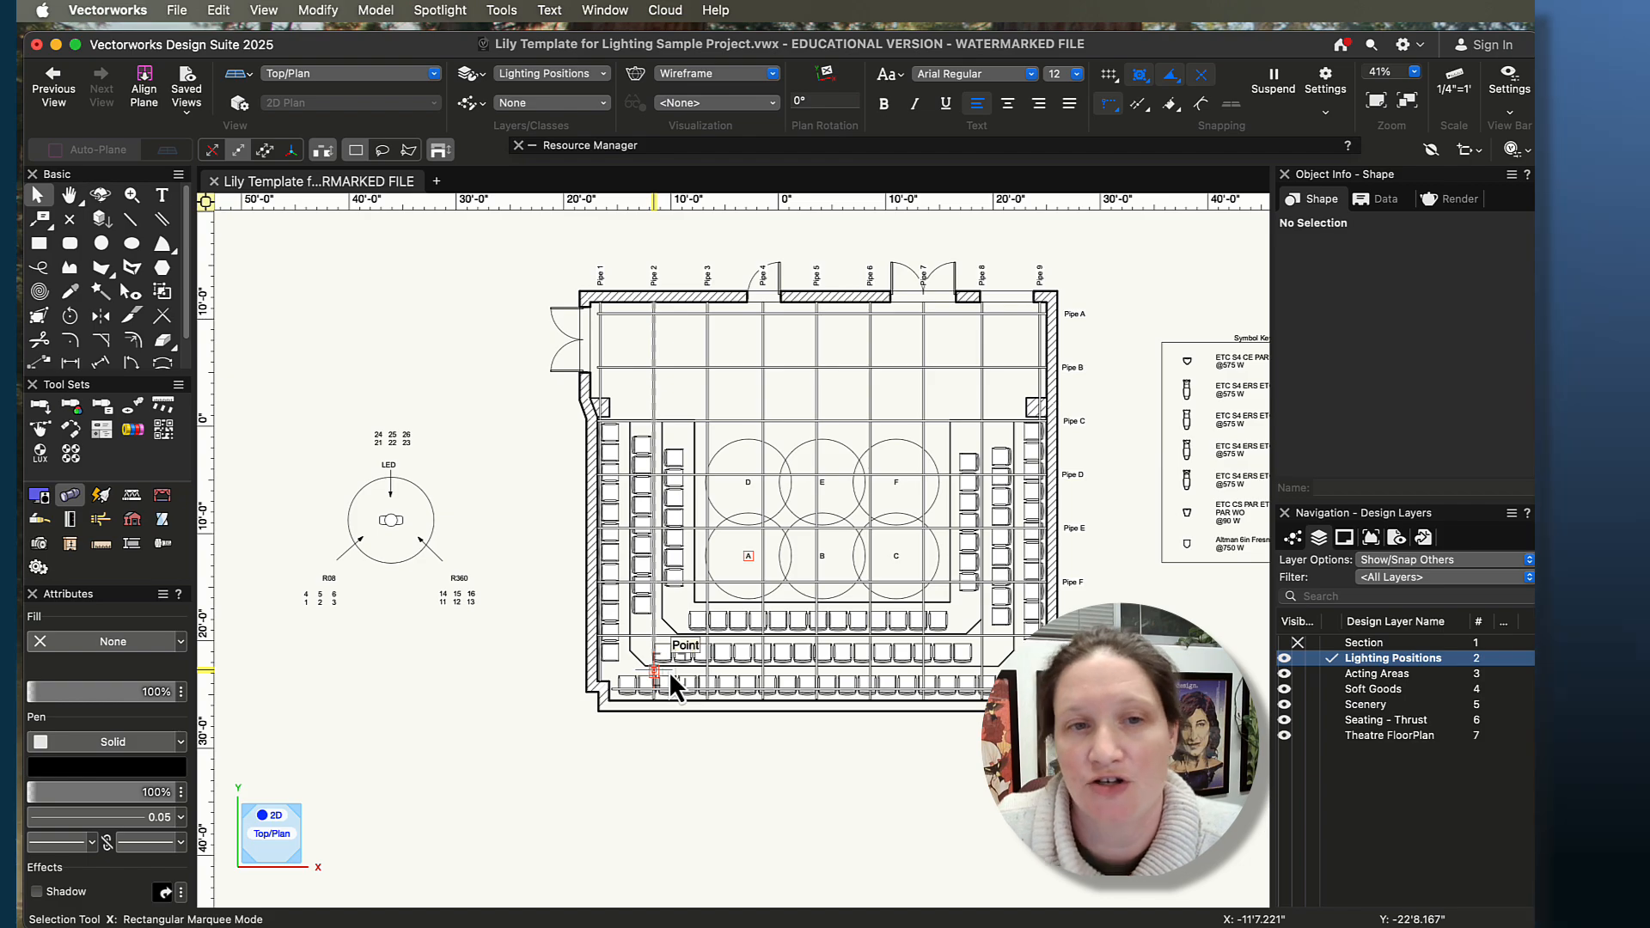
pyautogui.moveTo(1186, 672)
pyautogui.mouseDown(button='middle')
pyautogui.moveTo(1050, 655)
pyautogui.moveTo(1123, 687)
pyautogui.mouseUp(button='middle')
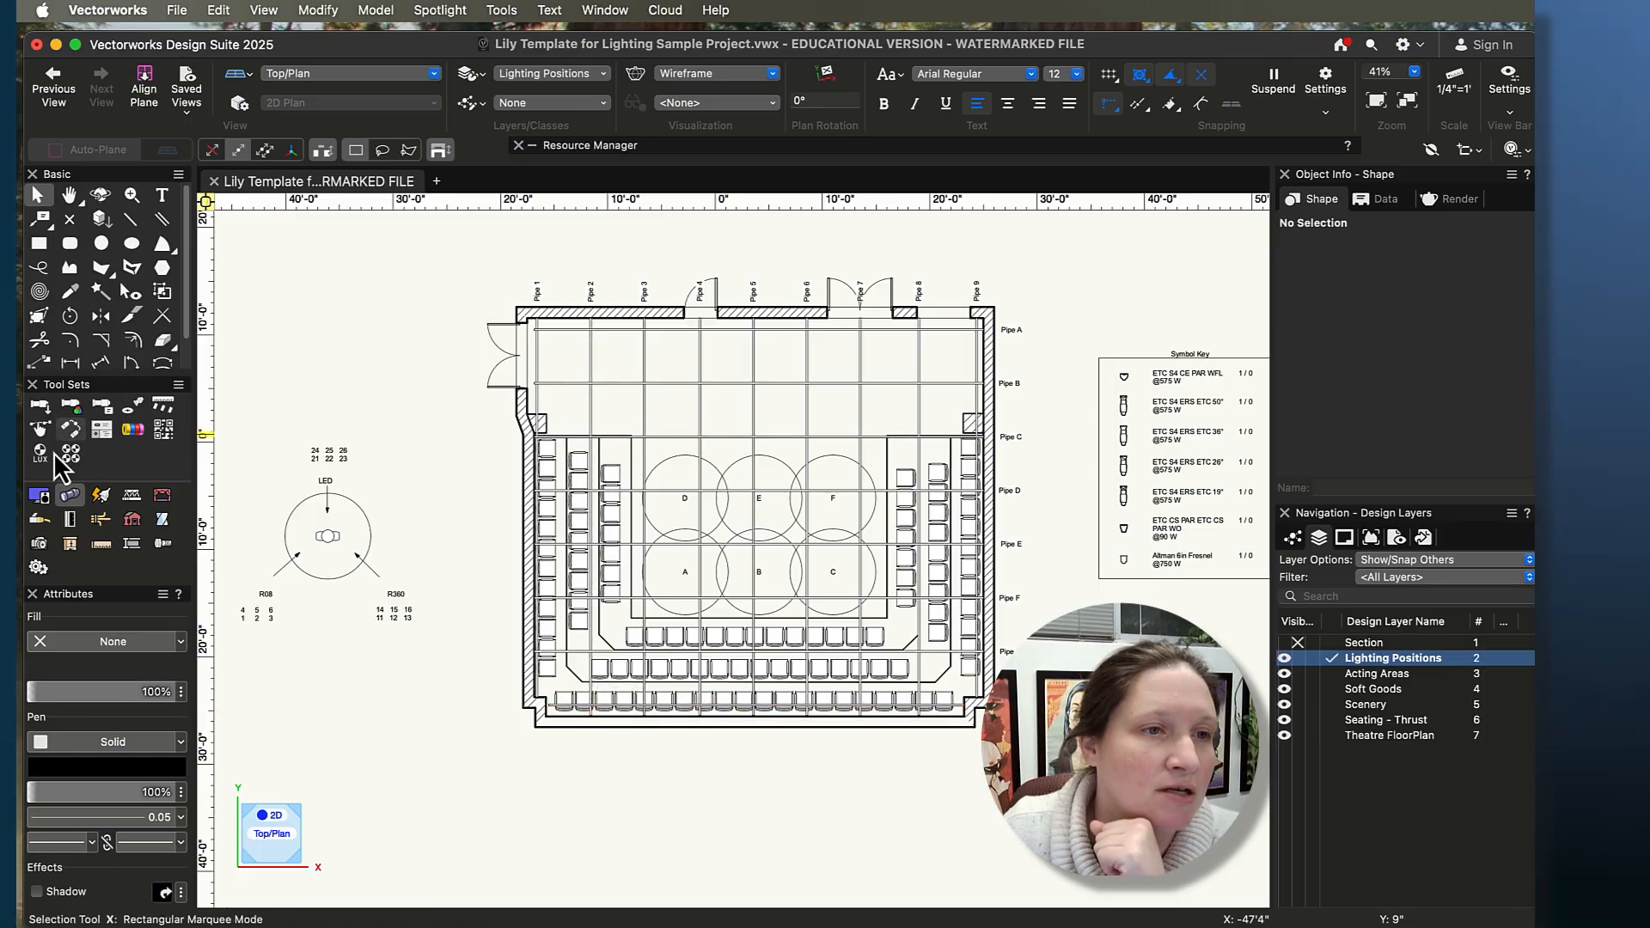
# - Activate the Lighting Device tool and browse the file's Lighting Instruments folder in the Resource Manager
pyautogui.click(38, 408)
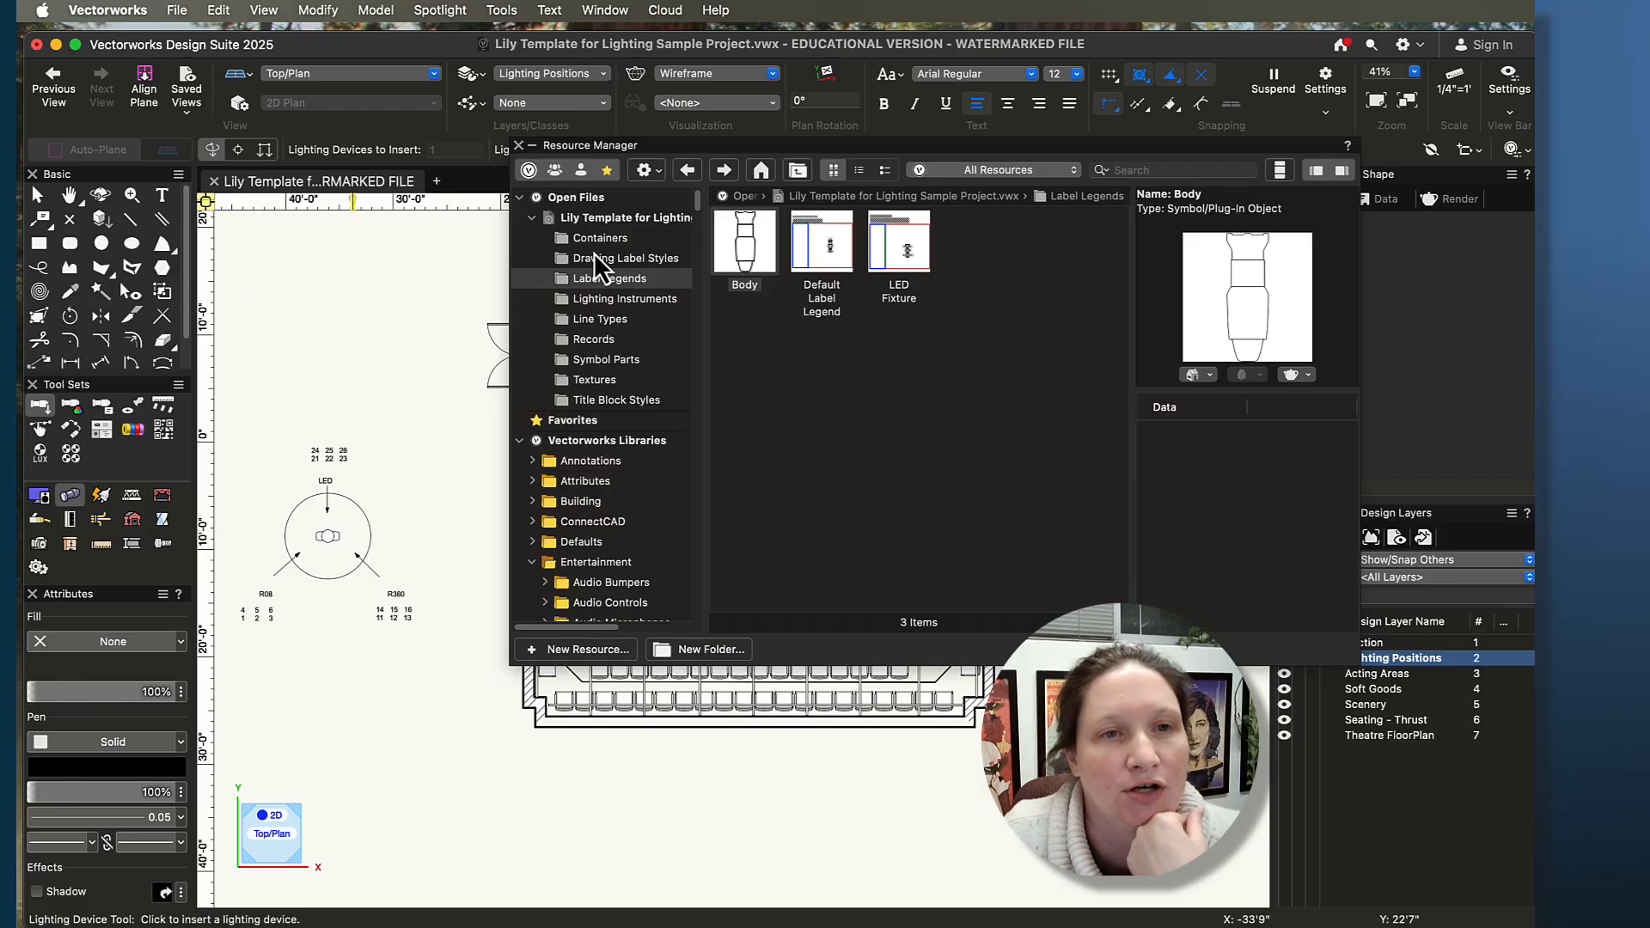
pyautogui.click(623, 300)
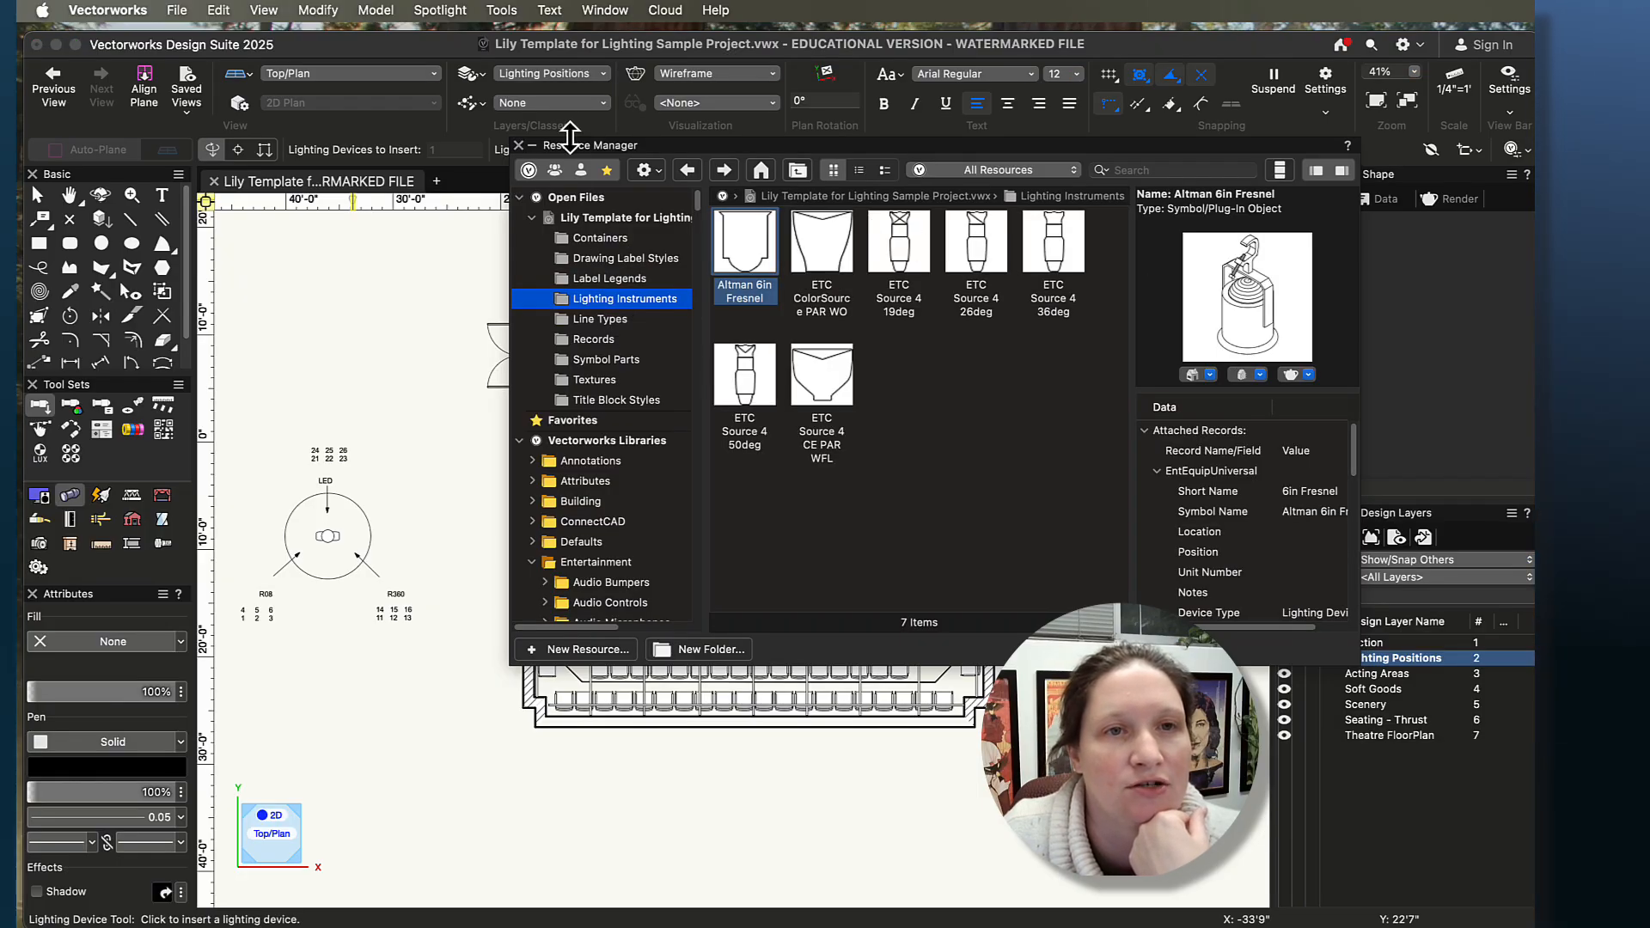
pyautogui.moveTo(576, 146)
pyautogui.mouseDown()
pyautogui.moveTo(757, 90)
pyautogui.moveTo(915, 93)
pyautogui.moveTo(835, 93)
pyautogui.mouseUp()
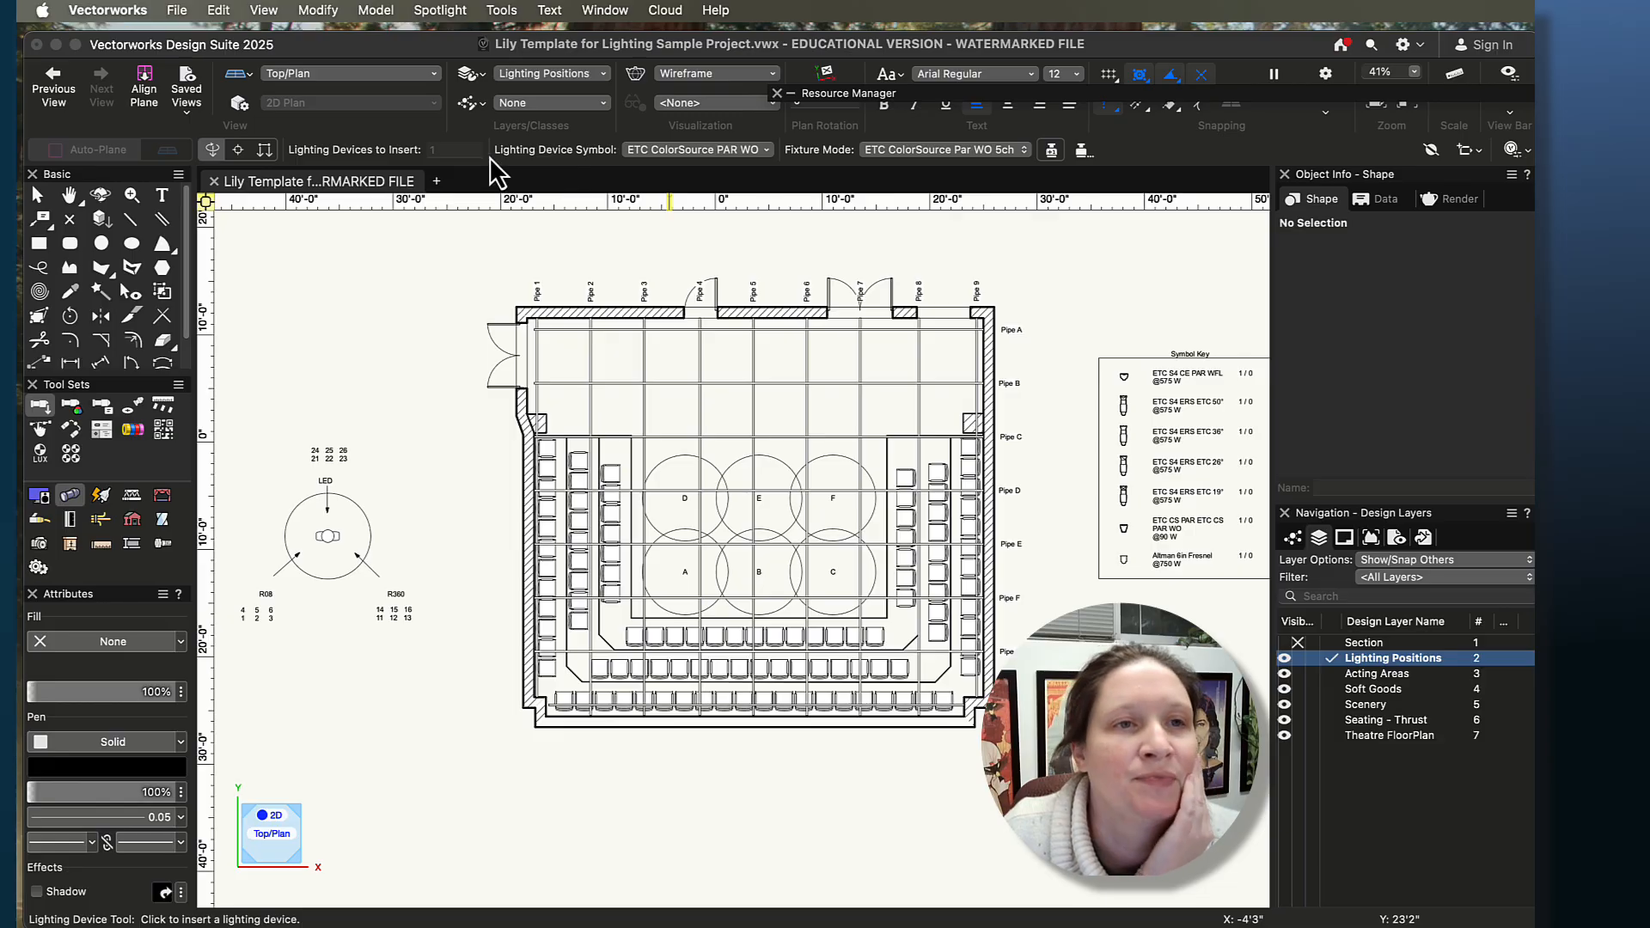
# - Set the lighting device symbol to ETC Source 4 19deg from the open template file
pyautogui.click(679, 150)
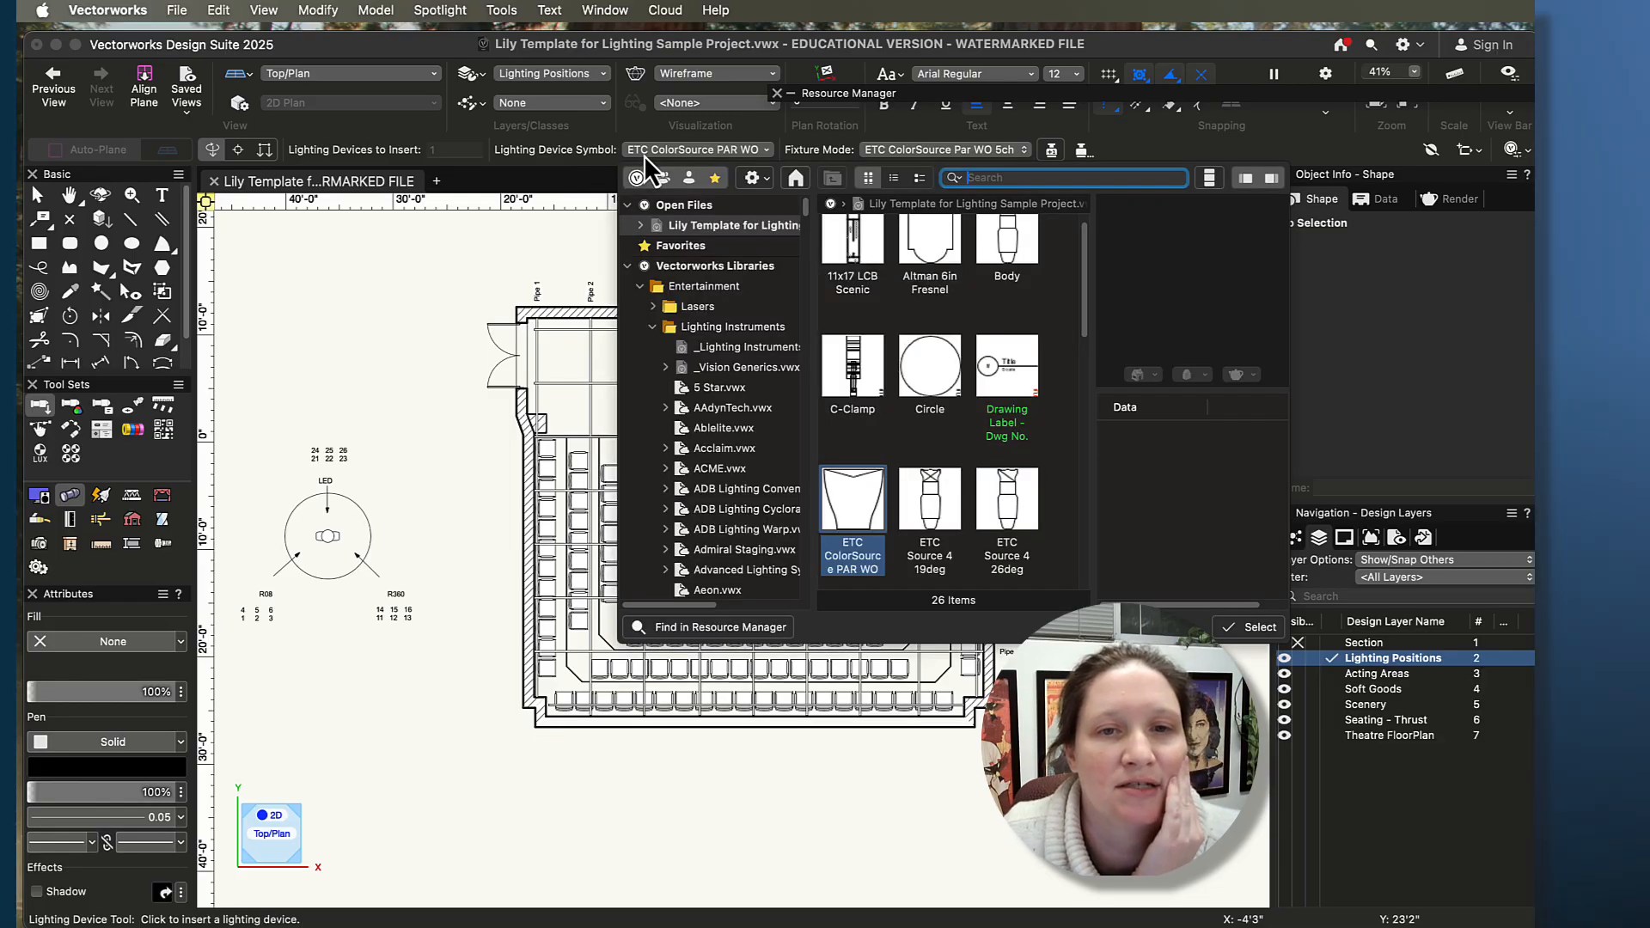
pyautogui.click(718, 227)
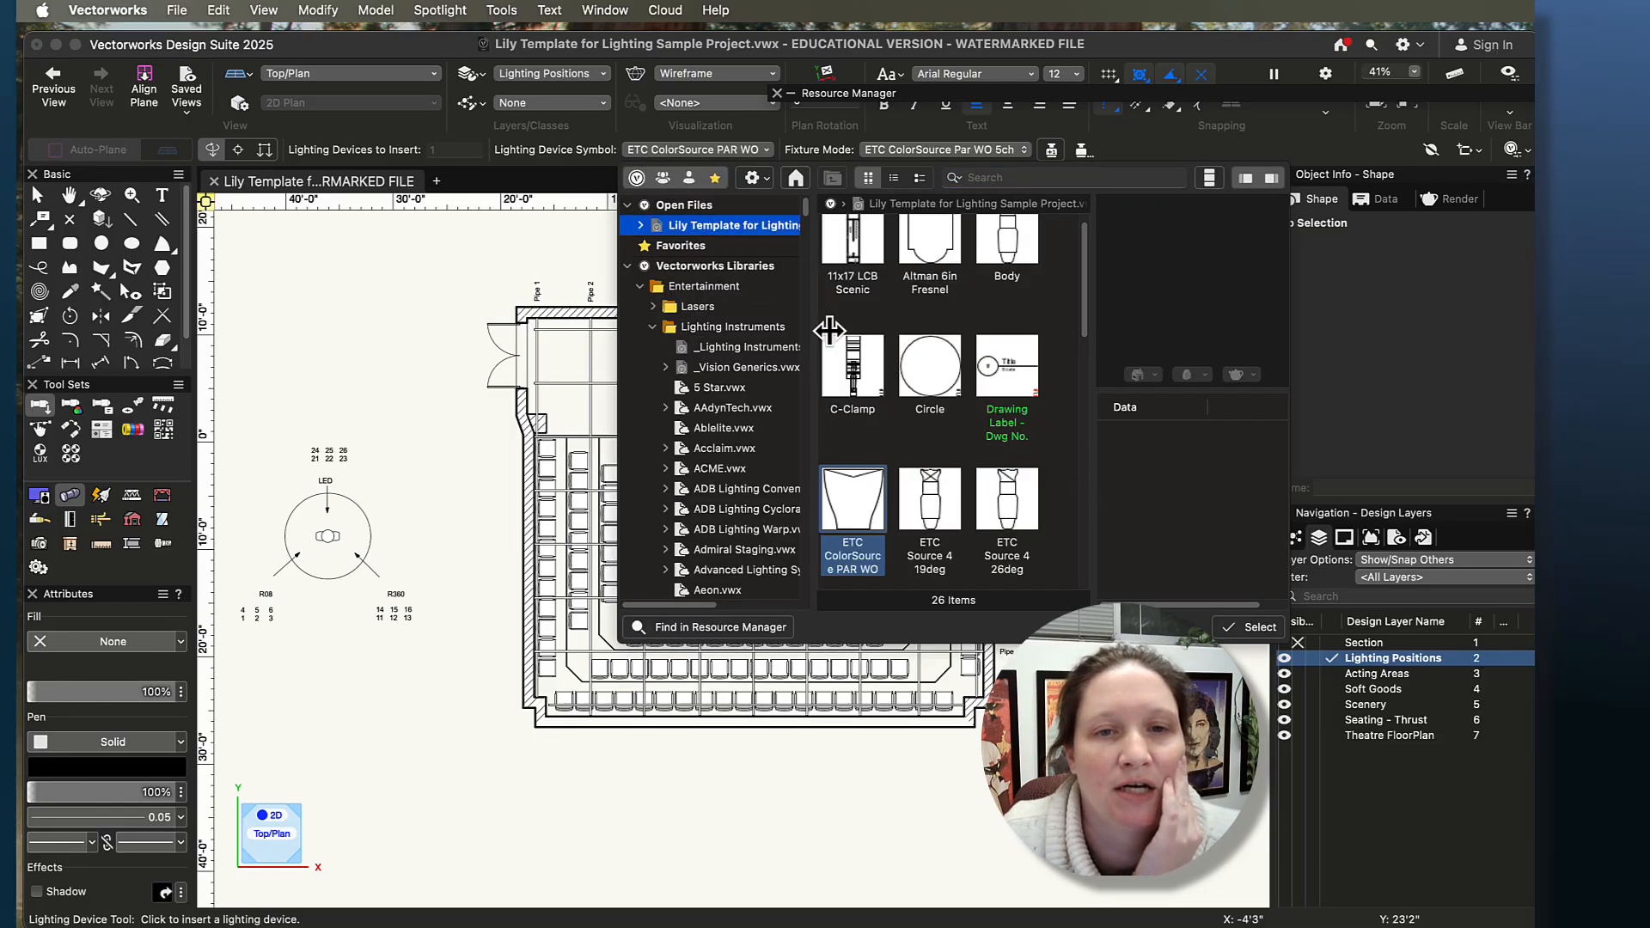
pyautogui.click(931, 507)
pyautogui.doubleClick(955, 507)
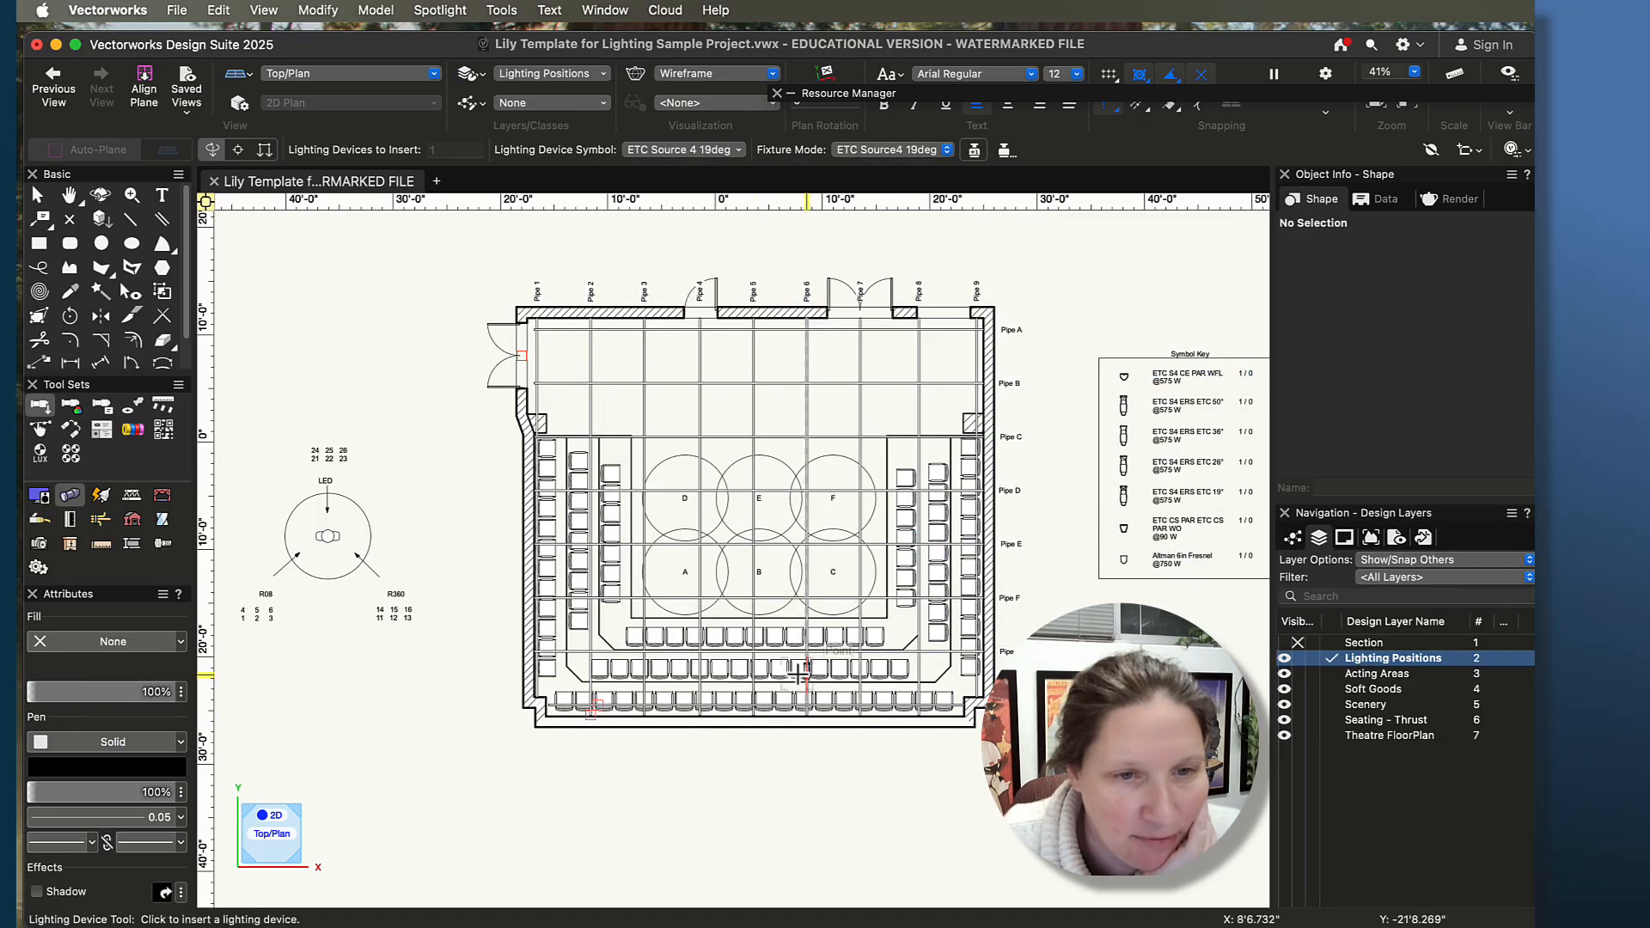
# - Place an ETC Source 4 19deg near Pipe 2 on the horizontal pipe just beyond the stage's front edge, aimed at focus point A
pyautogui.scroll(3, 779, 704)
pyautogui.scroll(-5, 396, 671)
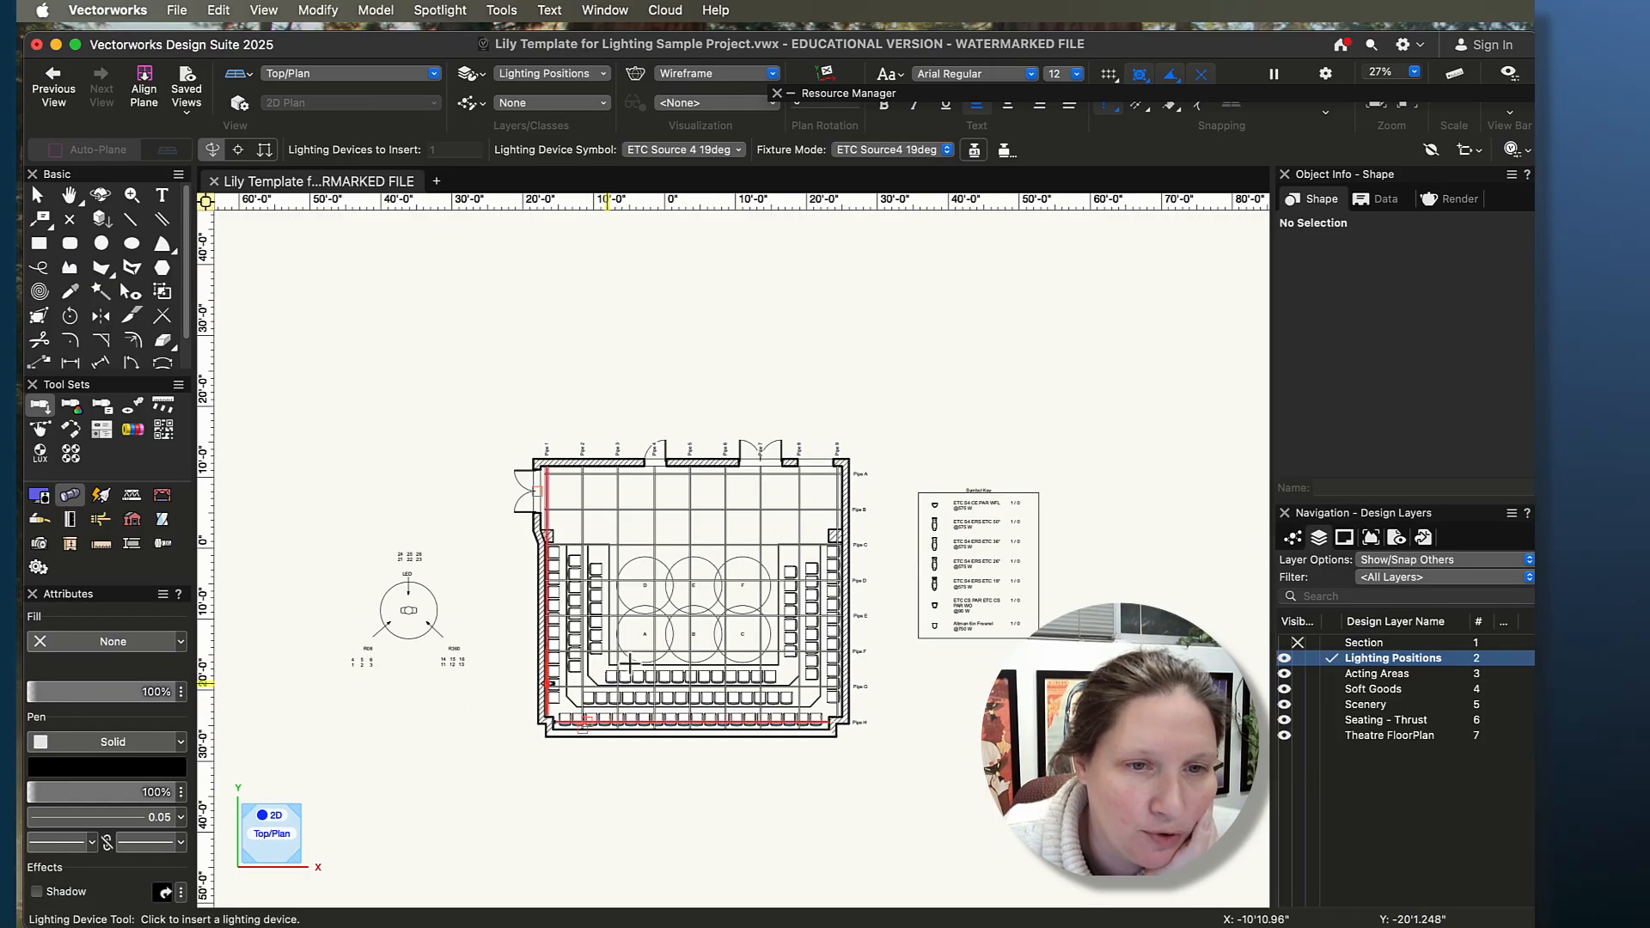
pyautogui.scroll(5, 637, 636)
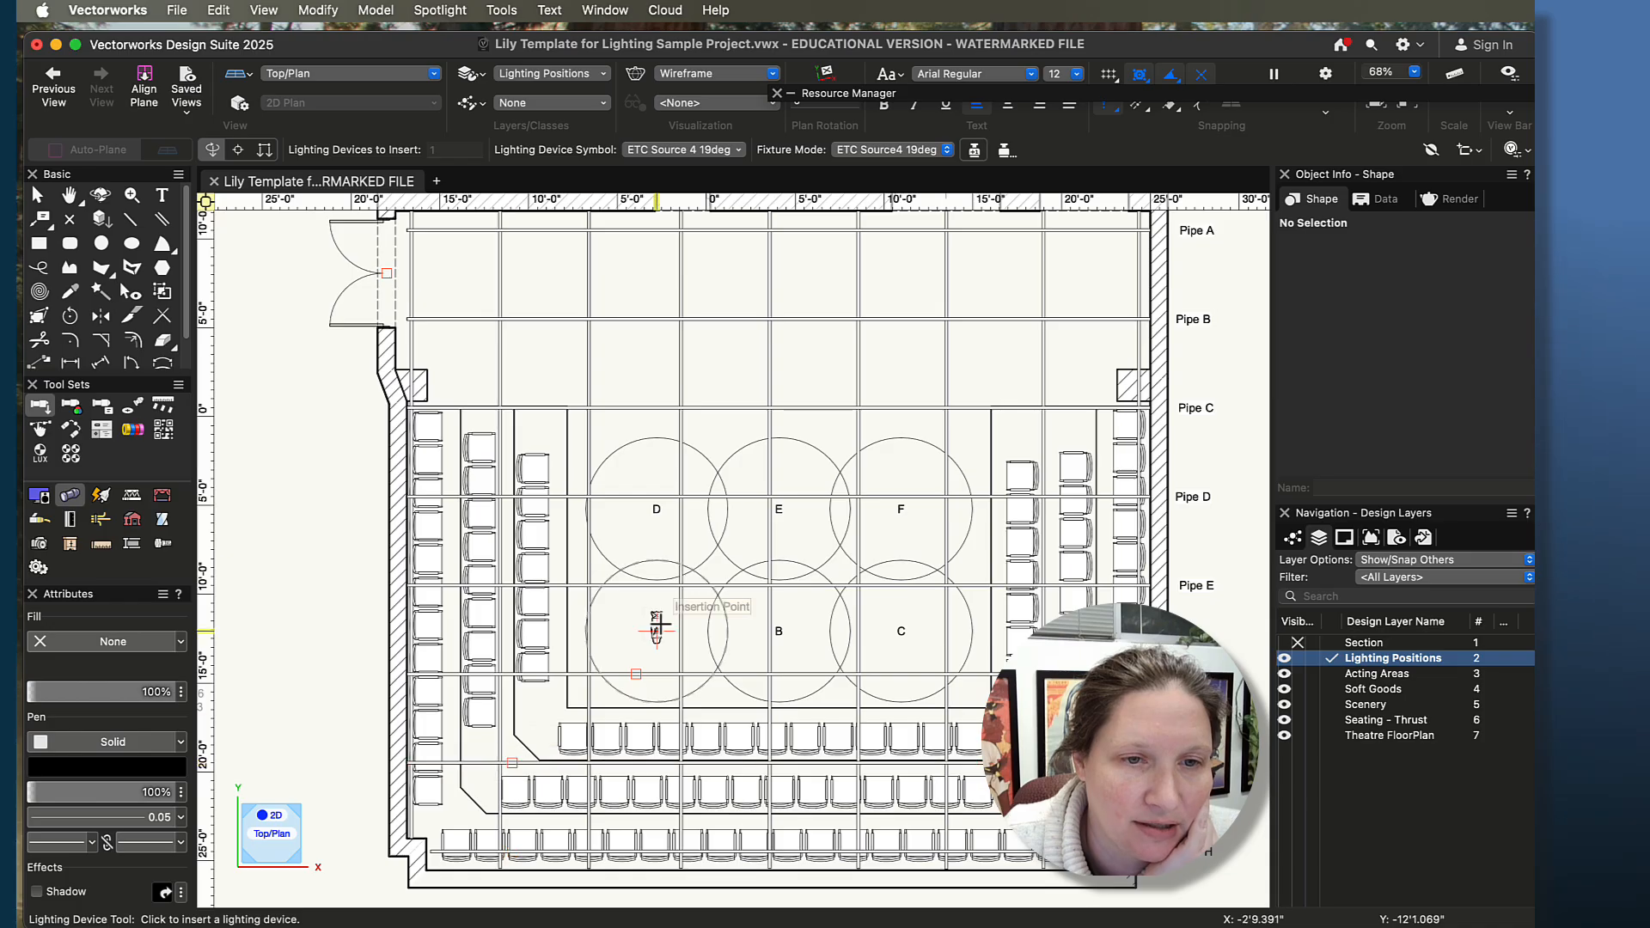
pyautogui.click(516, 764)
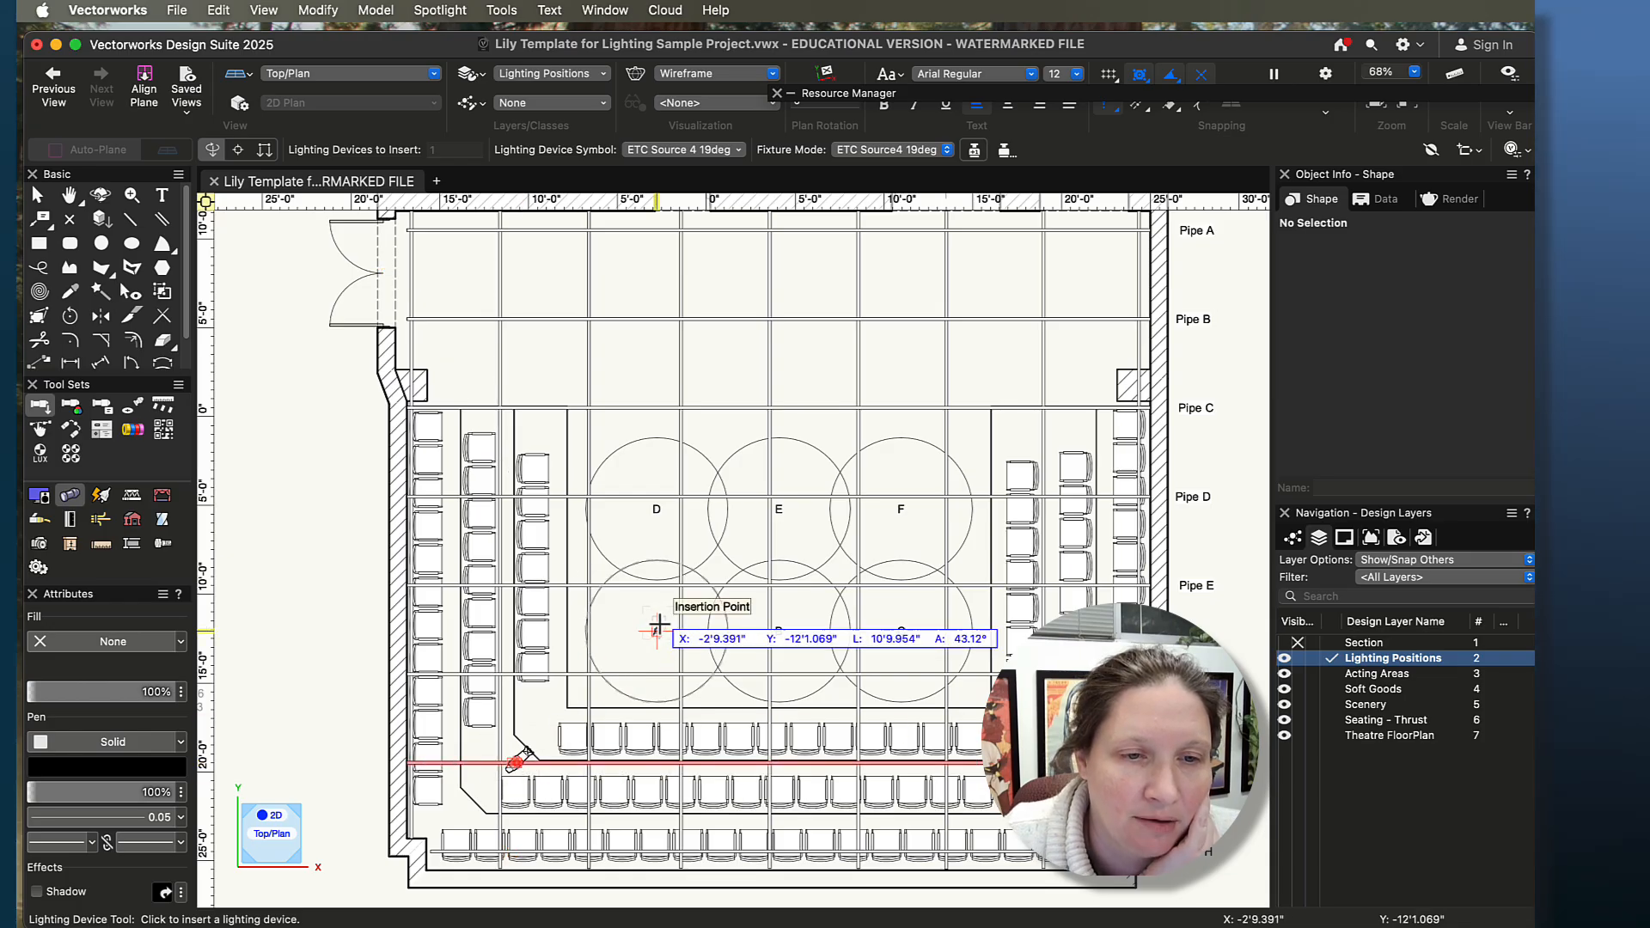
pyautogui.click(657, 628)
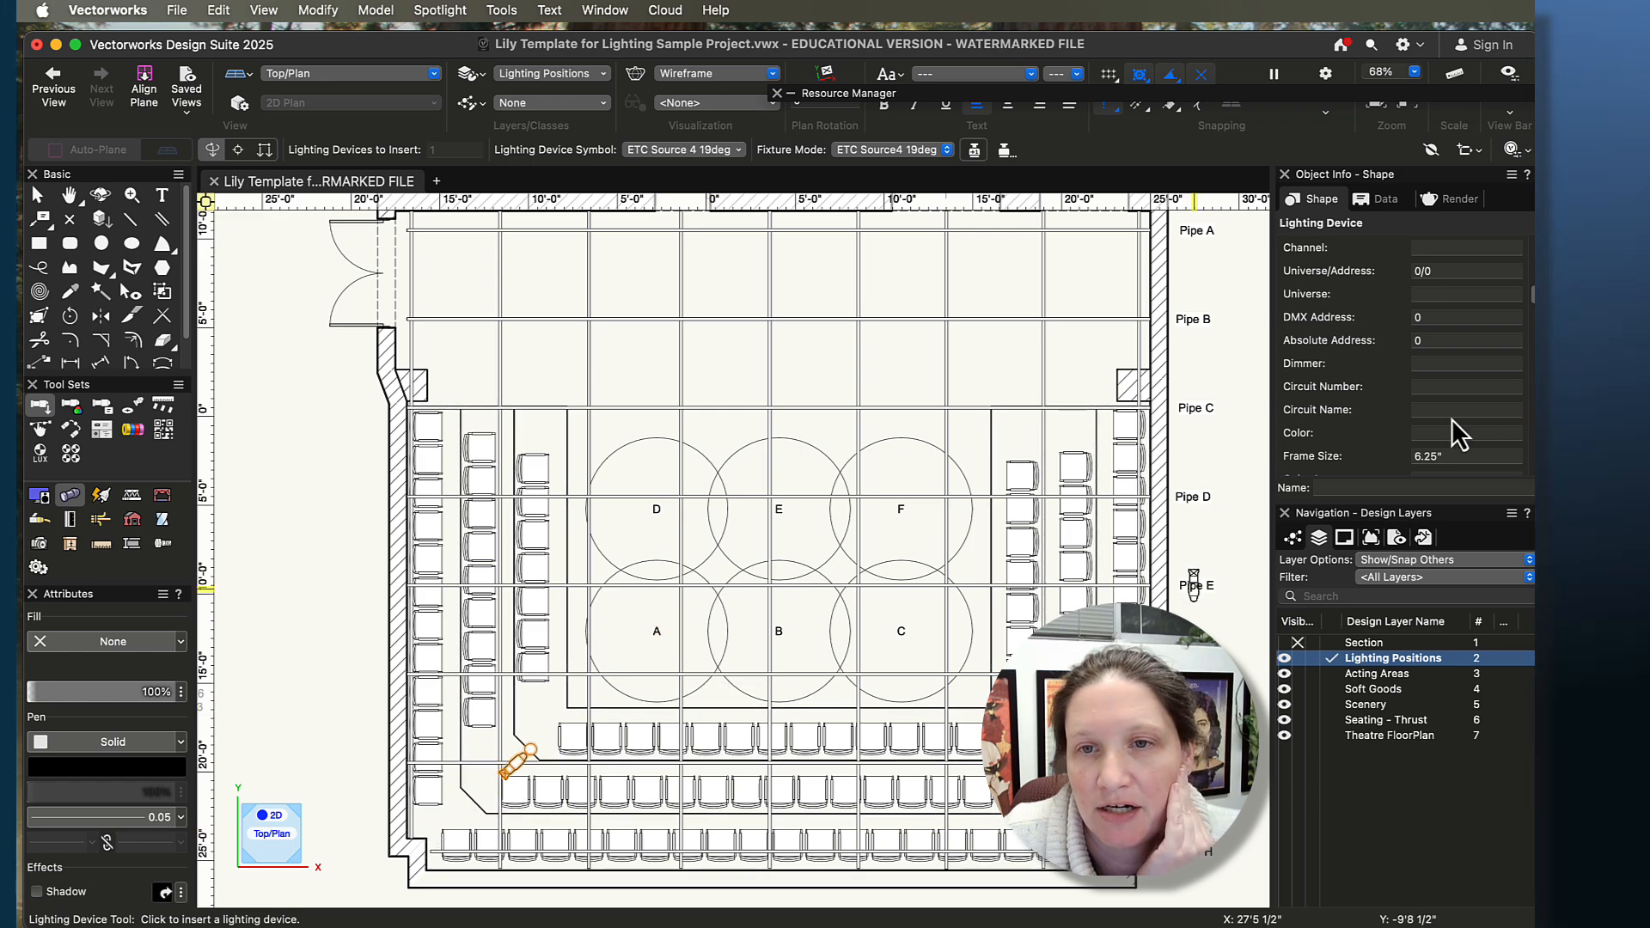
# - Set the placed light's Focus to A and turn on Draw beam for it
pyautogui.scroll(-3, 1381, 404)
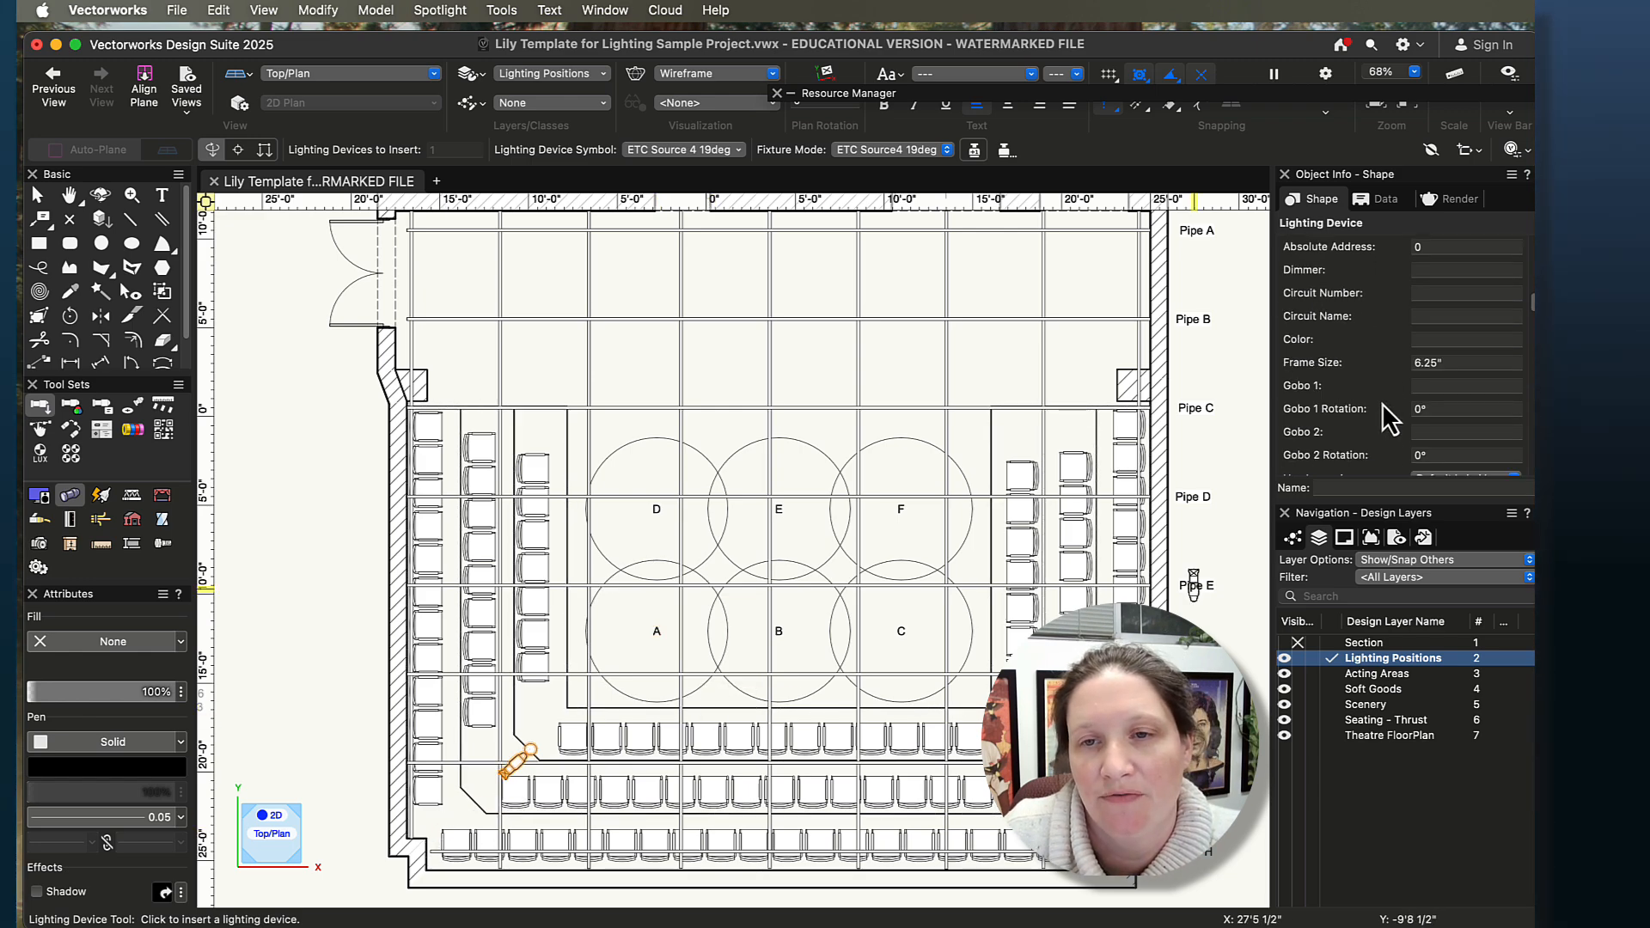
pyautogui.scroll(5, 1373, 429)
pyautogui.scroll(5, 1393, 395)
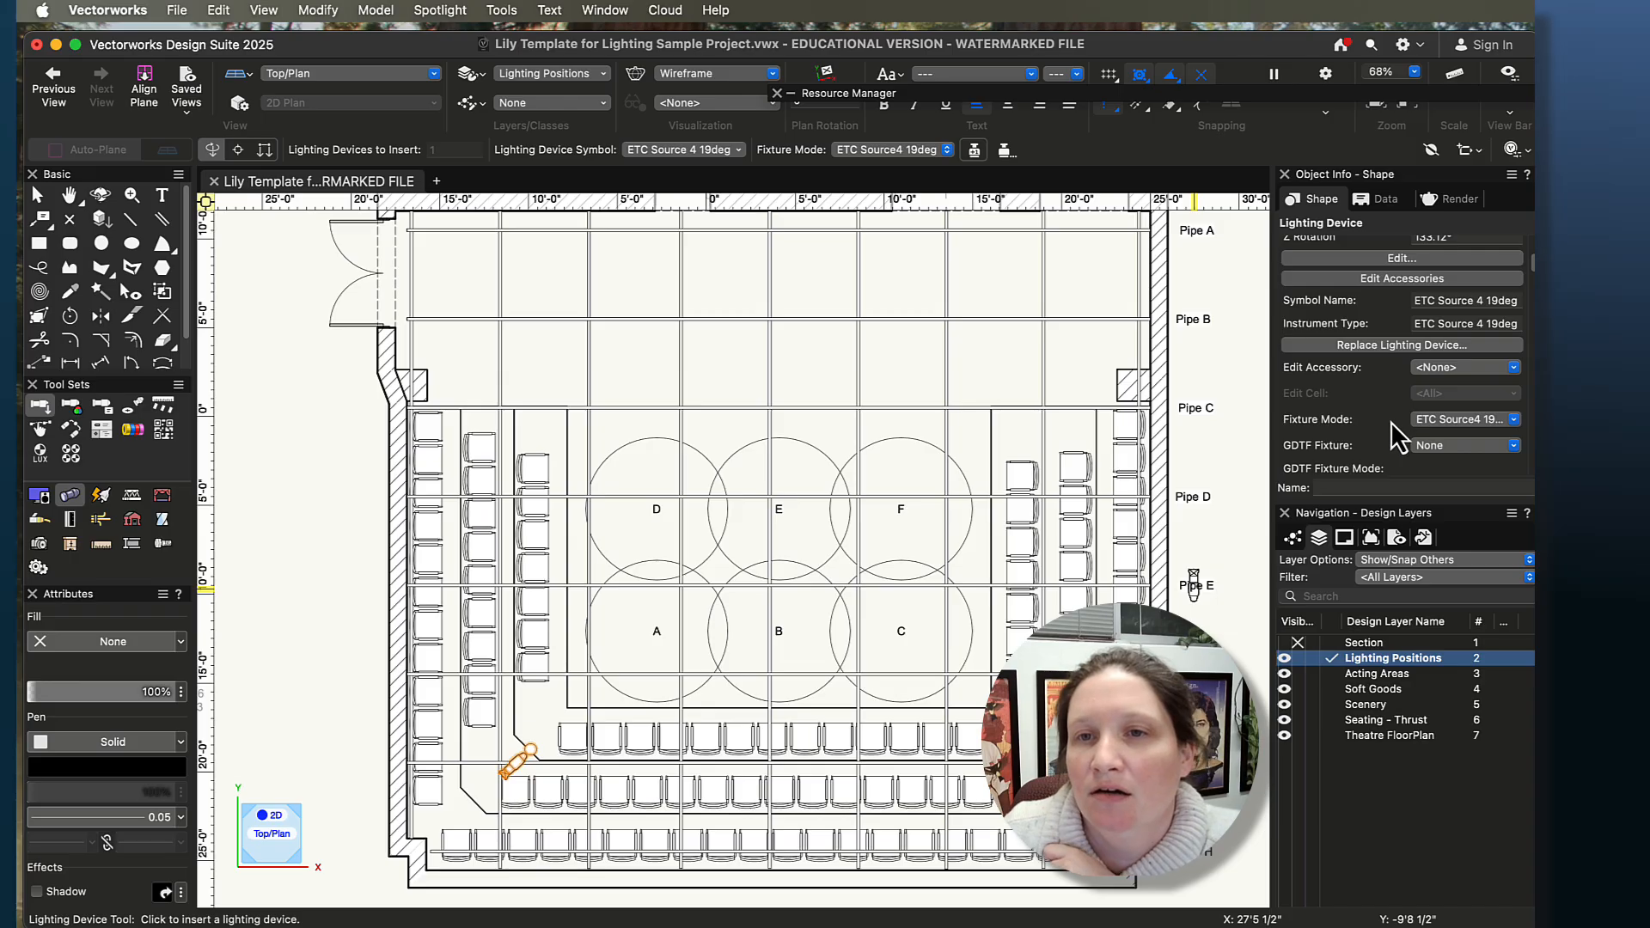
pyautogui.scroll(-5, 1362, 446)
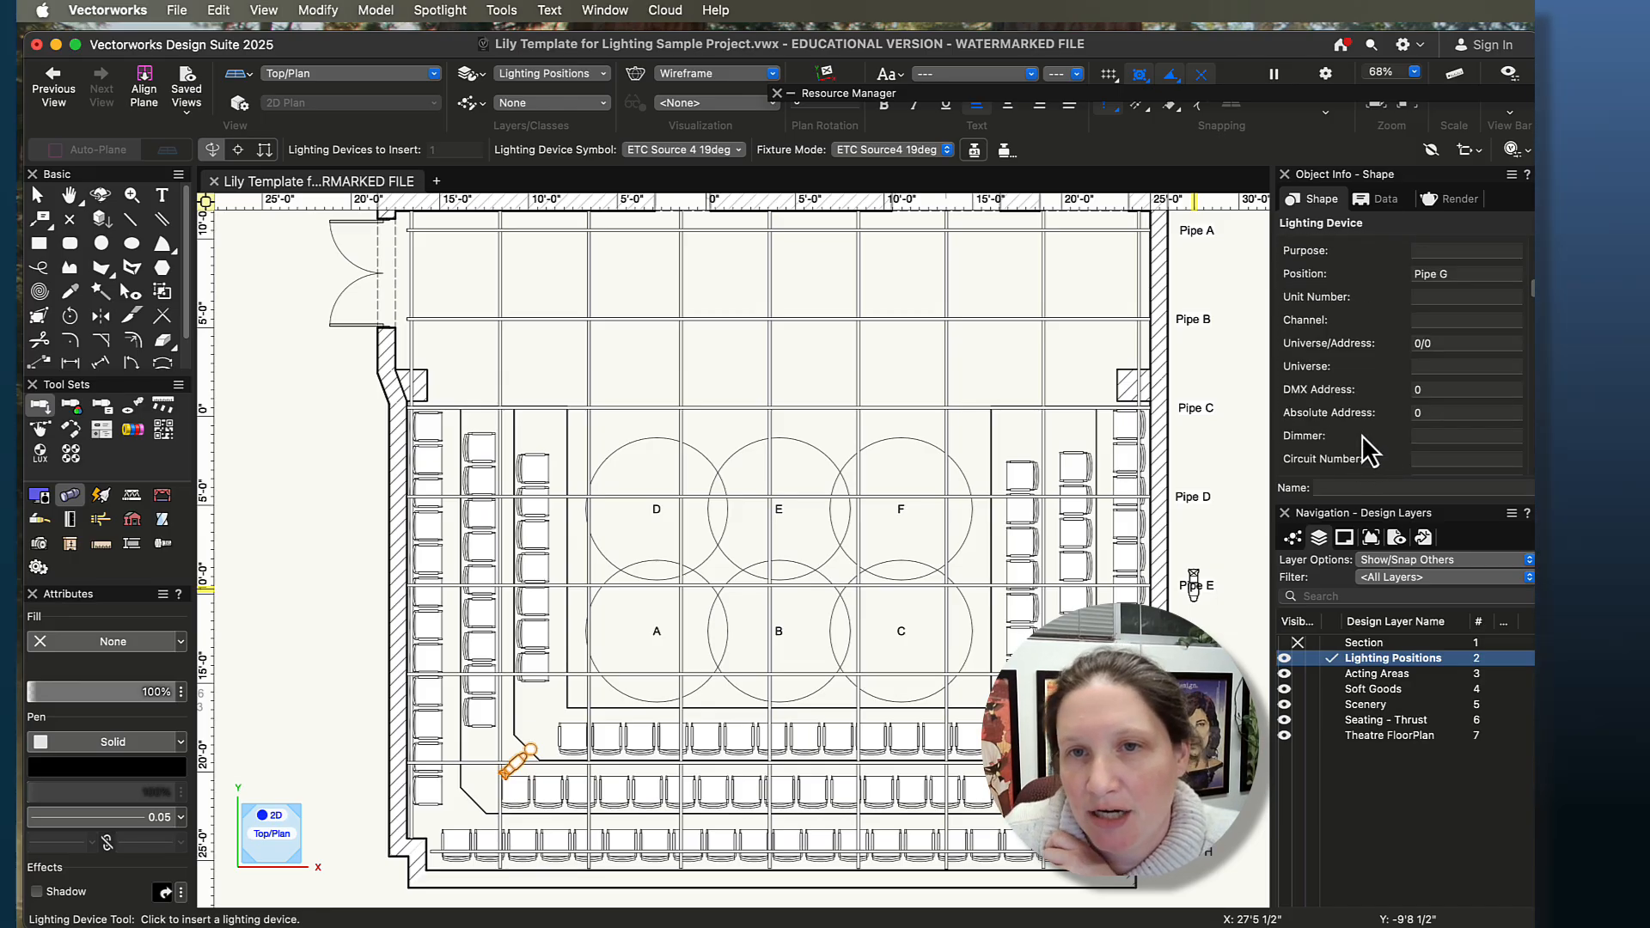
pyautogui.scroll(-3, 1361, 437)
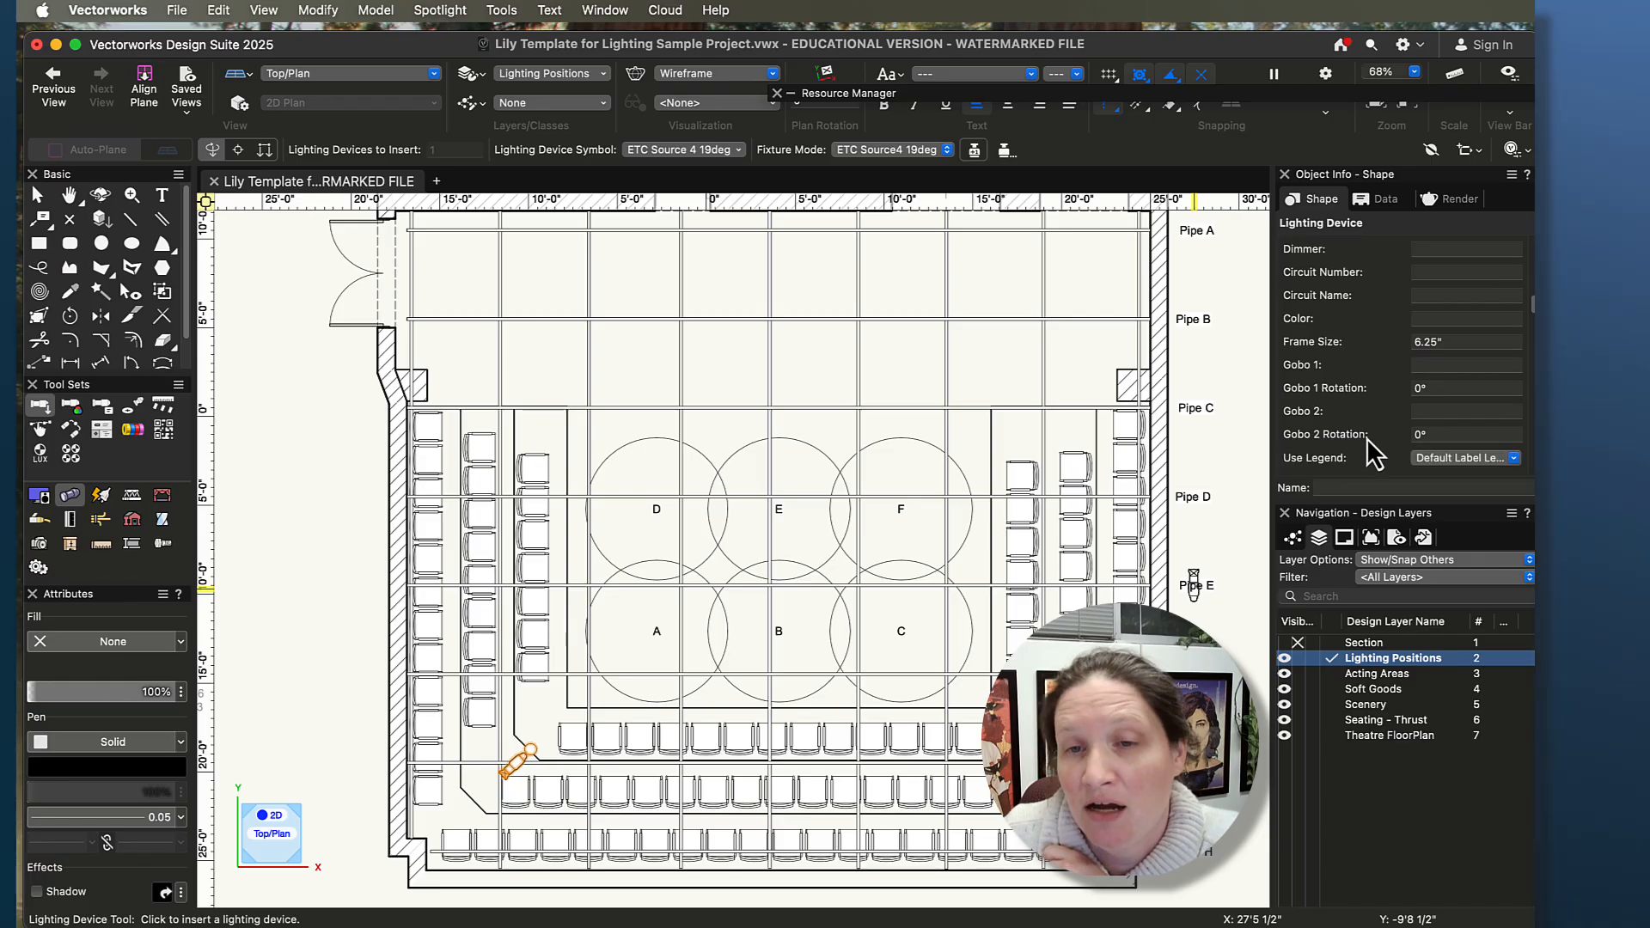
pyautogui.scroll(-8, 1372, 446)
pyautogui.scroll(-8, 1371, 430)
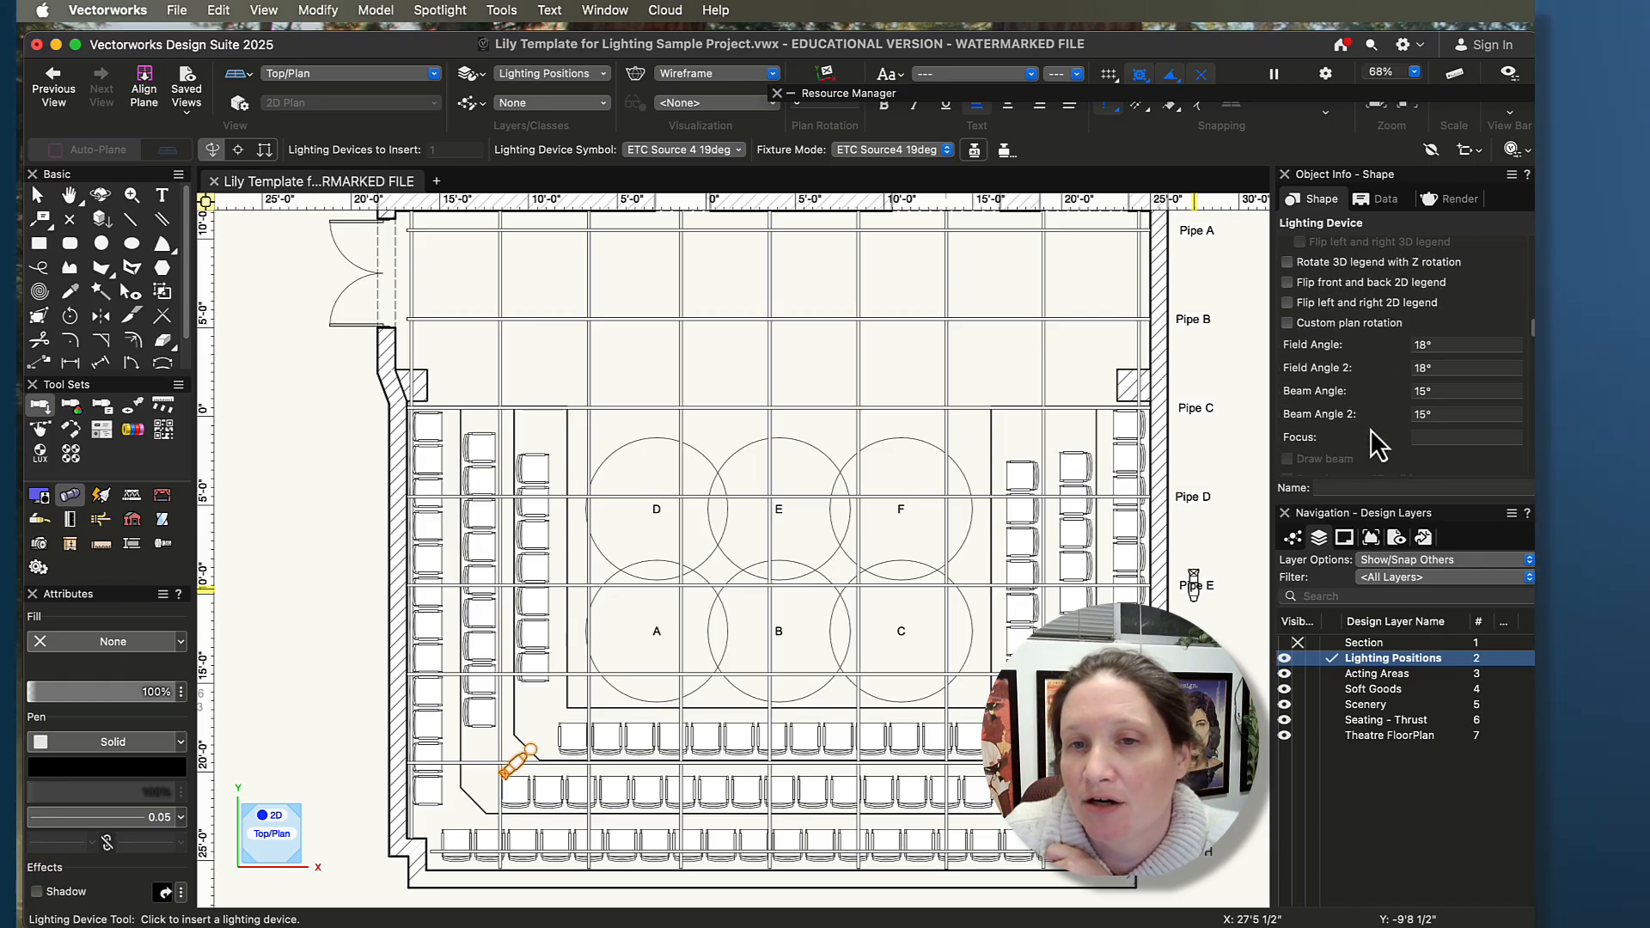
pyautogui.click(1445, 359)
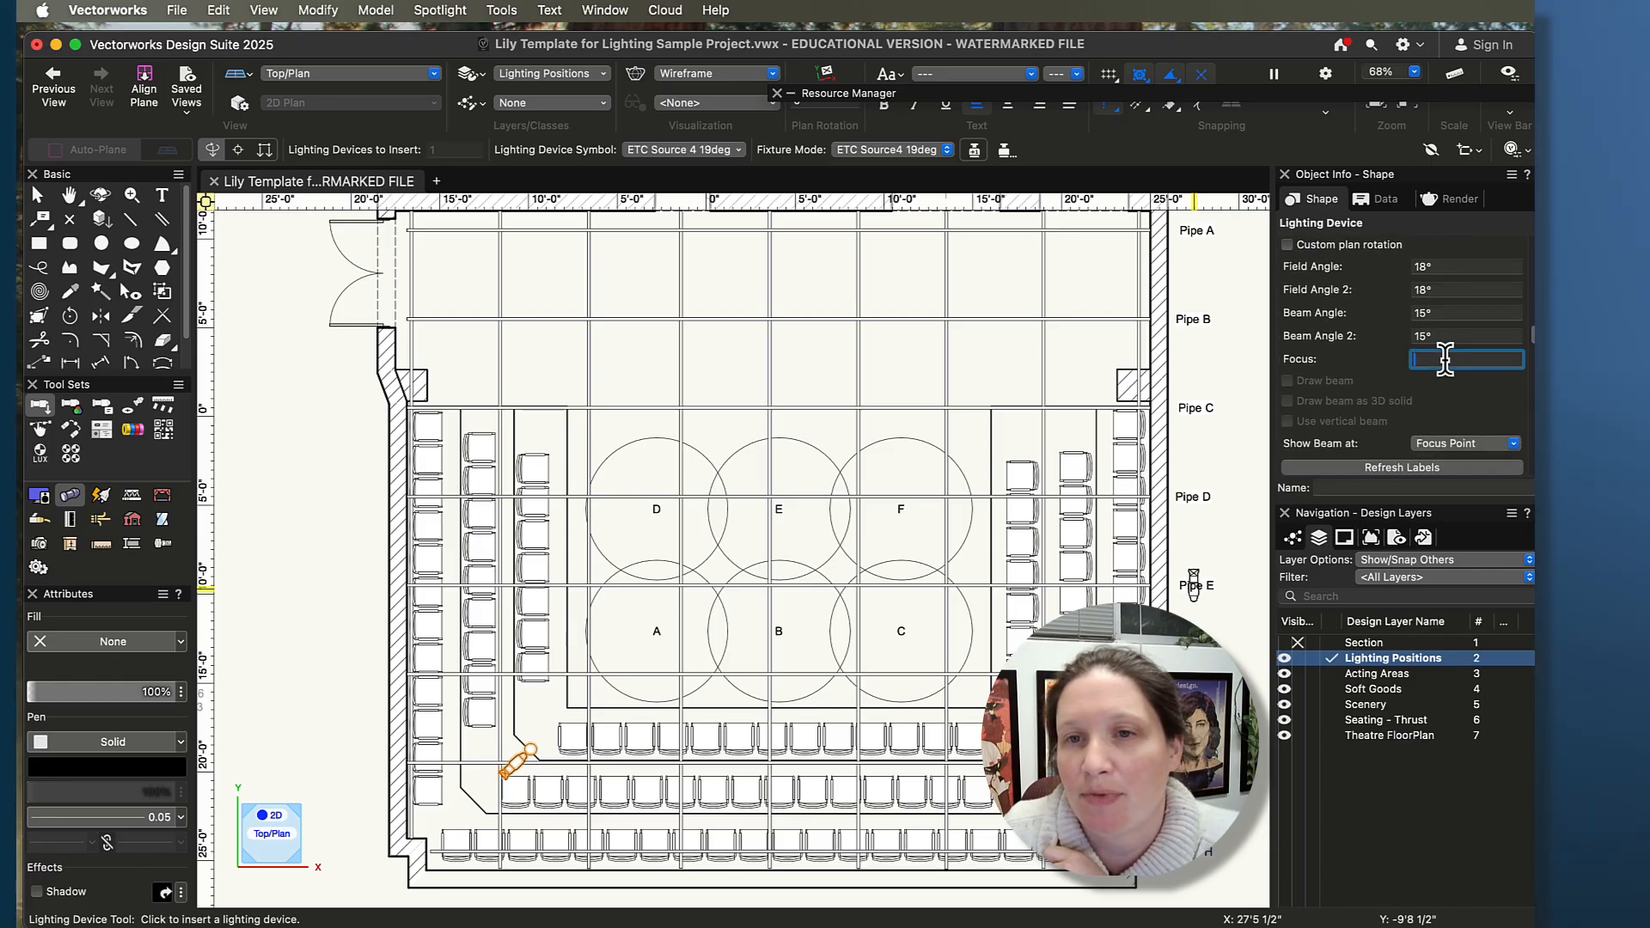
pyautogui.write('A')
pyautogui.press('Return')
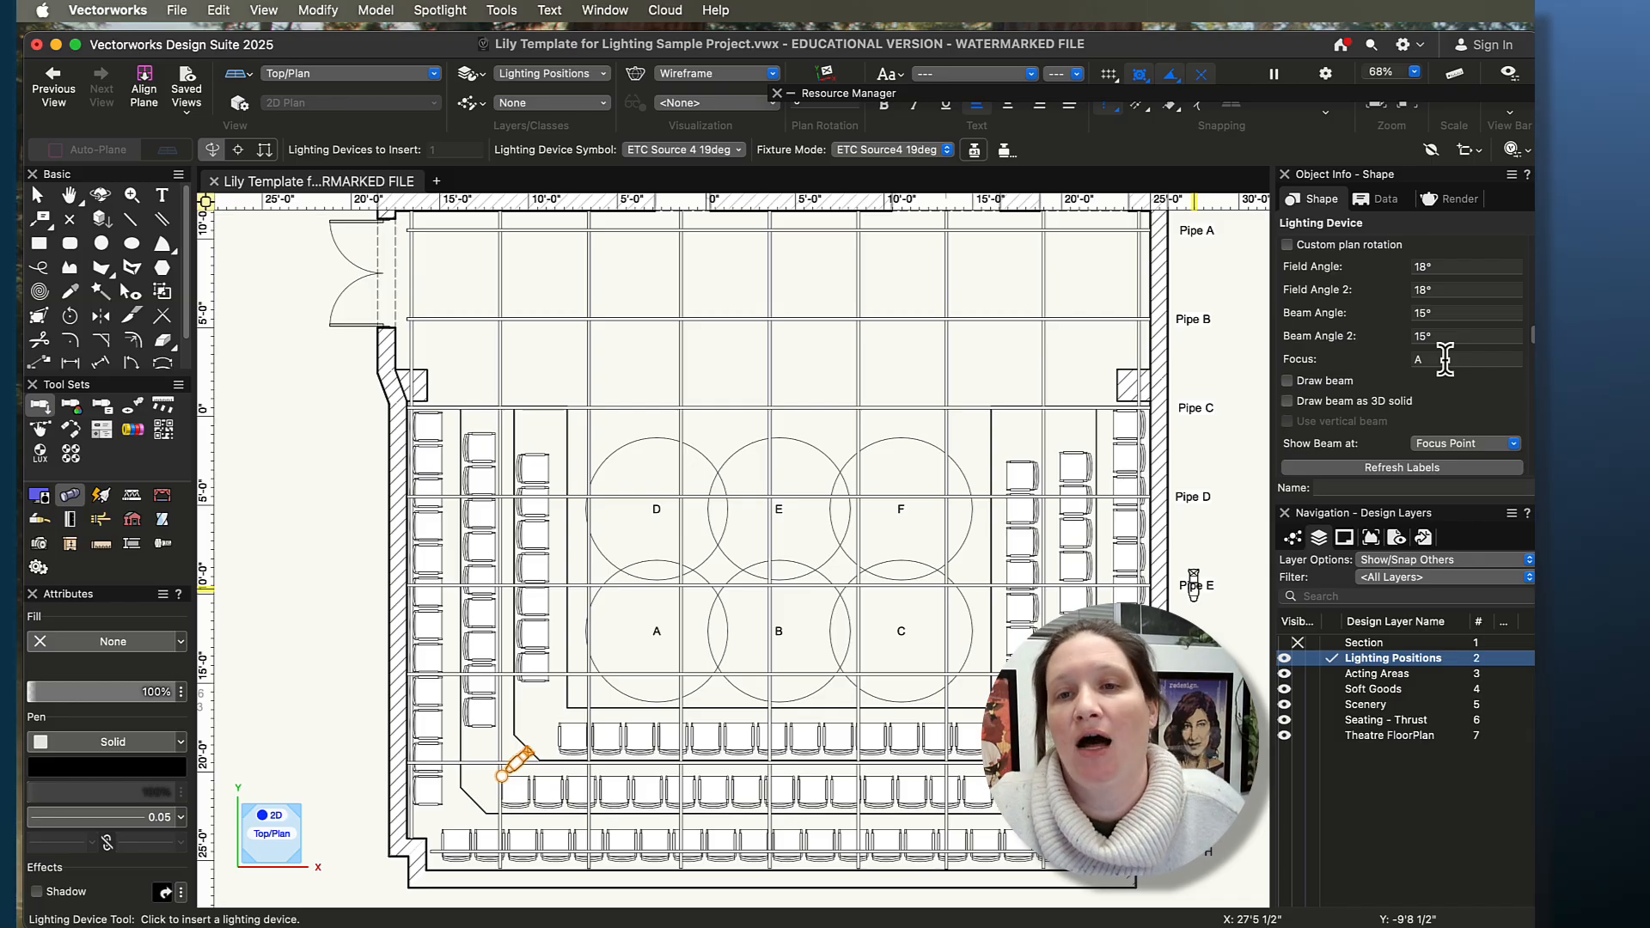
pyautogui.click(1286, 380)
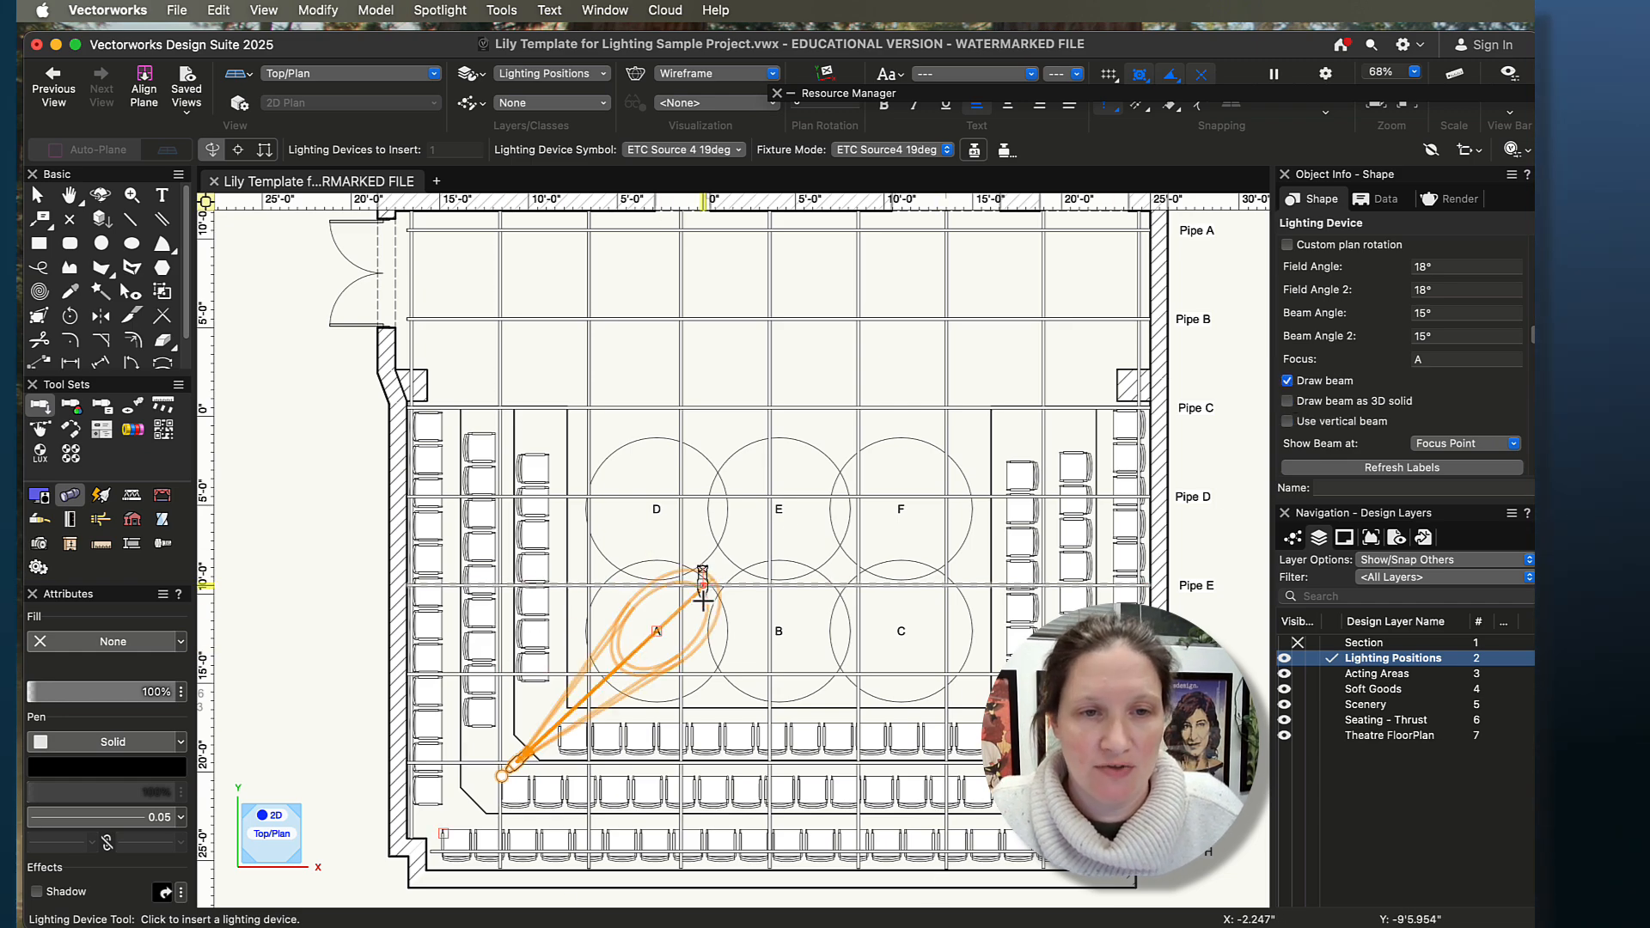
# - Inspect the light's beam on the stage from several 3D angles with the Flyover tool and return to Top/Plan view
pyautogui.hotkey('shift', 'c')
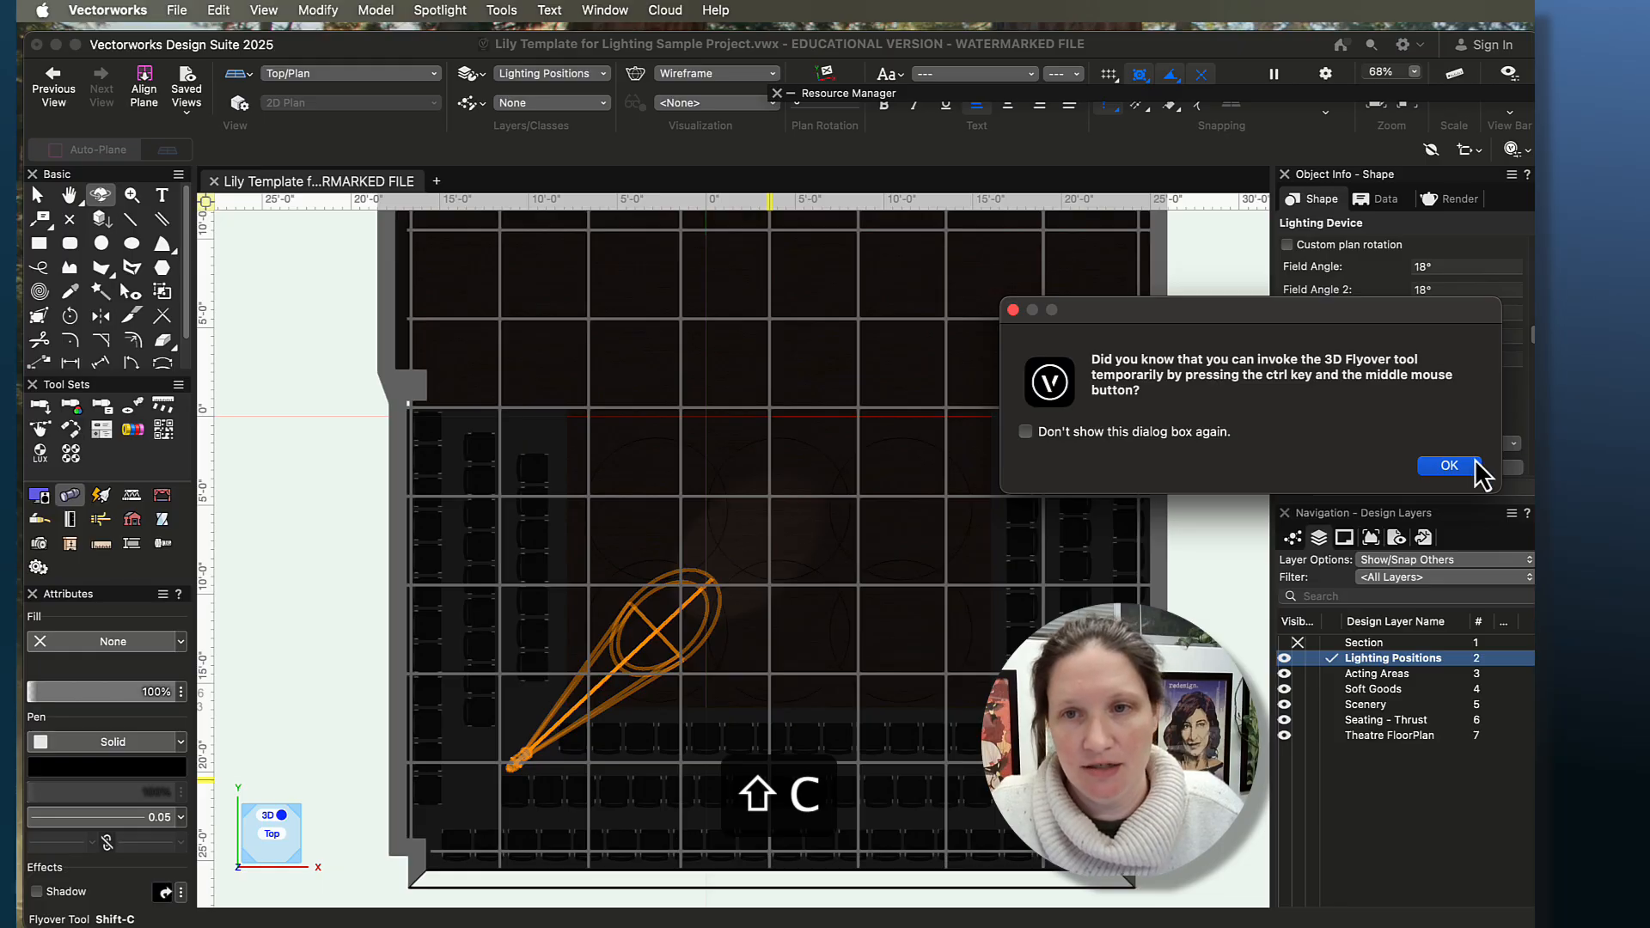
pyautogui.click(1471, 465)
pyautogui.moveTo(884, 756)
pyautogui.mouseDown()
pyautogui.moveTo(770, 781)
pyautogui.moveTo(681, 553)
pyautogui.moveTo(799, 603)
pyautogui.mouseUp()
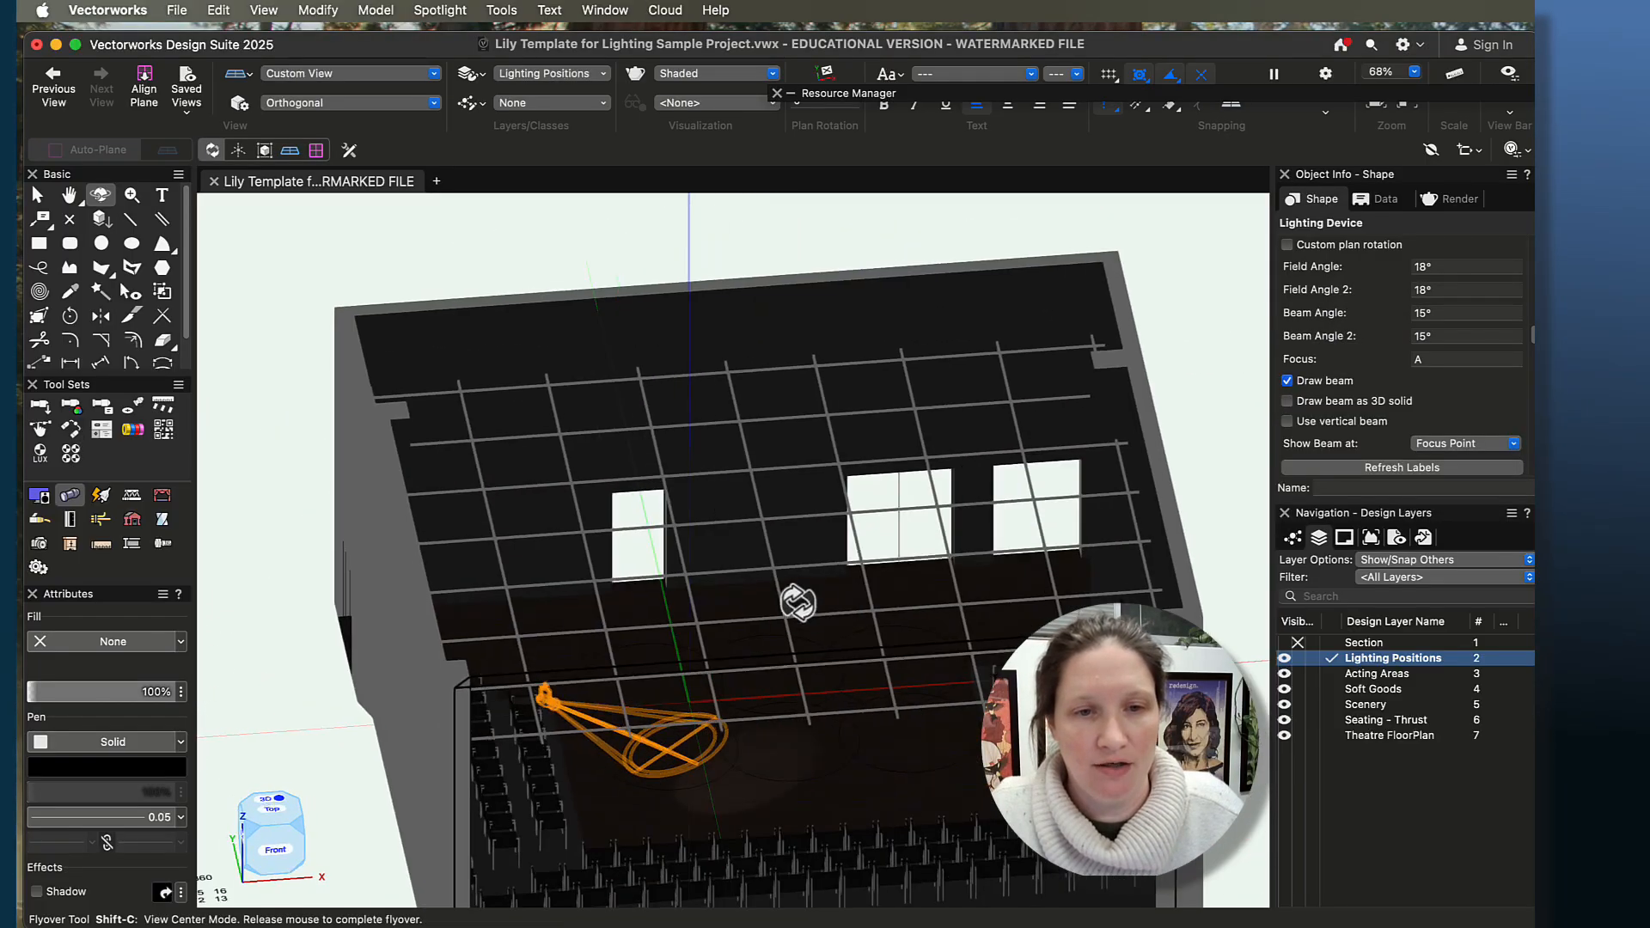
pyautogui.moveTo(843, 784); pyautogui.dragTo(779, 788)
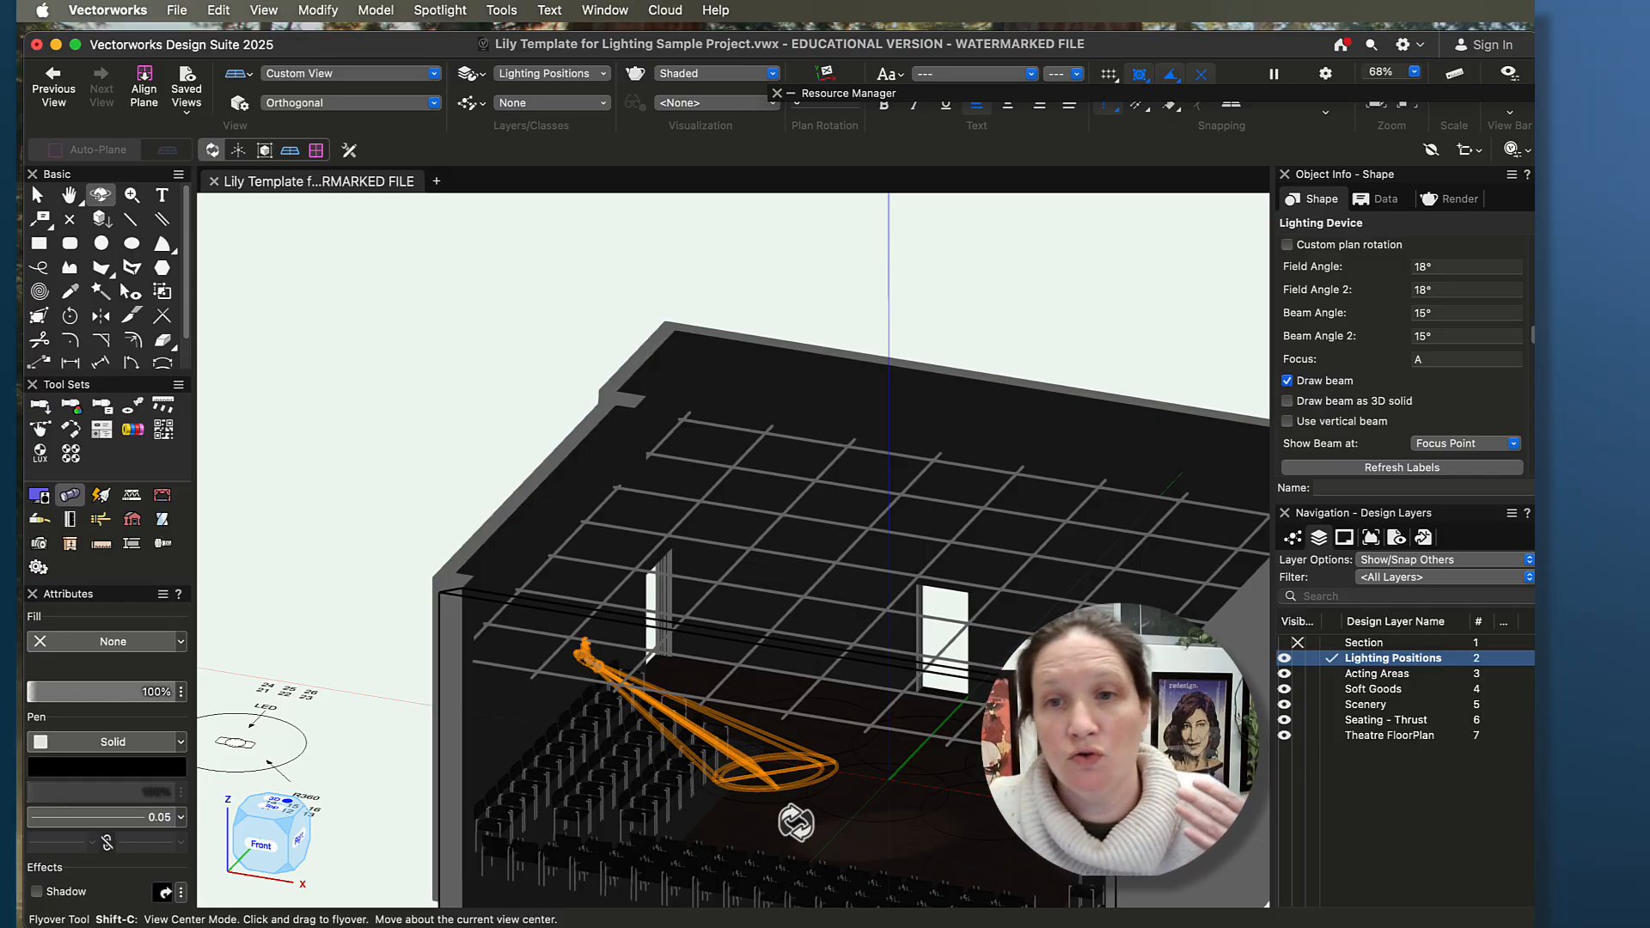
pyautogui.moveTo(890, 768); pyautogui.dragTo(857, 772)
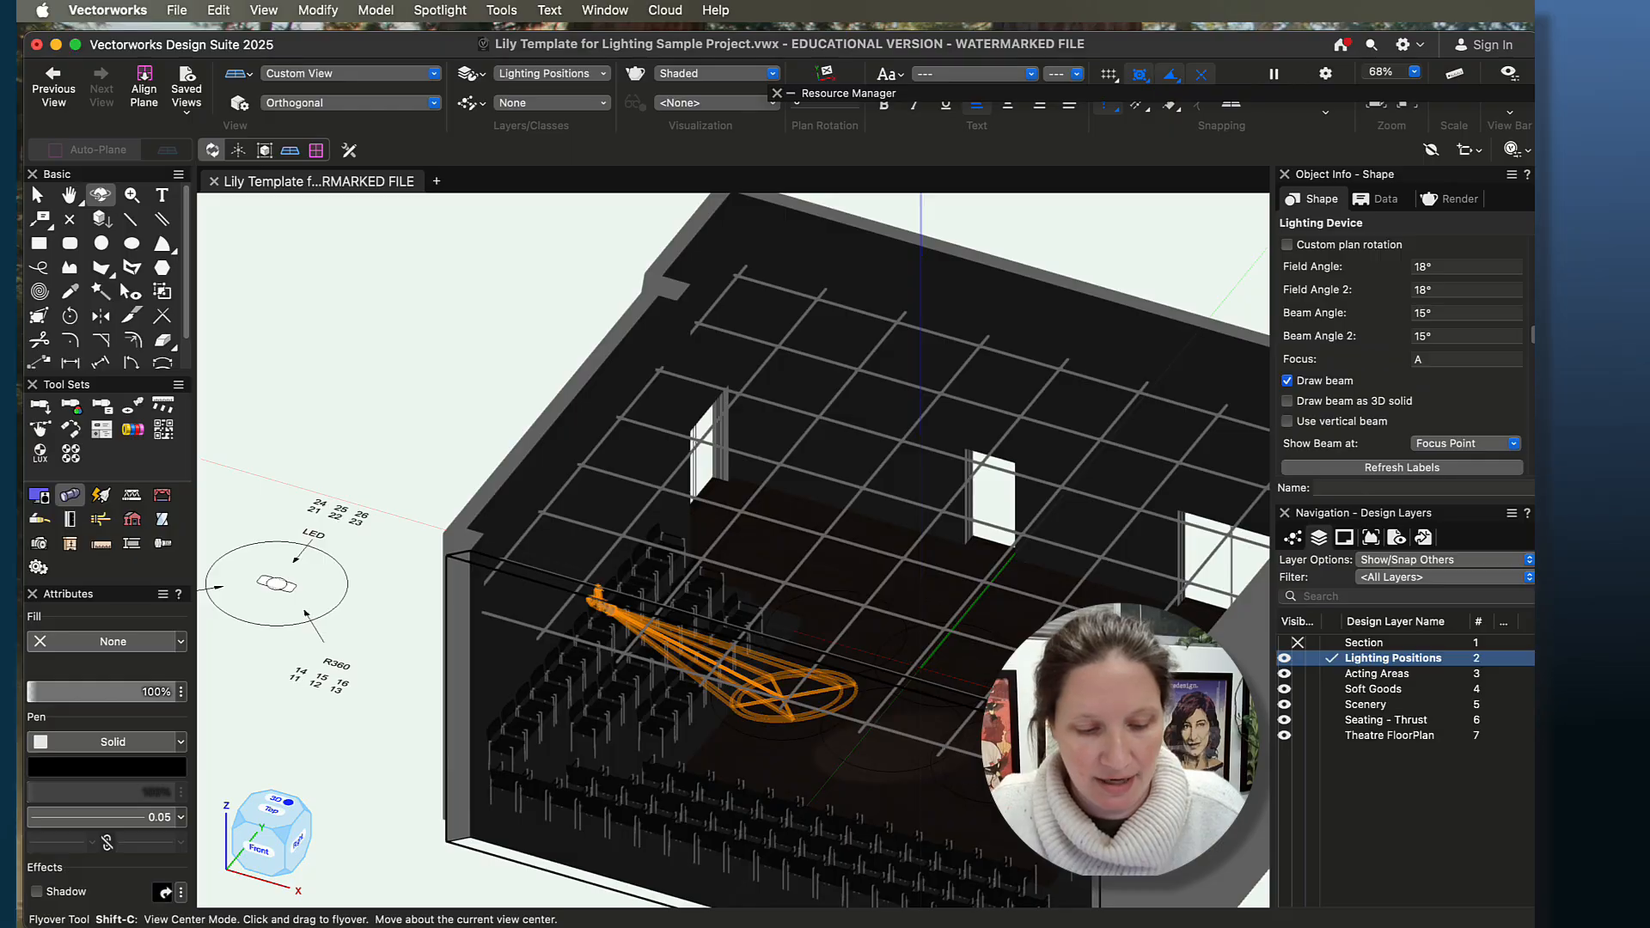
pyautogui.press('super+5')
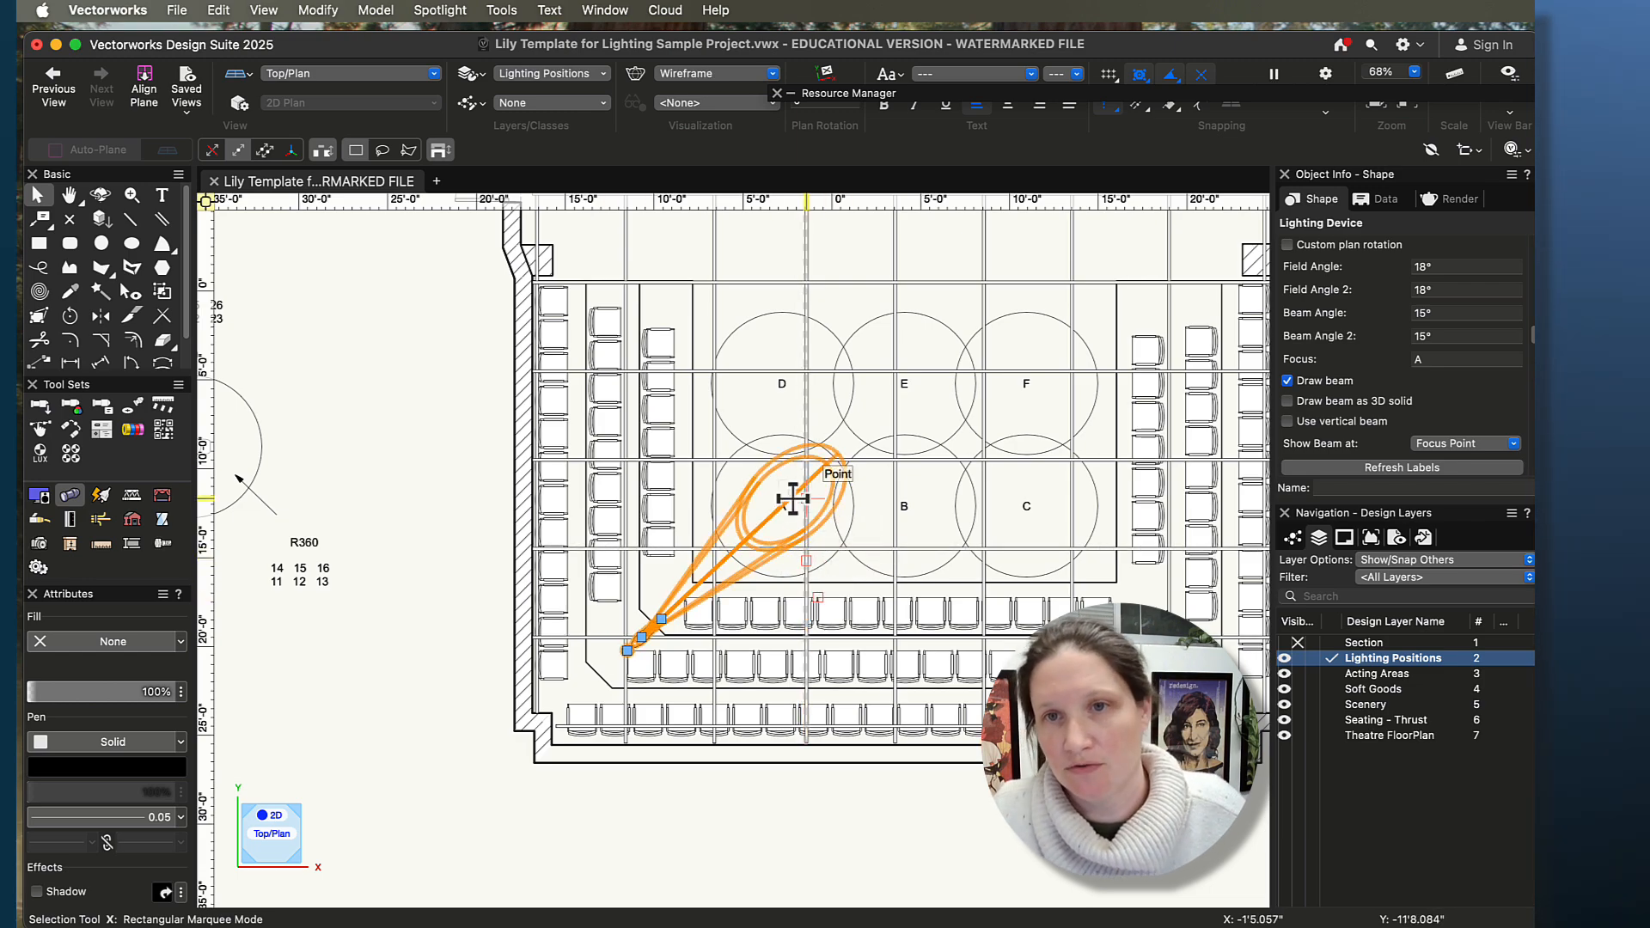
# - Replace the selected lighting device with the ETC Source 4 36deg from the open template file
pyautogui.scroll(10, 1340, 322)
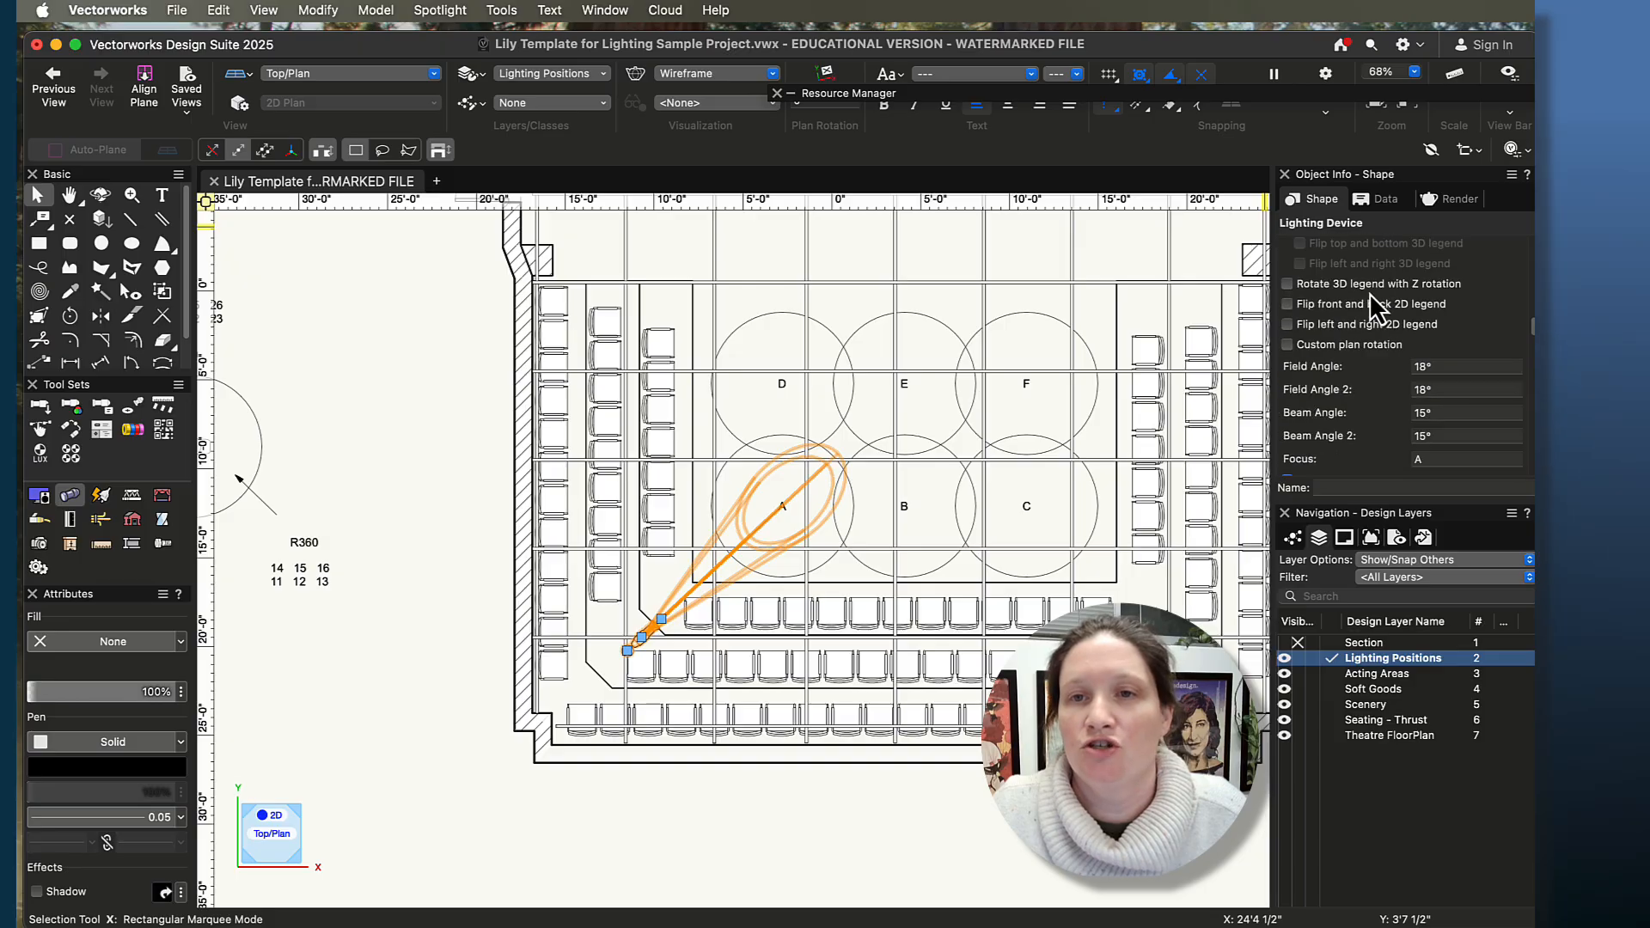
pyautogui.scroll(10, 1372, 296)
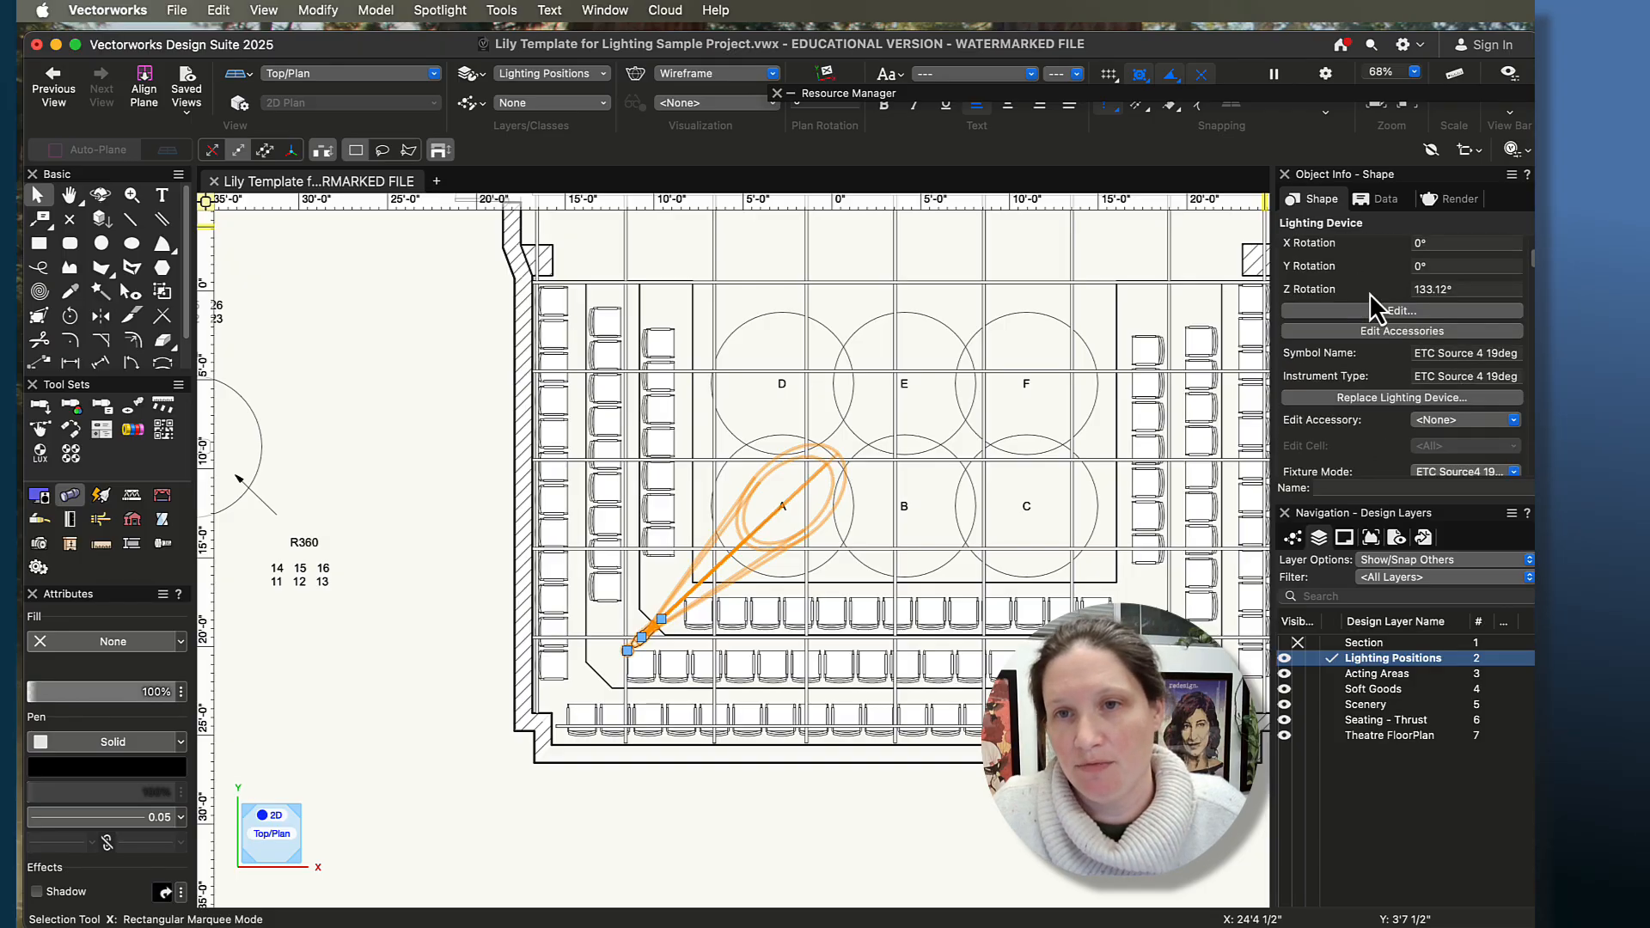
pyautogui.scroll(-4, 1374, 400)
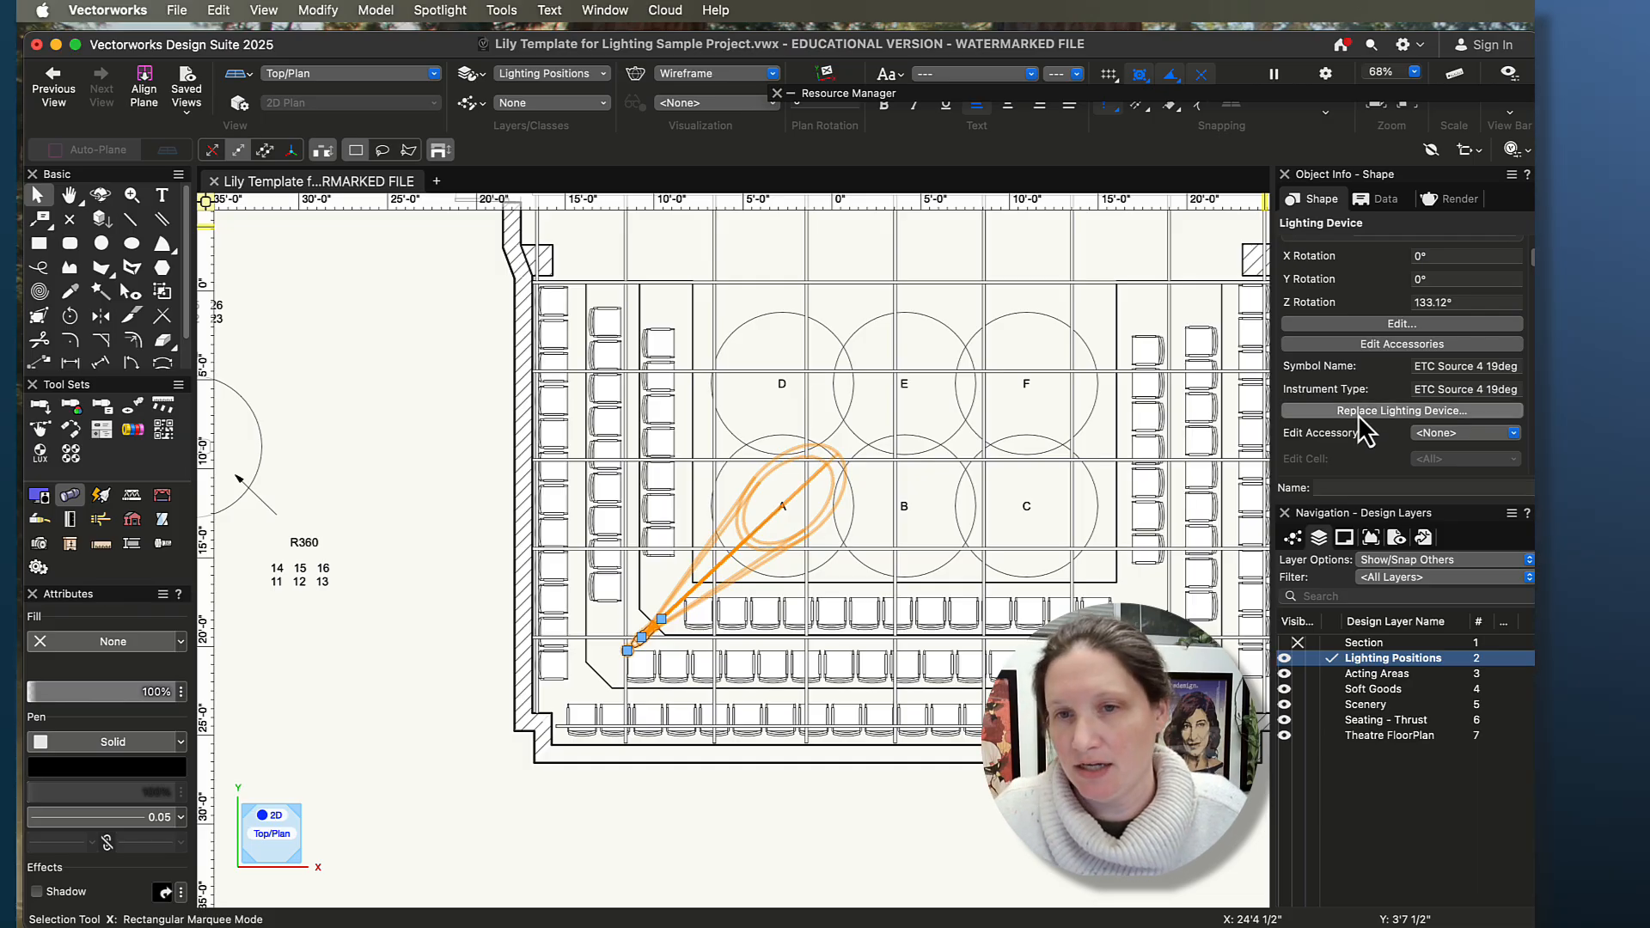
pyautogui.click(1359, 411)
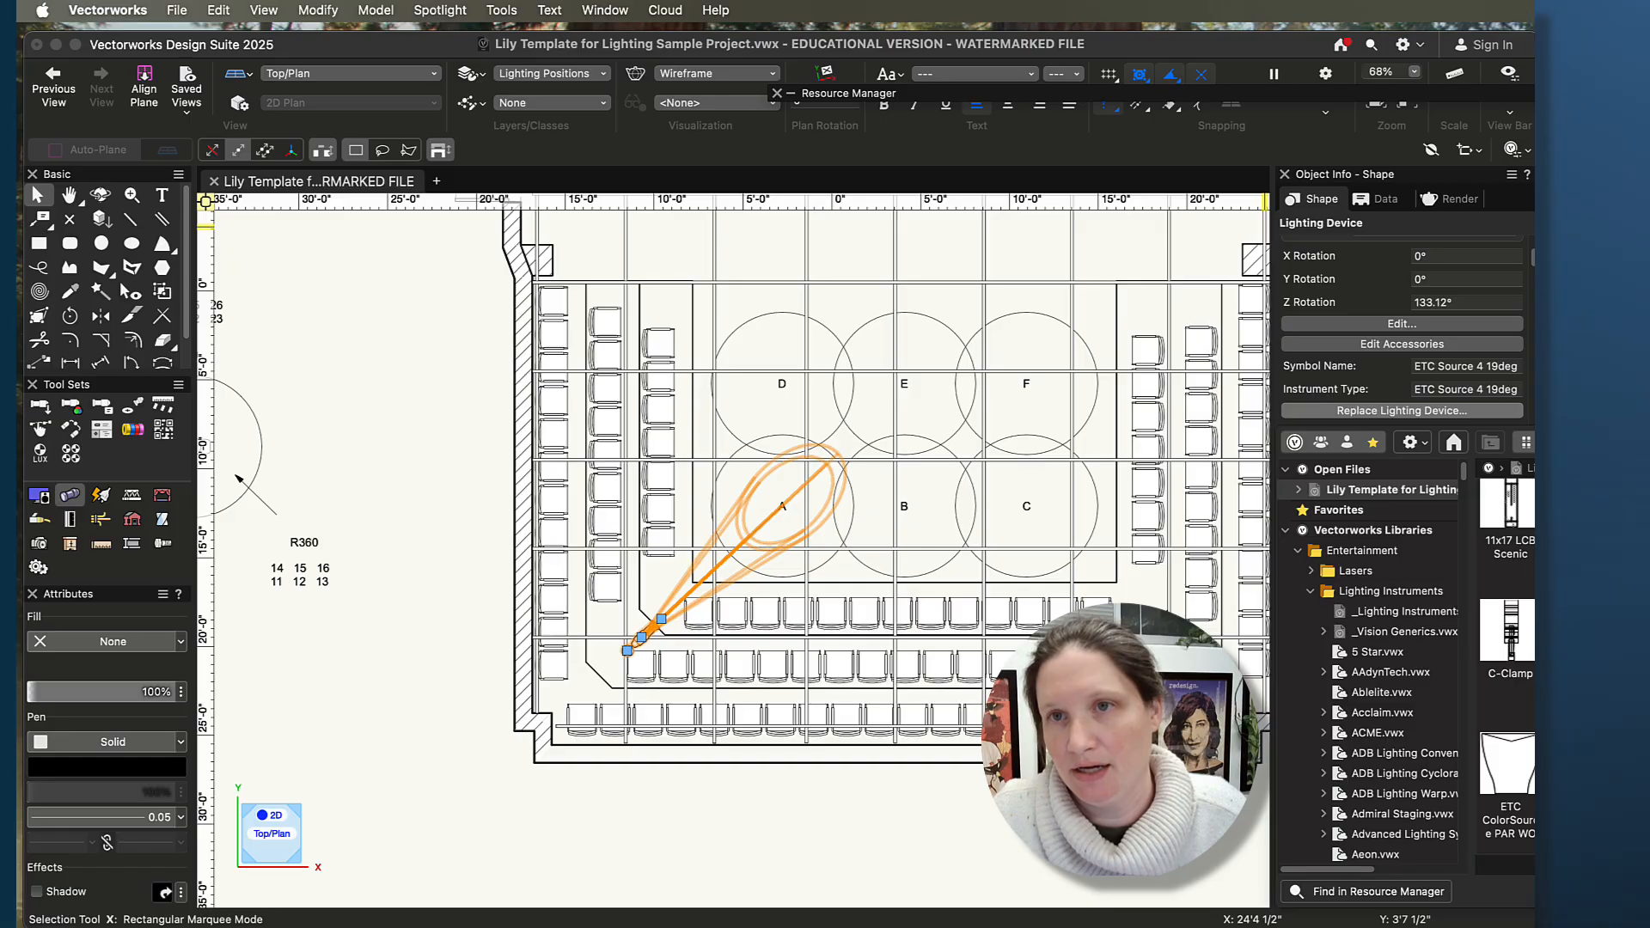
pyautogui.moveTo(1281, 50); pyautogui.dragTo(739, 42)
pyautogui.click(842, 402)
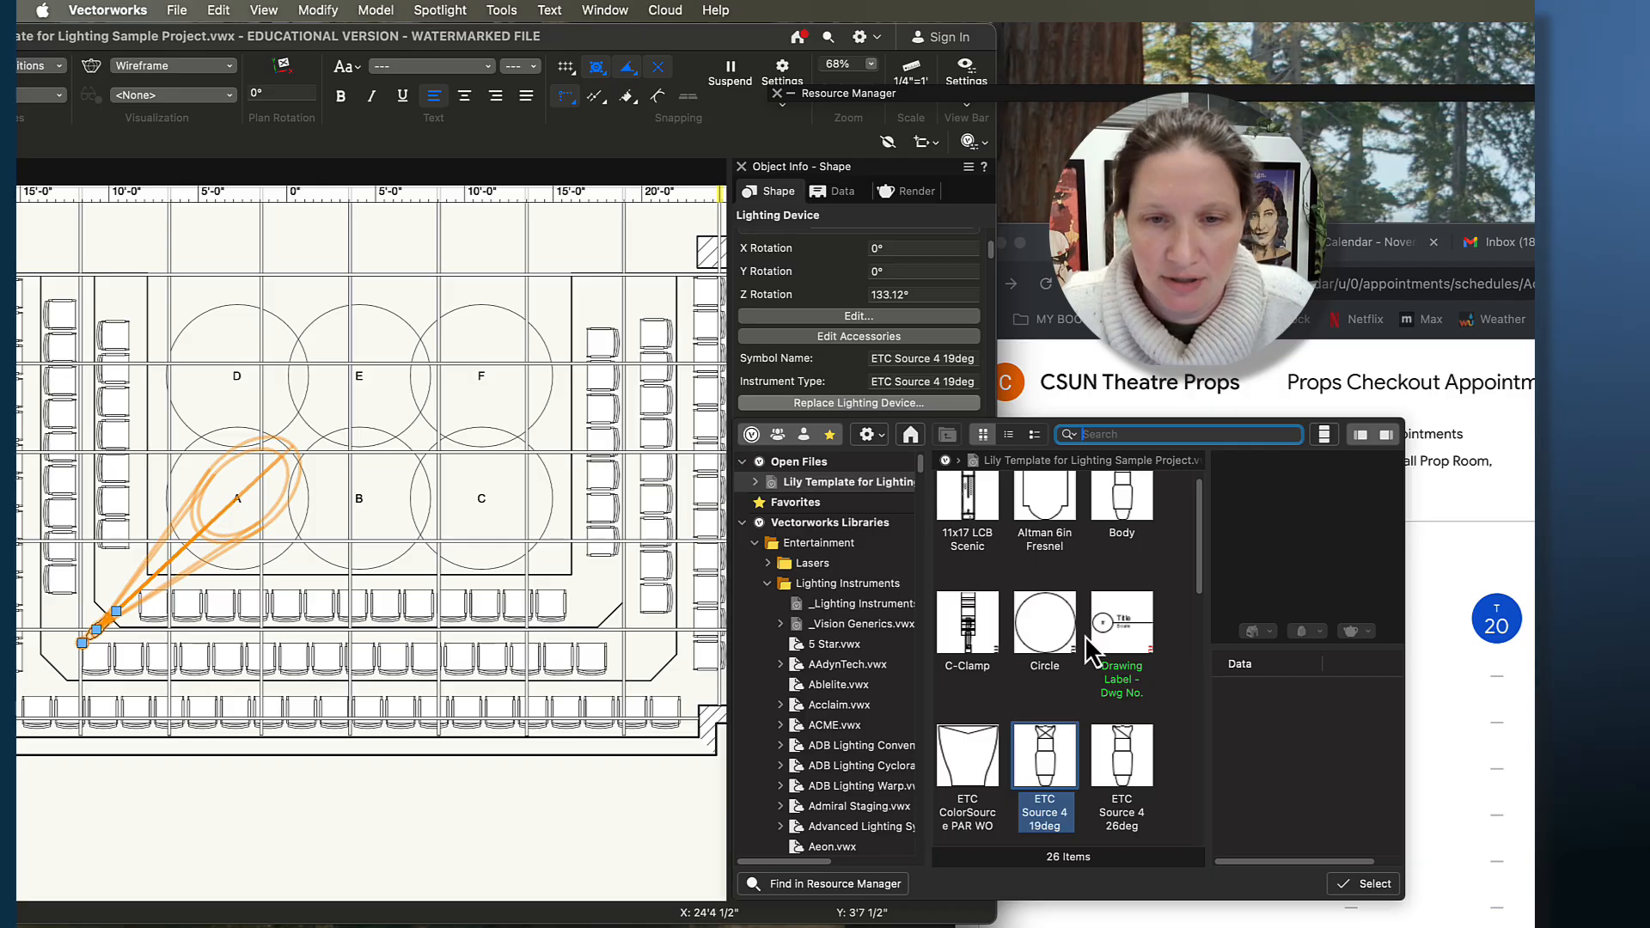
pyautogui.scroll(-3, 1059, 752)
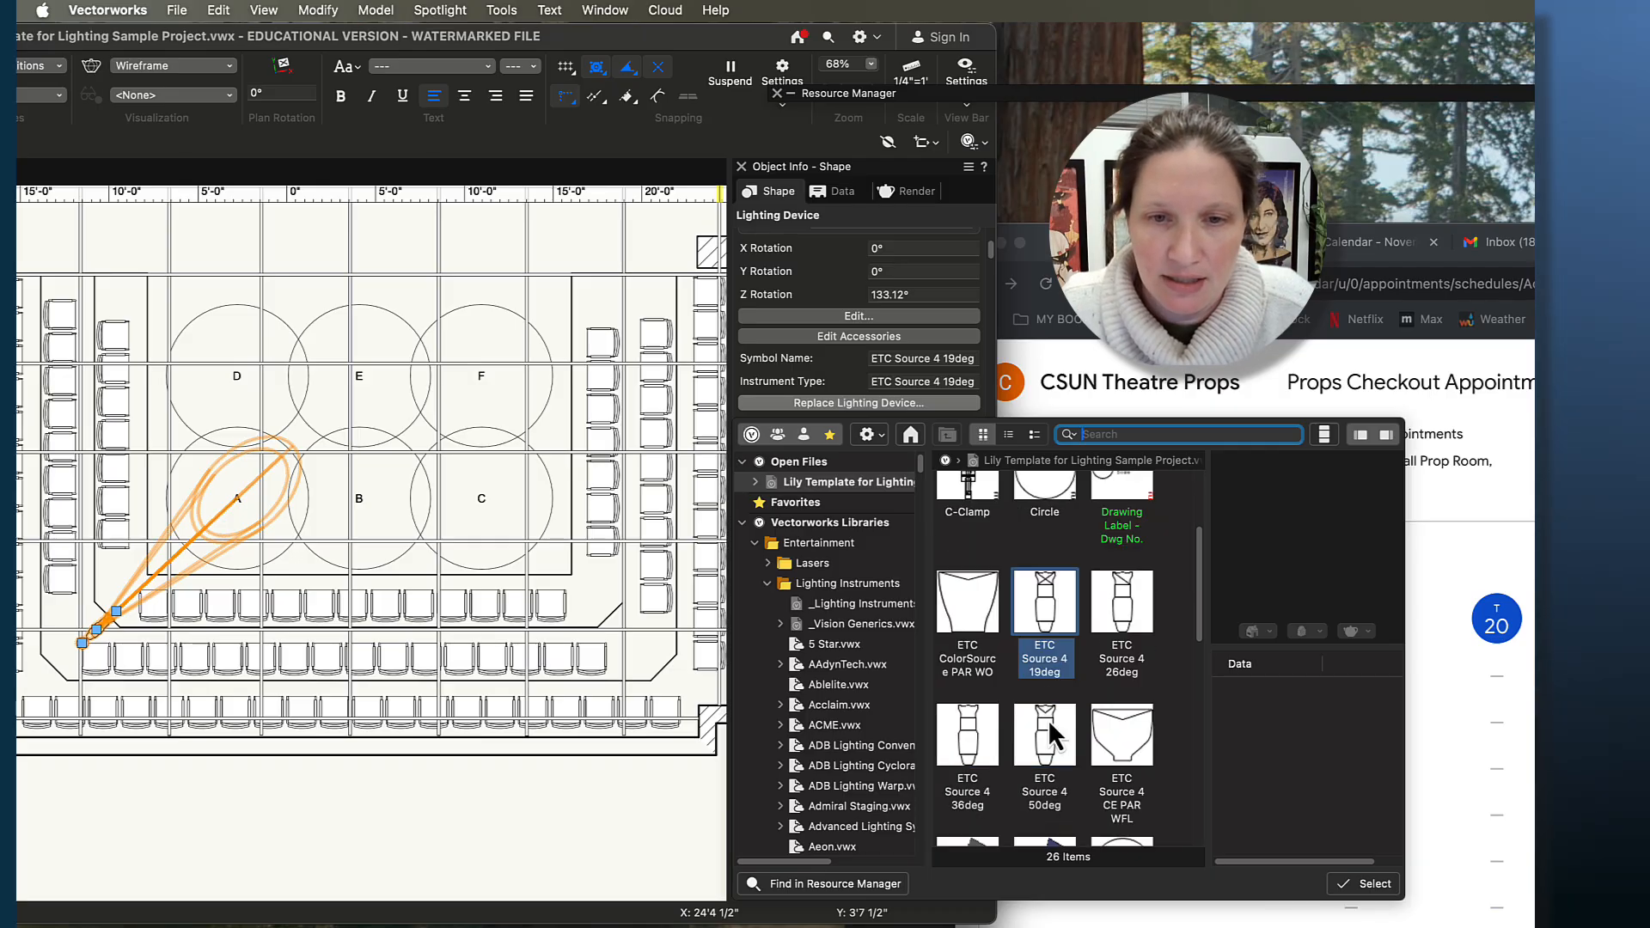
pyautogui.click(973, 757)
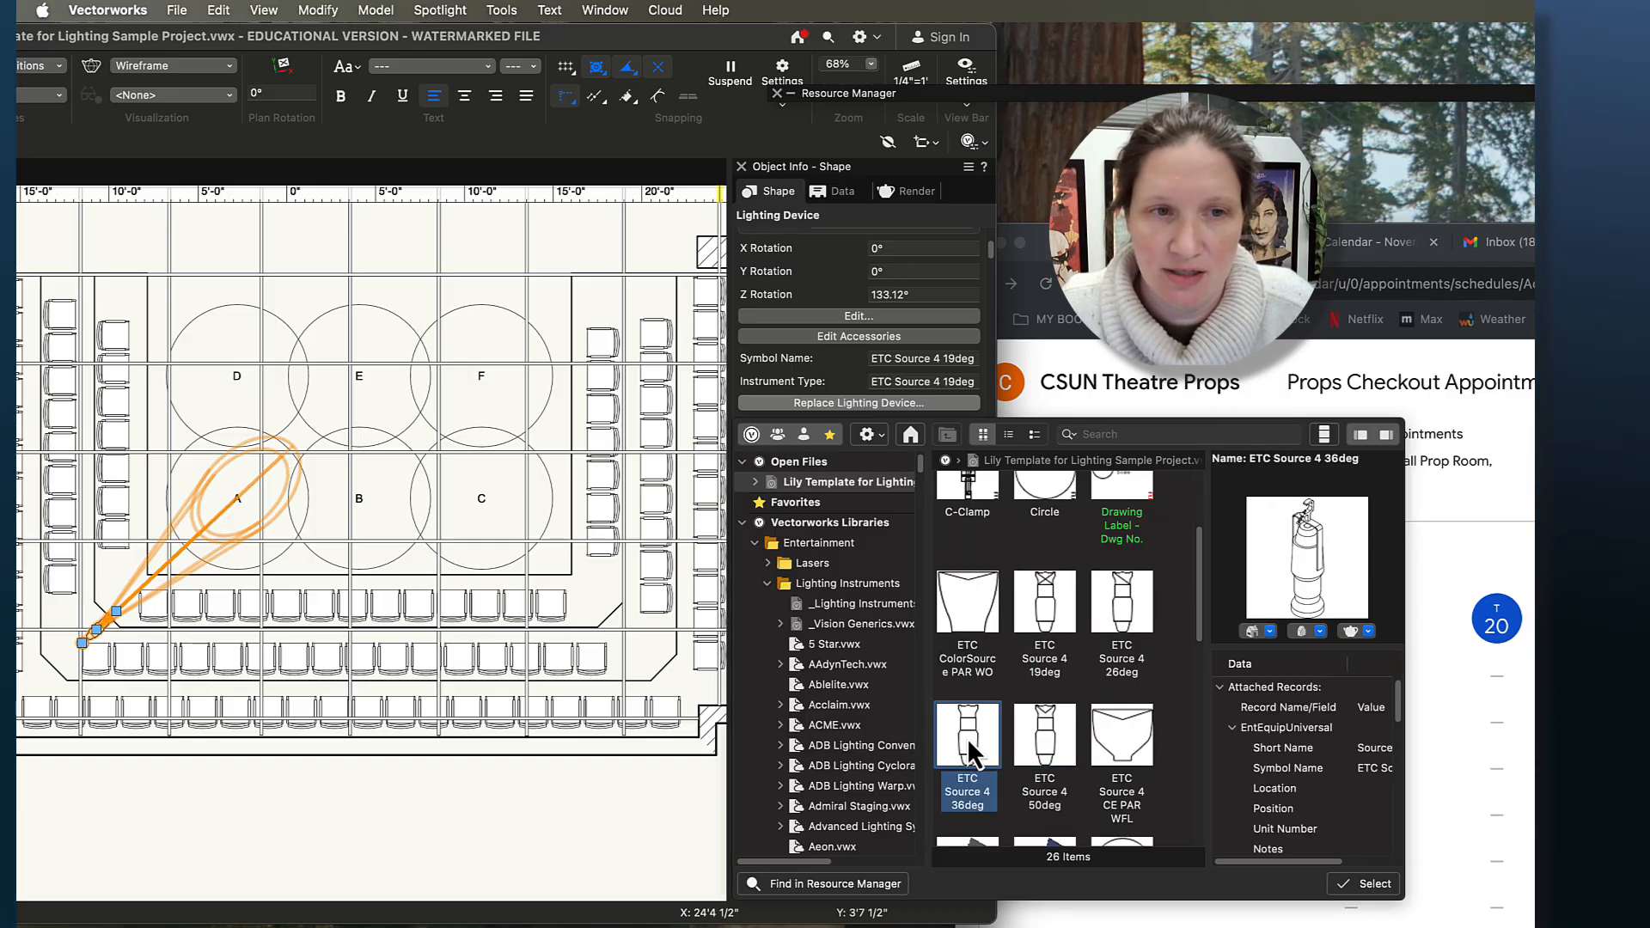
pyautogui.doubleClick(970, 755)
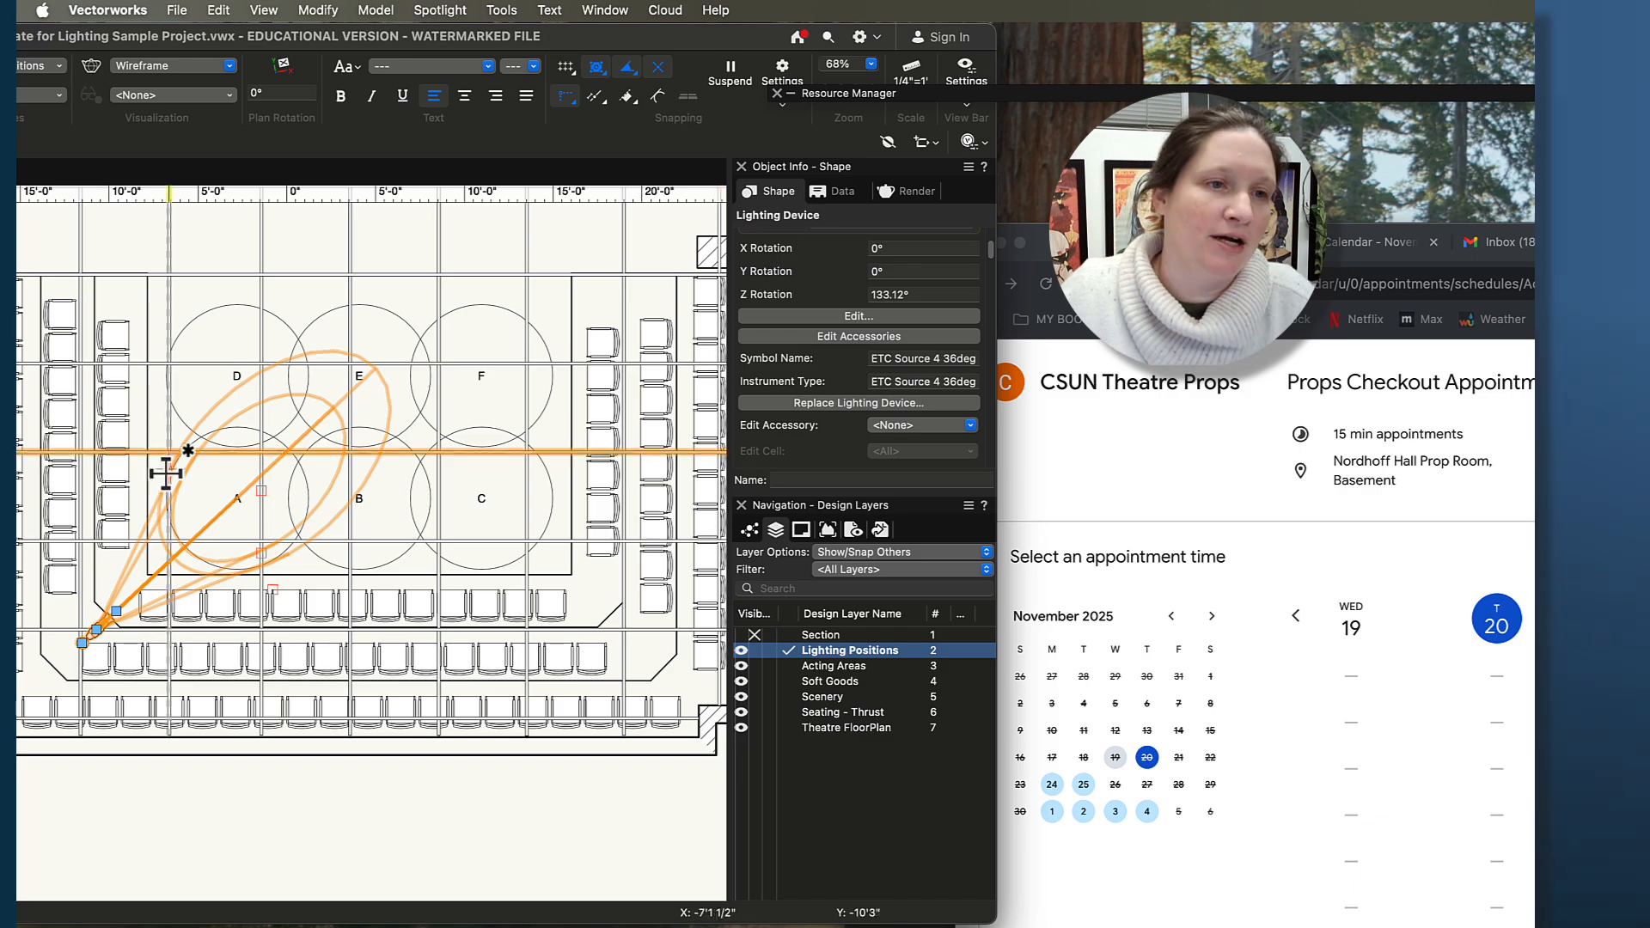
pyautogui.doubleClick(715, 36)
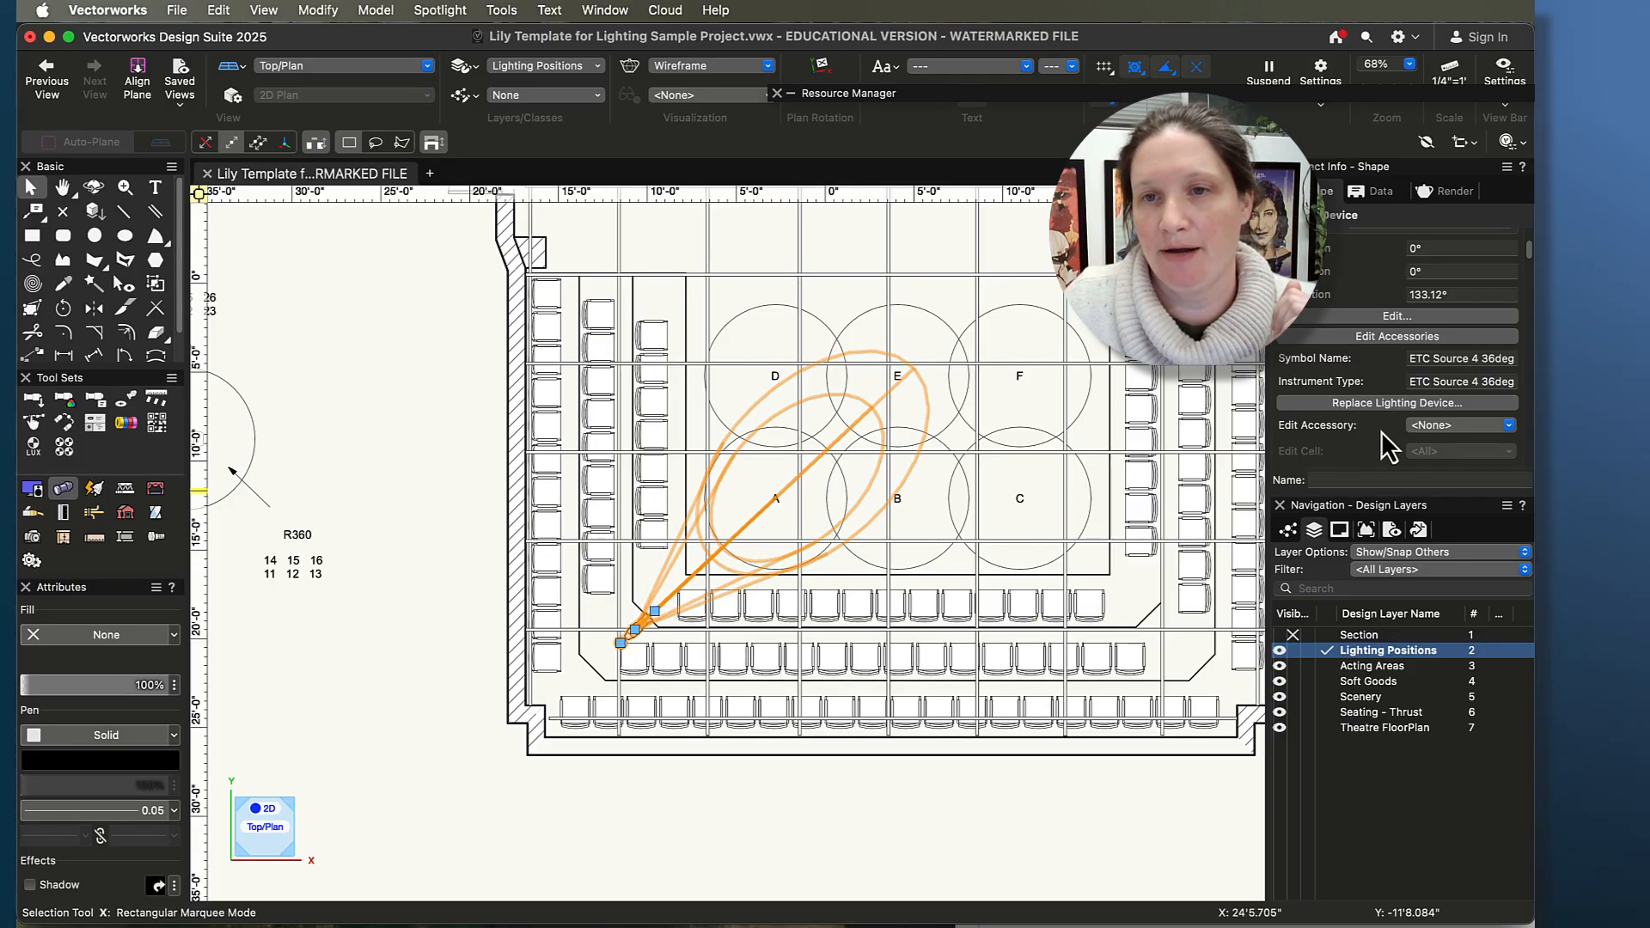
# - Turn off Draw beam for the replaced light
pyautogui.scroll(-5, 1380, 431)
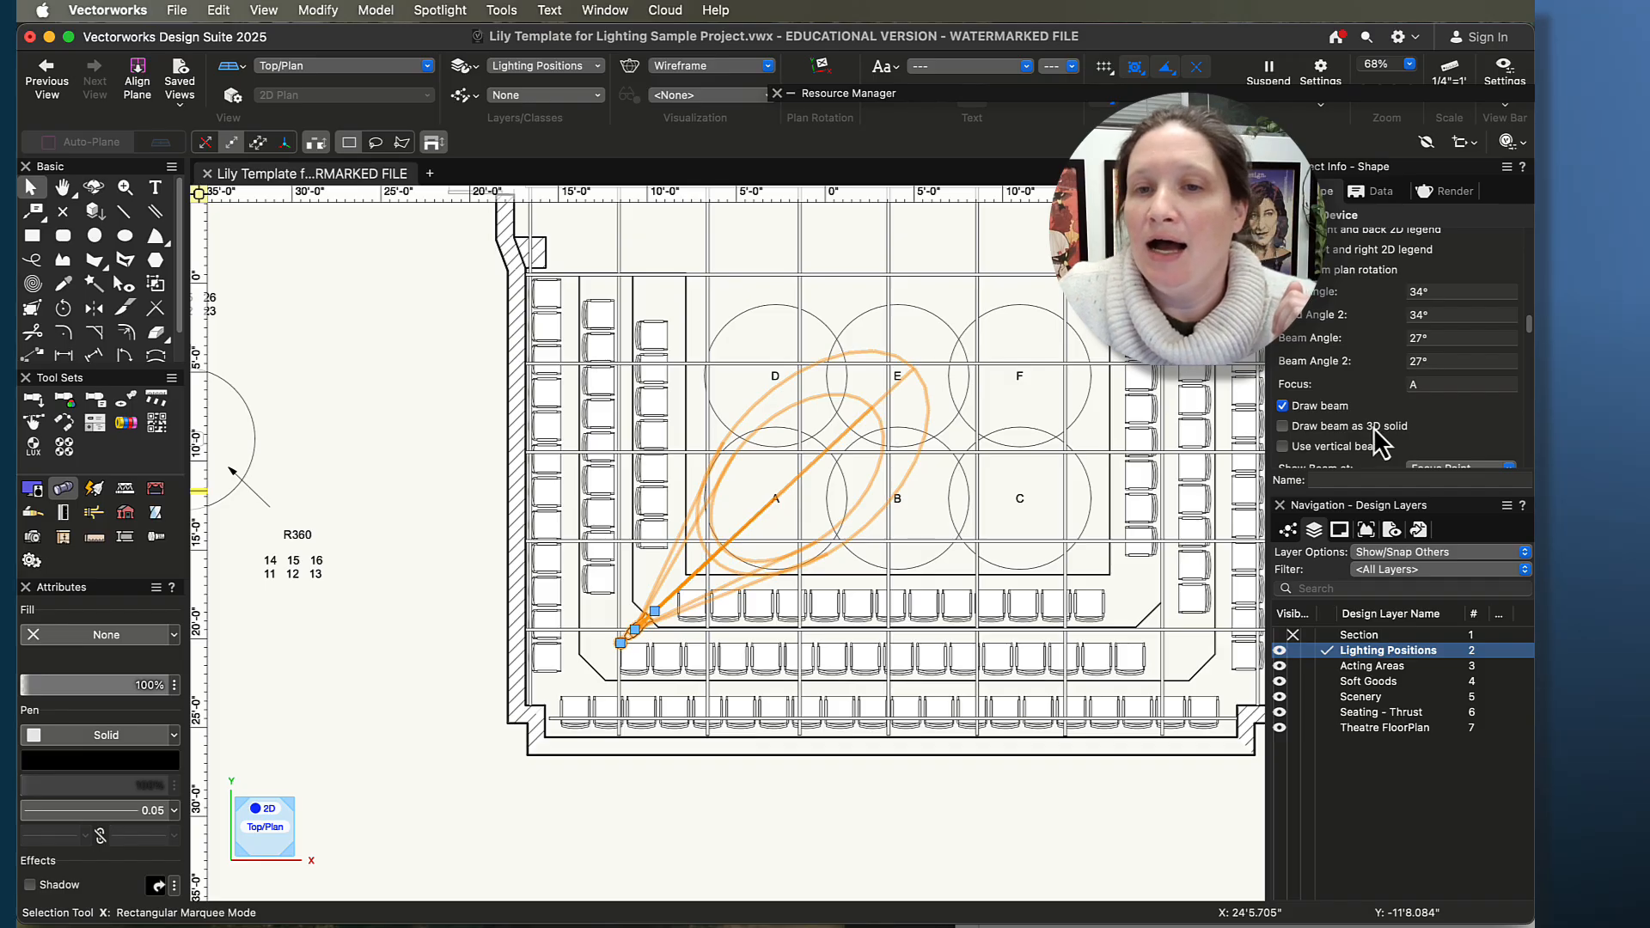
pyautogui.scroll(-3, 1375, 427)
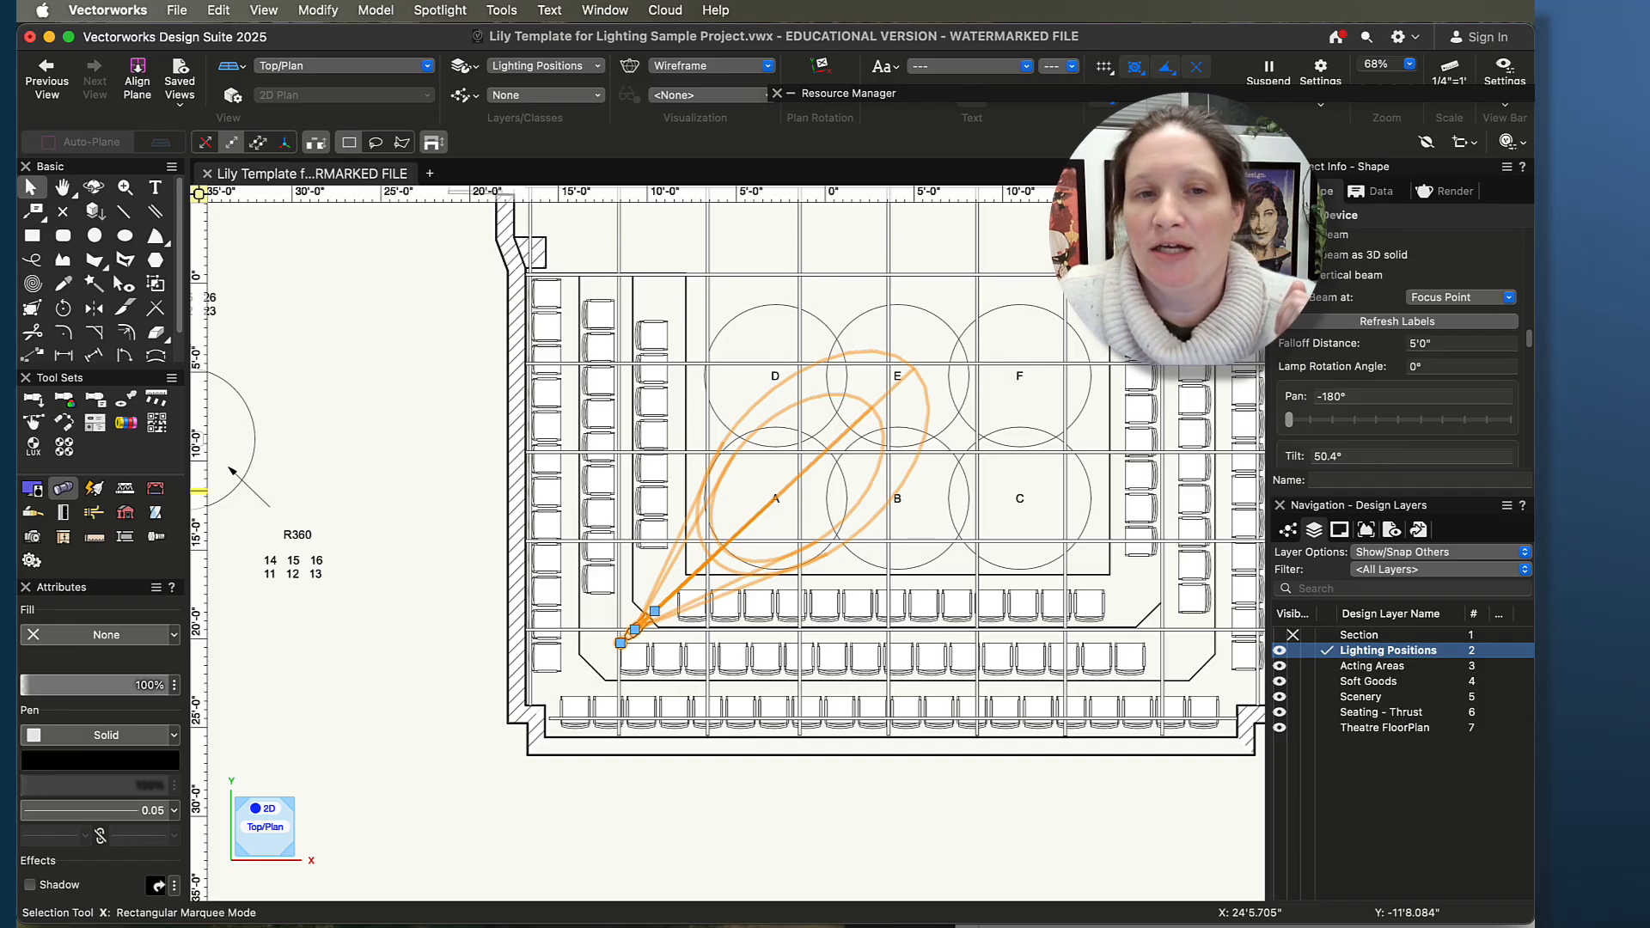
pyautogui.click(1286, 235)
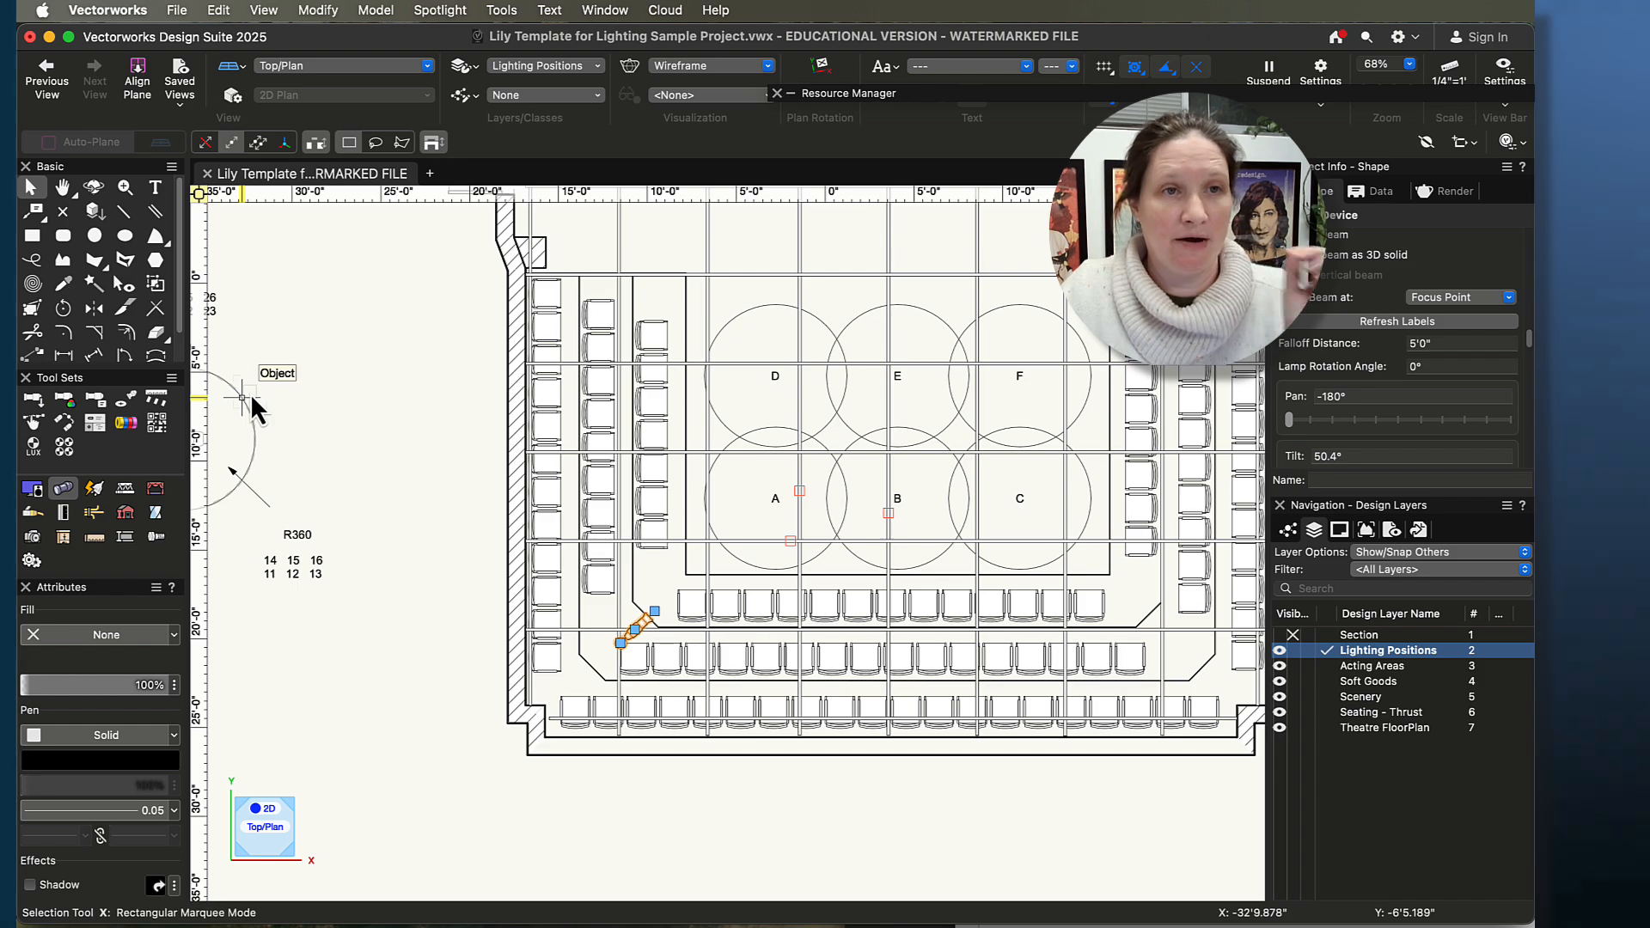
# - Place a second ETC Source 4 36deg on the same pipe, in front of area A and angled toward area B
pyautogui.click(33, 402)
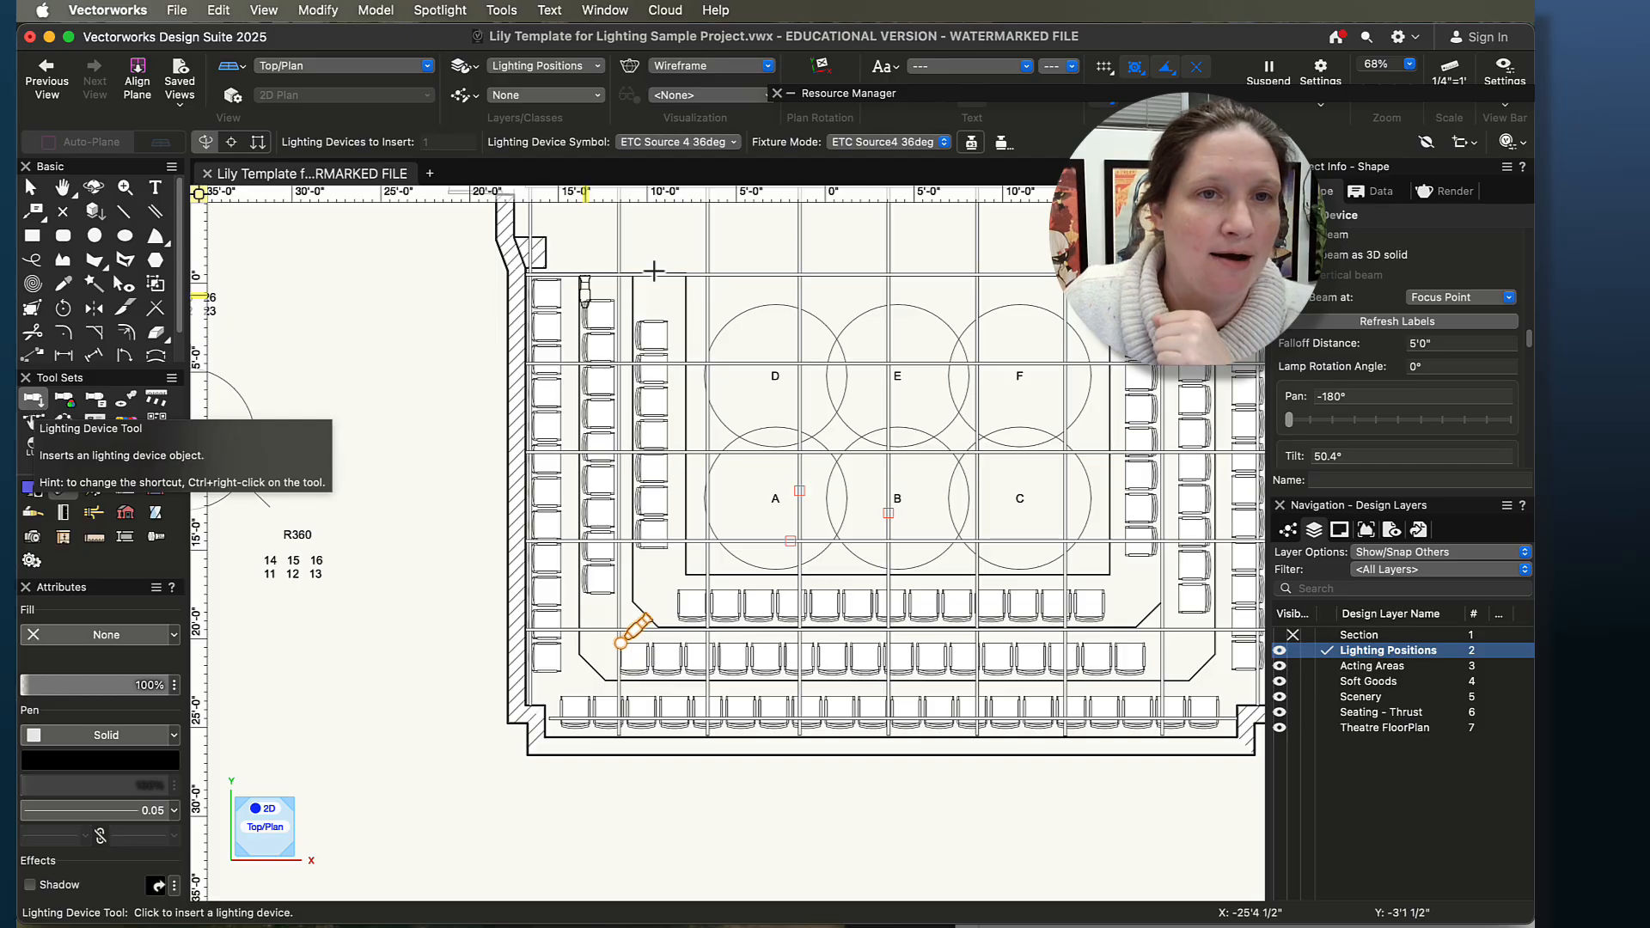
pyautogui.click(679, 143)
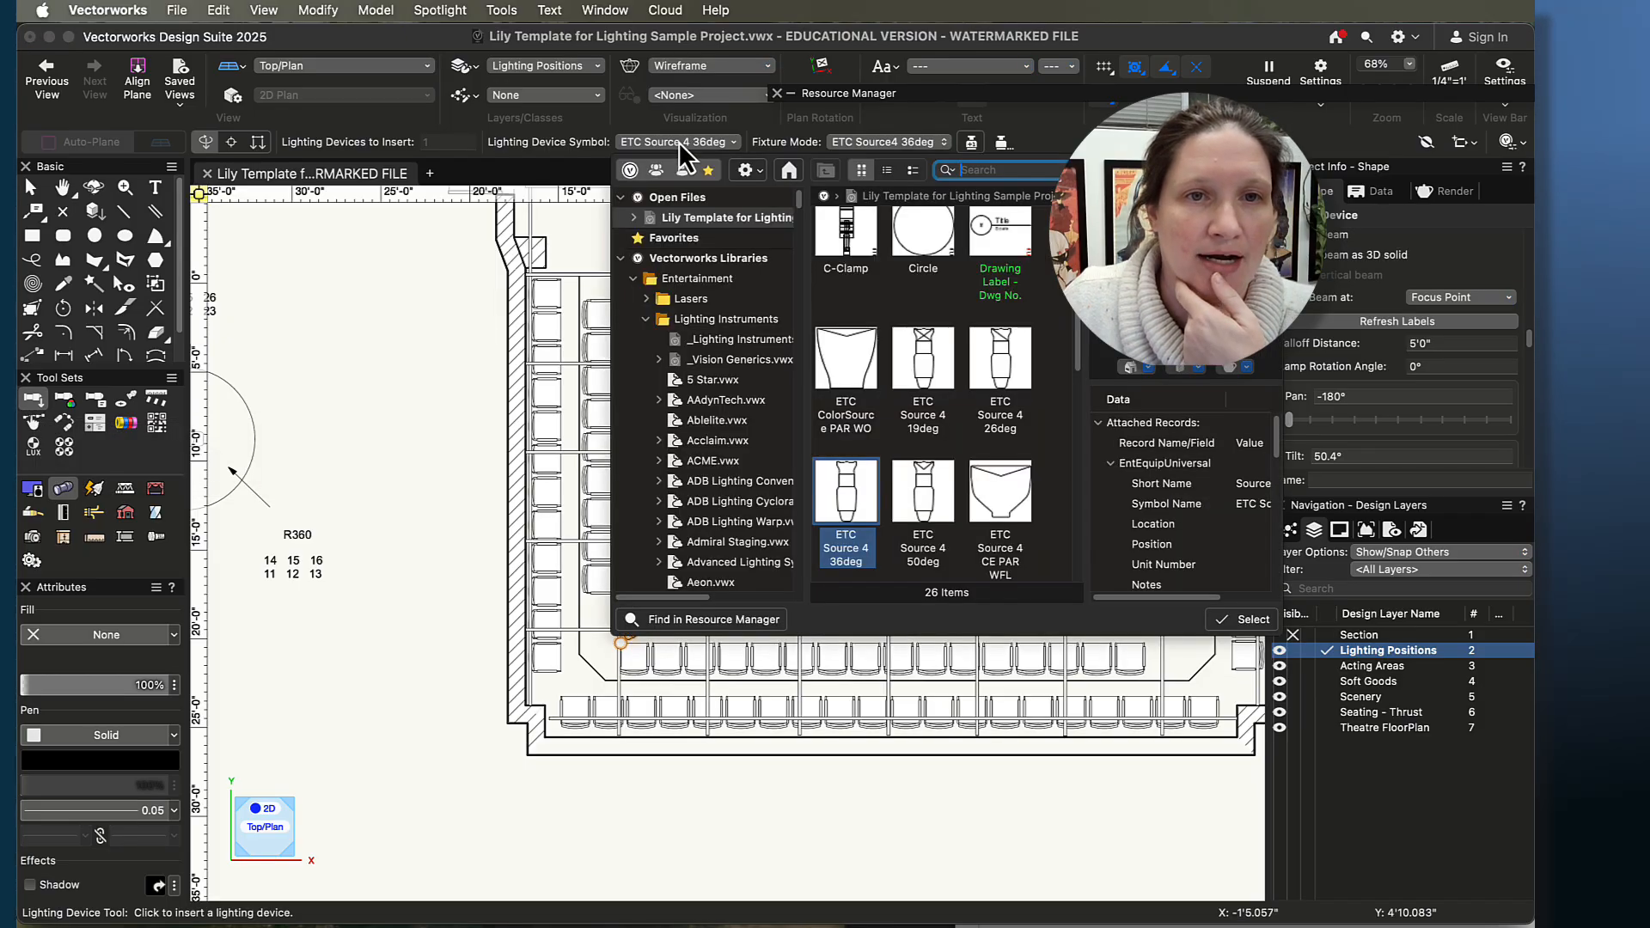
pyautogui.click(679, 142)
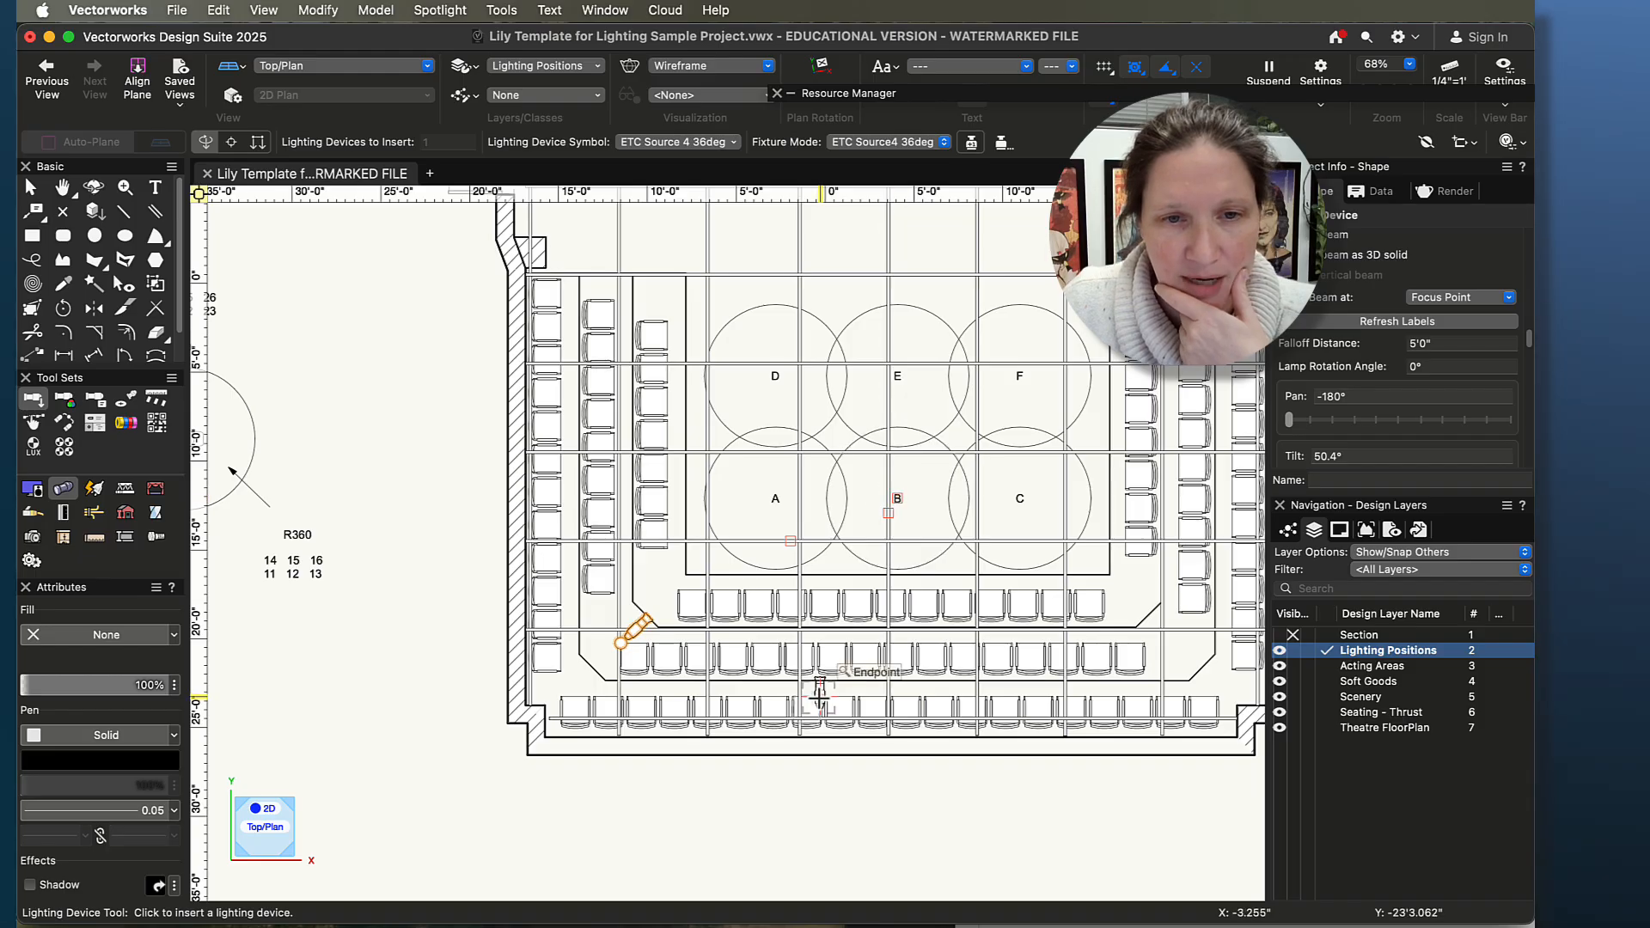
pyautogui.scroll(3, 909, 497)
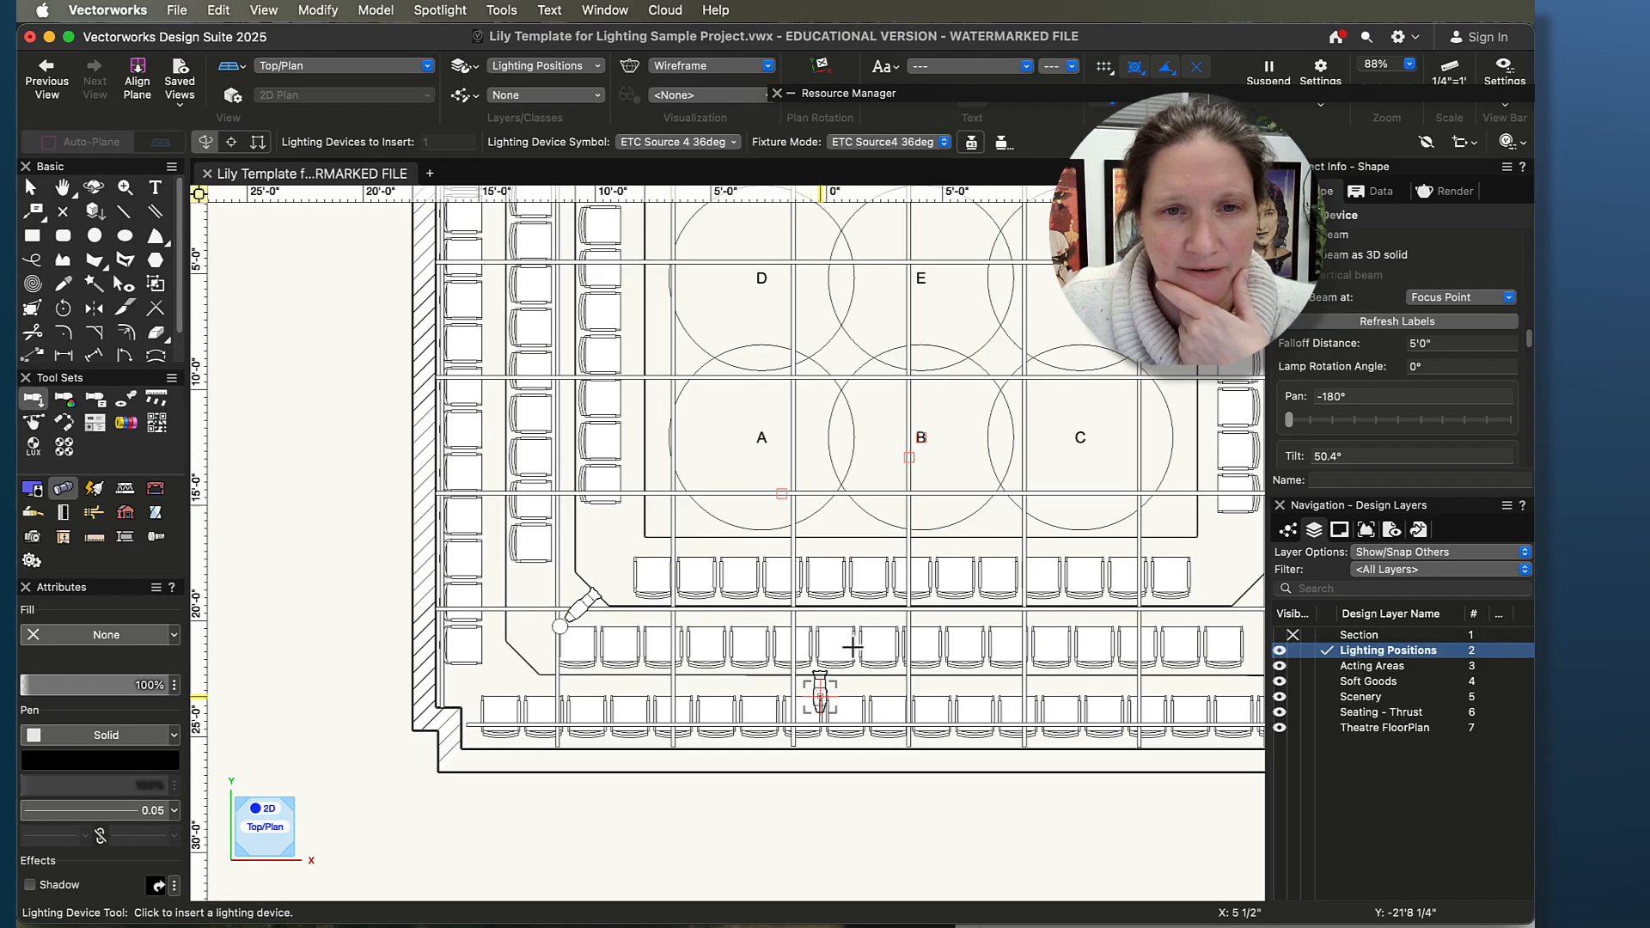
pyautogui.click(769, 608)
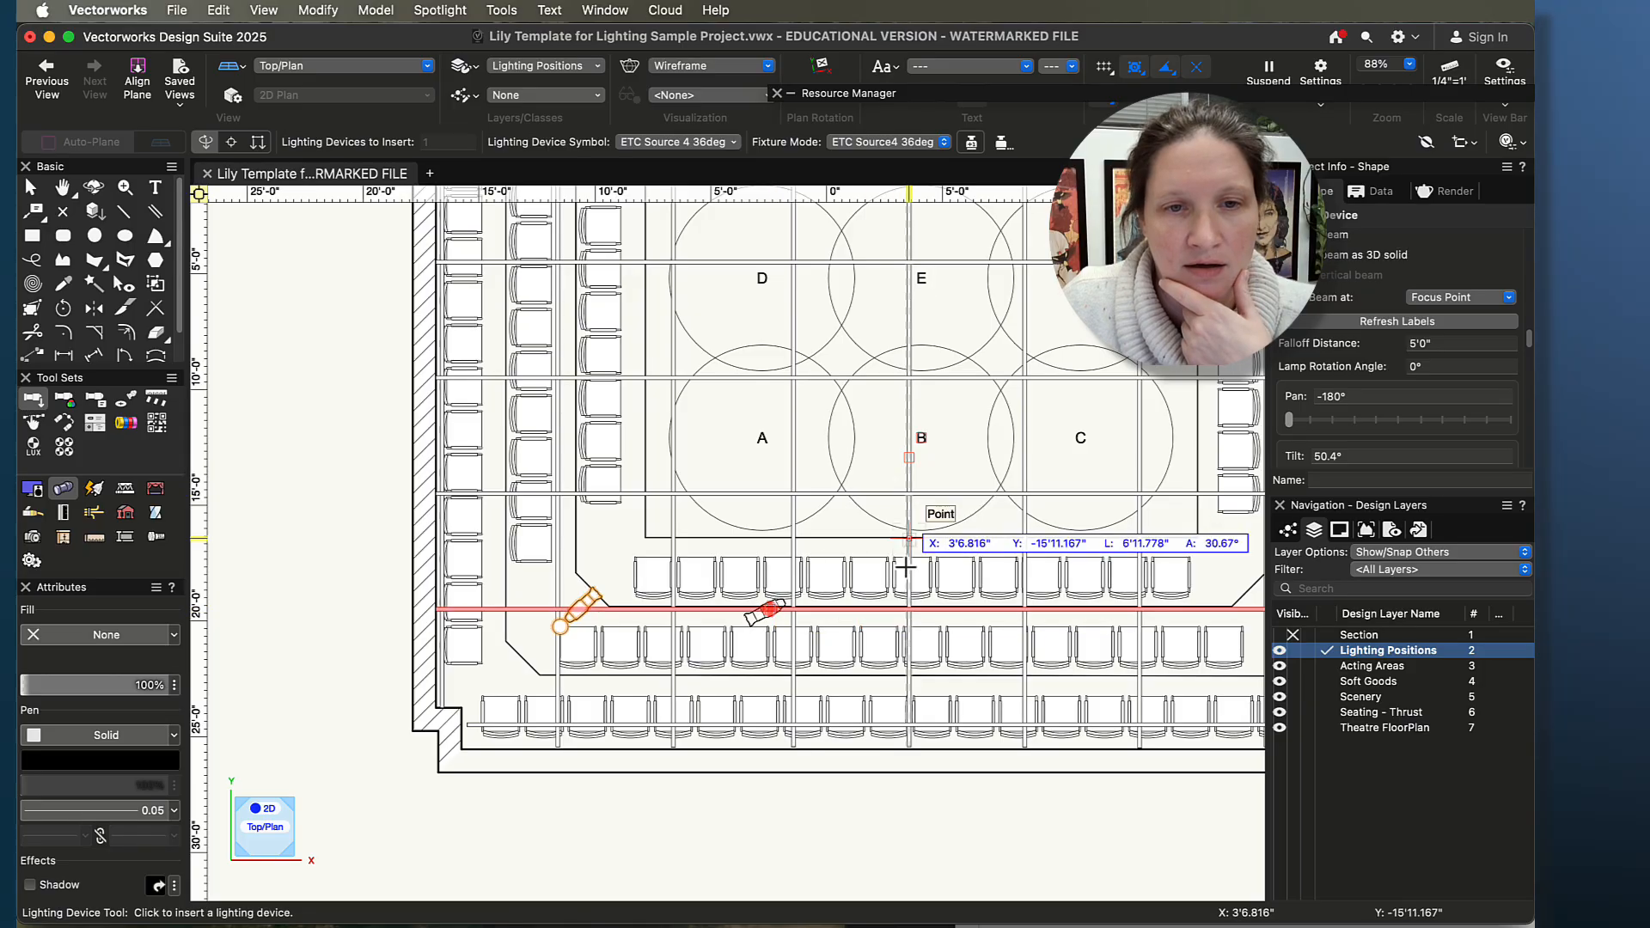
pyautogui.click(687, 698)
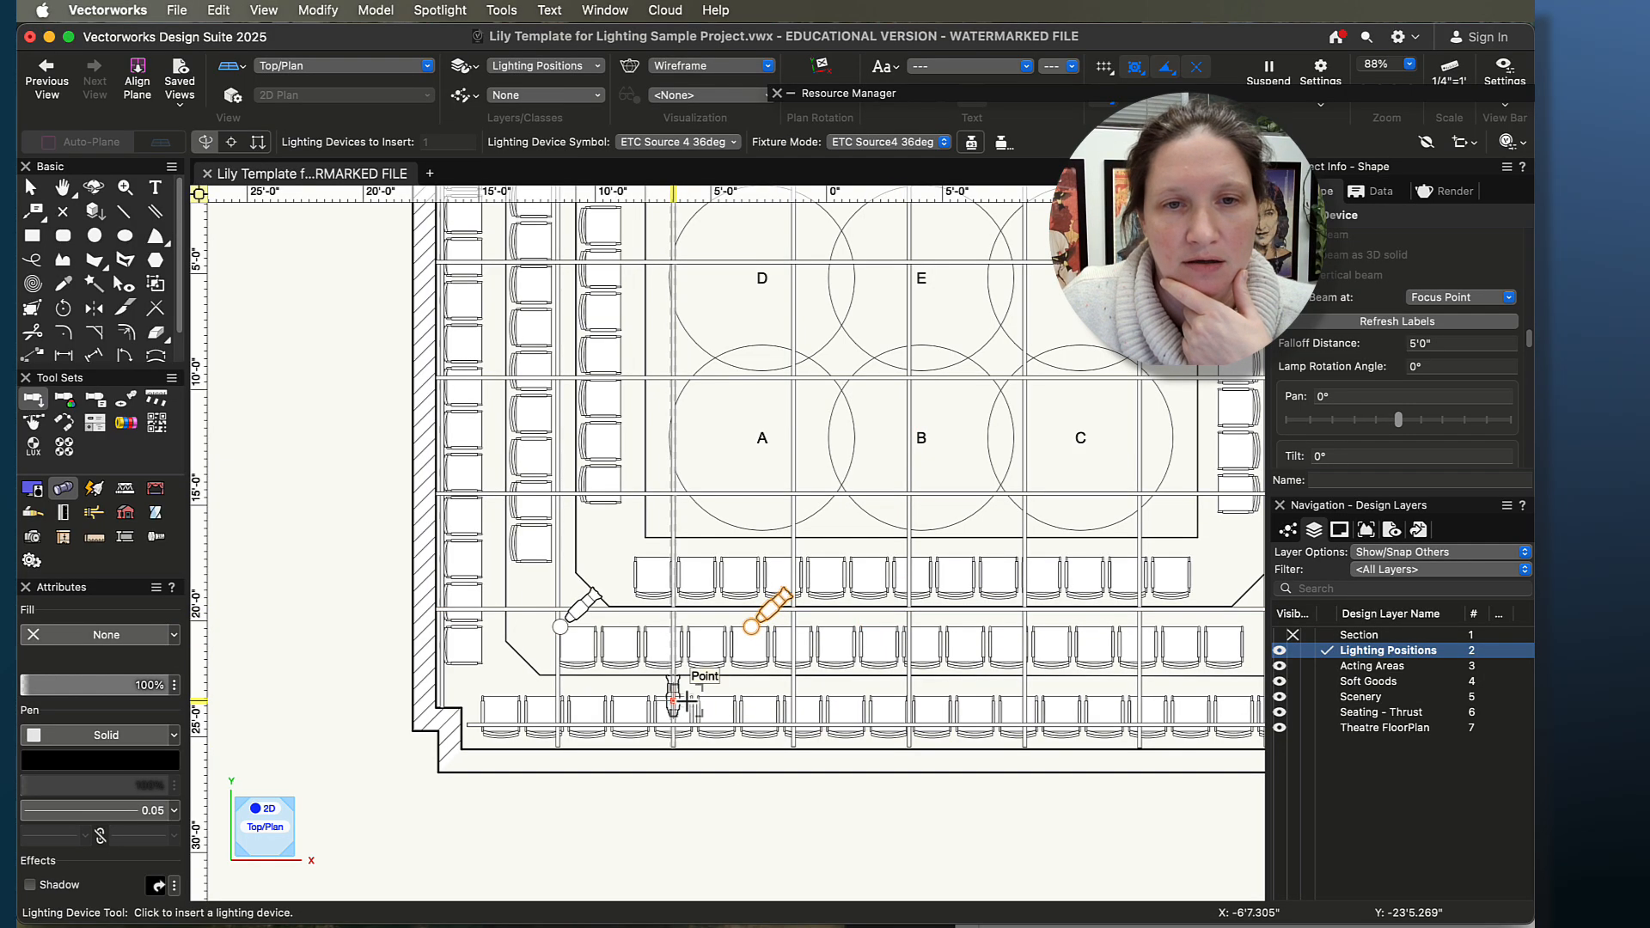
# - Set the Focus of the second light on the front pipe to B
pyautogui.scroll(3, 1364, 352)
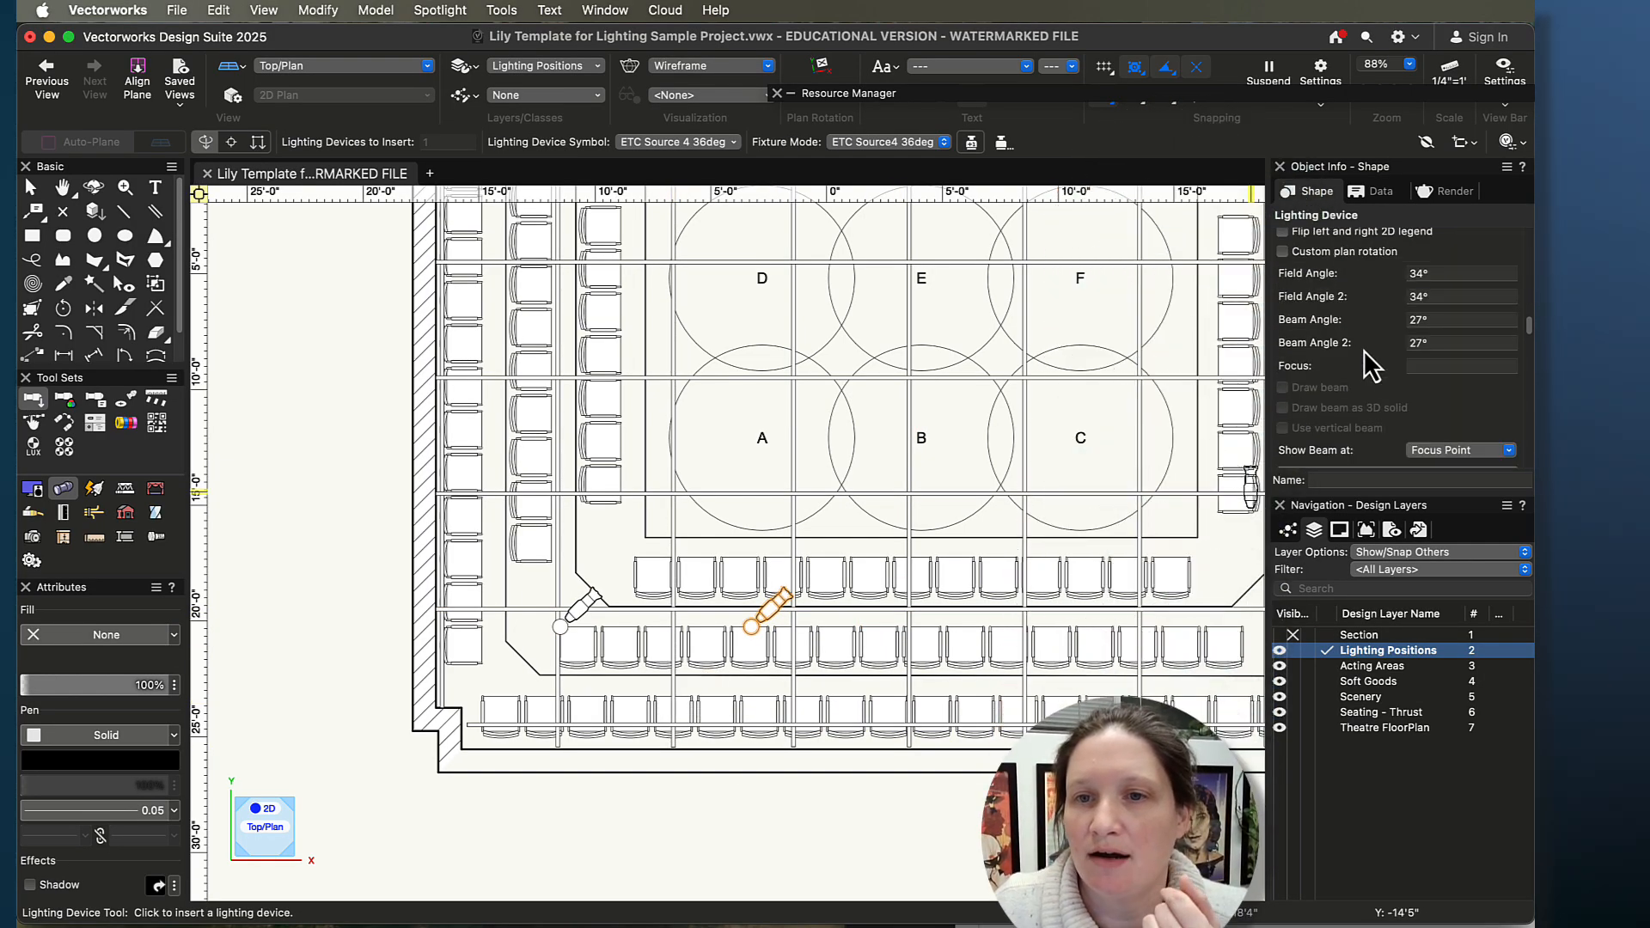
pyautogui.scroll(-6, 1364, 353)
pyautogui.scroll(-10, 1366, 353)
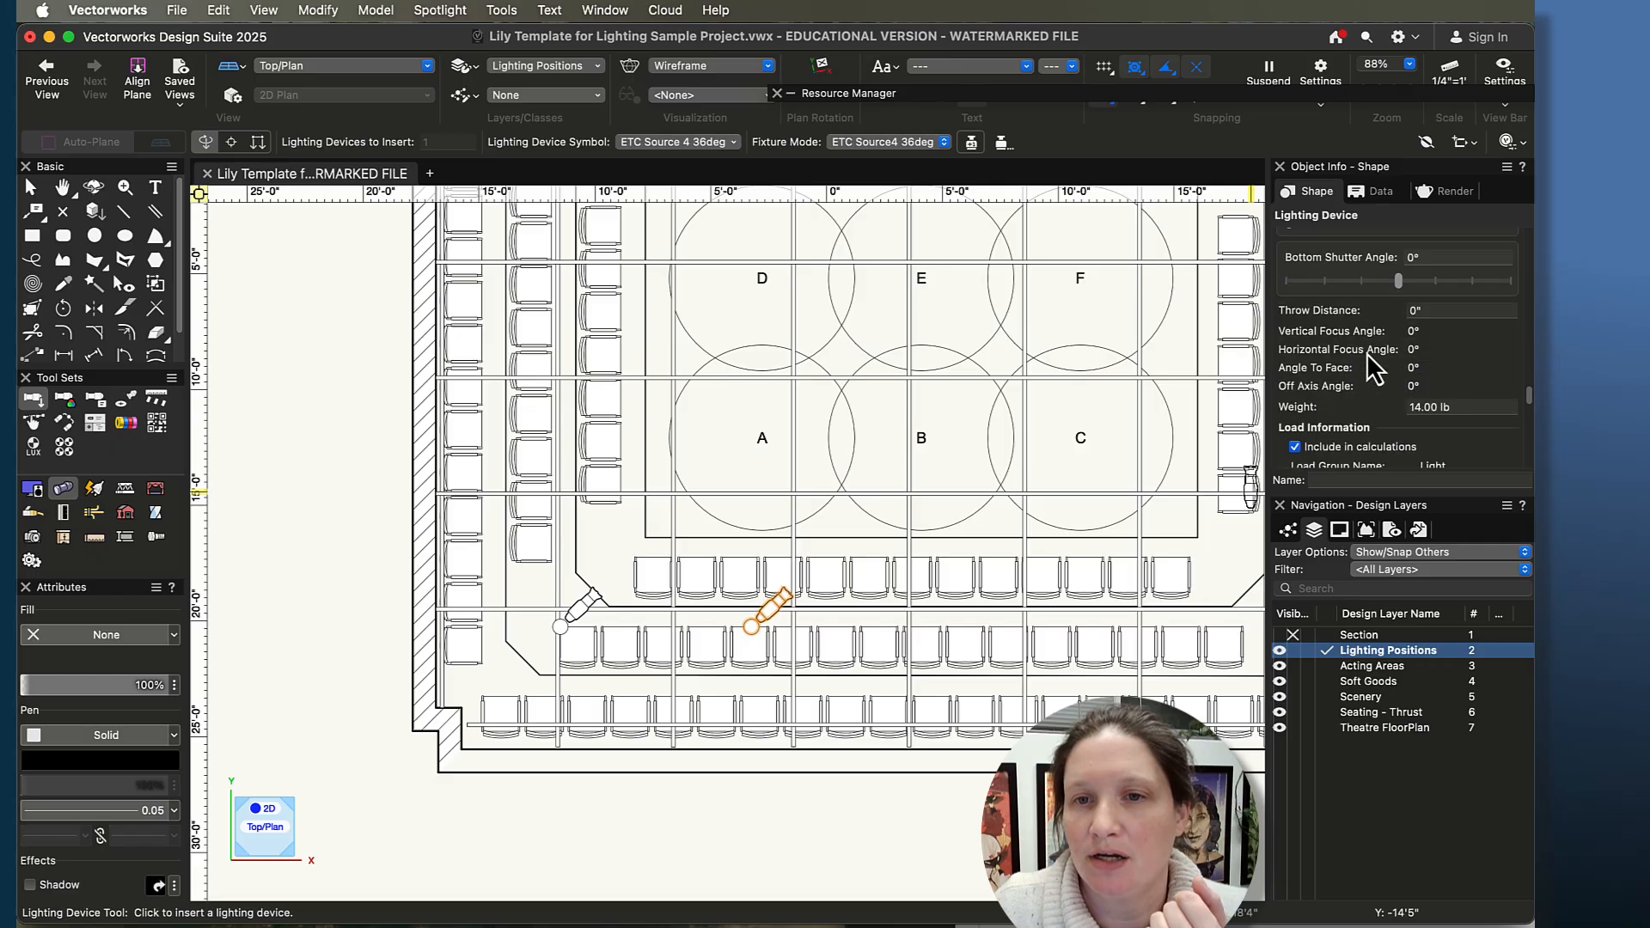
pyautogui.scroll(-5, 1366, 352)
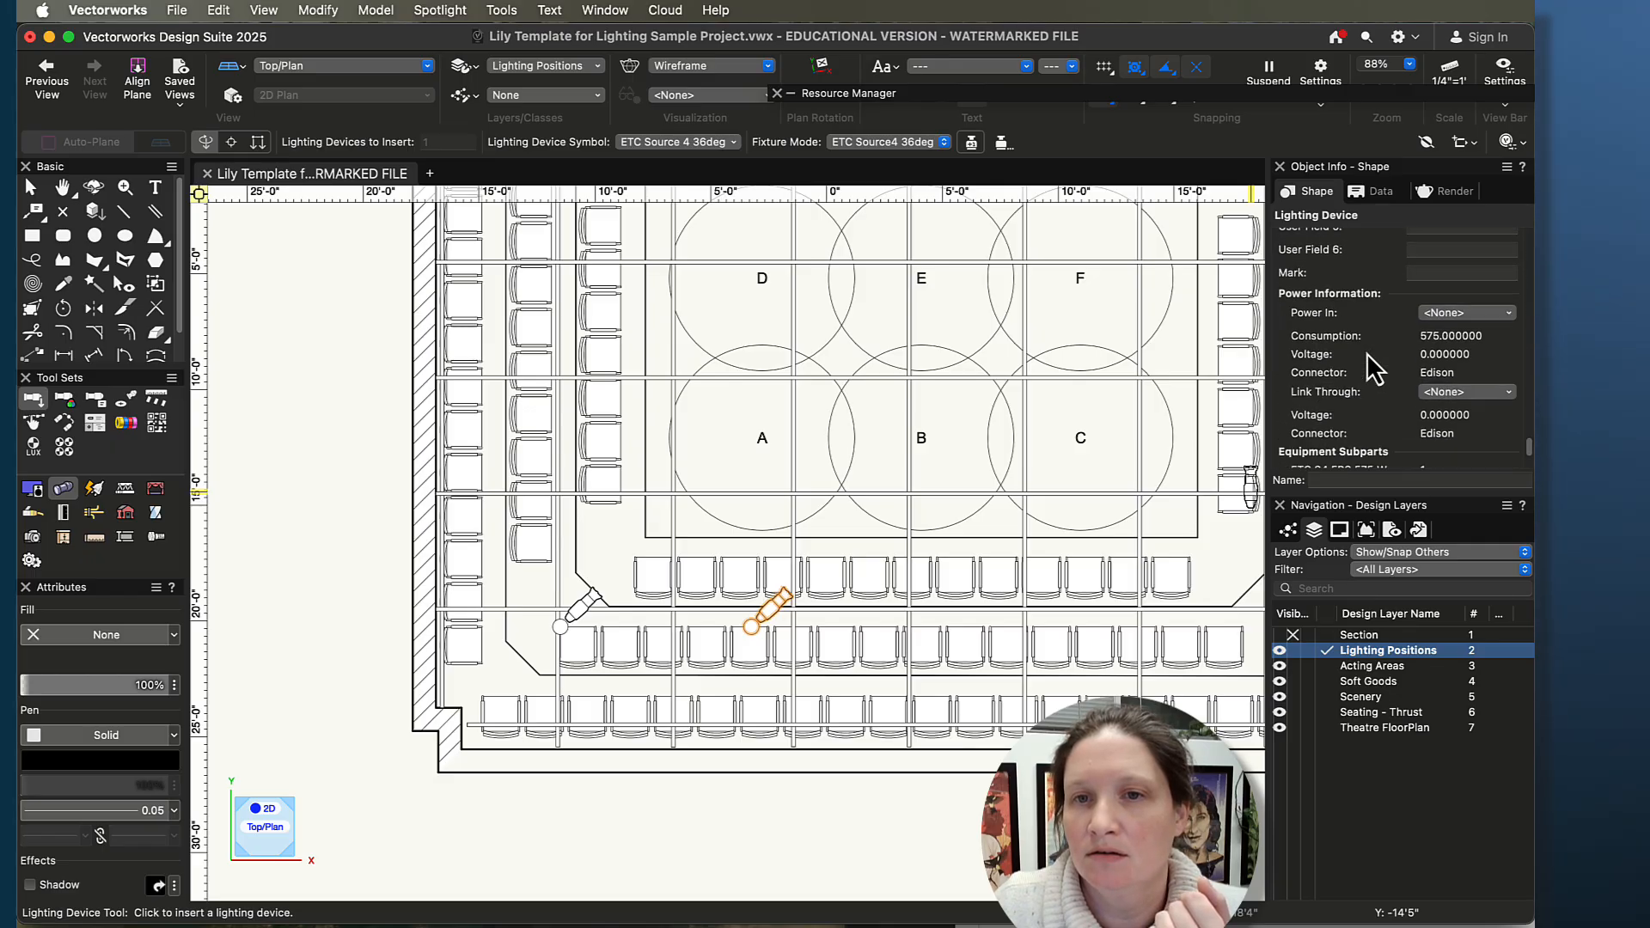
pyautogui.scroll(10, 1366, 353)
pyautogui.scroll(8, 1367, 353)
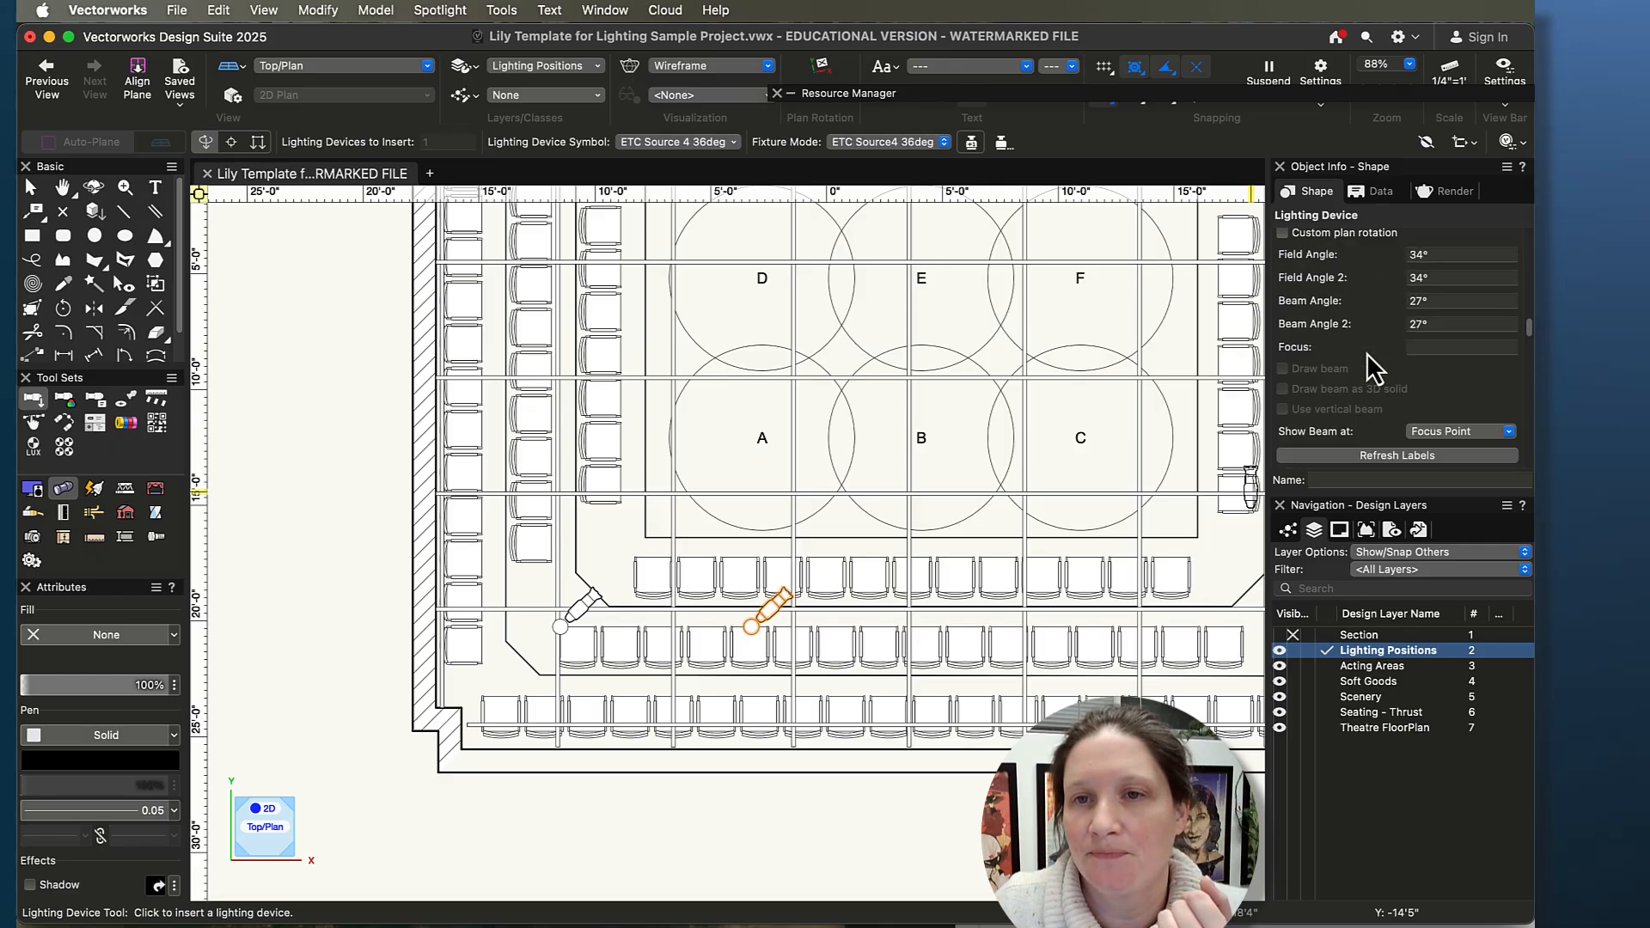
pyautogui.scroll(-3, 1366, 352)
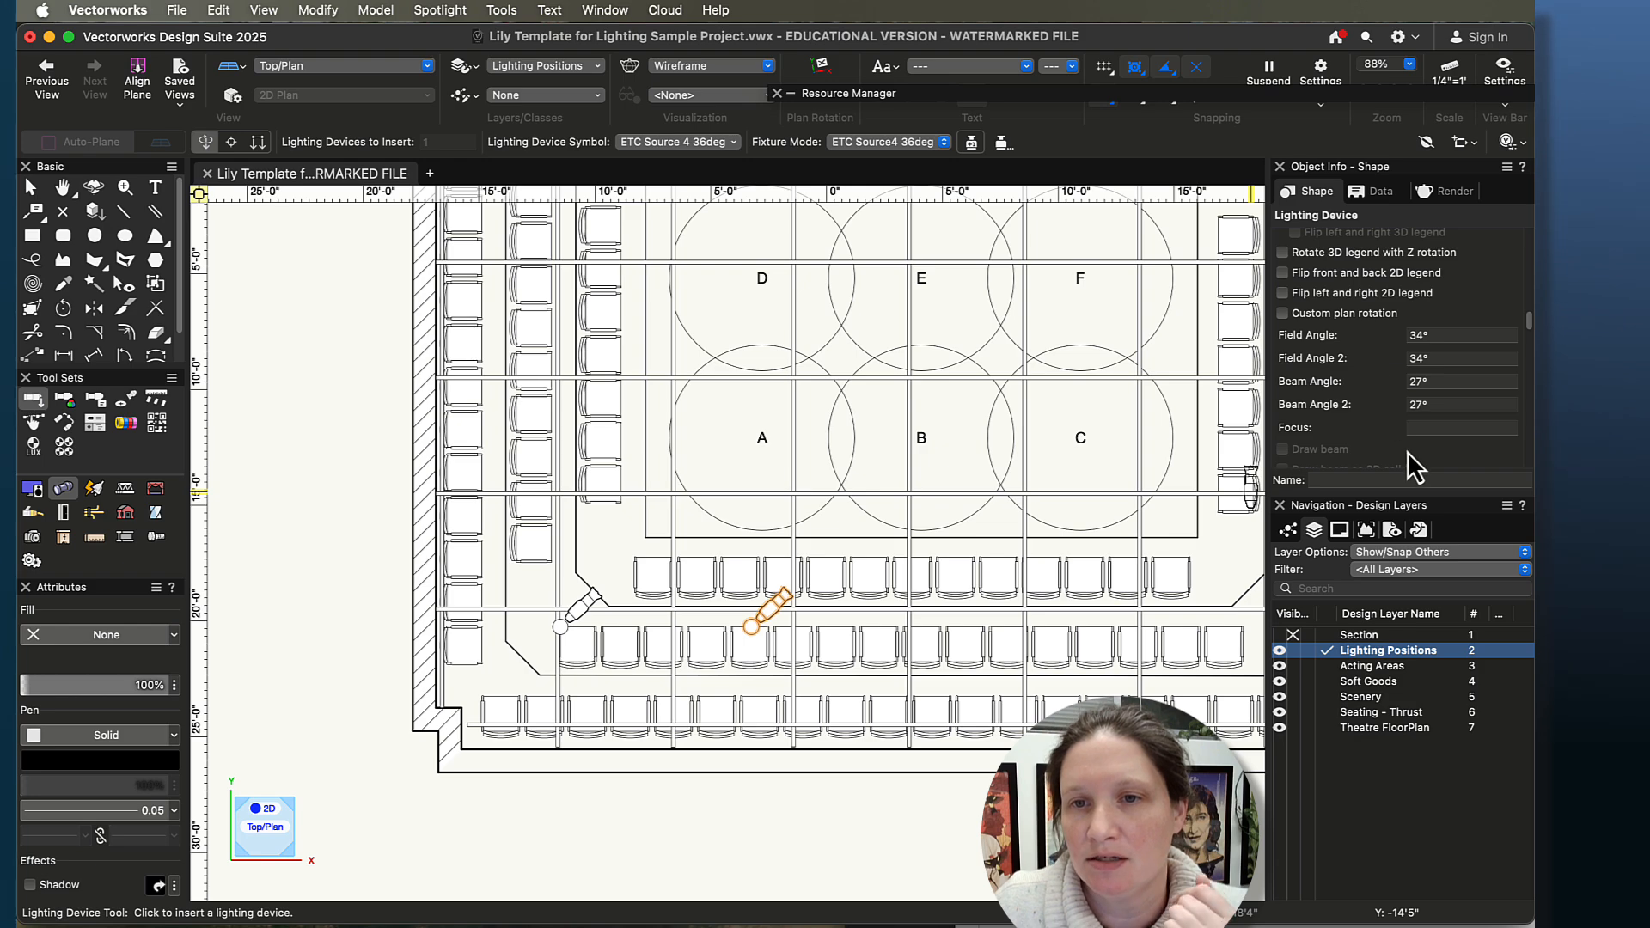
pyautogui.click(1413, 428)
pyautogui.write('B')
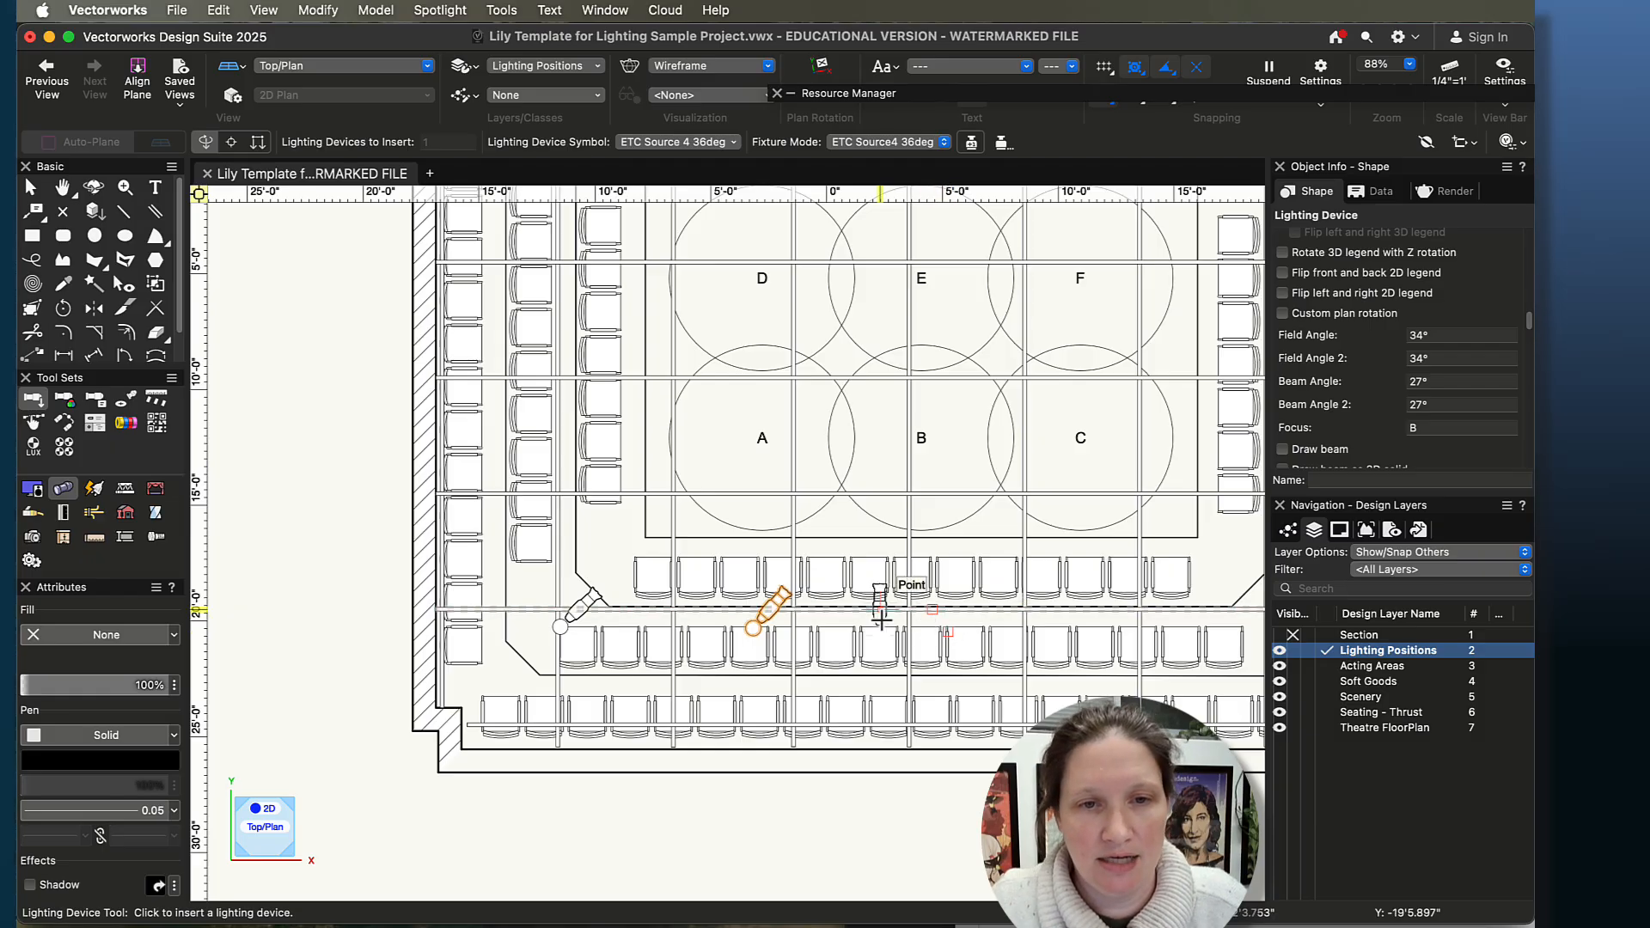
# - Place an ETC Source 4 36deg on the same pipe in front of area B, angled toward area C, with Focus C
pyautogui.click(931, 611)
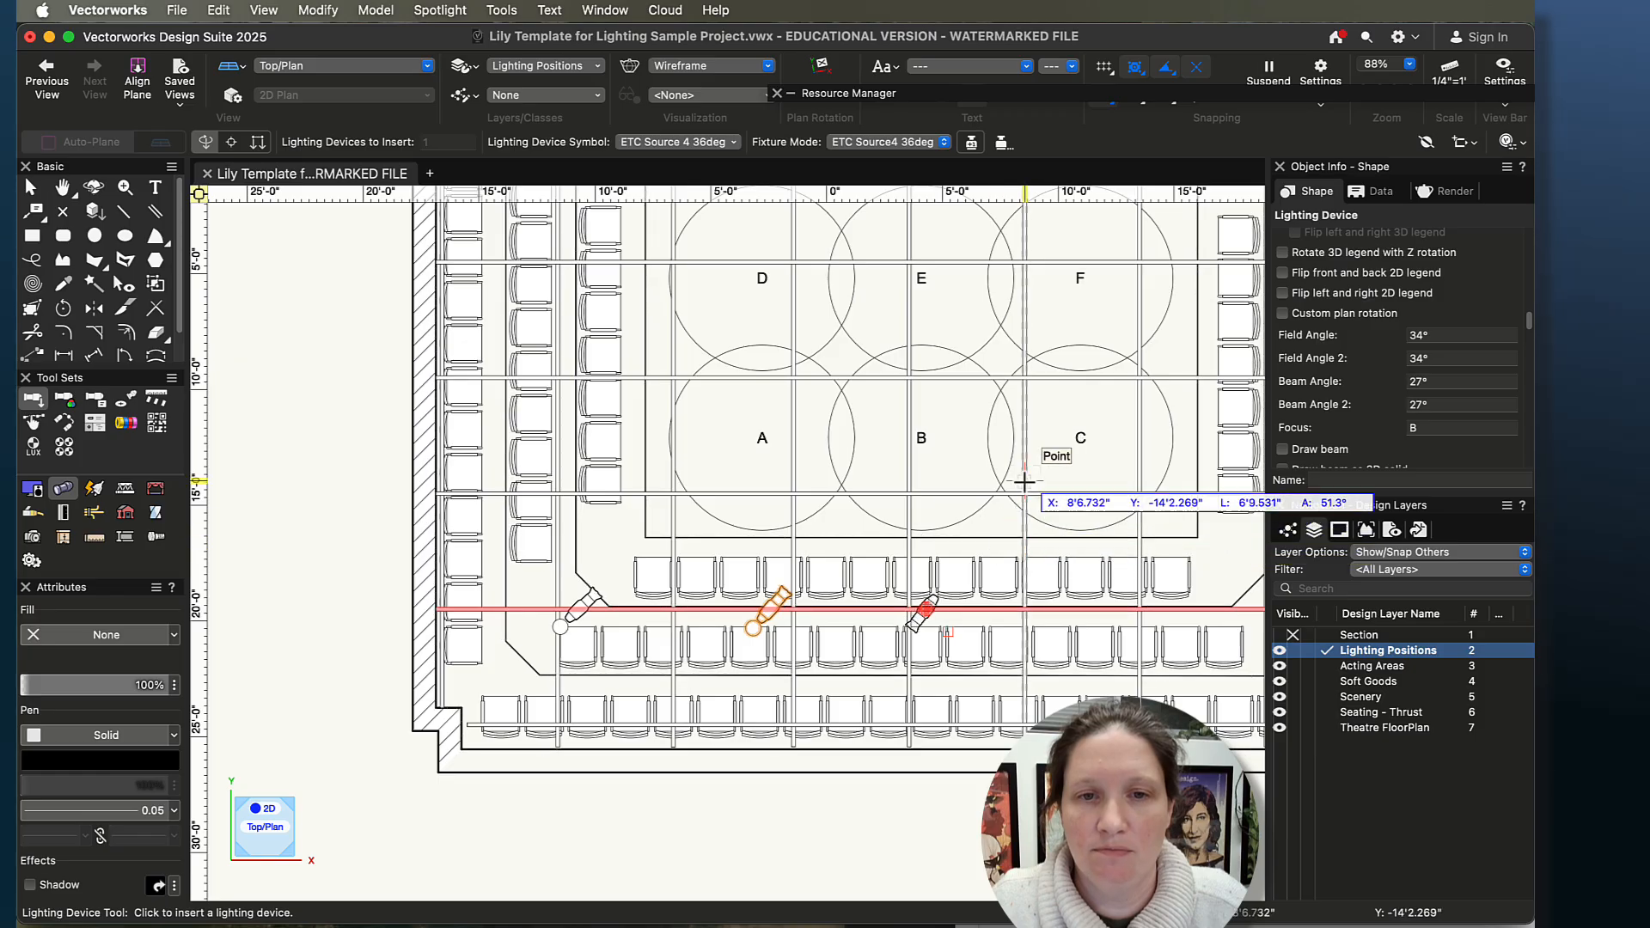
pyautogui.click(846, 688)
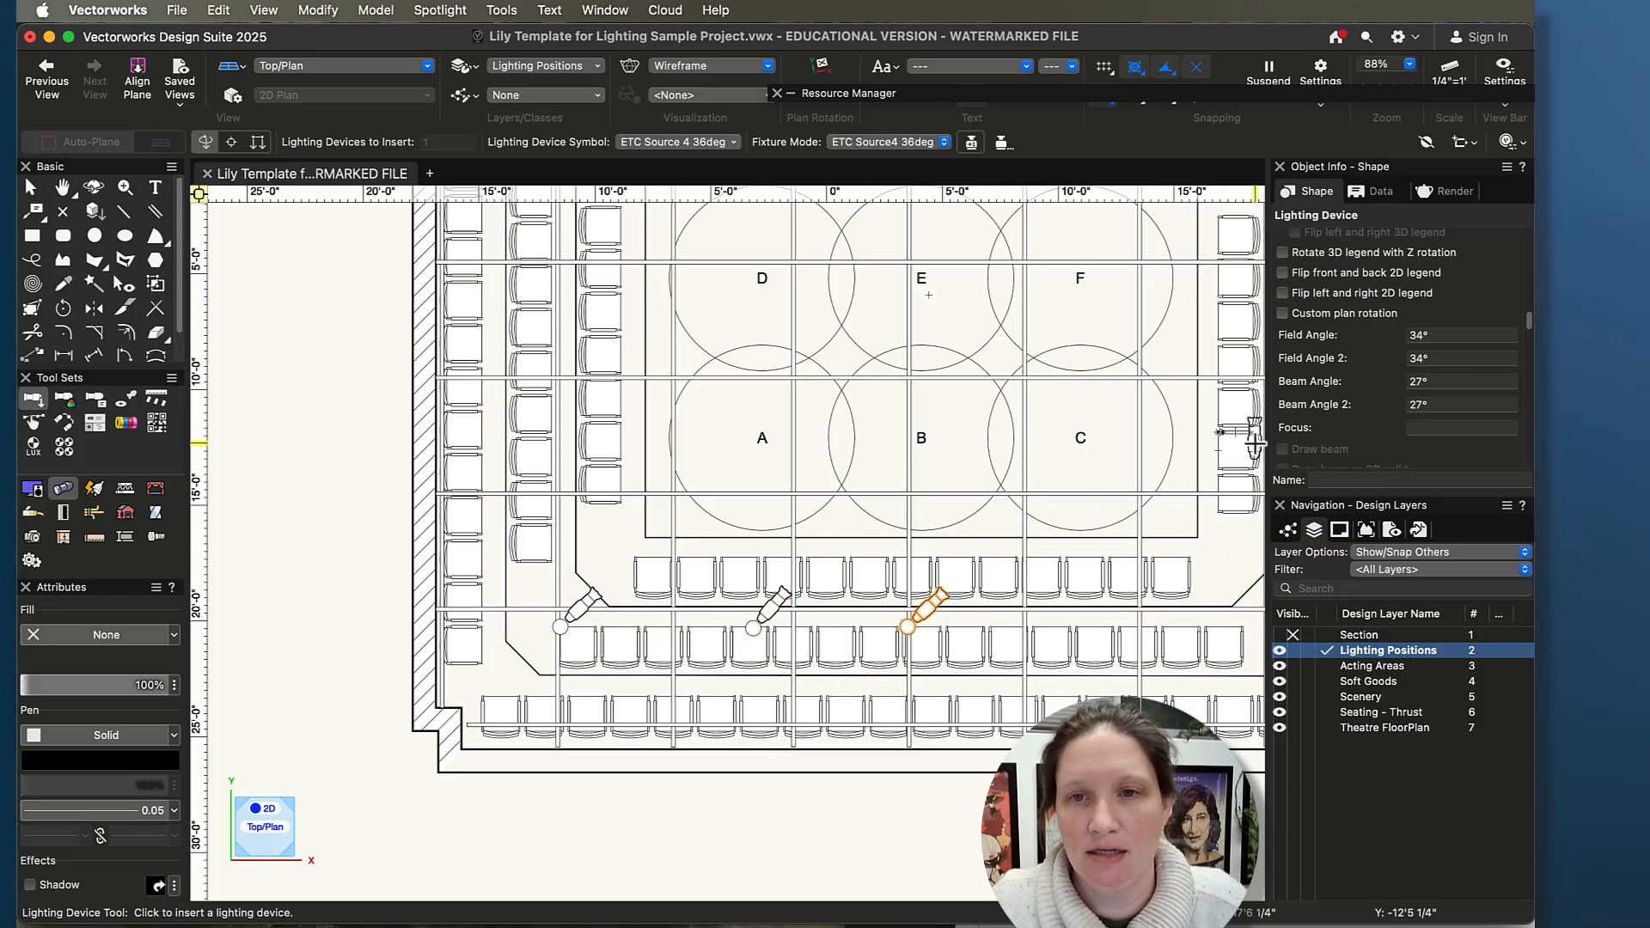
pyautogui.write('C')
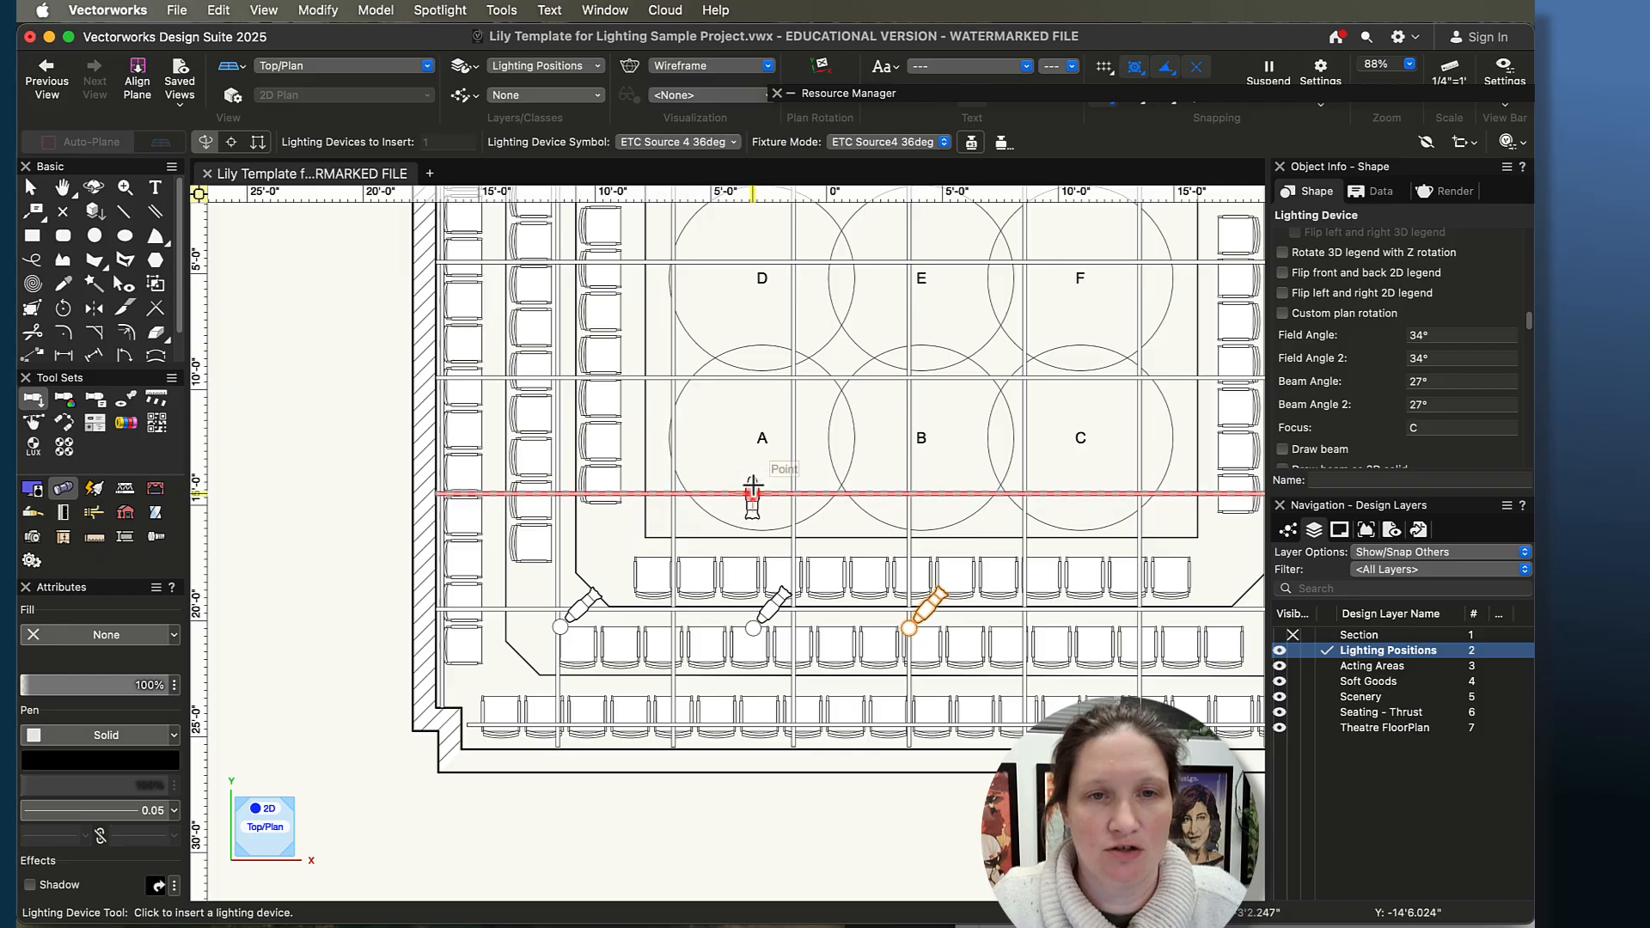
# - Place an ETC Source 4 36deg on the pipe over the side seating beside area A, angled toward area D, with Focus D
pyautogui.moveTo(784, 382); pyautogui.dragTo(896, 413, button='middle')
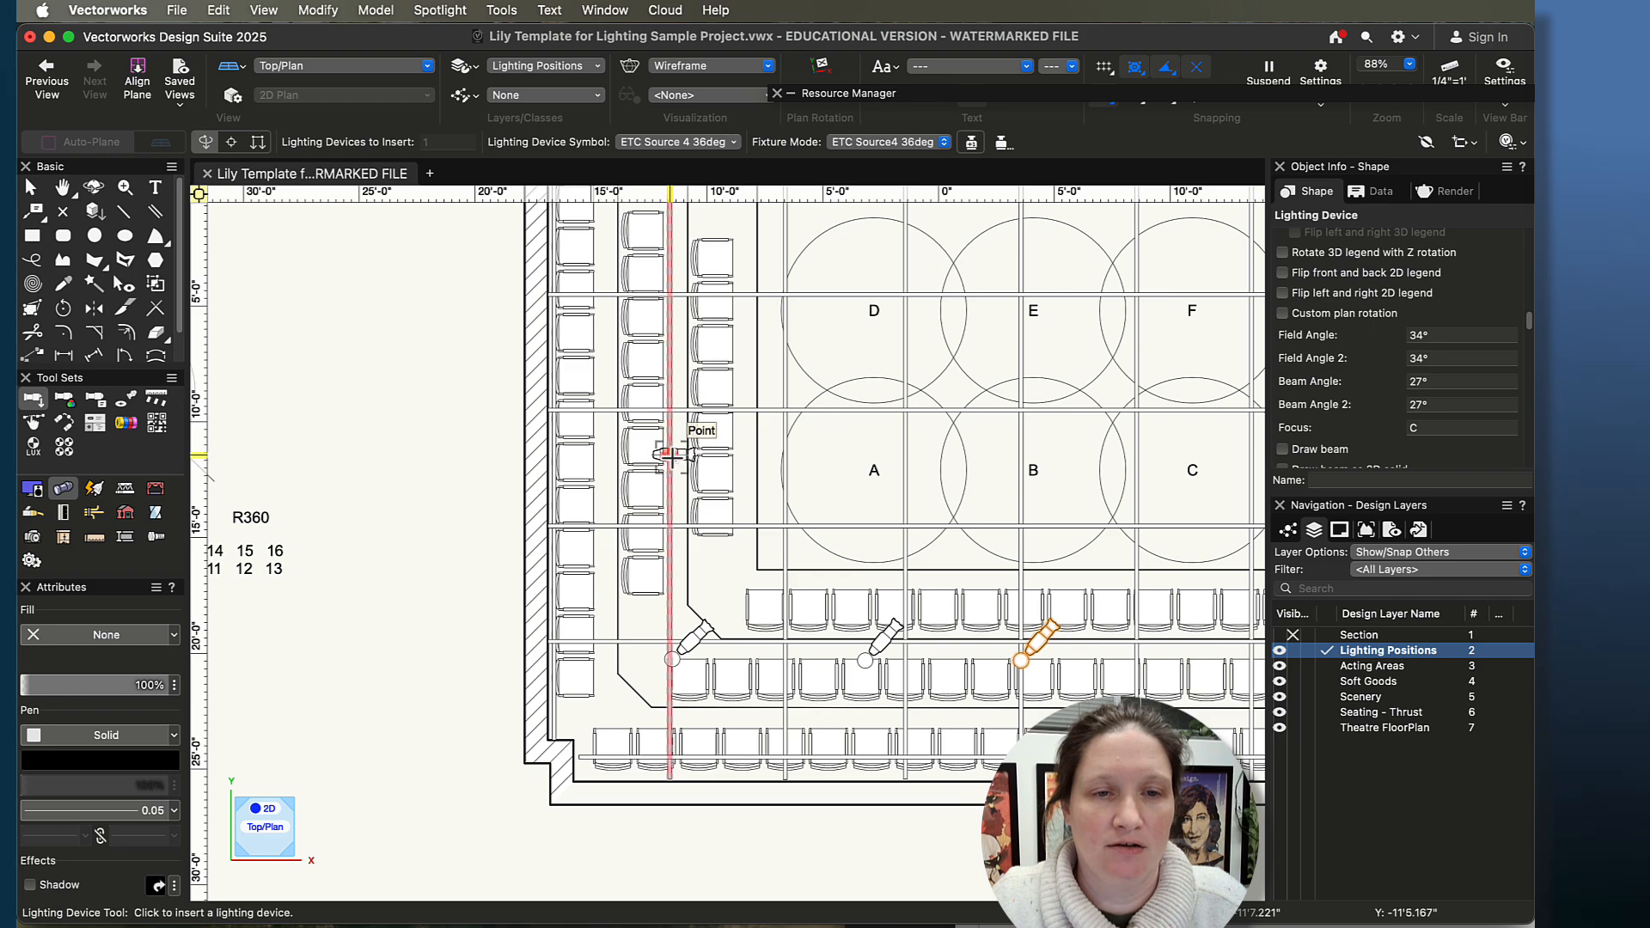
pyautogui.click(672, 454)
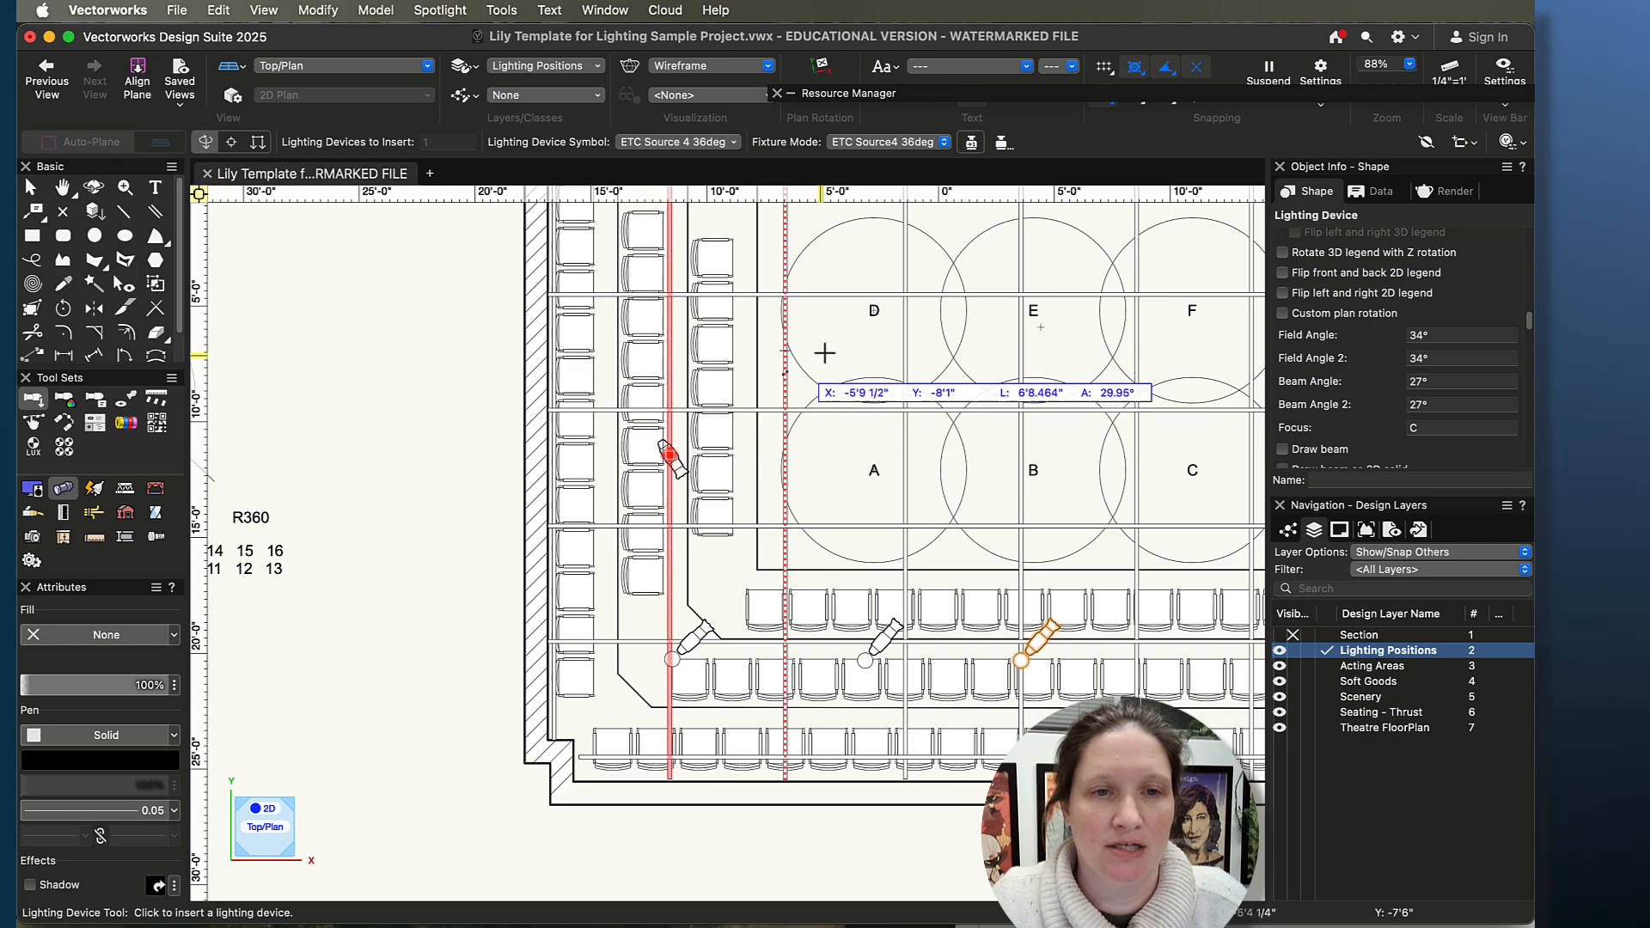
pyautogui.click(587, 297)
pyautogui.click(1441, 427)
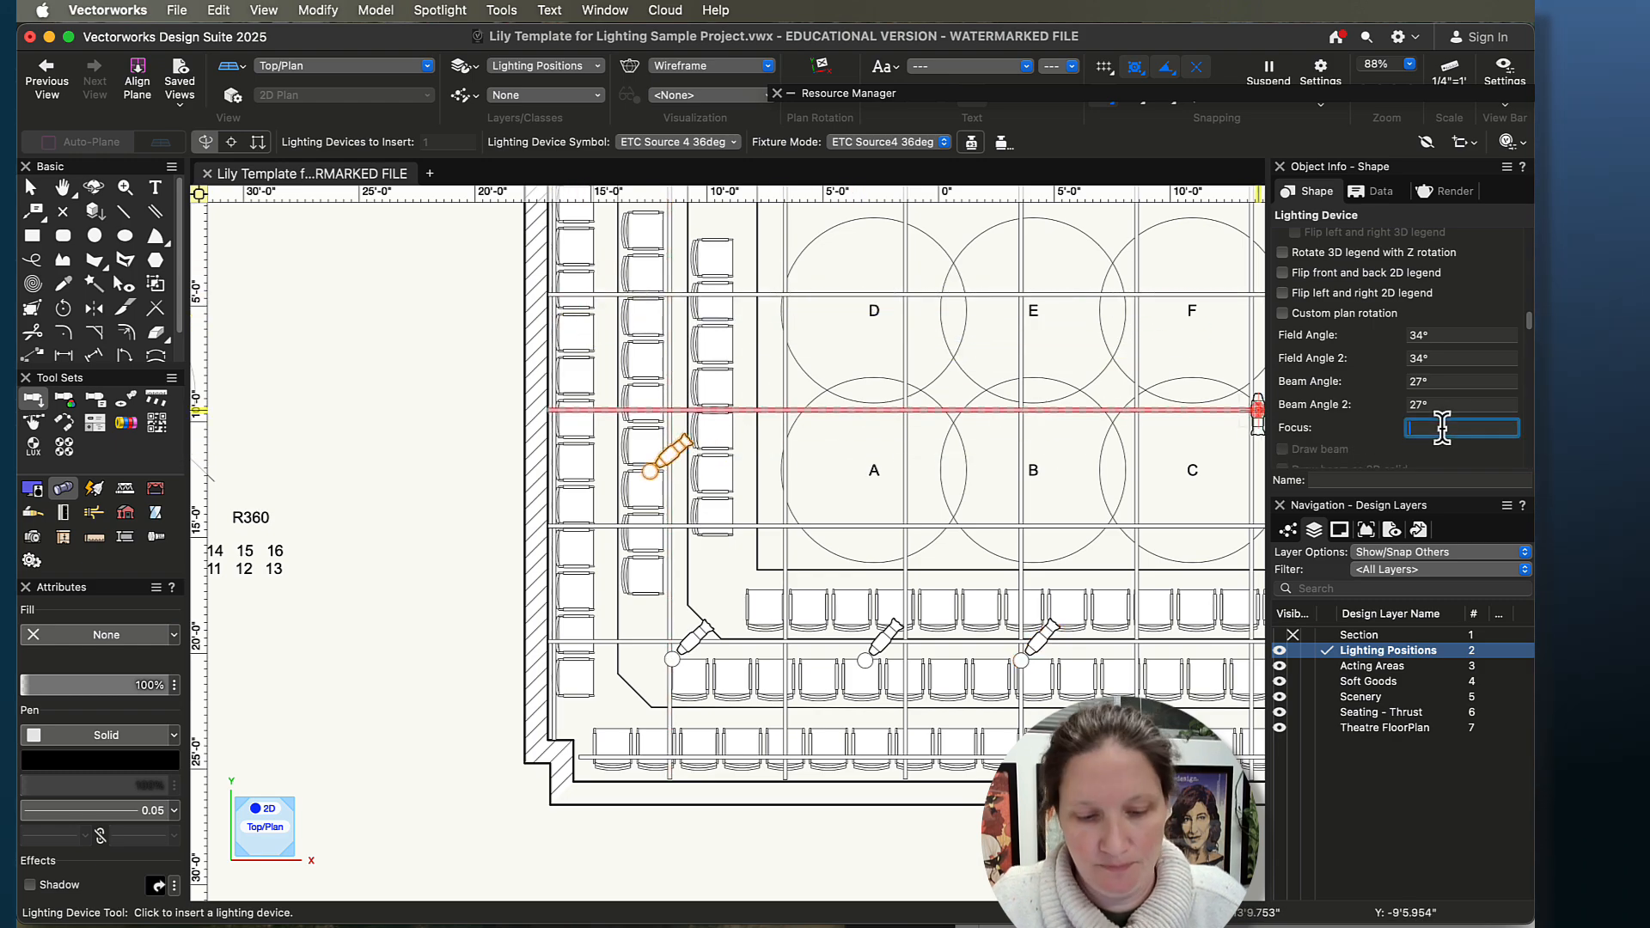
pyautogui.write('D')
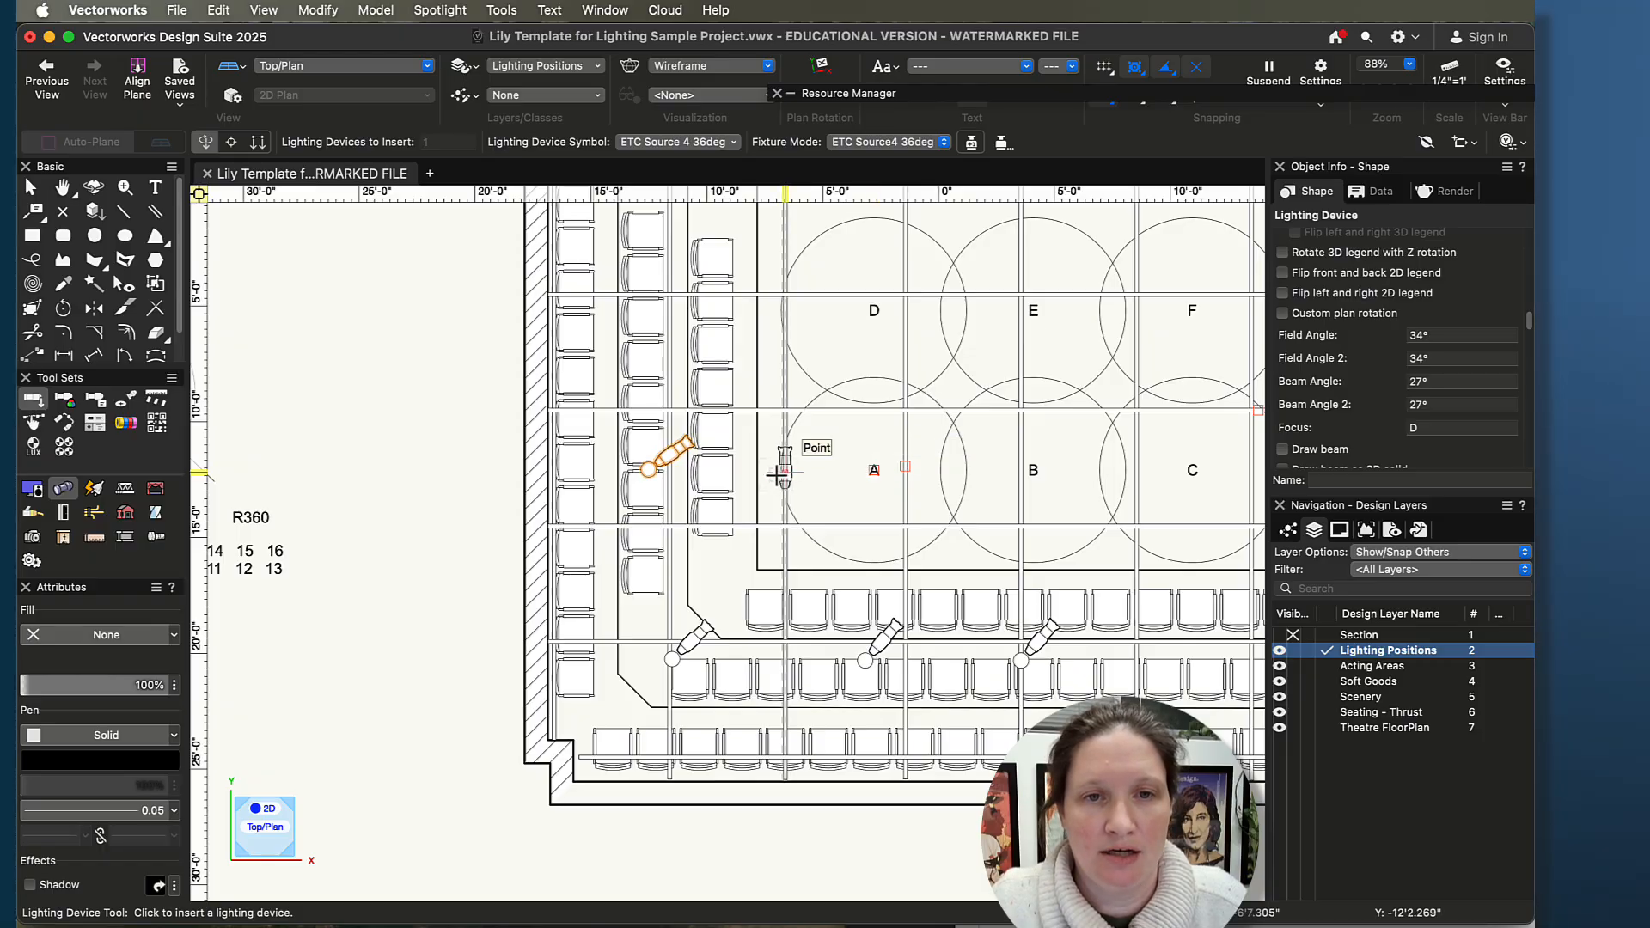
# - Place two more ETC Source 4 36deg lights over areas A and B, angled diagonally toward areas E and F
pyautogui.click(900, 466)
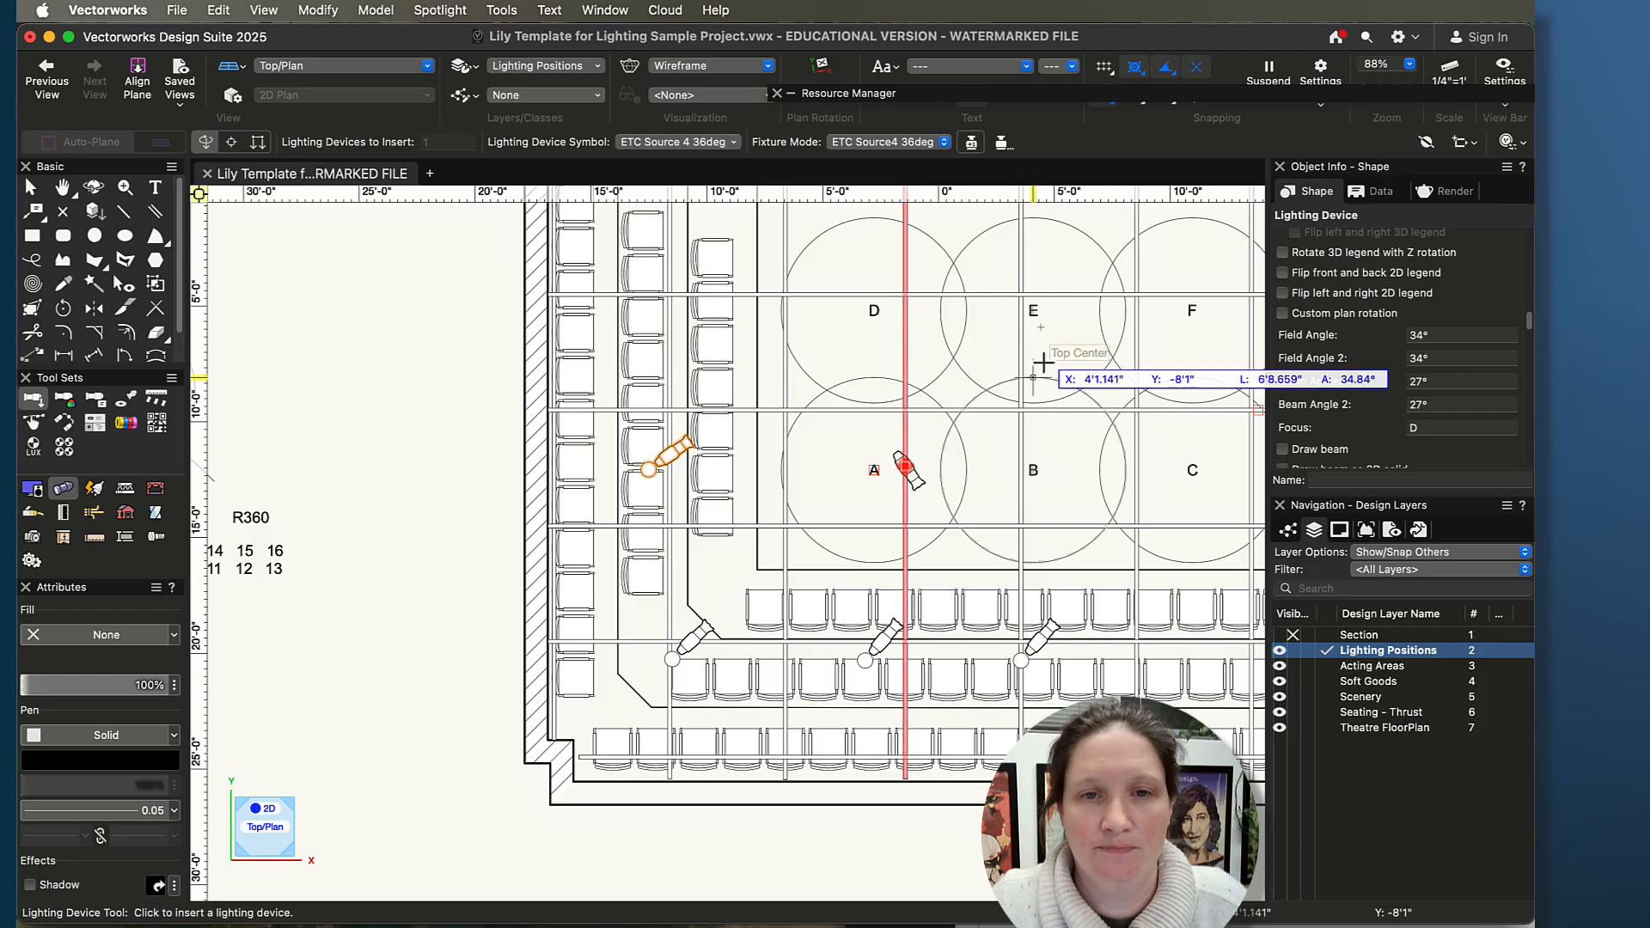
pyautogui.click(814, 356)
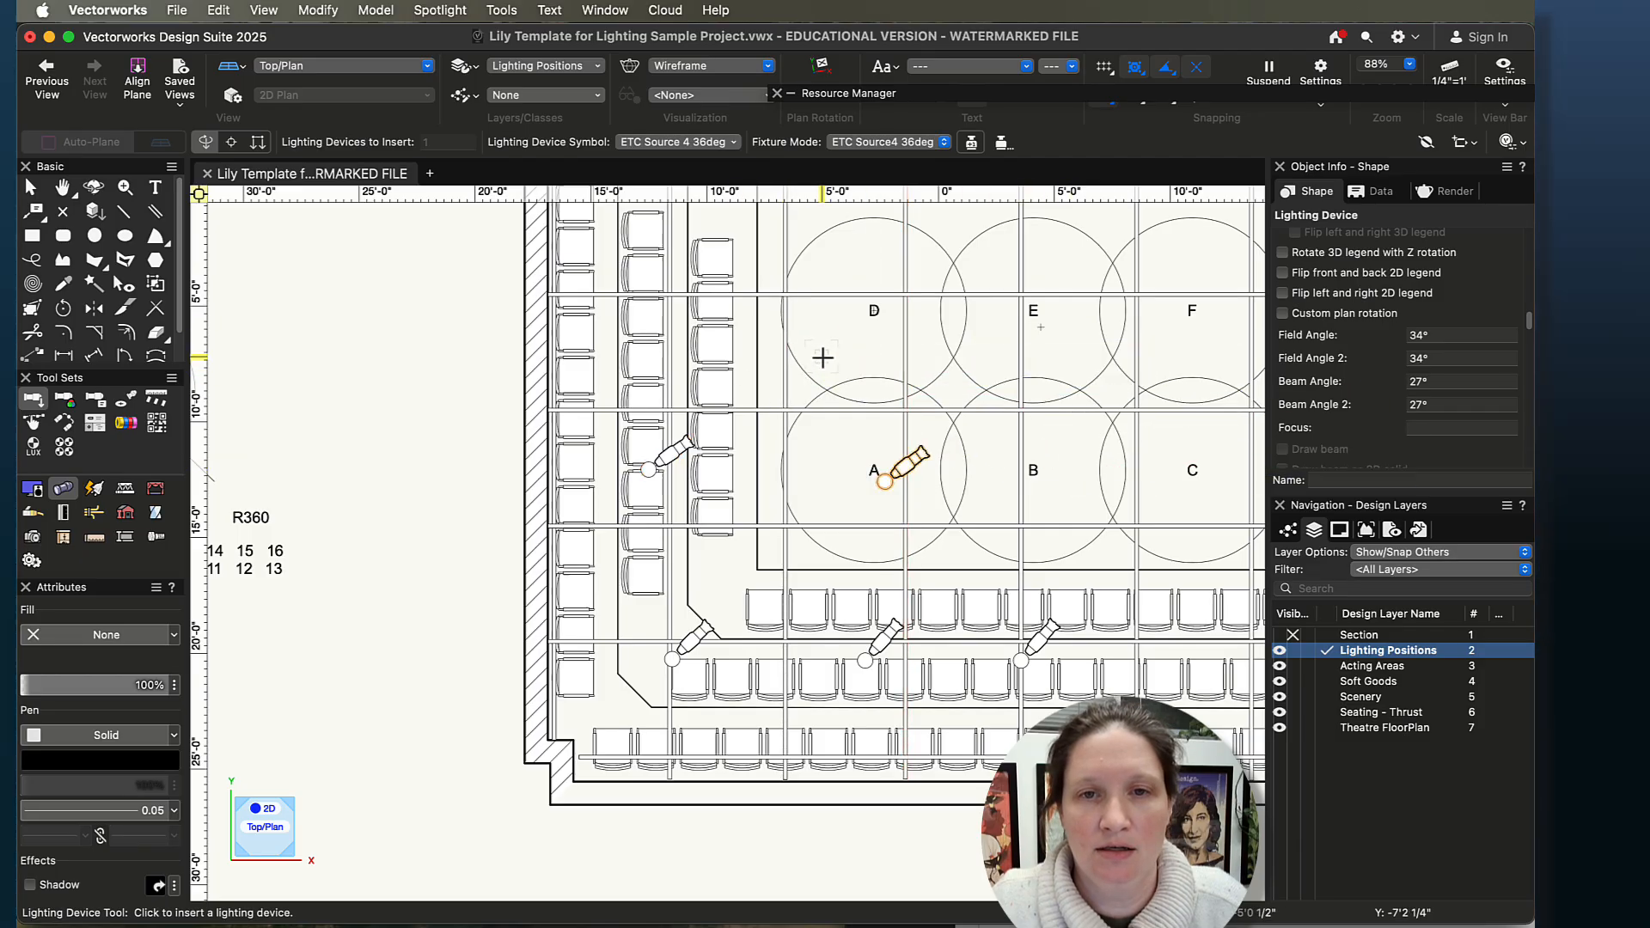
pyautogui.click(1019, 472)
pyautogui.click(930, 355)
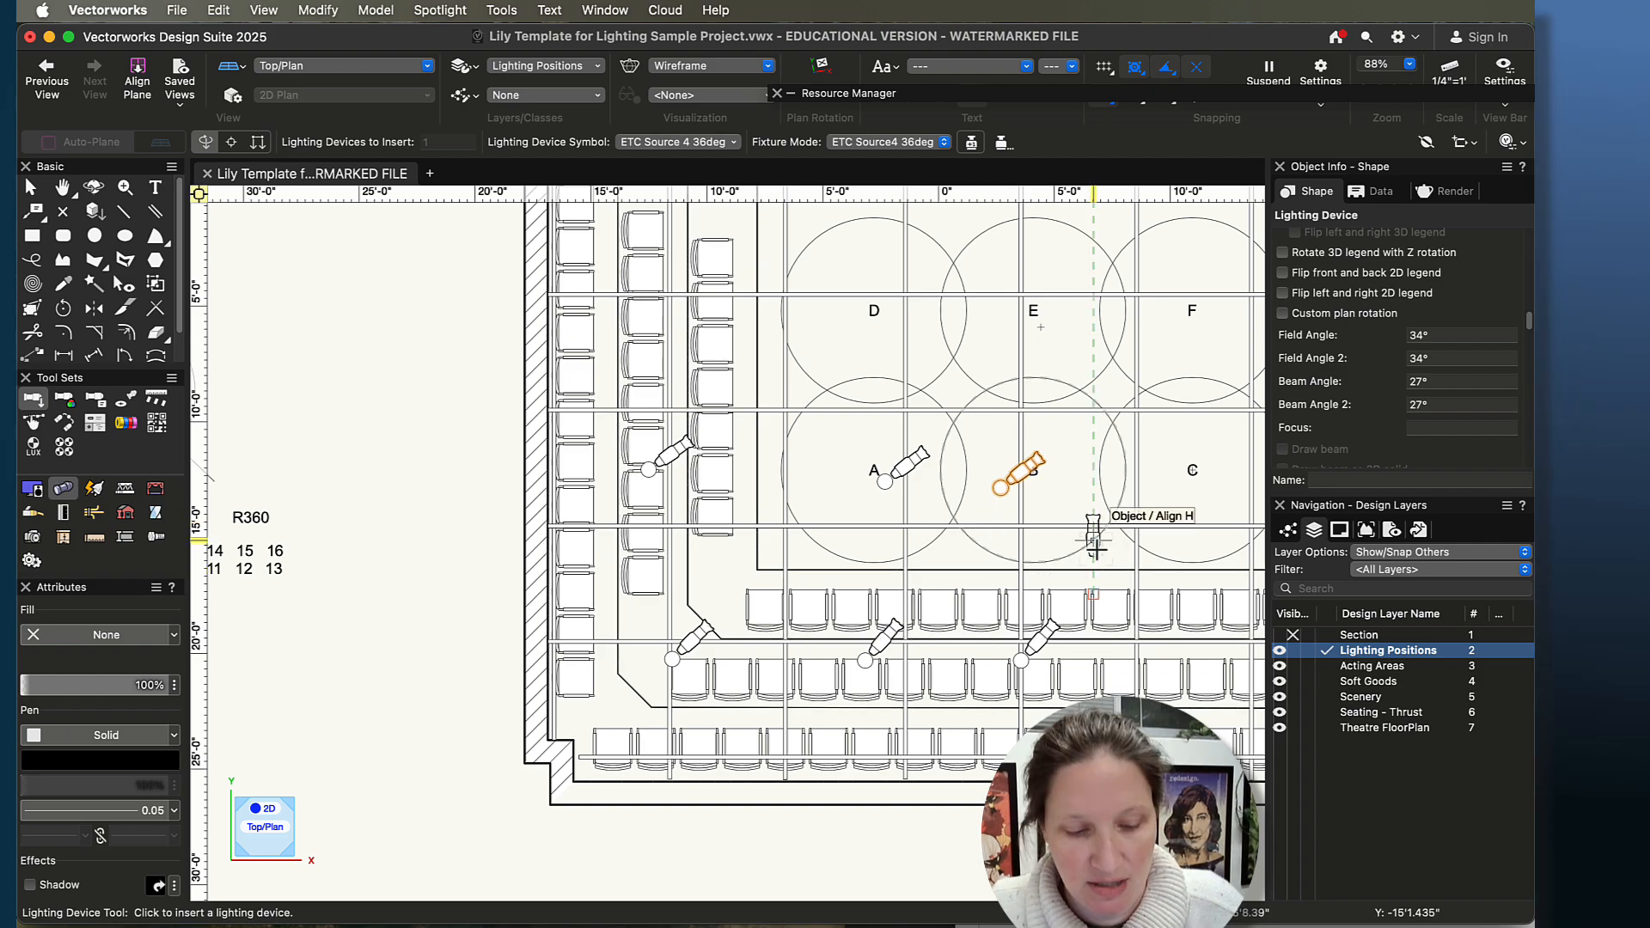
# - Move the two lights over areas A and B downstage, putting the area A one on the crossing pipe near the circle's downstage edge
pyautogui.press('x')
pyautogui.click(1022, 471)
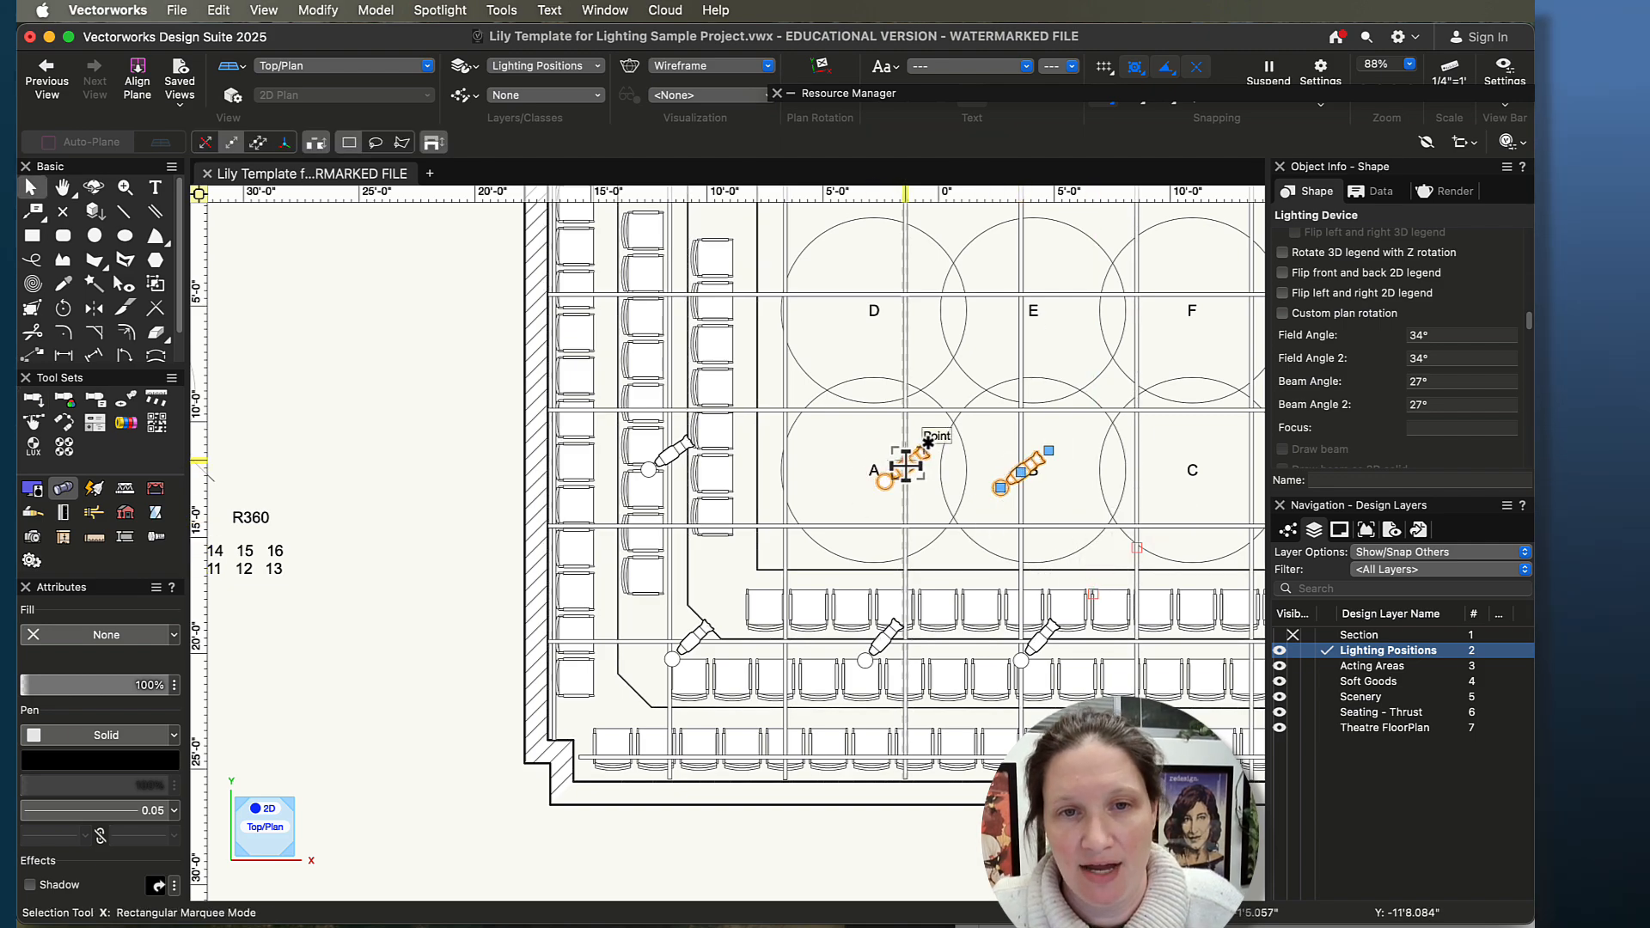
pyautogui.moveTo(906, 467); pyautogui.dragTo(1022, 485)
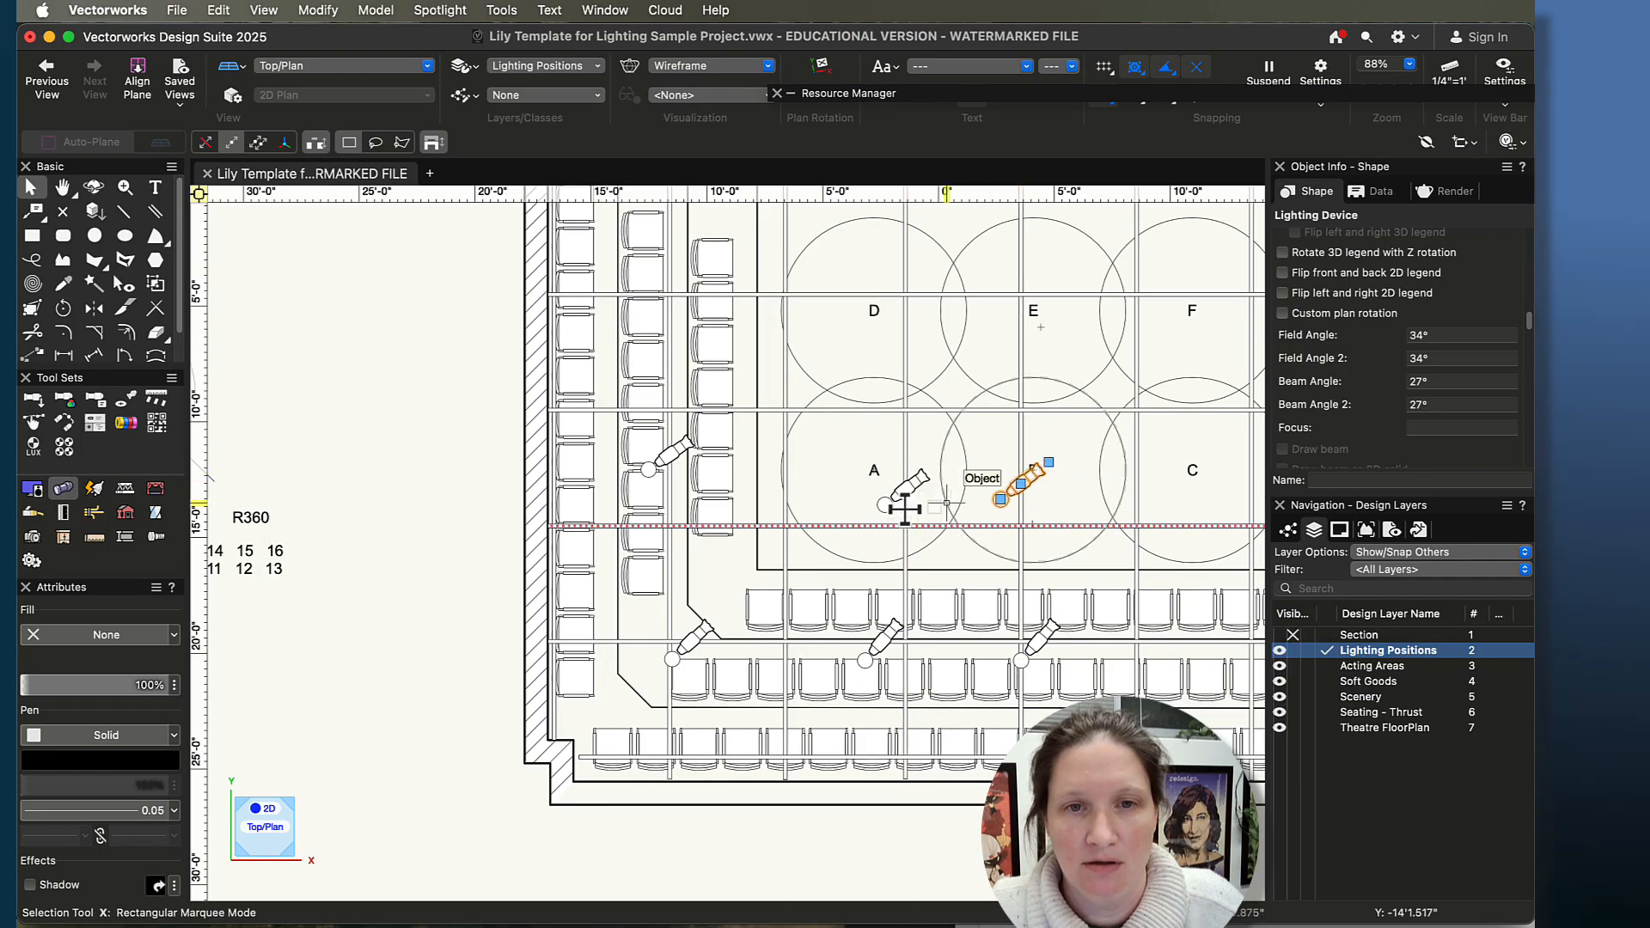
pyautogui.moveTo(903, 493); pyautogui.dragTo(868, 522)
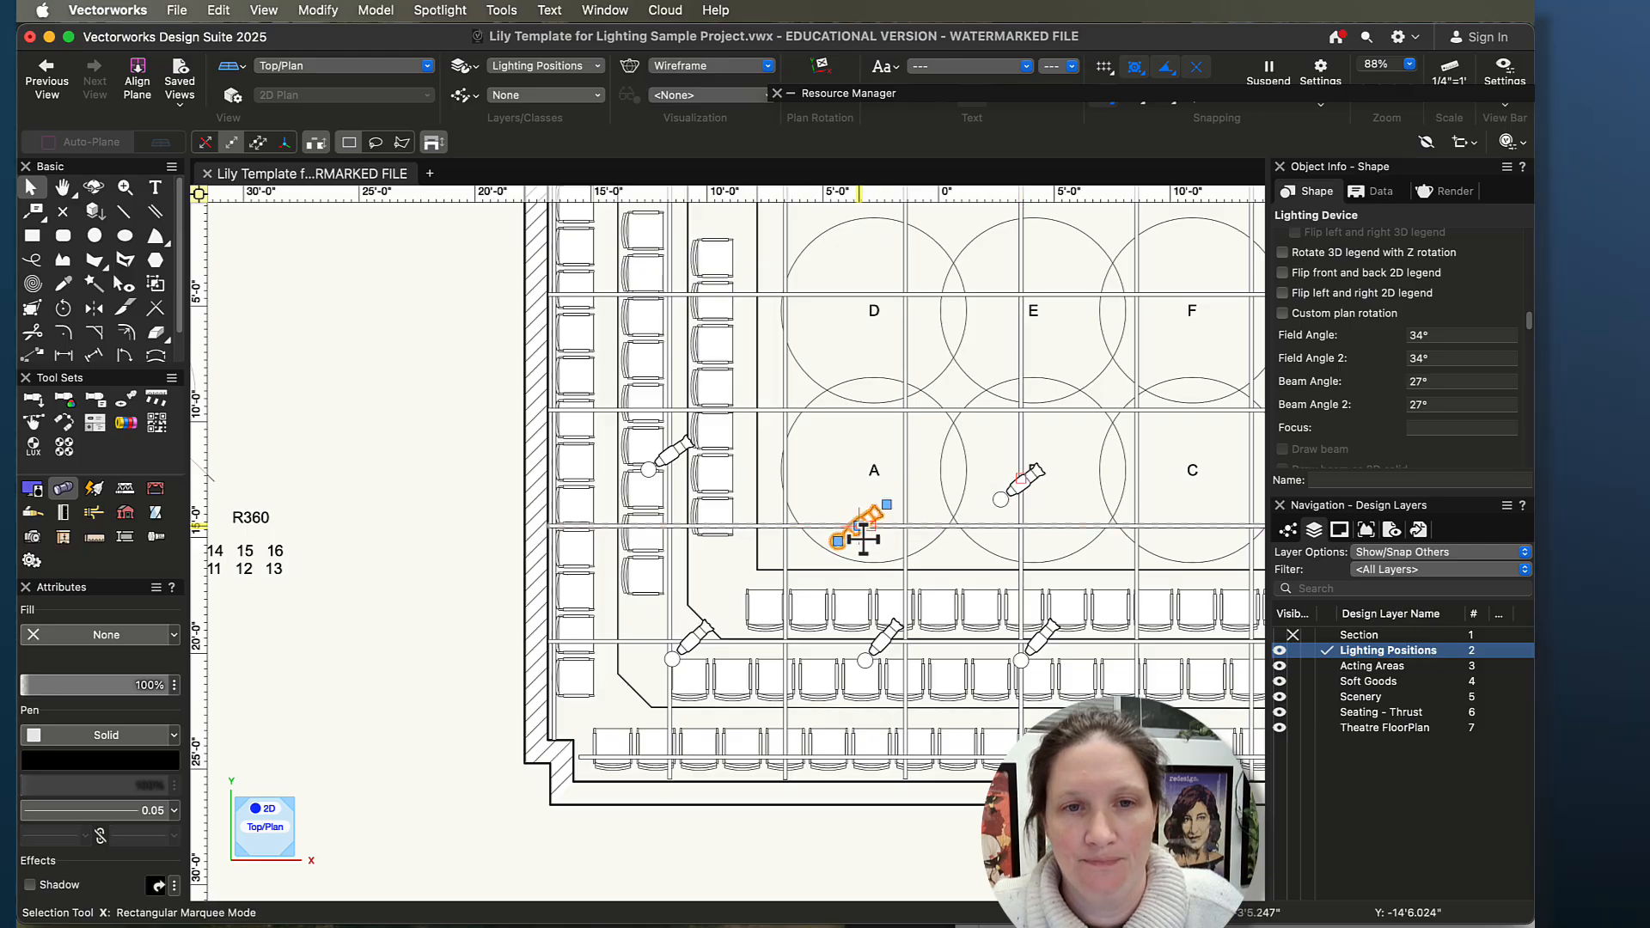
# - Set Focus E for the light over area A and Focus F for the one over area B, shifting the latter slightly downstage
pyautogui.click(1416, 425)
pyautogui.write('E')
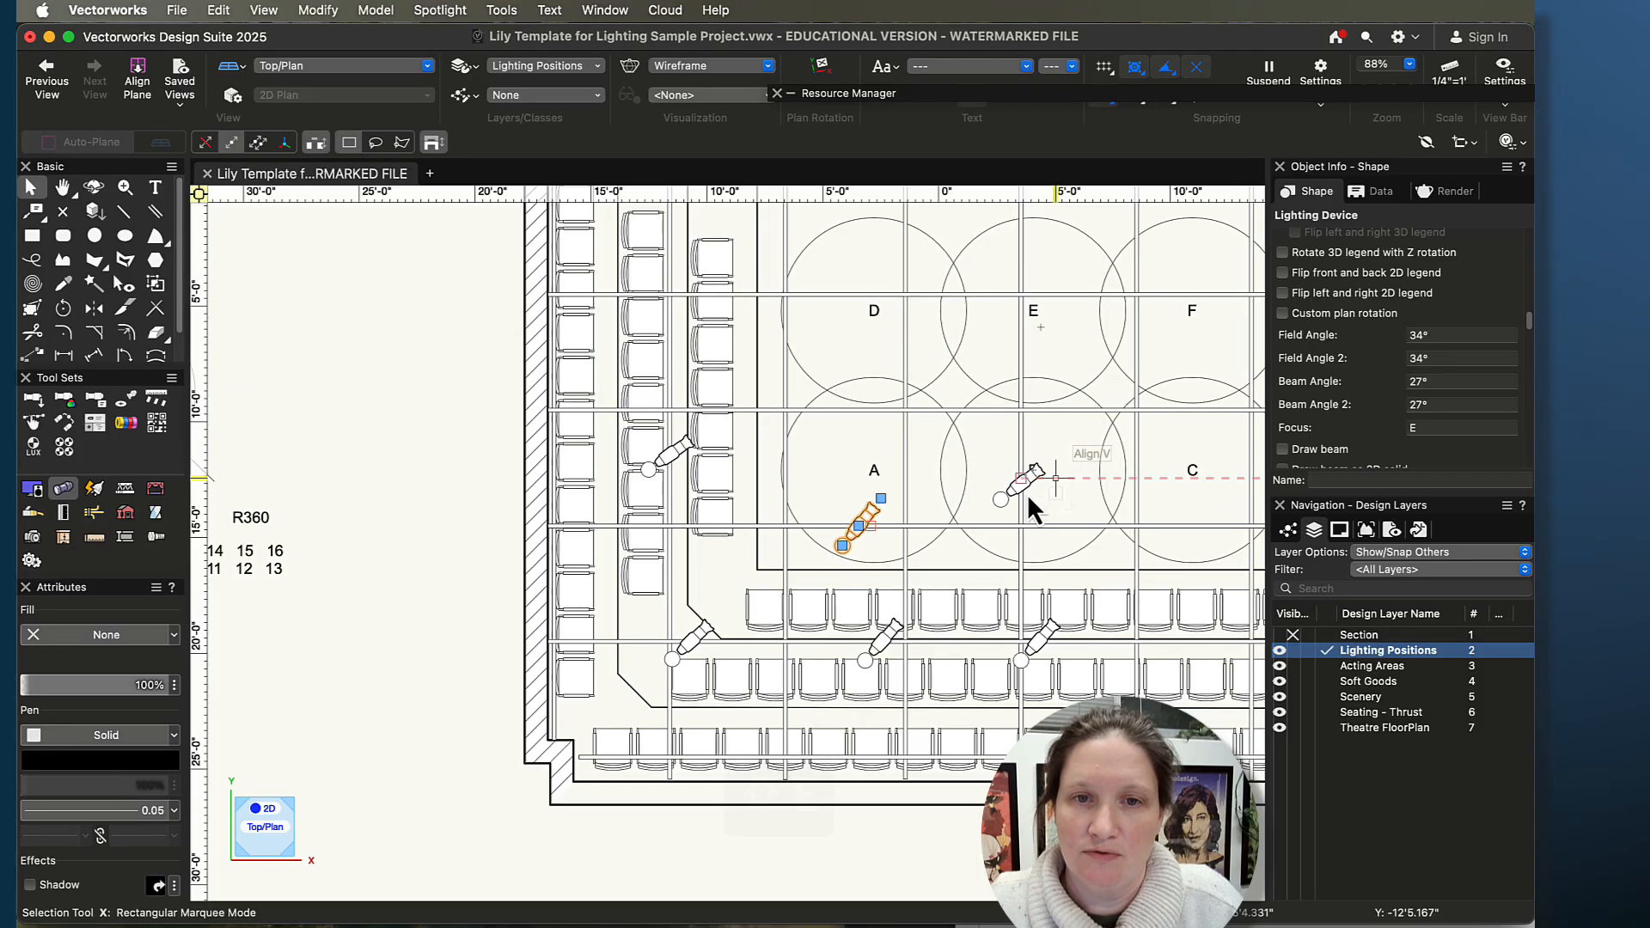
pyautogui.click(1014, 480)
pyautogui.click(1444, 427)
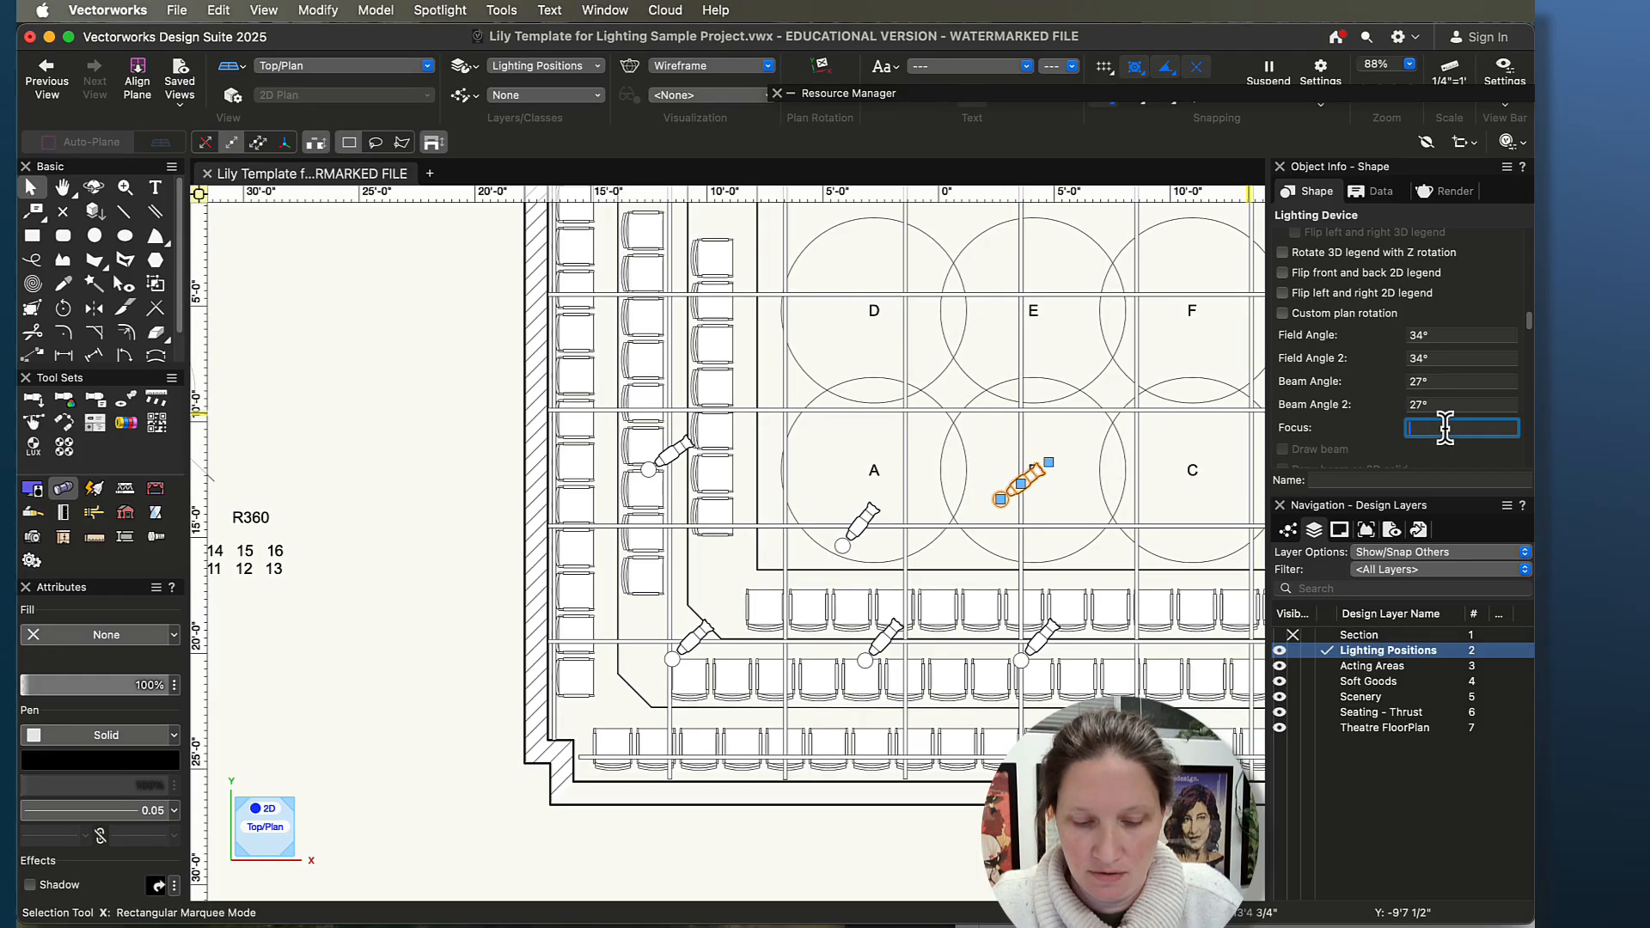
pyautogui.write('F')
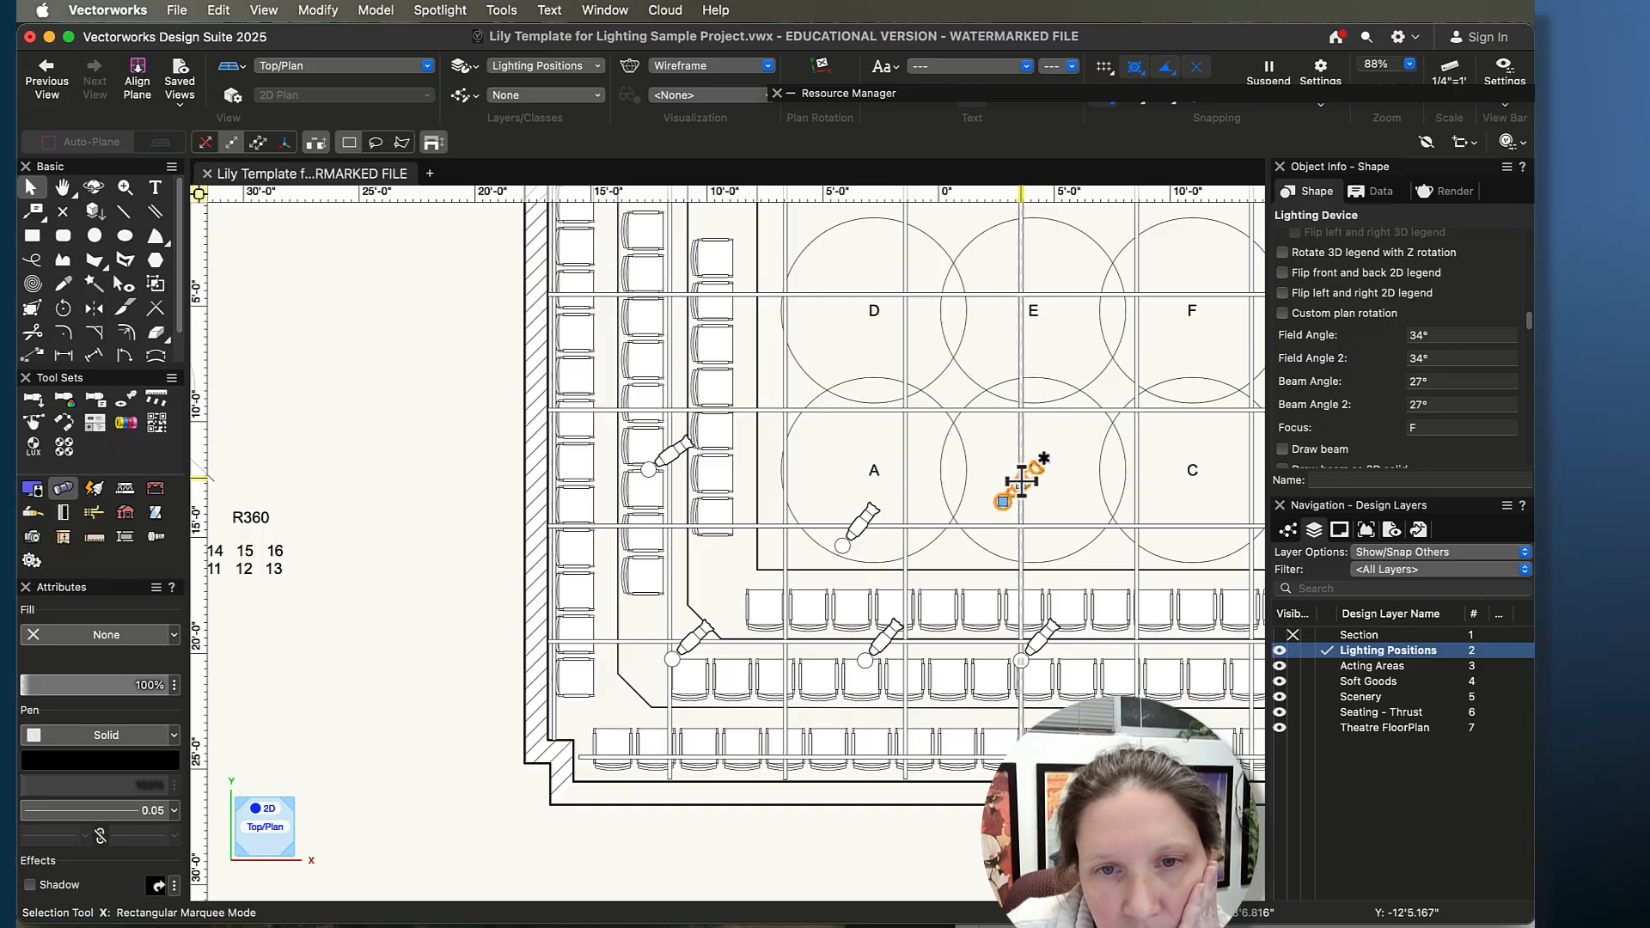
pyautogui.moveTo(1021, 483); pyautogui.dragTo(1020, 499)
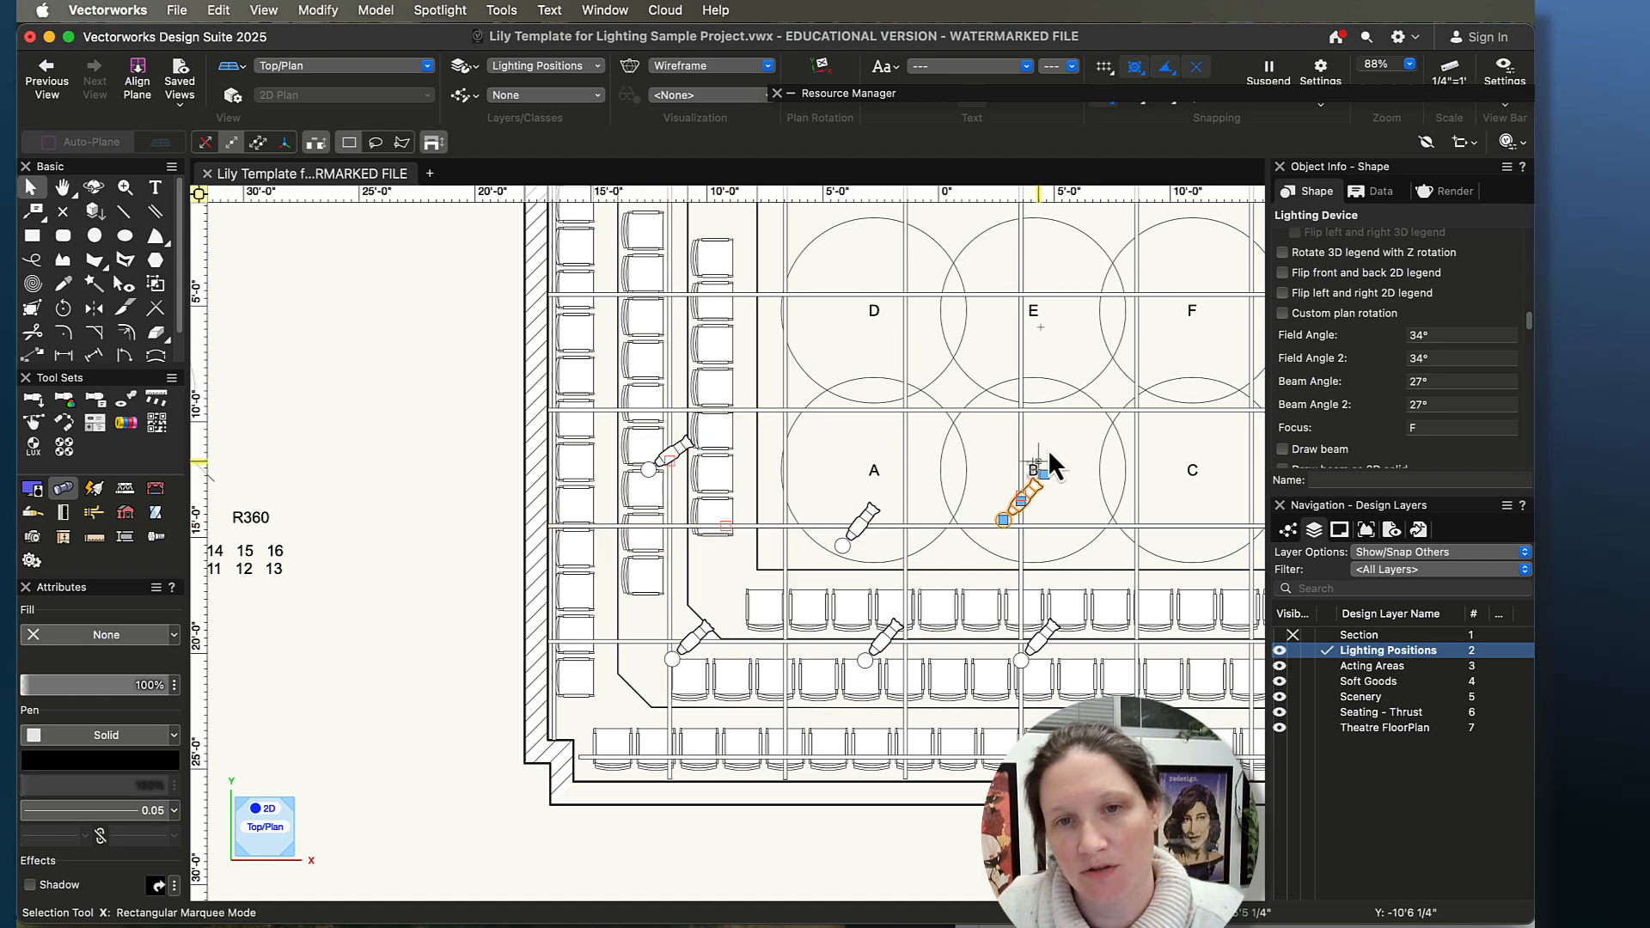
# - Examine the light-direction key with its R08, R360 and LED groups beside the theatre plan, and return to the acting areas
pyautogui.press('h')
pyautogui.moveTo(903, 494); pyautogui.dragTo(678, 506)
pyautogui.press('x')
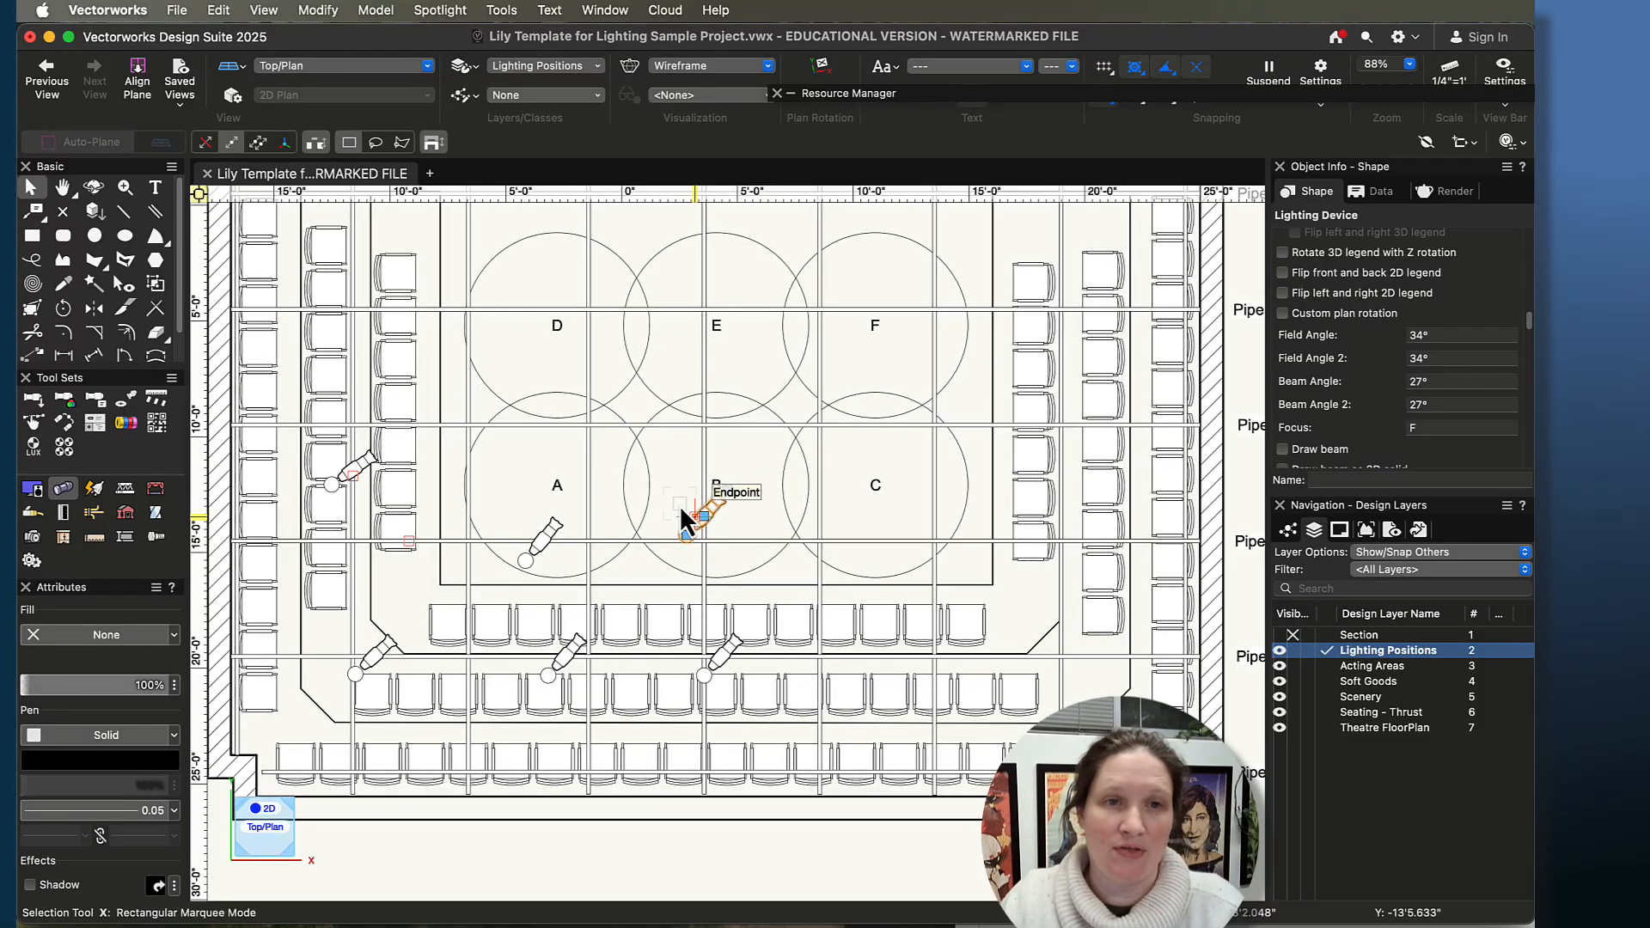
pyautogui.press('space')
pyautogui.moveTo(557, 481); pyautogui.dragTo(1240, 421)
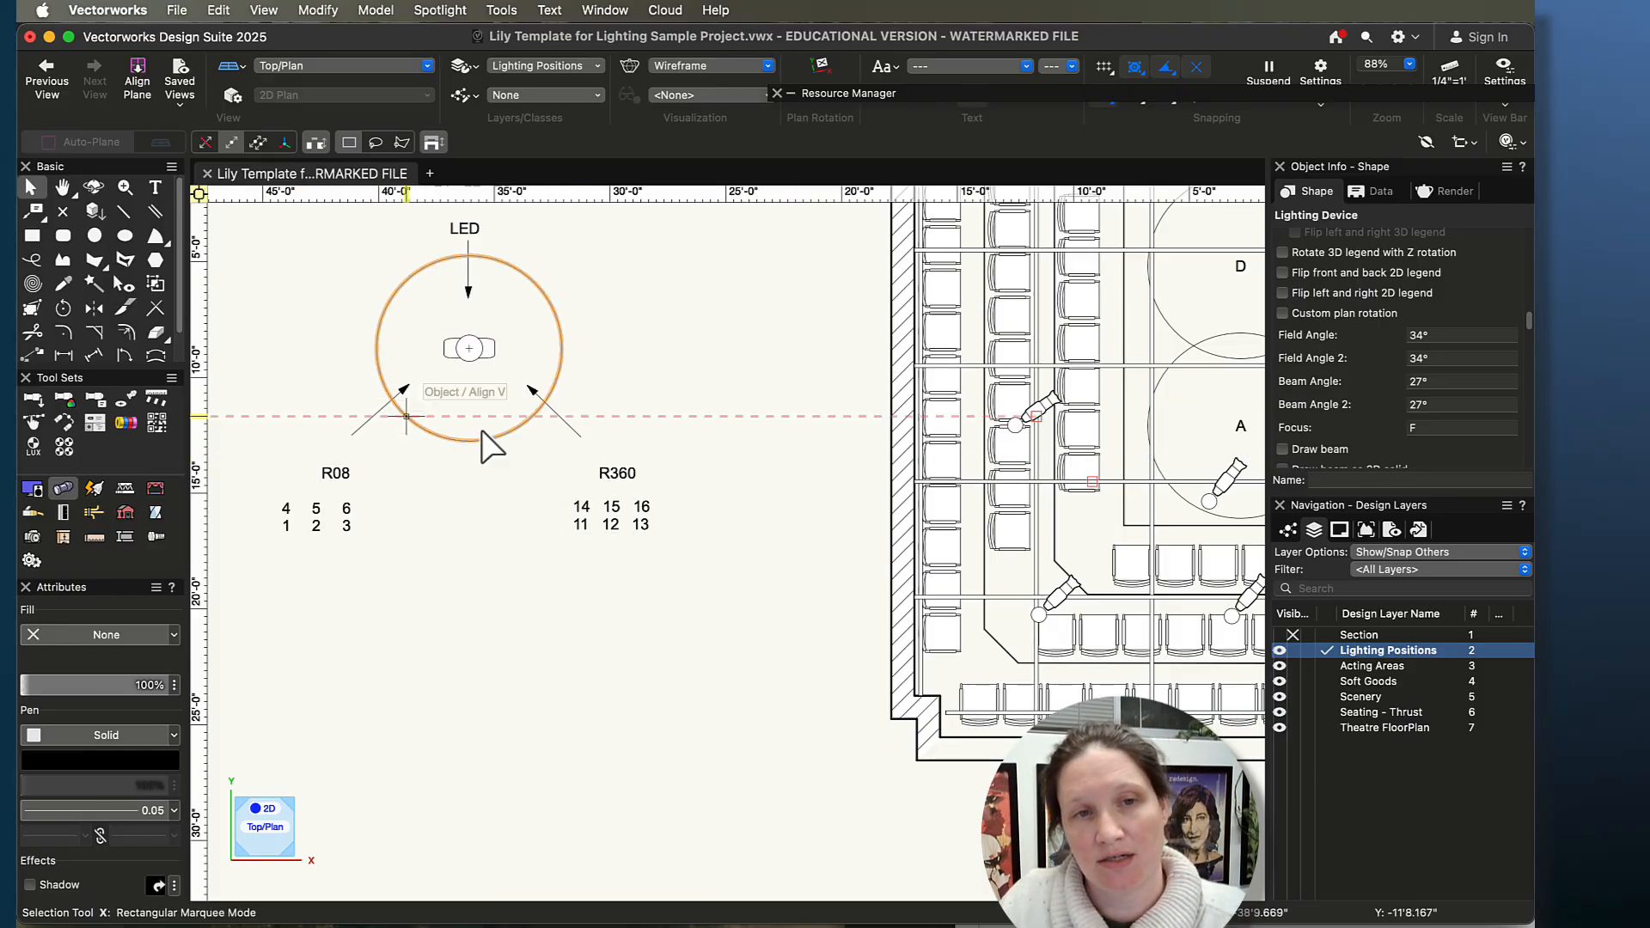
pyautogui.press('h')
pyautogui.moveTo(821, 427)
pyautogui.mouseDown()
pyautogui.moveTo(469, 384)
pyautogui.moveTo(135, 401)
pyautogui.mouseUp()
pyautogui.press('x')
pyautogui.click(700, 427)
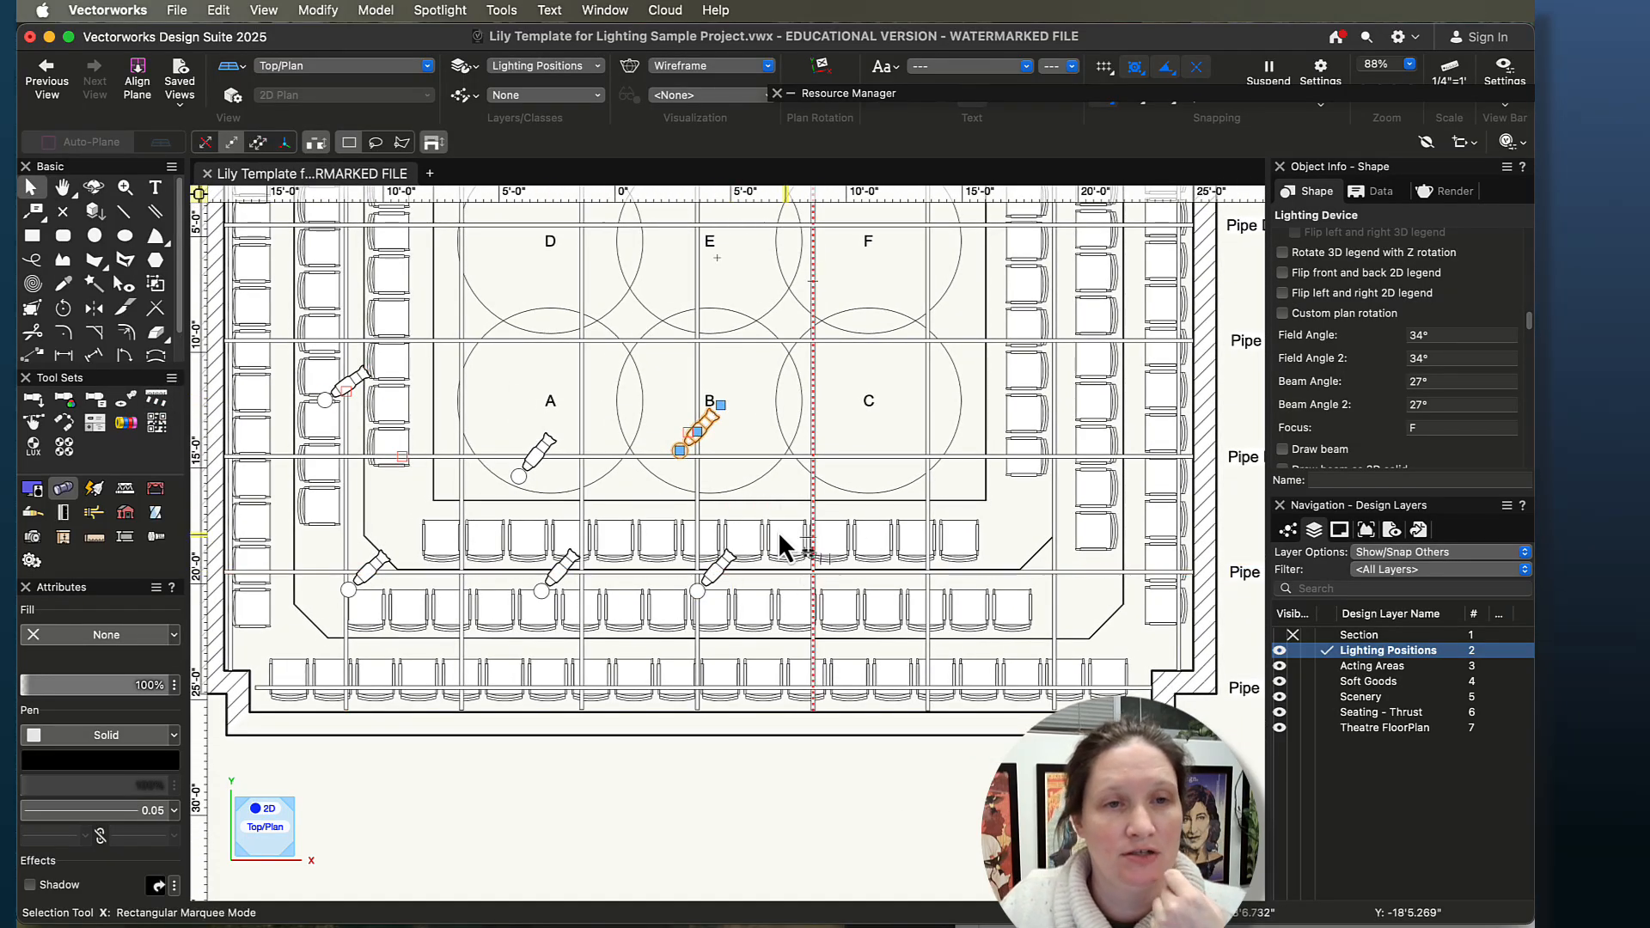
# - Place an ETC Source 4 36deg on the front pipe in front of area B, angled back toward area A, with Focus A
pyautogui.click(39, 404)
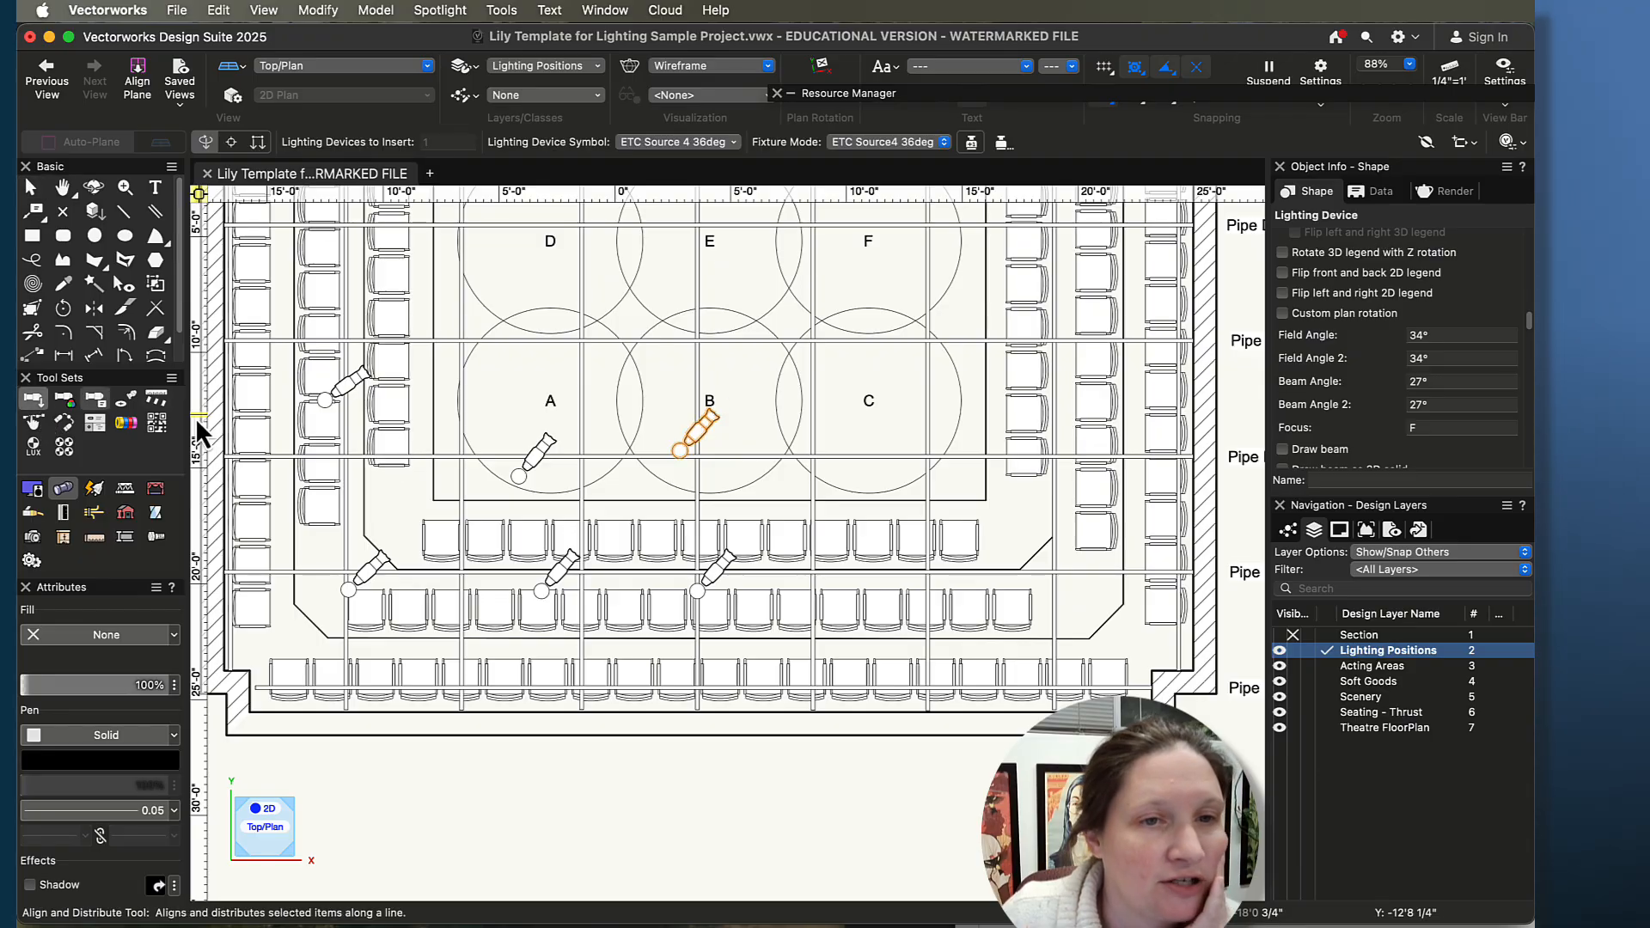
pyautogui.click(679, 565)
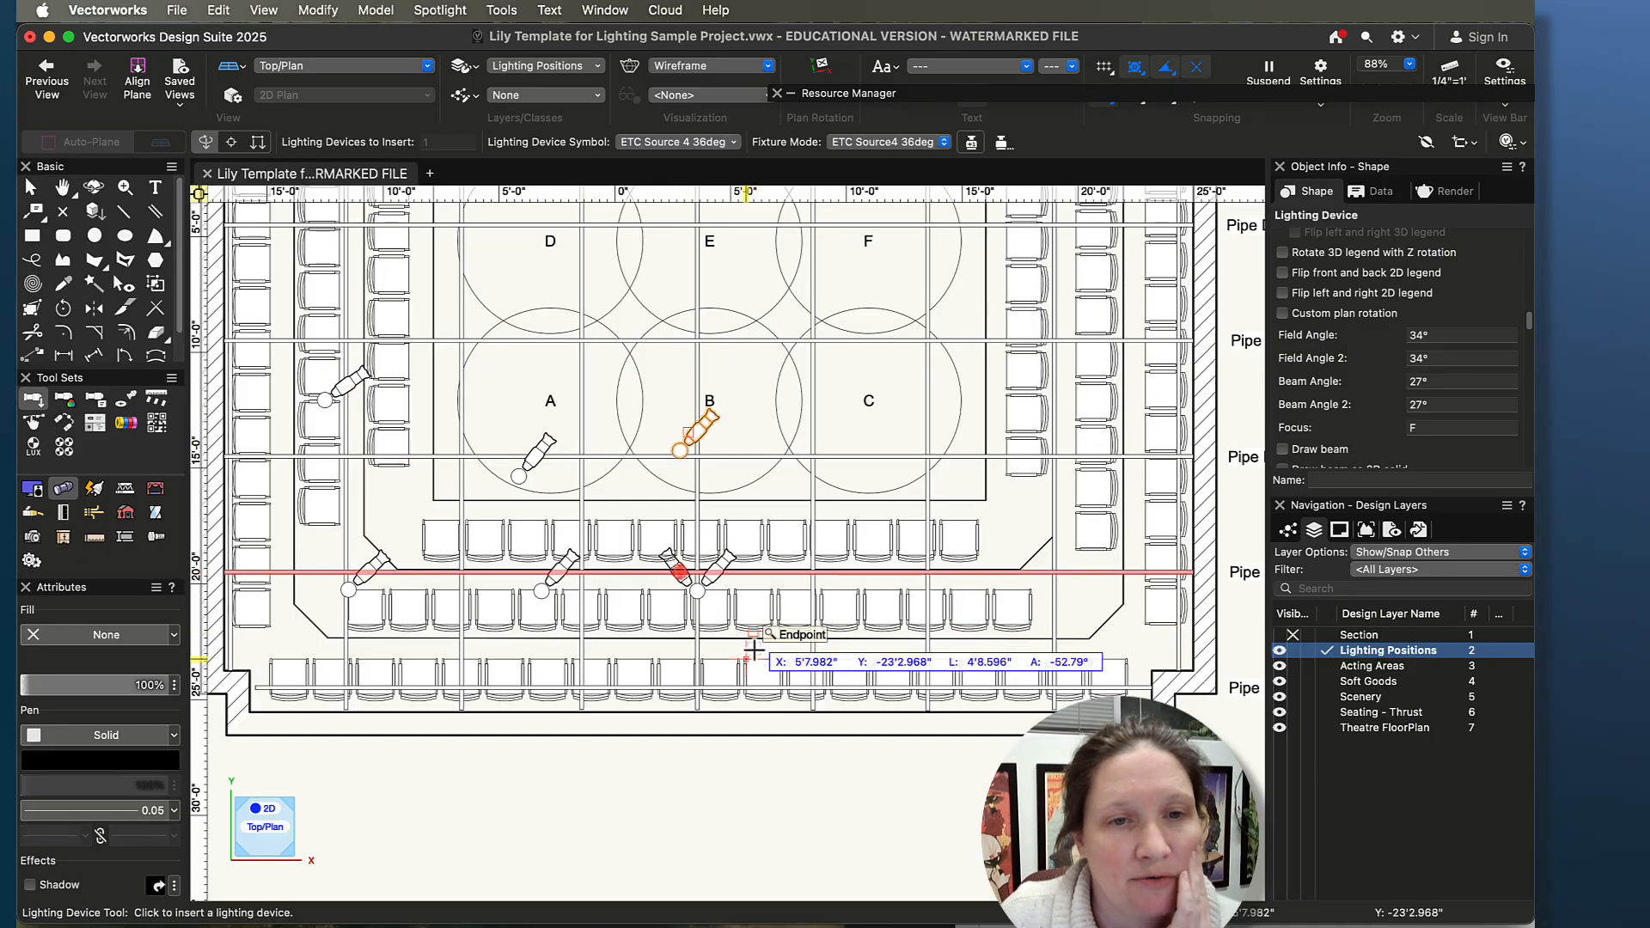
pyautogui.click(752, 650)
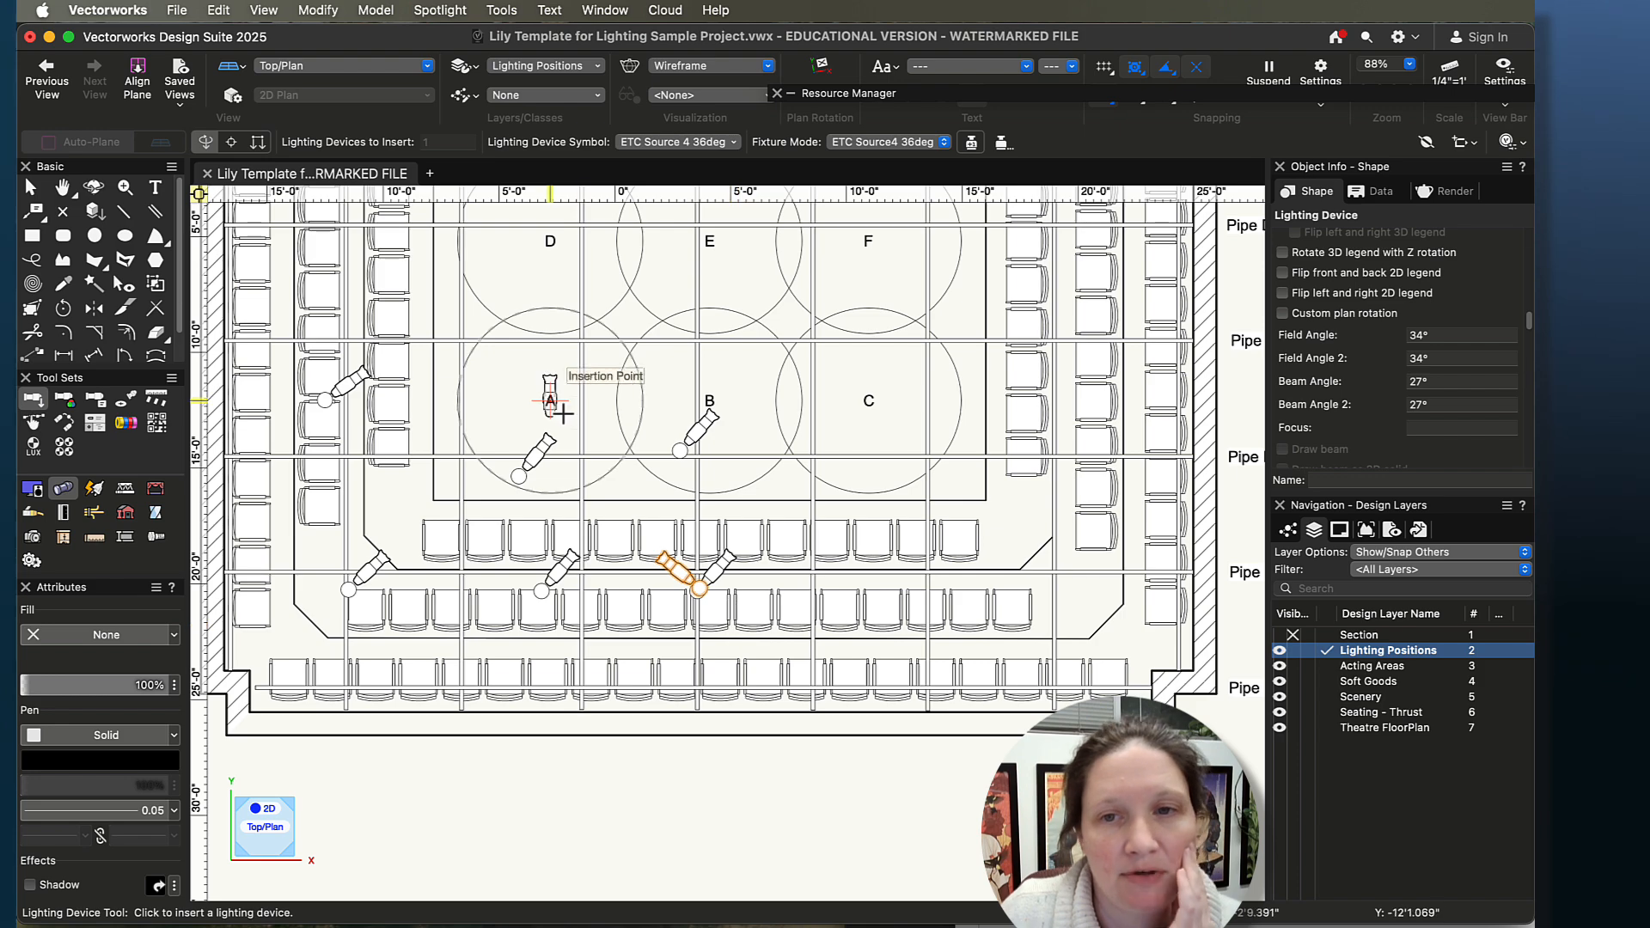
pyautogui.click(1426, 427)
pyautogui.write('A')
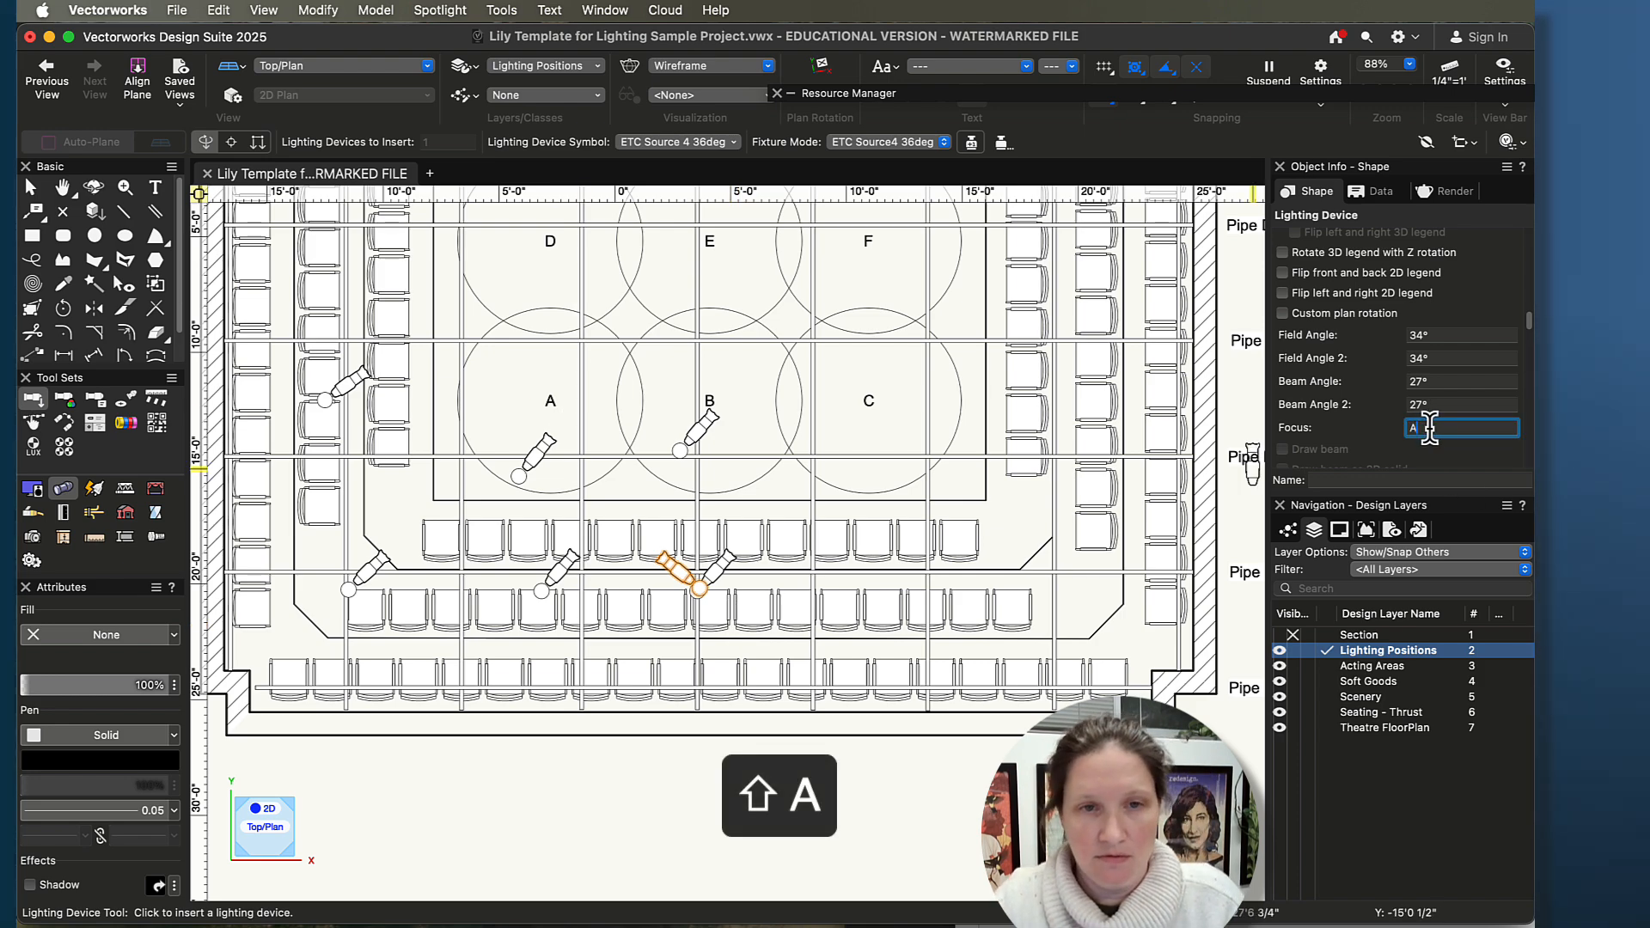
# - Place an ETC Source 4 36deg on the front pipe in front of area C, angled back toward area B, with Focus B
pyautogui.click(830, 572)
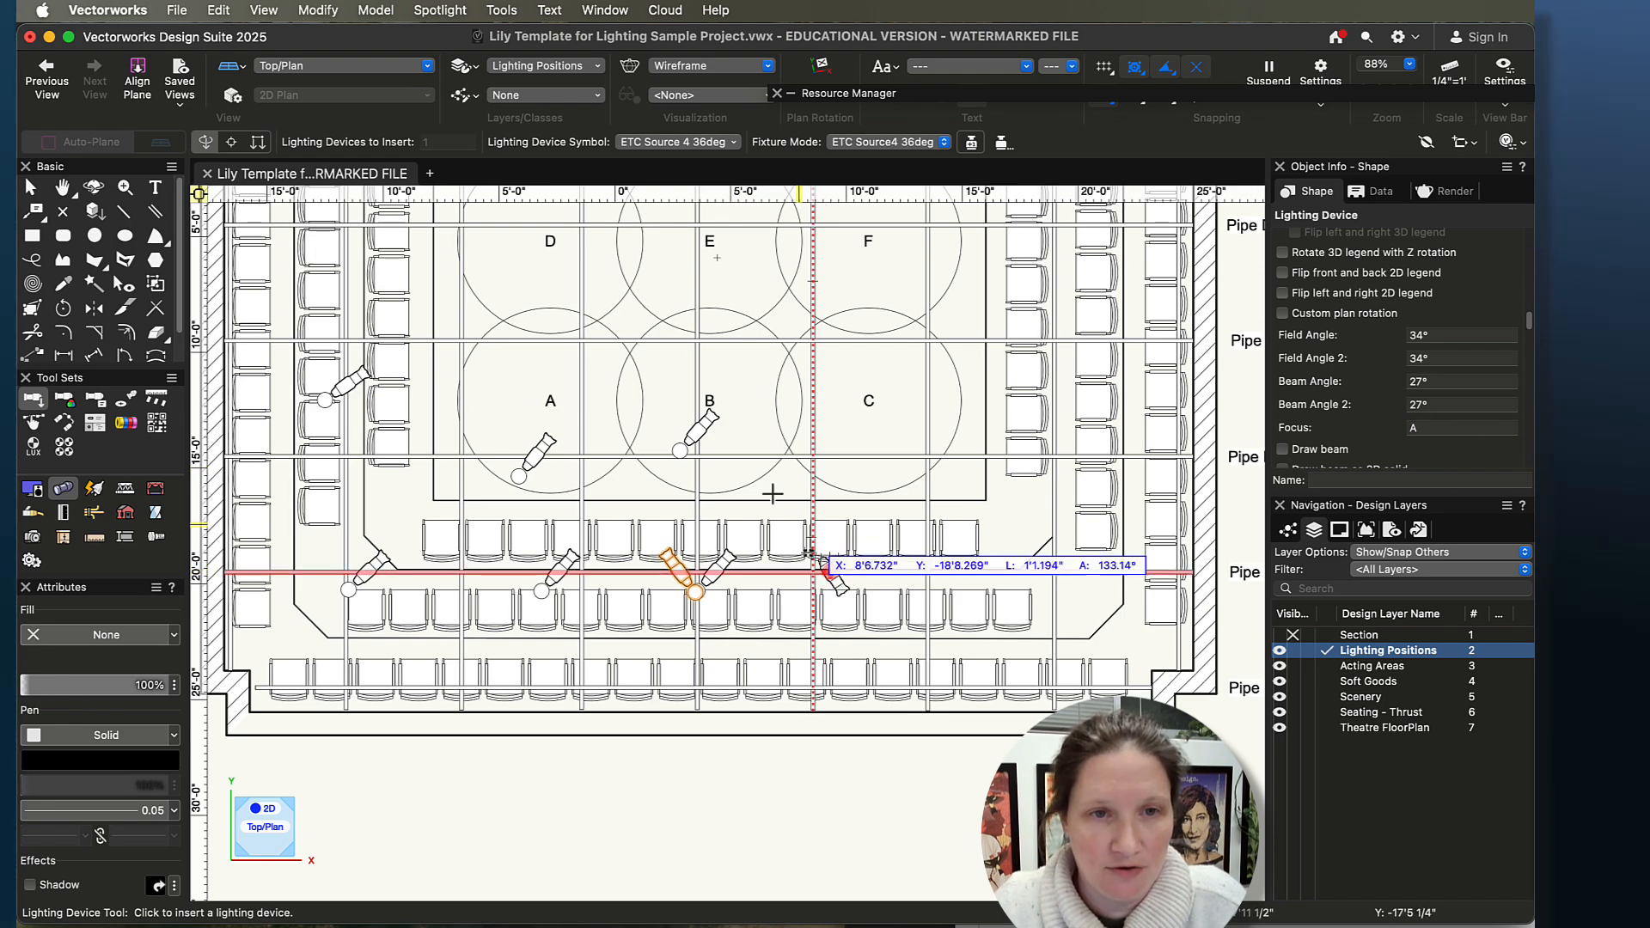
pyautogui.click(921, 629)
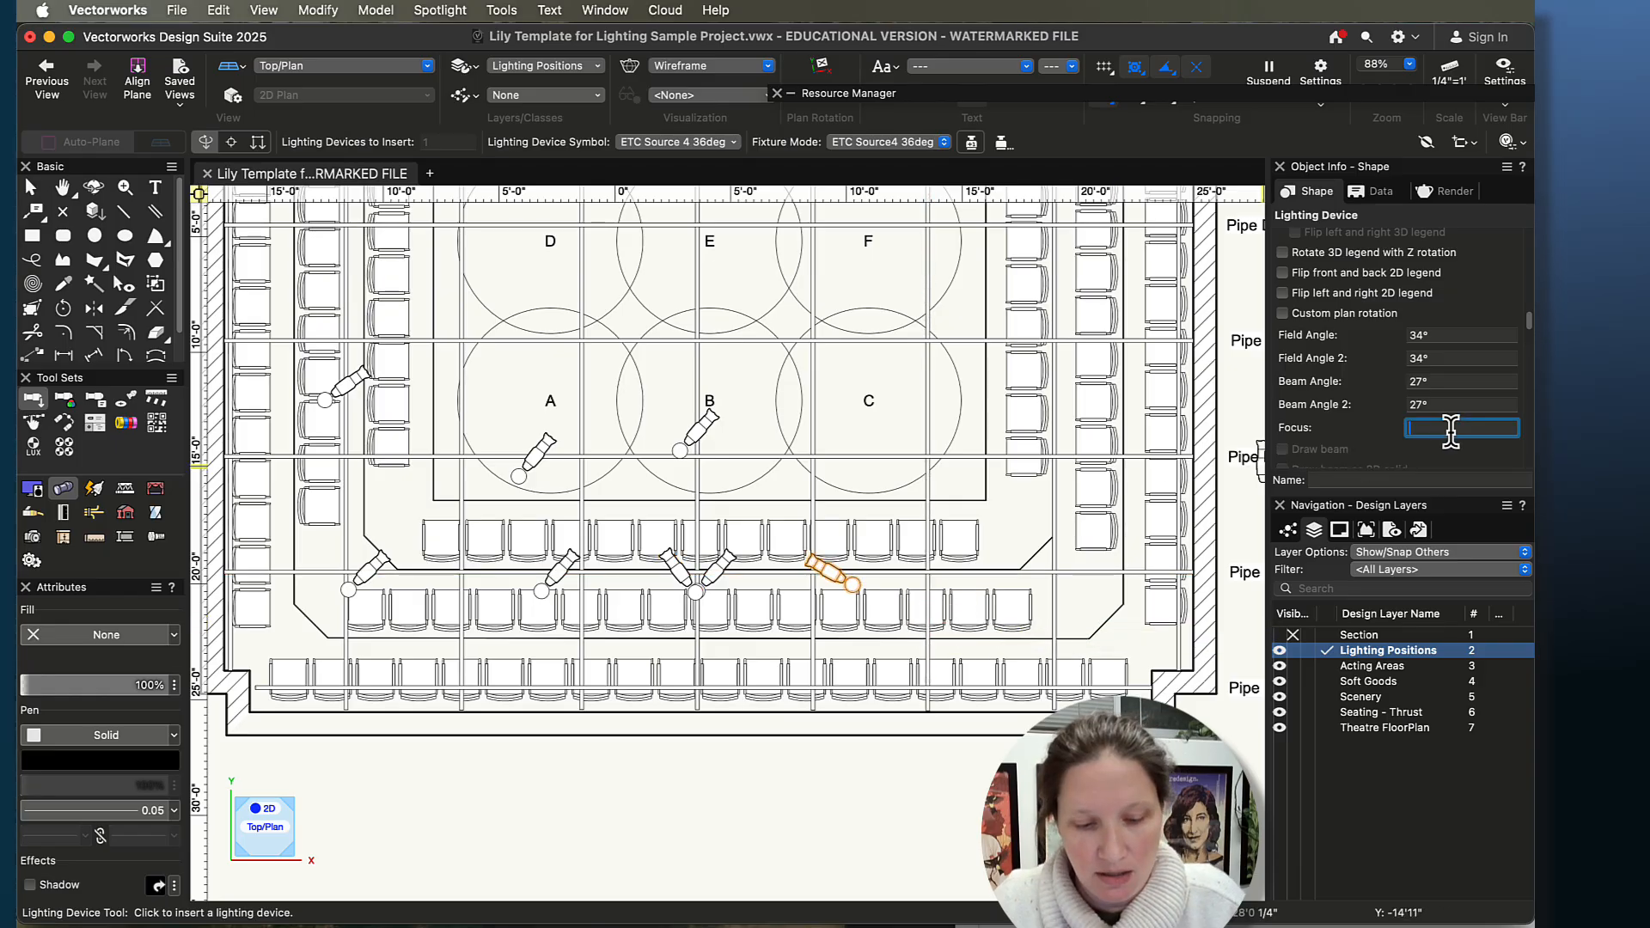
pyautogui.write('B')
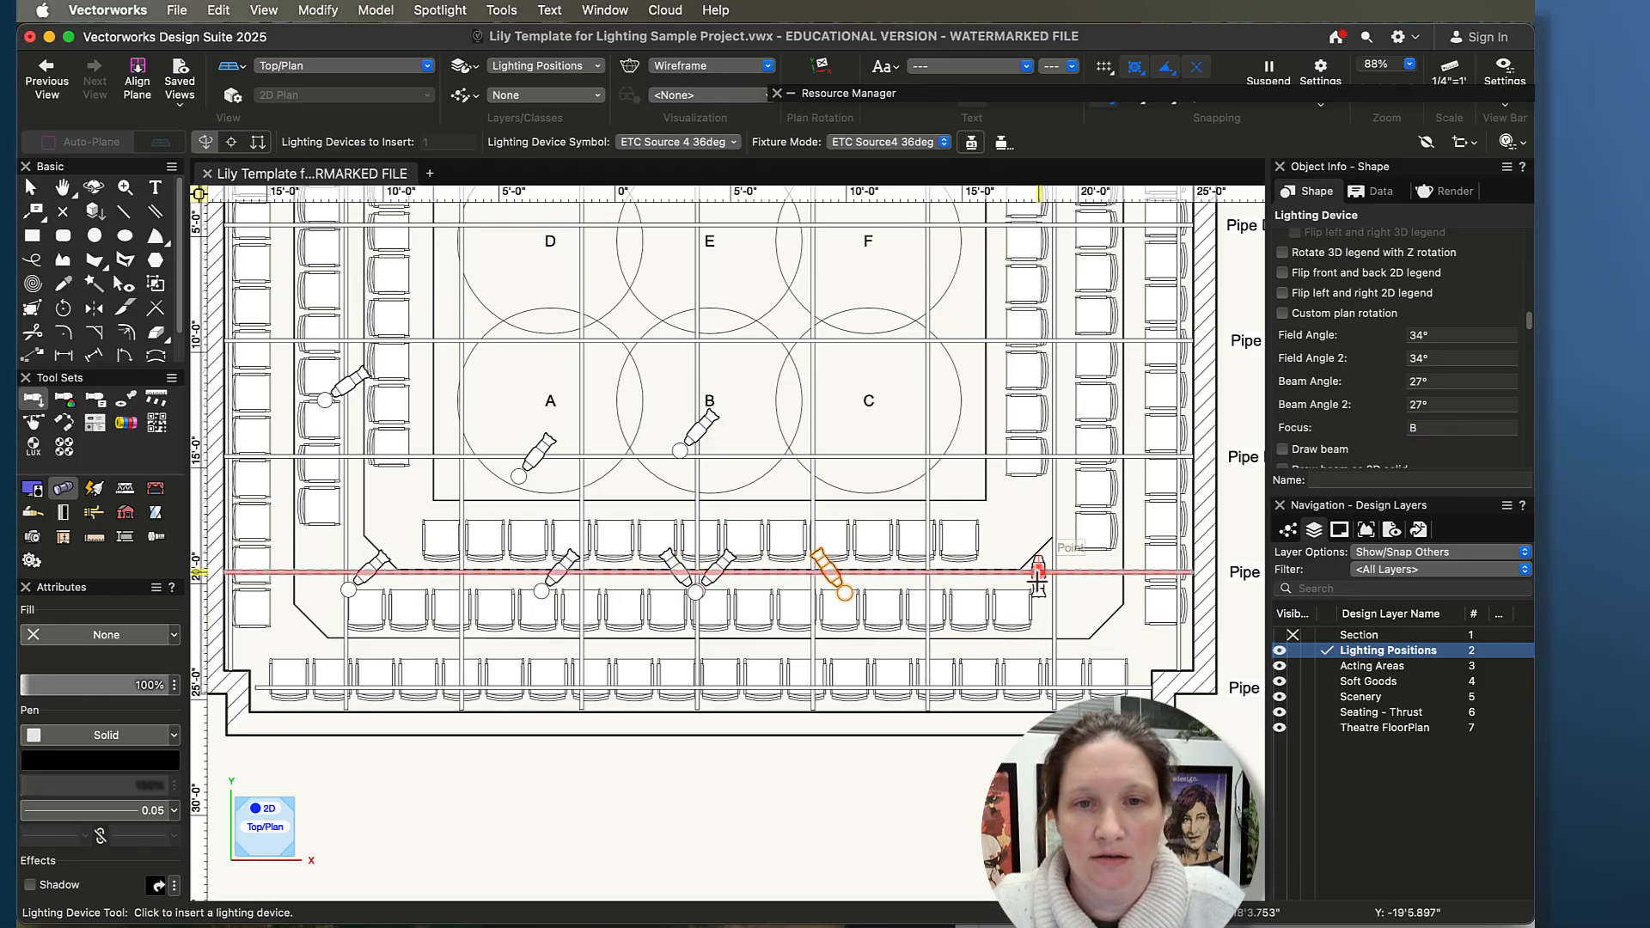
# - Place an ETC Source 4 36deg on Pipe G beyond area C, angled back toward area C, with Focus C
pyautogui.click(999, 570)
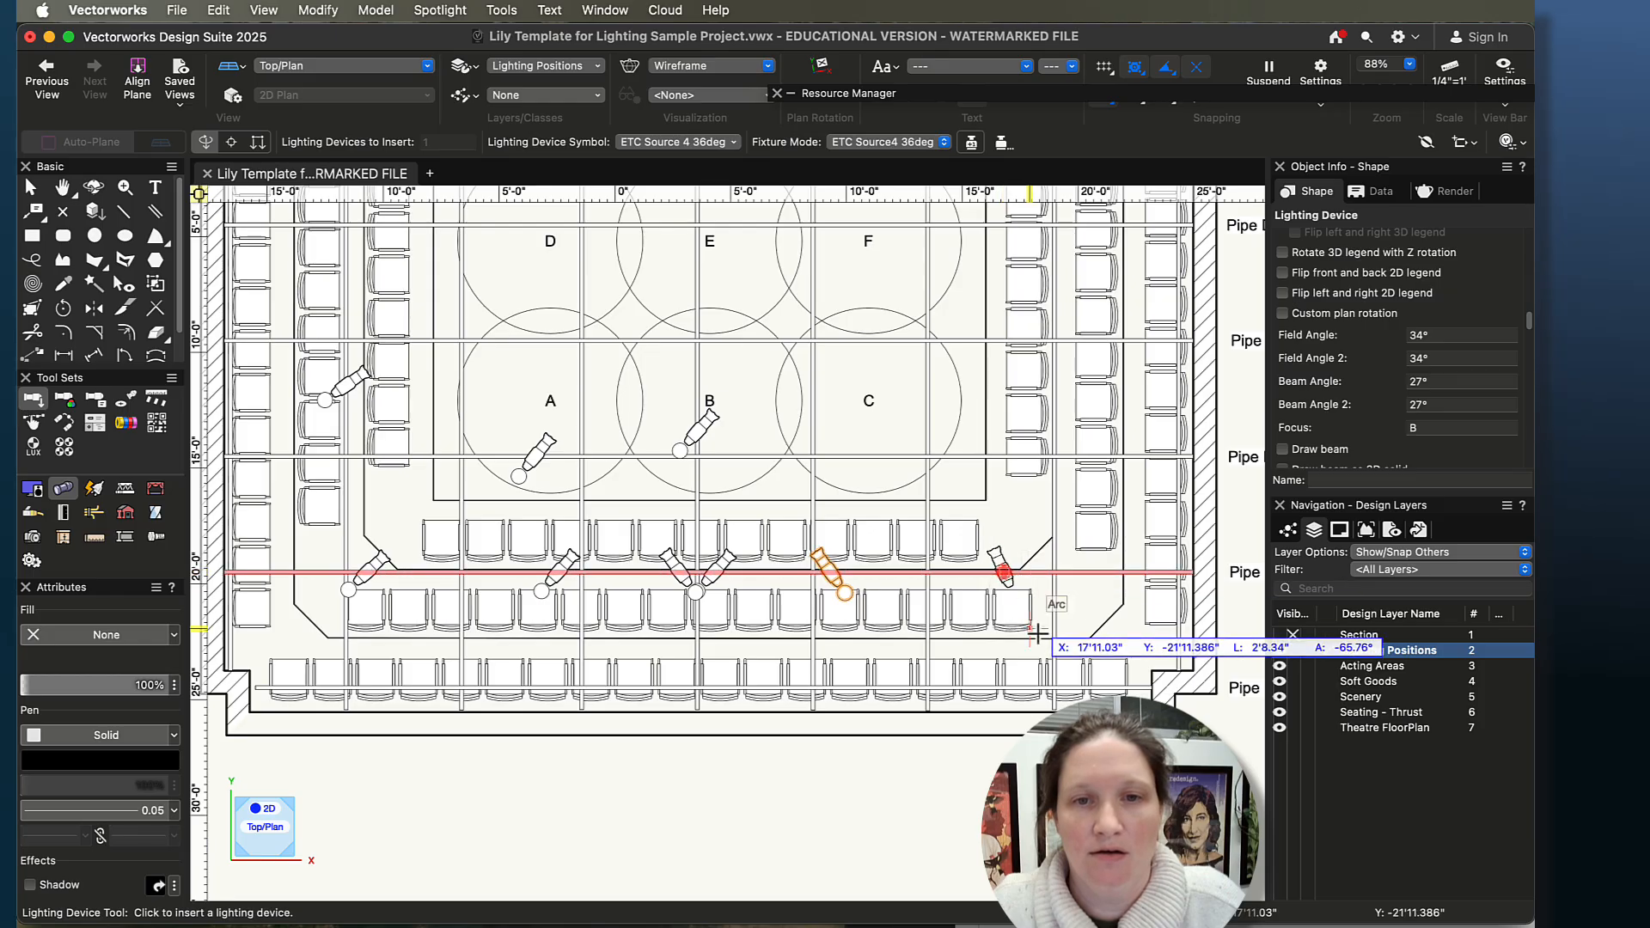
pyautogui.click(1044, 634)
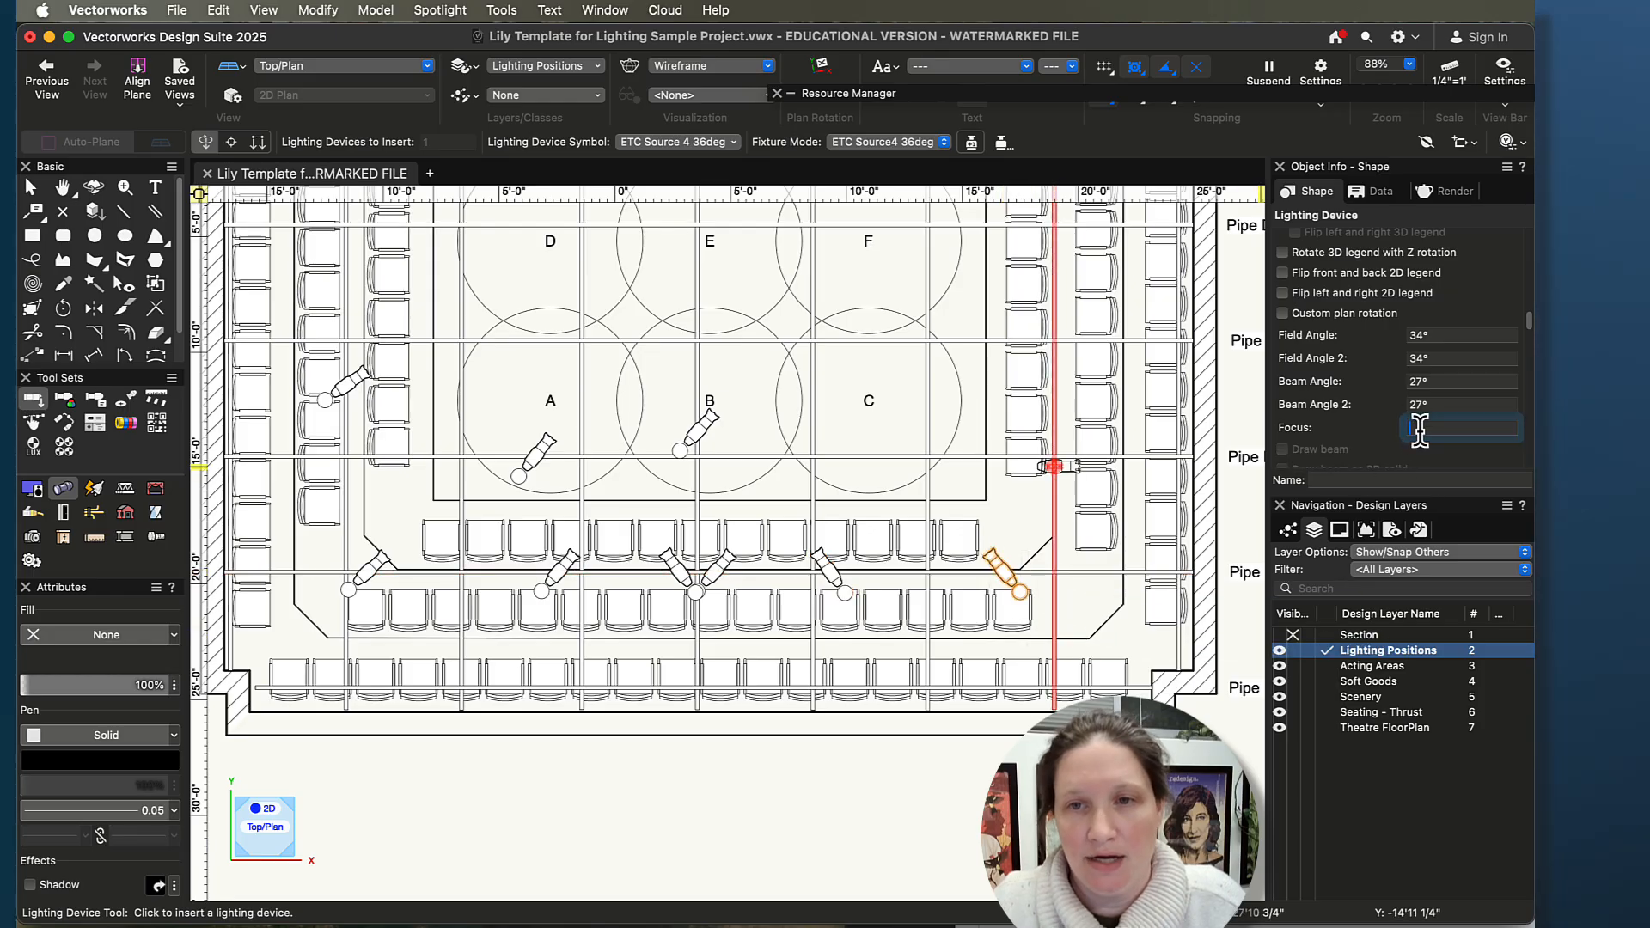
pyautogui.write('C')
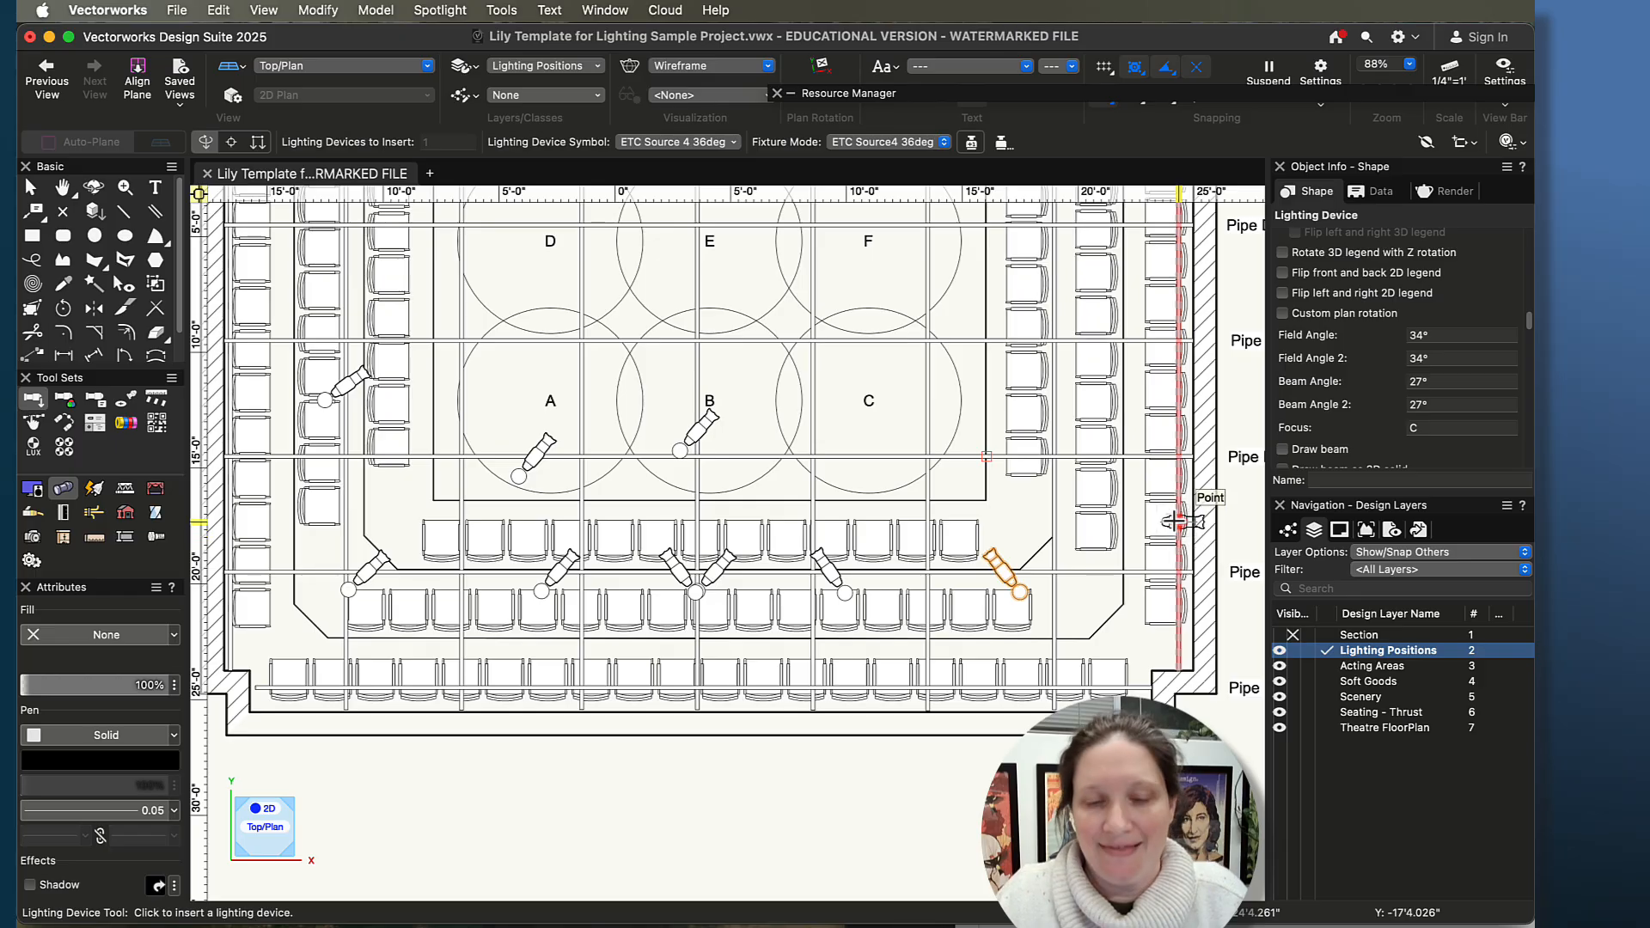
# - Place an ETC Source 4 36deg over area B, angled upstage toward area D, with Focus D
pyautogui.click(354, 375)
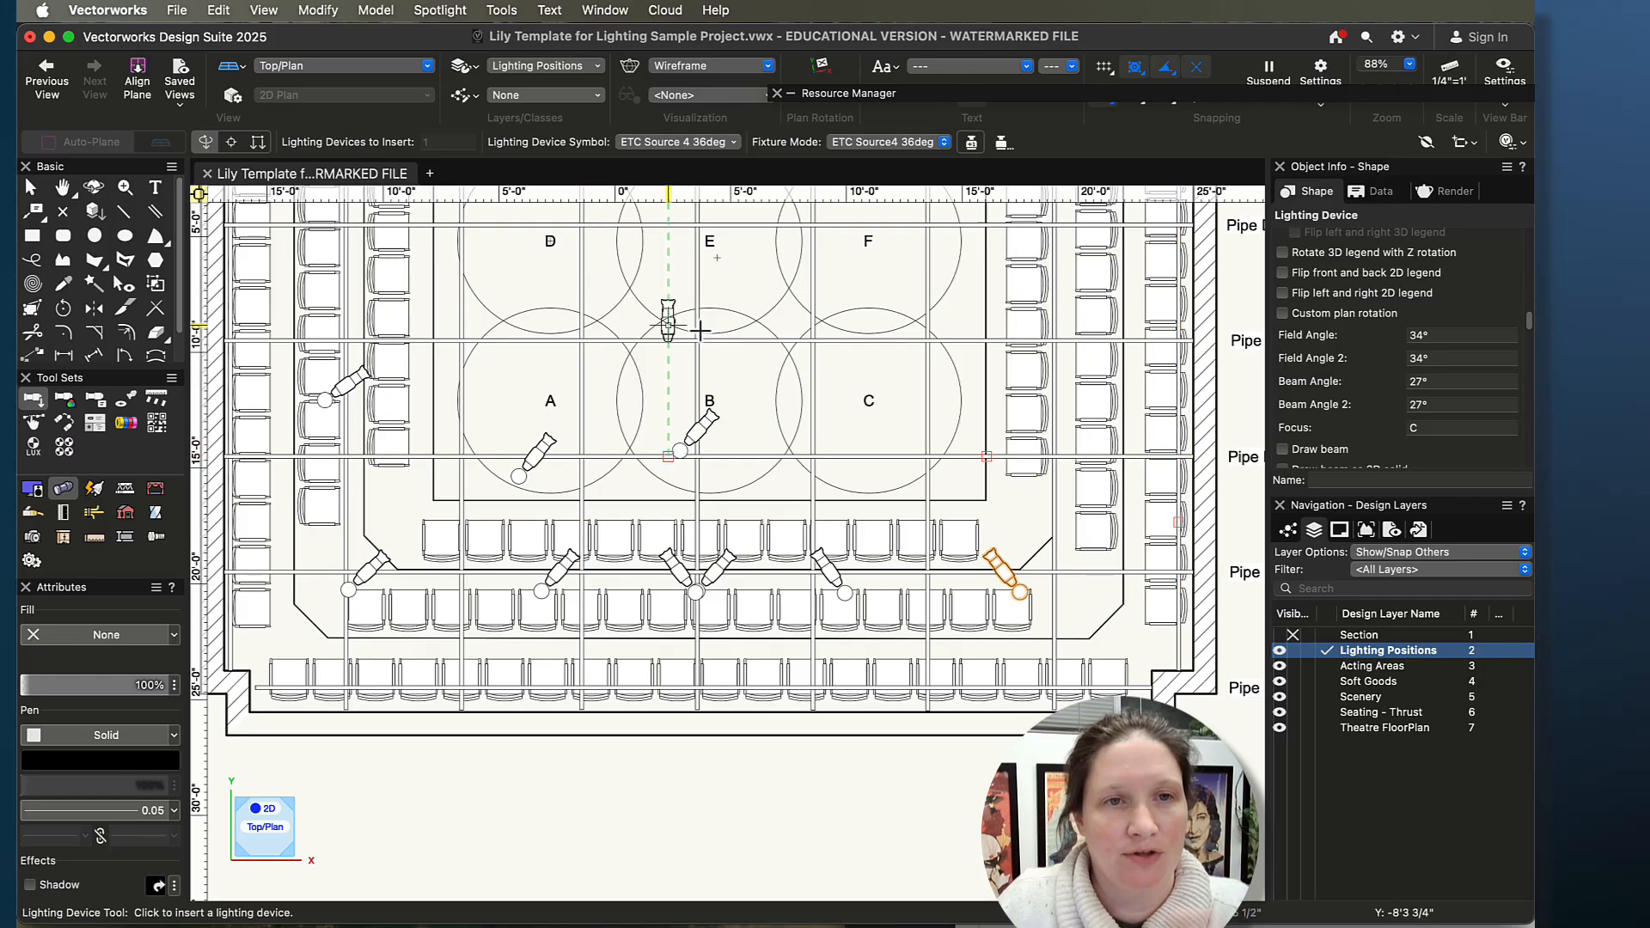
pyautogui.click(696, 391)
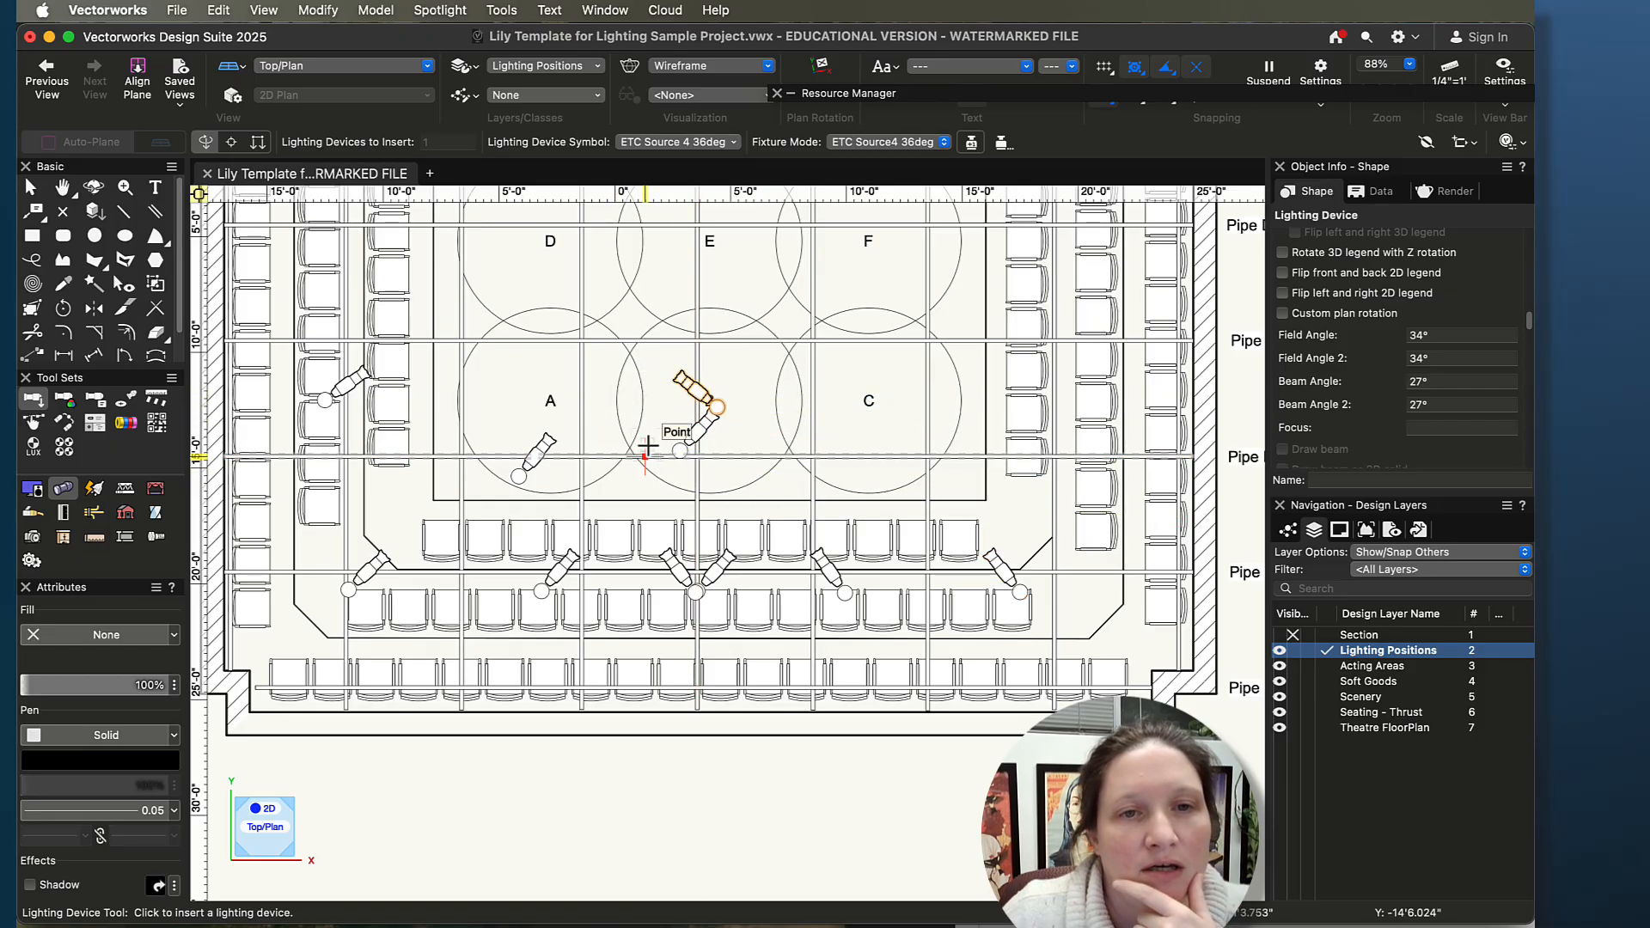
pyautogui.click(646, 444)
pyautogui.write('D')
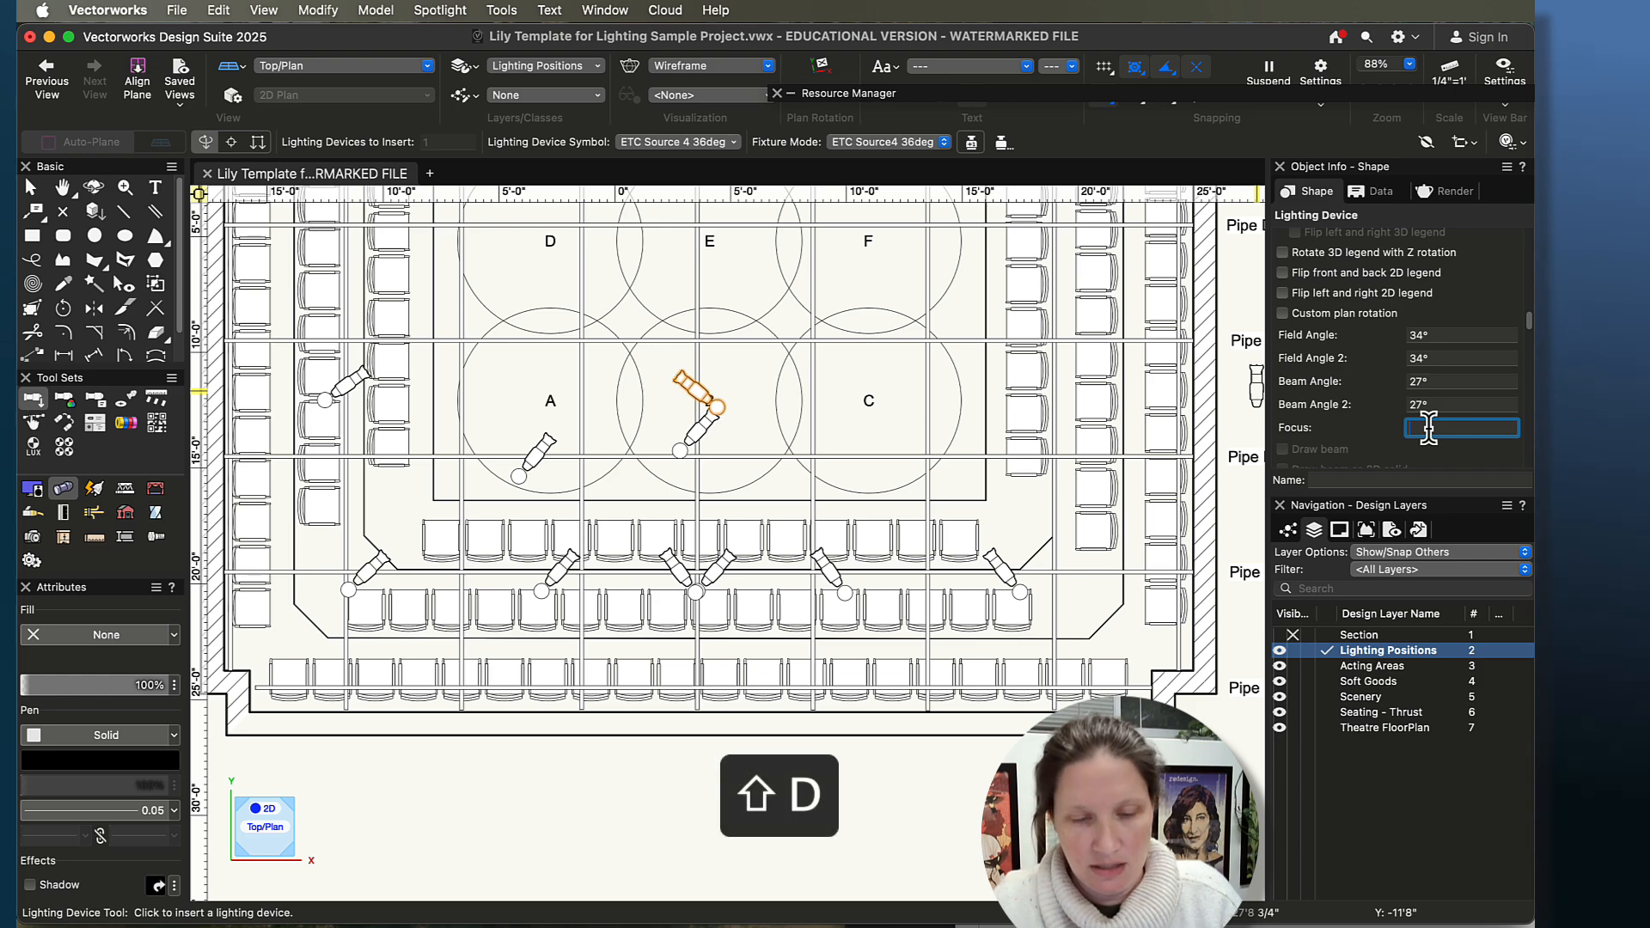
pyautogui.press('Return')
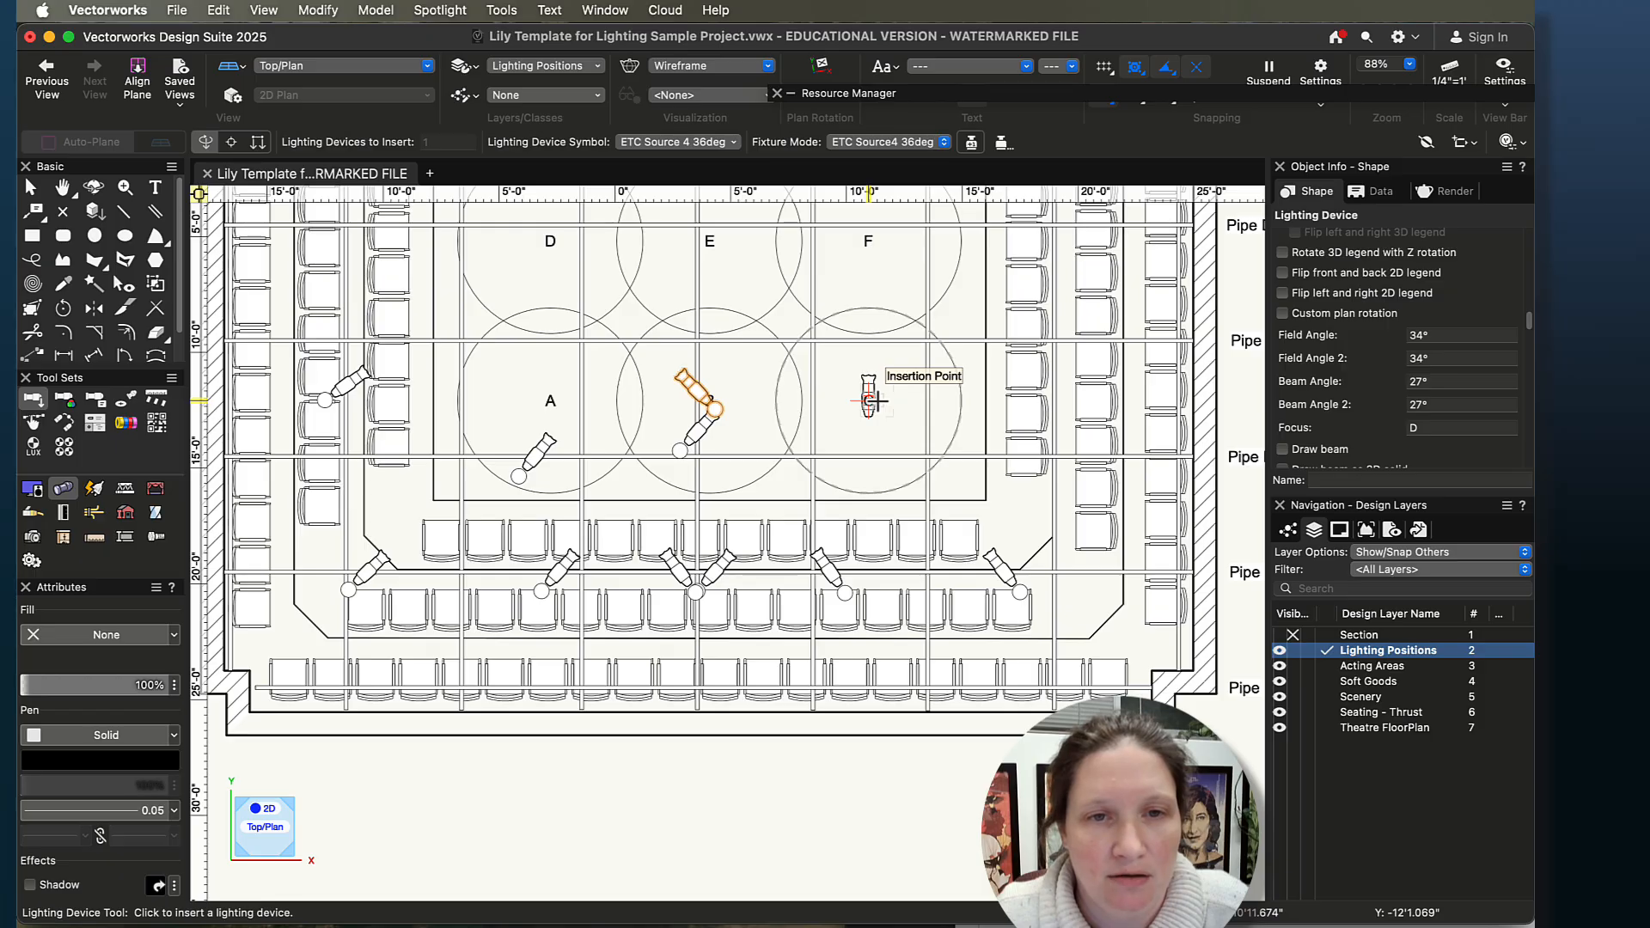
# - Place an ETC Source 4 36deg on Pipe F below the letter of area C, angled toward area E, with Focus E
pyautogui.click(871, 451)
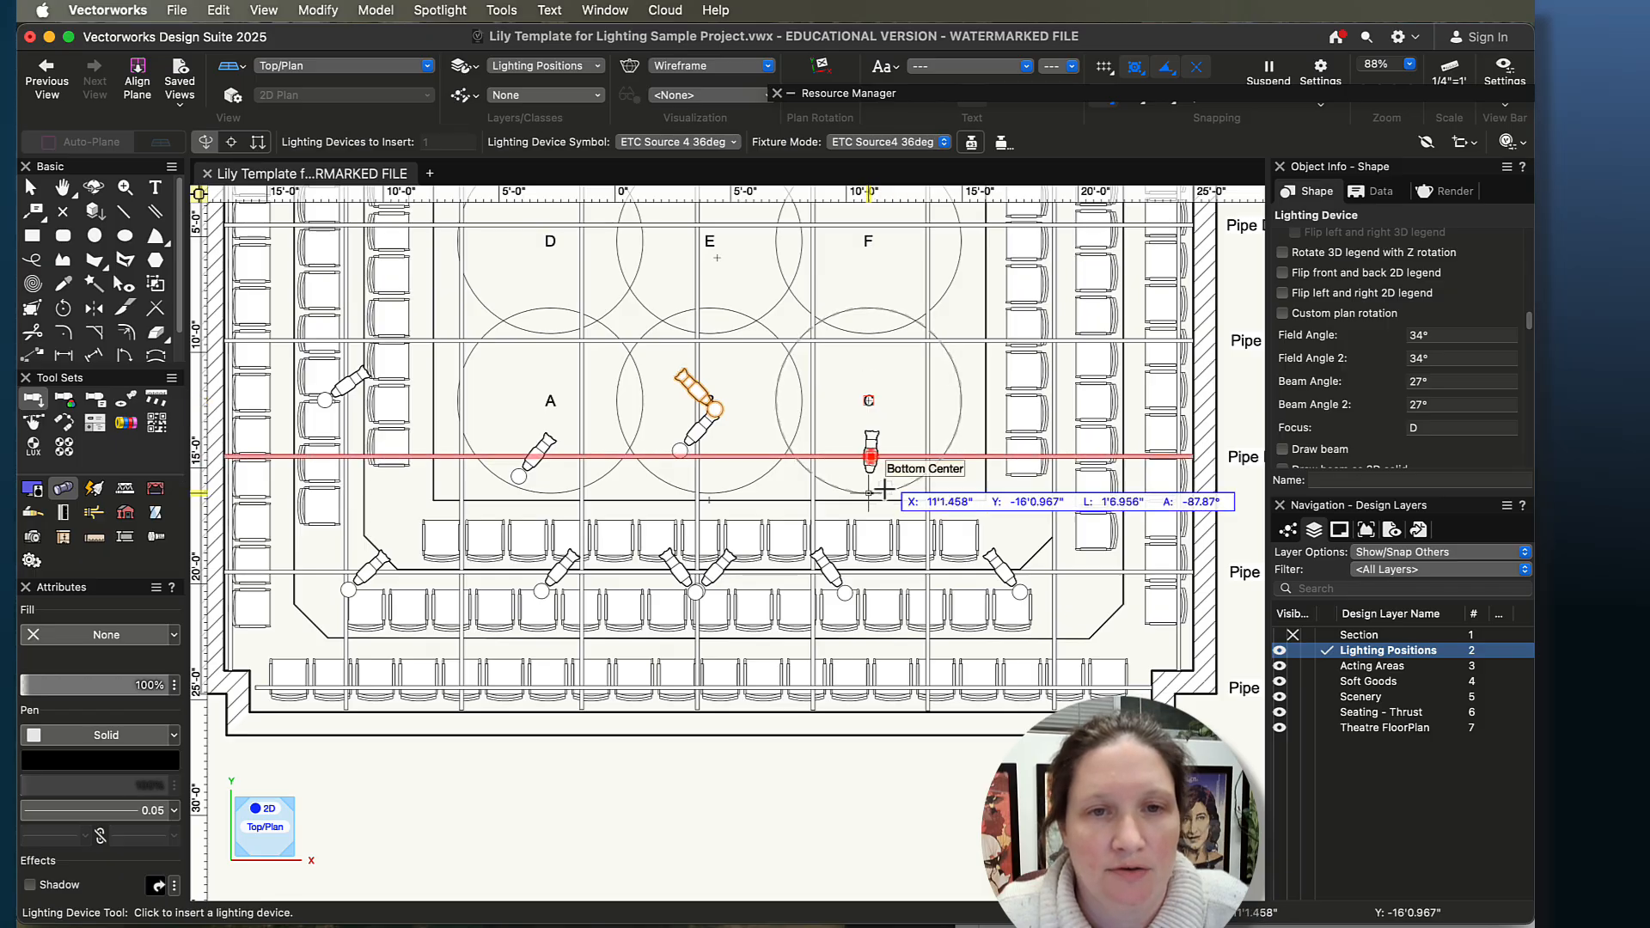
pyautogui.click(907, 479)
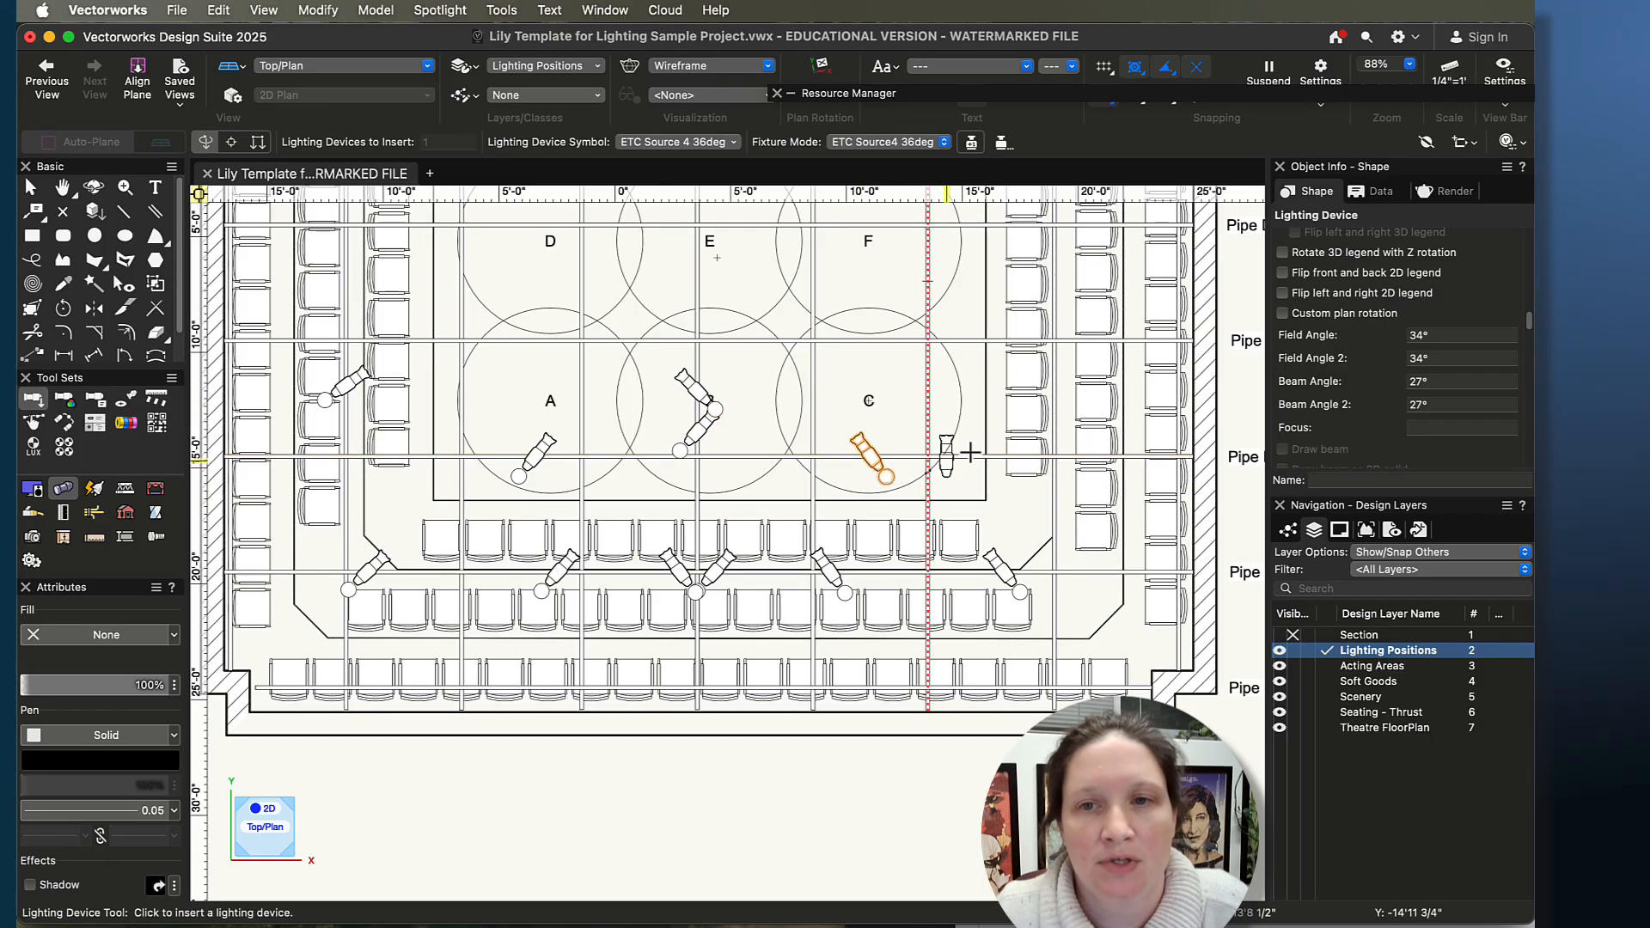
pyautogui.click(1426, 427)
pyautogui.write('E')
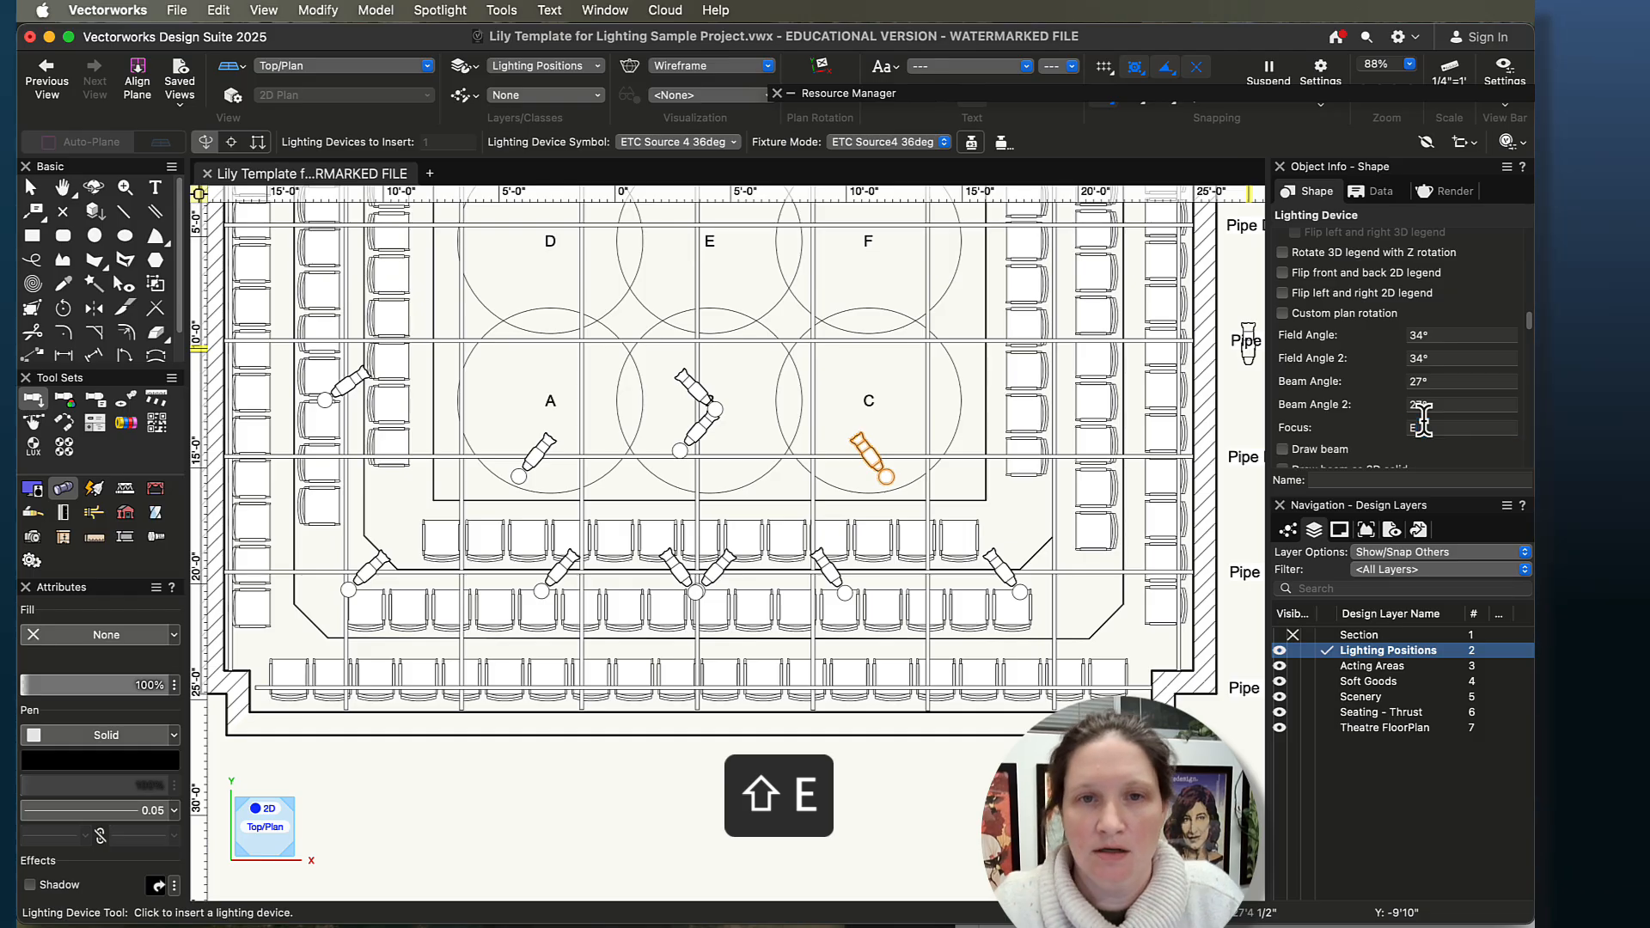
# - Place an ETC Source 4 36deg on Pipe 8 over the side seating beside area C, angled toward area F, with Focus F
pyautogui.click(1052, 425)
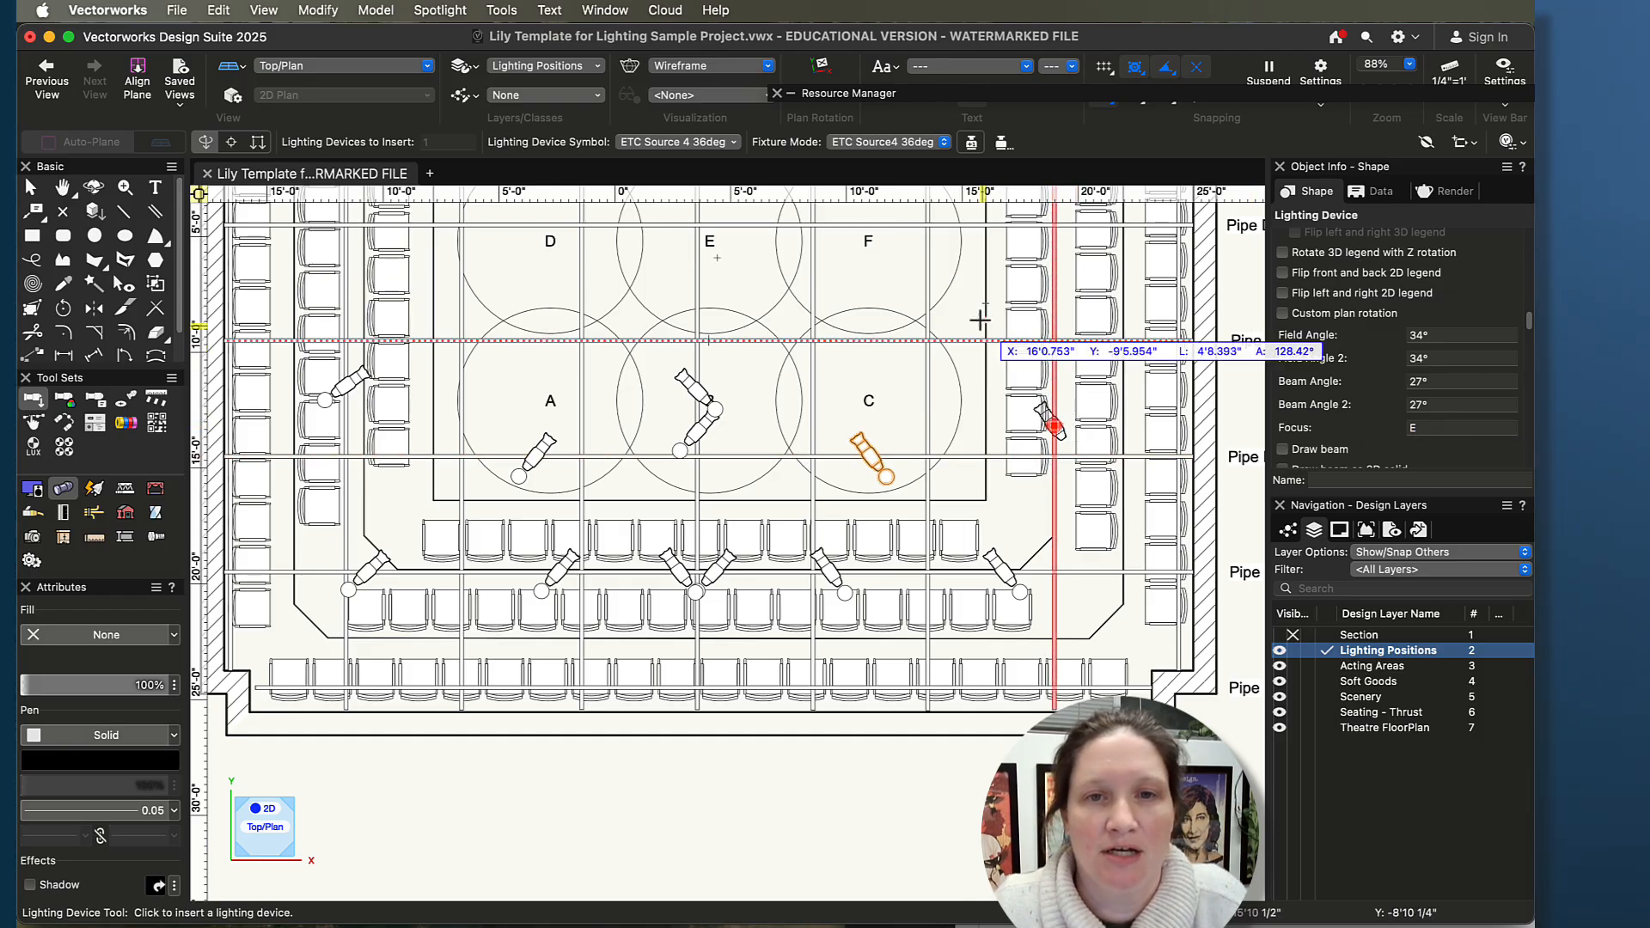
pyautogui.click(924, 290)
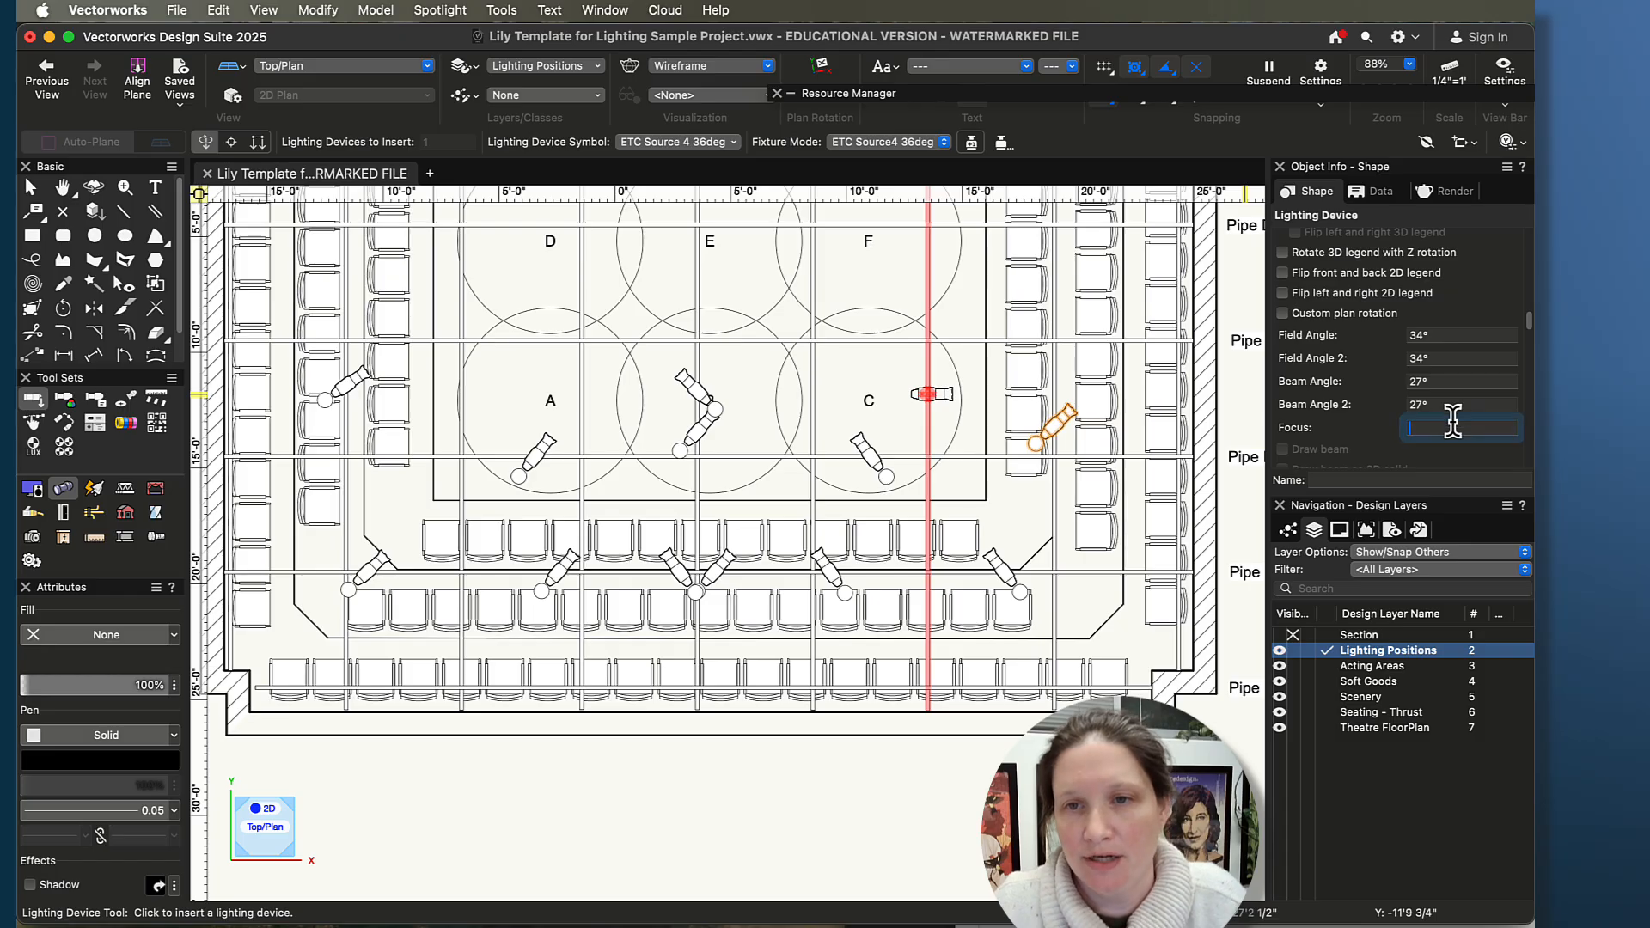
pyautogui.write('F')
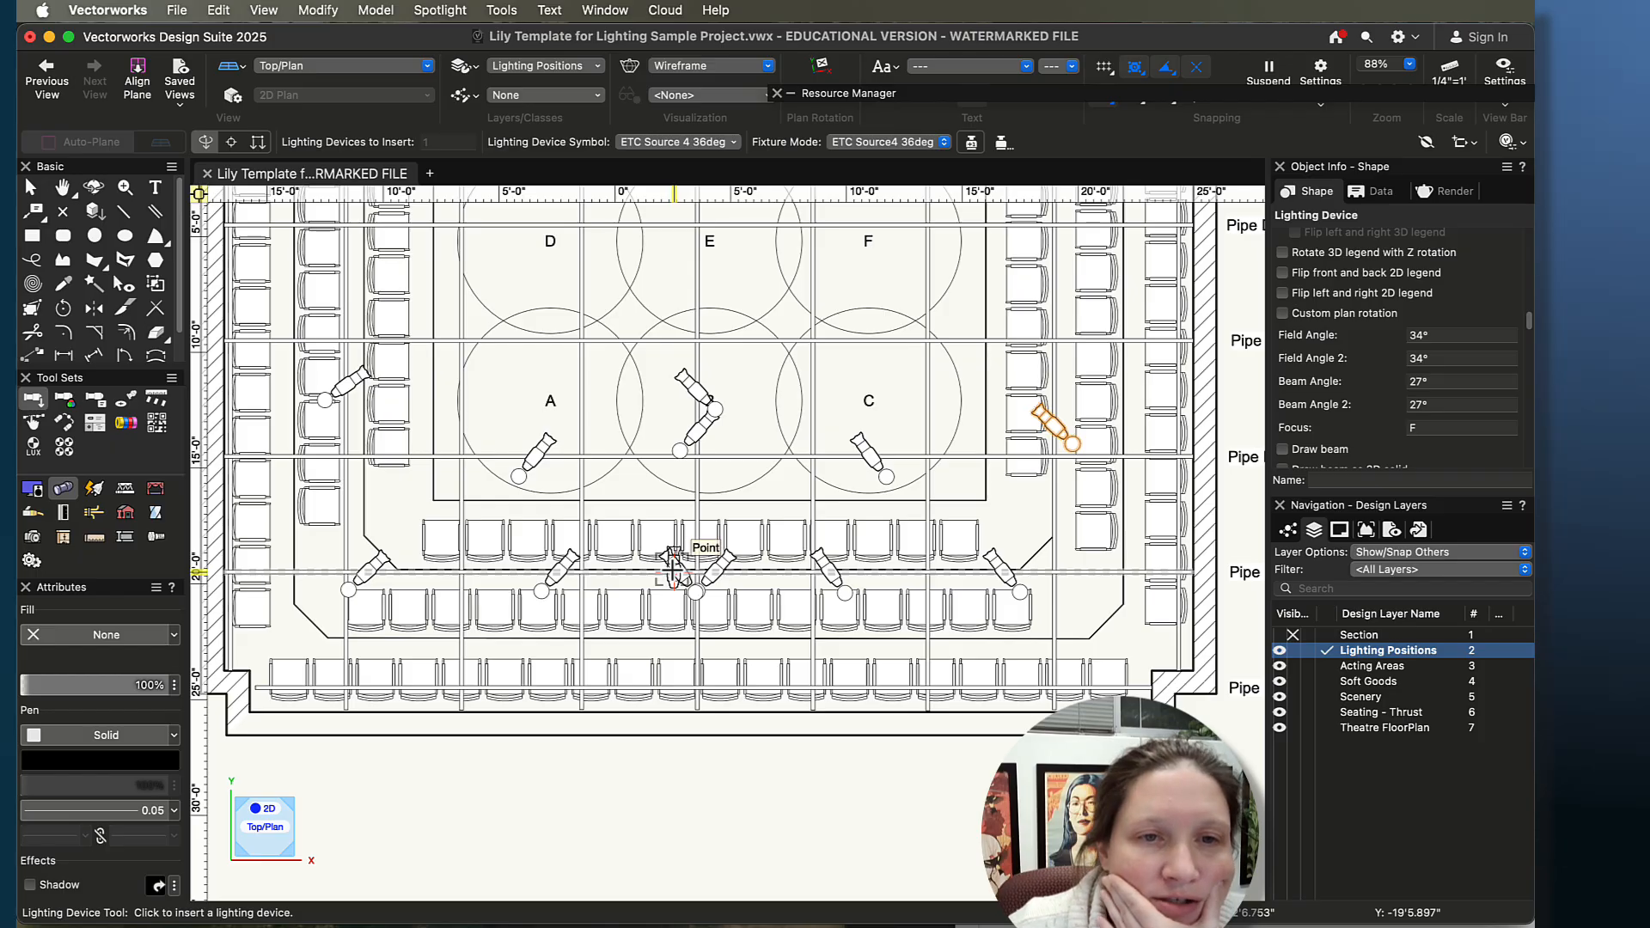
pyautogui.click(712, 401)
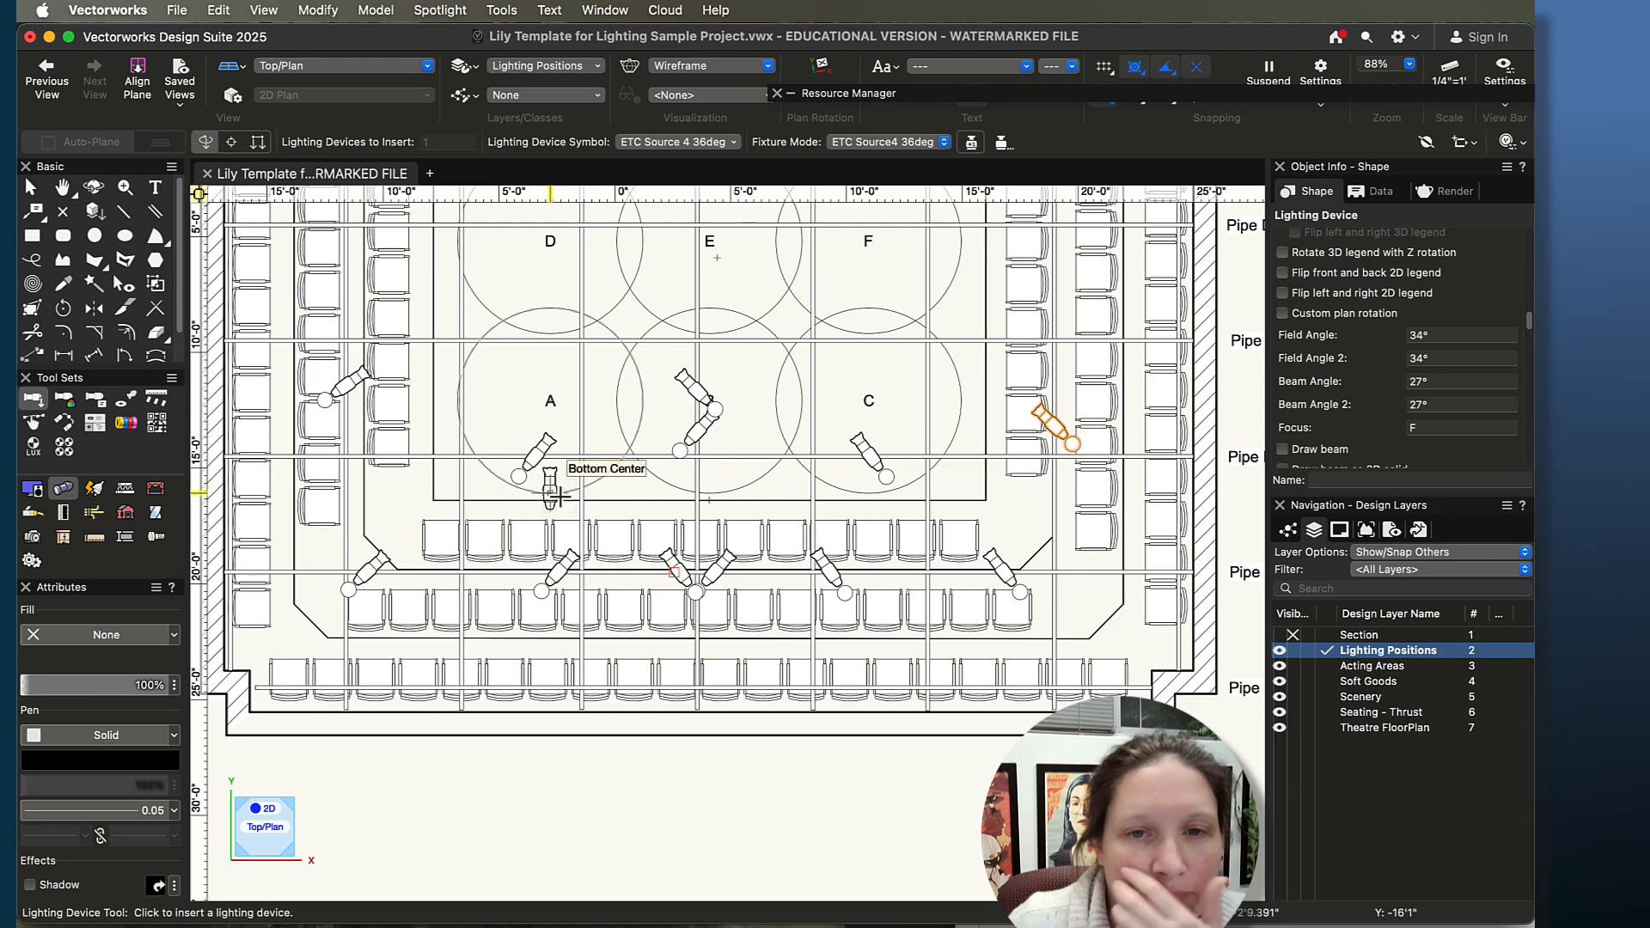
# - Display the beams of the six lights in the new diagonal direction to check coverage of areas A to F, and hide them again
pyautogui.click(31, 186)
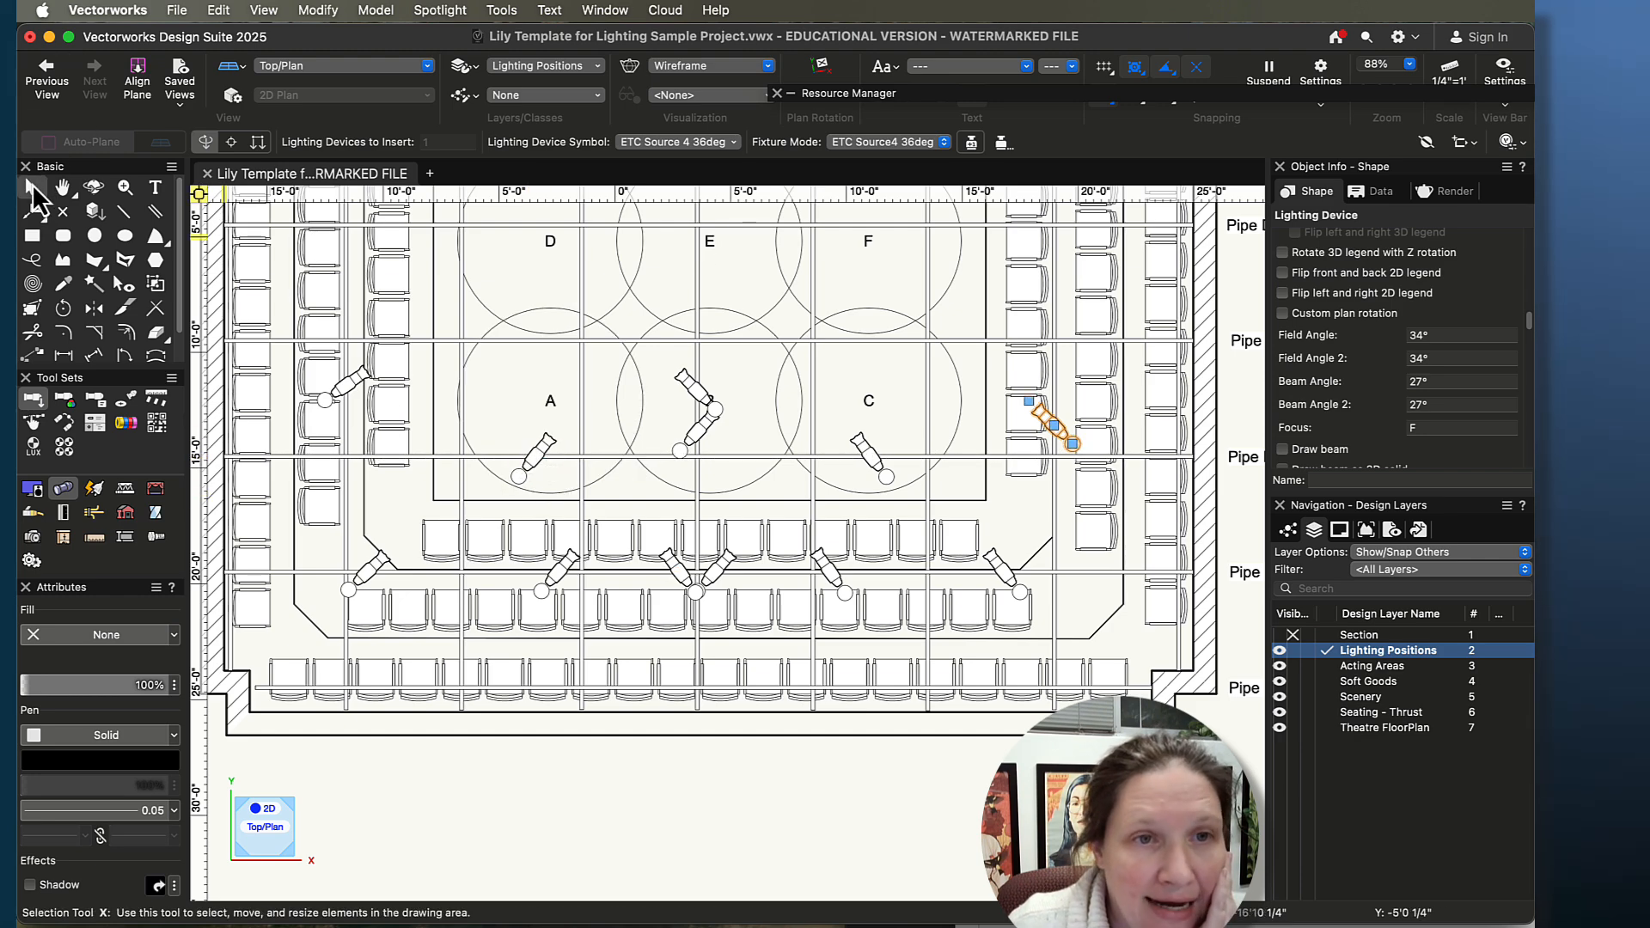
pyautogui.scroll(-3, 701, 516)
pyautogui.click(699, 433)
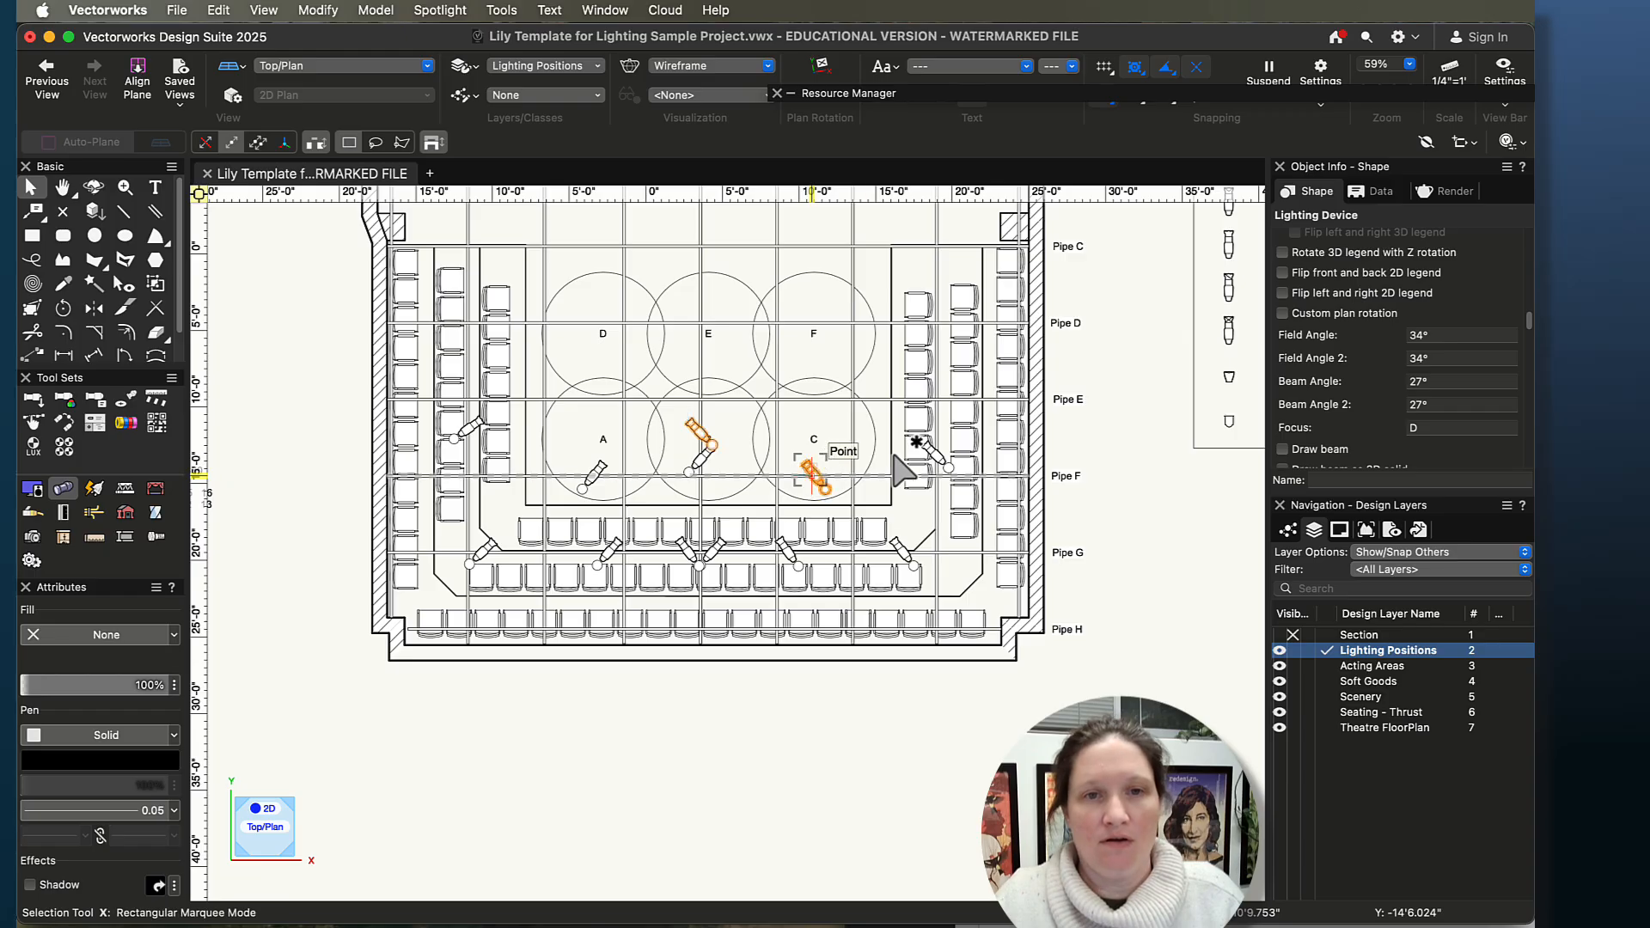
pyautogui.keyDown('shift'); pyautogui.click(926, 450); pyautogui.keyUp('shift')
pyautogui.keyDown('shift'); pyautogui.click(786, 555); pyautogui.keyUp('shift')
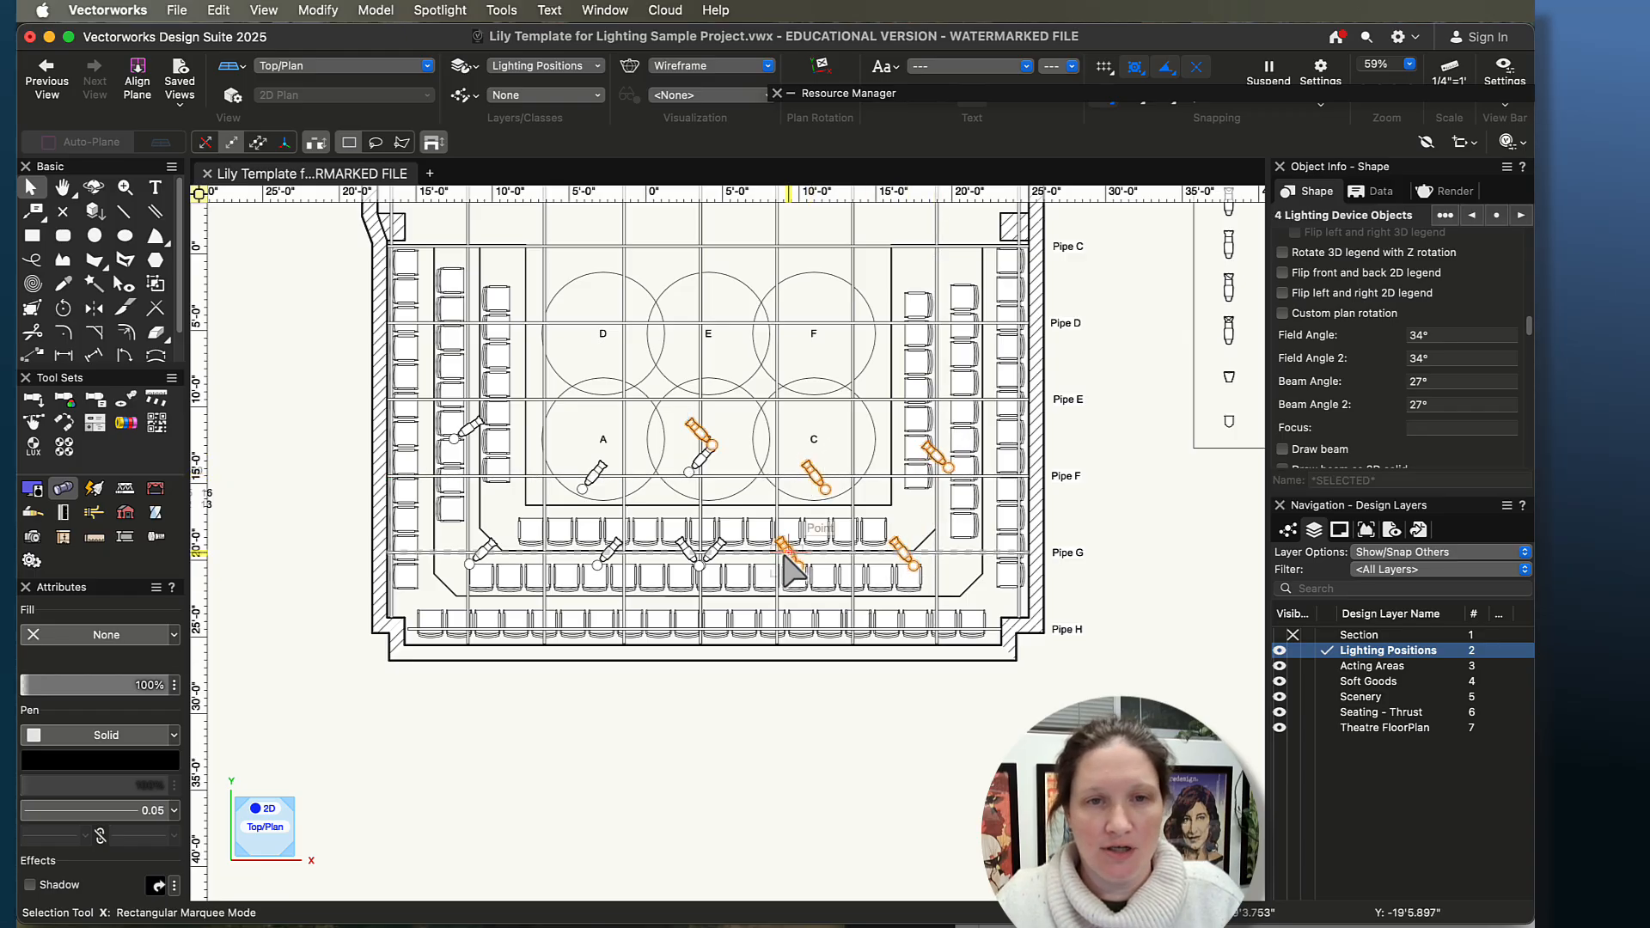
pyautogui.click(1416, 460)
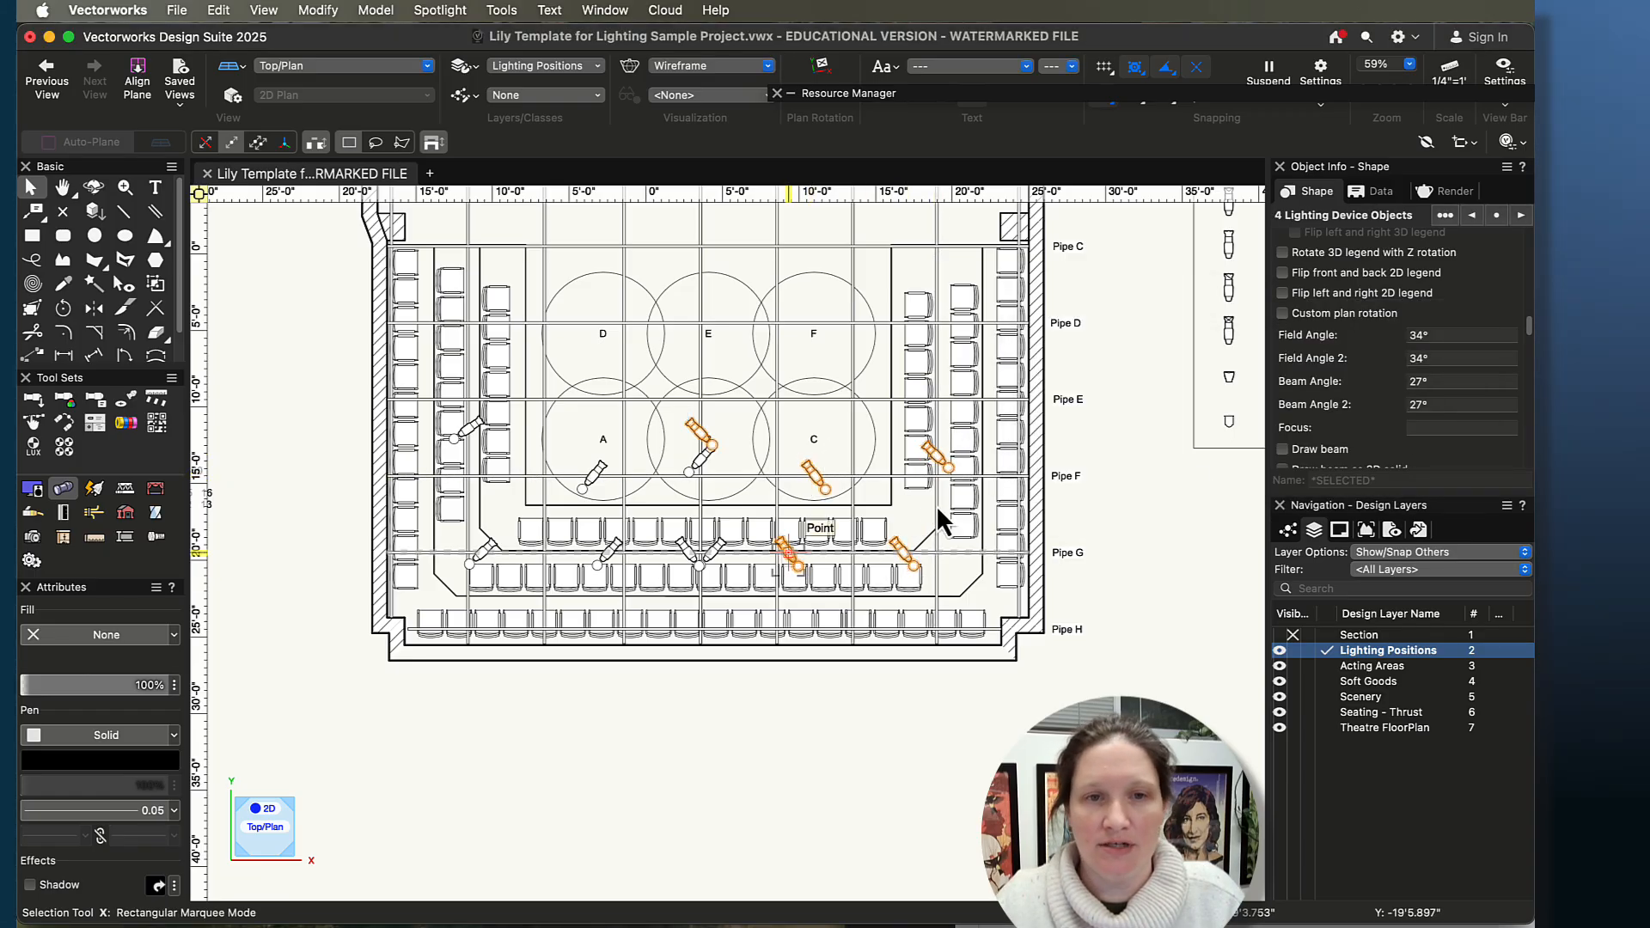
pyautogui.keyDown('shift'); pyautogui.click(779, 543); pyautogui.keyUp('shift')
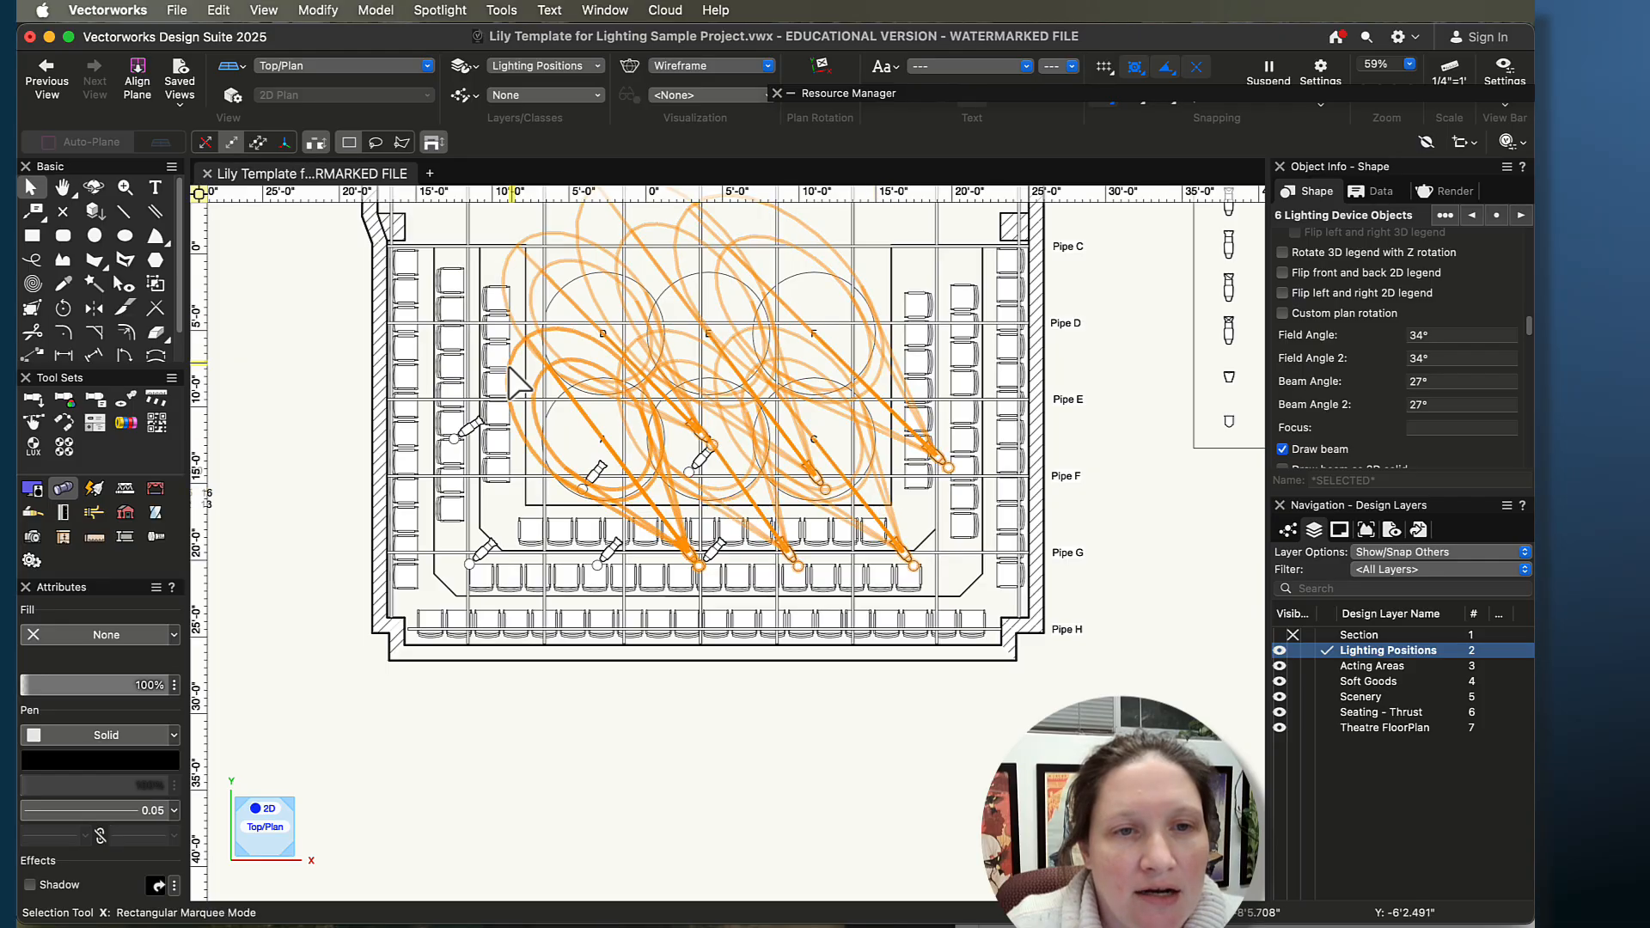
pyautogui.moveTo(513, 378); pyautogui.dragTo(886, 520)
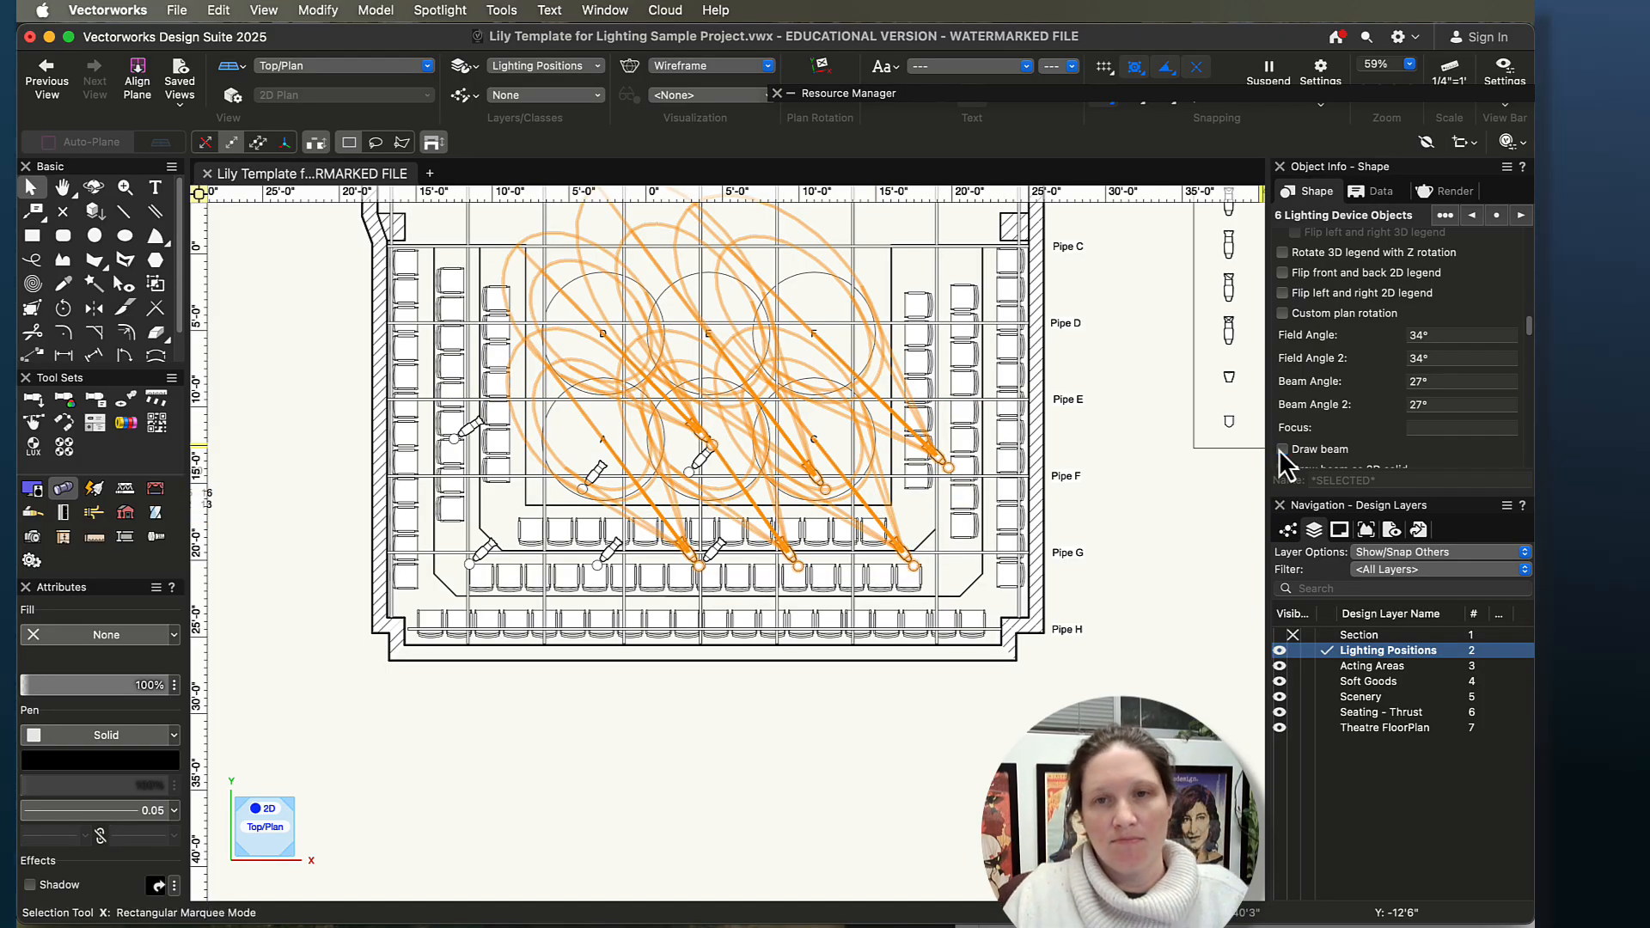
pyautogui.click(1281, 449)
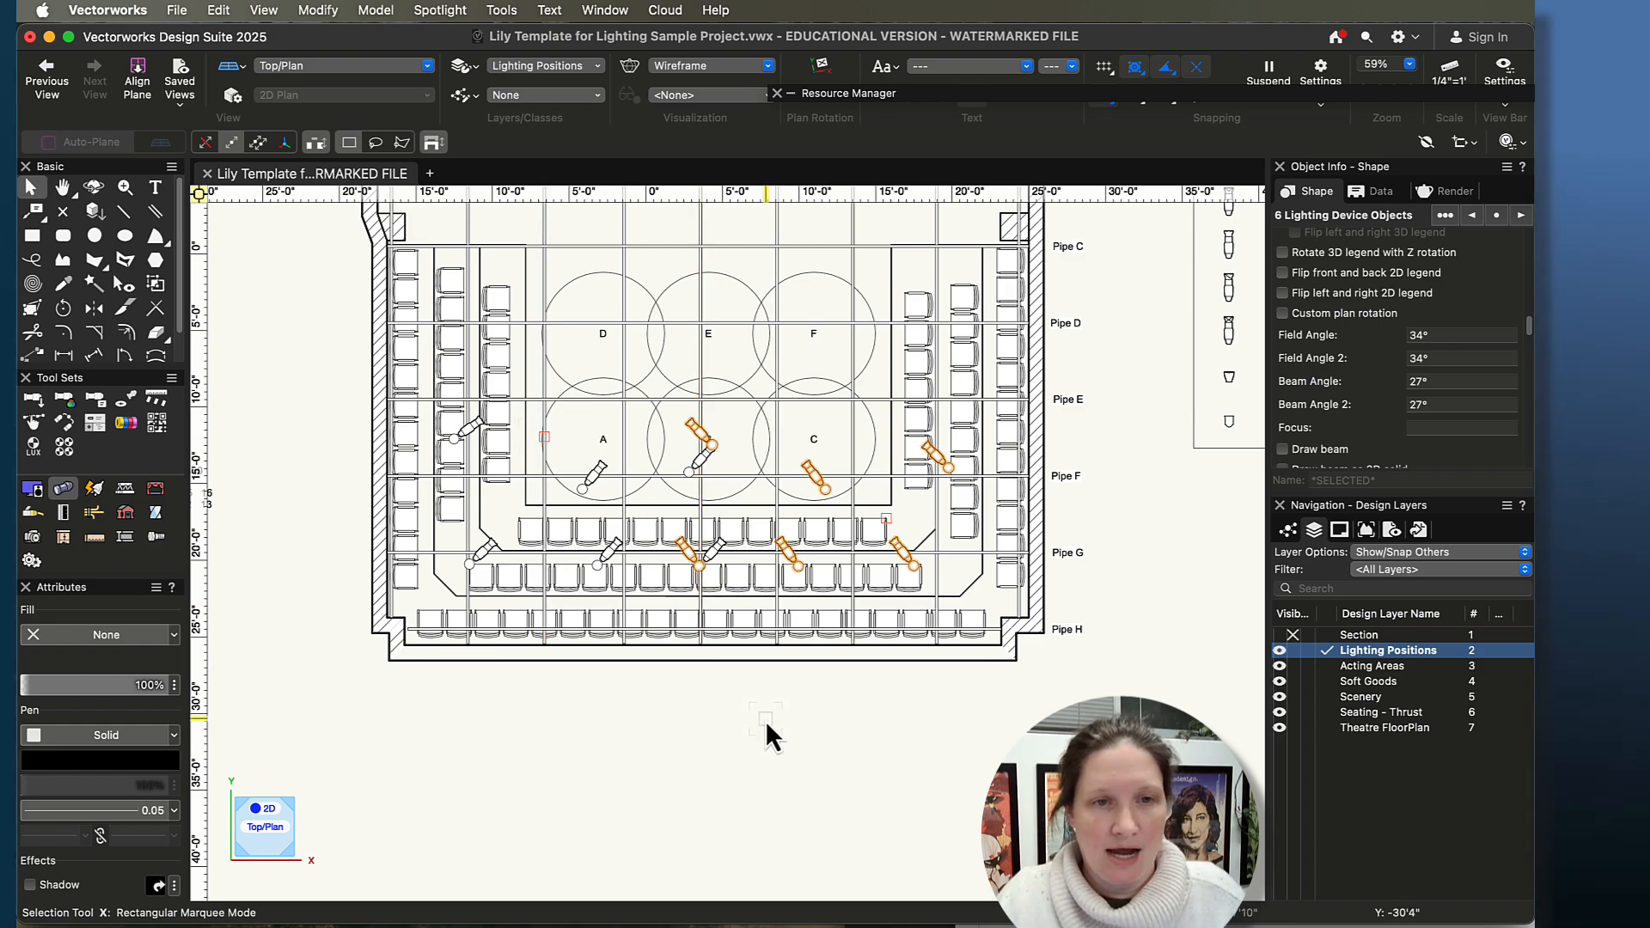
# - Check the LED direction in the light-direction key and choose ETC ColorSource PAR WO as the lighting device to insert
pyautogui.press('h')
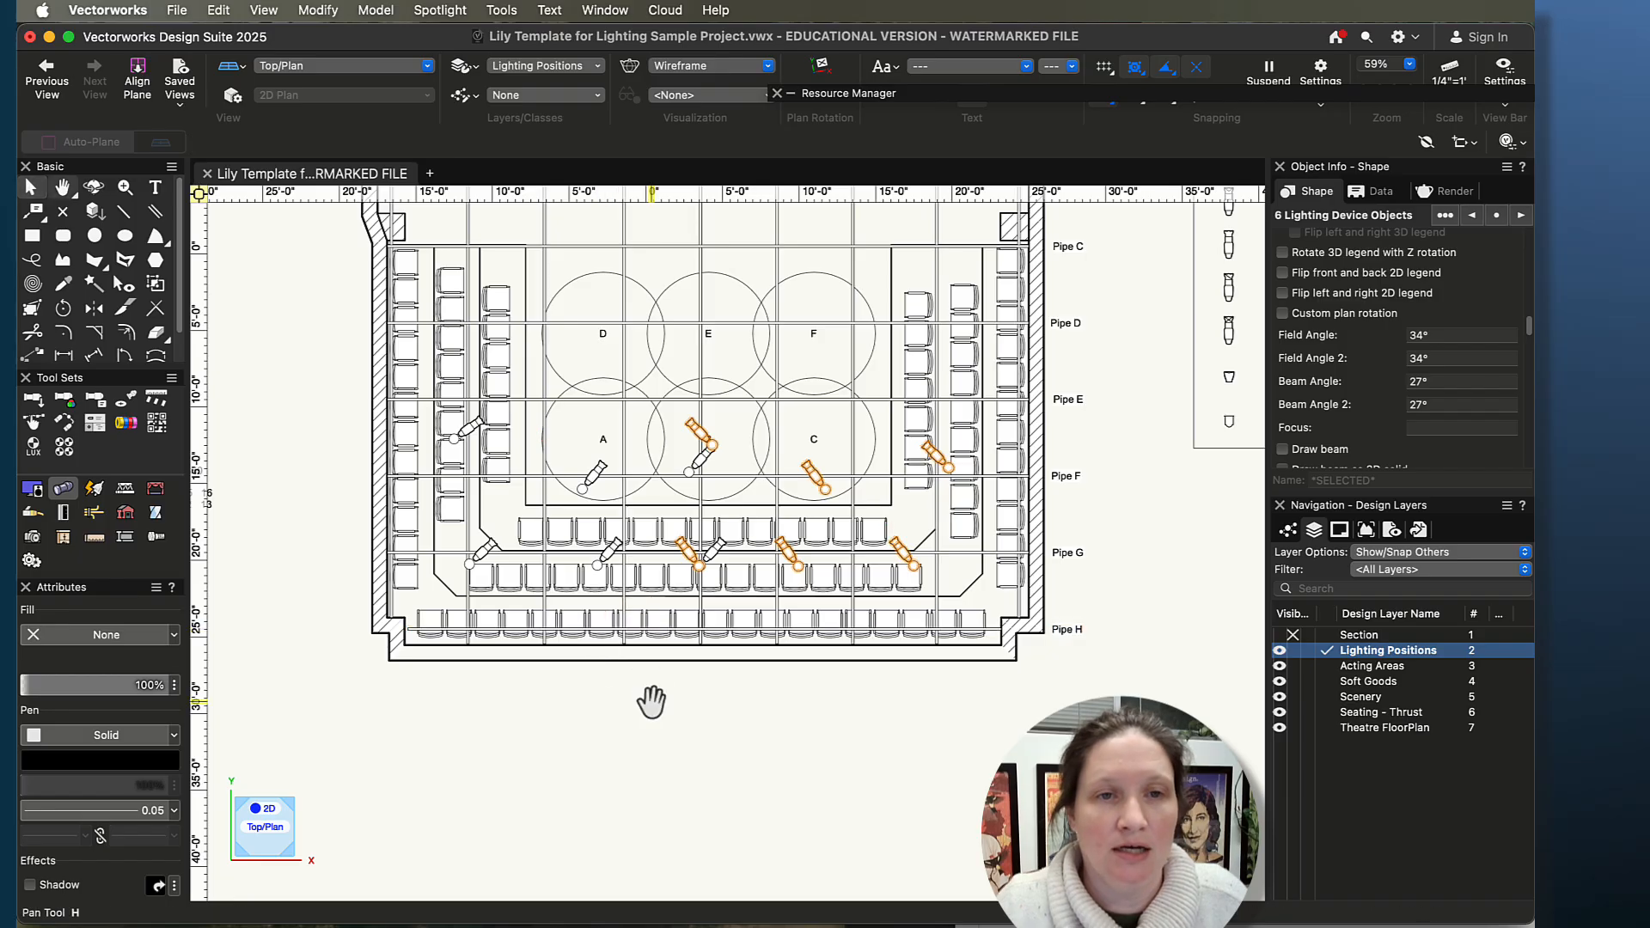
pyautogui.moveTo(651, 703); pyautogui.dragTo(787, 769)
pyautogui.moveTo(302, 451); pyautogui.dragTo(405, 523, button='middle')
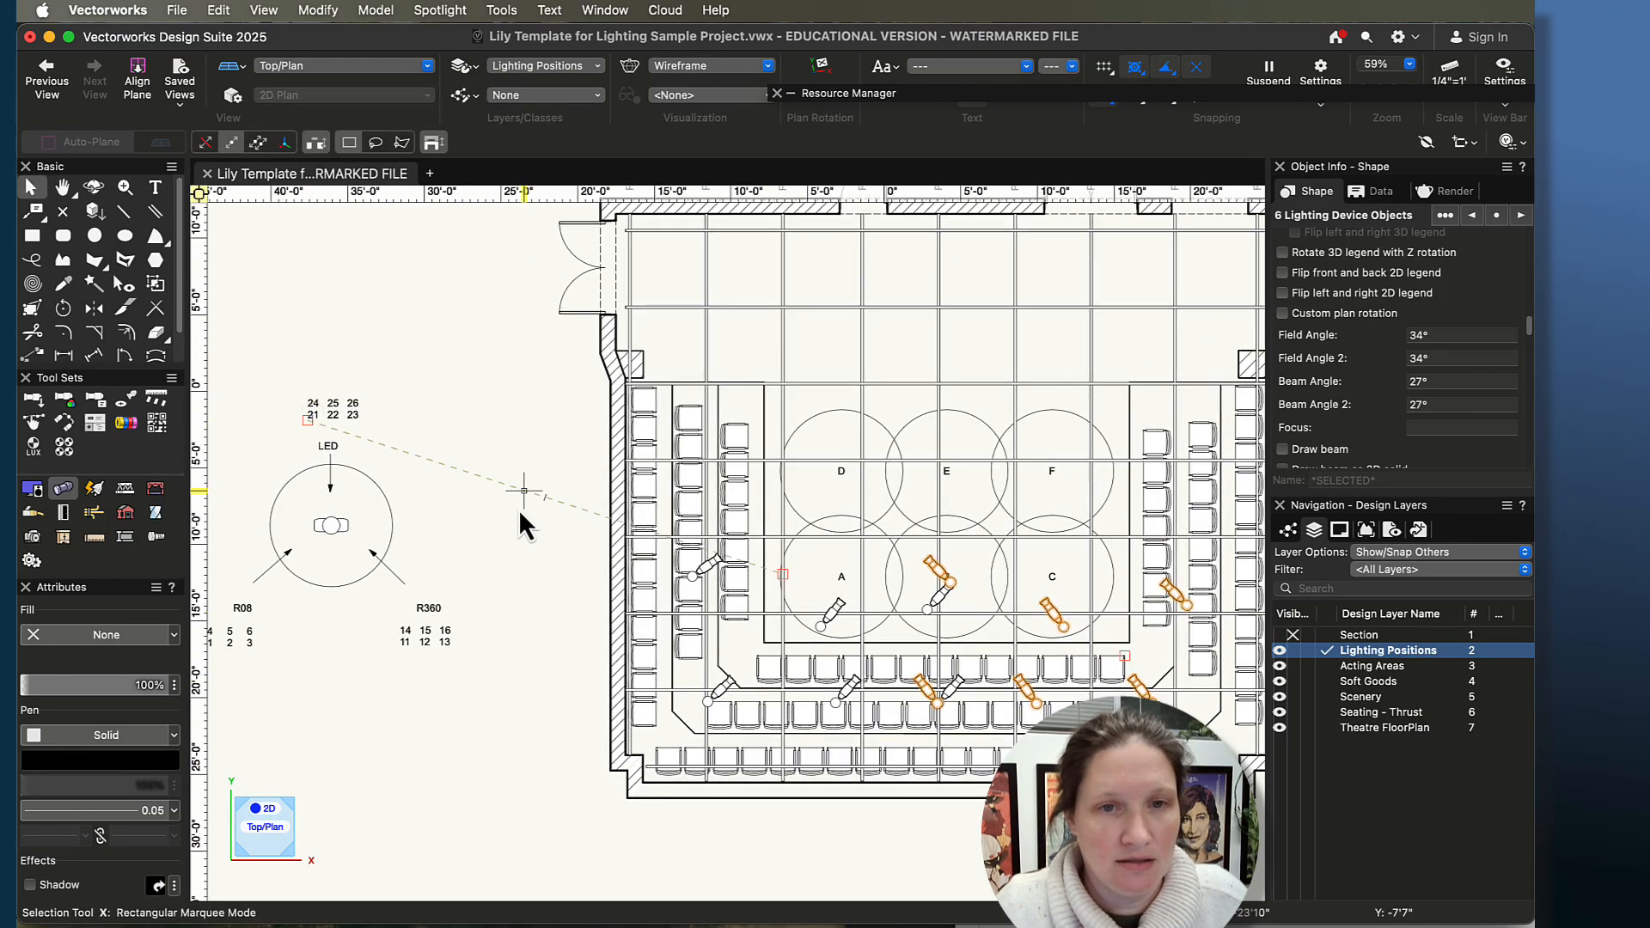
pyautogui.moveTo(518, 508); pyautogui.dragTo(406, 403, button='middle')
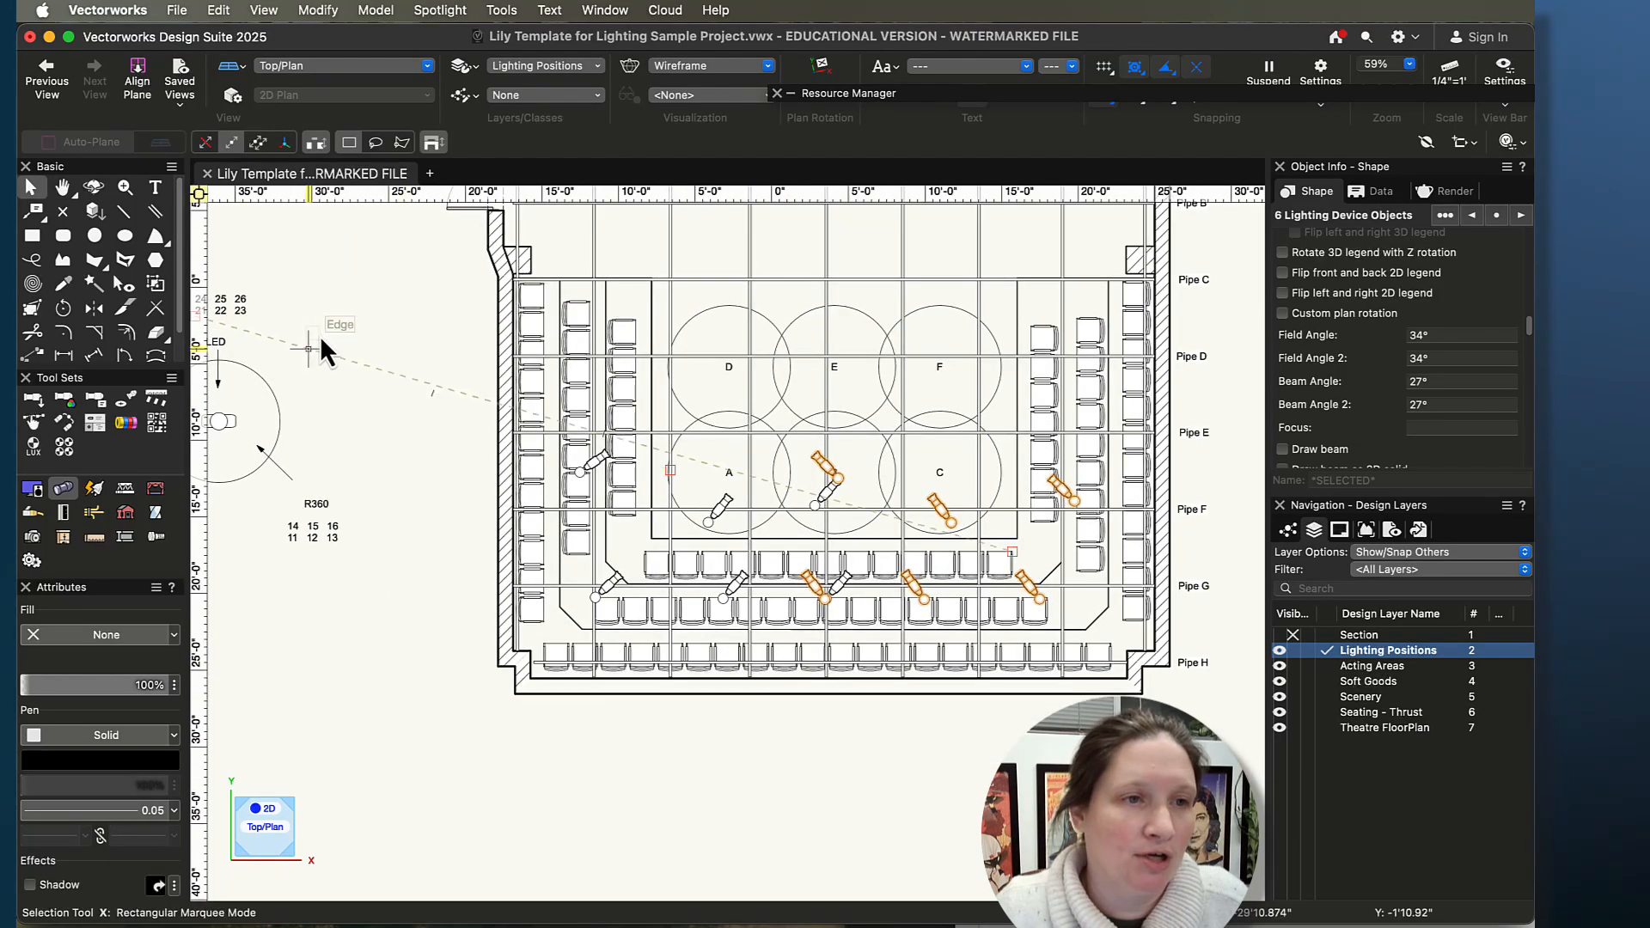
pyautogui.click(33, 400)
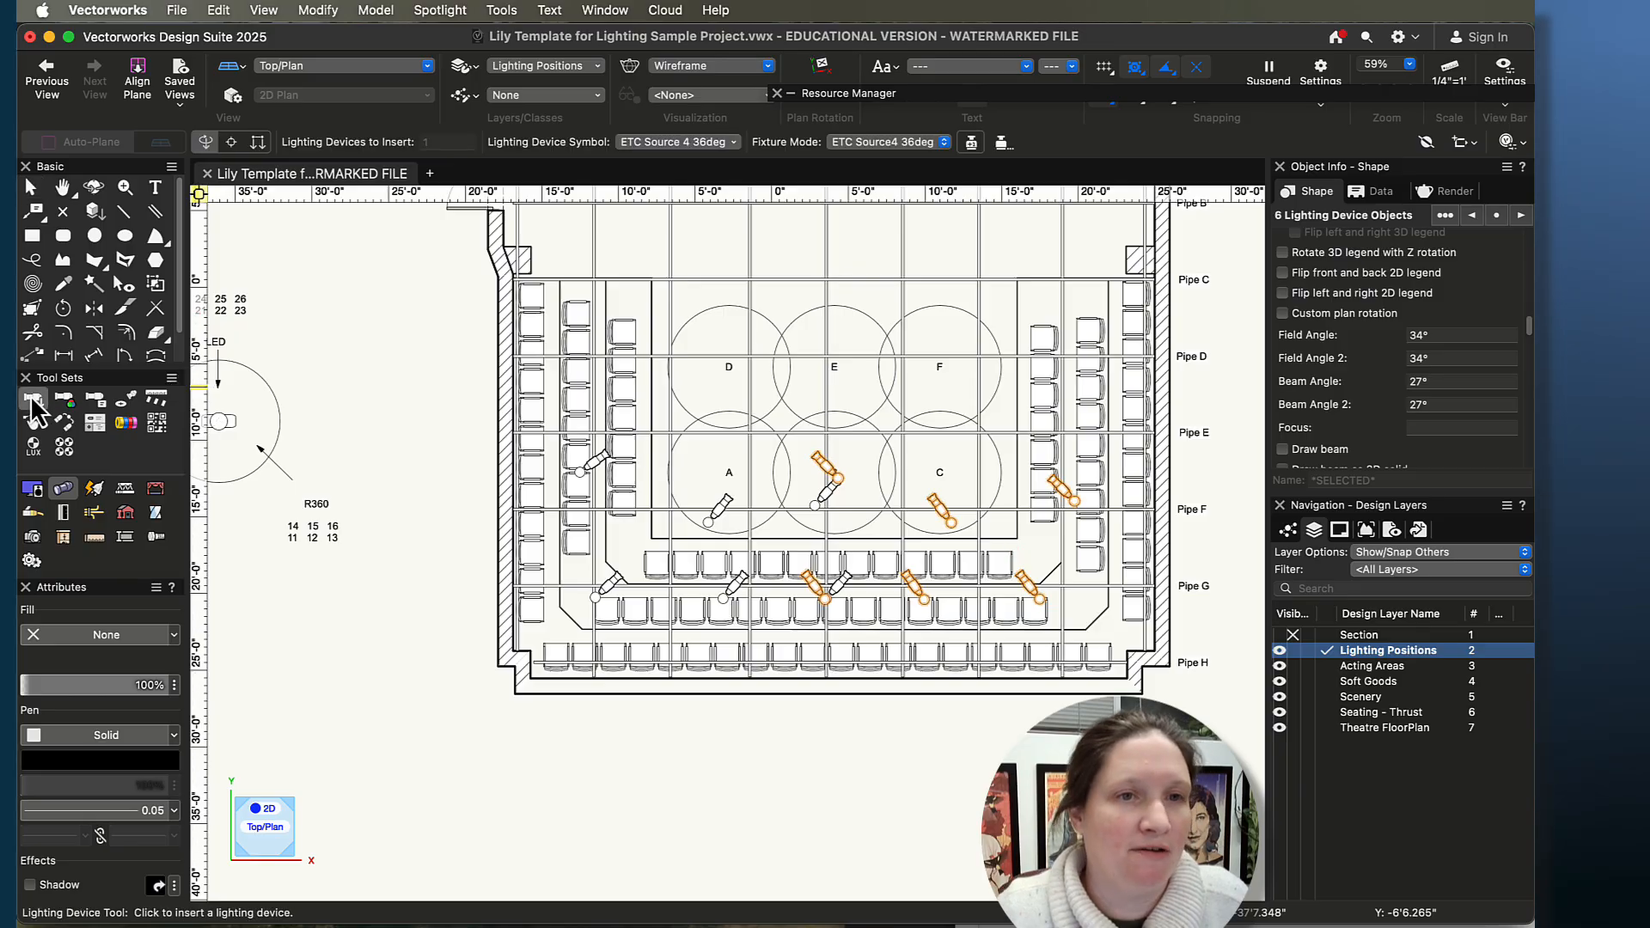
pyautogui.click(693, 141)
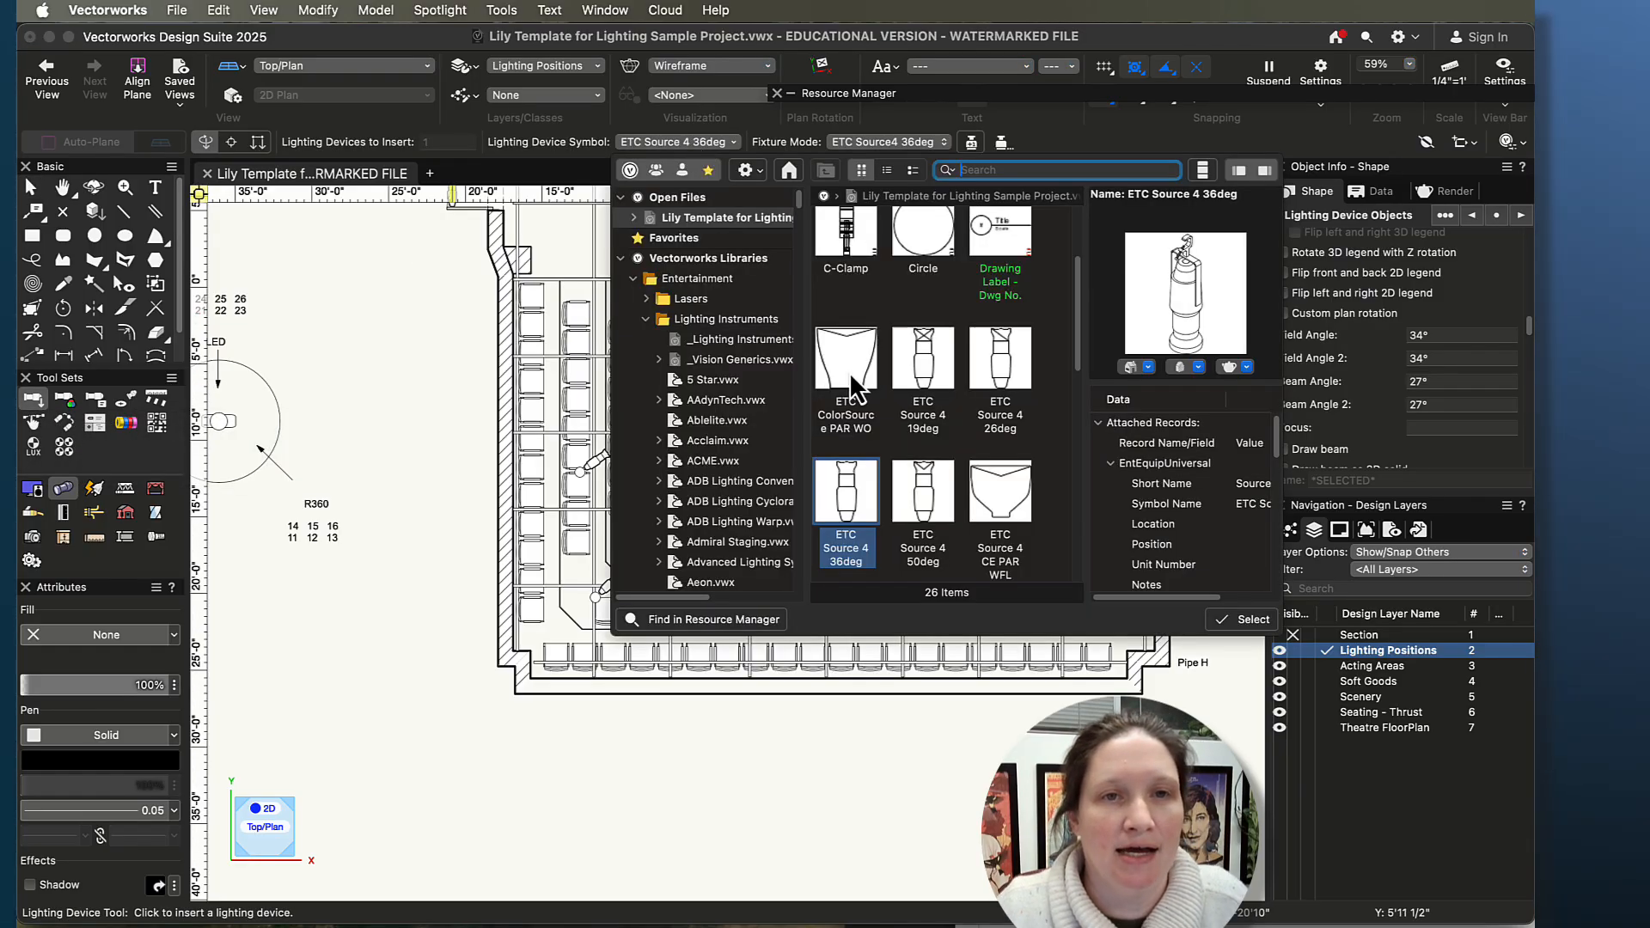
pyautogui.doubleClick(862, 419)
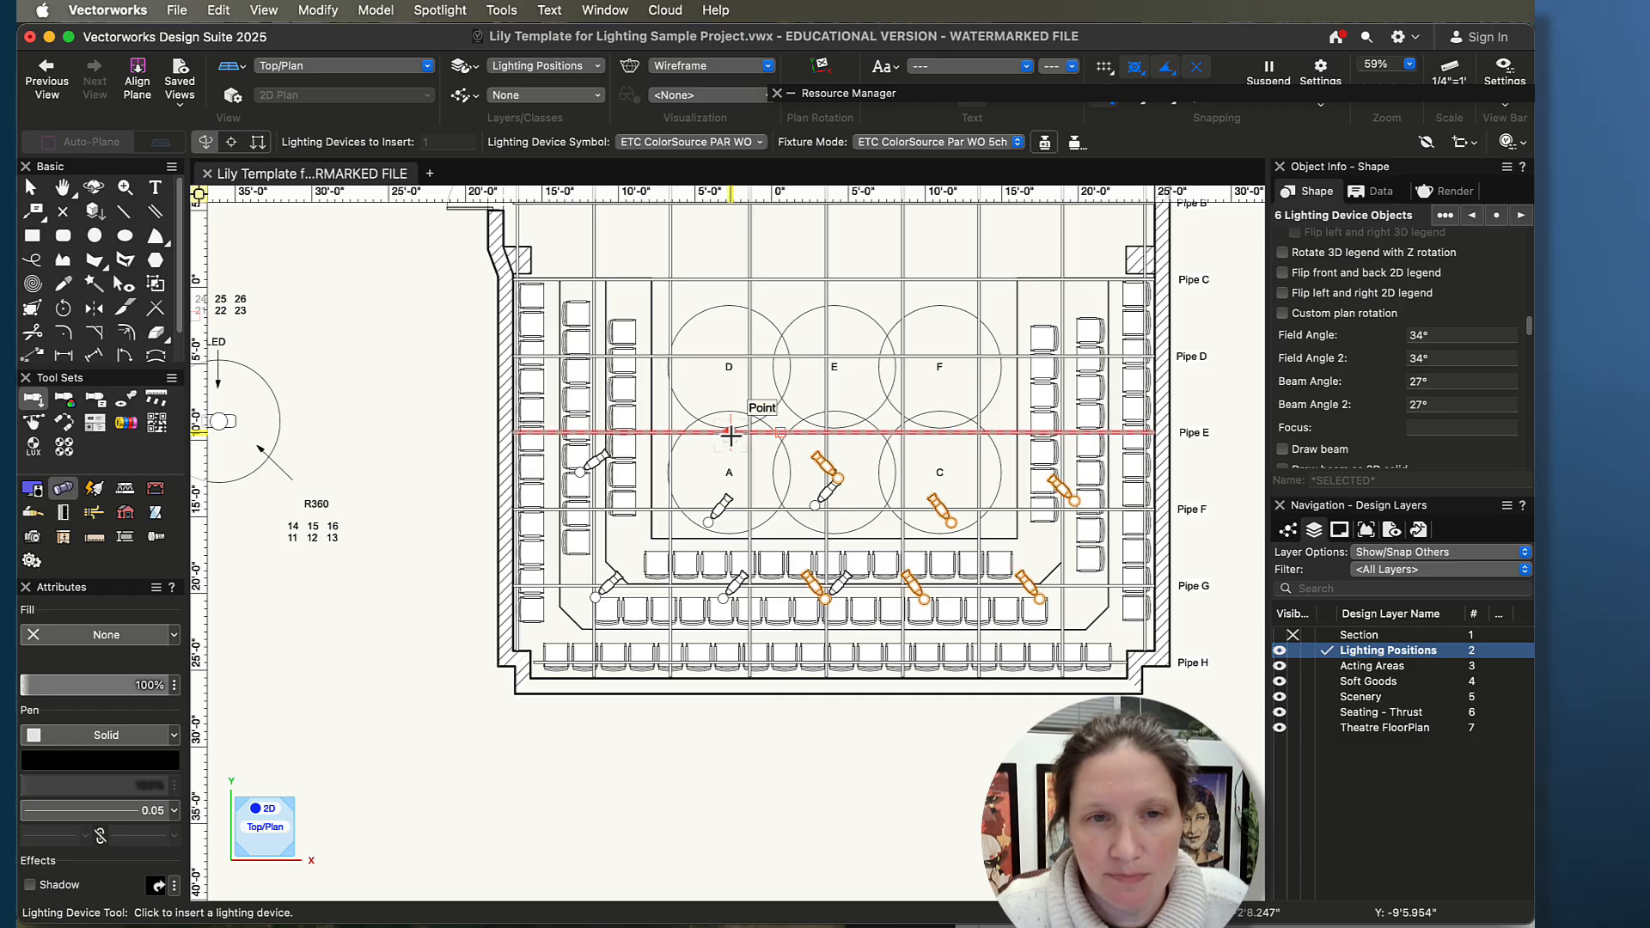
# - Place an ETC ColorSource PAR WO on Pipe D over area D, facing downstage, with Focus A
pyautogui.click(730, 355)
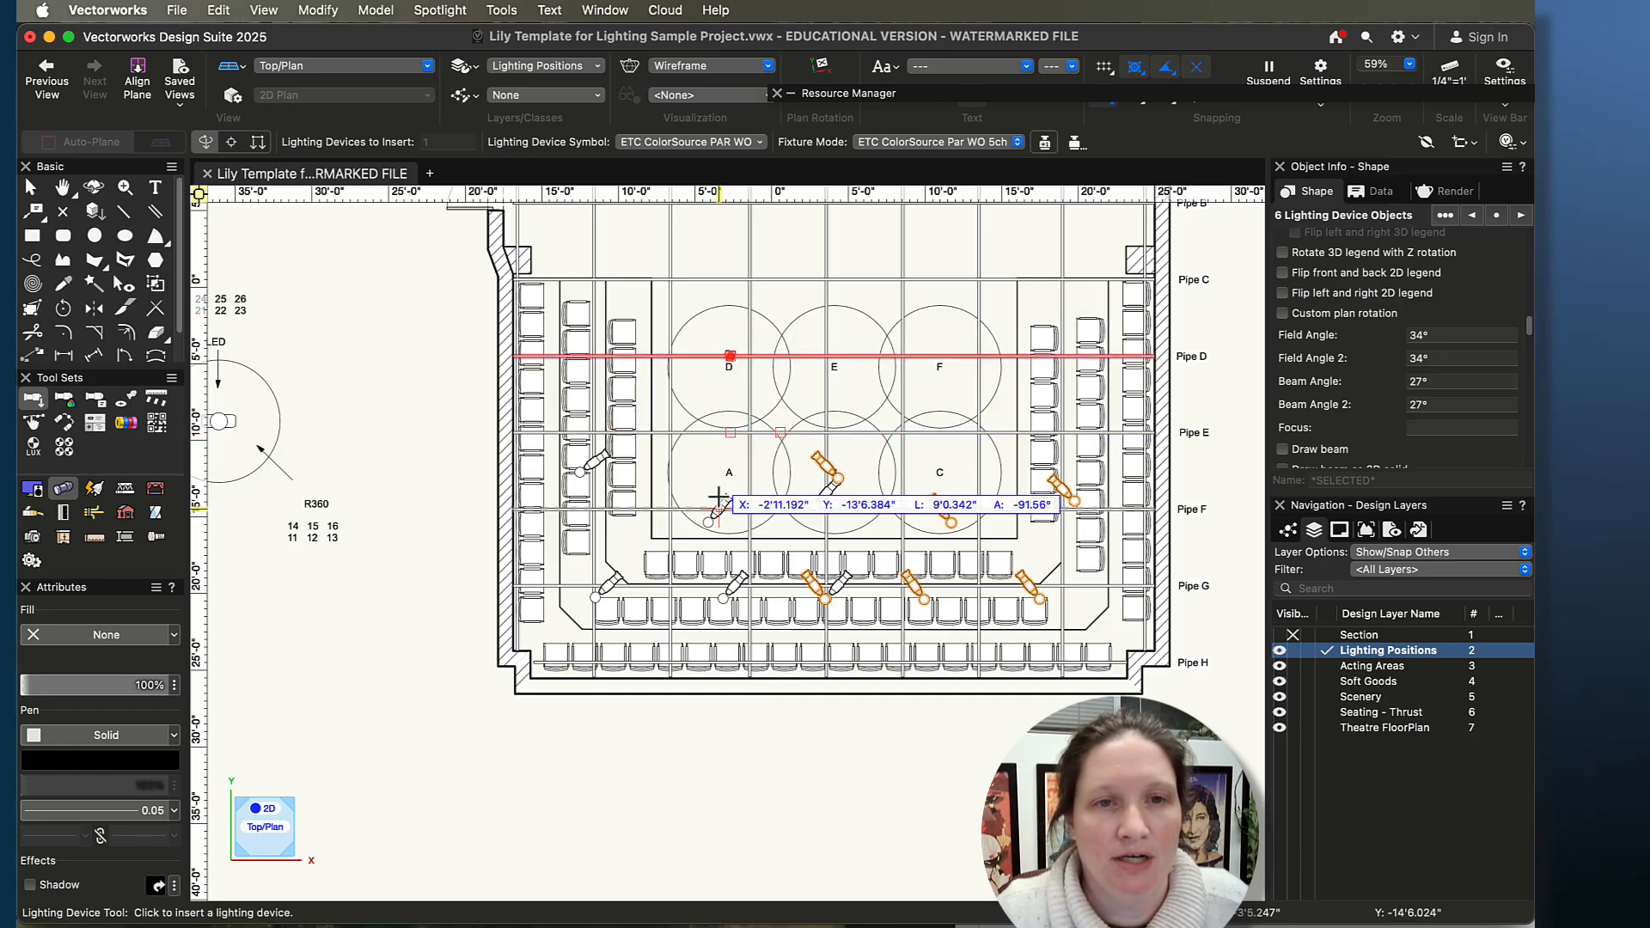
pyautogui.click(721, 256)
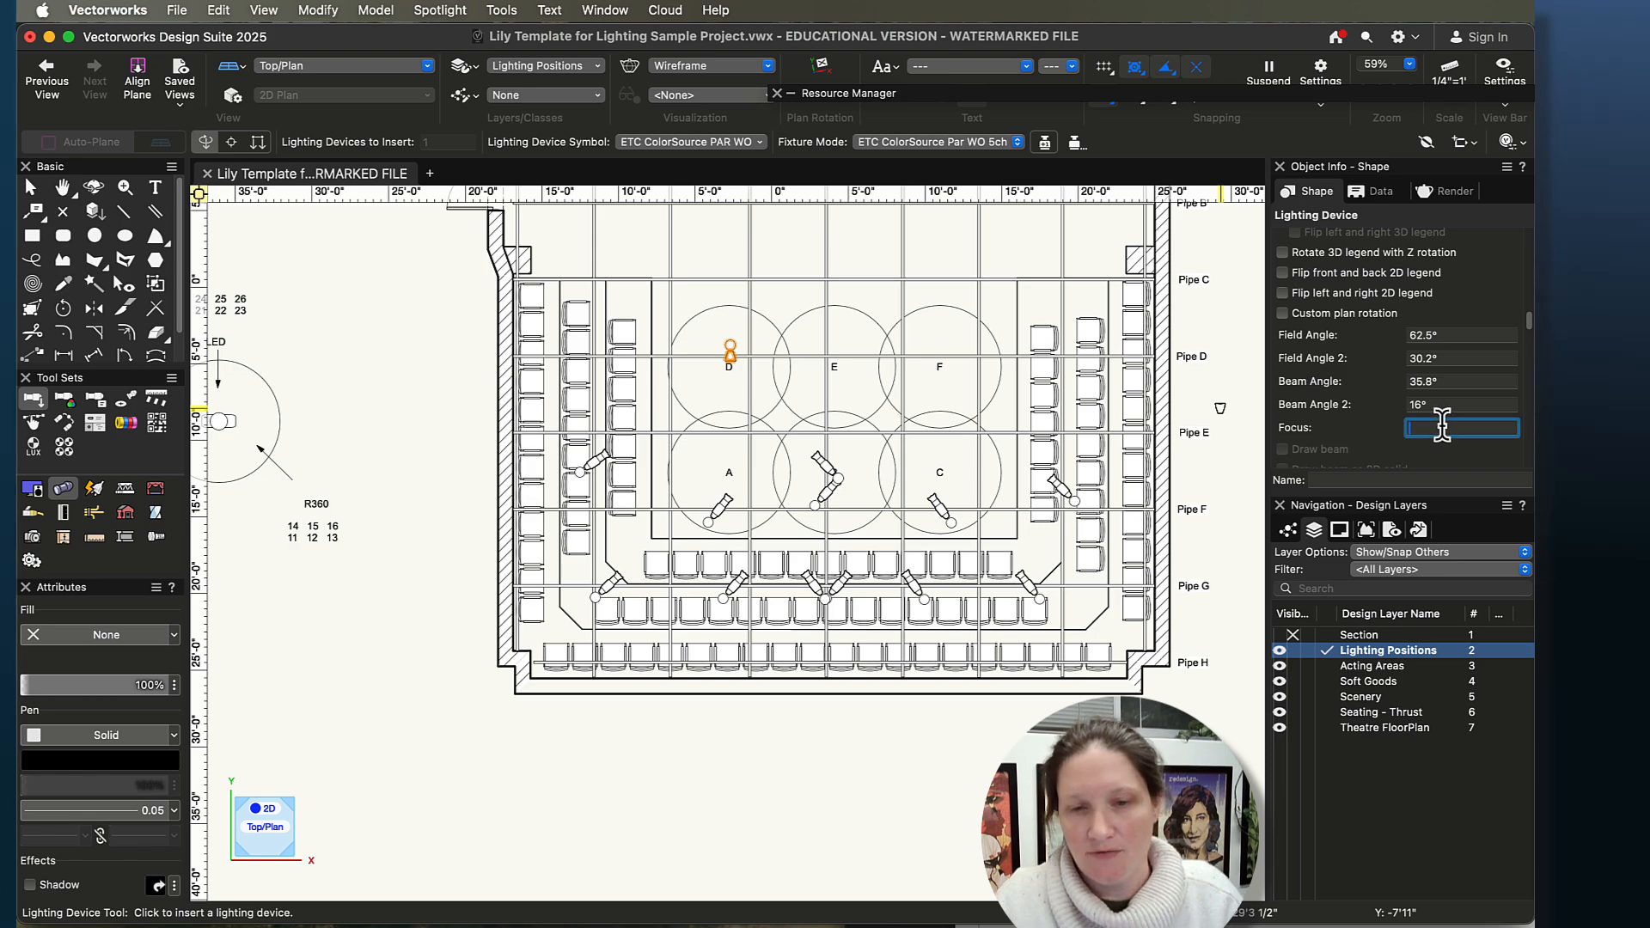
pyautogui.write('A')
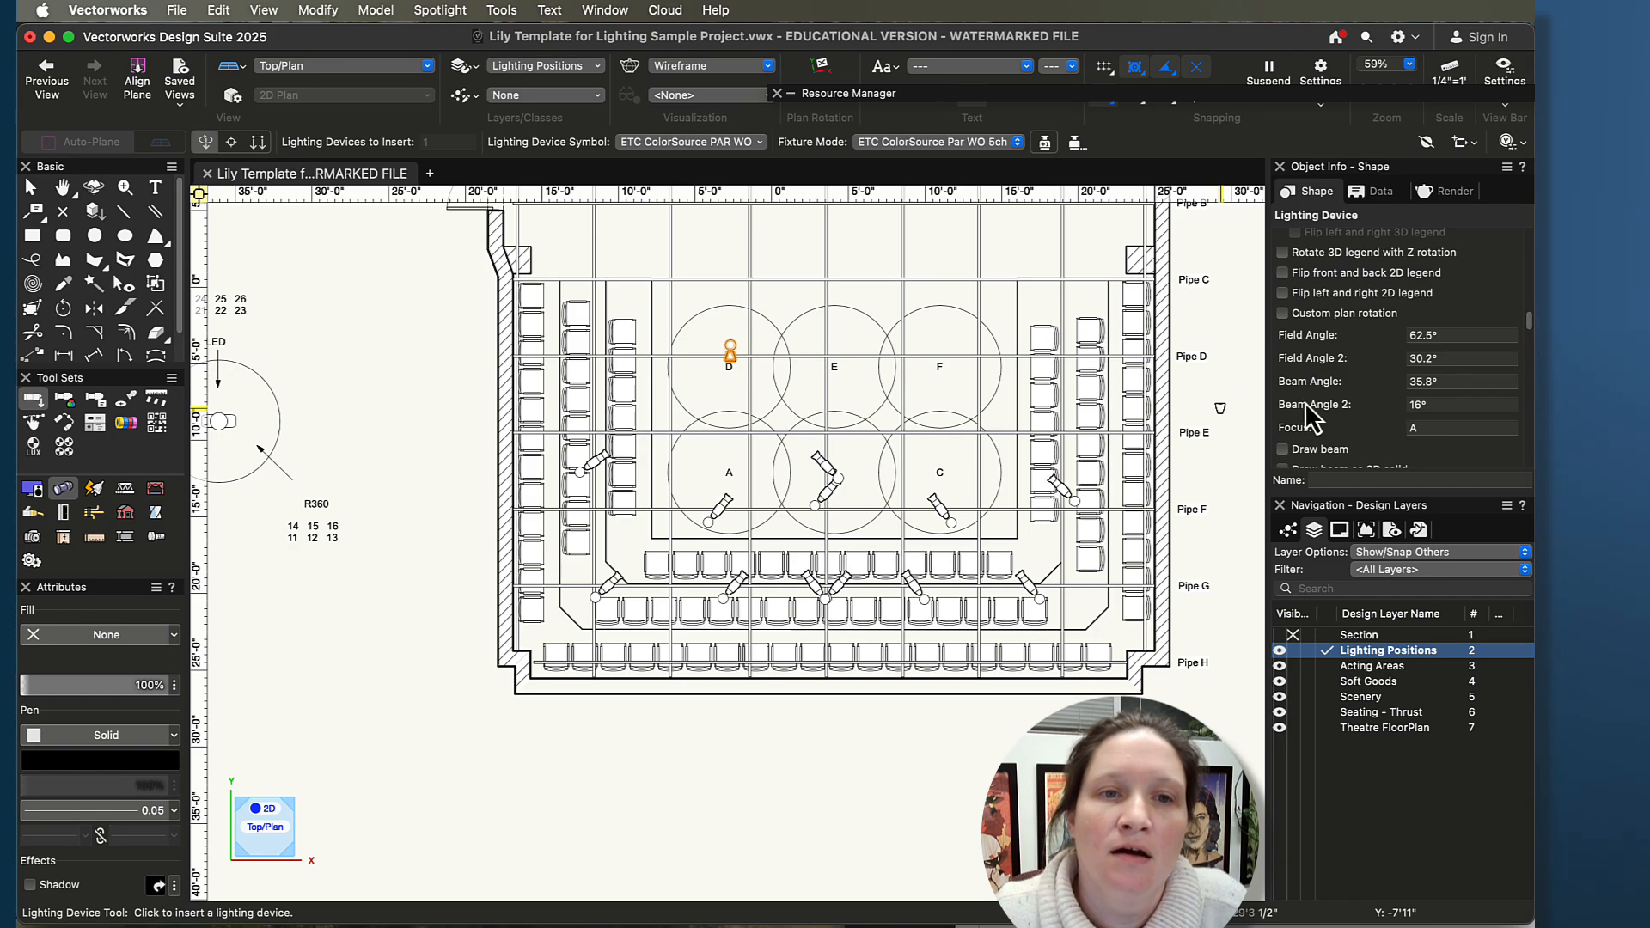
# - Place two more ETC ColorSource PAR WO fixtures on Pipe D, facing downstage: Focus B over area E and Focus C over area F
pyautogui.click(840, 354)
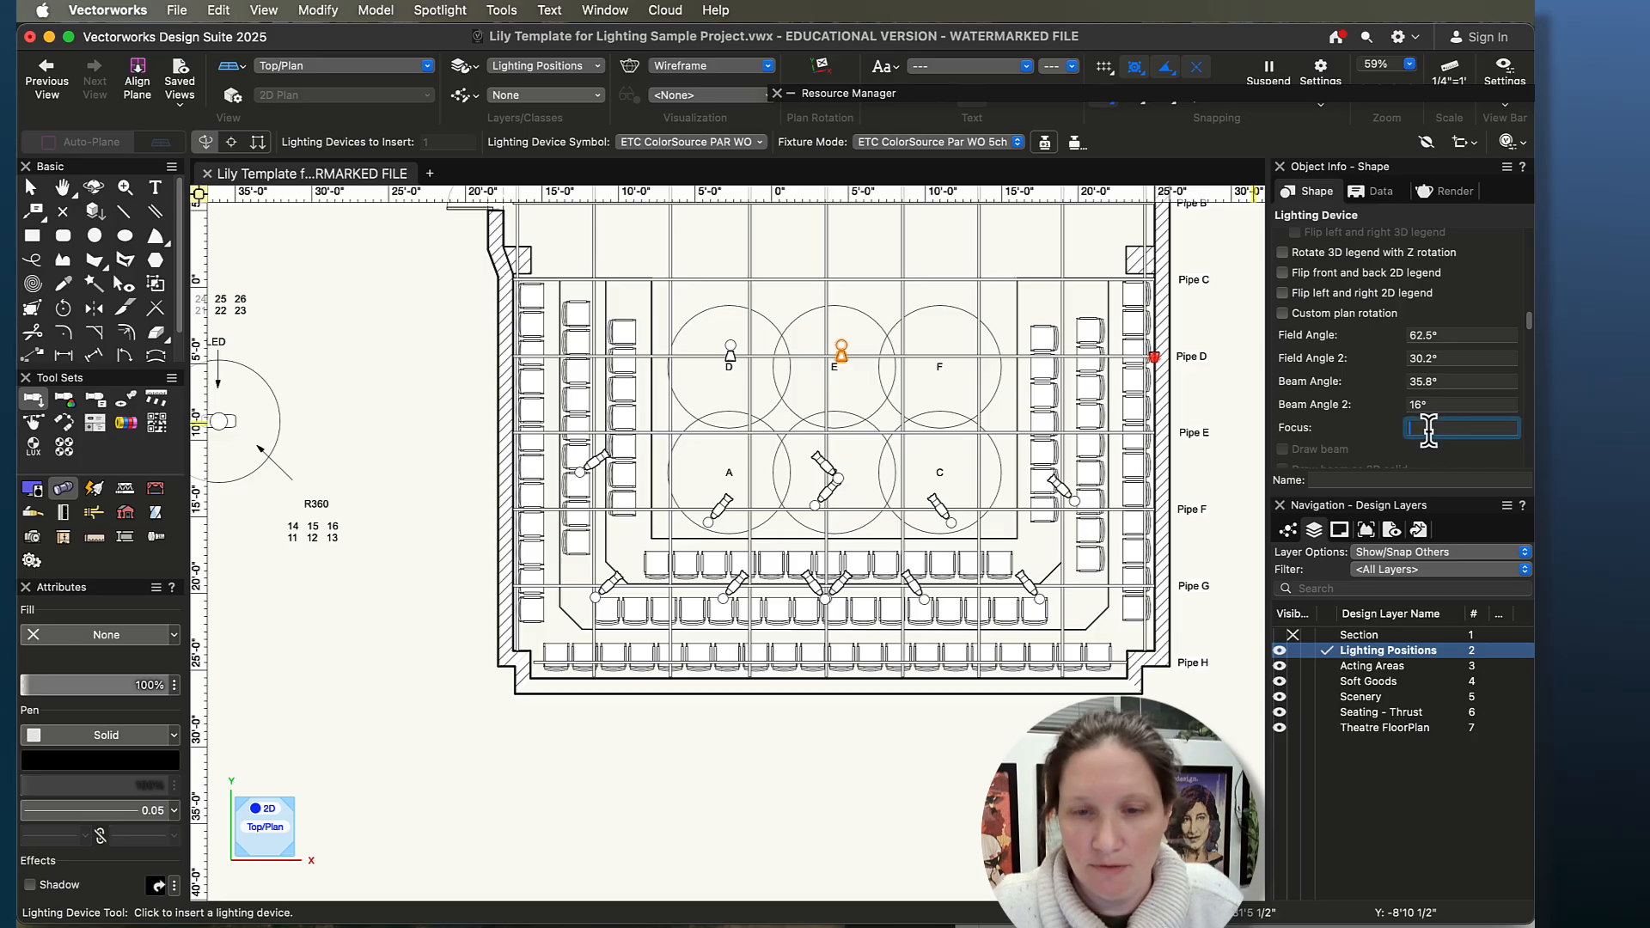
pyautogui.write('B')
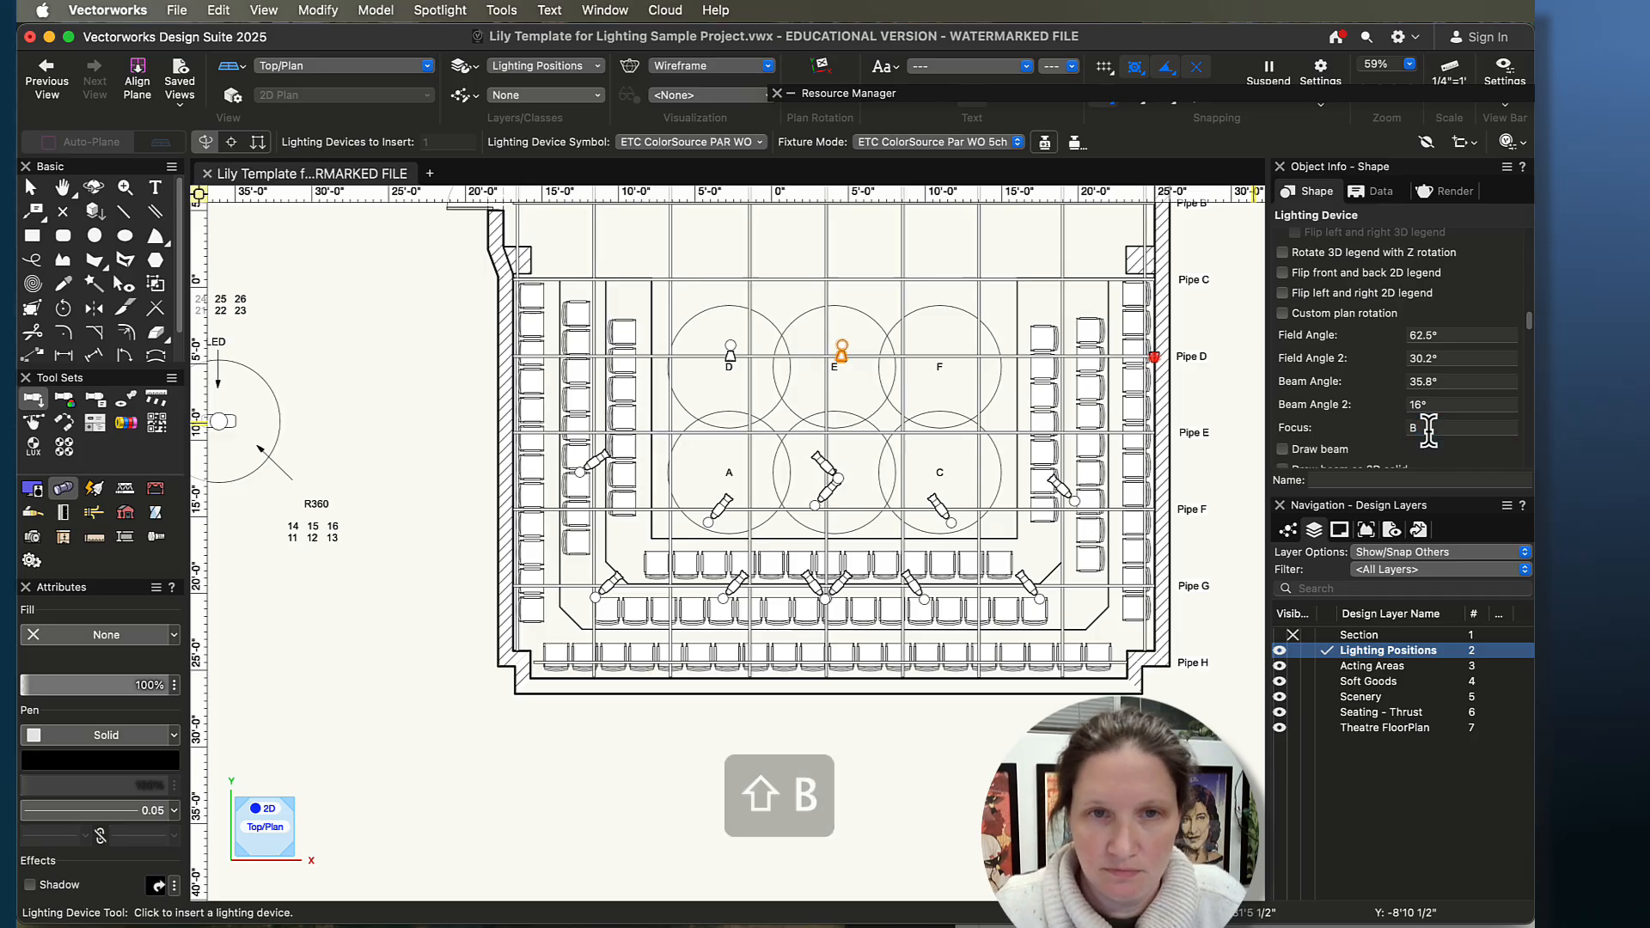
pyautogui.click(946, 355)
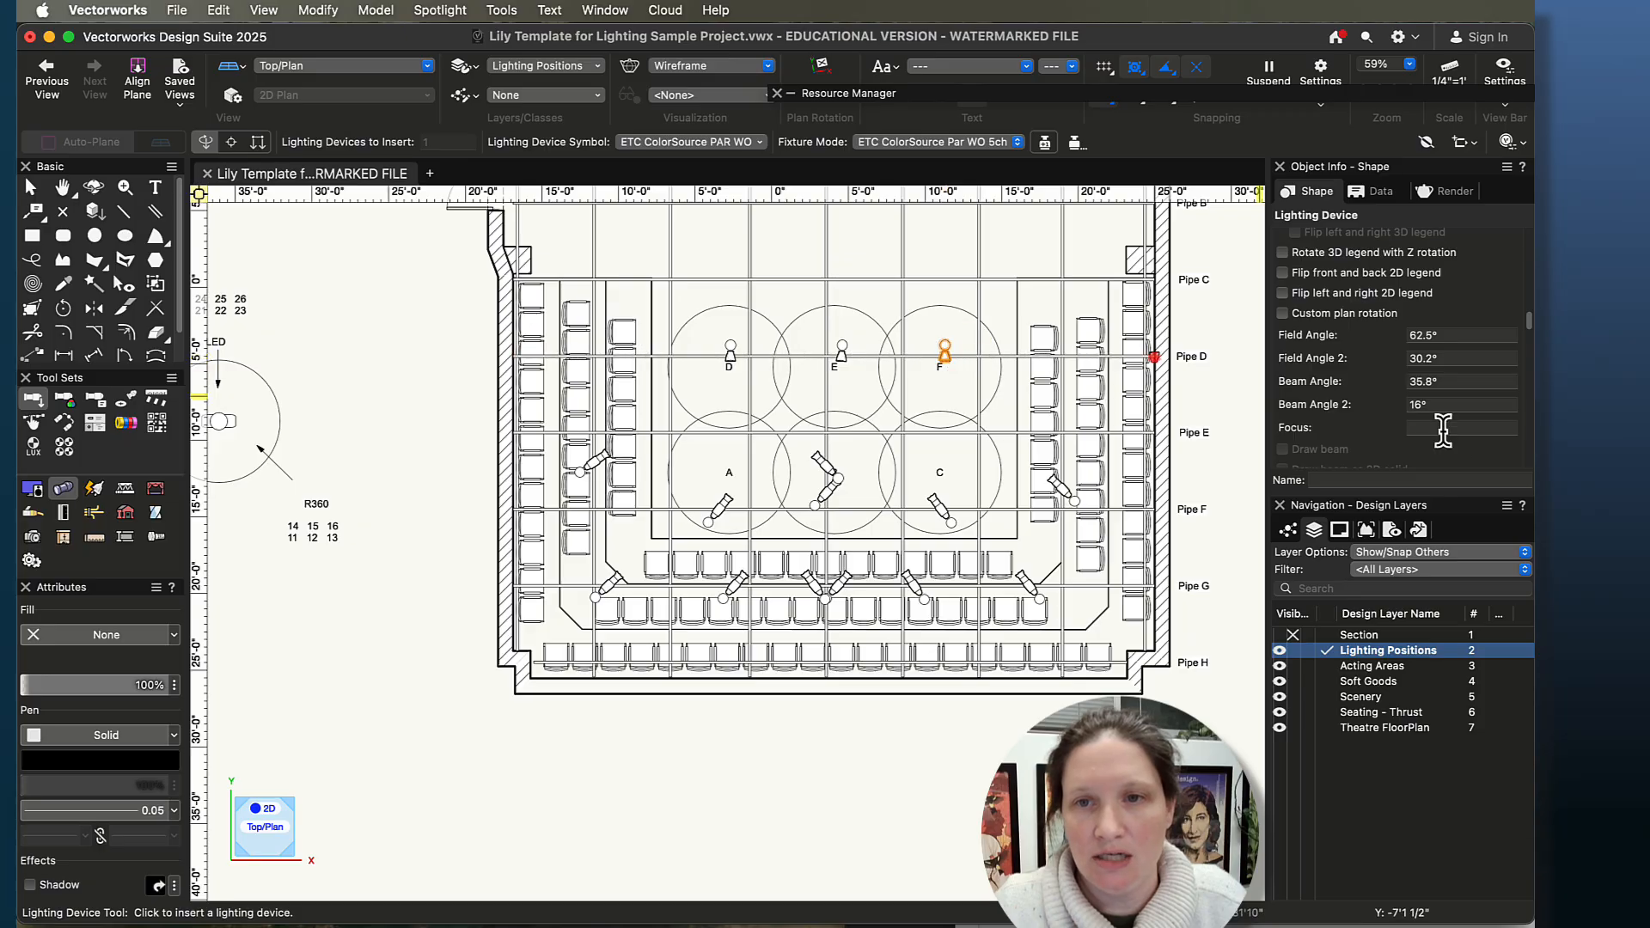
pyautogui.write('C')
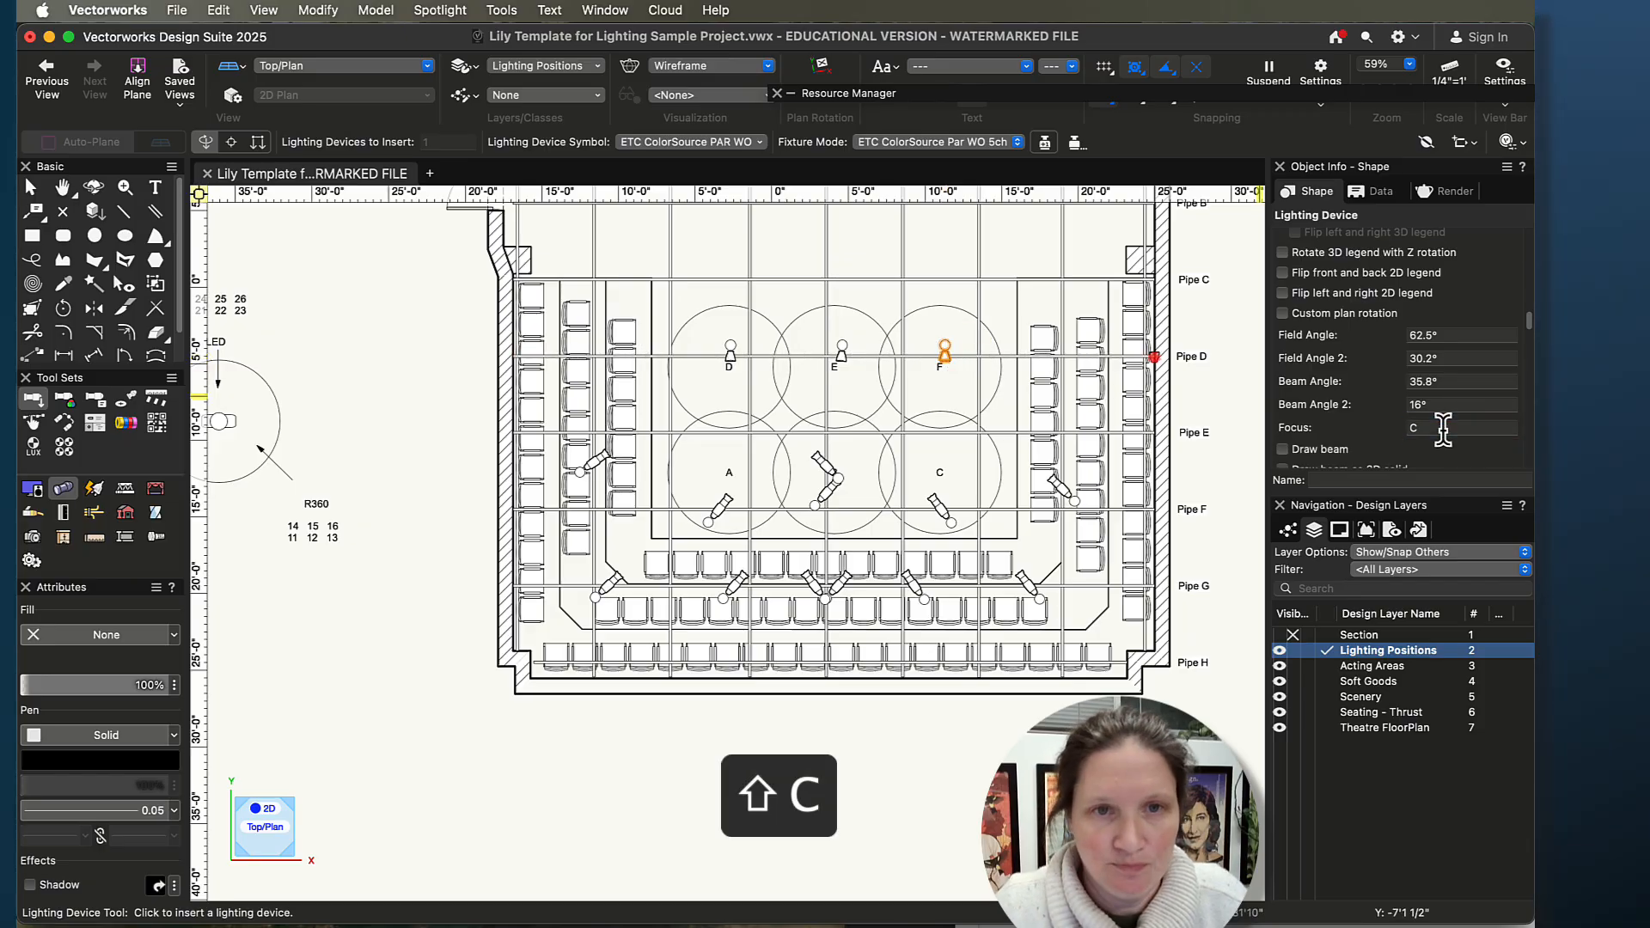
pyautogui.moveTo(958, 395); pyautogui.dragTo(962, 554, button='middle')
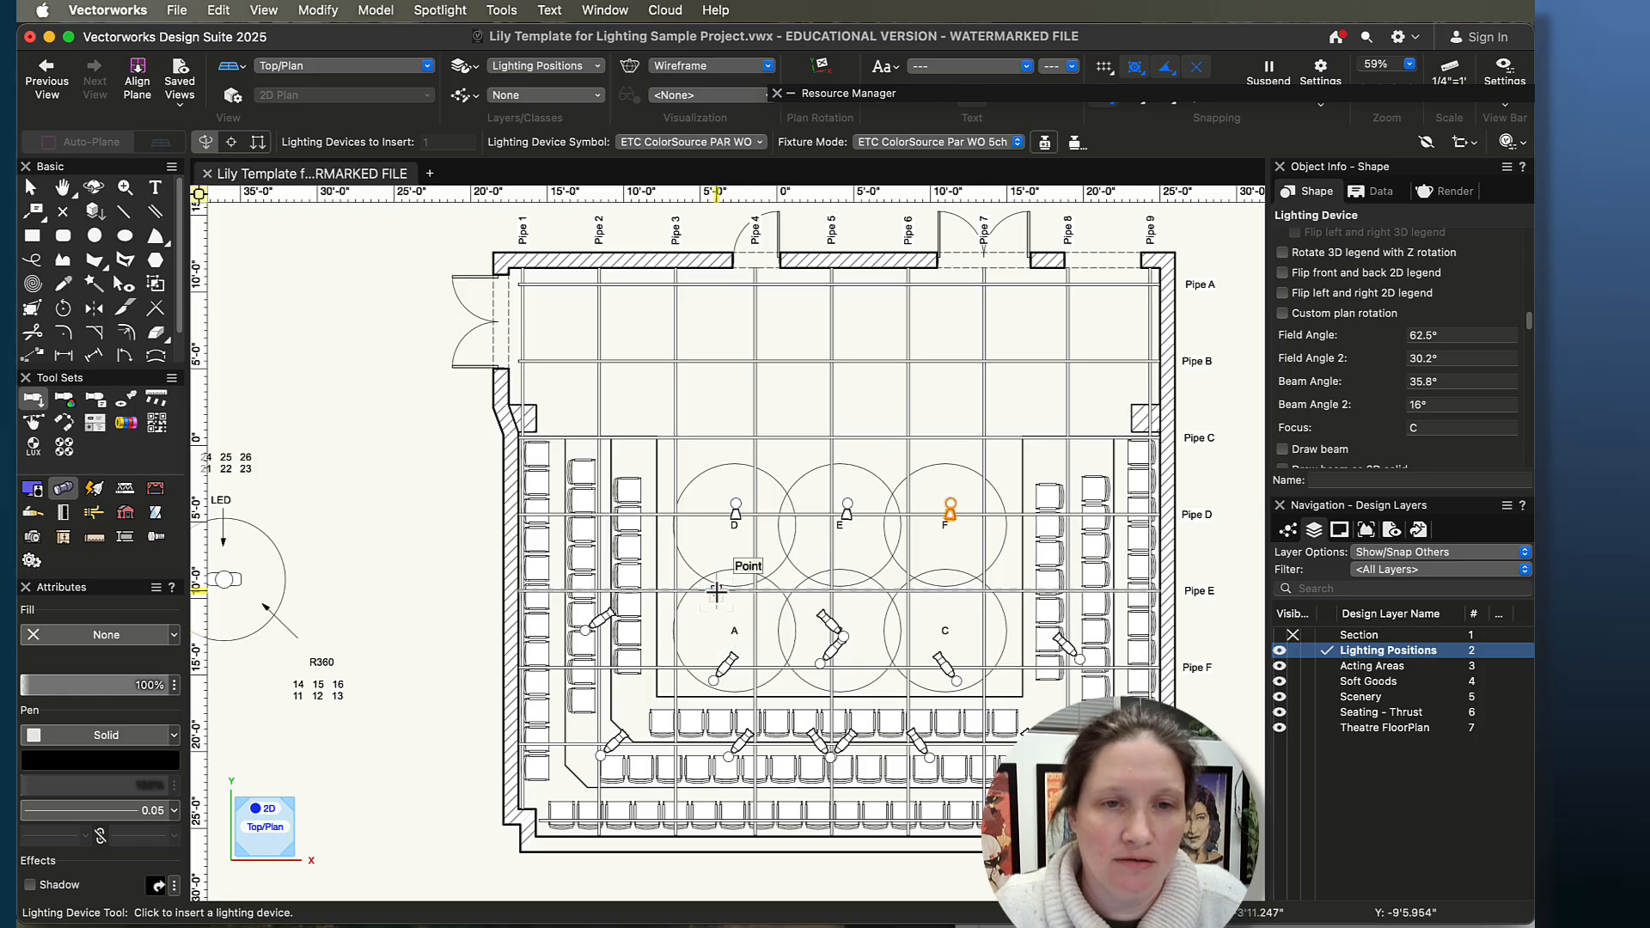
# - Place an ETC ColorSource PAR WO on Pipe 4 between Pipes B and C, facing downstage, with Focus D
pyautogui.click(754, 398)
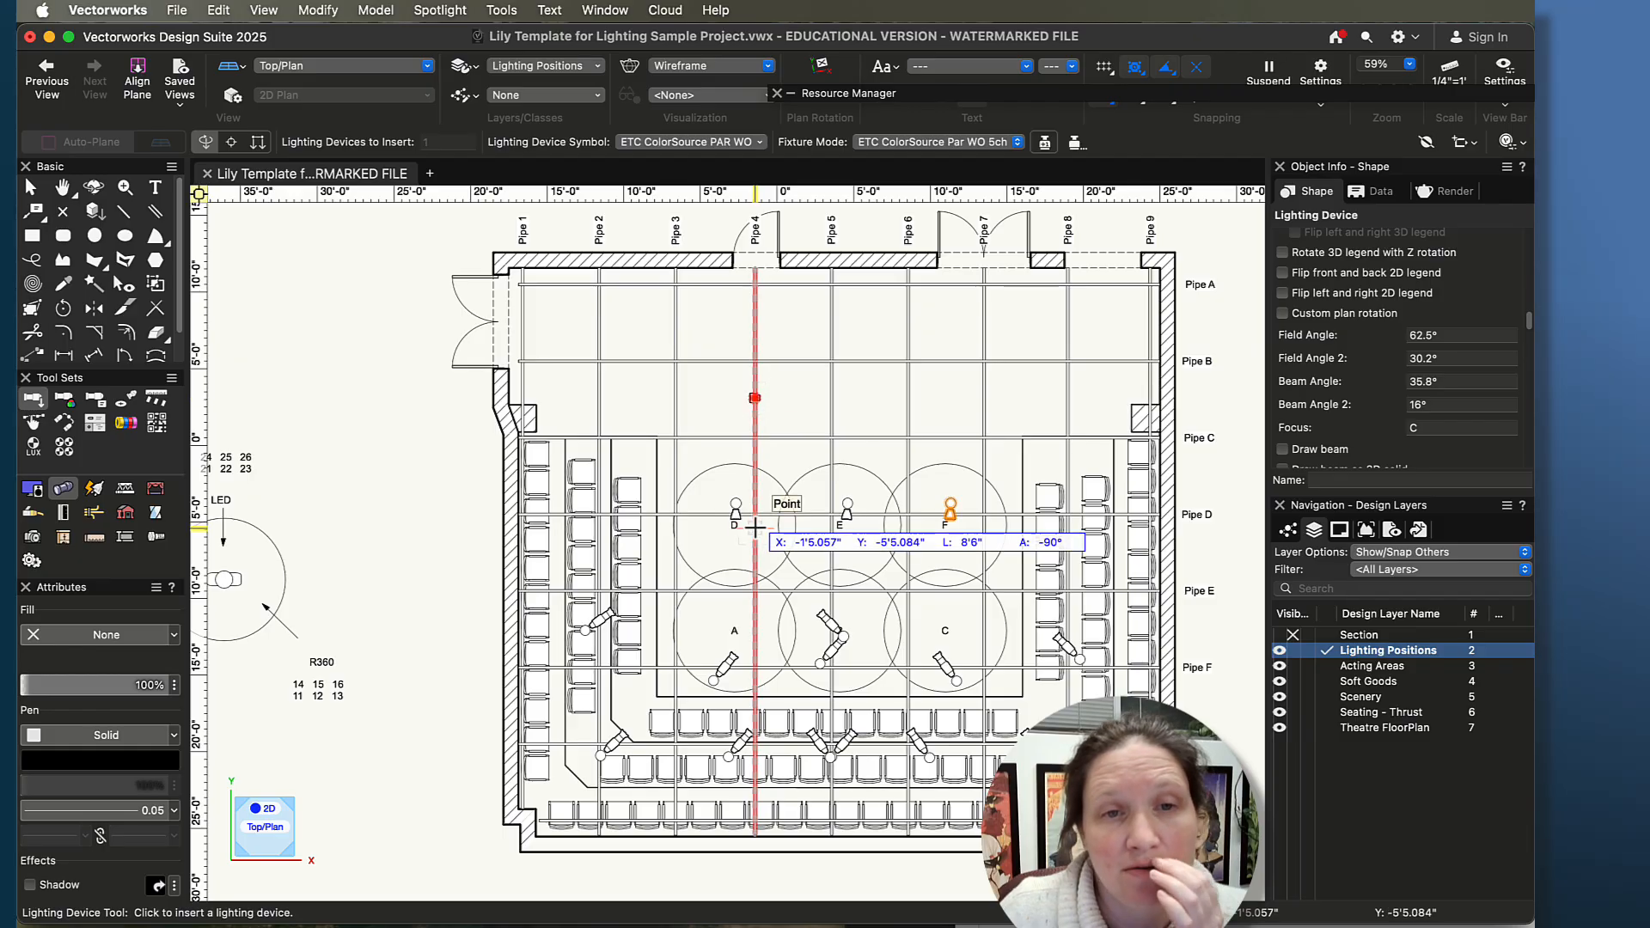
pyautogui.click(851, 418)
pyautogui.write('D')
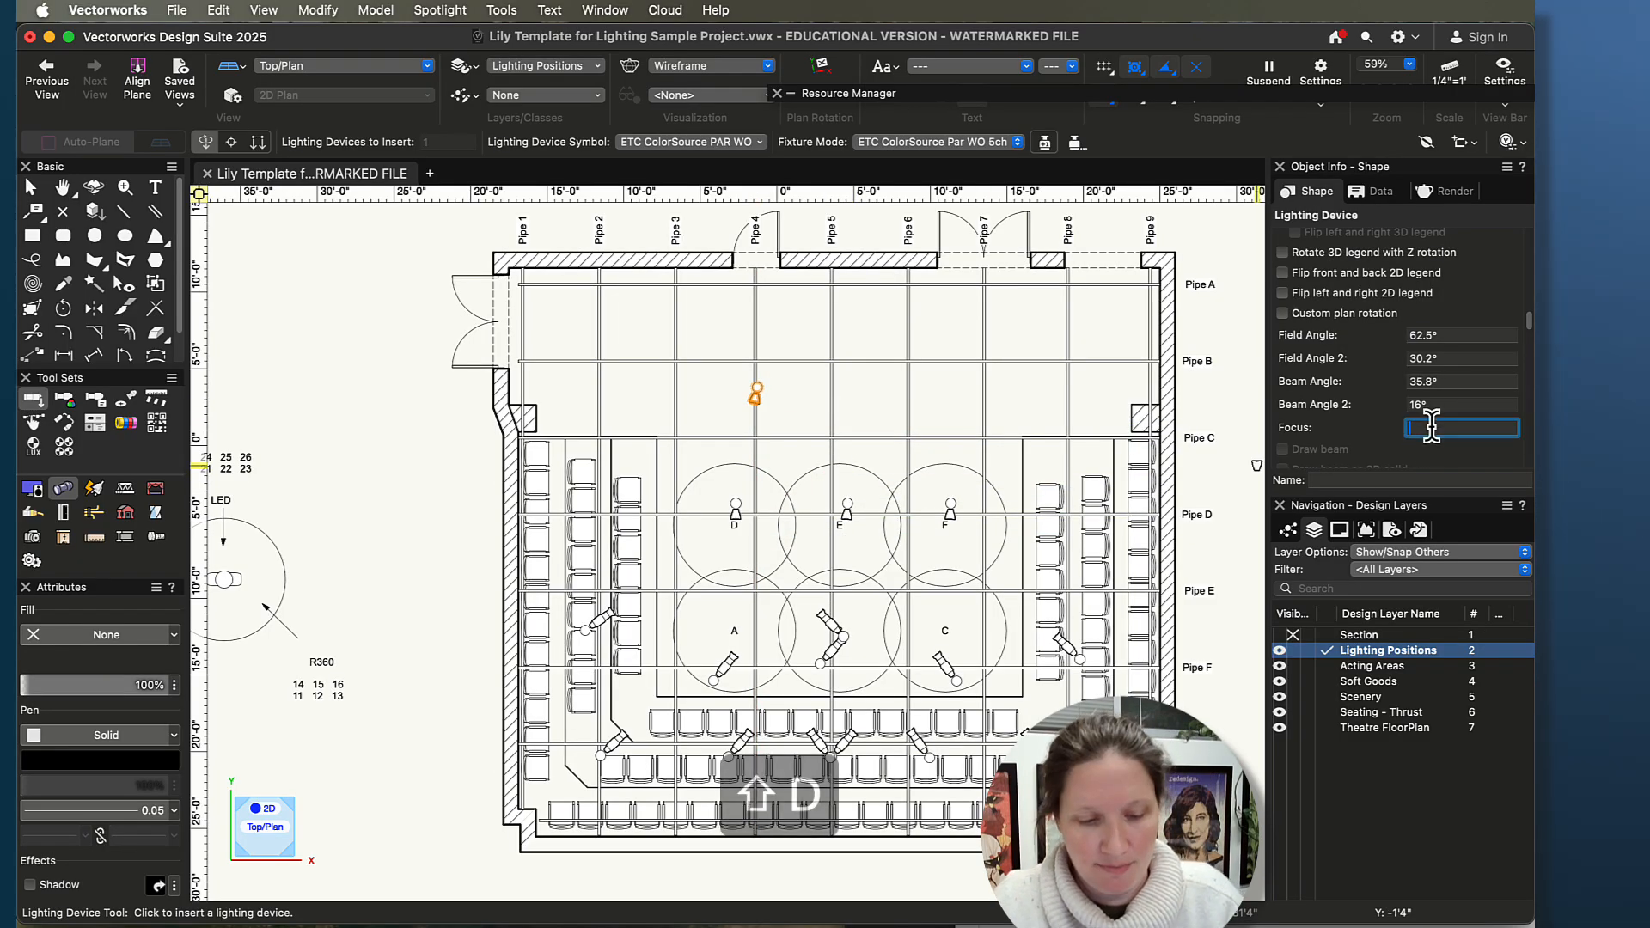
# - Place two more ETC ColorSource PAR WO fixtures between Pipes B and C, facing downstage: Focus E on Pipe 5 and Focus F on Pipe 6
pyautogui.click(830, 394)
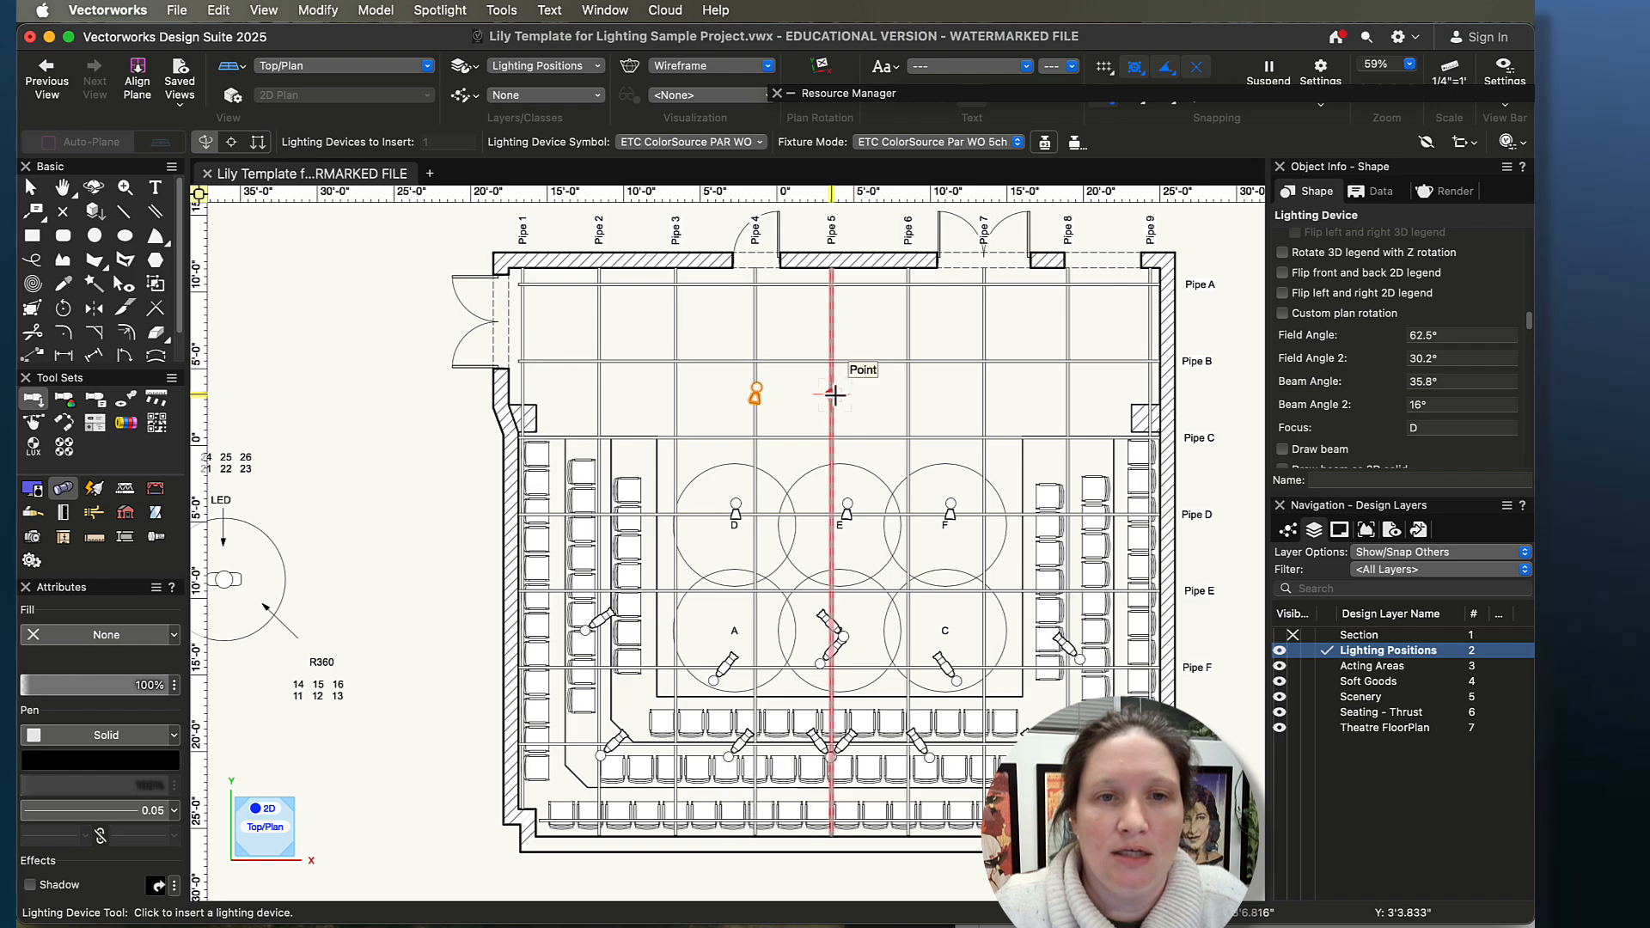
pyautogui.click(898, 415)
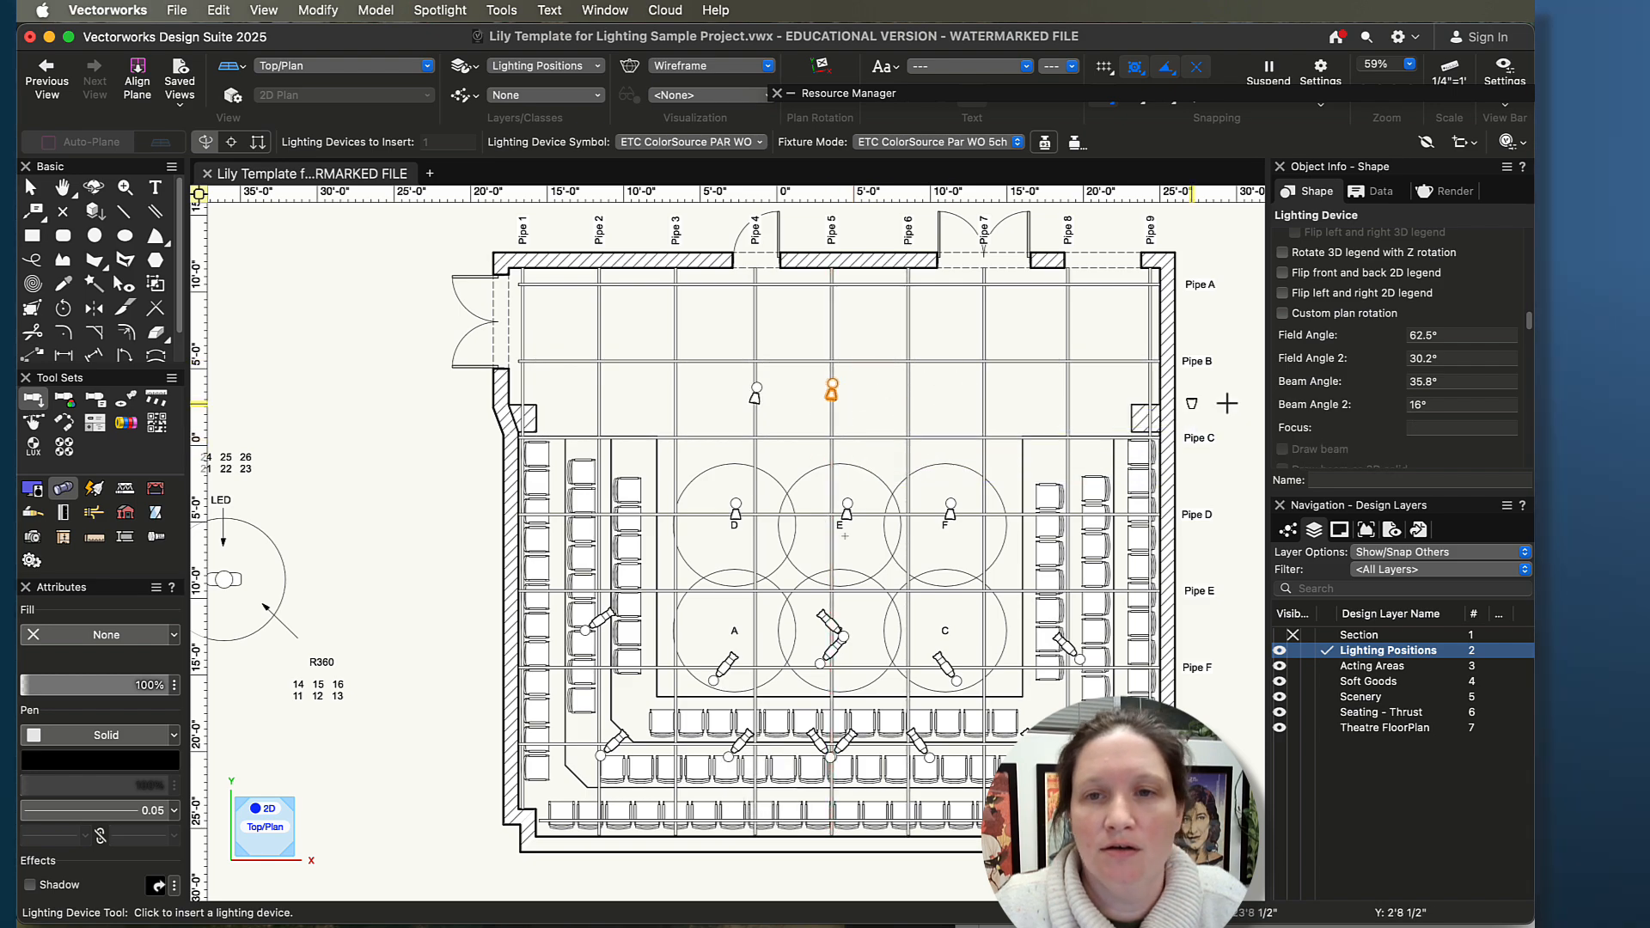
pyautogui.click(1426, 427)
pyautogui.write('E')
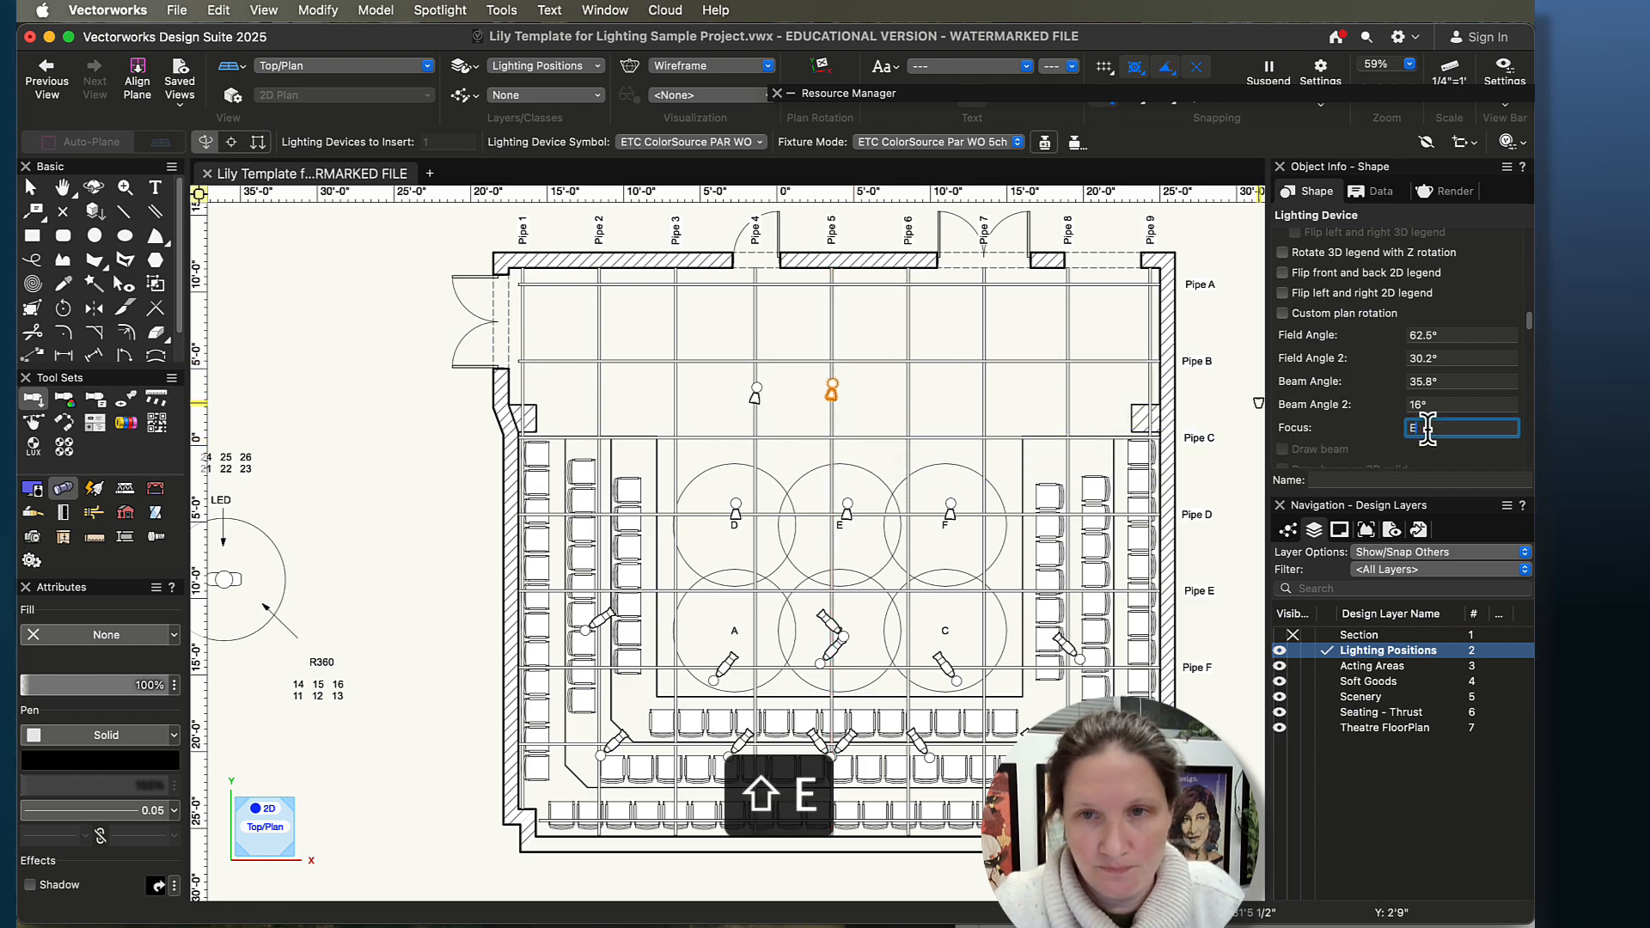
pyautogui.click(906, 395)
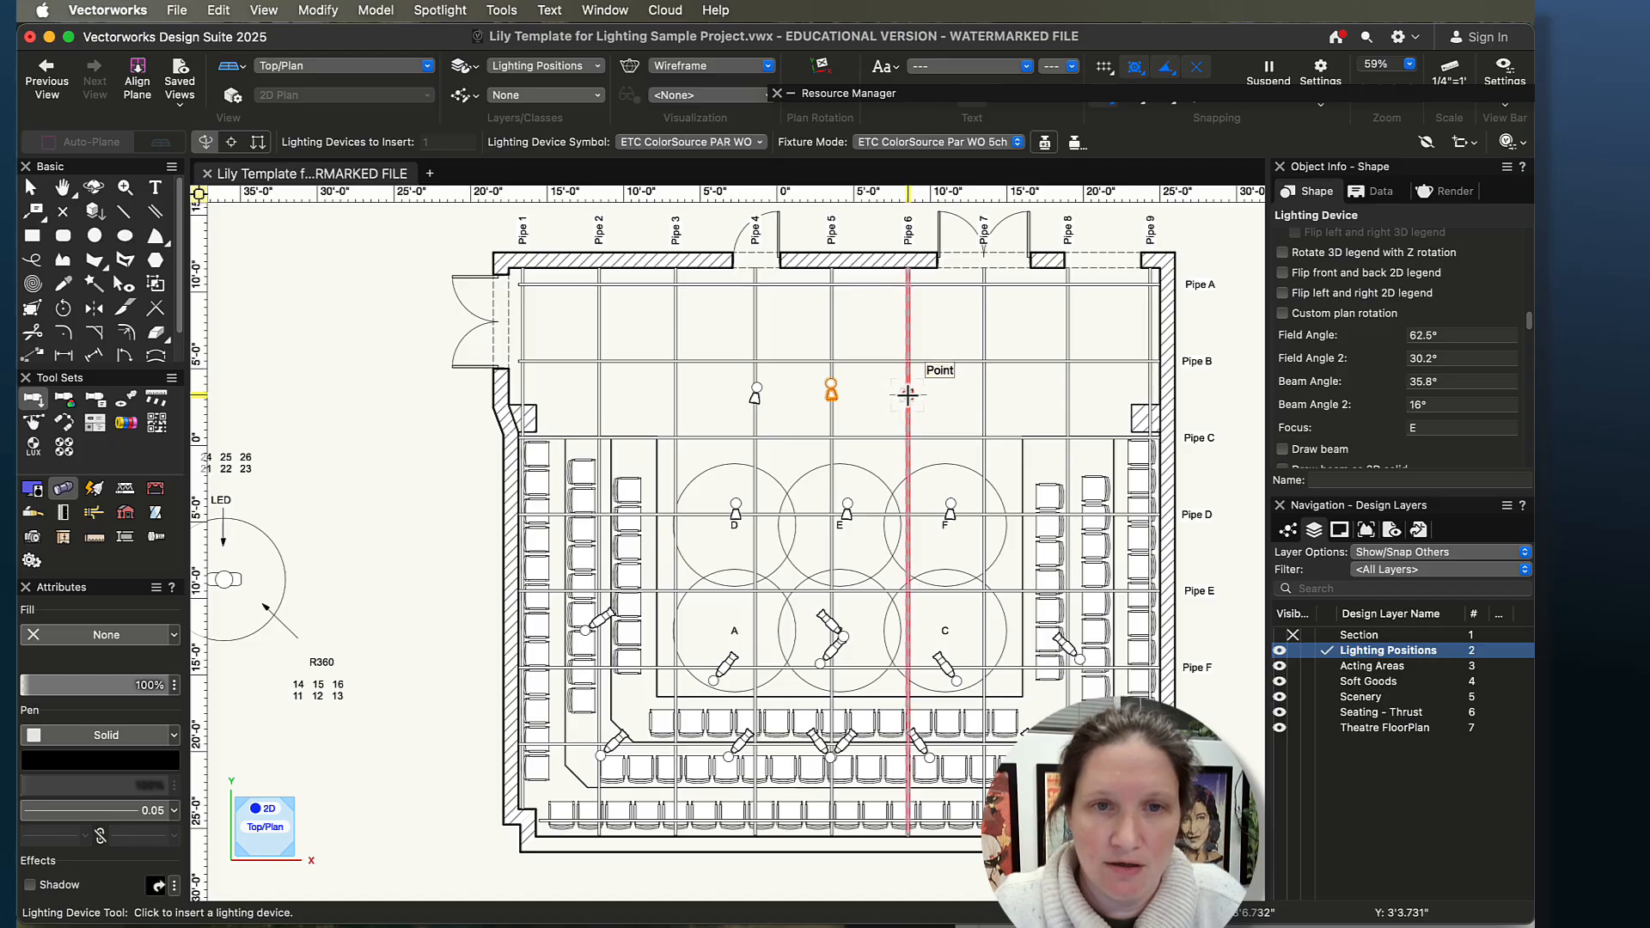
pyautogui.click(1016, 372)
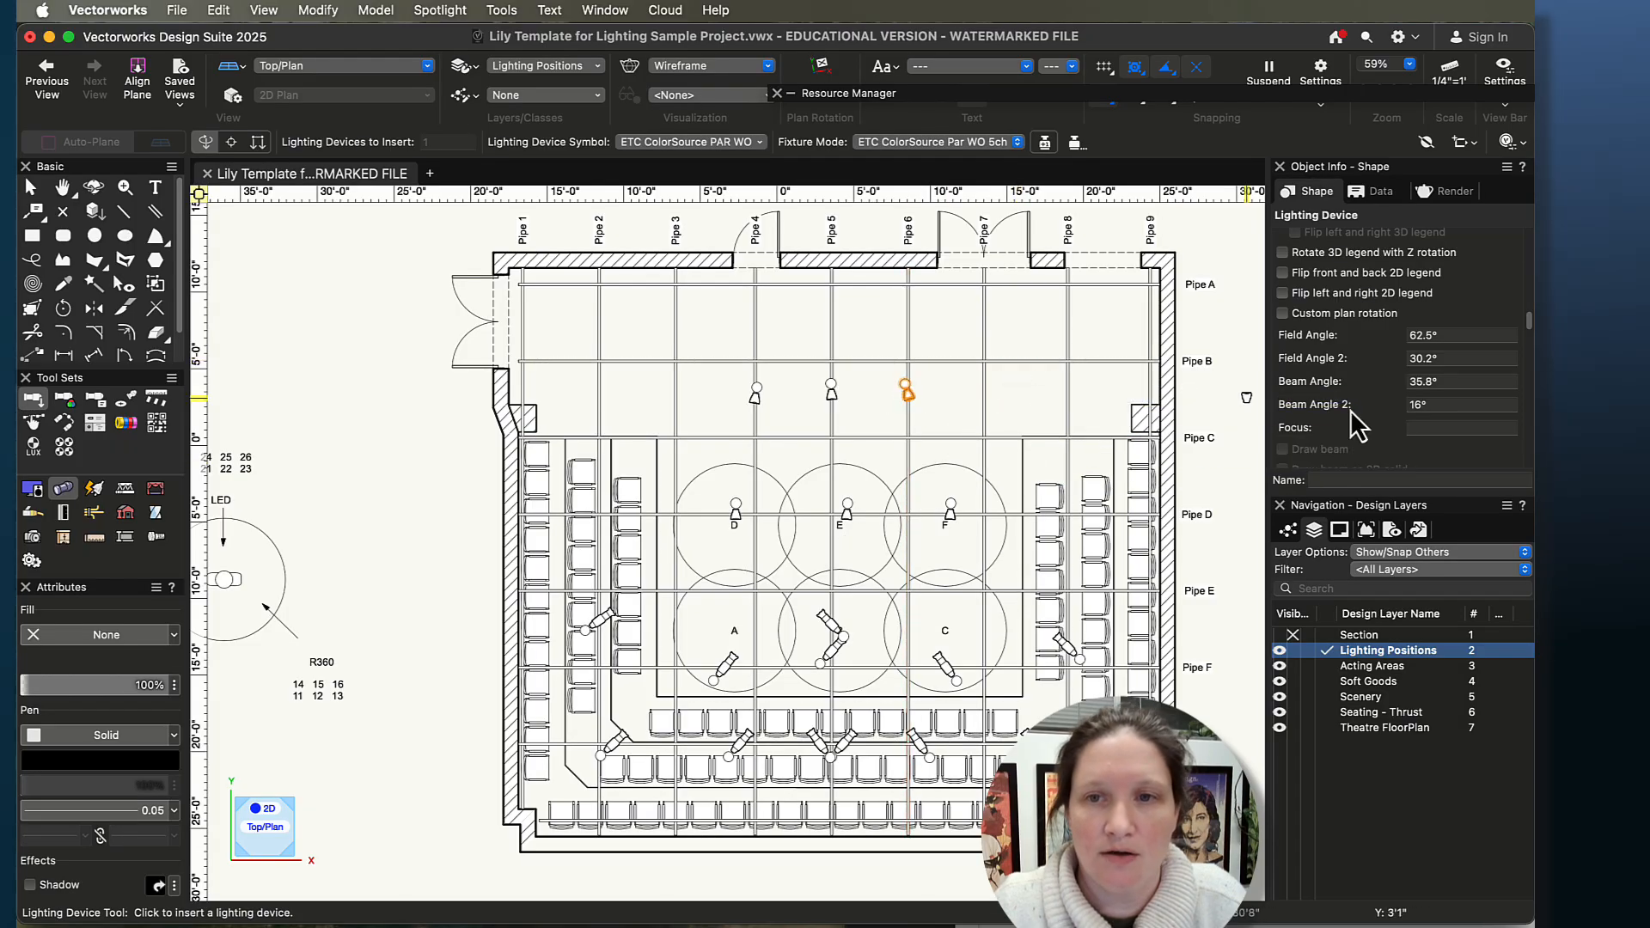
pyautogui.write('F')
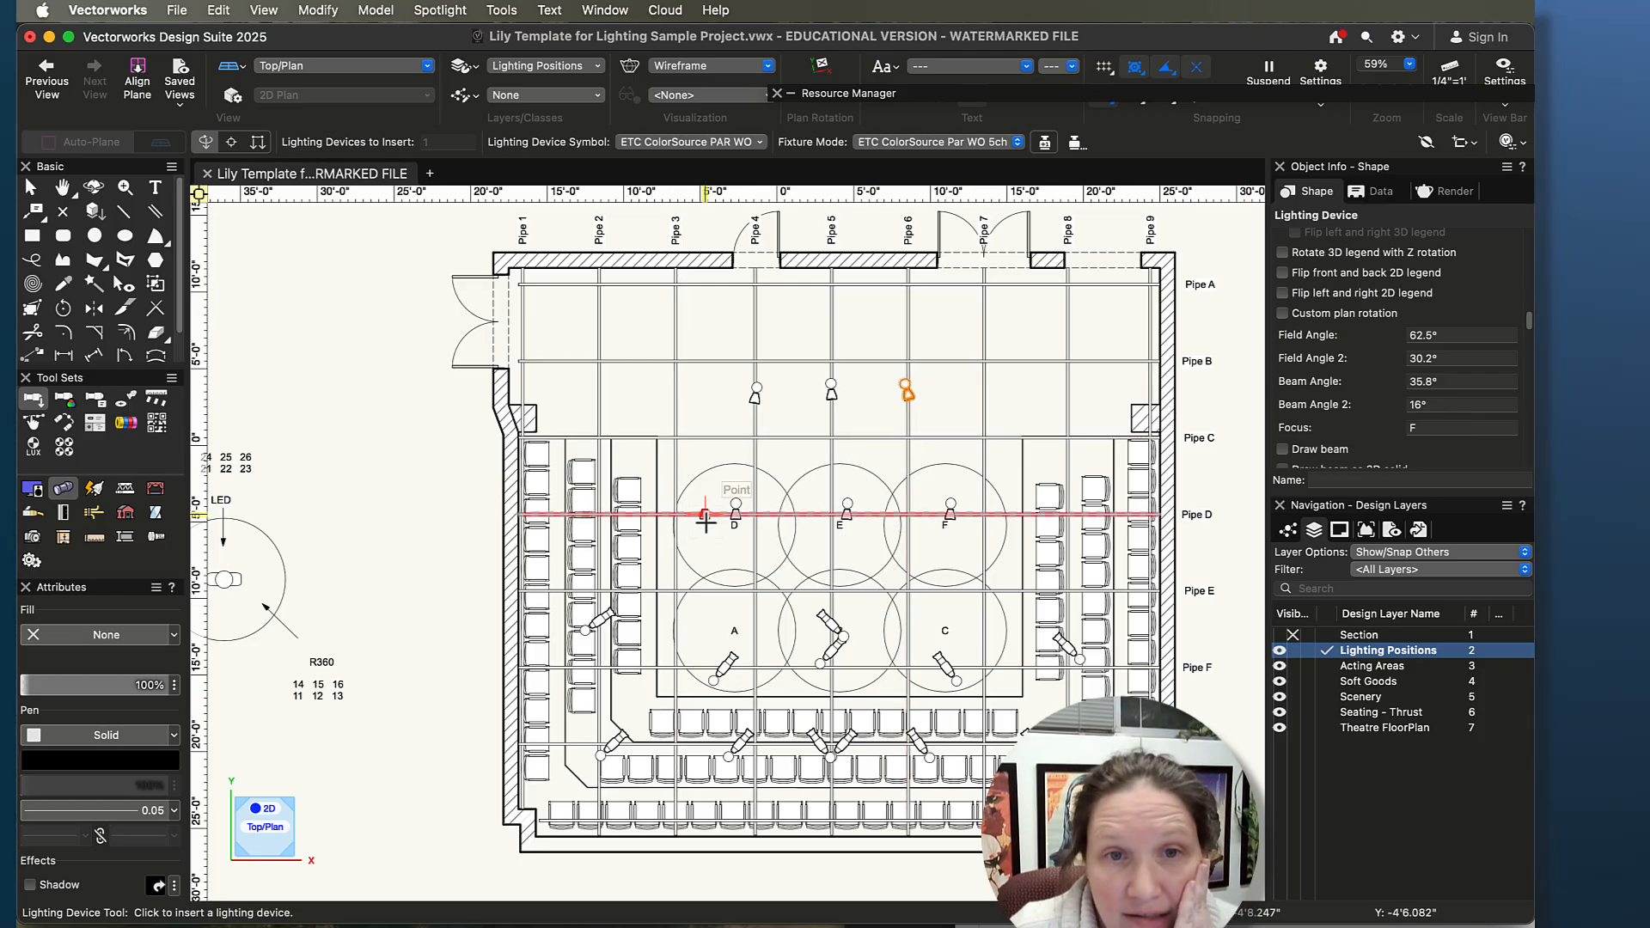
# - Hide the Acting Areas design layer, gray out the Seating - Thrust layer, and clear the selection
pyautogui.scroll(-3, 872, 669)
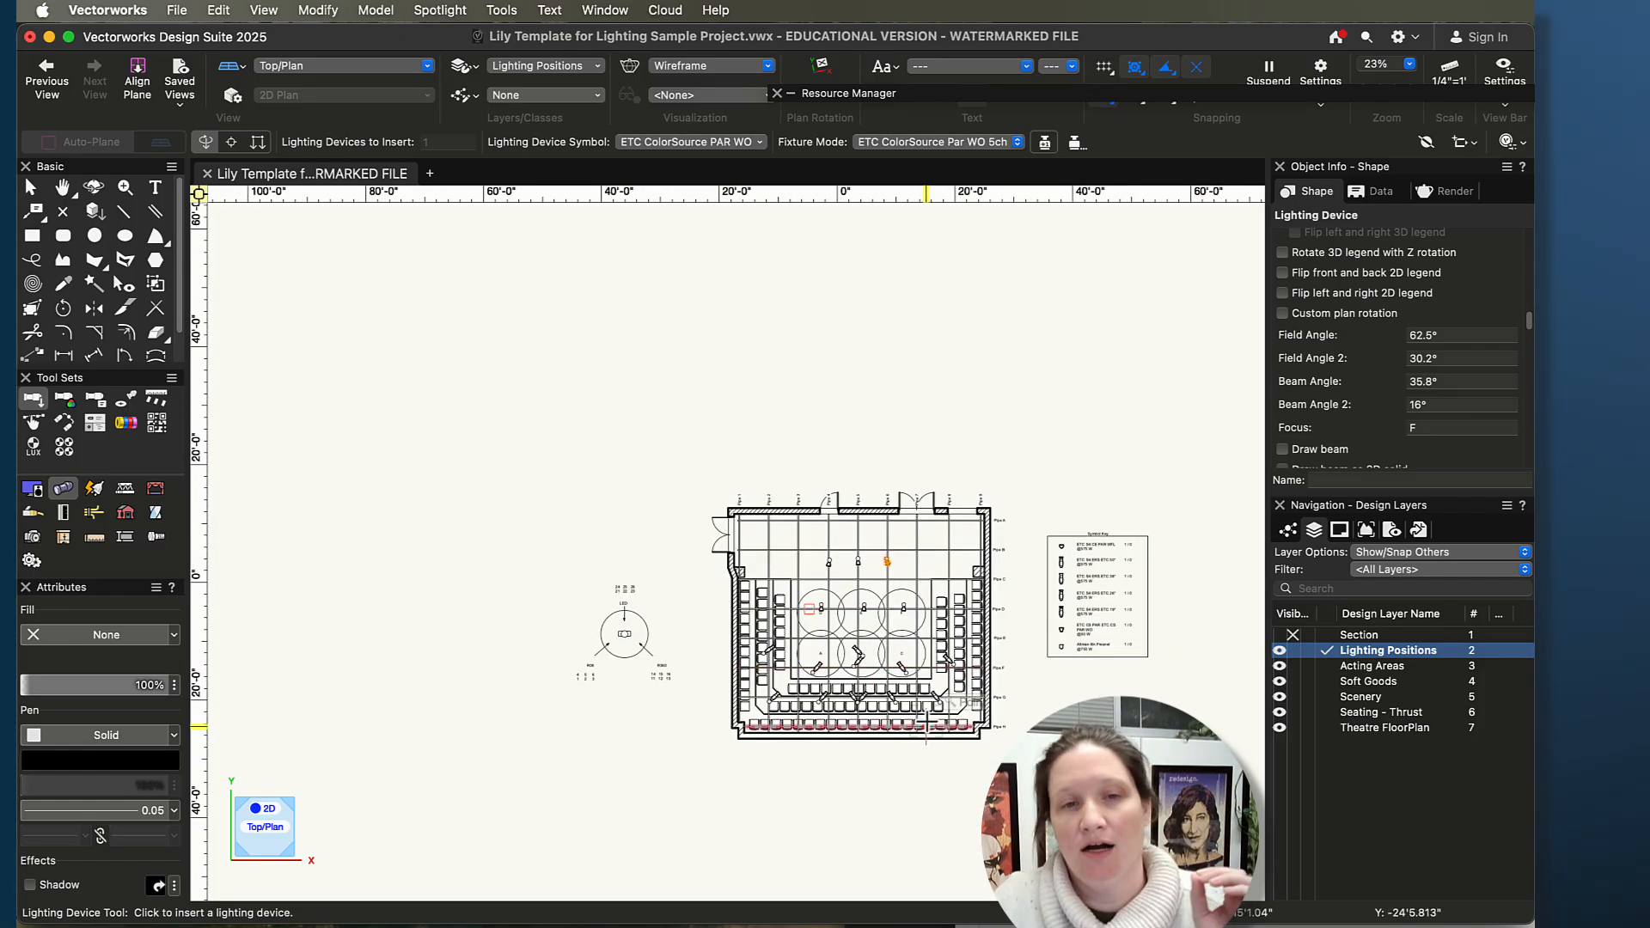
pyautogui.moveTo(1053, 697); pyautogui.dragTo(1028, 676, button='middle')
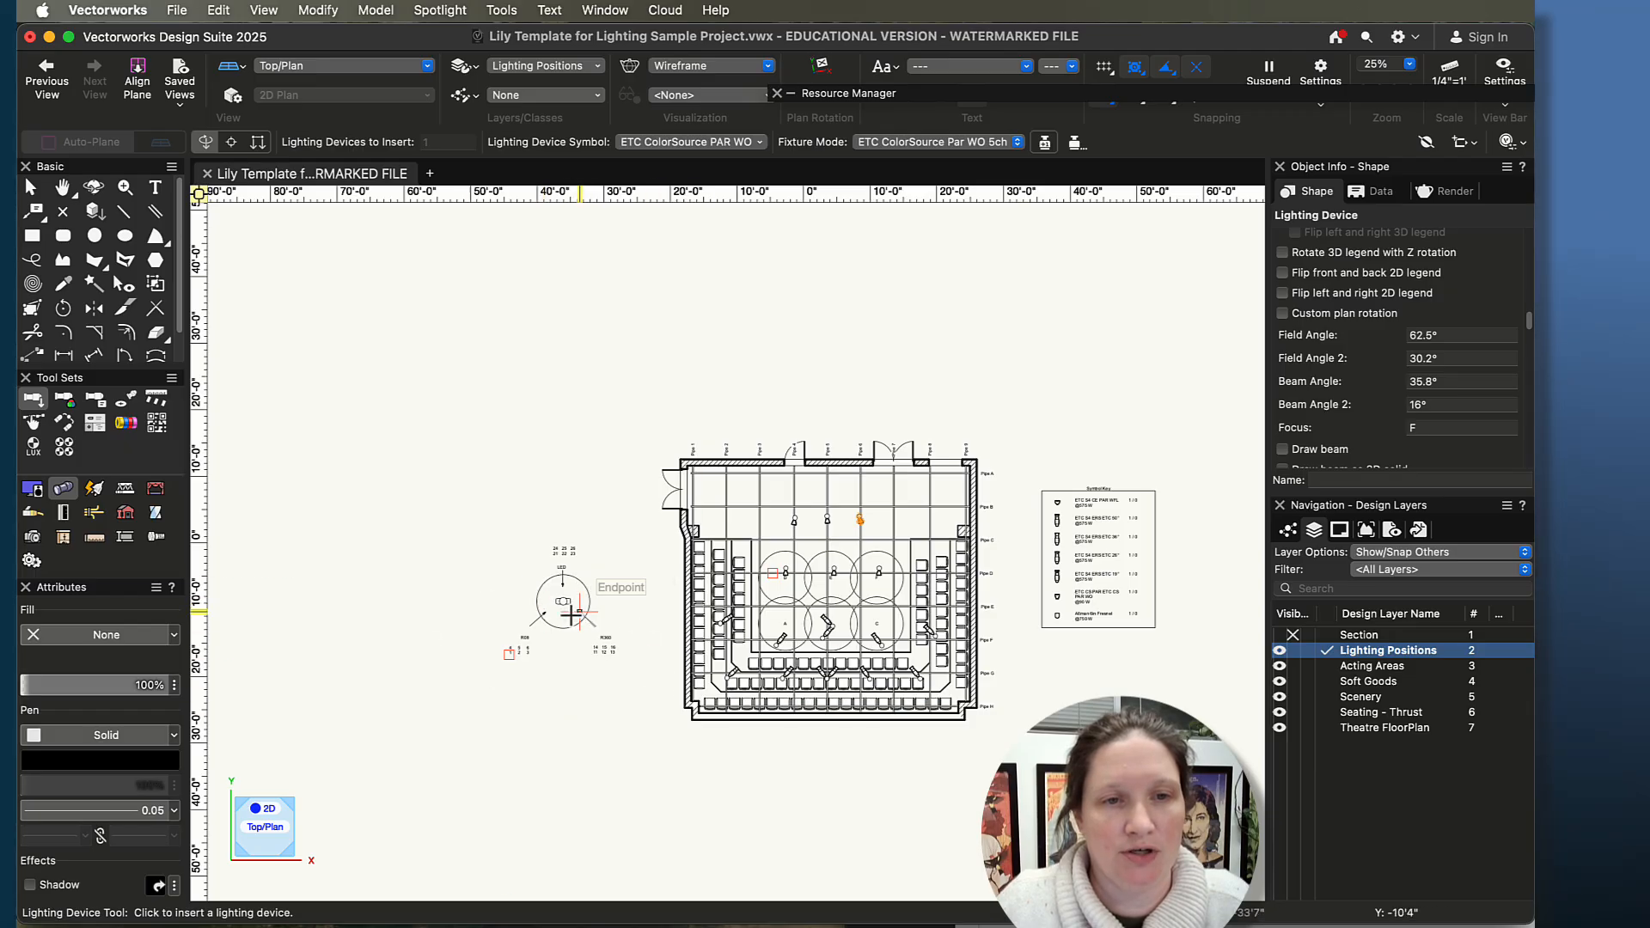
pyautogui.scroll(3, 782, 573)
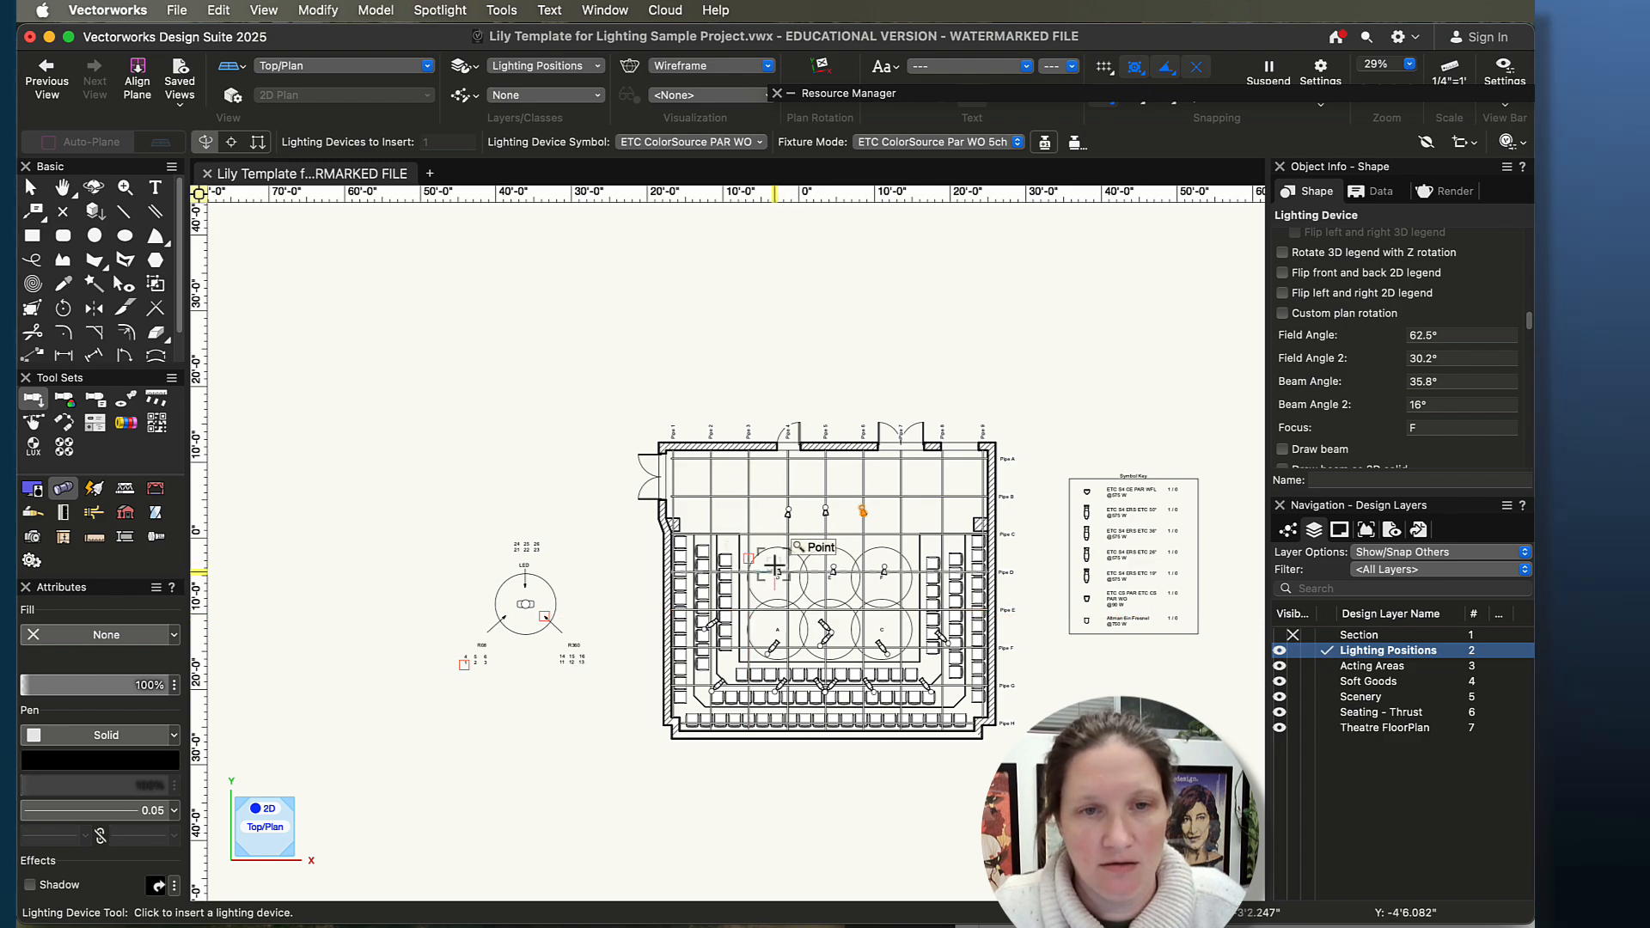
pyautogui.press('c')
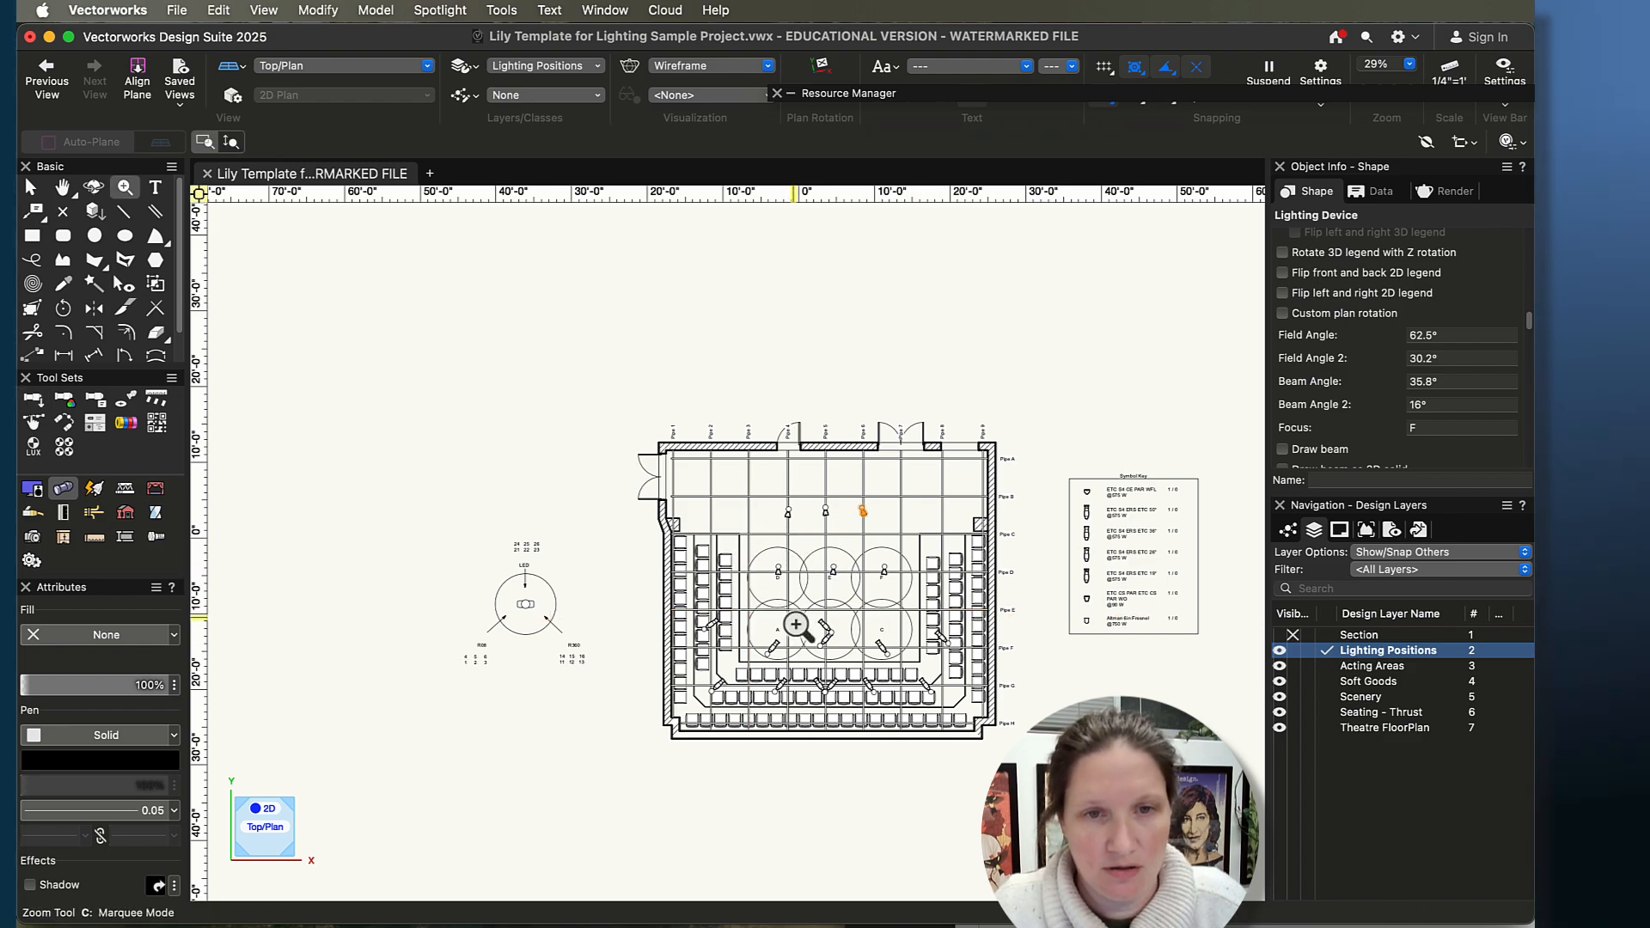
pyautogui.scroll(1, 867, 660)
pyautogui.scroll(4, 867, 659)
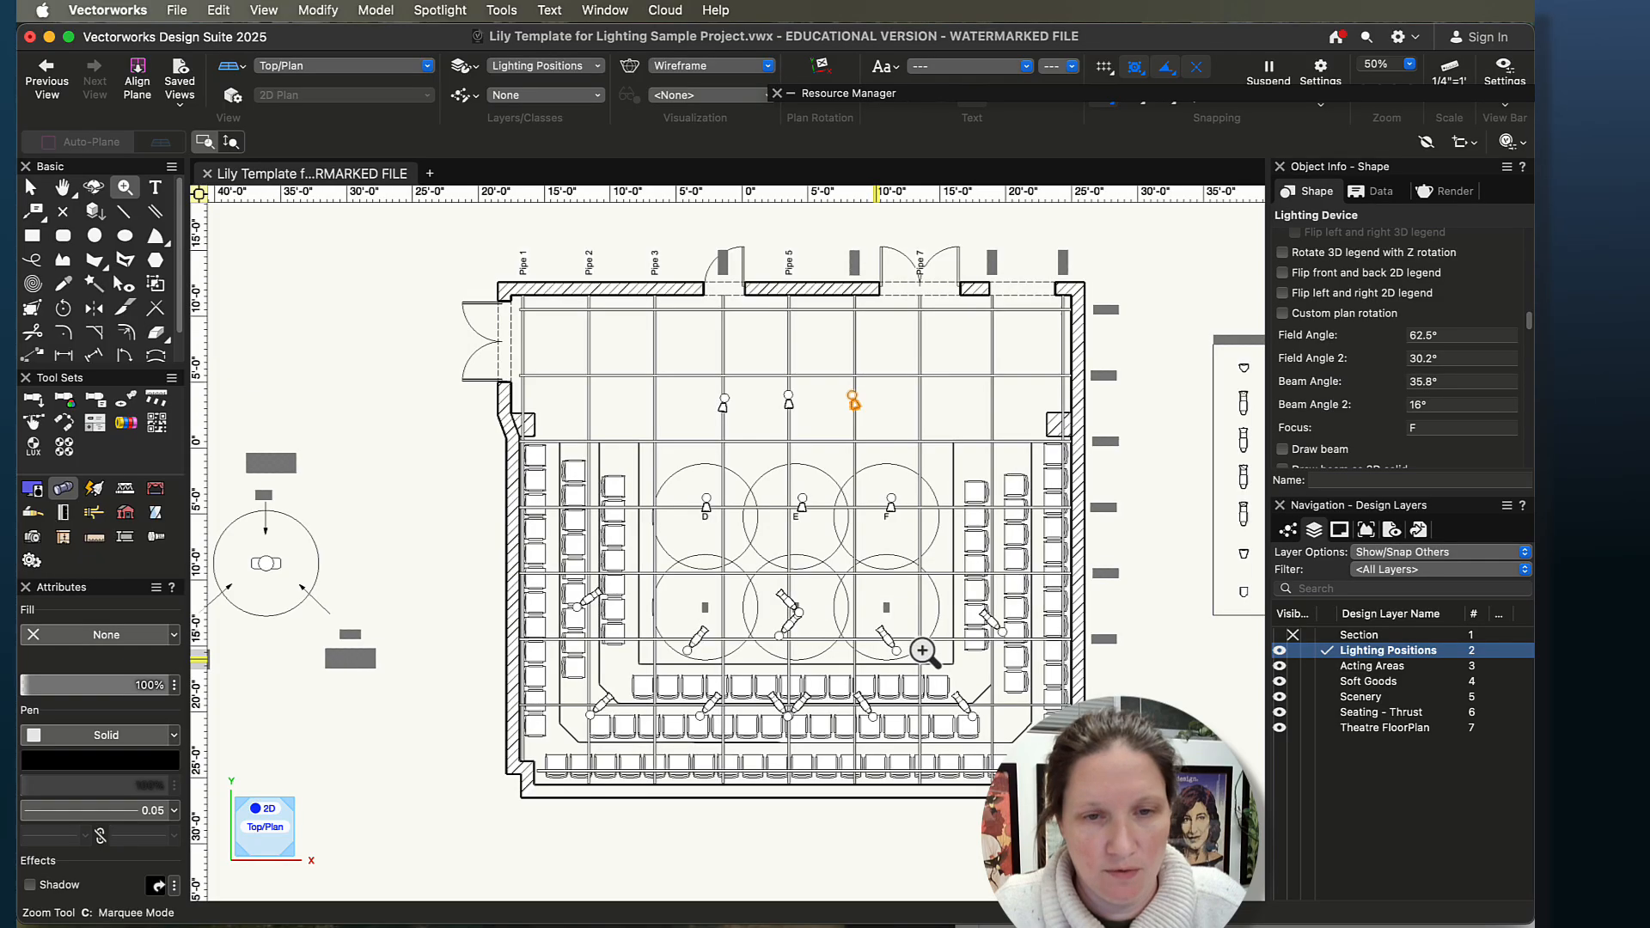
pyautogui.press('x')
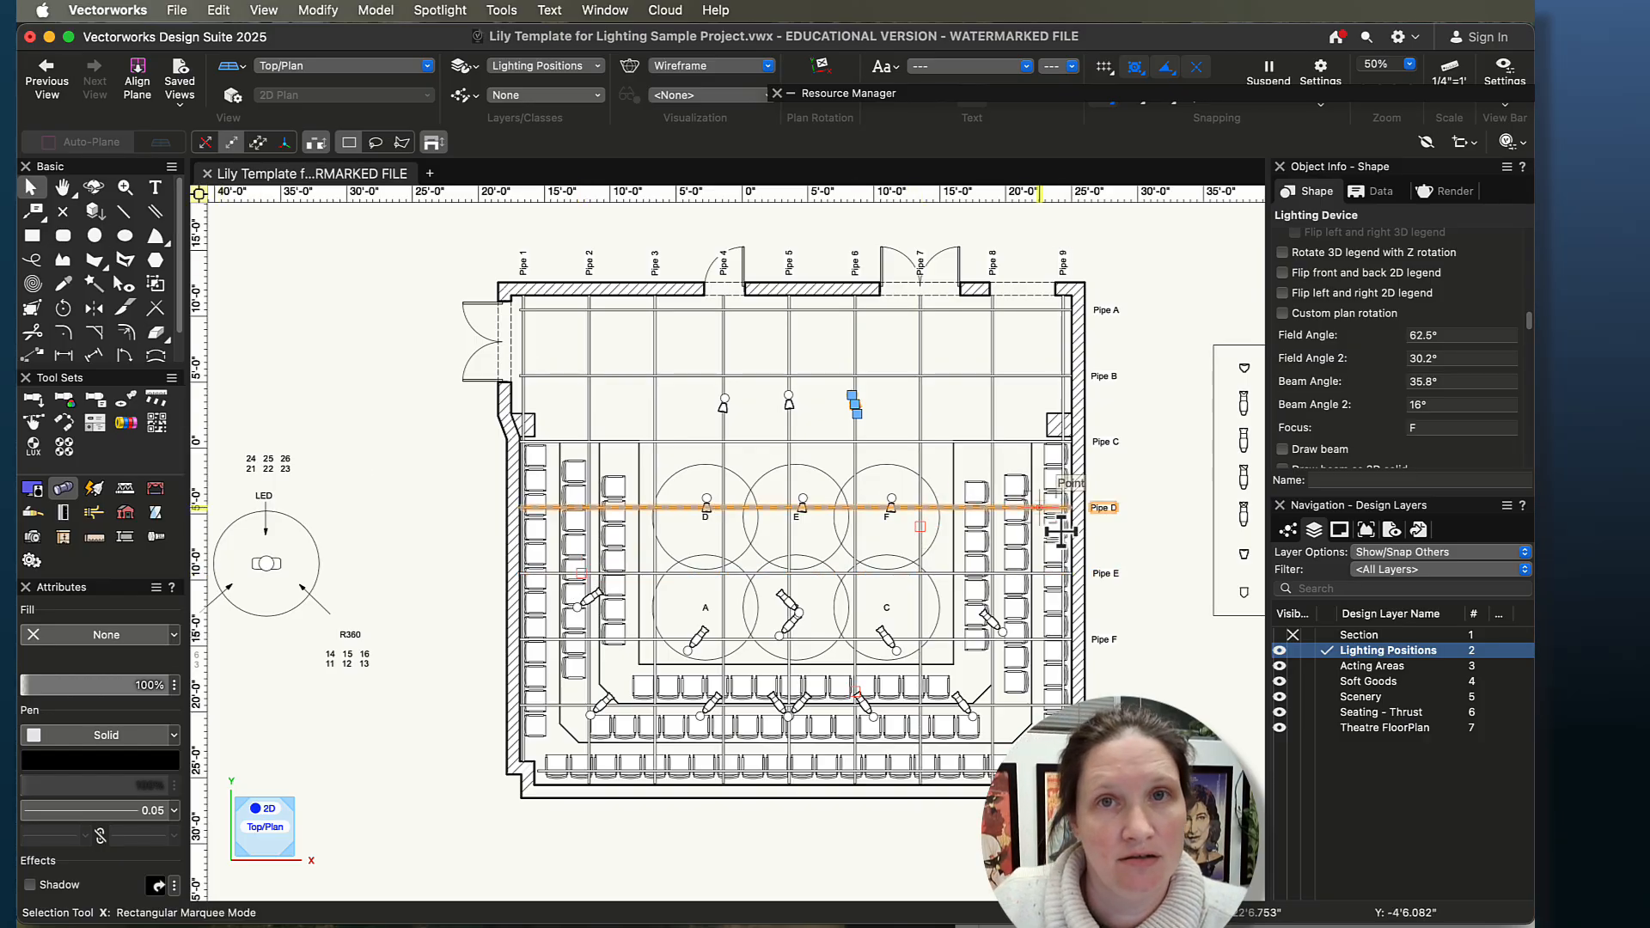
pyautogui.click(1292, 666)
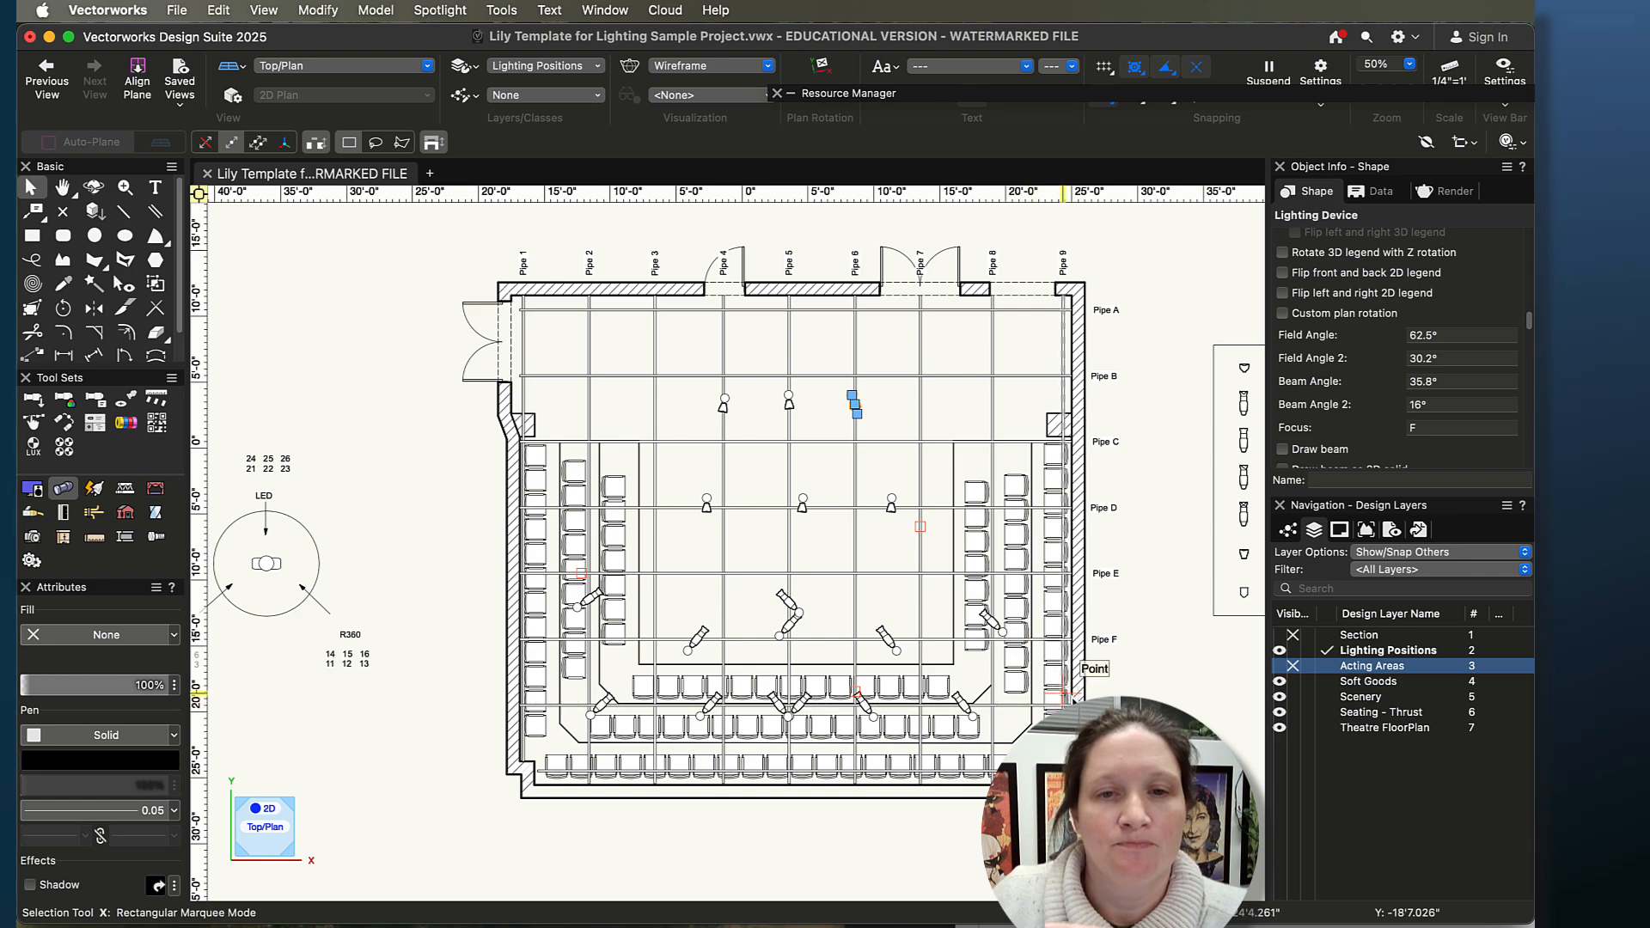
pyautogui.click(1306, 712)
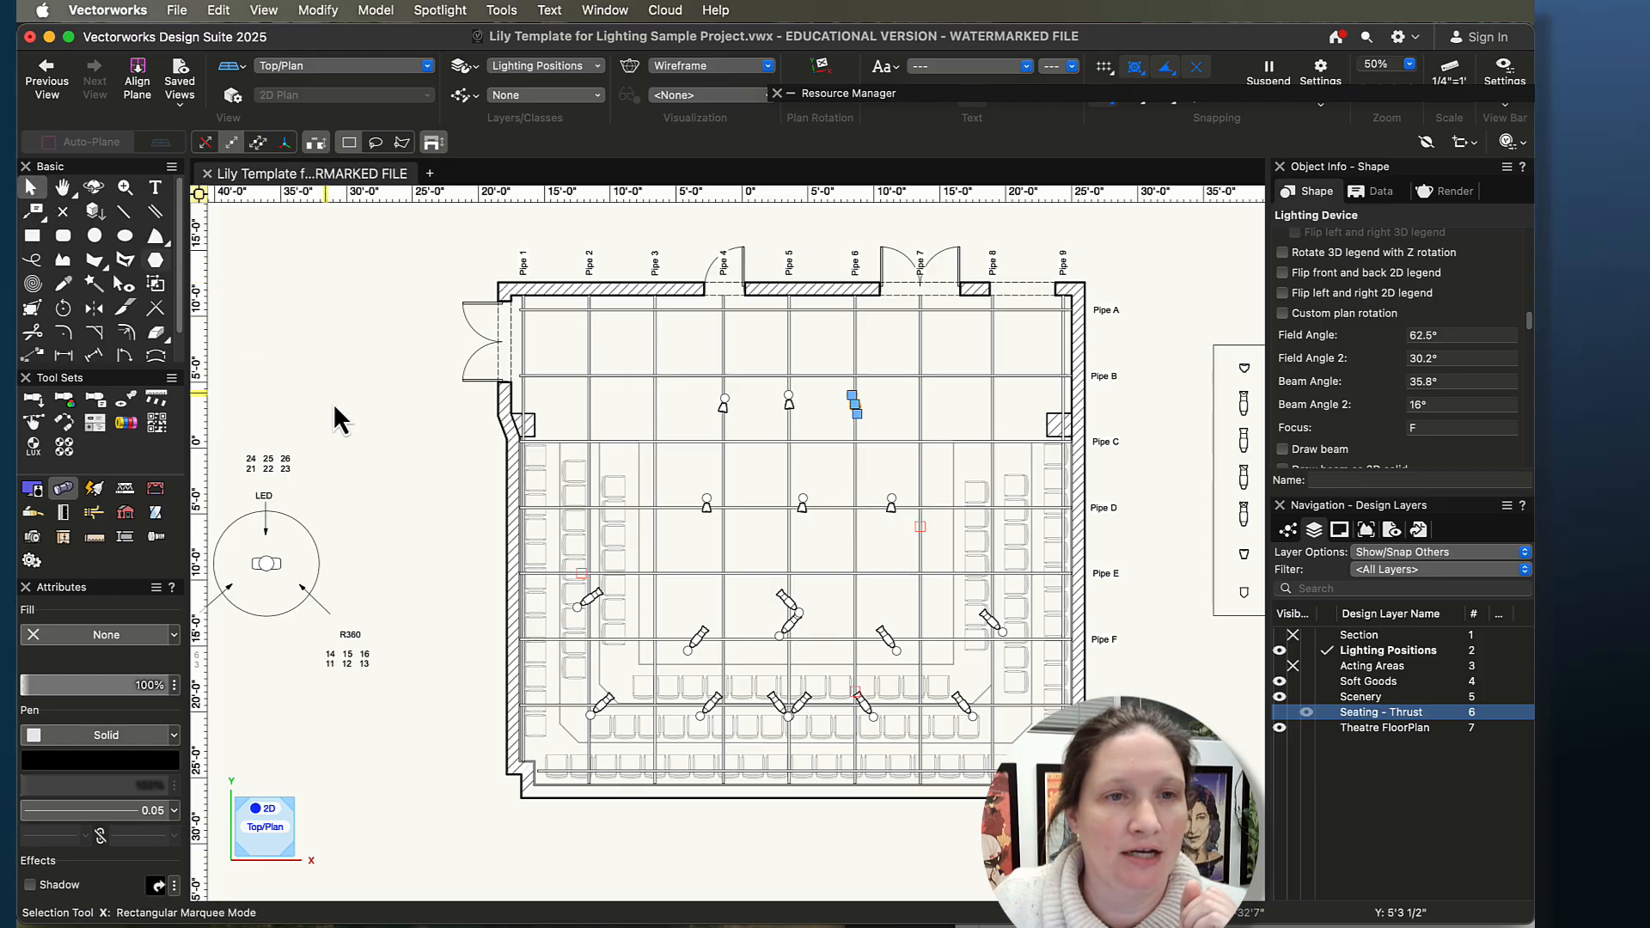
pyautogui.click(431, 478)
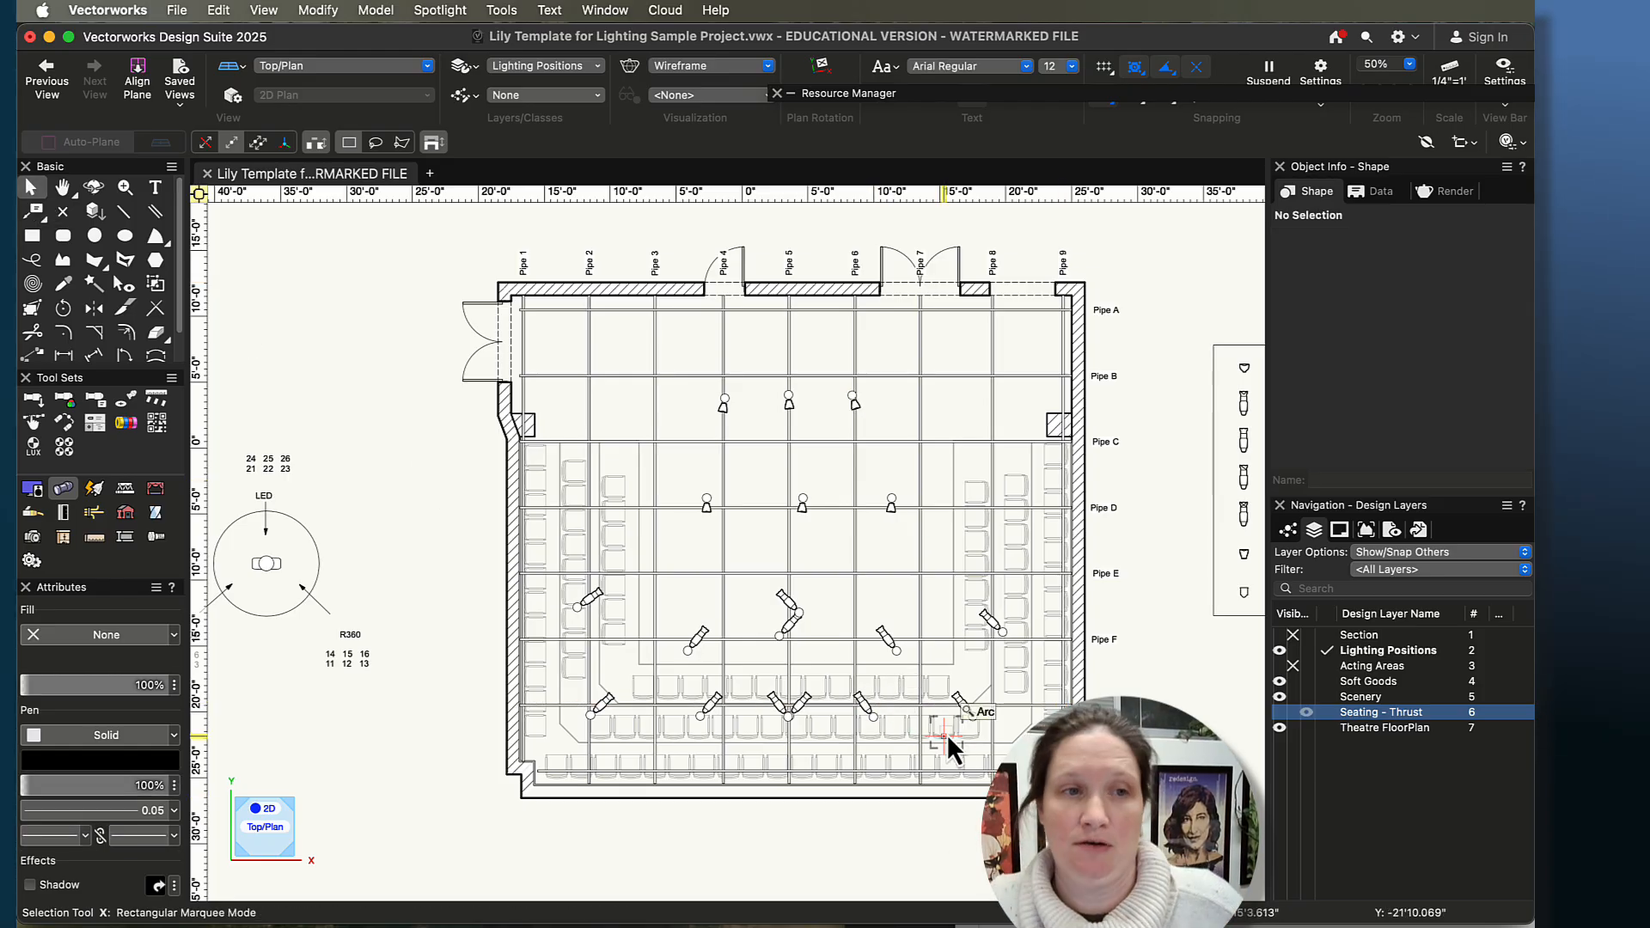
# - Run Auto Number Positions to assign unit numbers to the lighting devices on their pipes
pyautogui.click(441, 10)
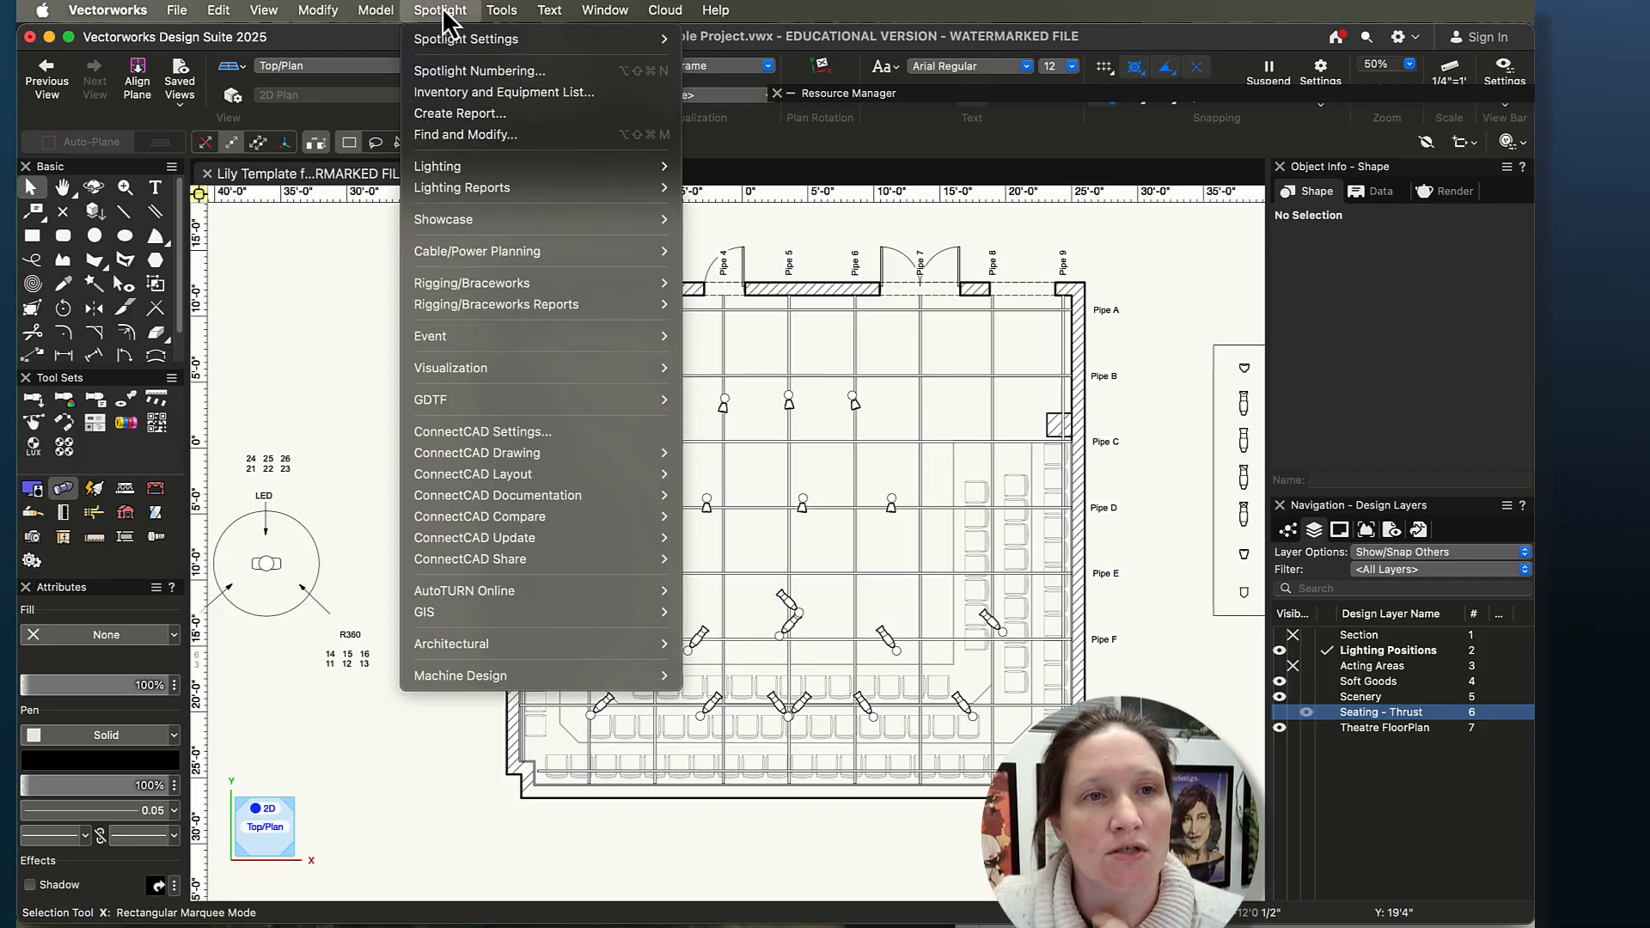
pyautogui.moveTo(496, 182)
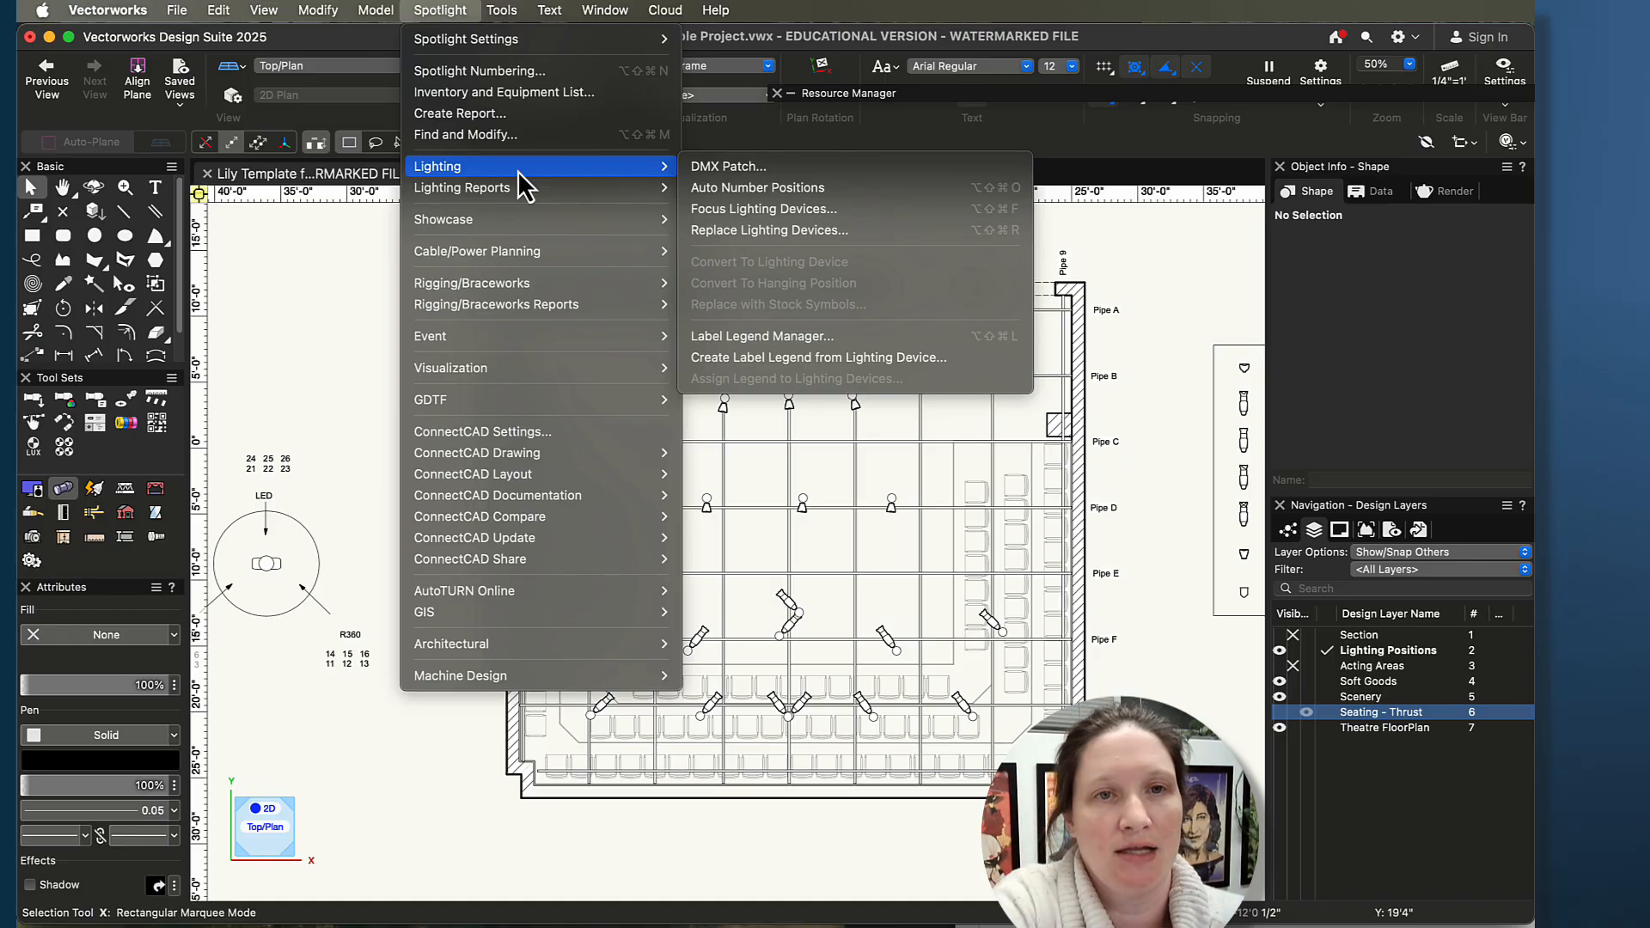
pyautogui.click(740, 199)
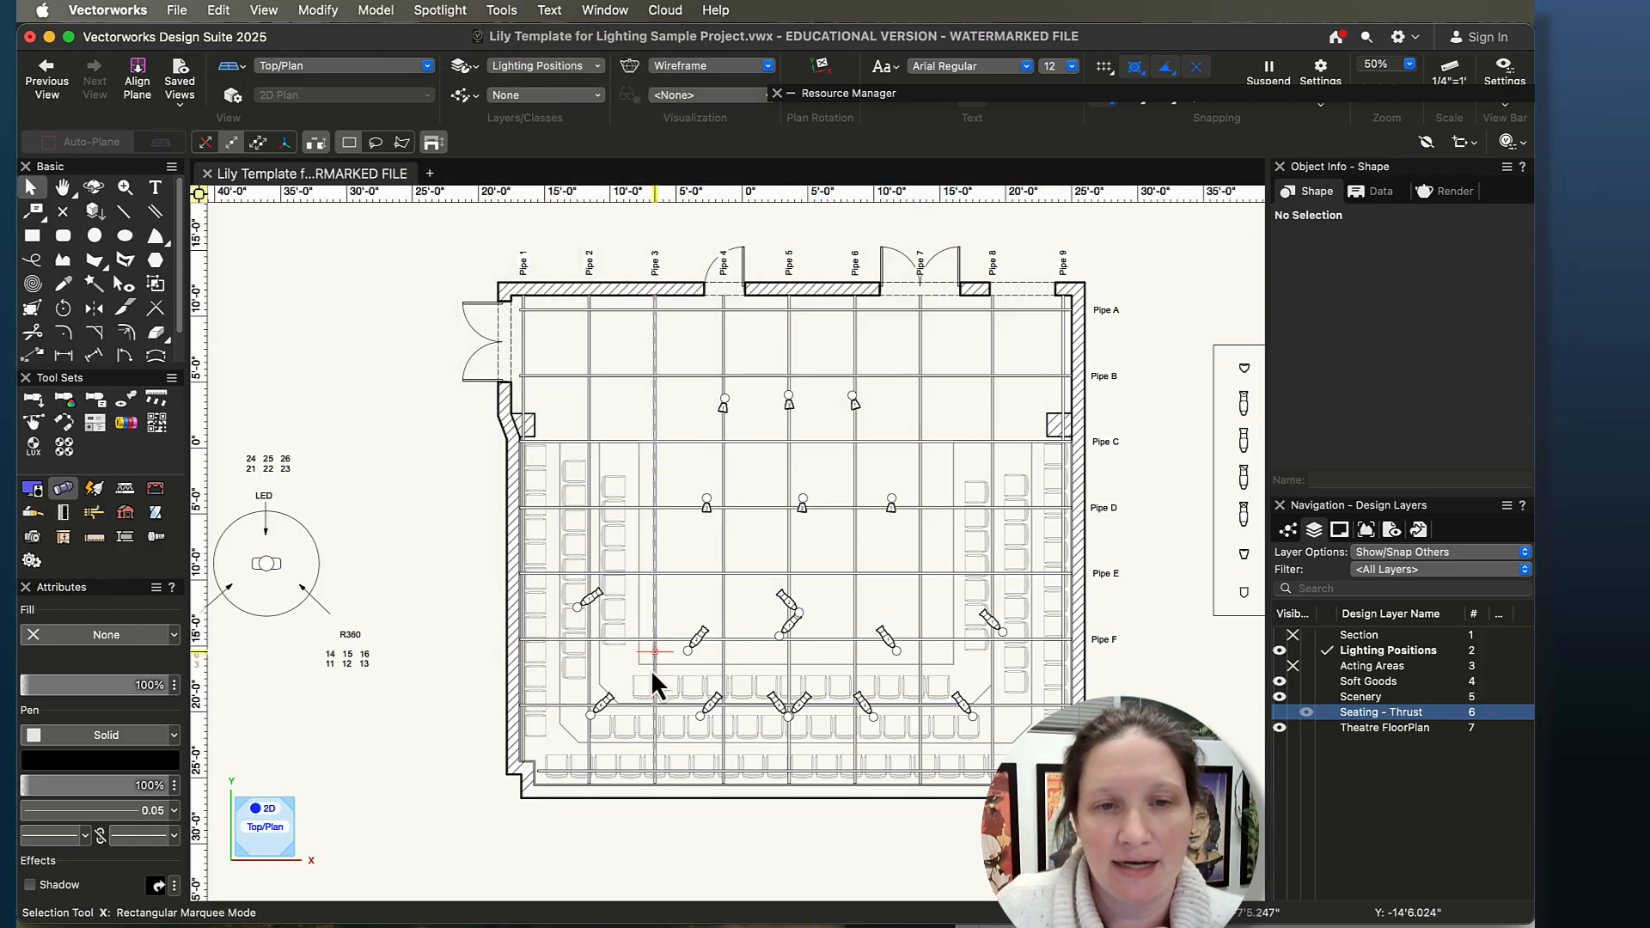
# - Set channel 1 on the Focus A light where Pipe G crosses Pipe 2, check its label and deselect it
pyautogui.scroll(1, 945, 748)
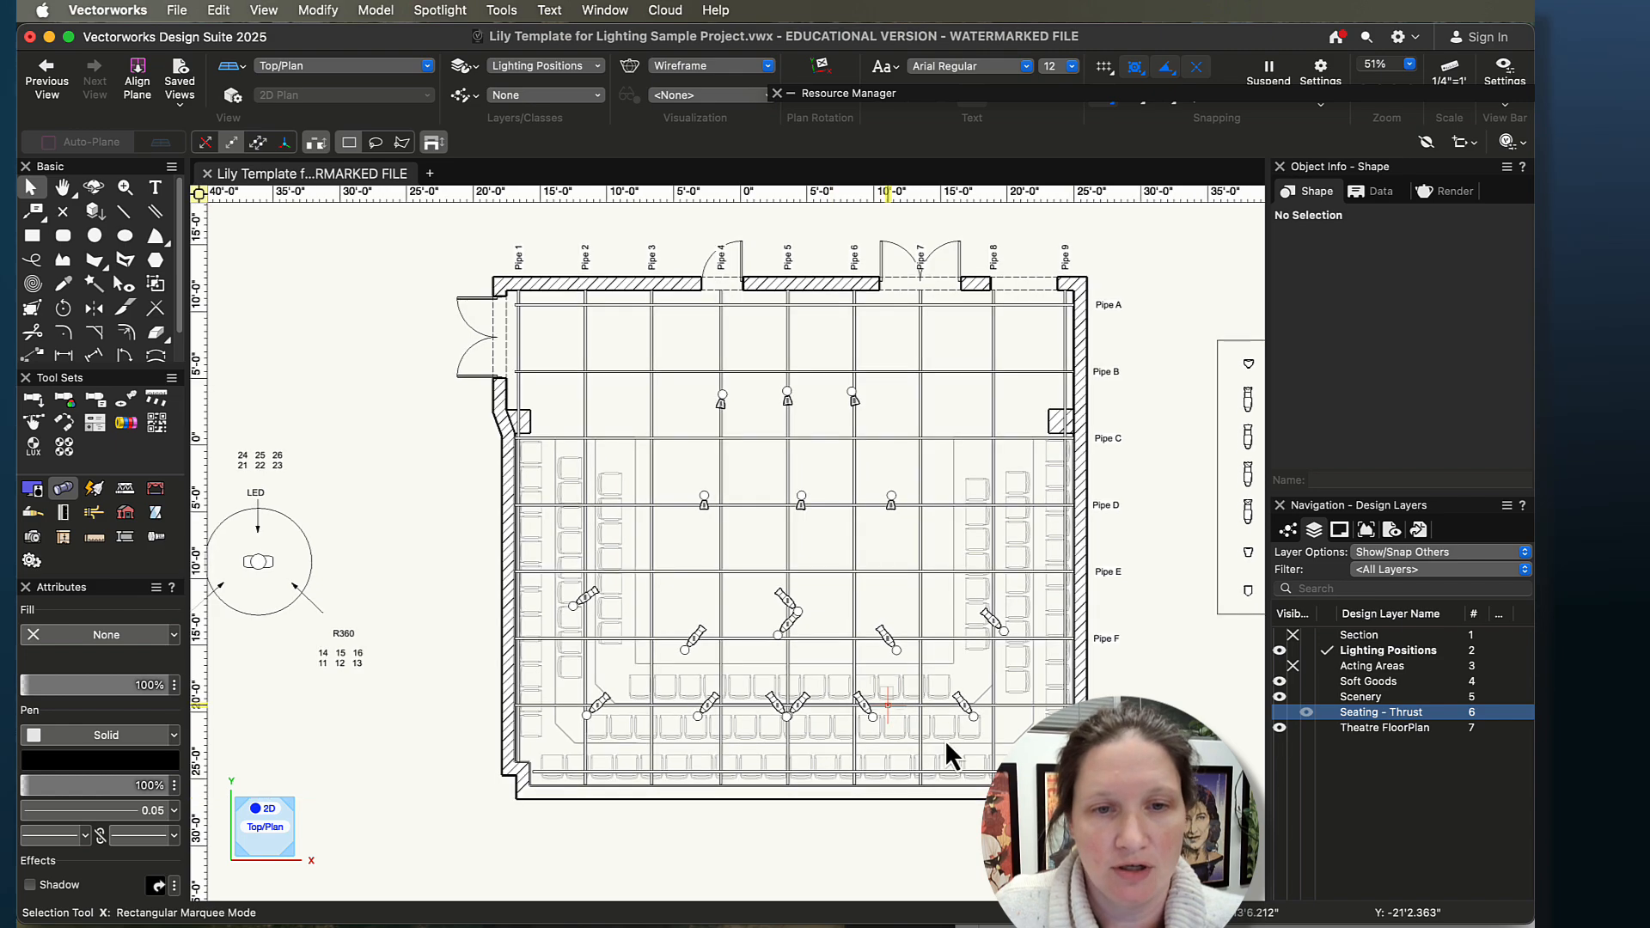
pyautogui.scroll(4, 945, 747)
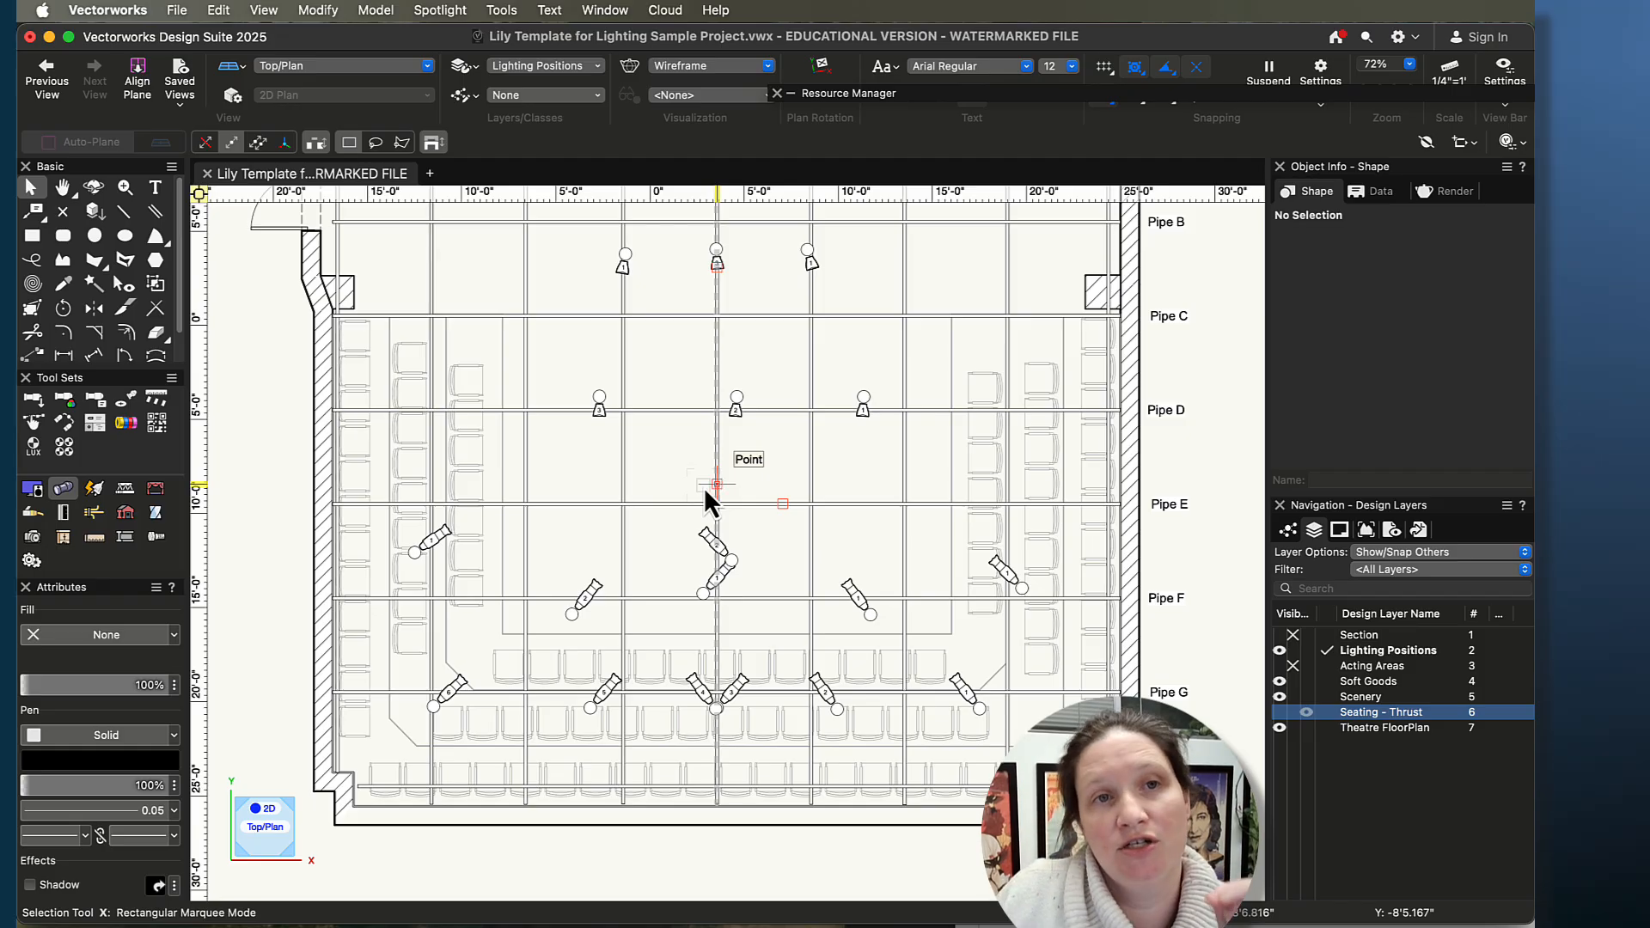
pyautogui.scroll(-3, 704, 487)
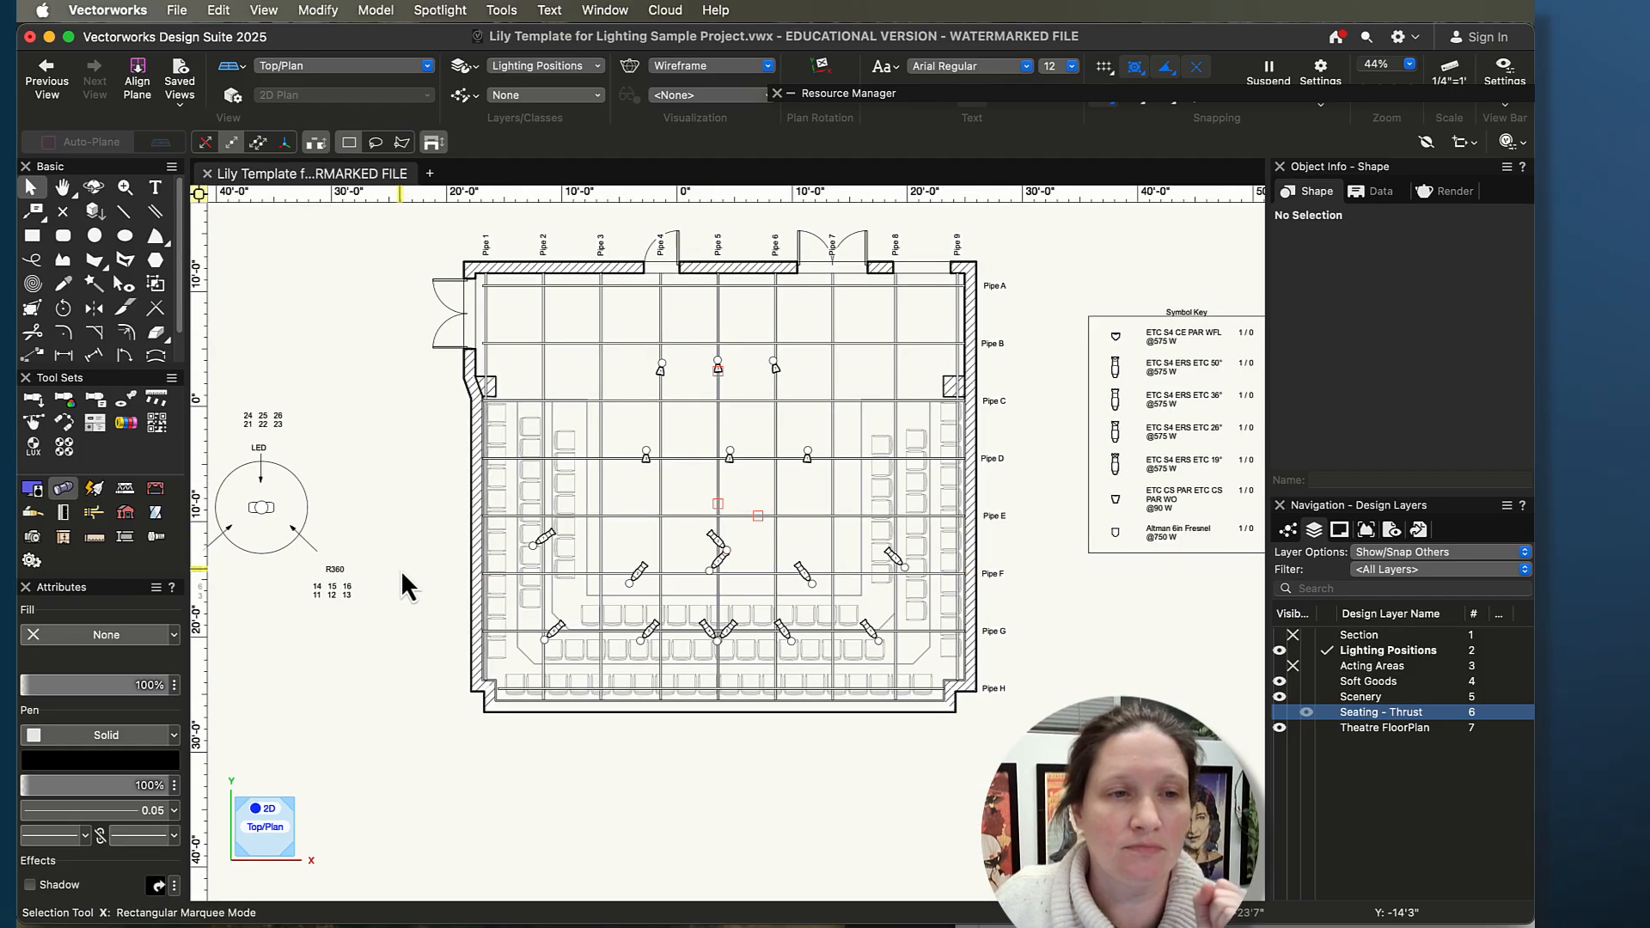
pyautogui.moveTo(371, 581)
pyautogui.mouseDown(button='middle')
pyautogui.moveTo(417, 545)
pyautogui.moveTo(460, 559)
pyautogui.mouseUp(button='middle')
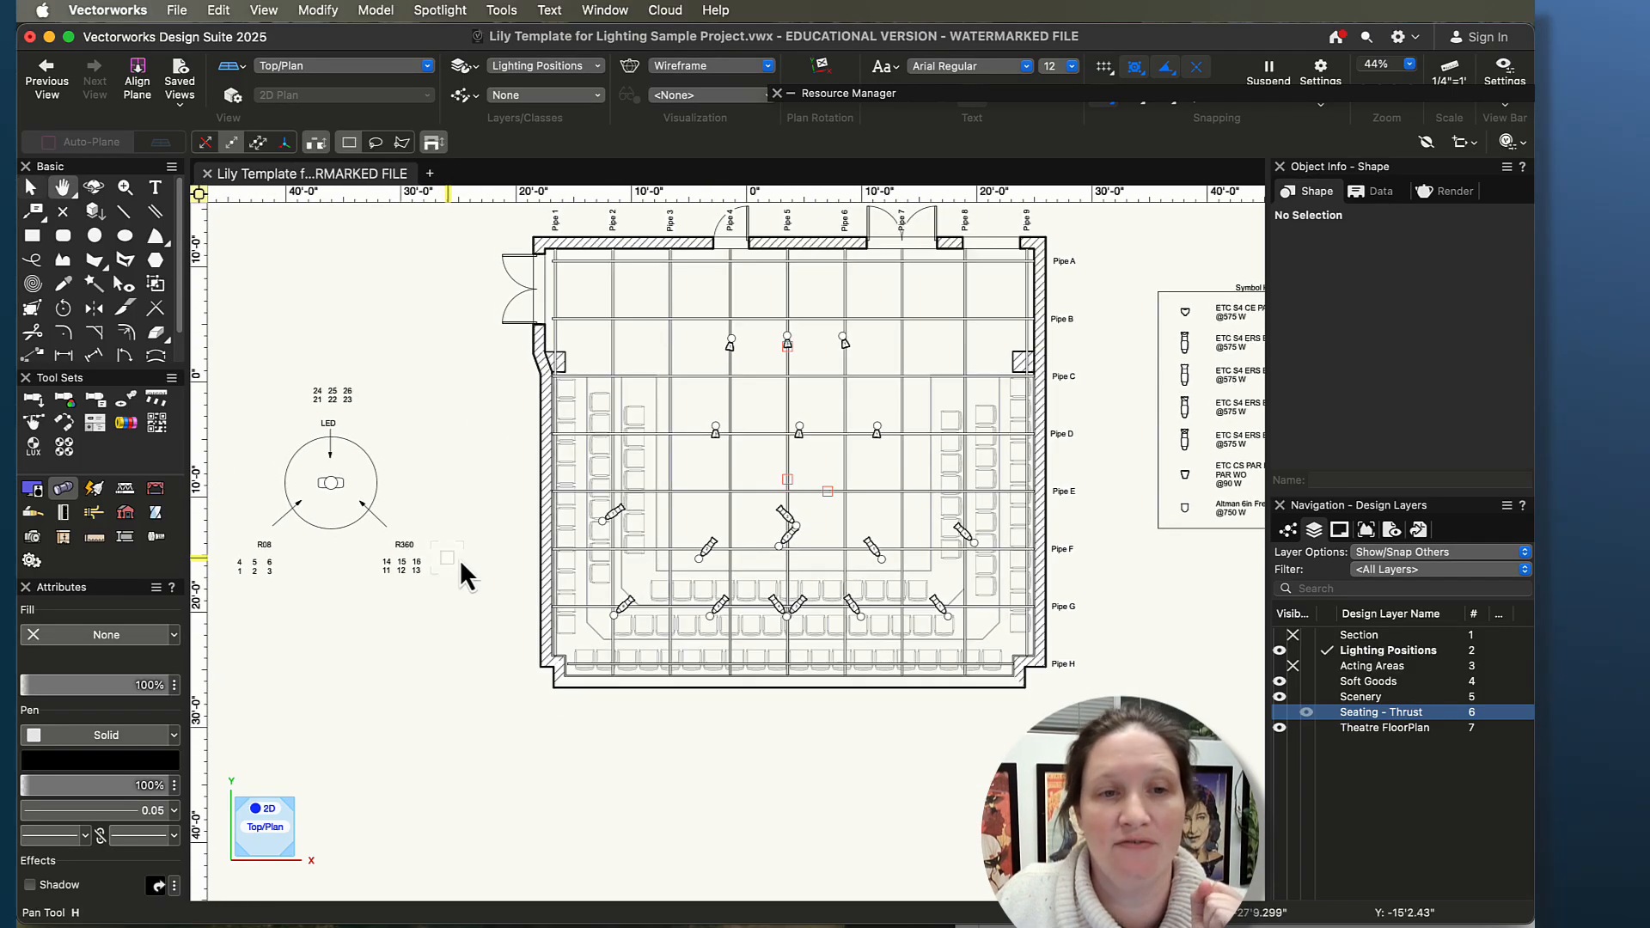
pyautogui.click(624, 608)
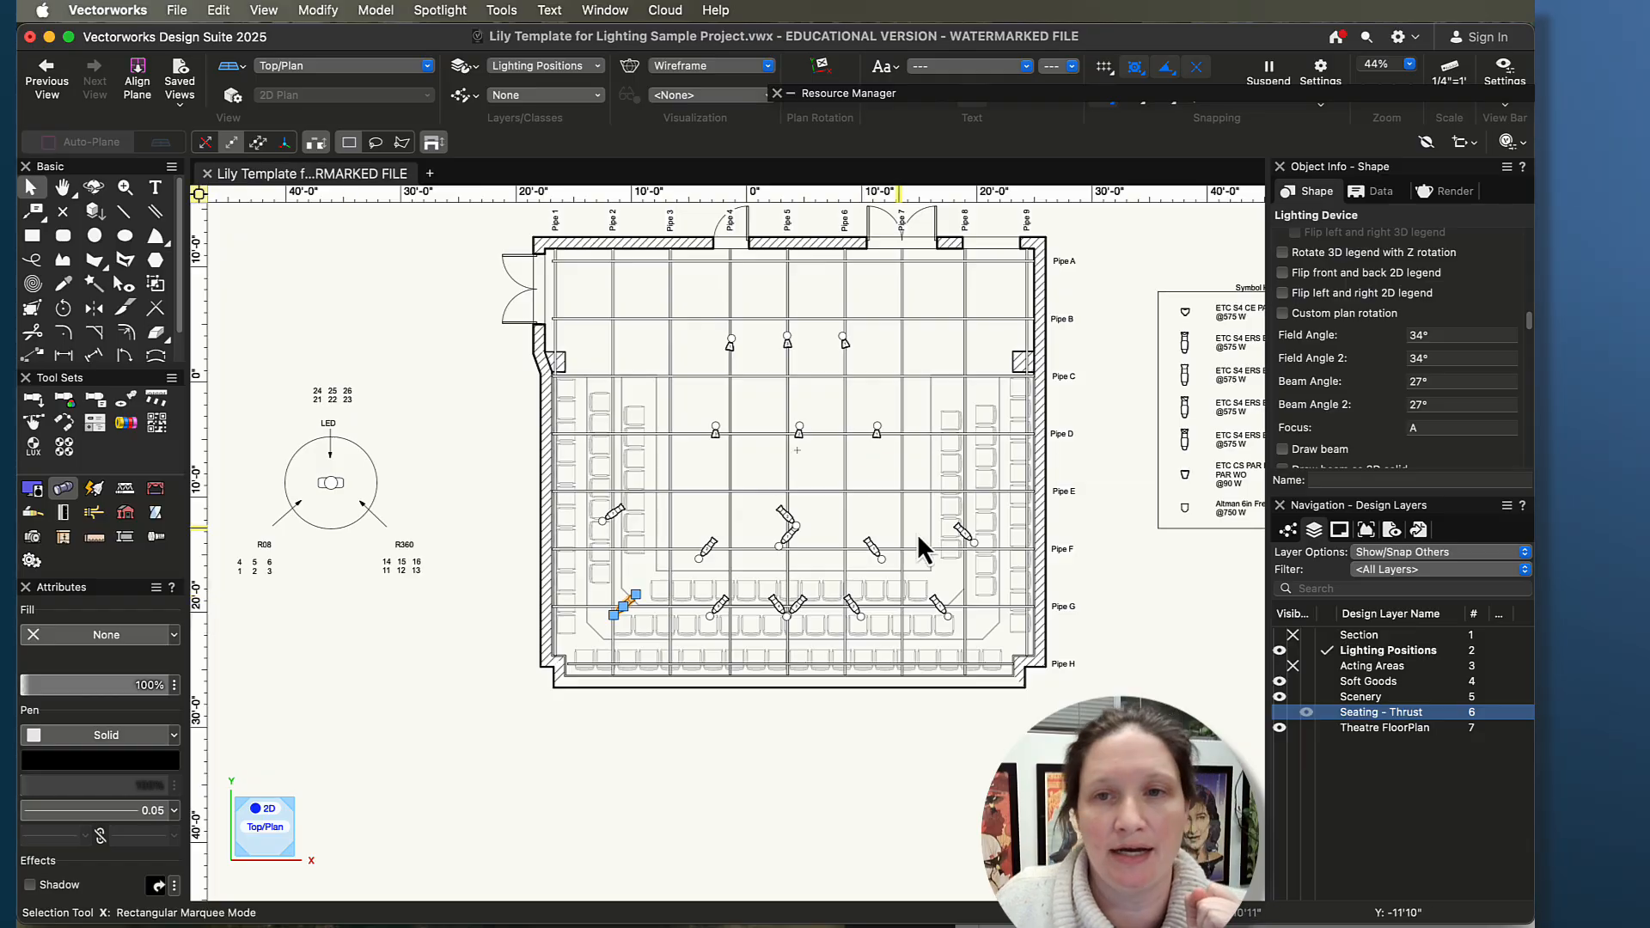
pyautogui.scroll(10, 1366, 340)
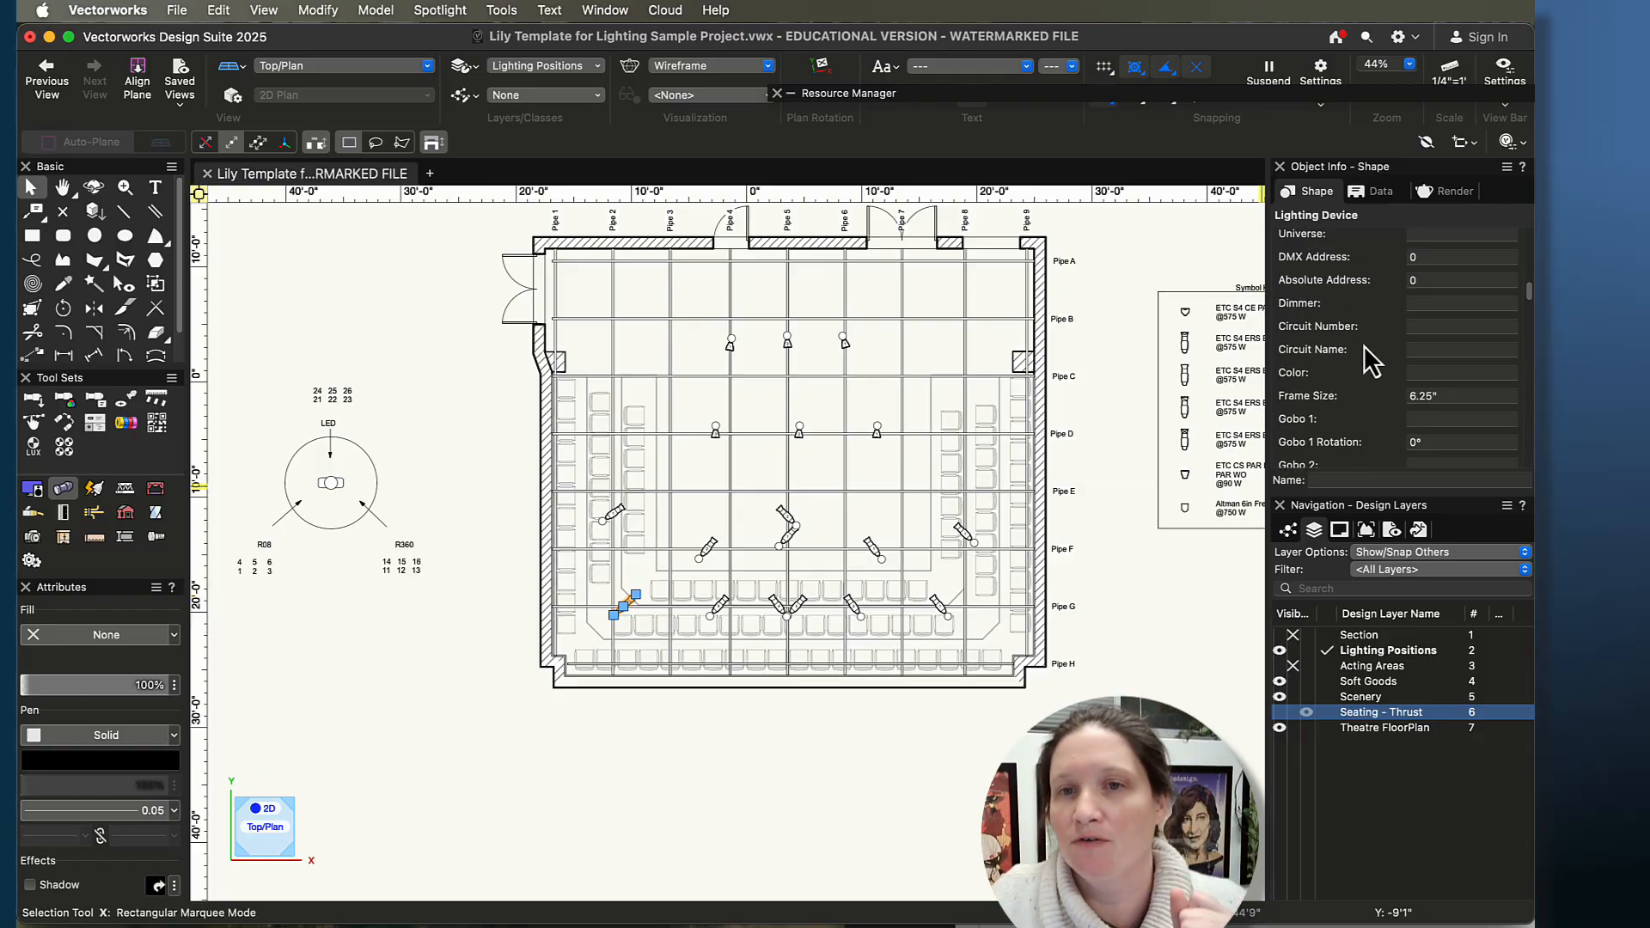
pyautogui.scroll(1, 1380, 369)
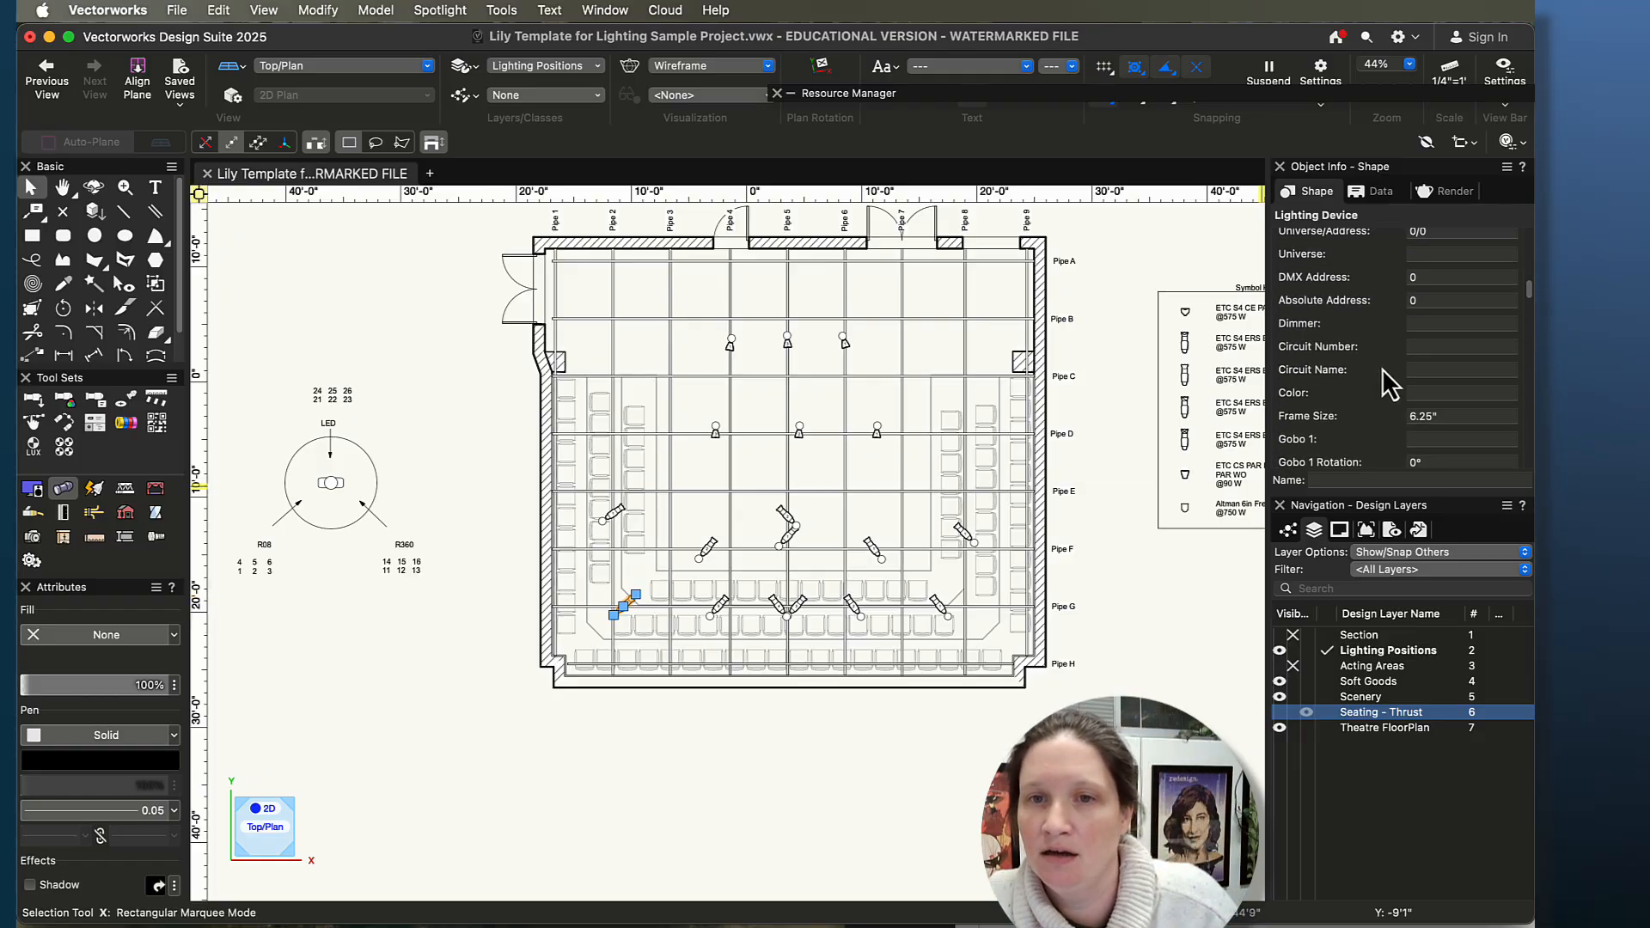
pyautogui.scroll(5, 1363, 352)
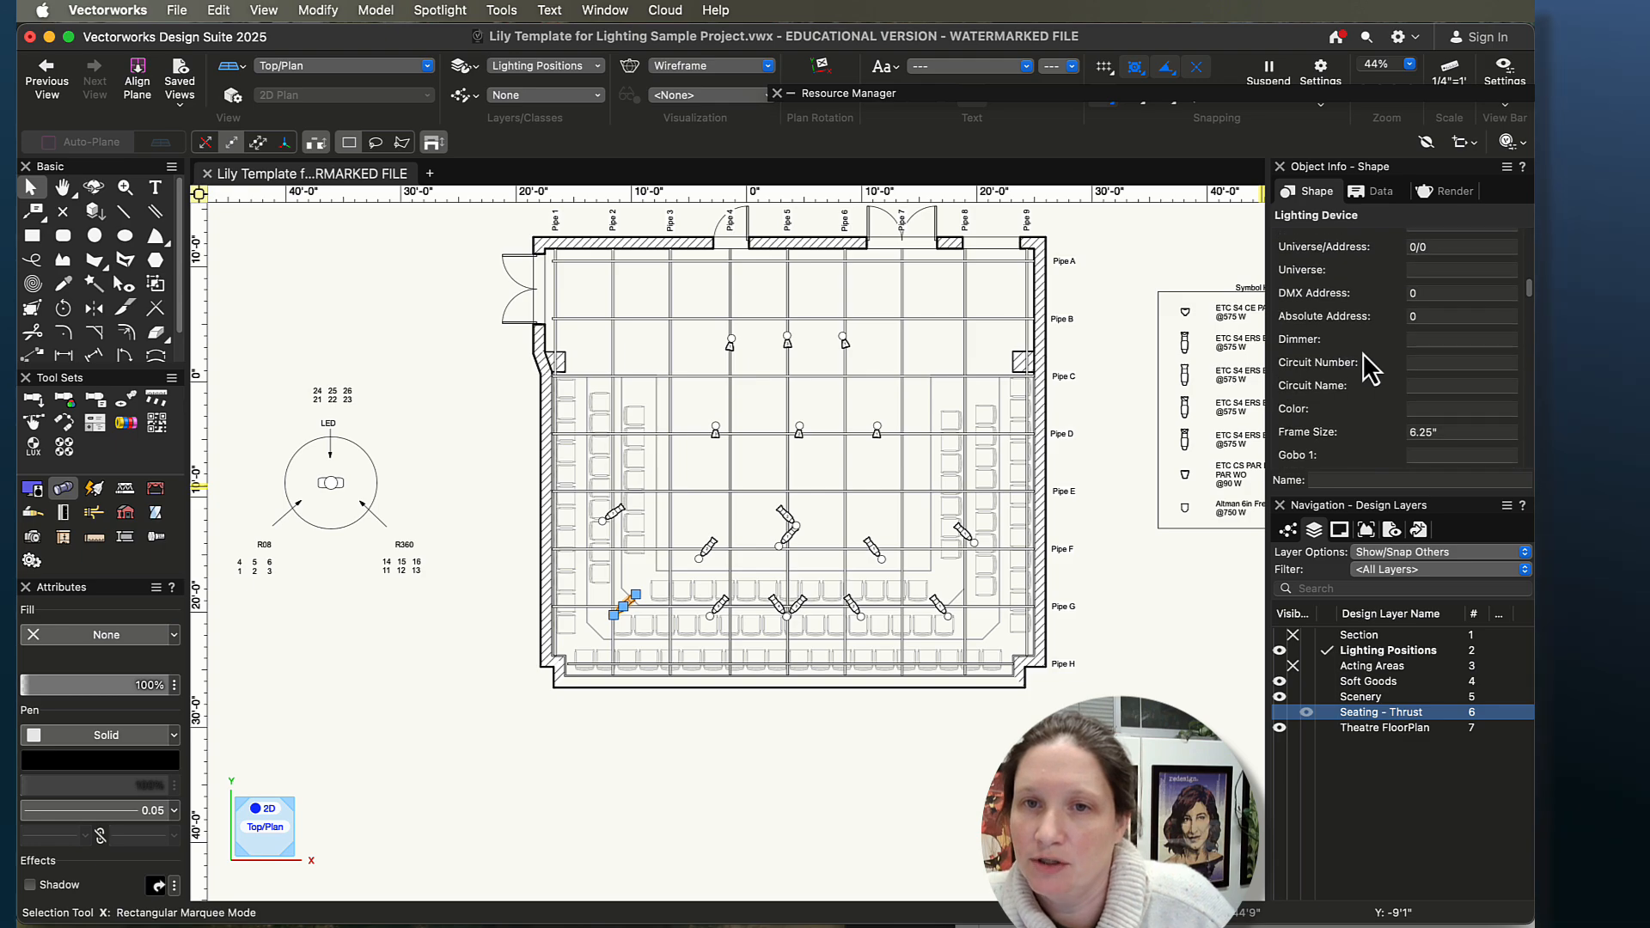
pyautogui.click(1409, 315)
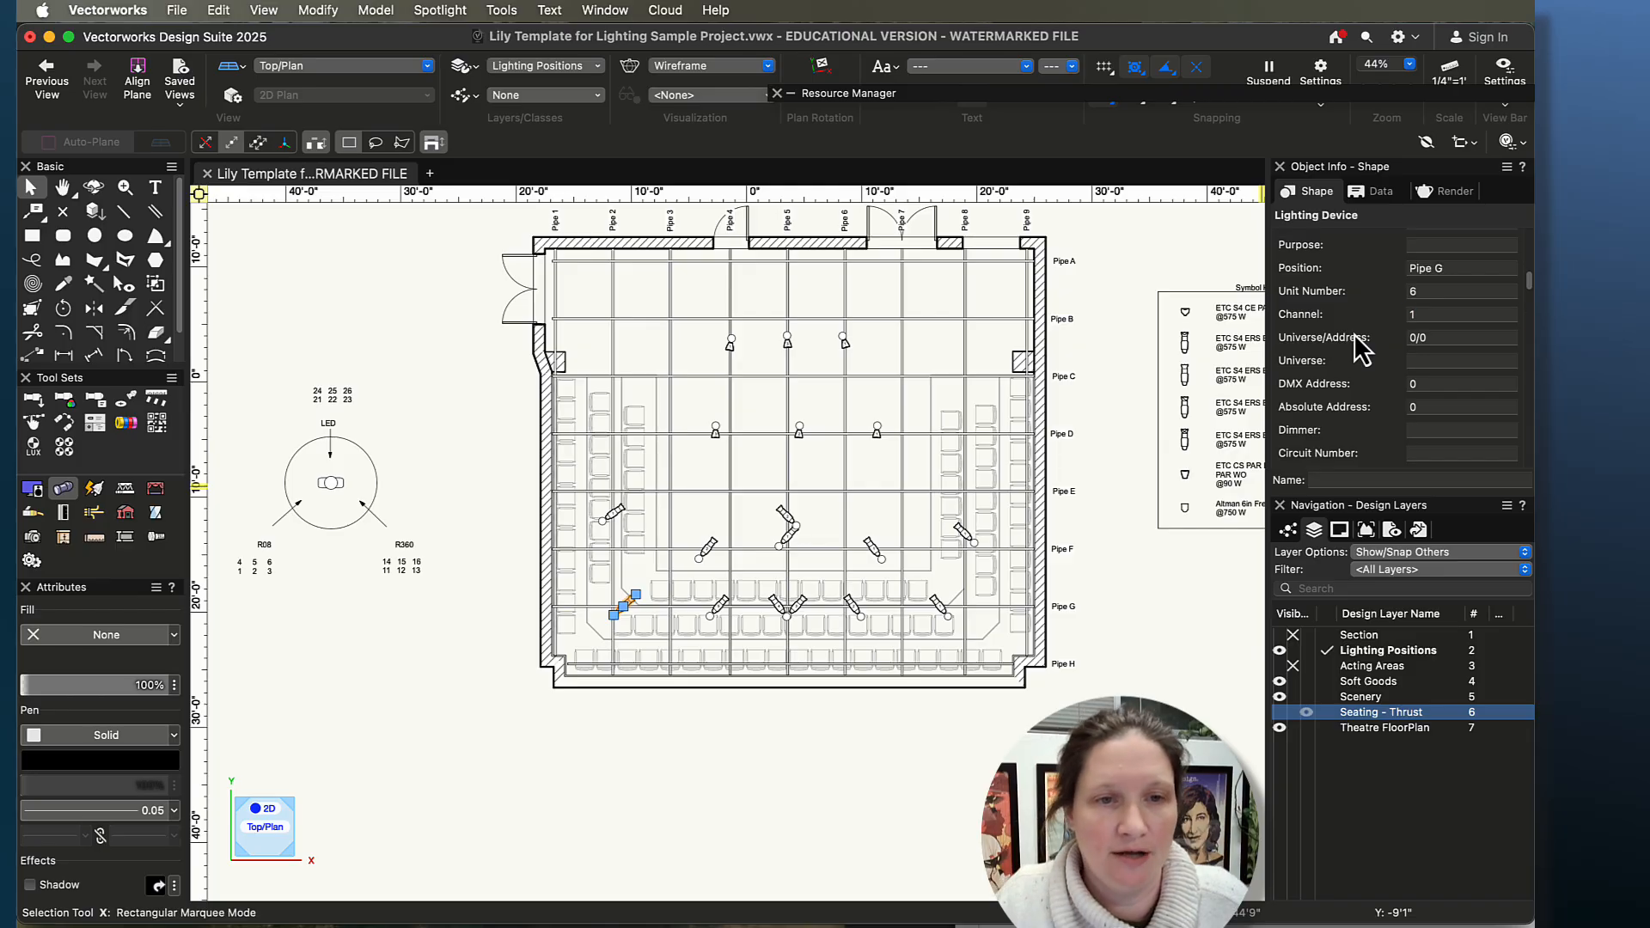
pyautogui.scroll(8, 682, 626)
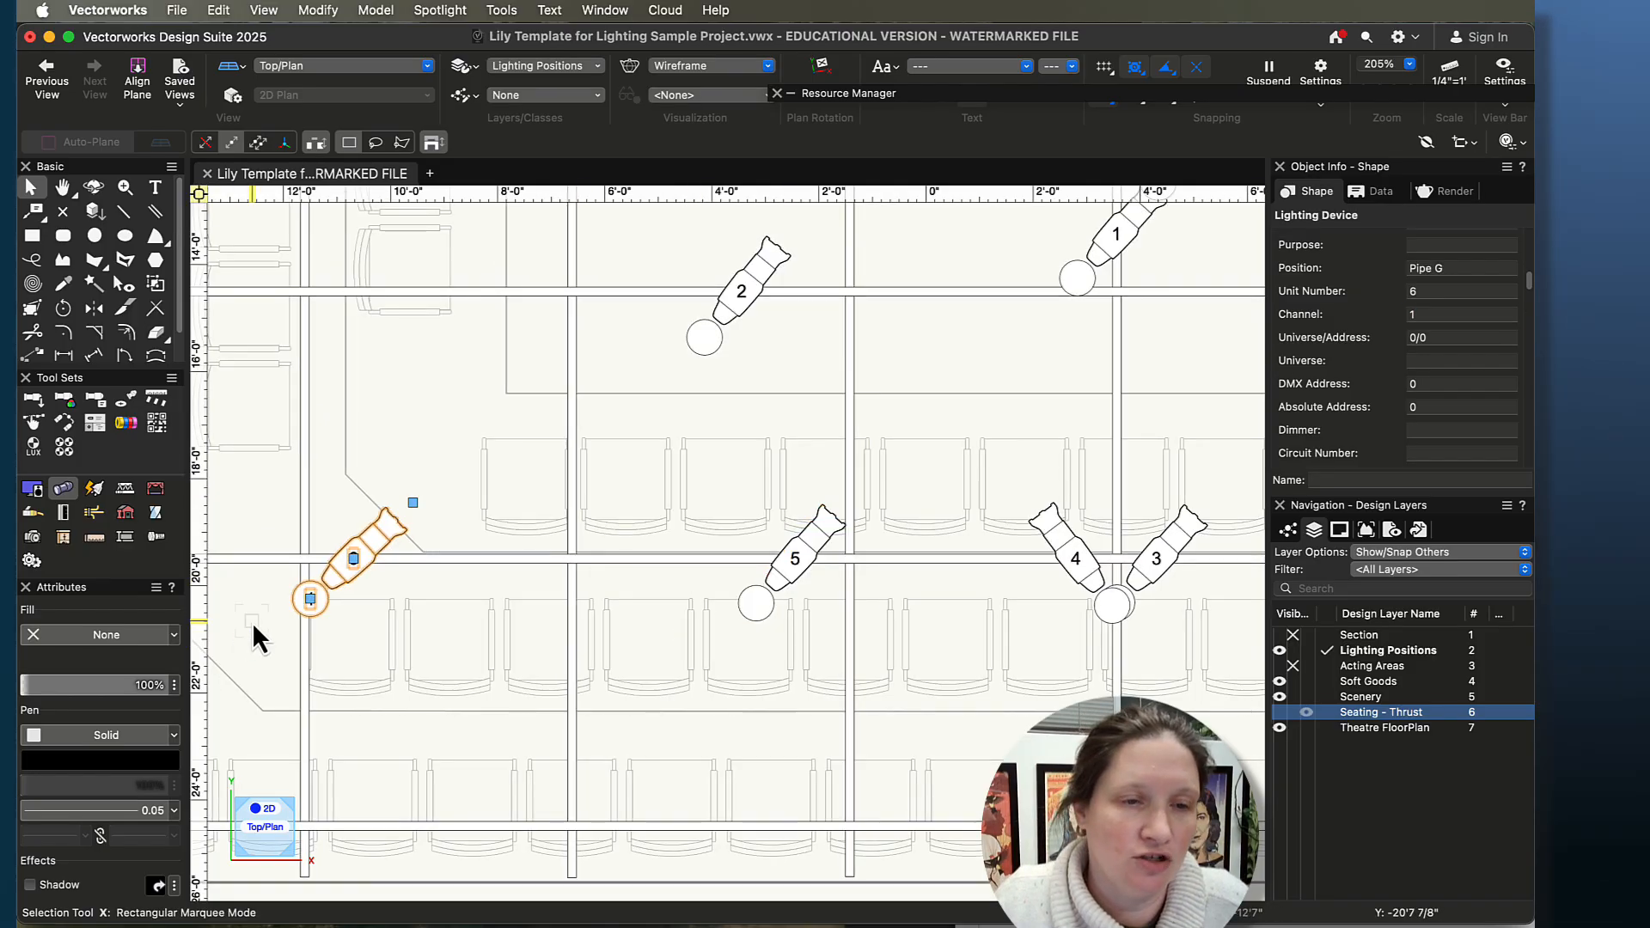
pyautogui.click(255, 629)
# - Open Spotlight Numbering for the lighting devices, with the whole plot and the channel key in view
pyautogui.scroll(-9, 449, 649)
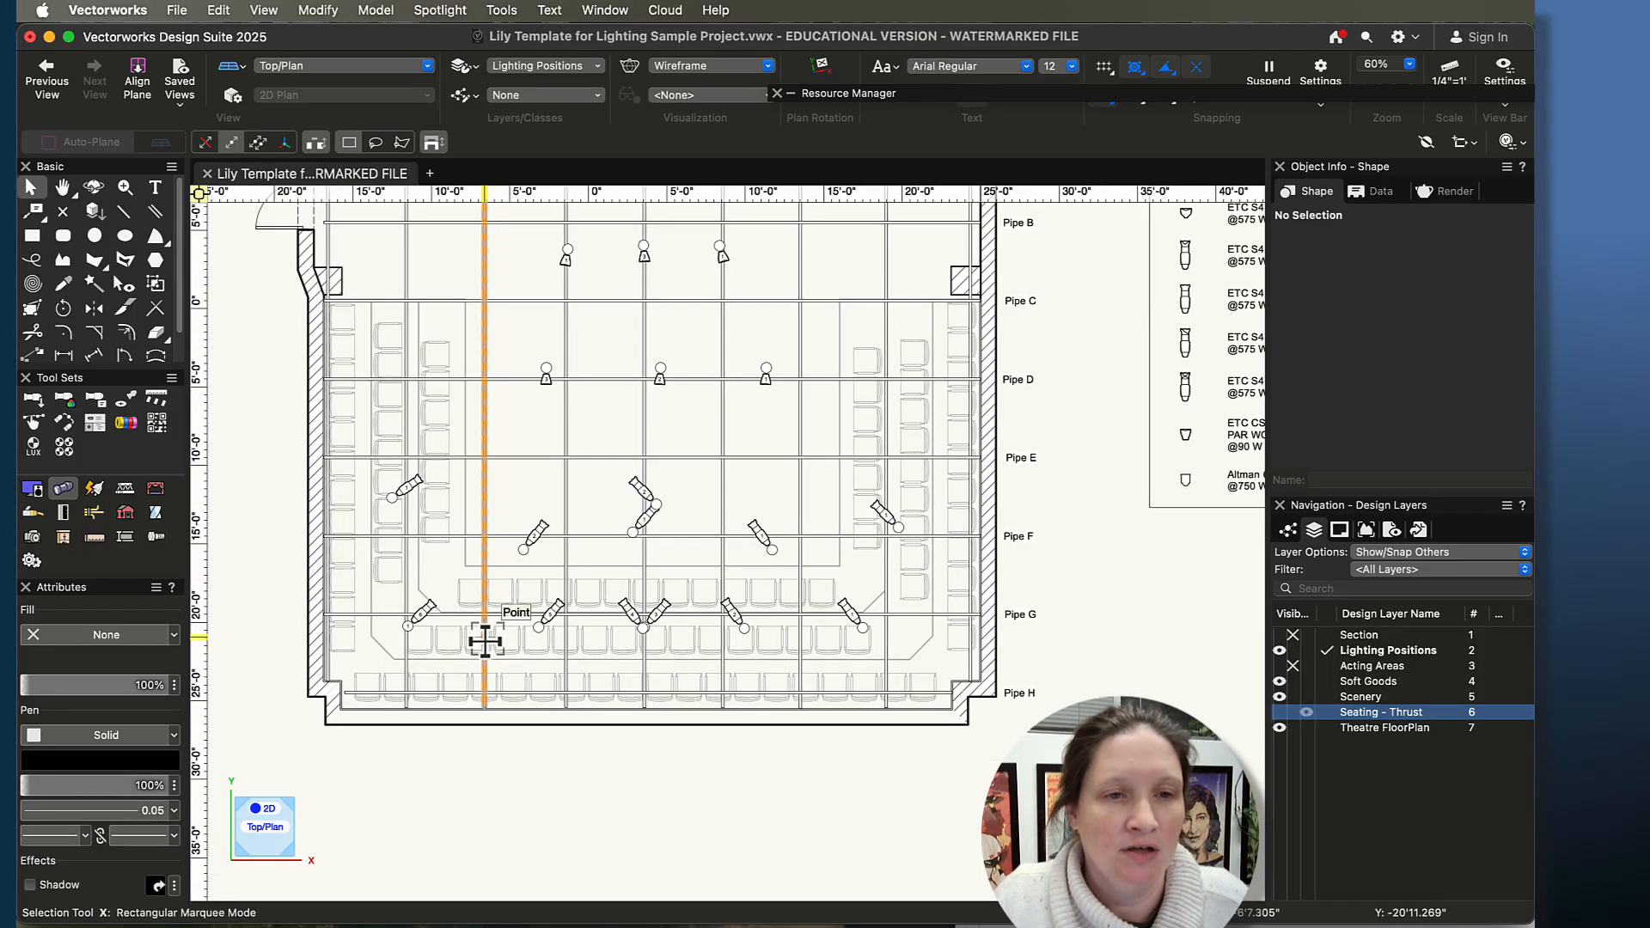
pyautogui.scroll(1, 502, 660)
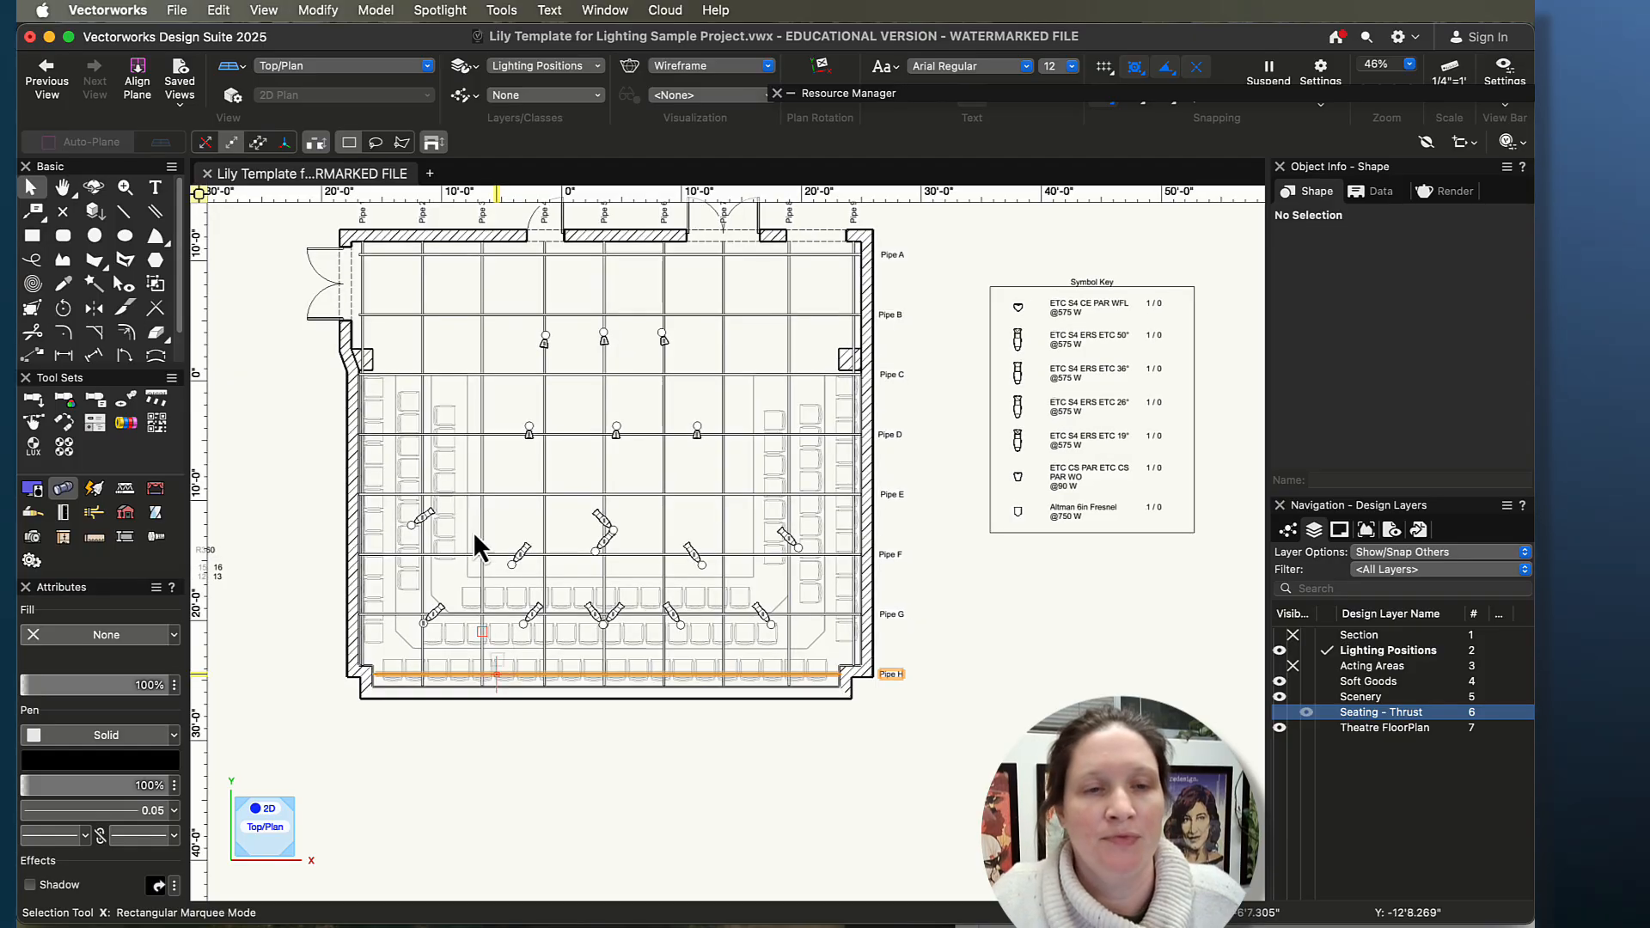
pyautogui.press('h')
pyautogui.moveTo(472, 531); pyautogui.dragTo(650, 605)
pyautogui.press('x')
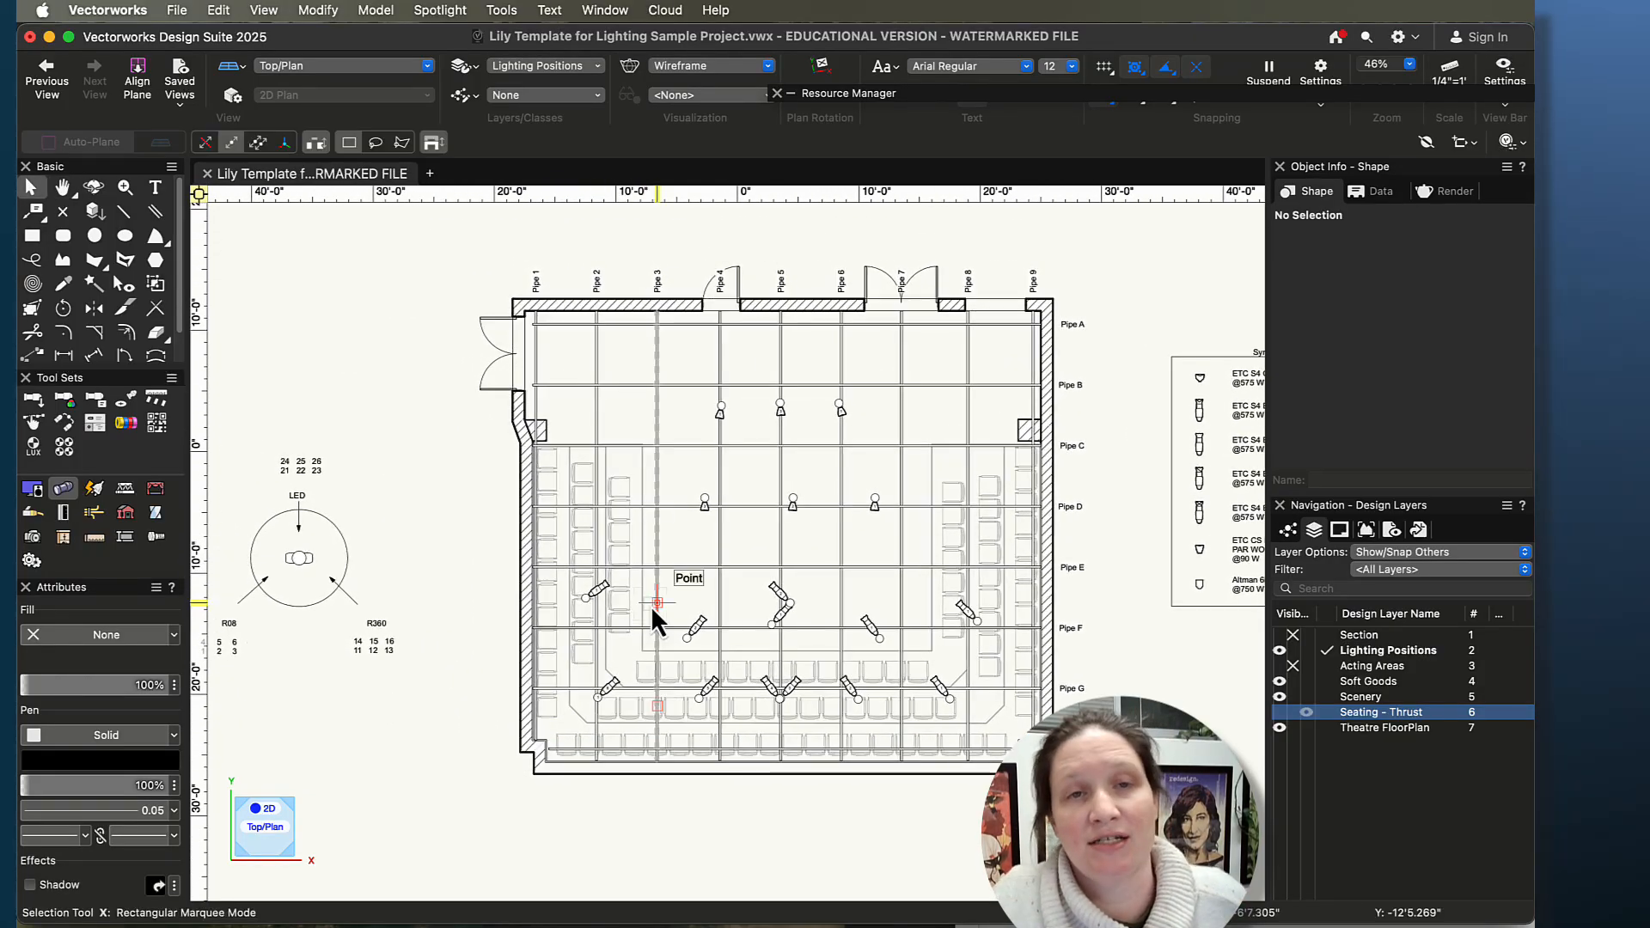
pyautogui.scroll(2, 653, 604)
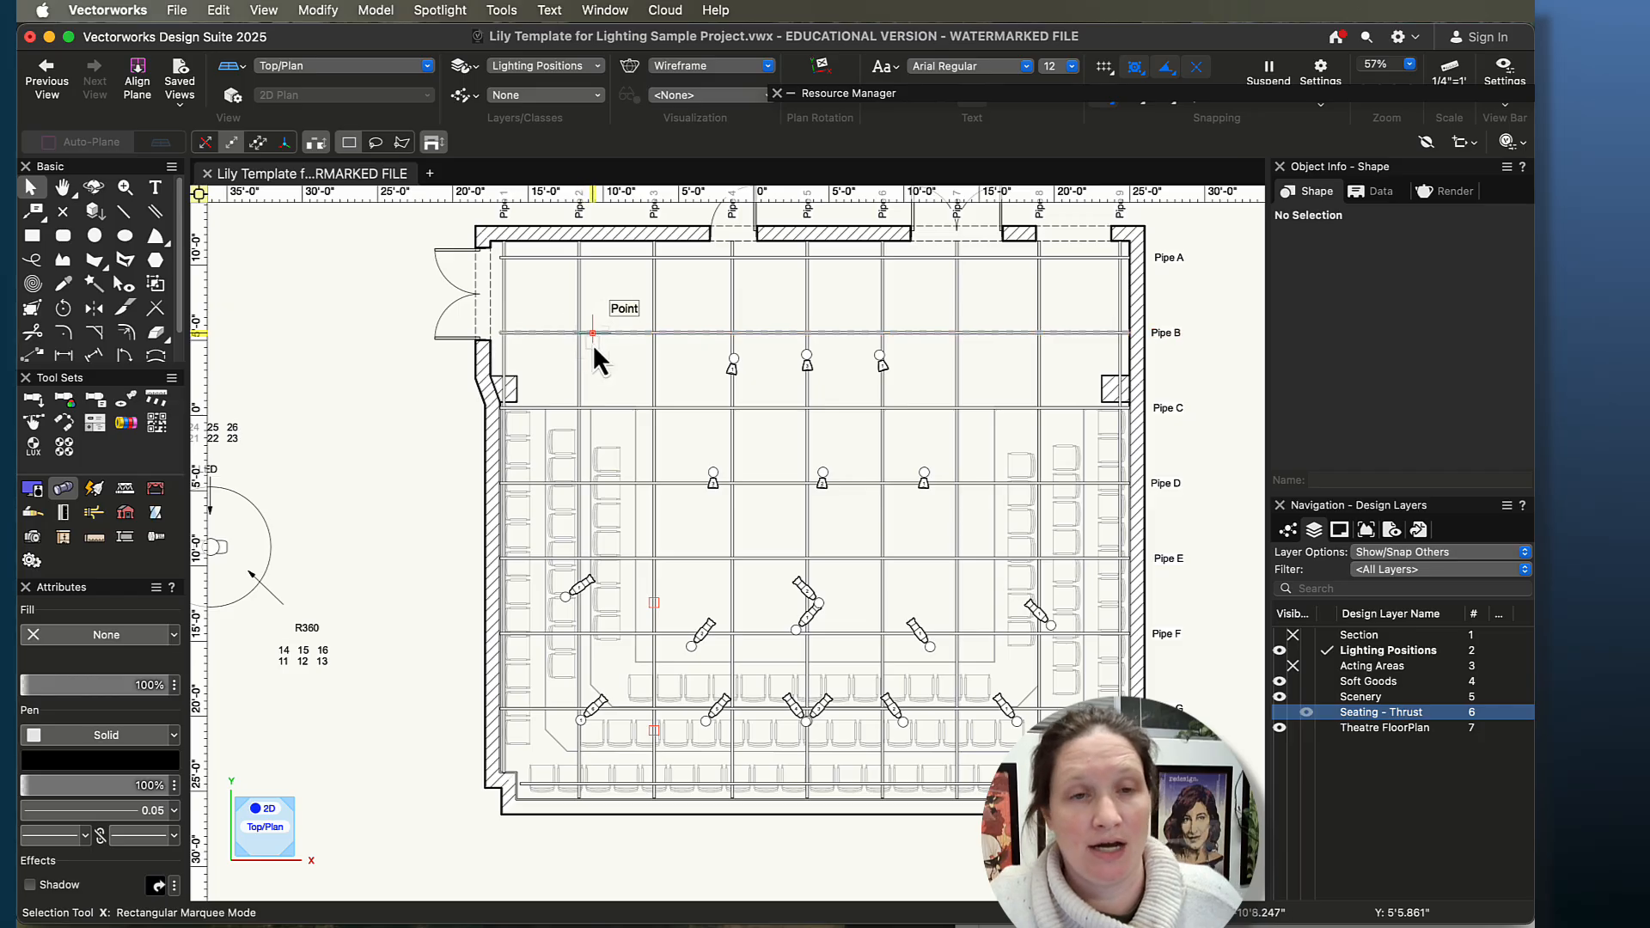
pyautogui.click(439, 10)
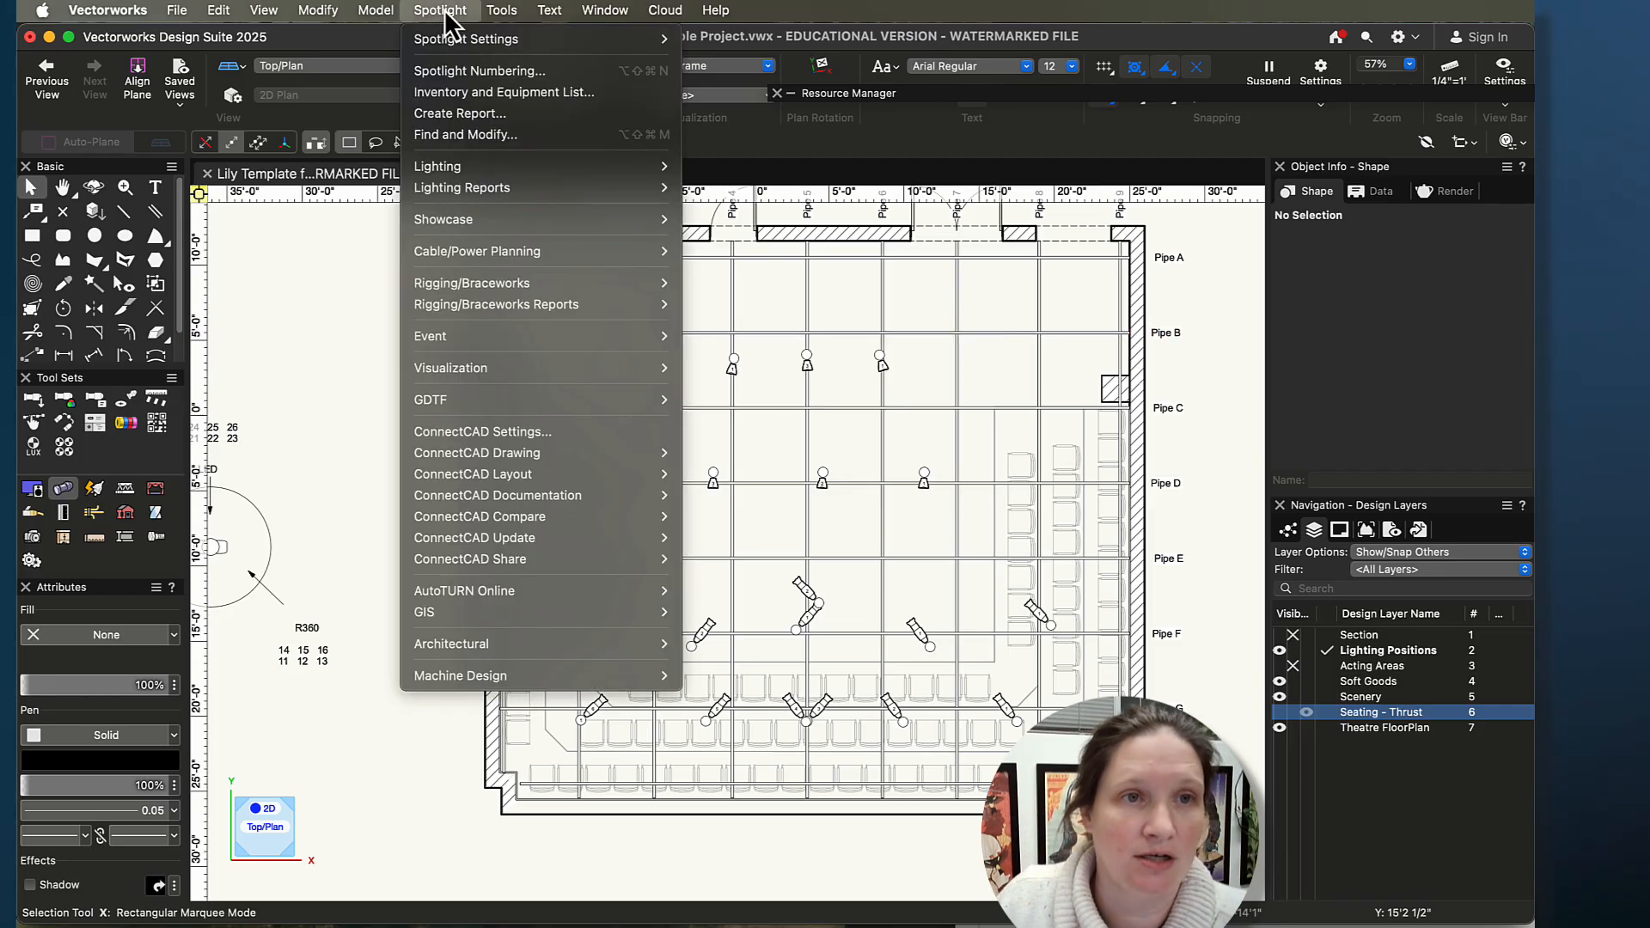
pyautogui.click(467, 76)
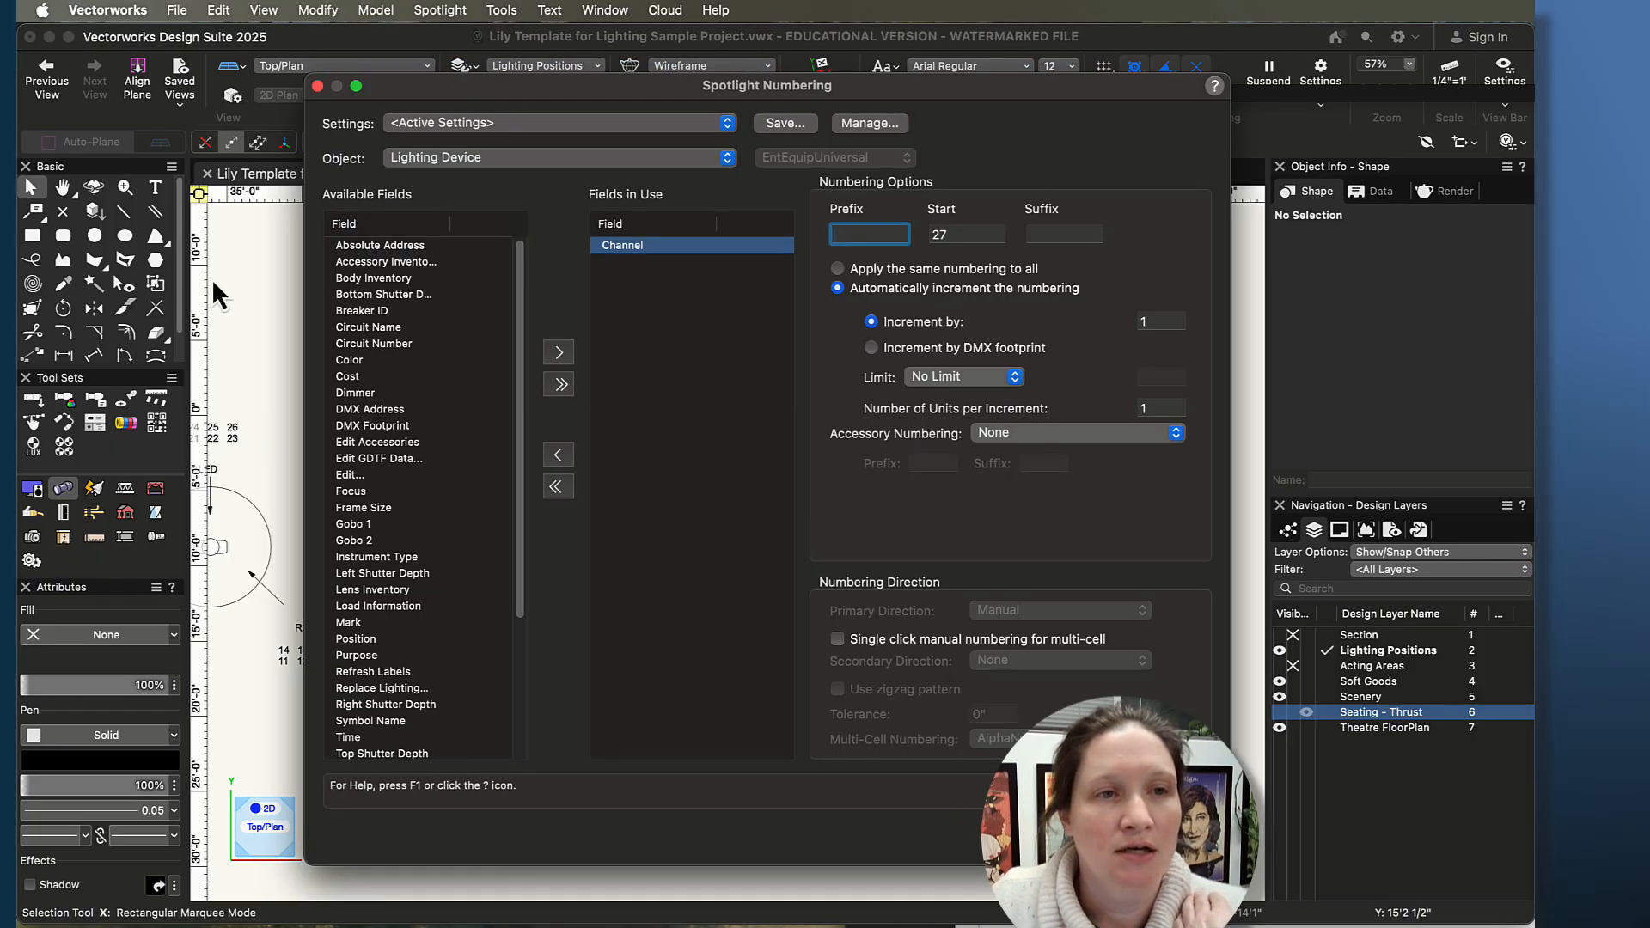
# - Remove and re-add Channel as the only numbering field, start at 1 with an increment of 1, and begin manual numbering
pyautogui.click(559, 455)
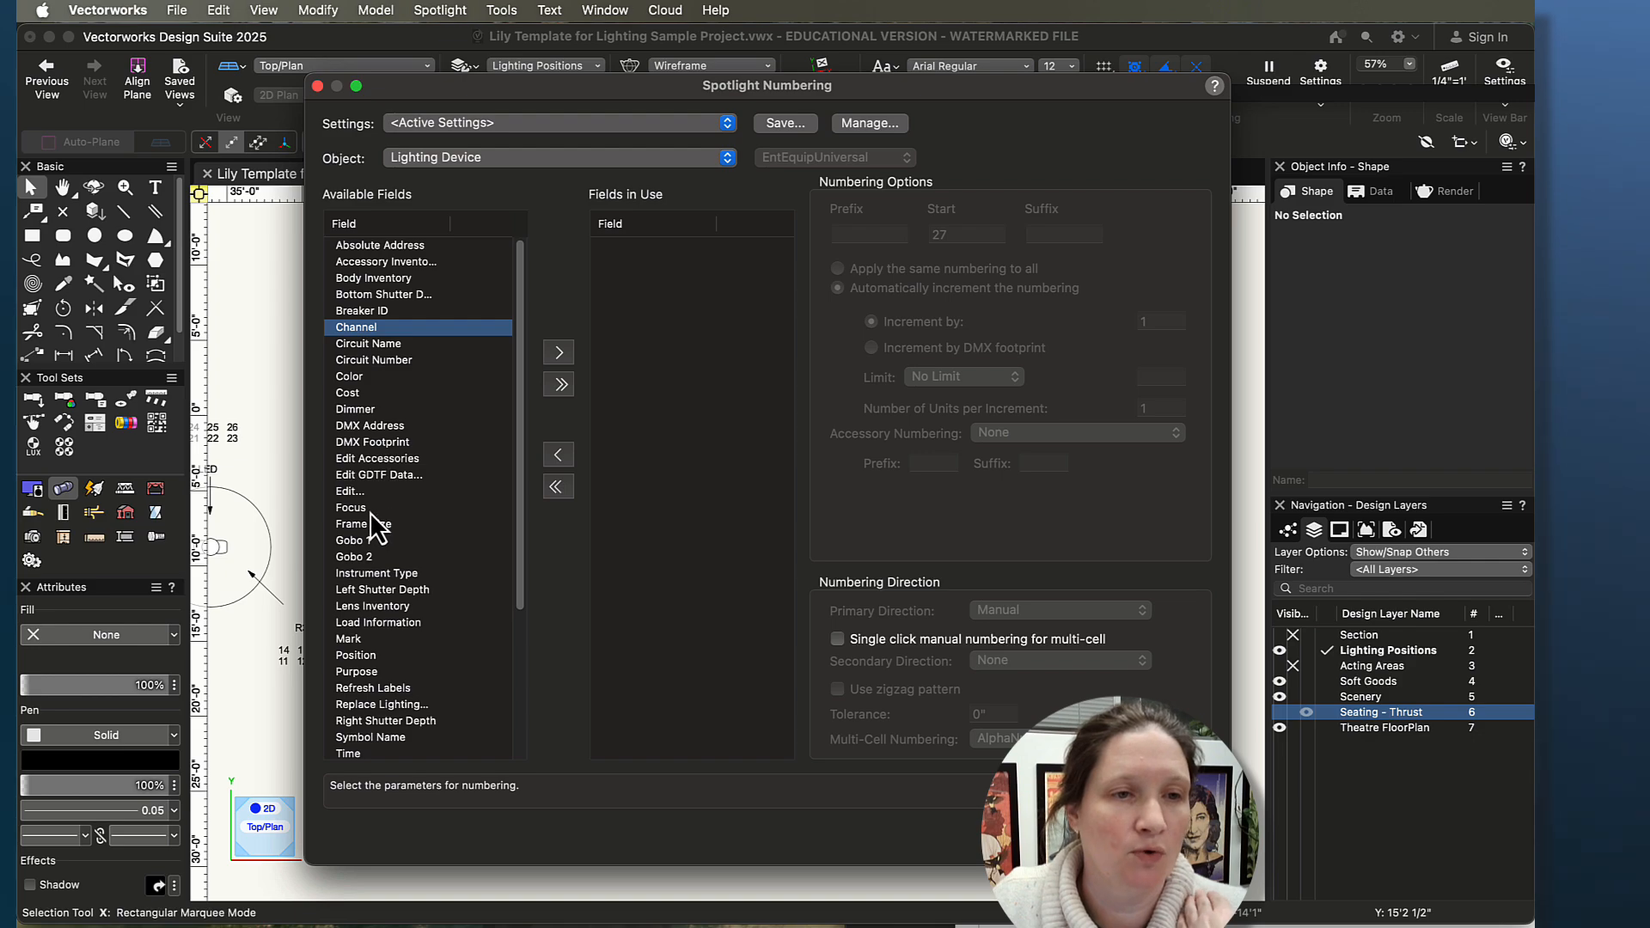
pyautogui.scroll(-5, 392, 543)
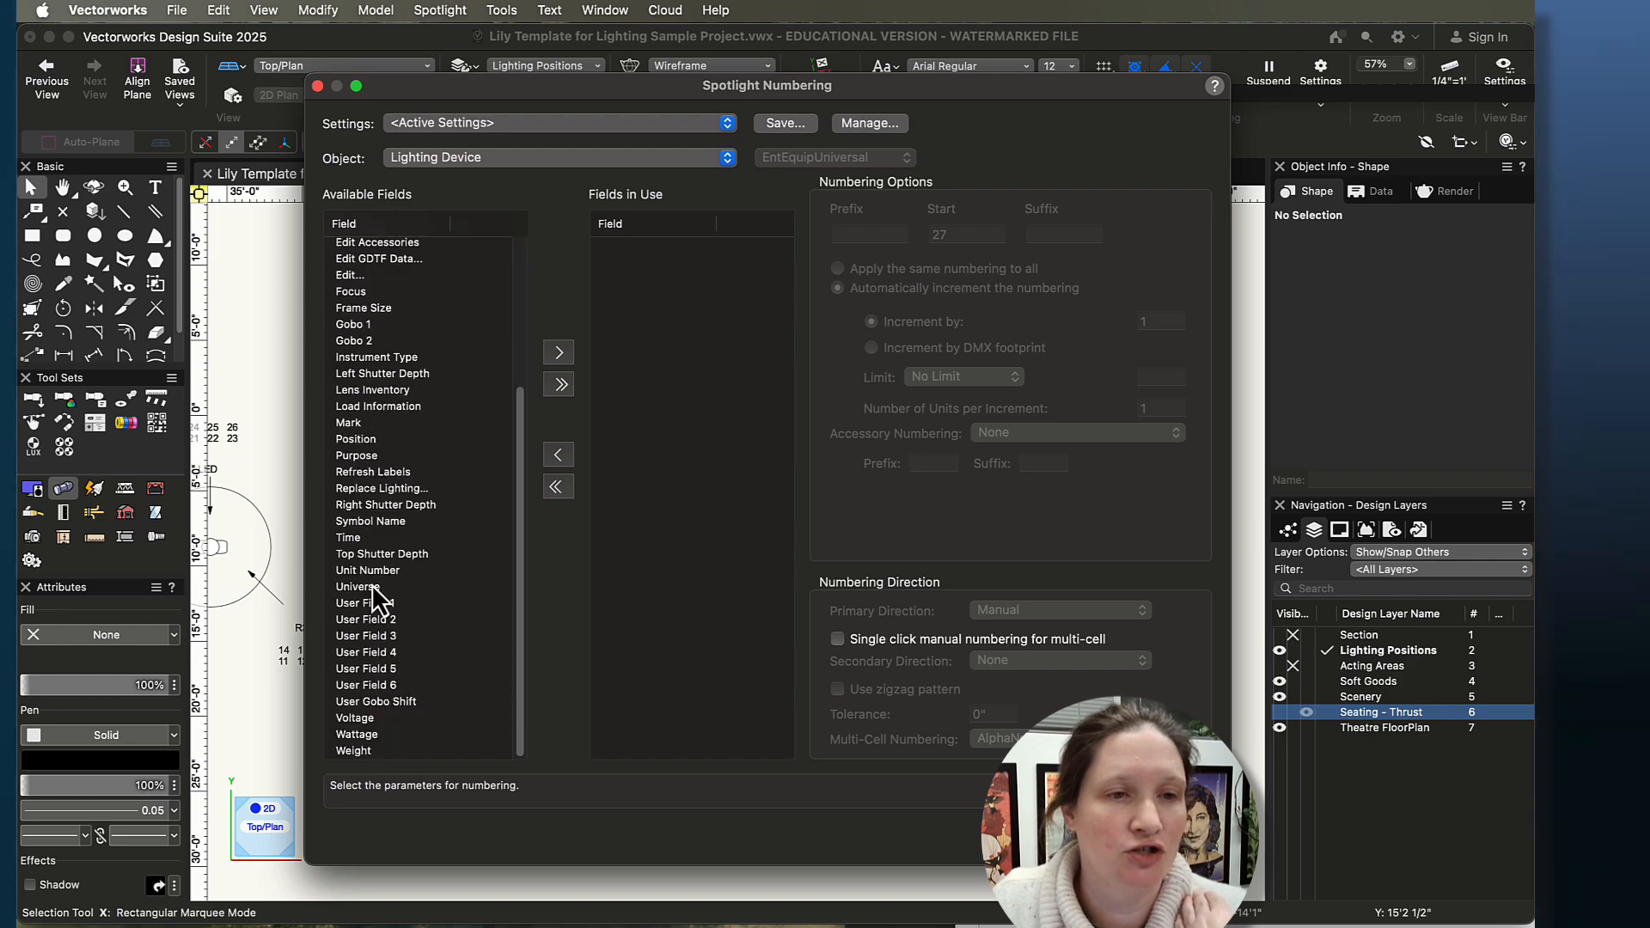
pyautogui.click(375, 571)
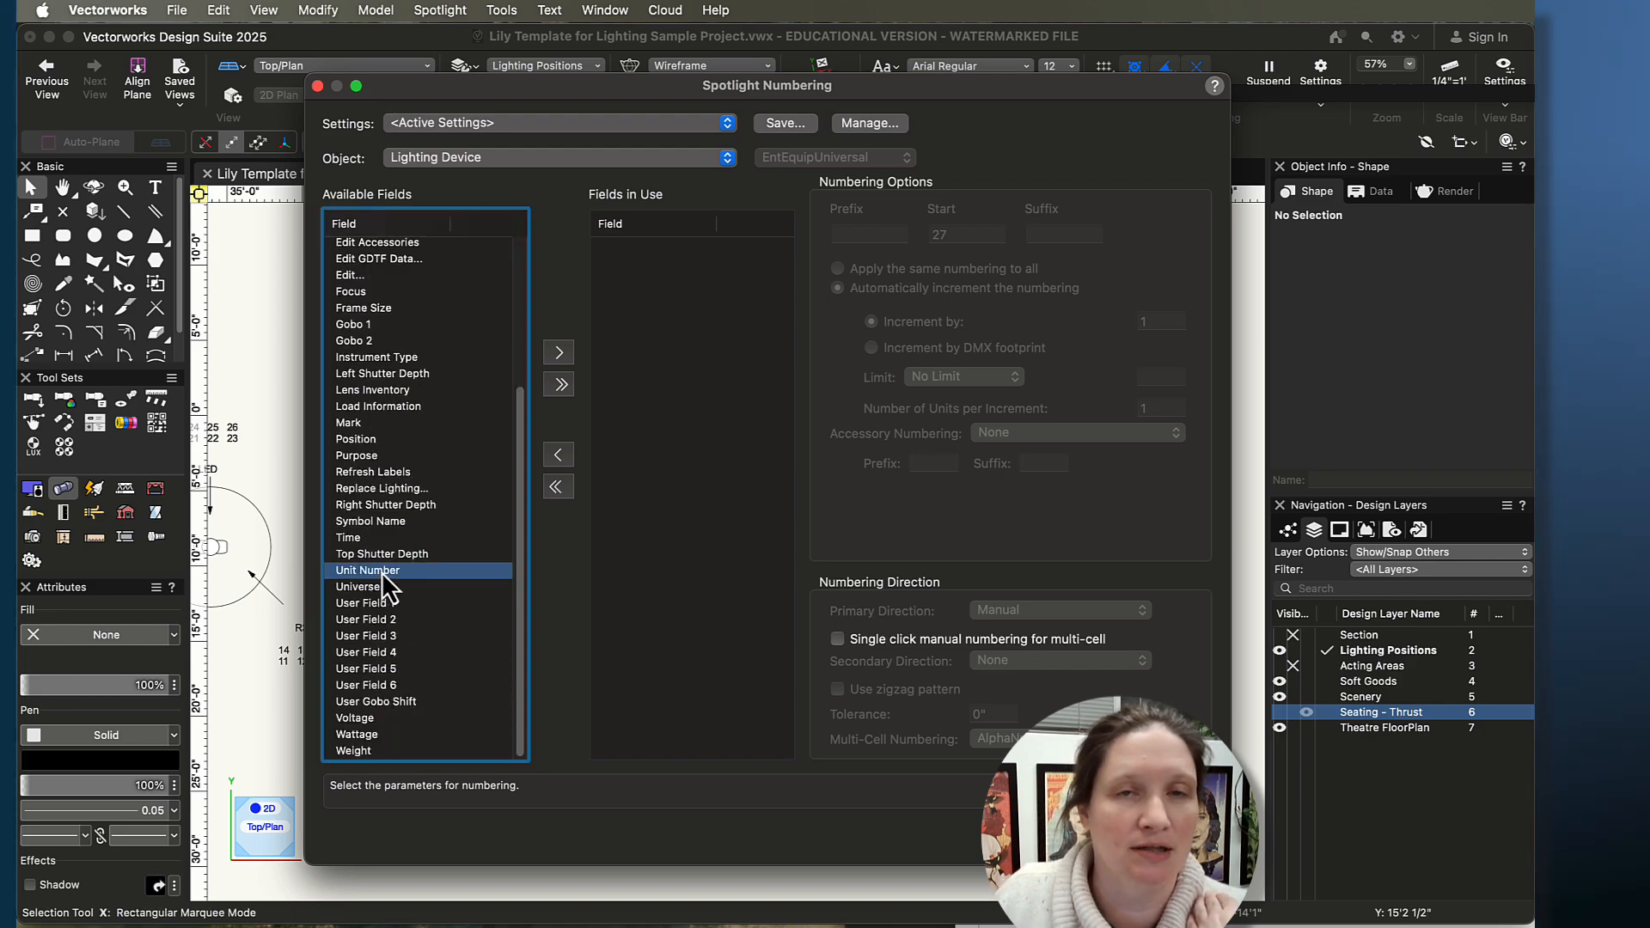
pyautogui.scroll(5, 384, 586)
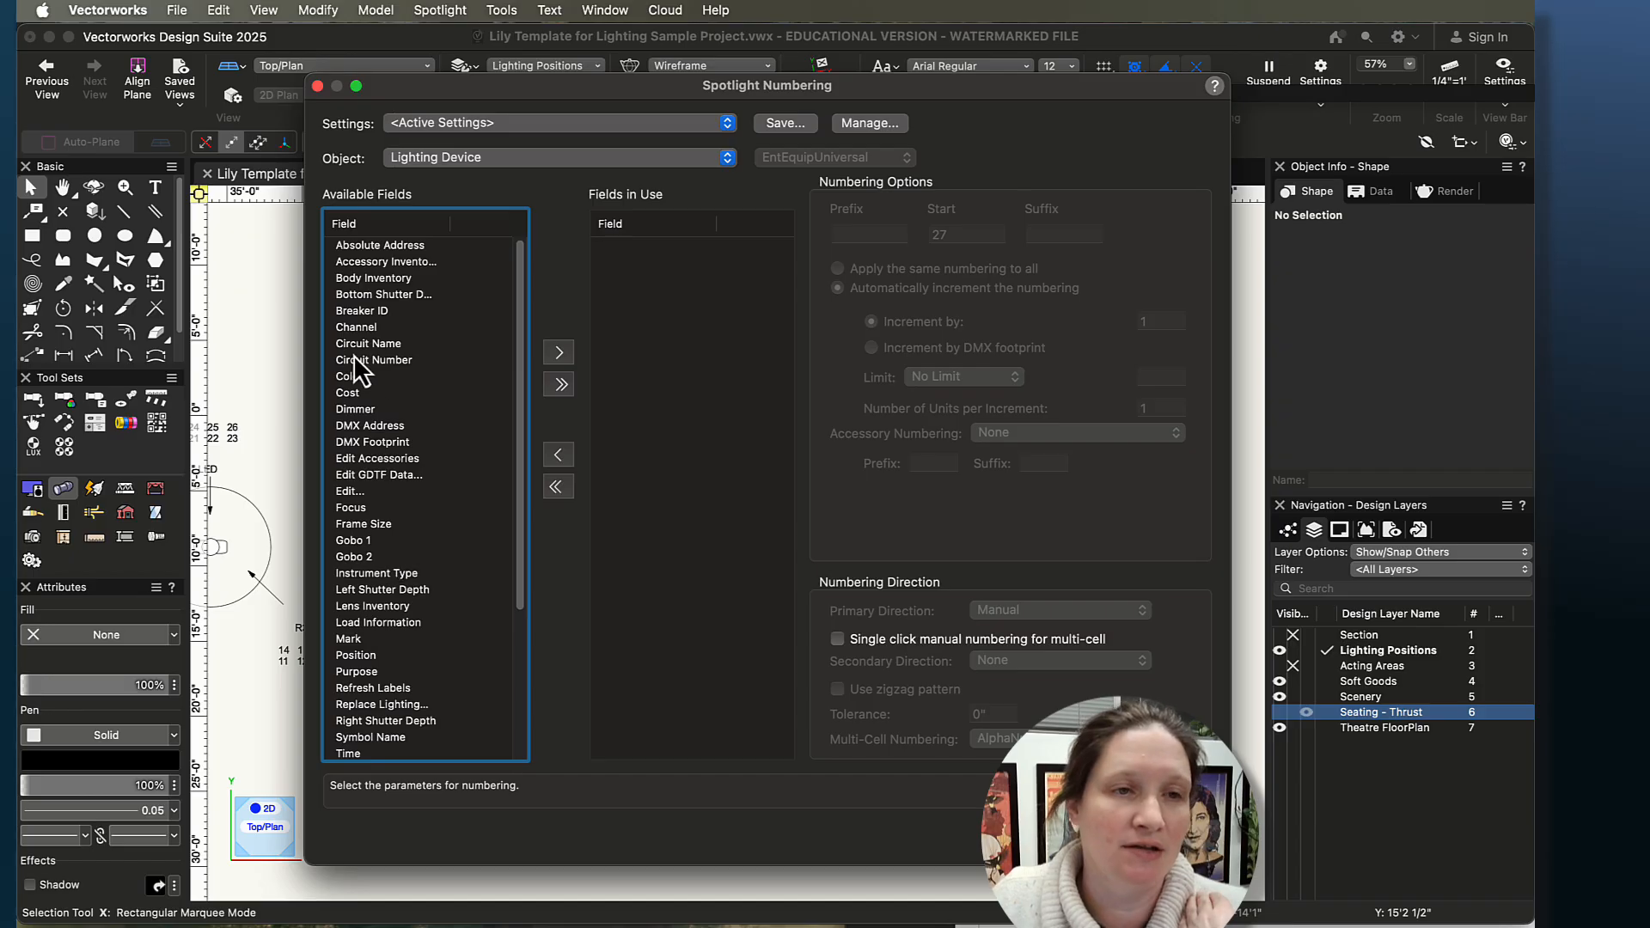
pyautogui.click(364, 332)
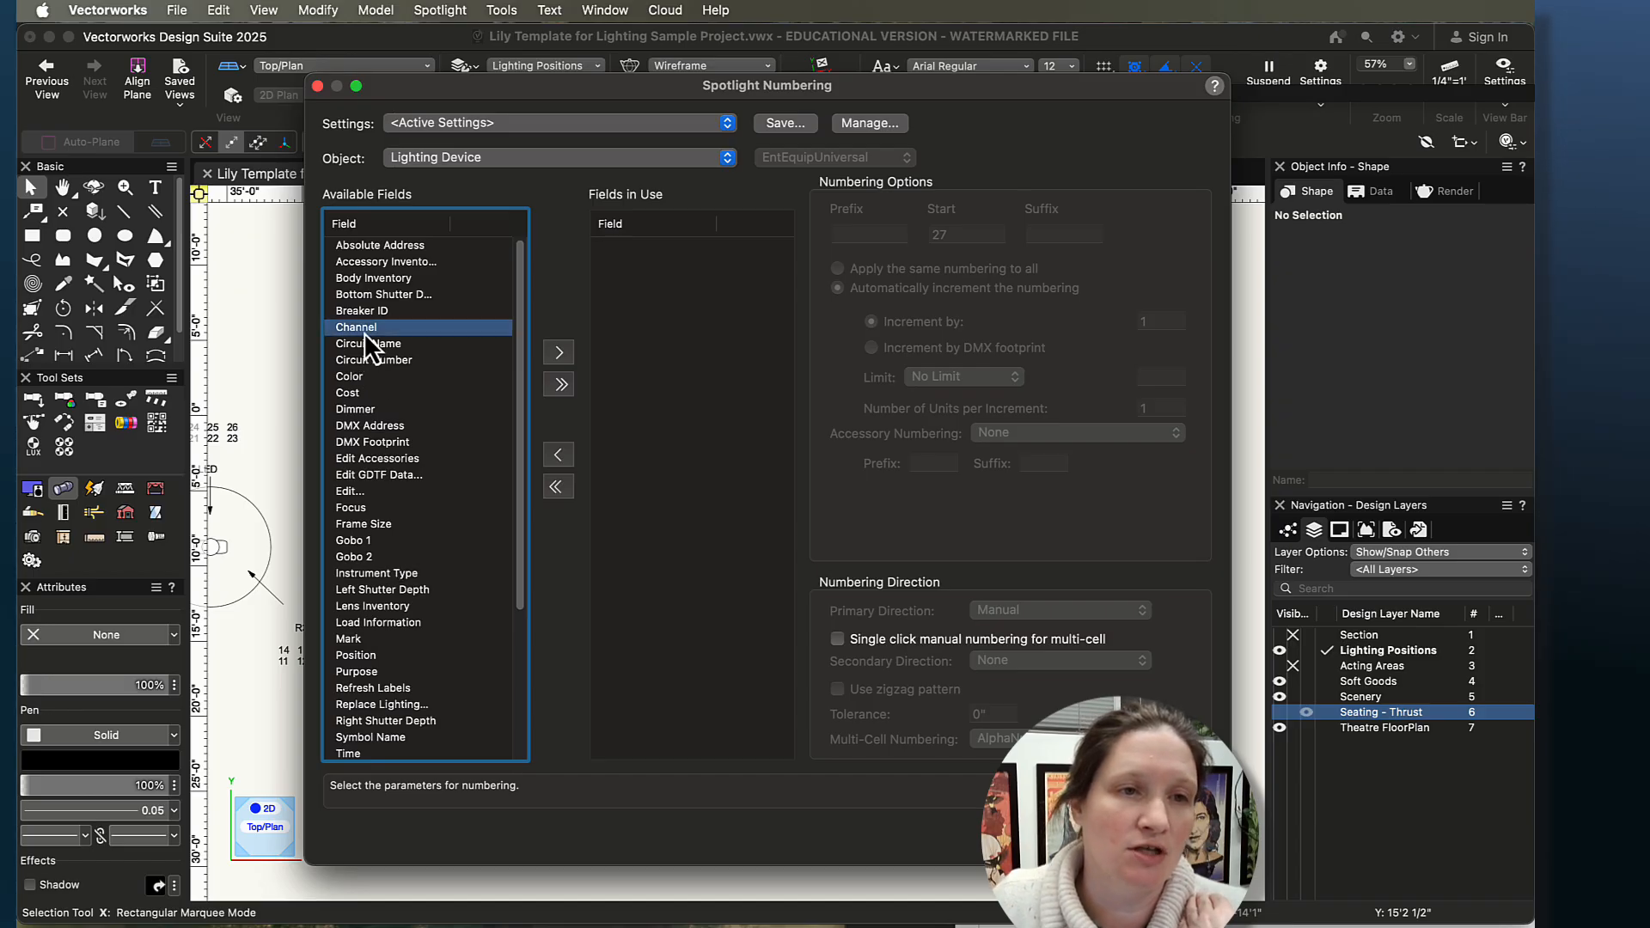
pyautogui.click(558, 353)
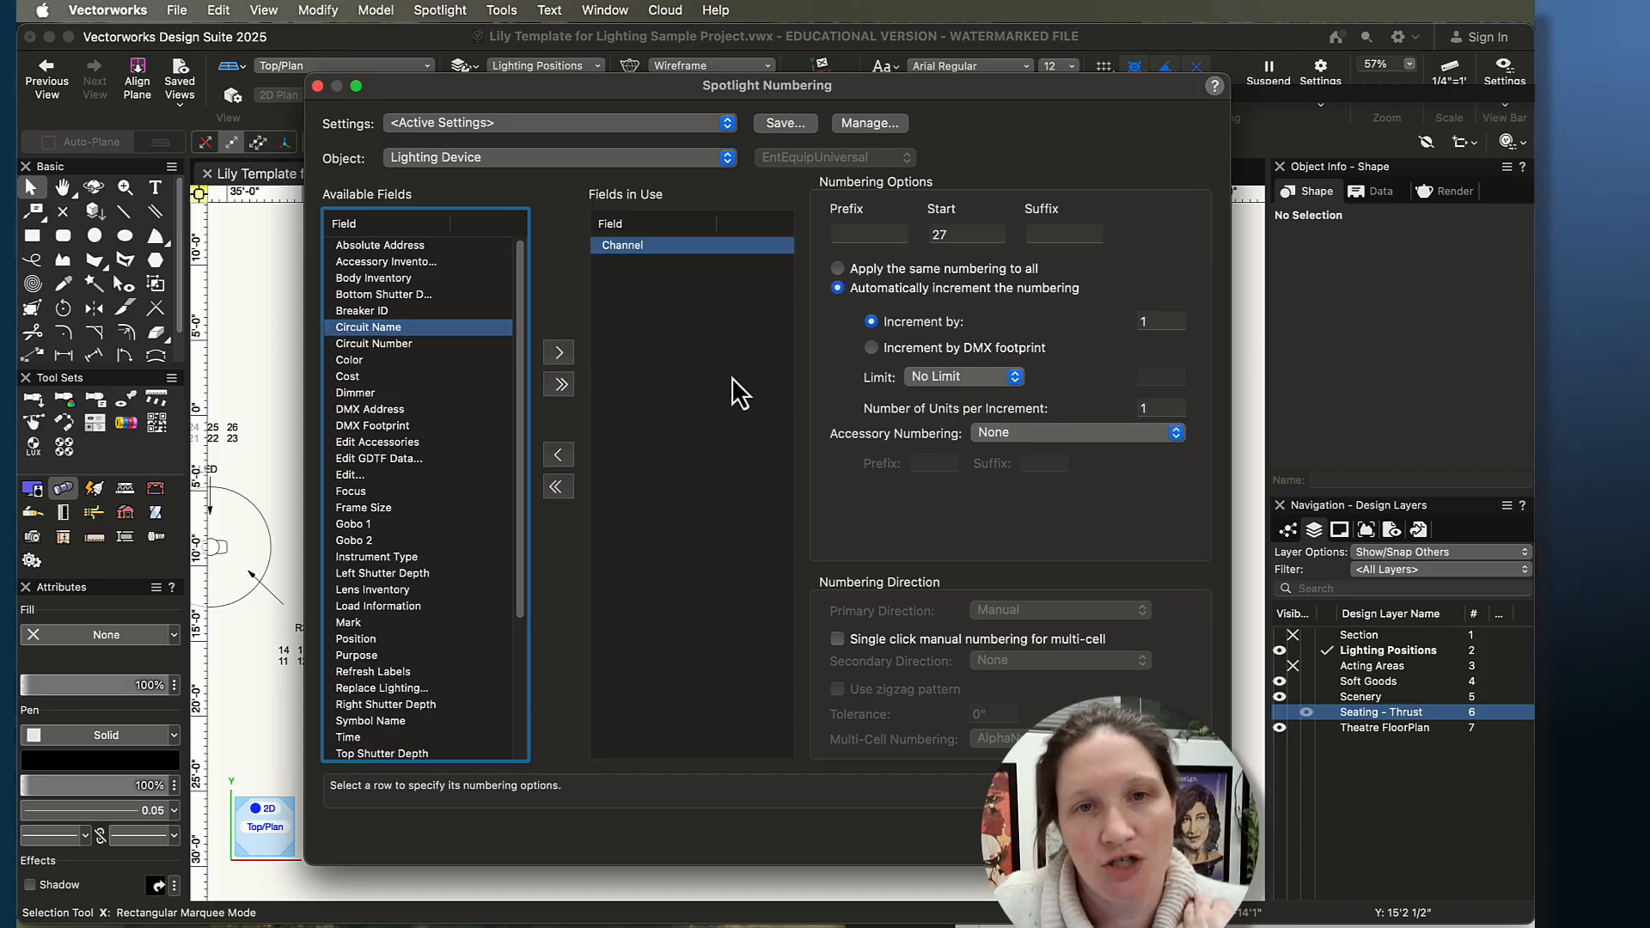
pyautogui.click(959, 235)
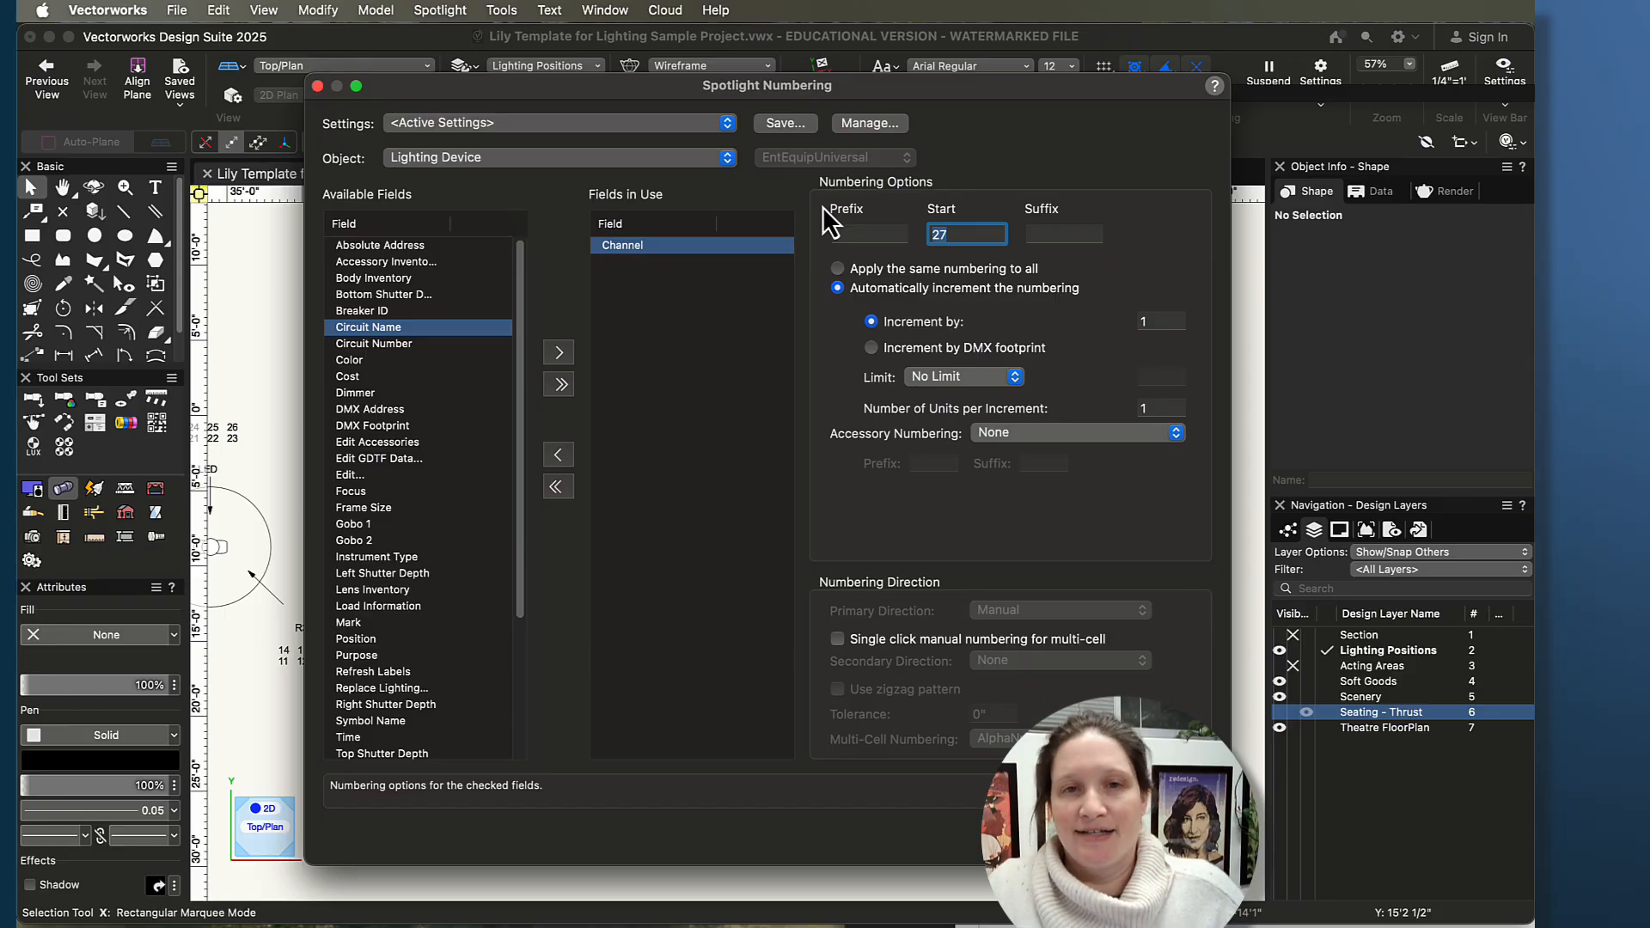
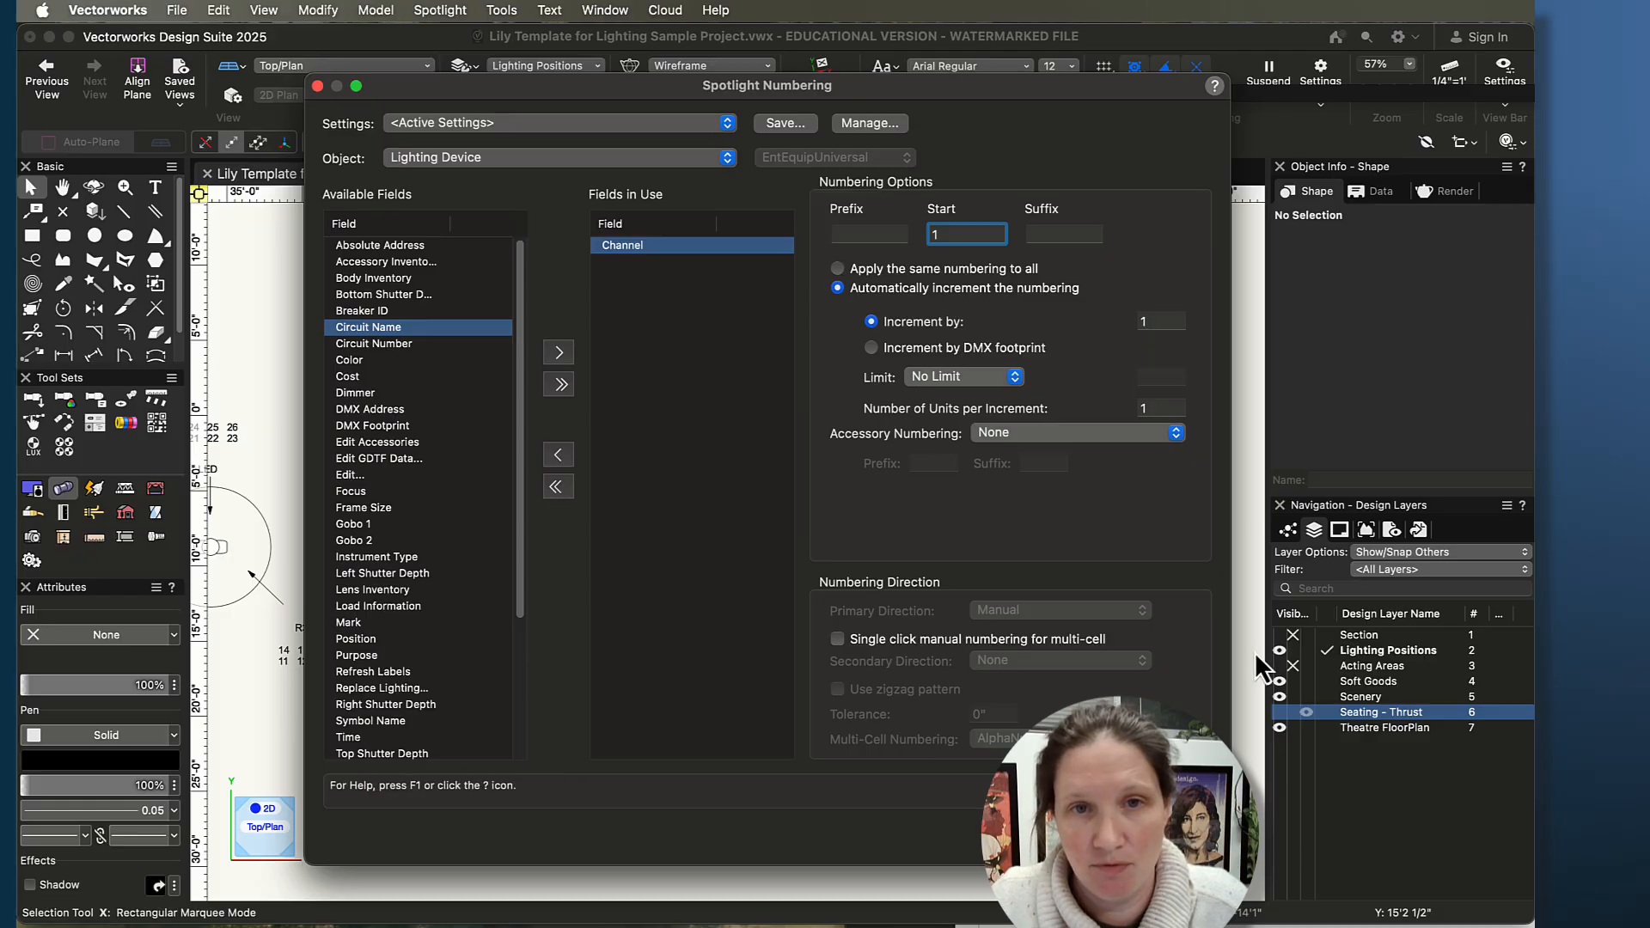
pyautogui.press('Return')
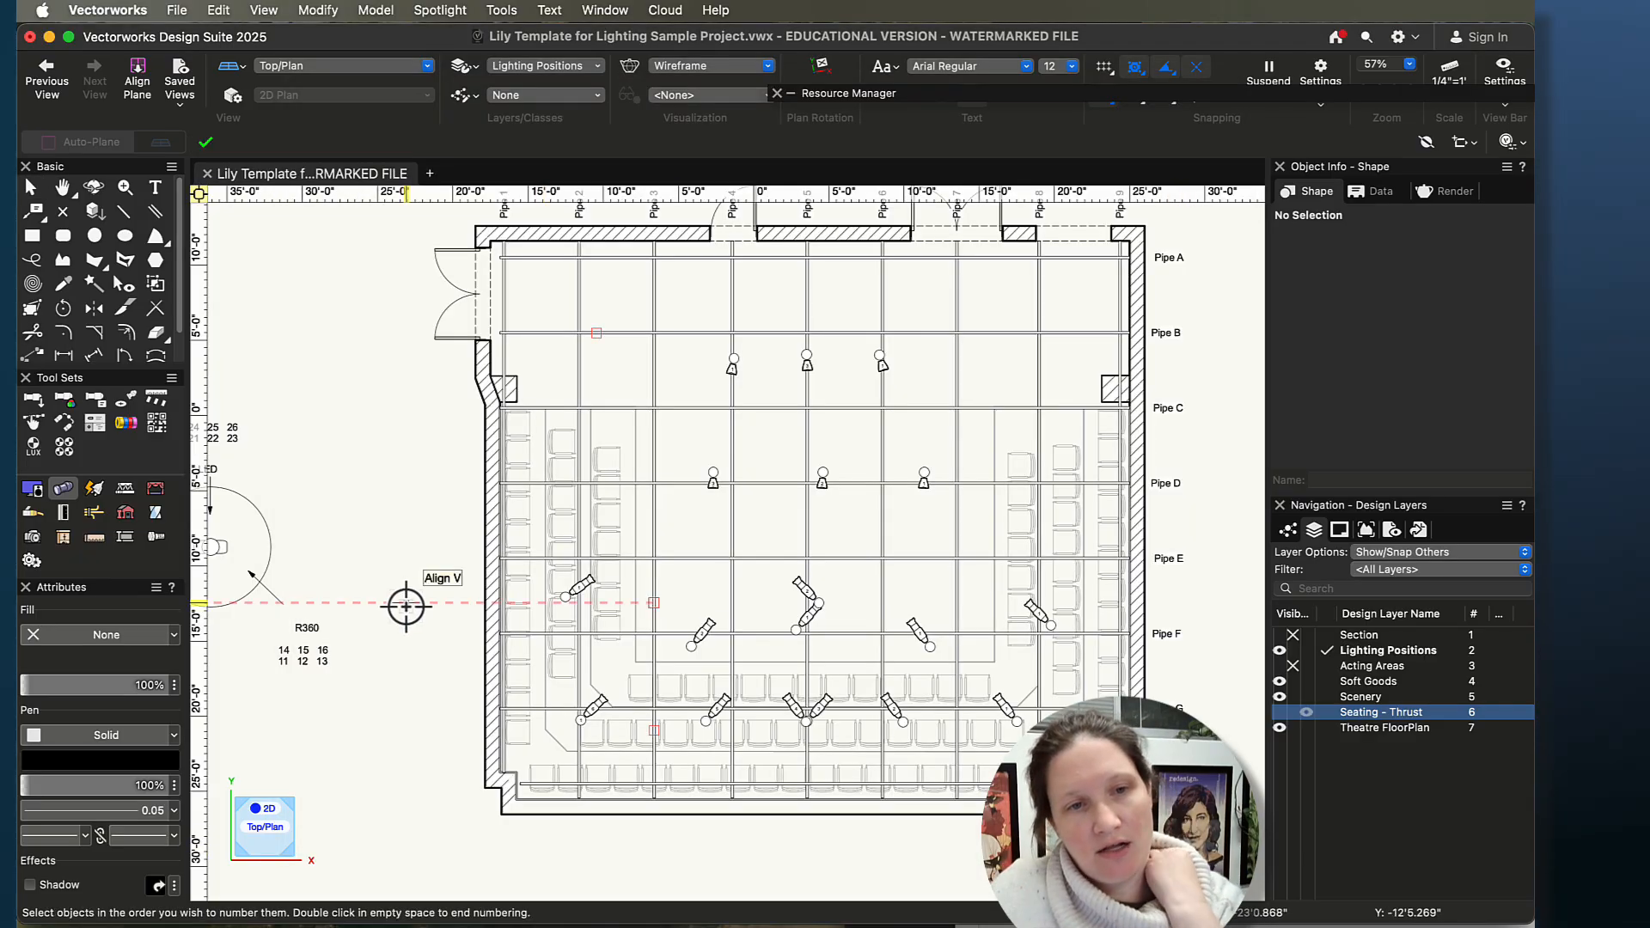
# - Assign channels 1, 2 and 3 from left to right to the three R08 diagonals along Pipe G, following the channel key
pyautogui.click(591, 707)
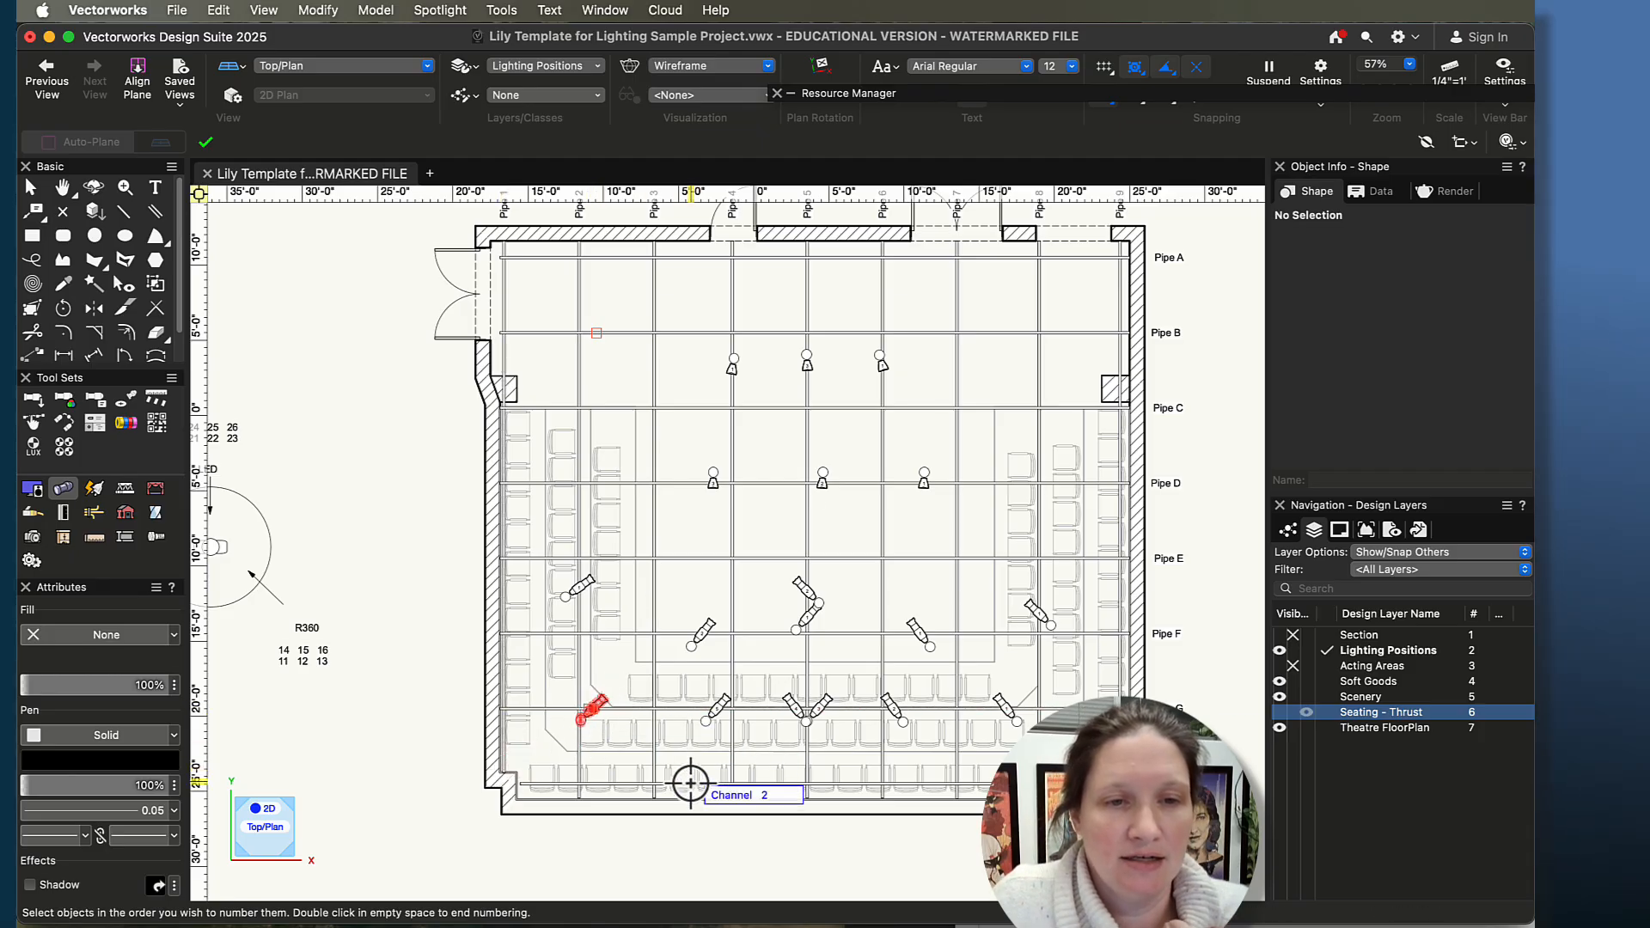
pyautogui.scroll(1, 737, 732)
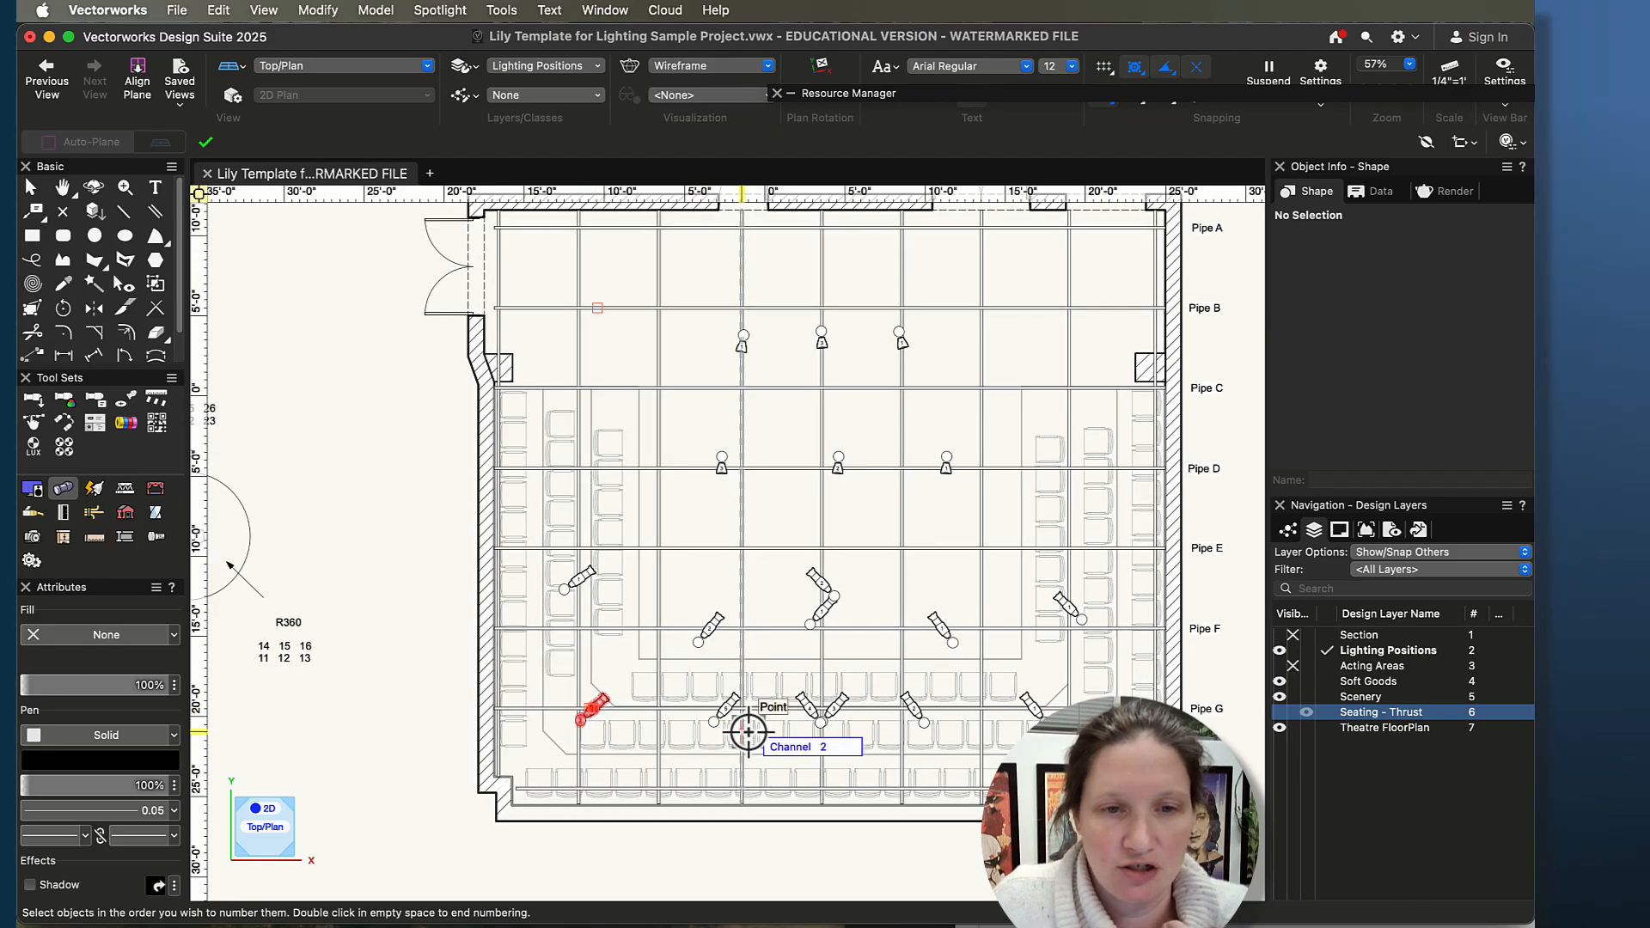
pyautogui.scroll(2, 741, 738)
pyautogui.click(726, 706)
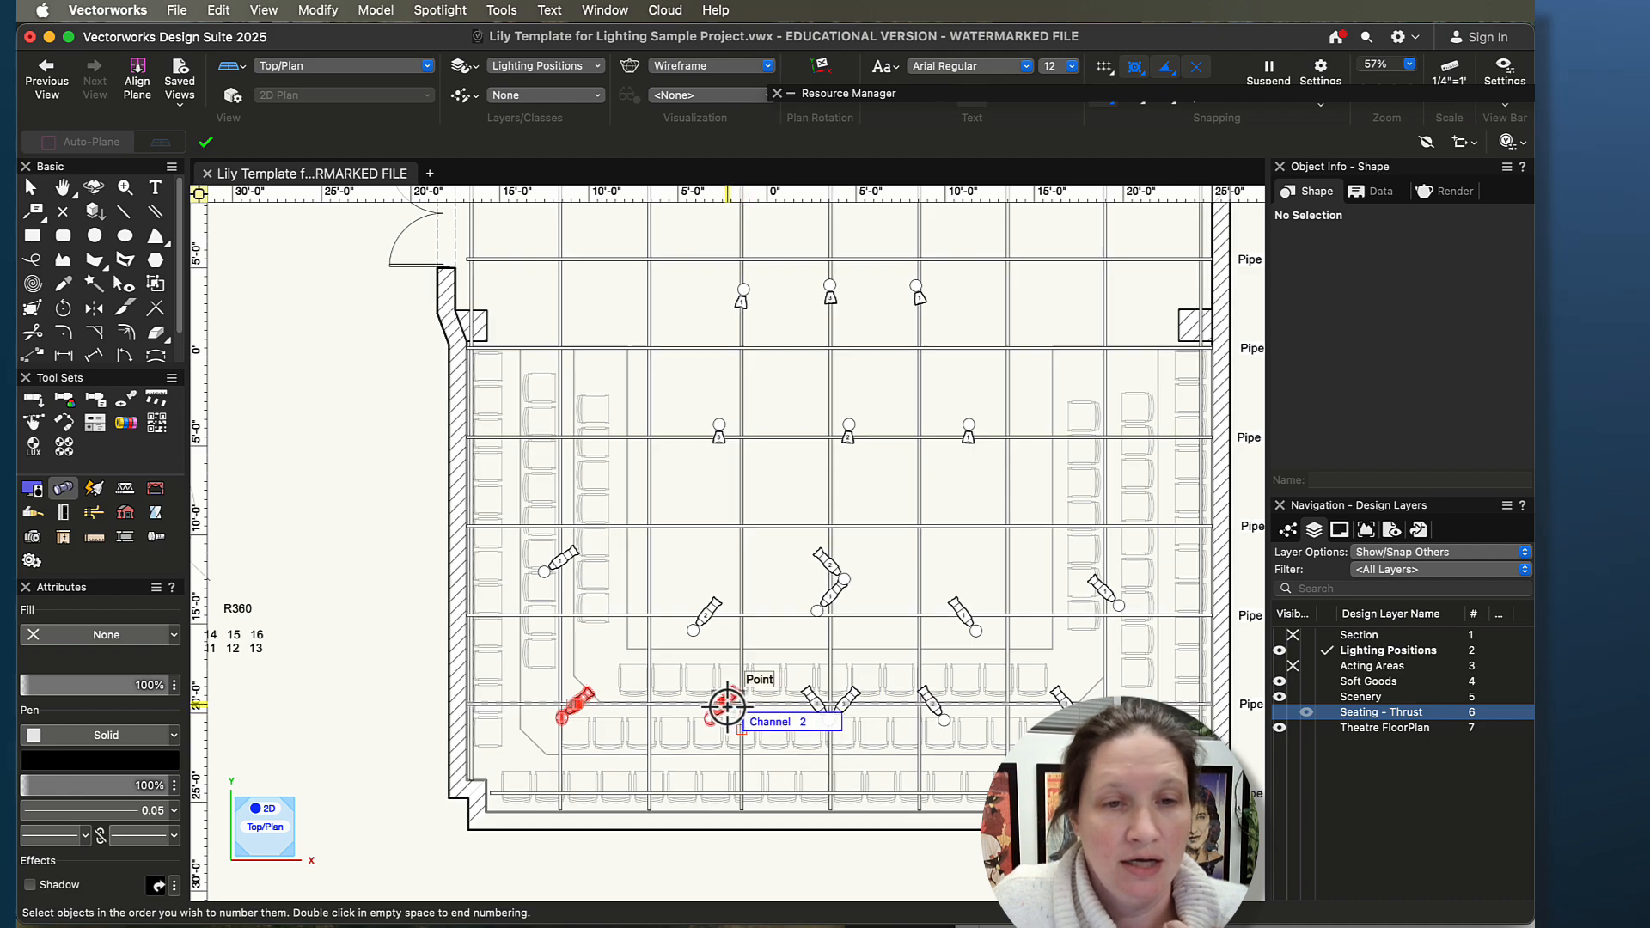
pyautogui.scroll(-3, 550, 749)
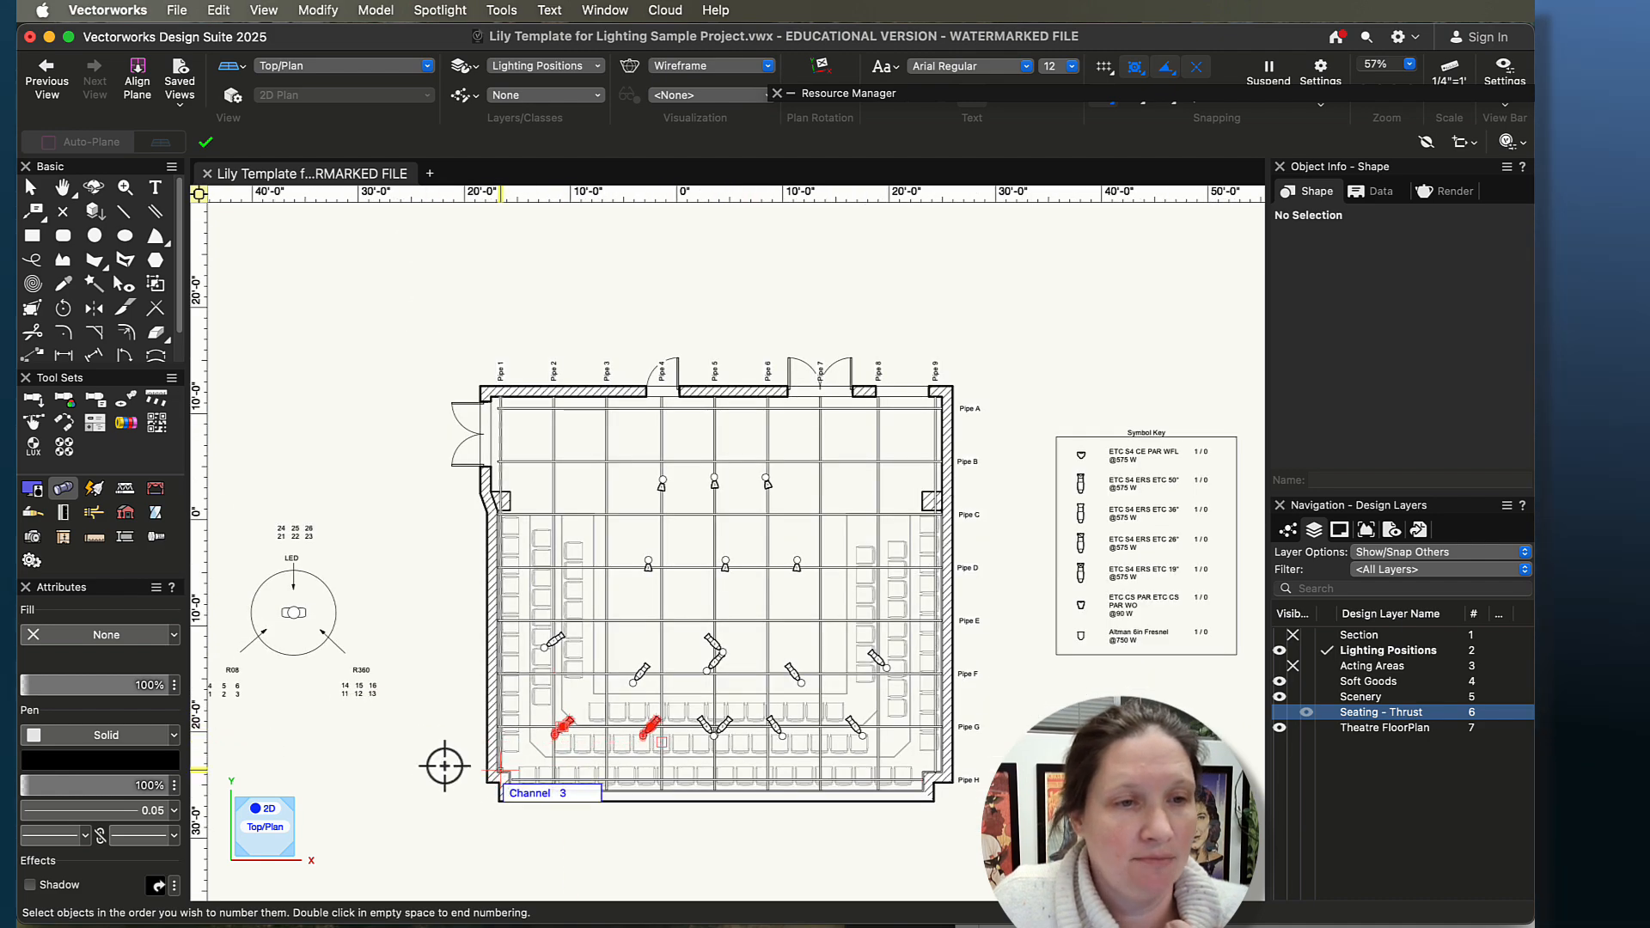
pyautogui.moveTo(352, 744); pyautogui.dragTo(498, 744, button='middle')
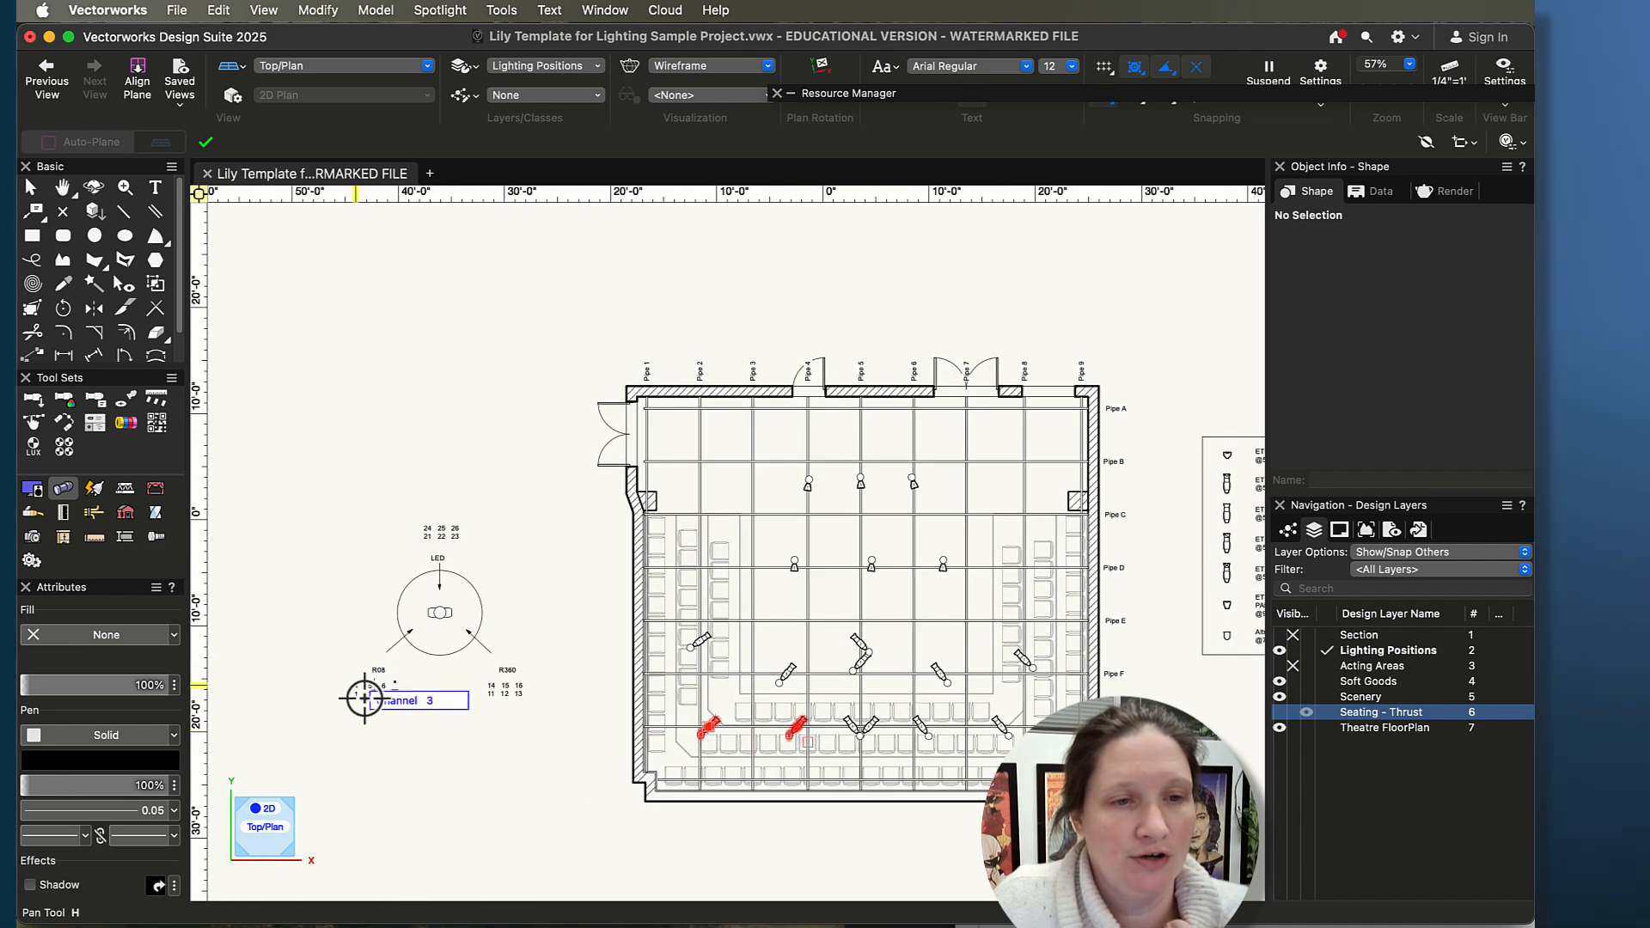
pyautogui.click(875, 724)
# - Assign channels 4 to 6 from left to right to the three R08 diagonals around Pipe F, end numbering and check the labels
pyautogui.click(700, 643)
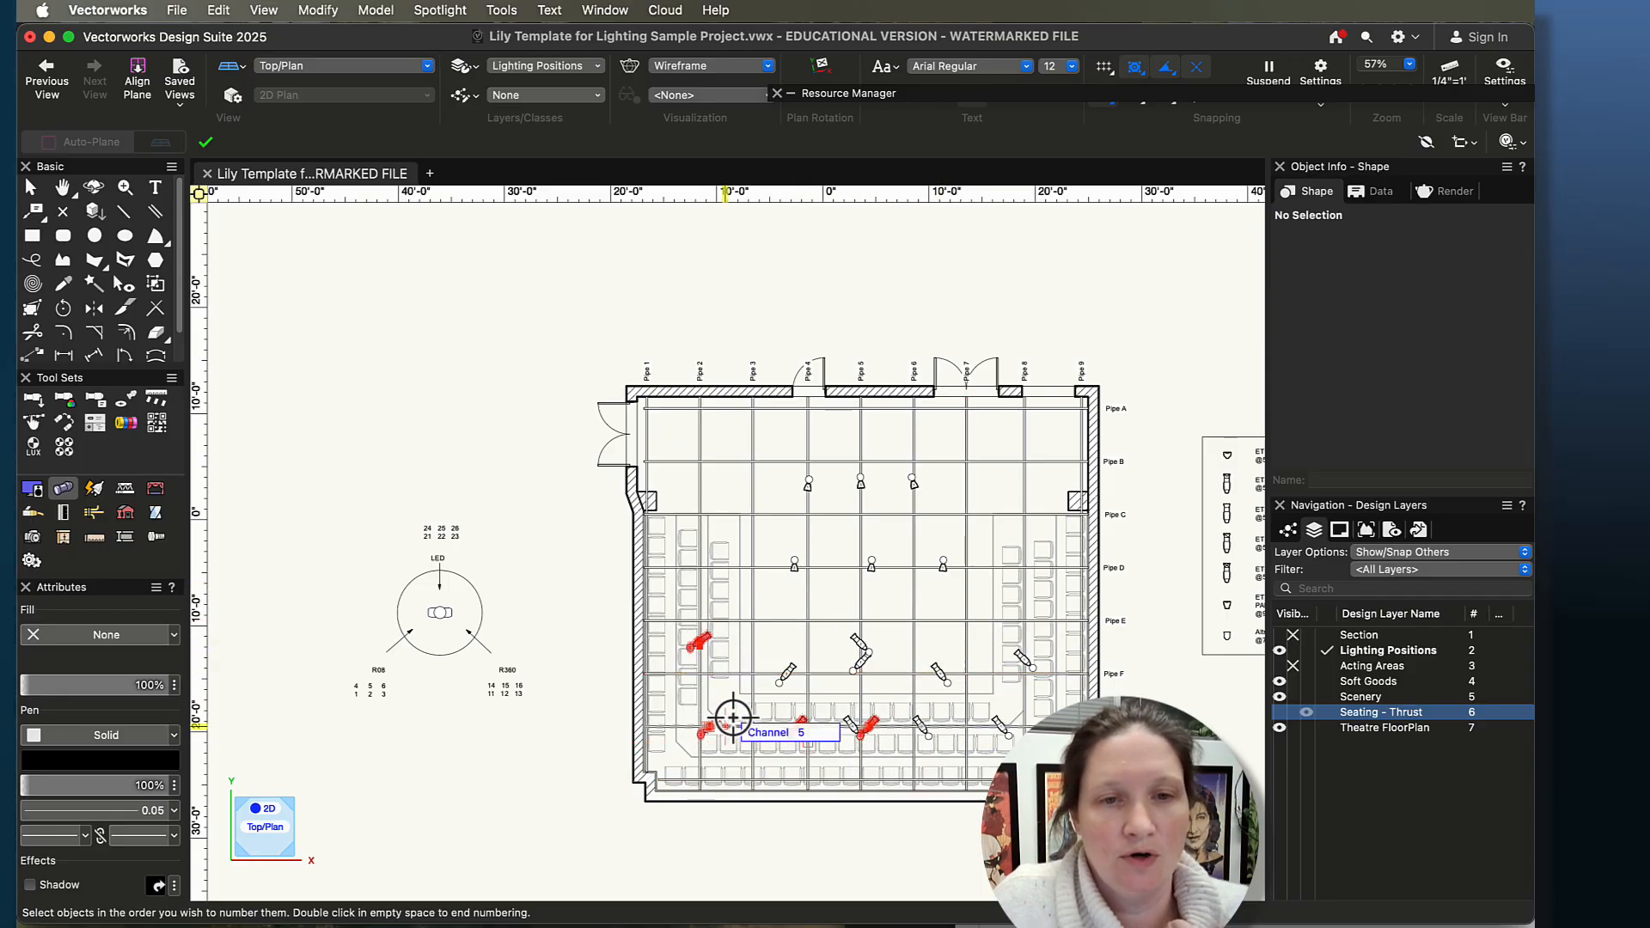
pyautogui.click(786, 674)
pyautogui.click(860, 661)
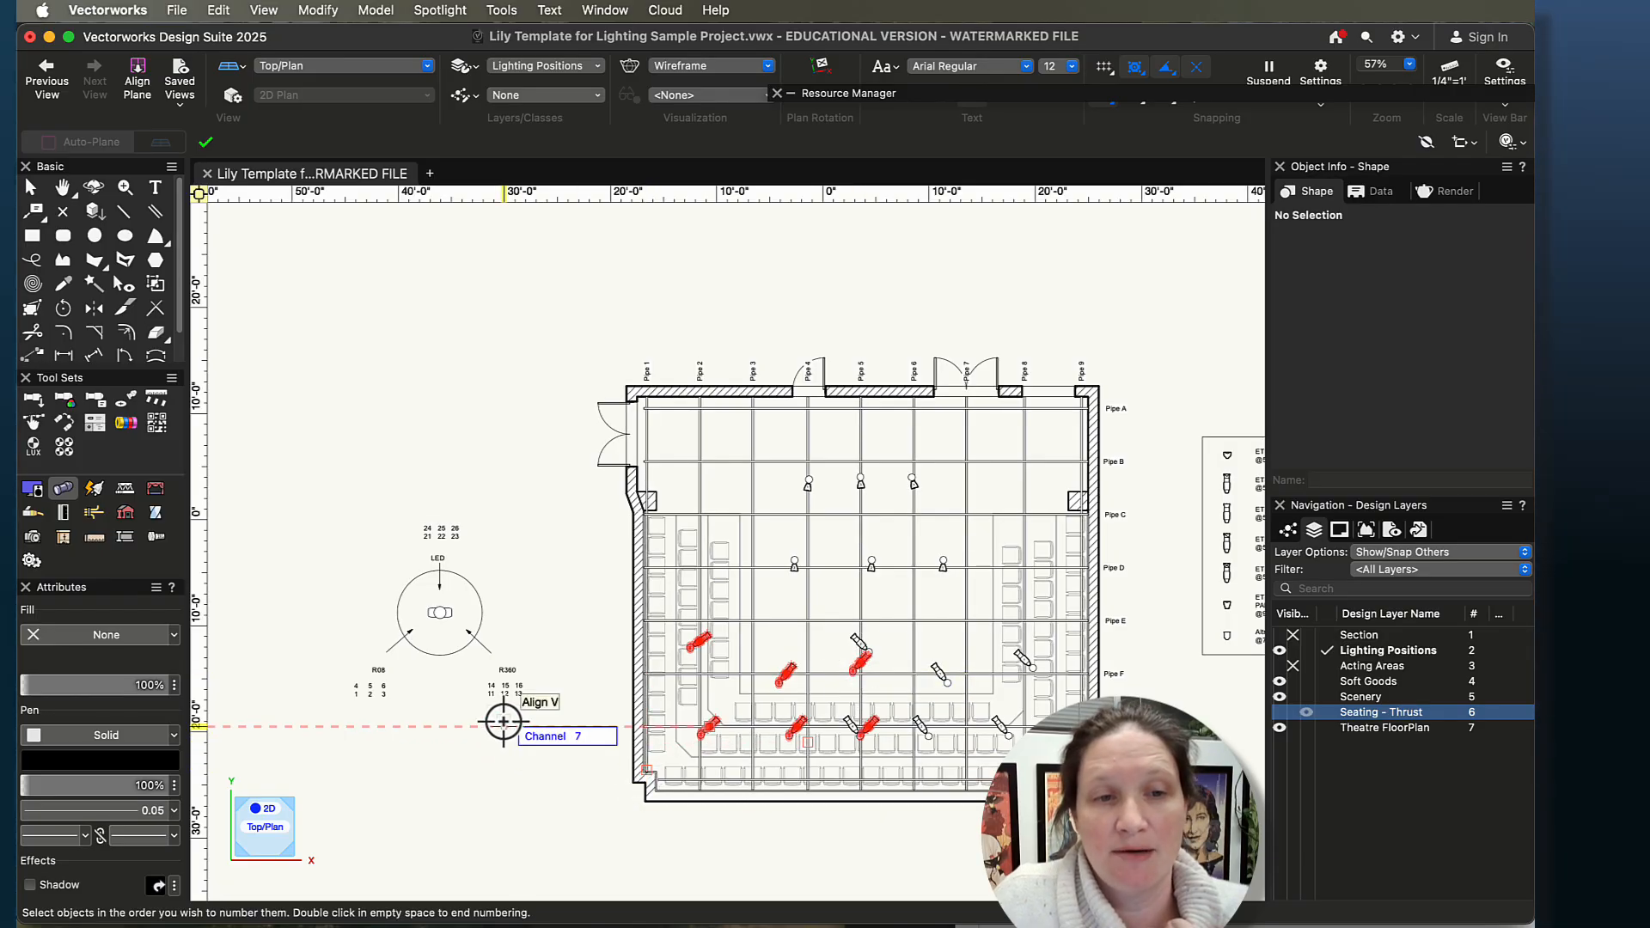
pyautogui.doubleClick(578, 571)
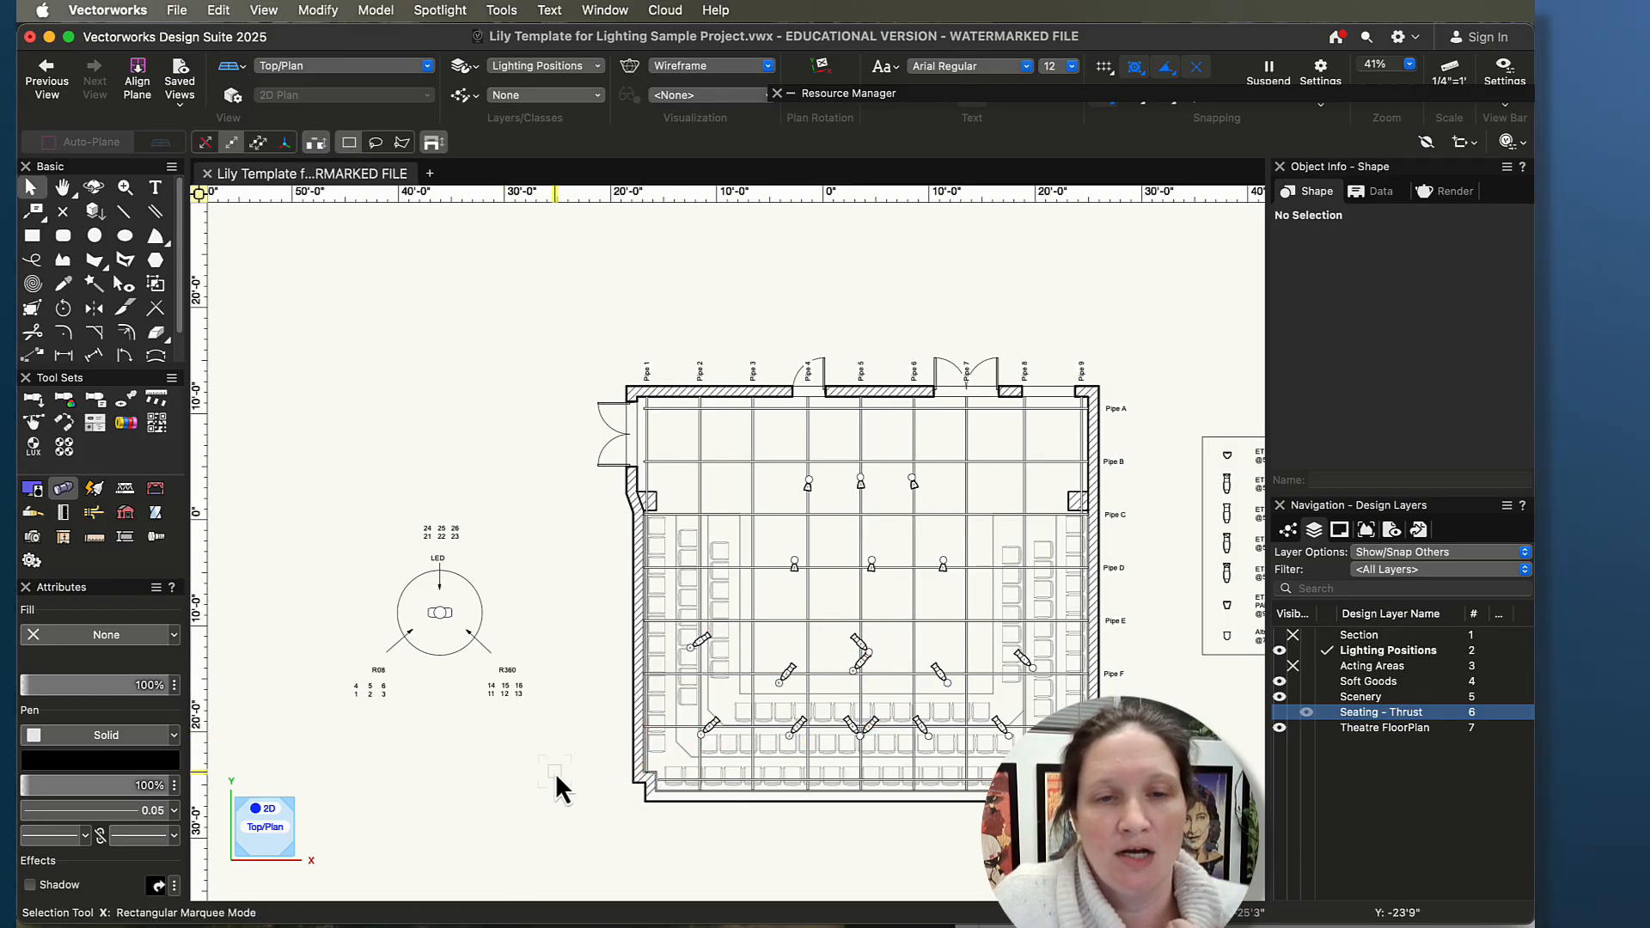
pyautogui.scroll(5, 878, 677)
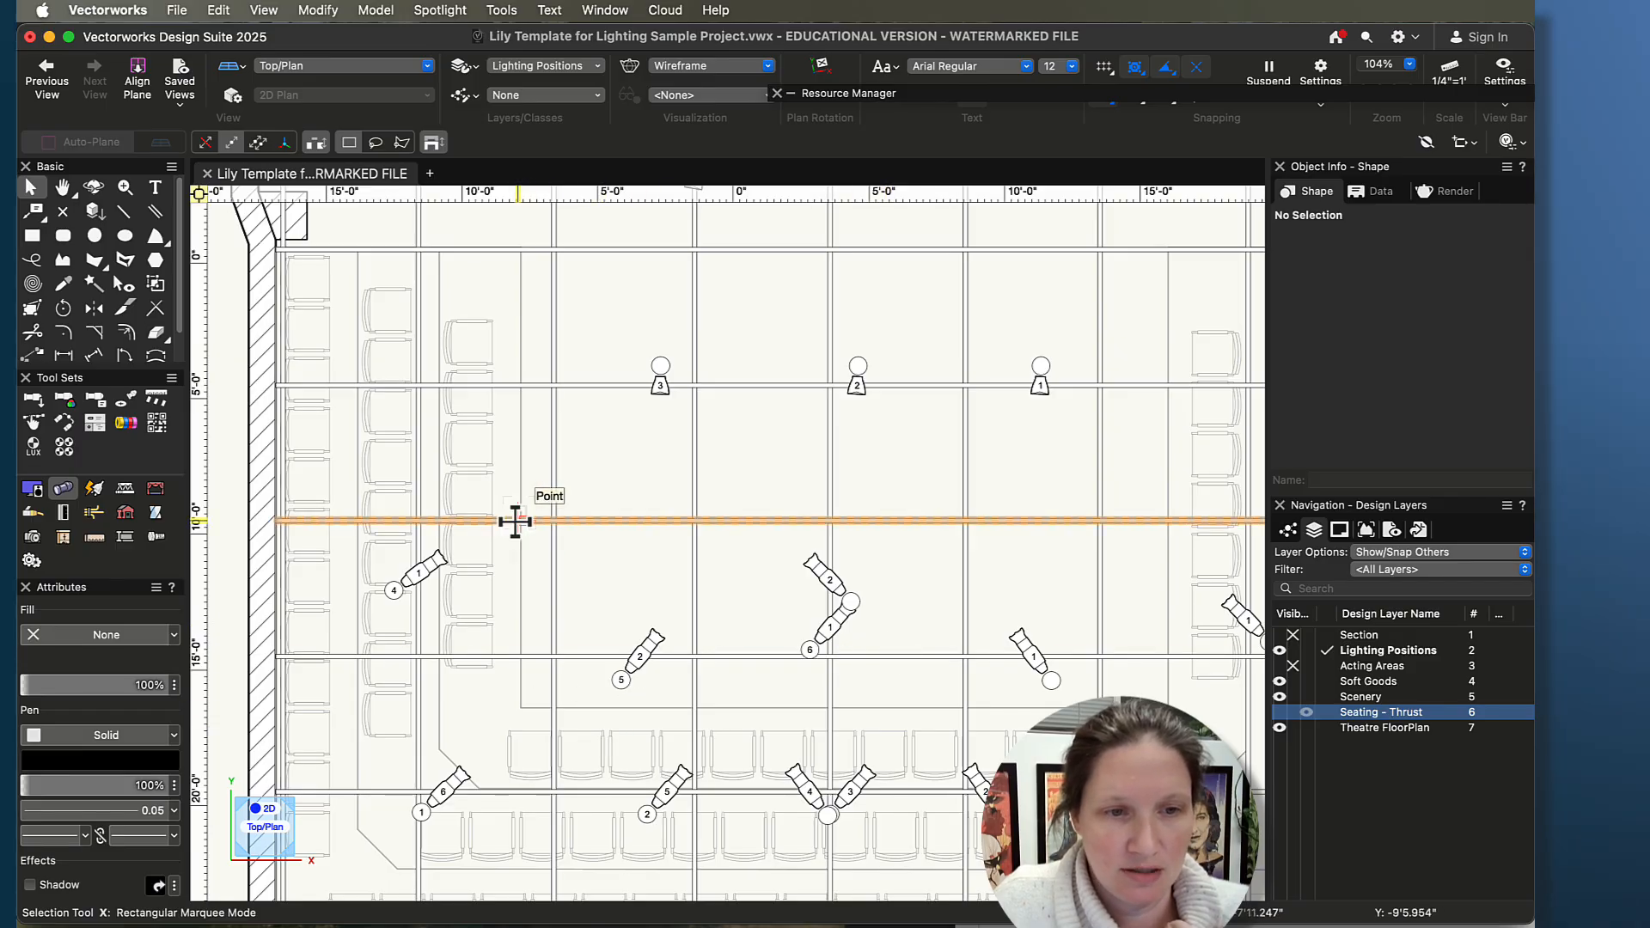
# - Restart Spotlight Numbering at channel 11 and assign 11, 12 and 13 from left to right to the R360 diagonals along Pipe G
pyautogui.scroll(-5, 581, 531)
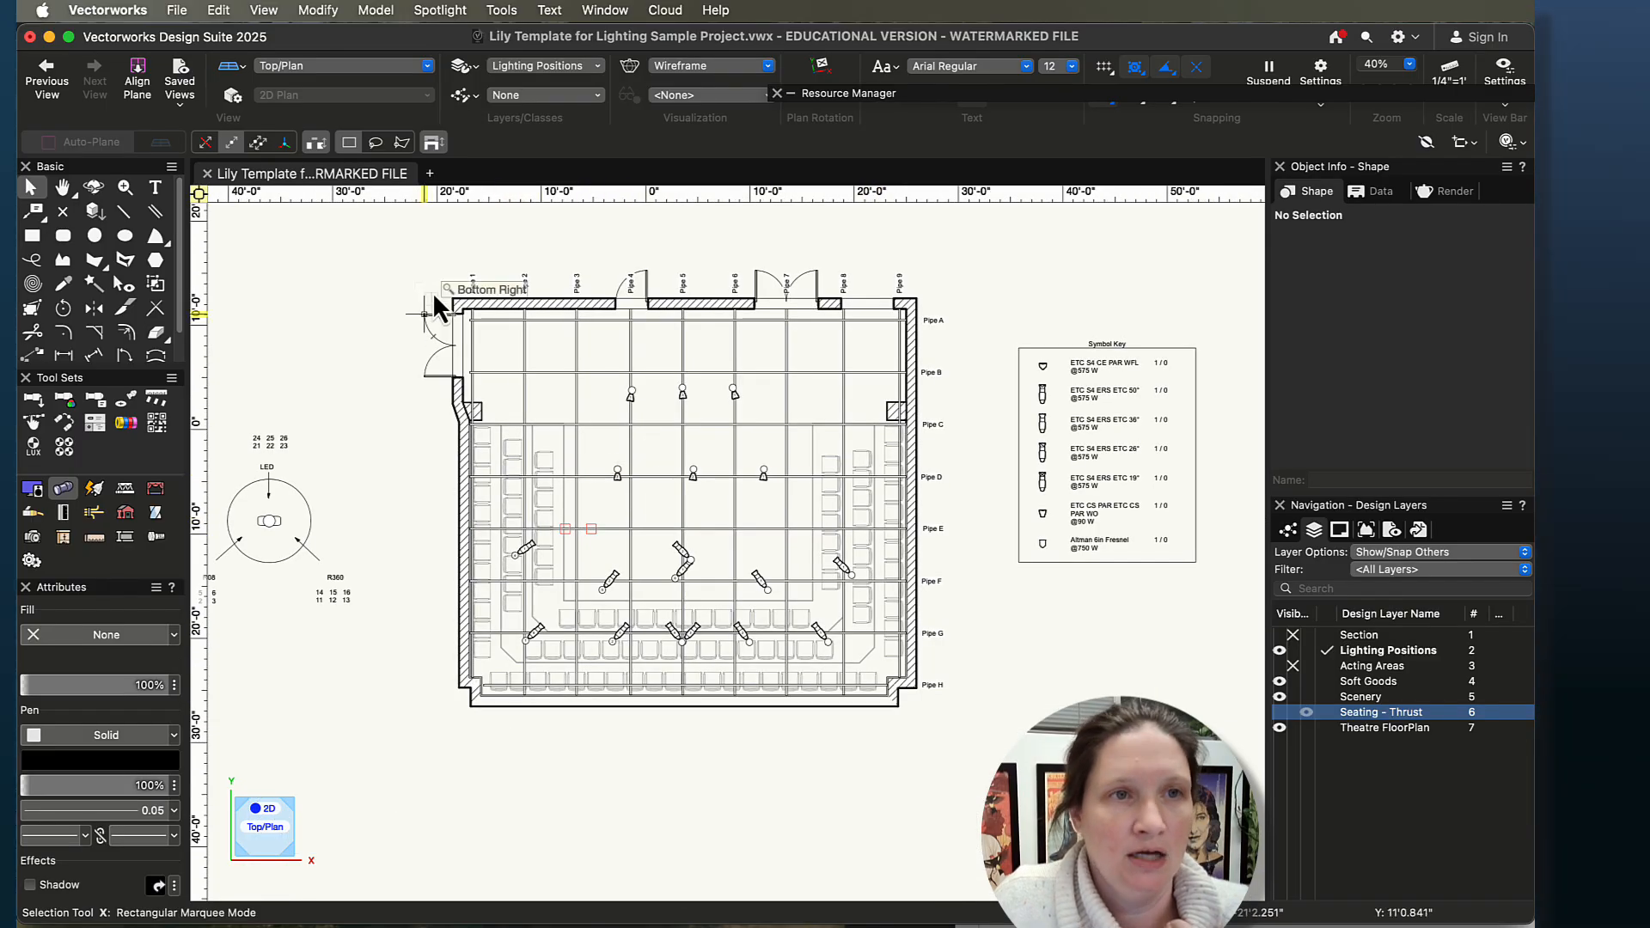
pyautogui.click(440, 10)
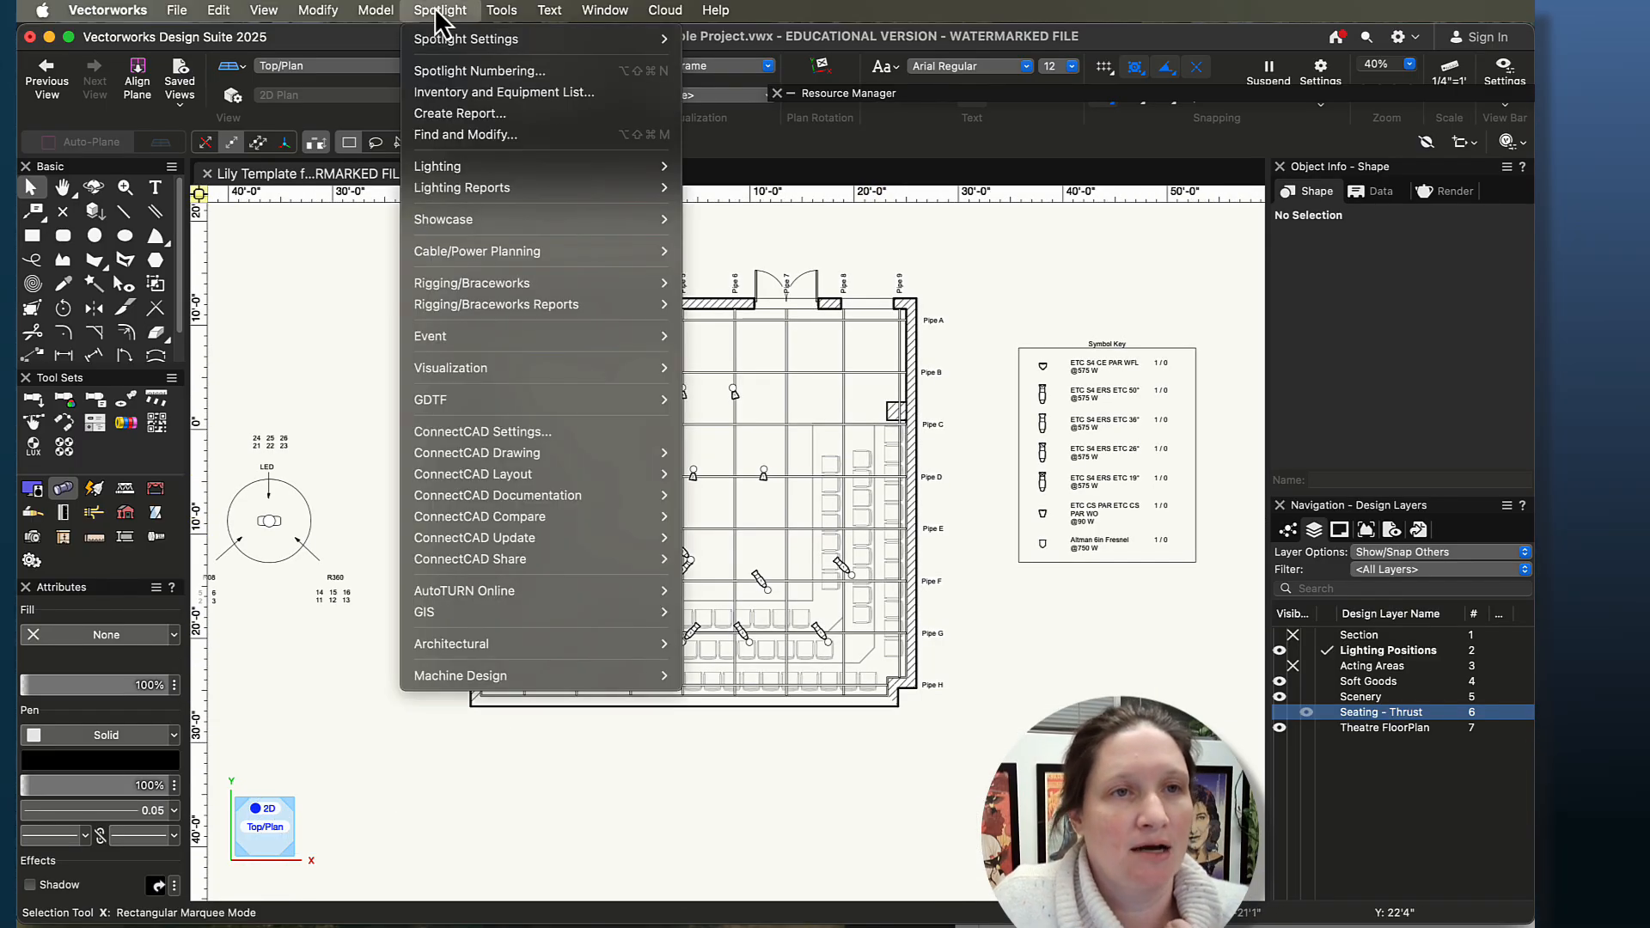
pyautogui.click(457, 73)
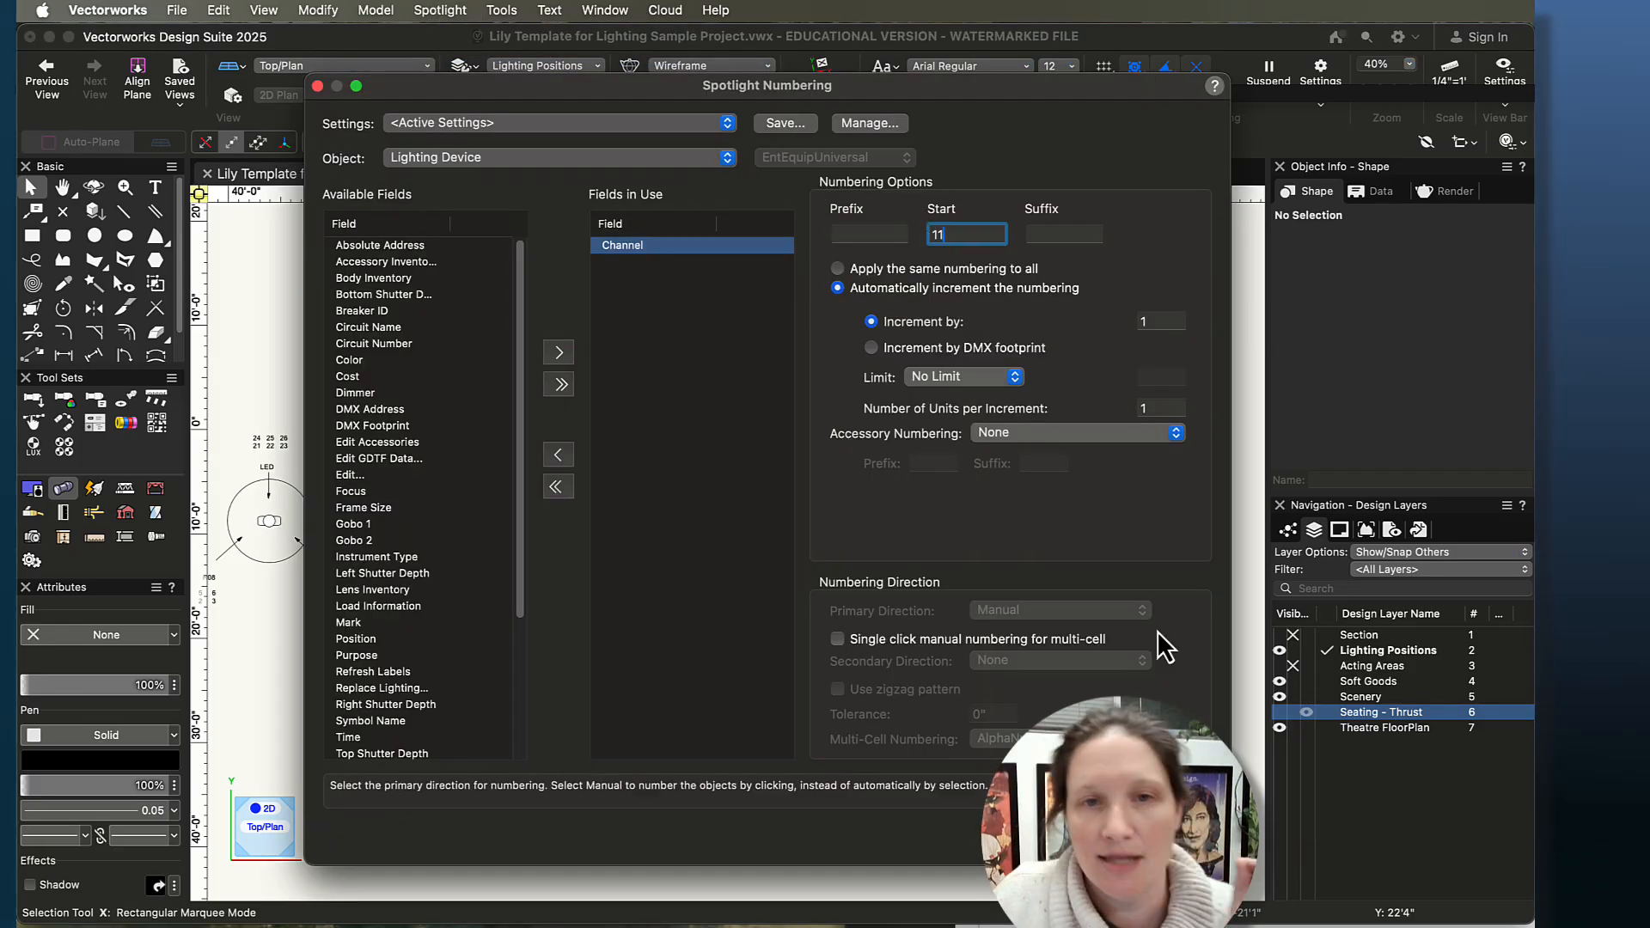
pyautogui.press('Return')
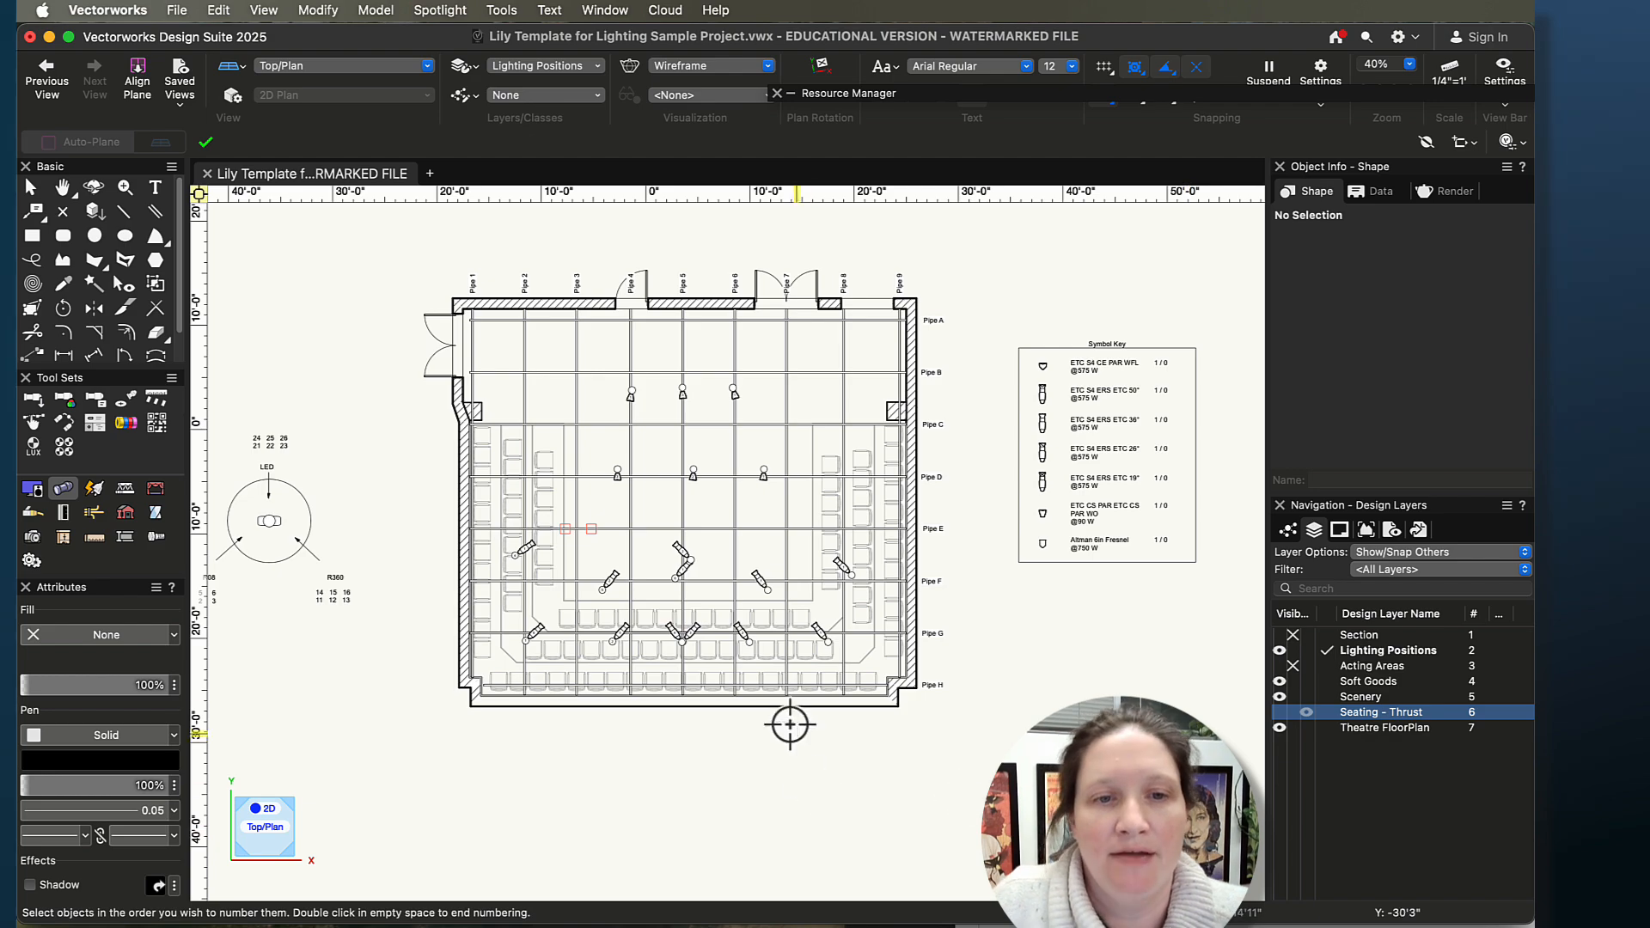
pyautogui.scroll(5, 737, 696)
pyautogui.scroll(3, 663, 607)
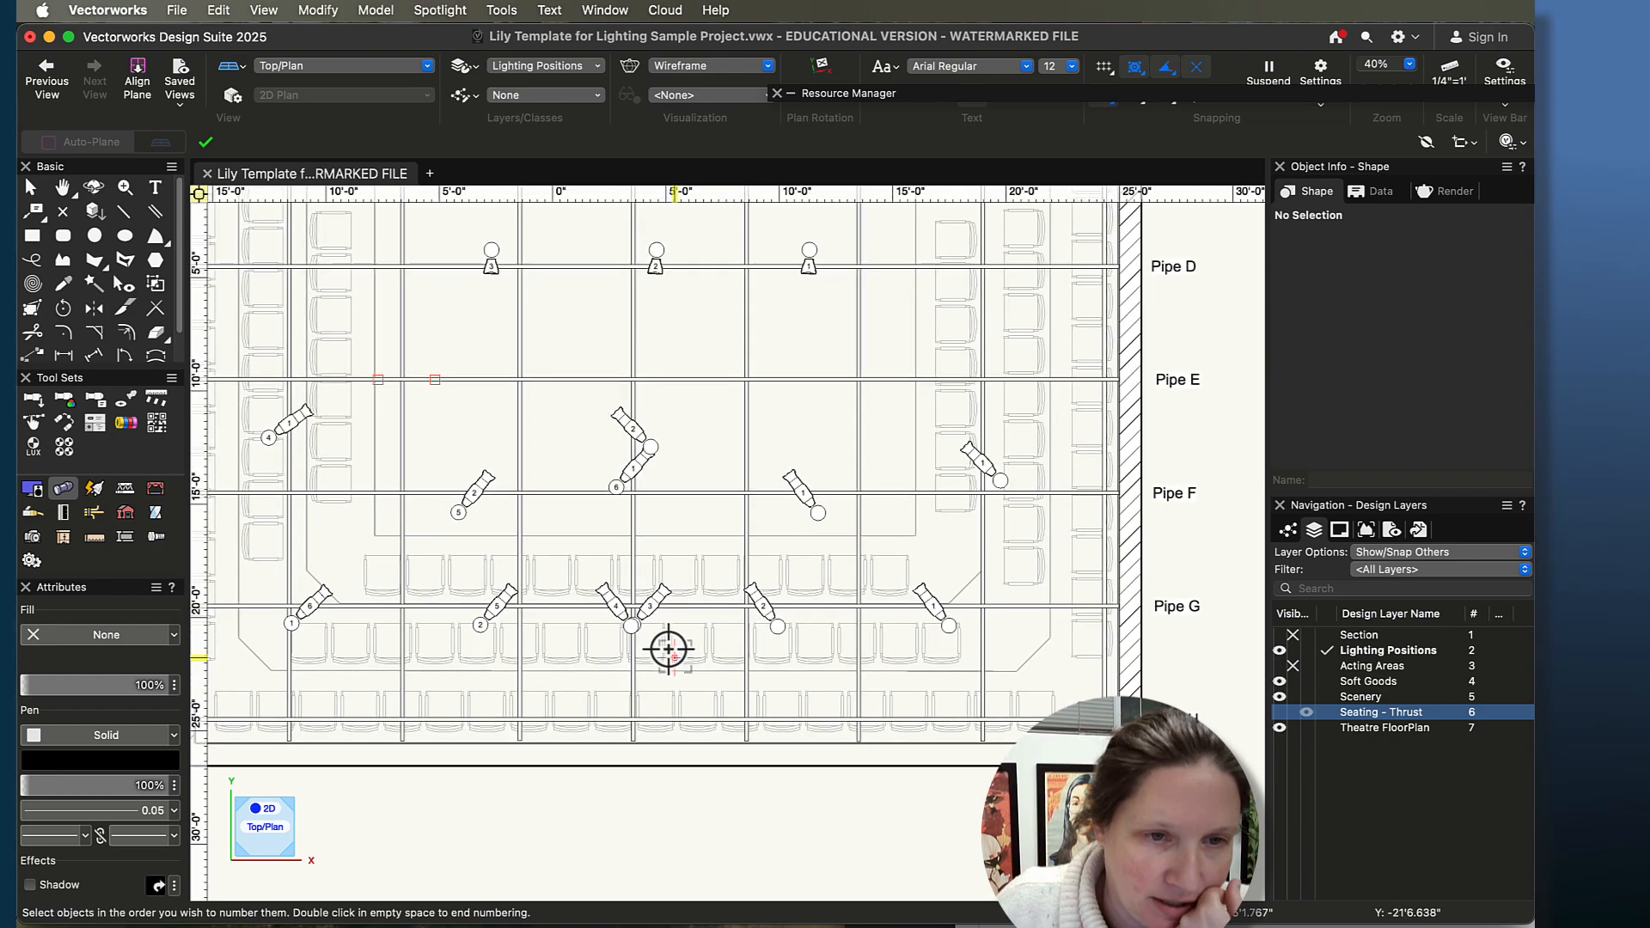
pyautogui.click(603, 589)
pyautogui.click(774, 595)
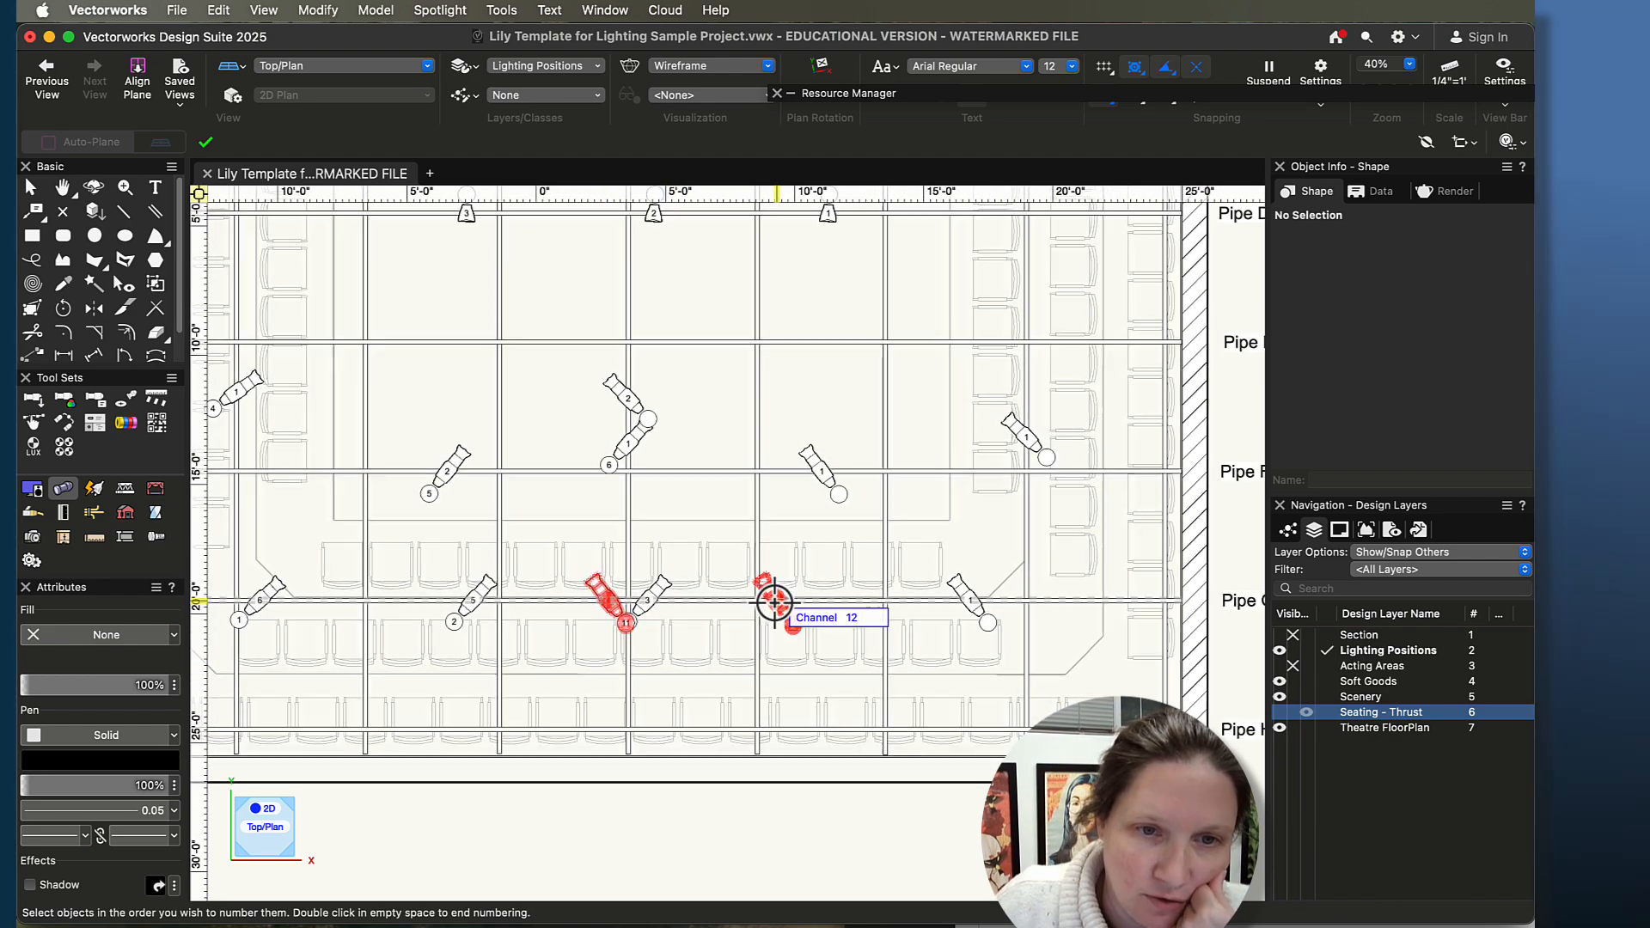
pyautogui.click(971, 600)
# - Assign channels 14 to 16 from left to right to the three R360 diagonals around Pipe F, and end numbering
pyautogui.click(630, 391)
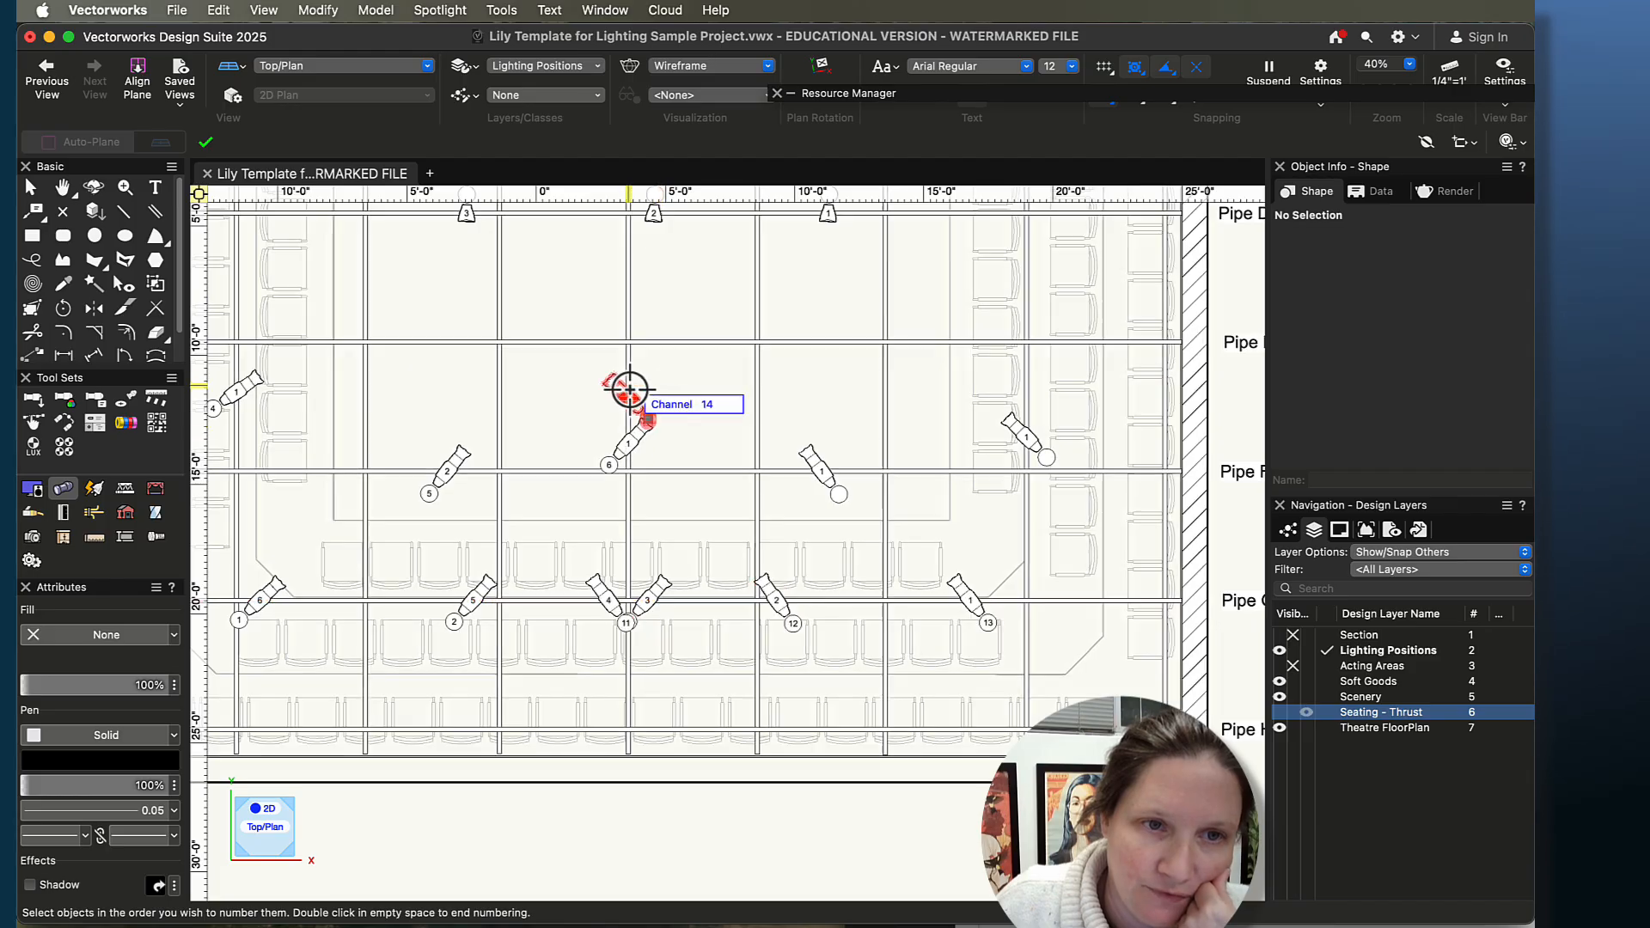
pyautogui.click(879, 468)
pyautogui.doubleClick(1023, 434)
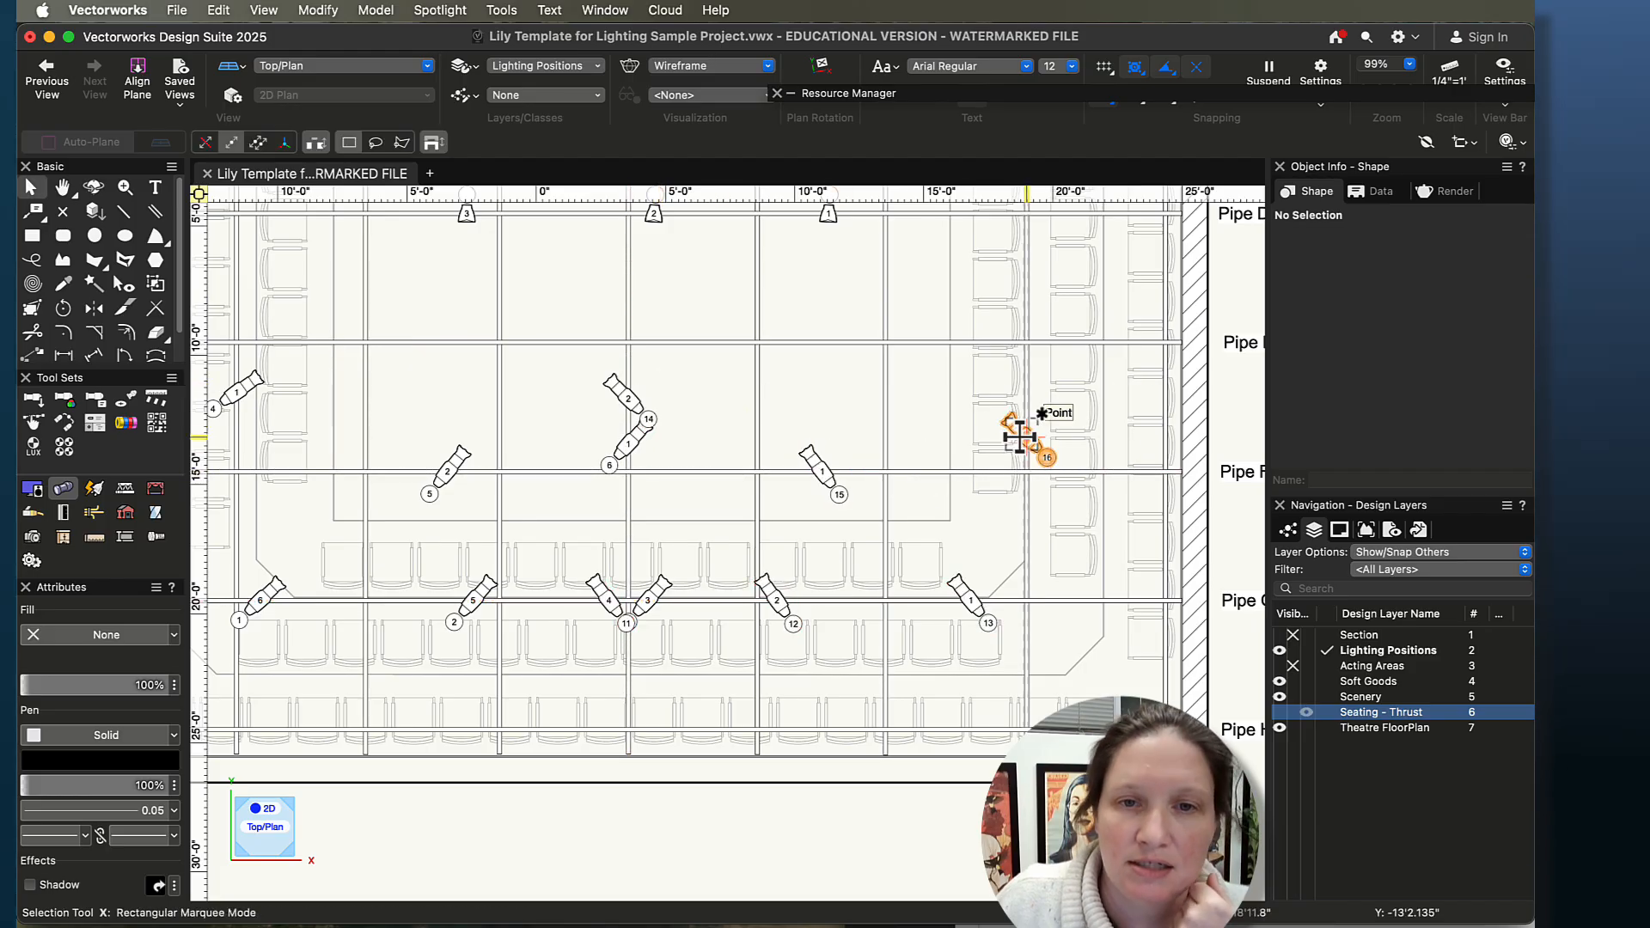
# - Restart Spotlight Numbering at channel 21 and assign 21, 22 and 23 from left to right to the backlights along Pipe D
pyautogui.scroll(-3, 792, 421)
pyautogui.moveTo(808, 401)
pyautogui.mouseDown(button='middle')
pyautogui.moveTo(851, 453)
pyautogui.moveTo(968, 498)
pyautogui.mouseUp(button='middle')
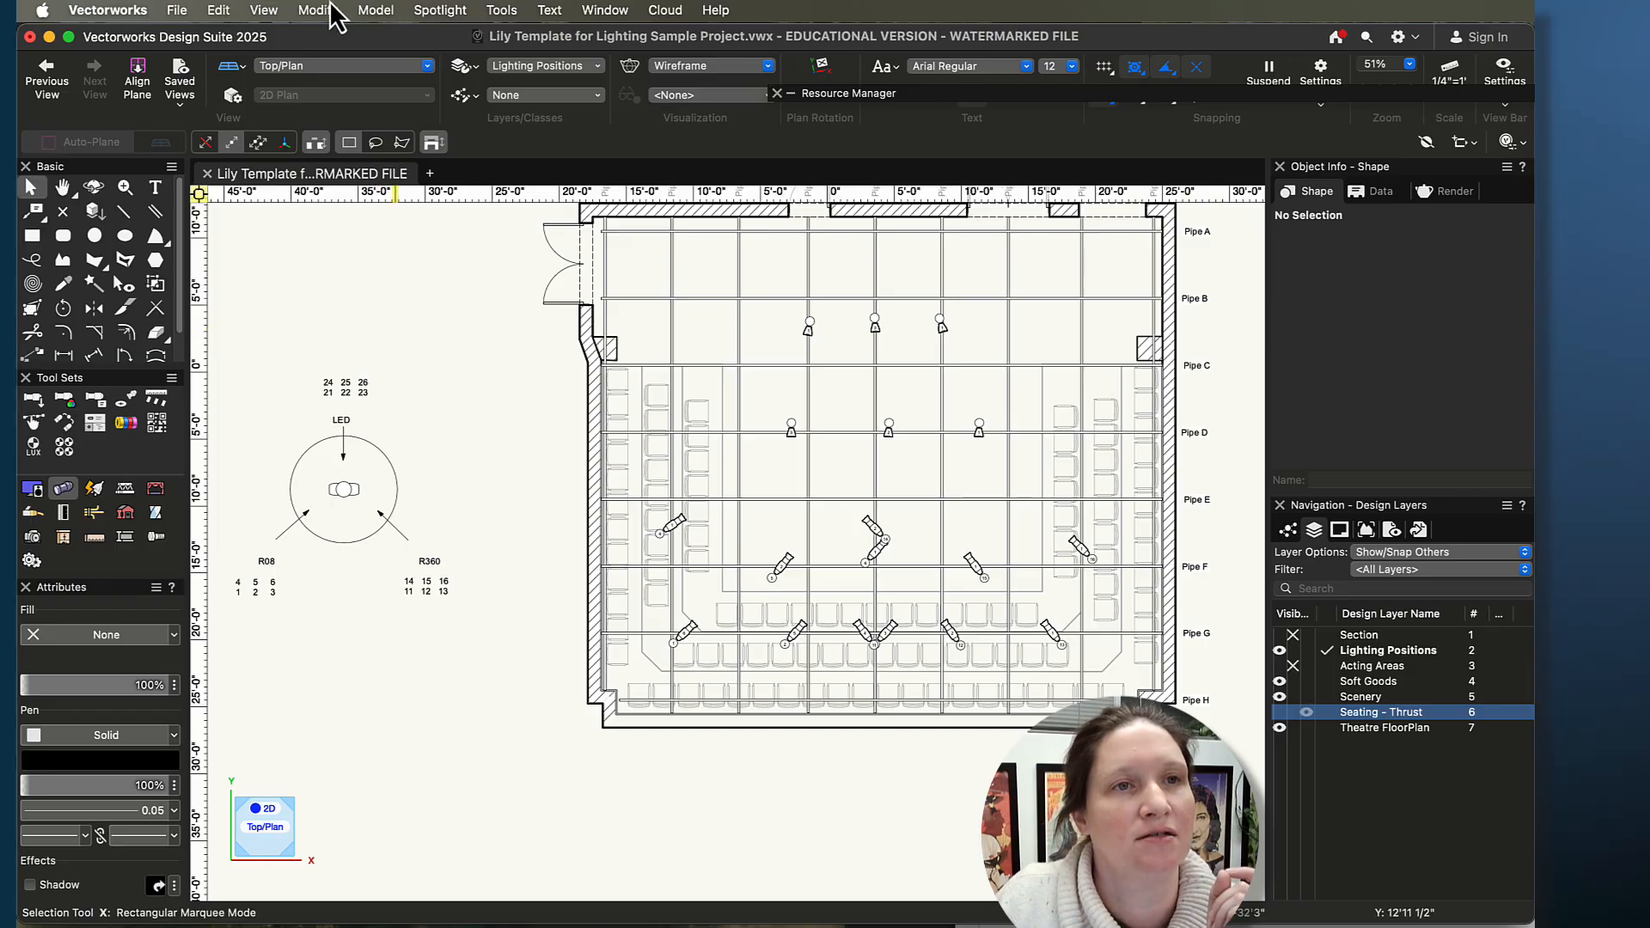
pyautogui.click(365, 10)
pyautogui.moveTo(440, 10)
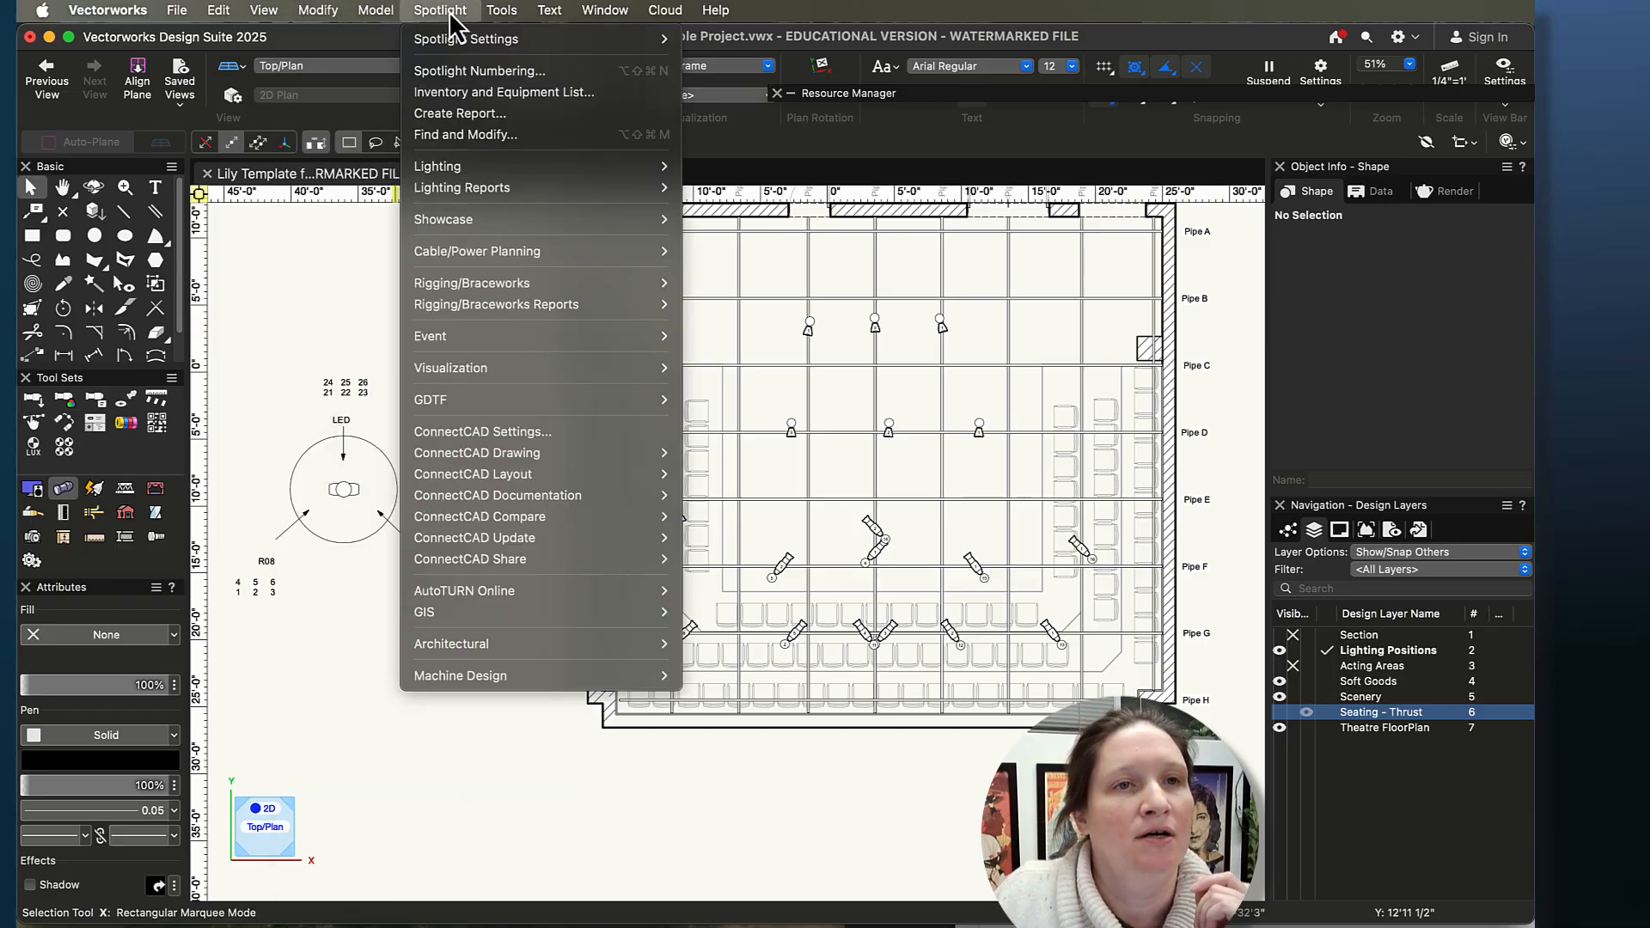
pyautogui.click(455, 71)
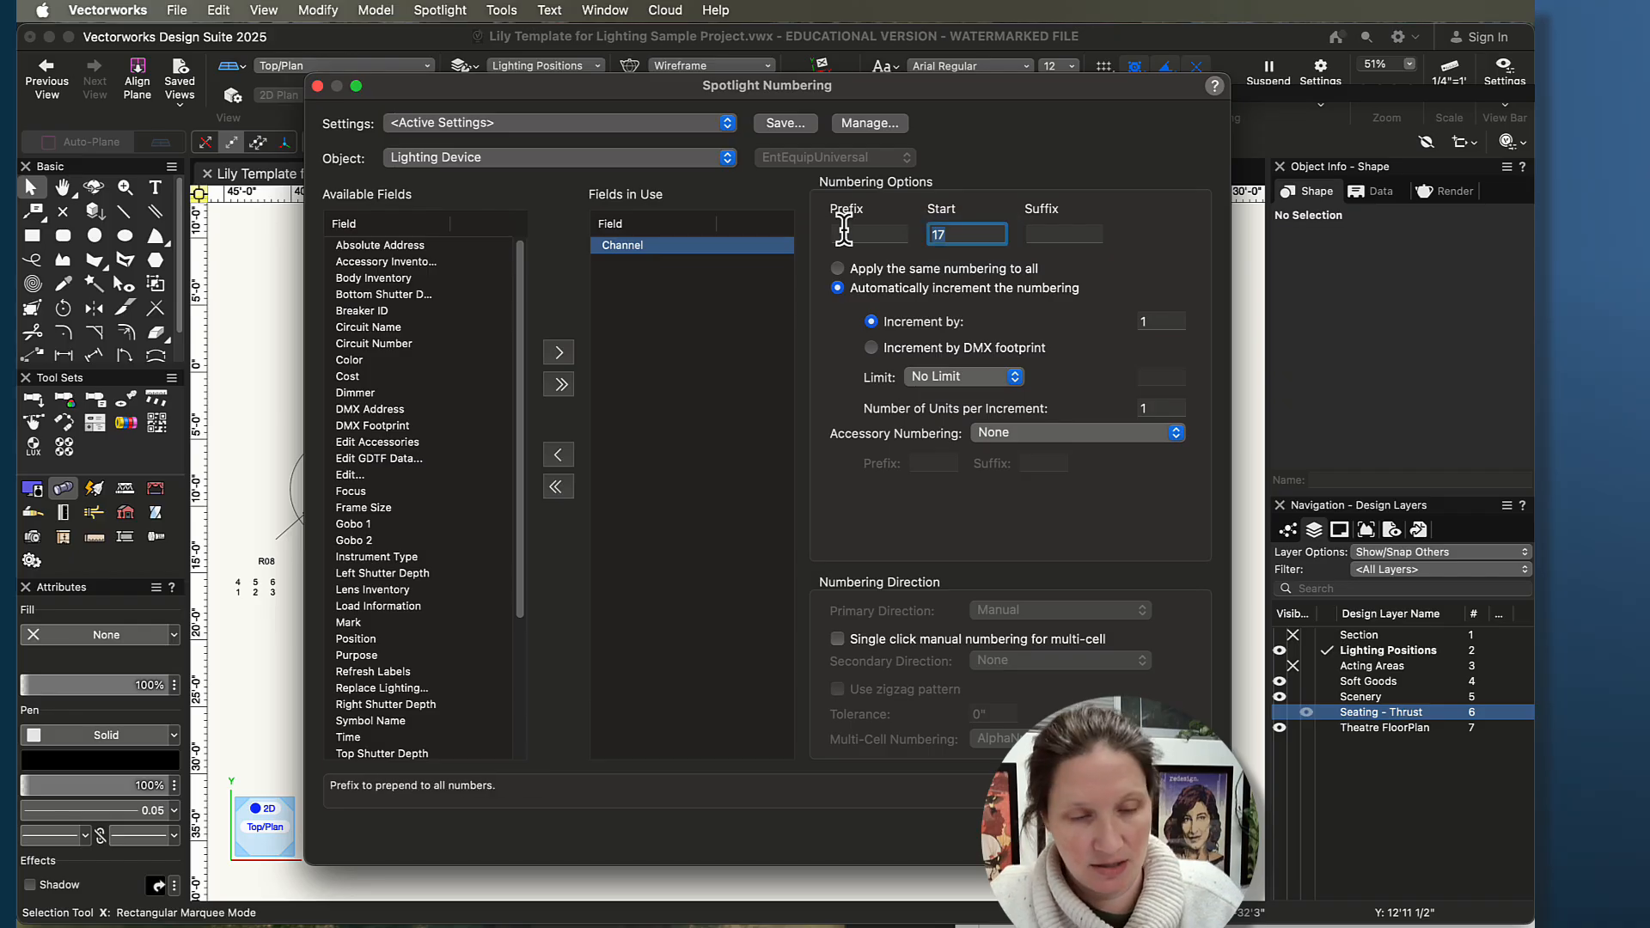
pyautogui.press('Return')
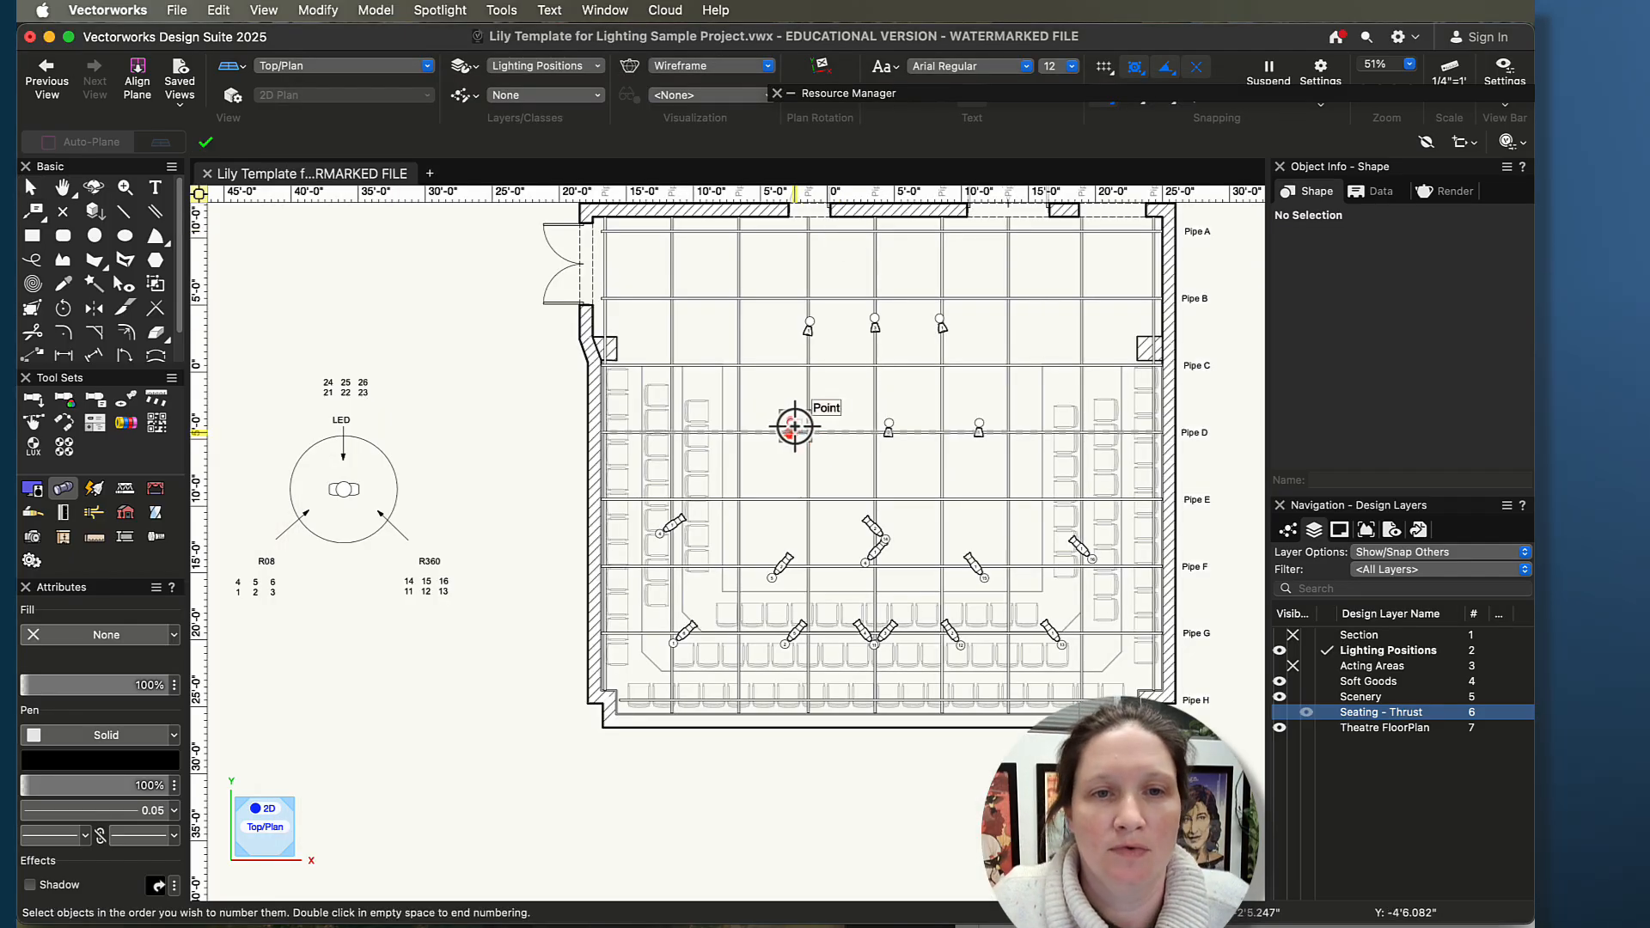
pyautogui.click(887, 427)
pyautogui.click(976, 429)
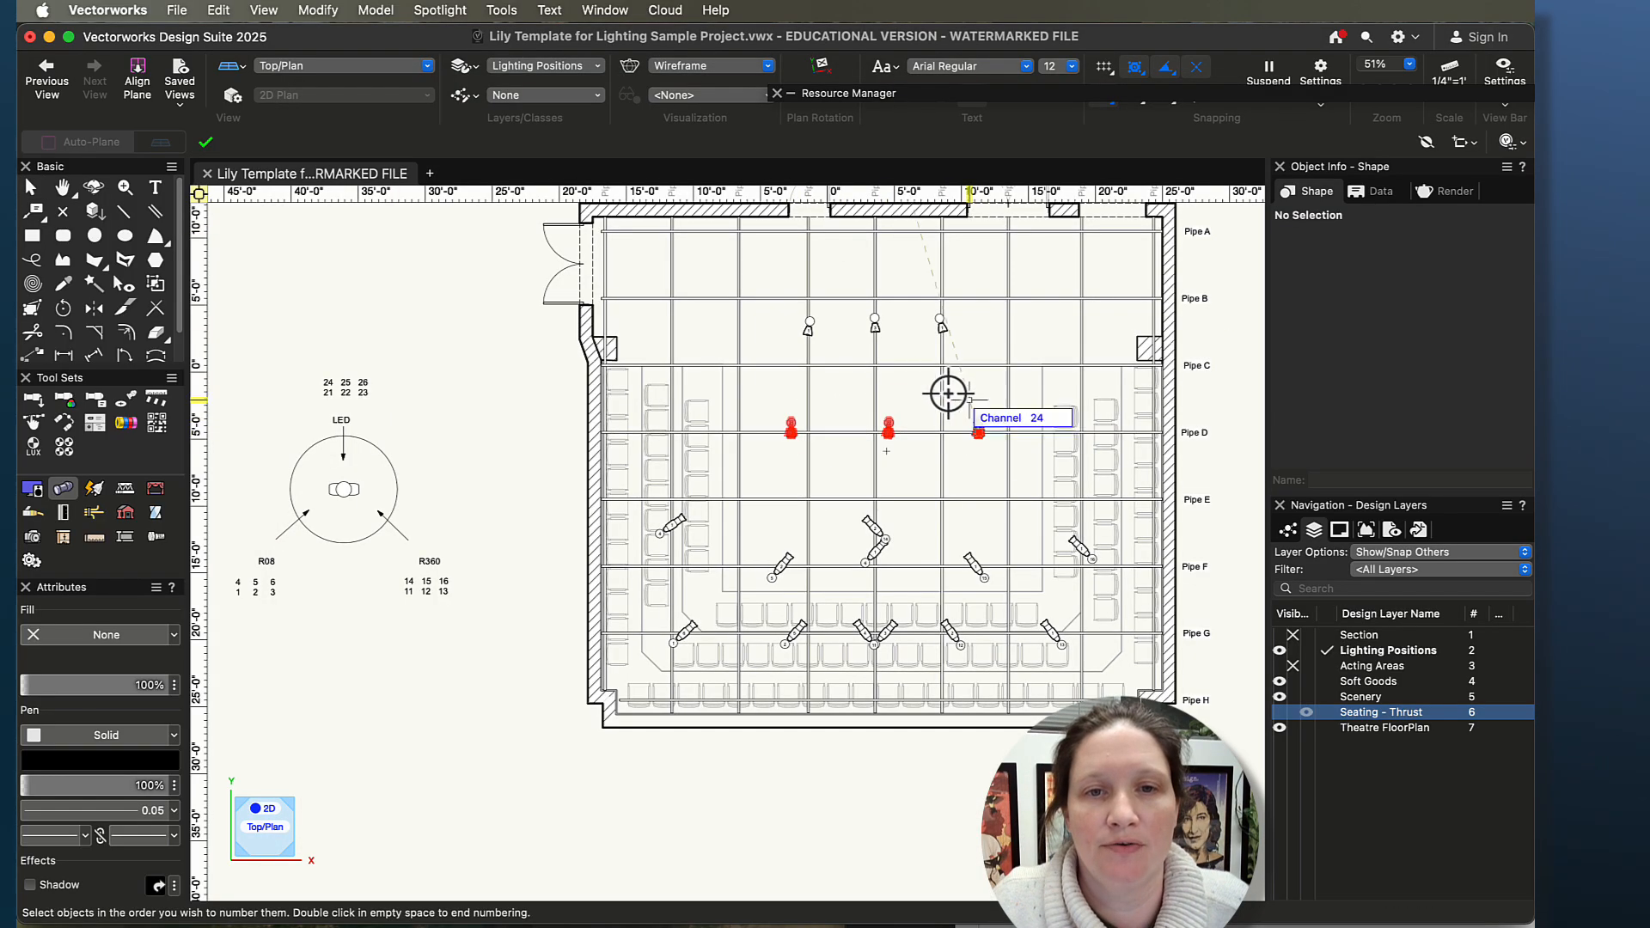
# - Assign channels 24 to 26 from left to right to the three backlights between Pipe B and Pipe C, and end numbering
pyautogui.click(807, 329)
pyautogui.click(874, 326)
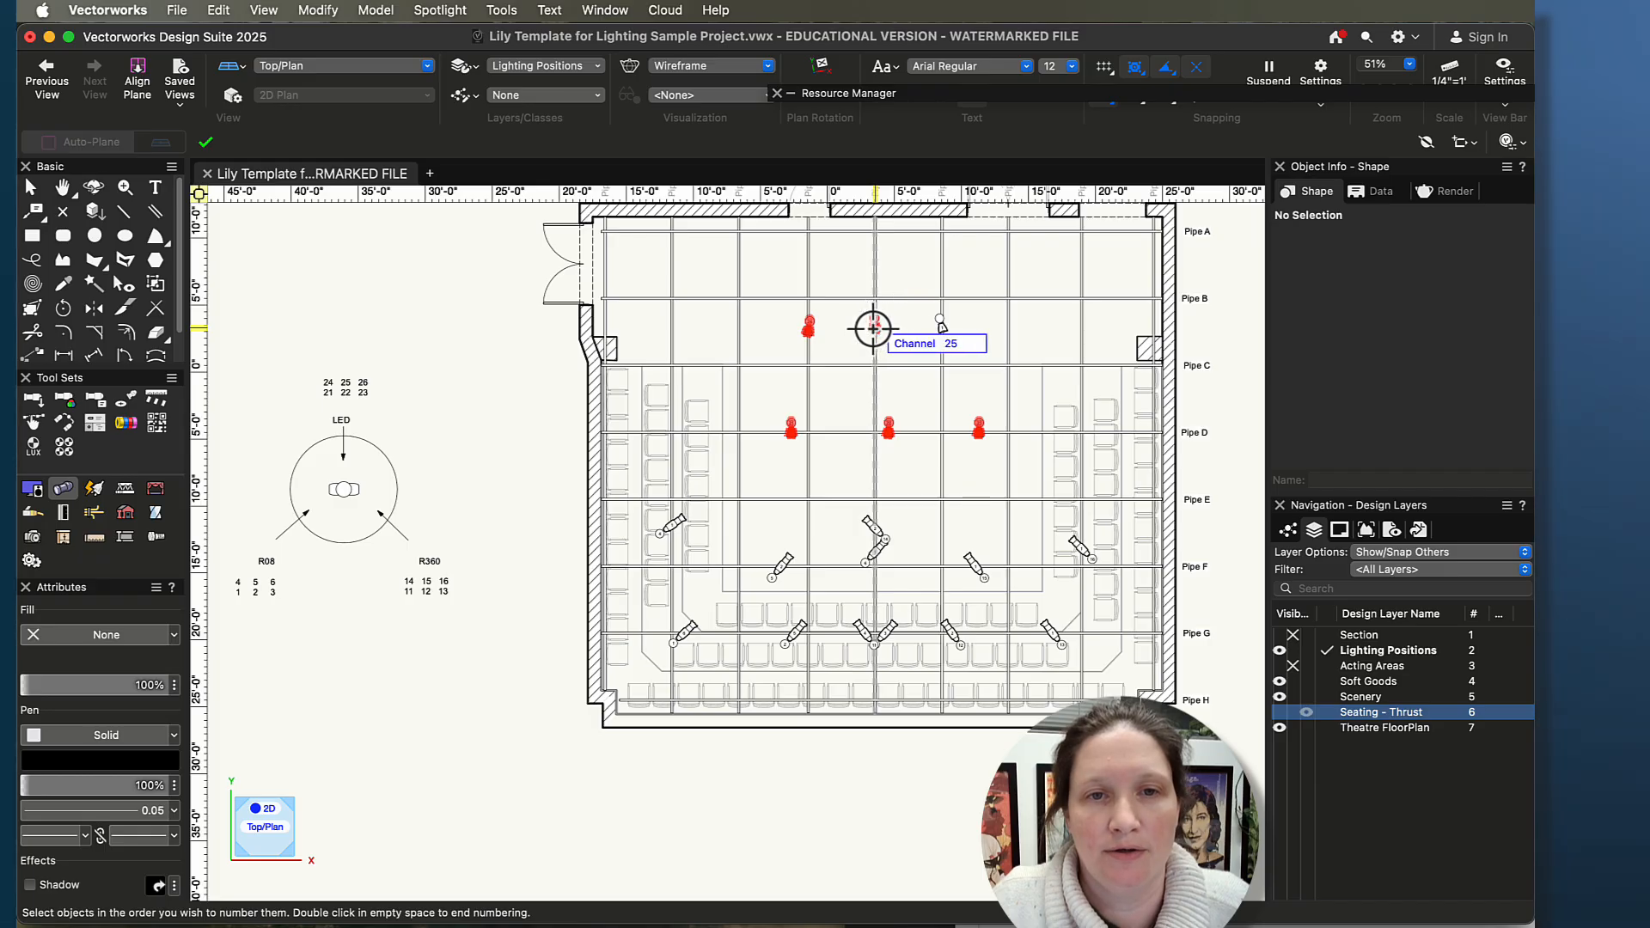
pyautogui.click(939, 327)
pyautogui.doubleClick(975, 339)
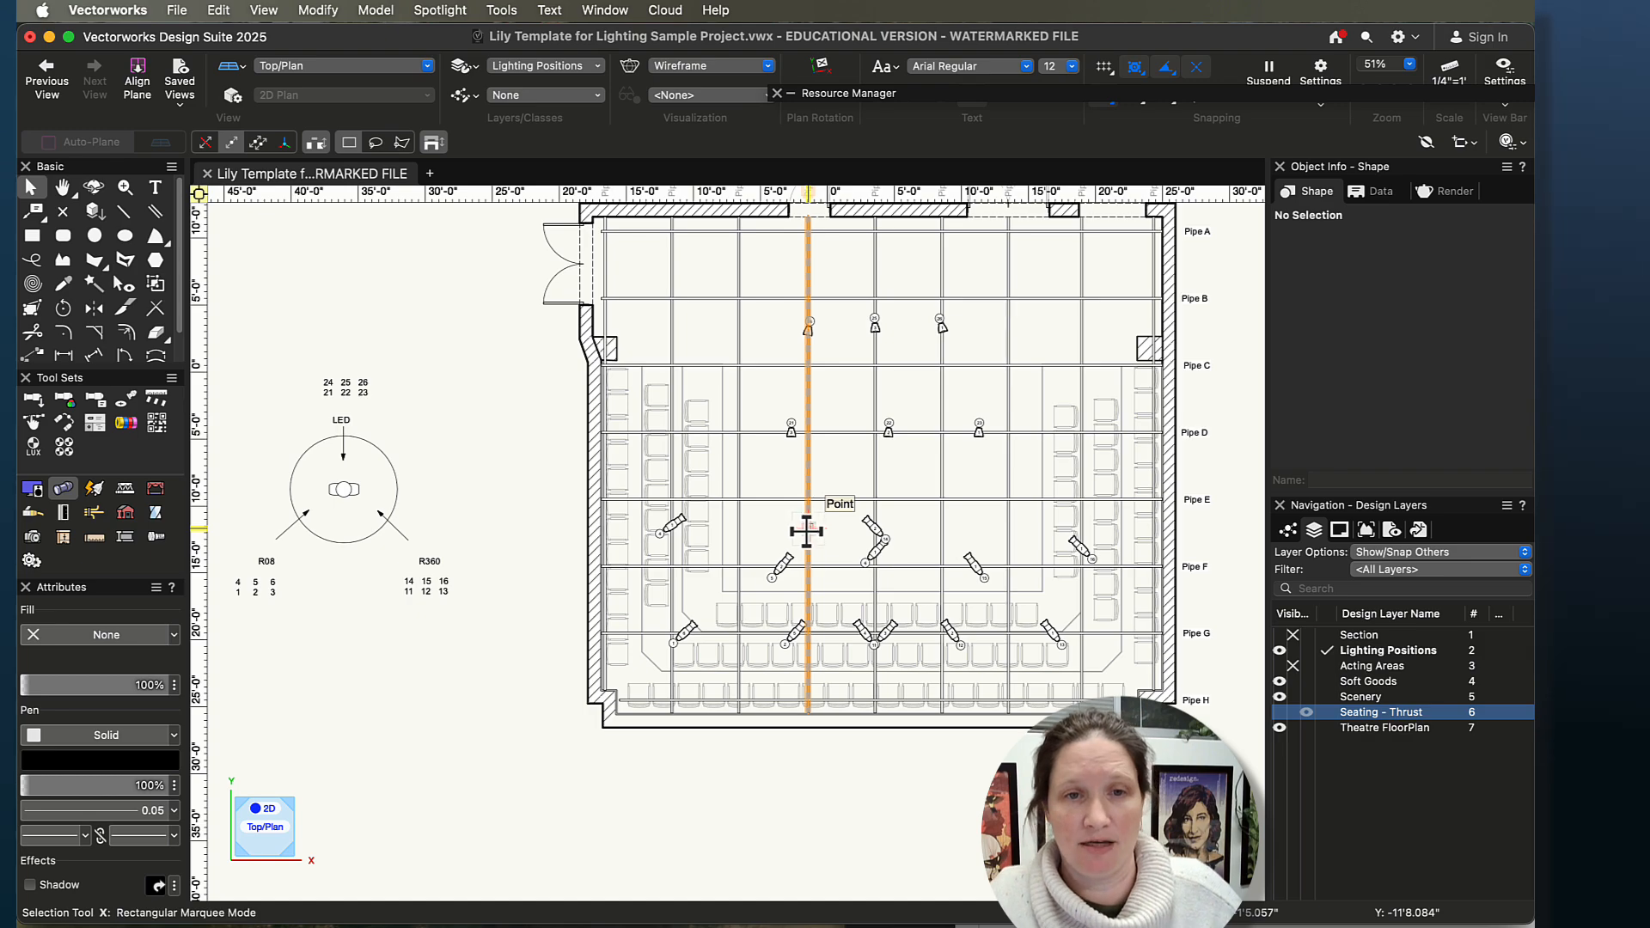
# - Select the six diagonals on channels 1 to 6, matching the R08 group in the channel key, and set their color to R 08
pyautogui.scroll(3, 881, 601)
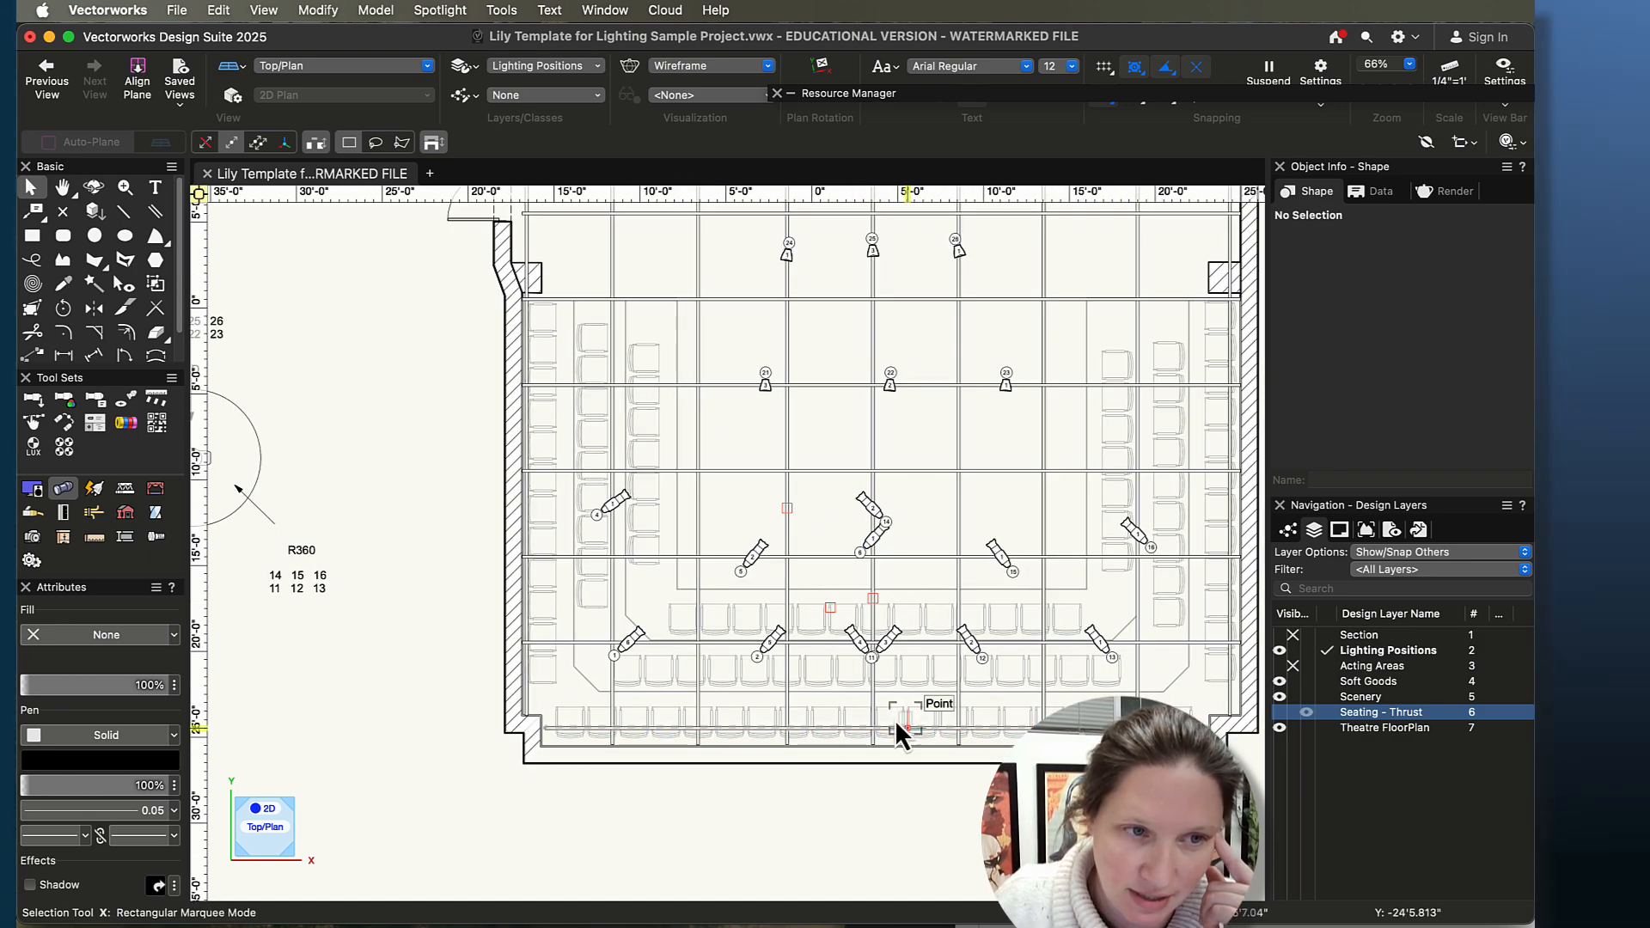
pyautogui.hscroll(-5, 545, 645)
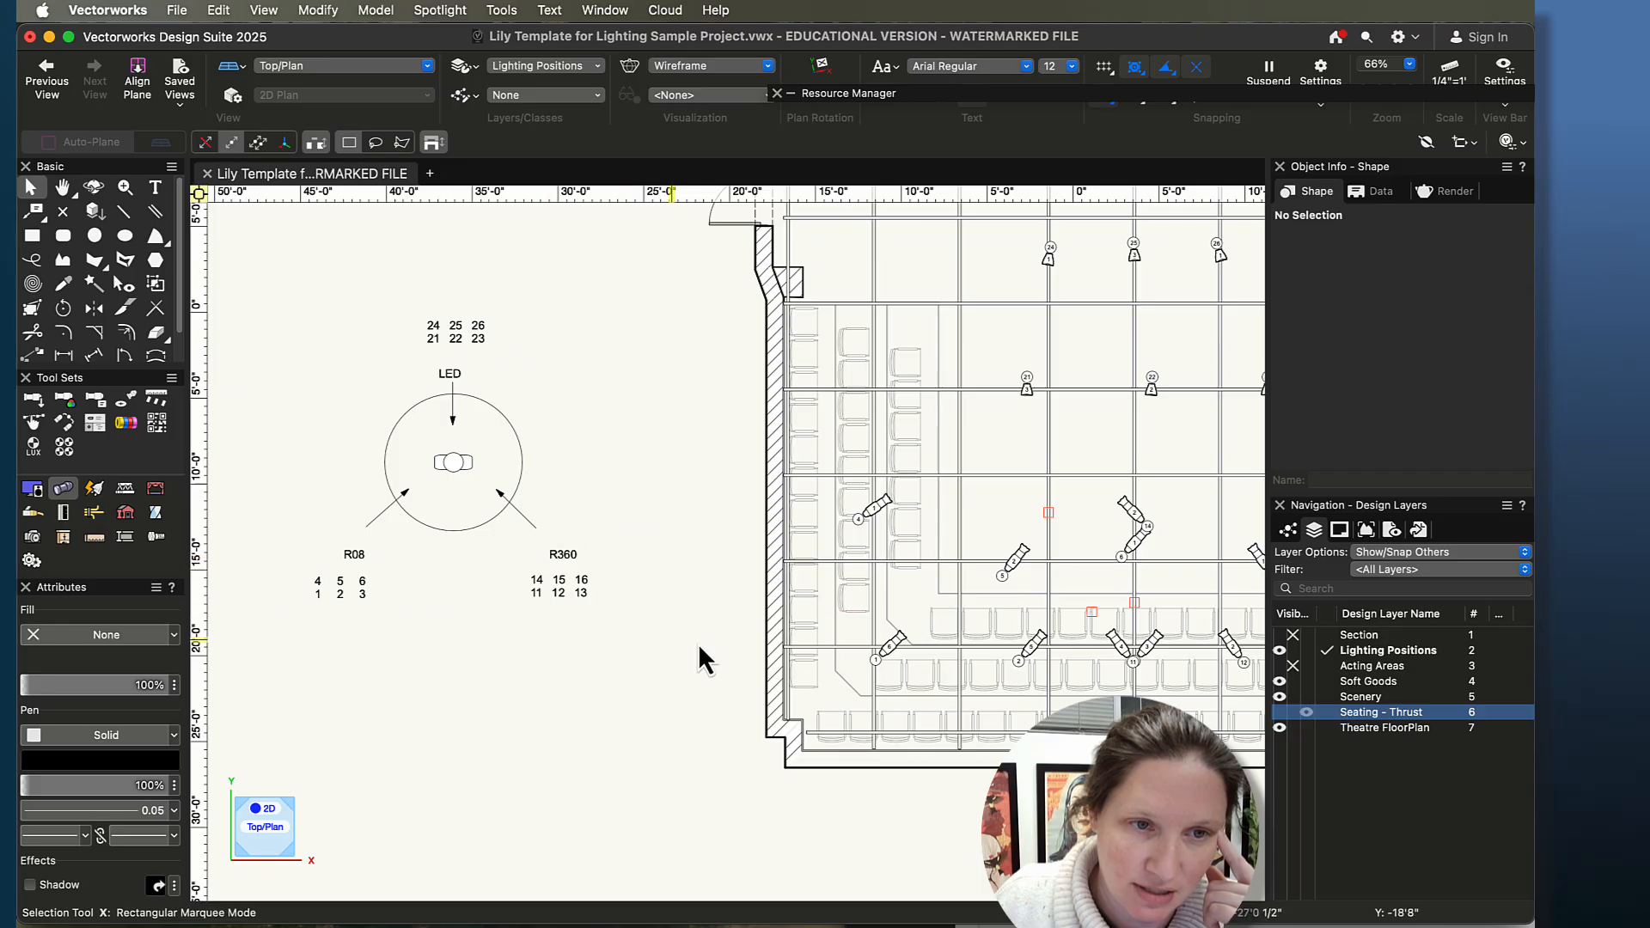
pyautogui.hscroll(5, 1016, 591)
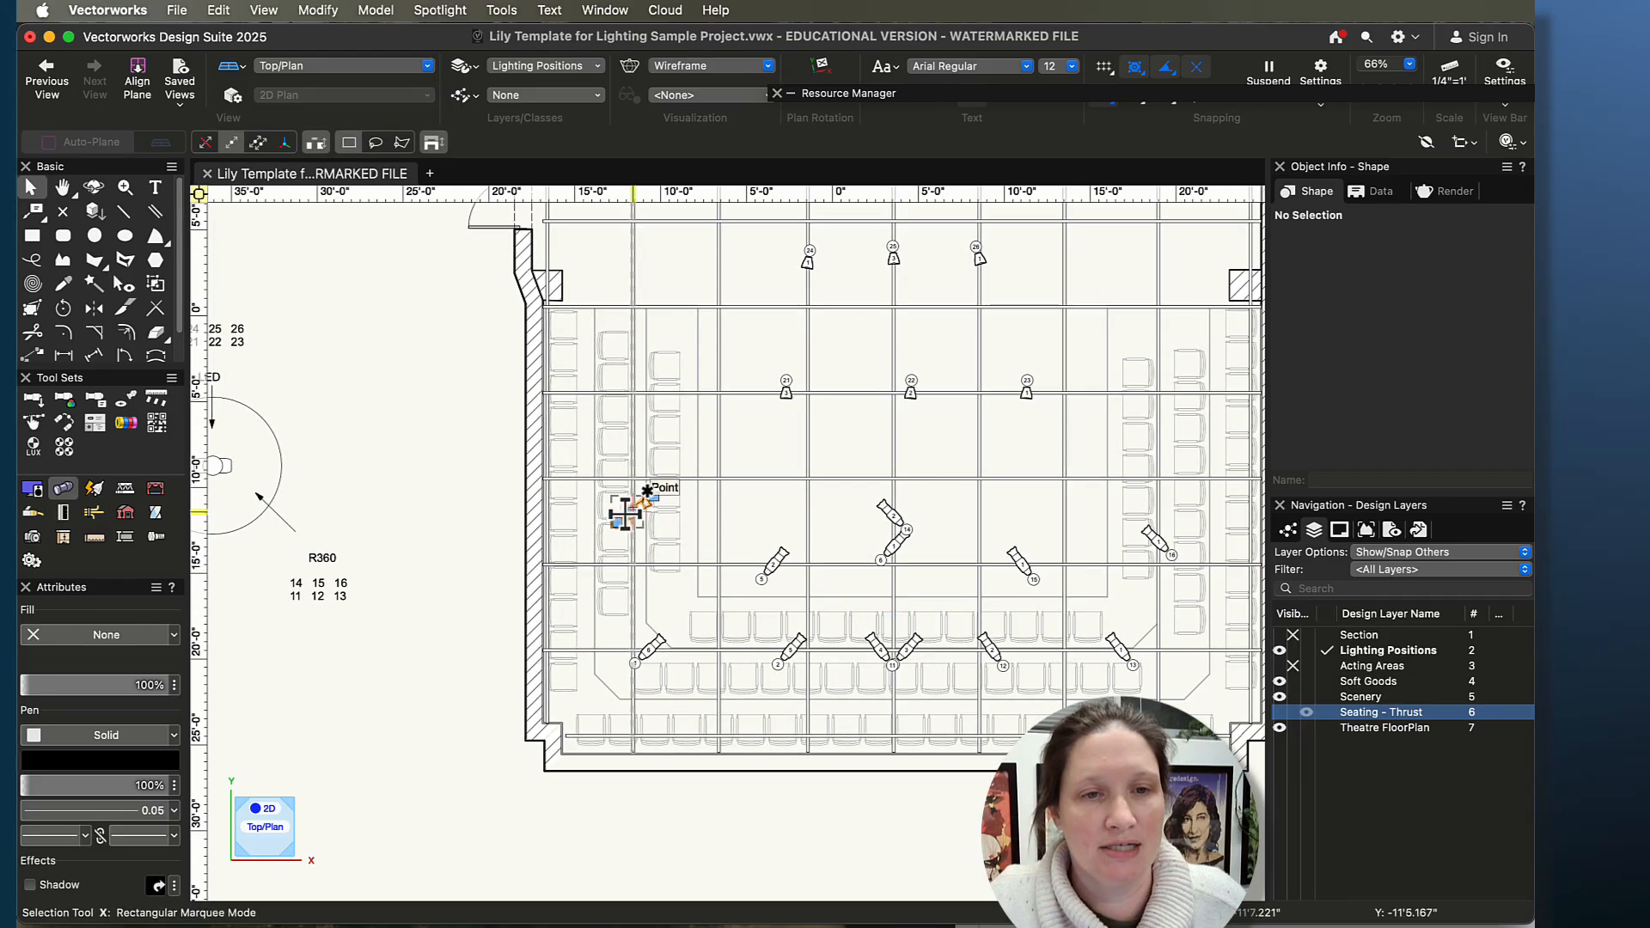
pyautogui.moveTo(625, 514); pyautogui.dragTo(763, 577)
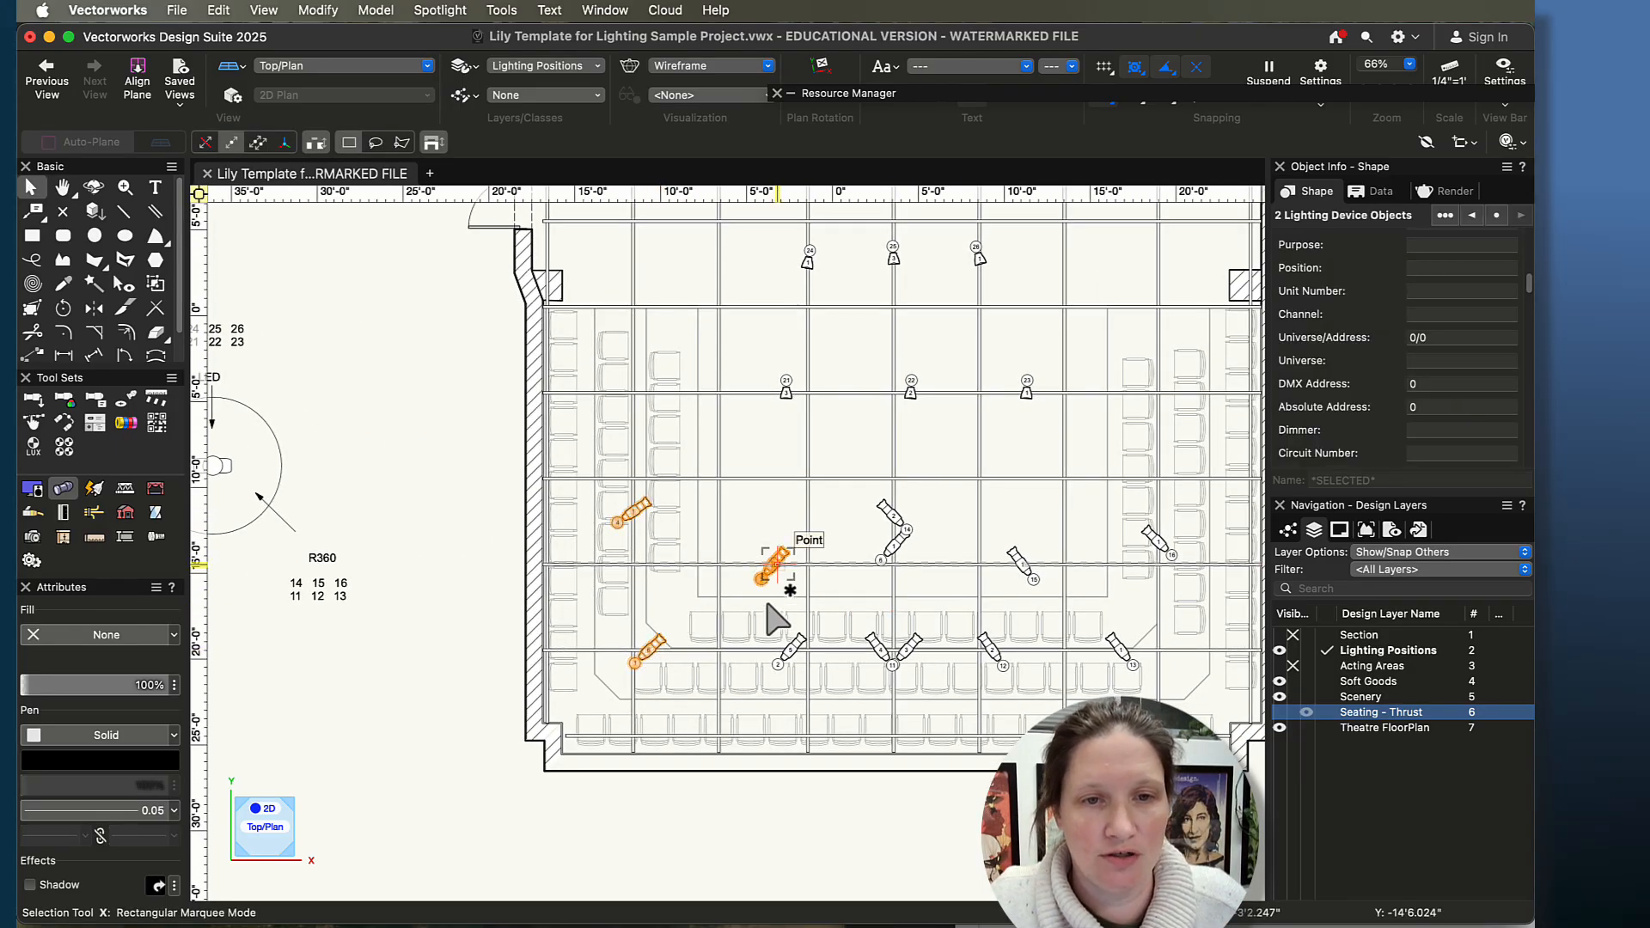
pyautogui.keyDown('shift'); pyautogui.click(911, 647); pyautogui.keyUp('shift')
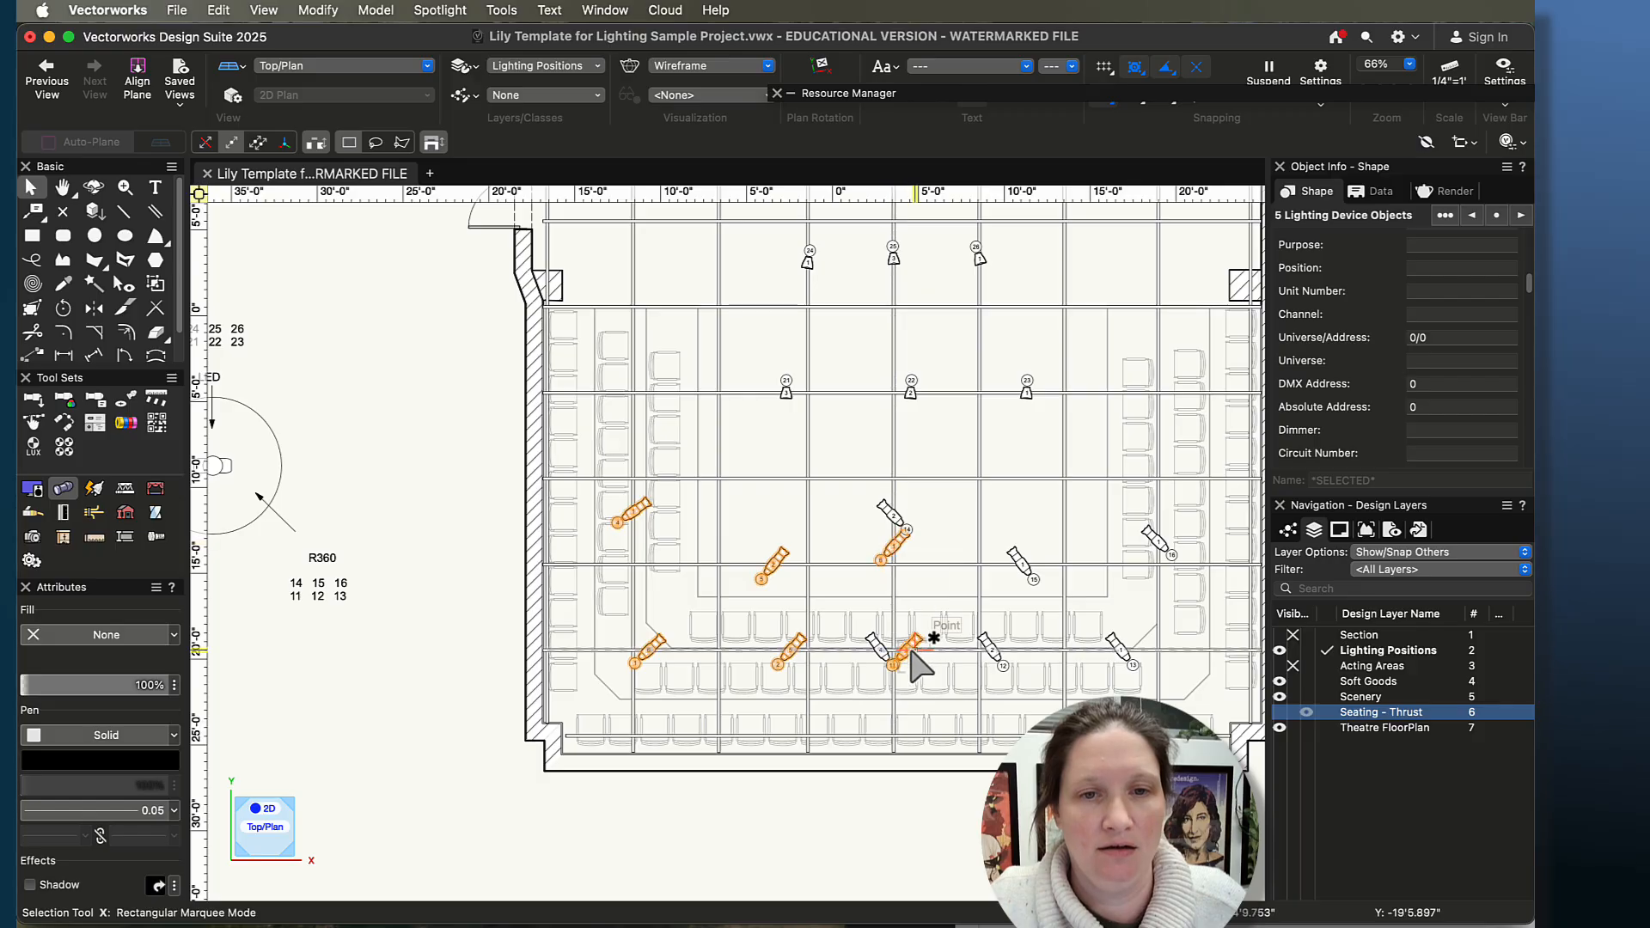
pyautogui.moveTo(481, 691); pyautogui.dragTo(688, 688, button='middle')
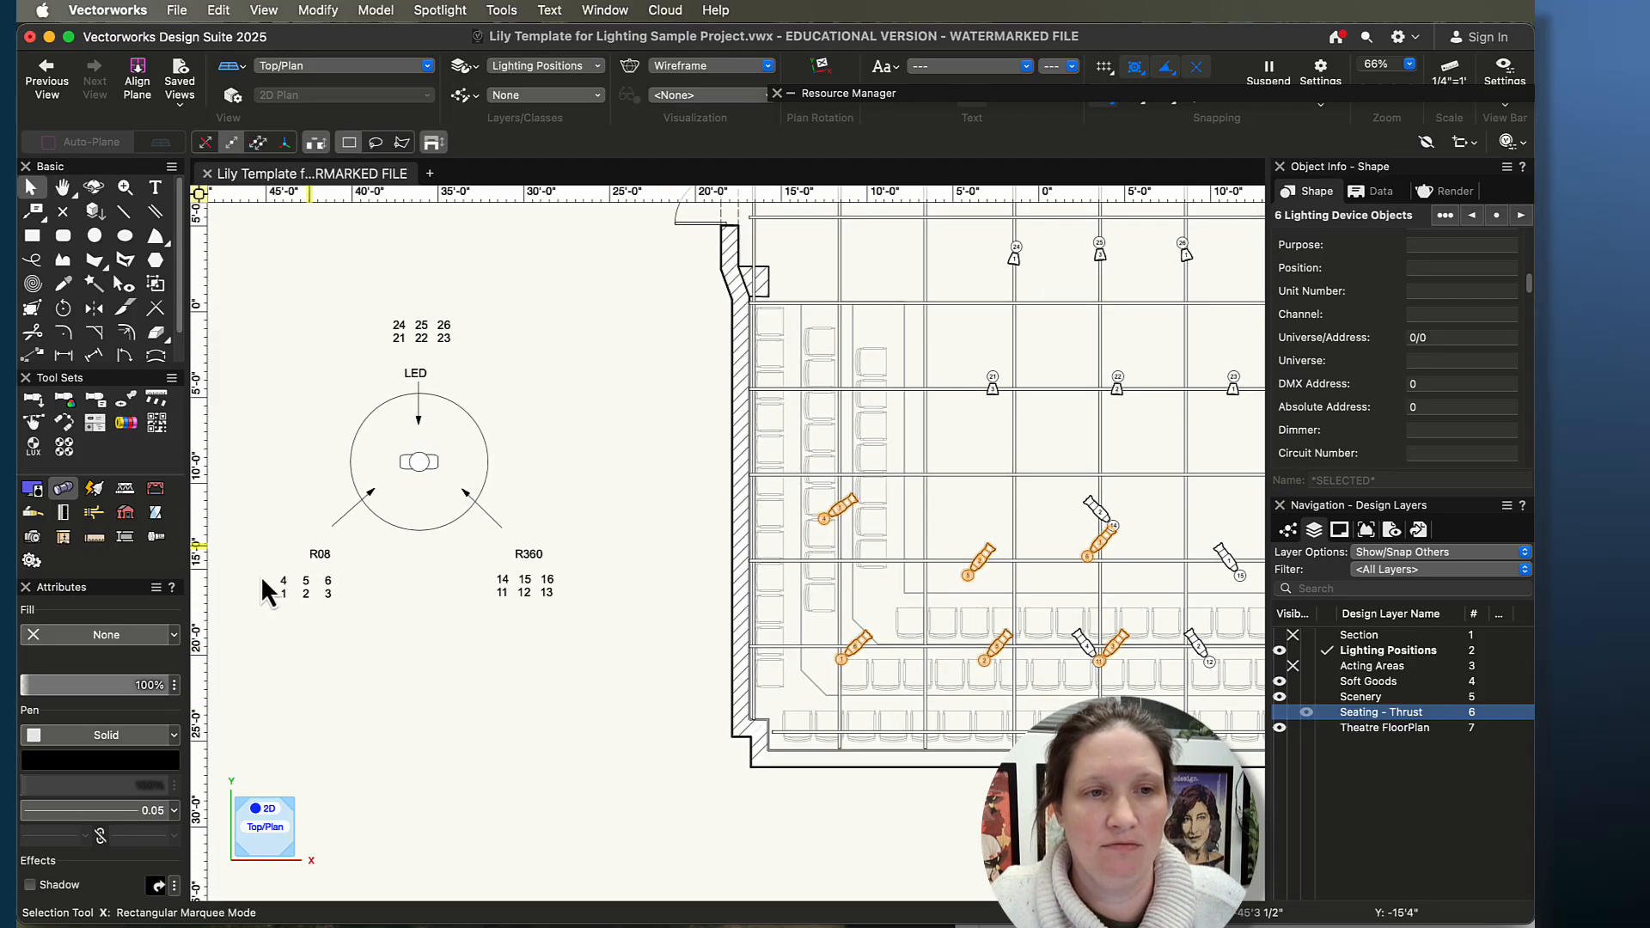
pyautogui.moveTo(869, 548); pyautogui.dragTo(429, 557, button='middle')
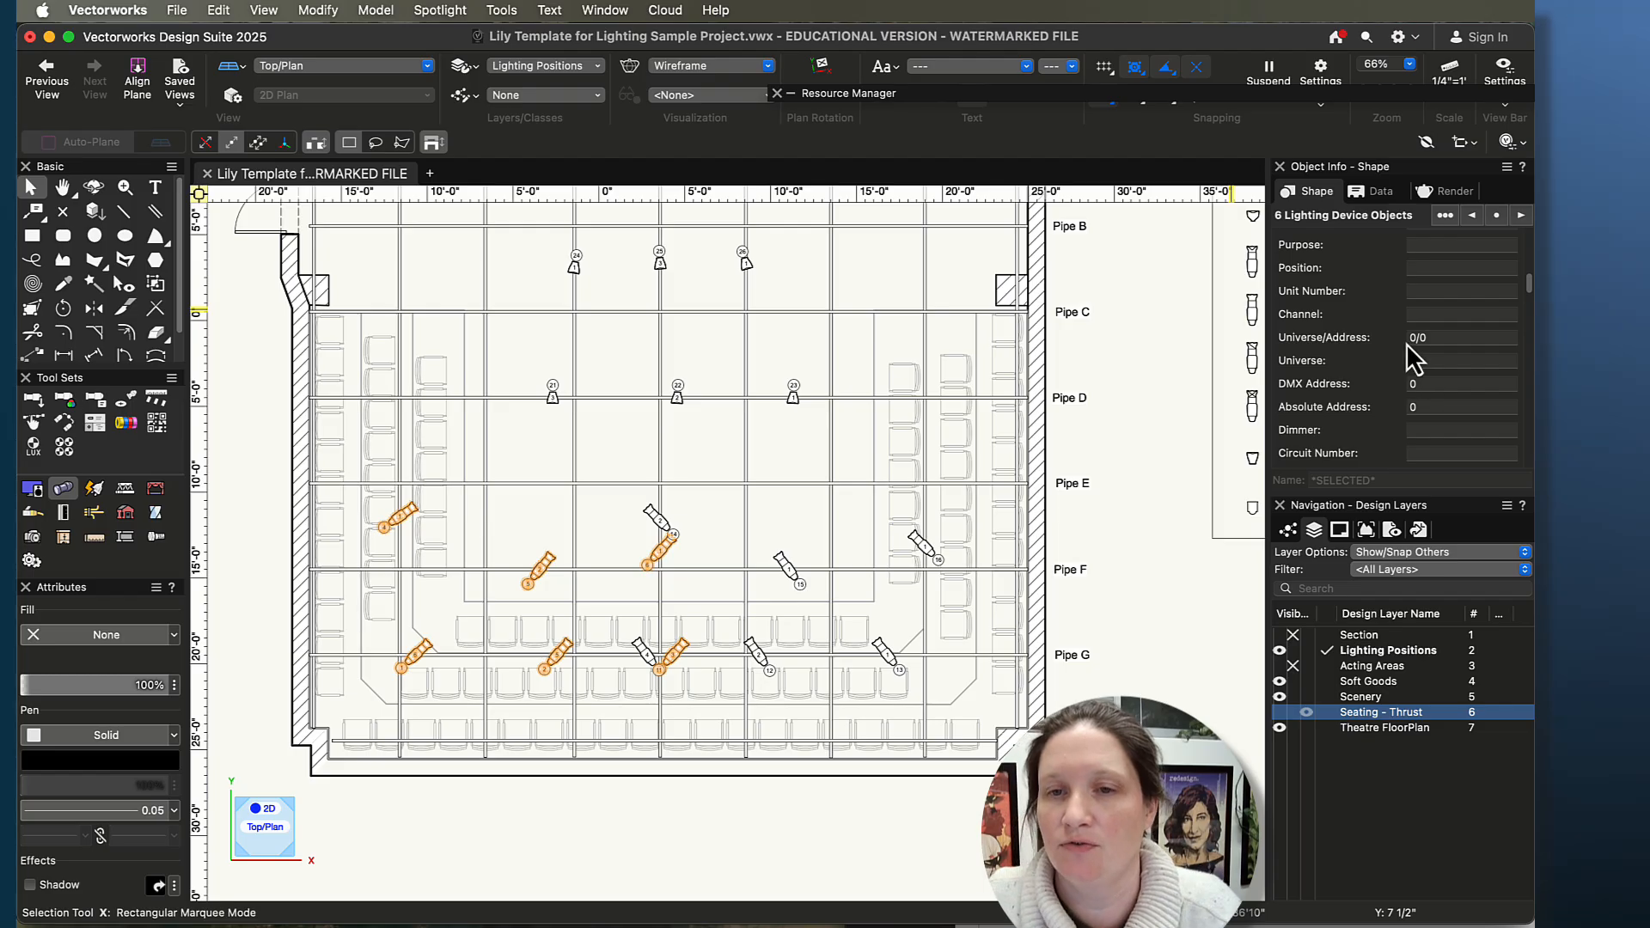
pyautogui.scroll(-8, 1359, 336)
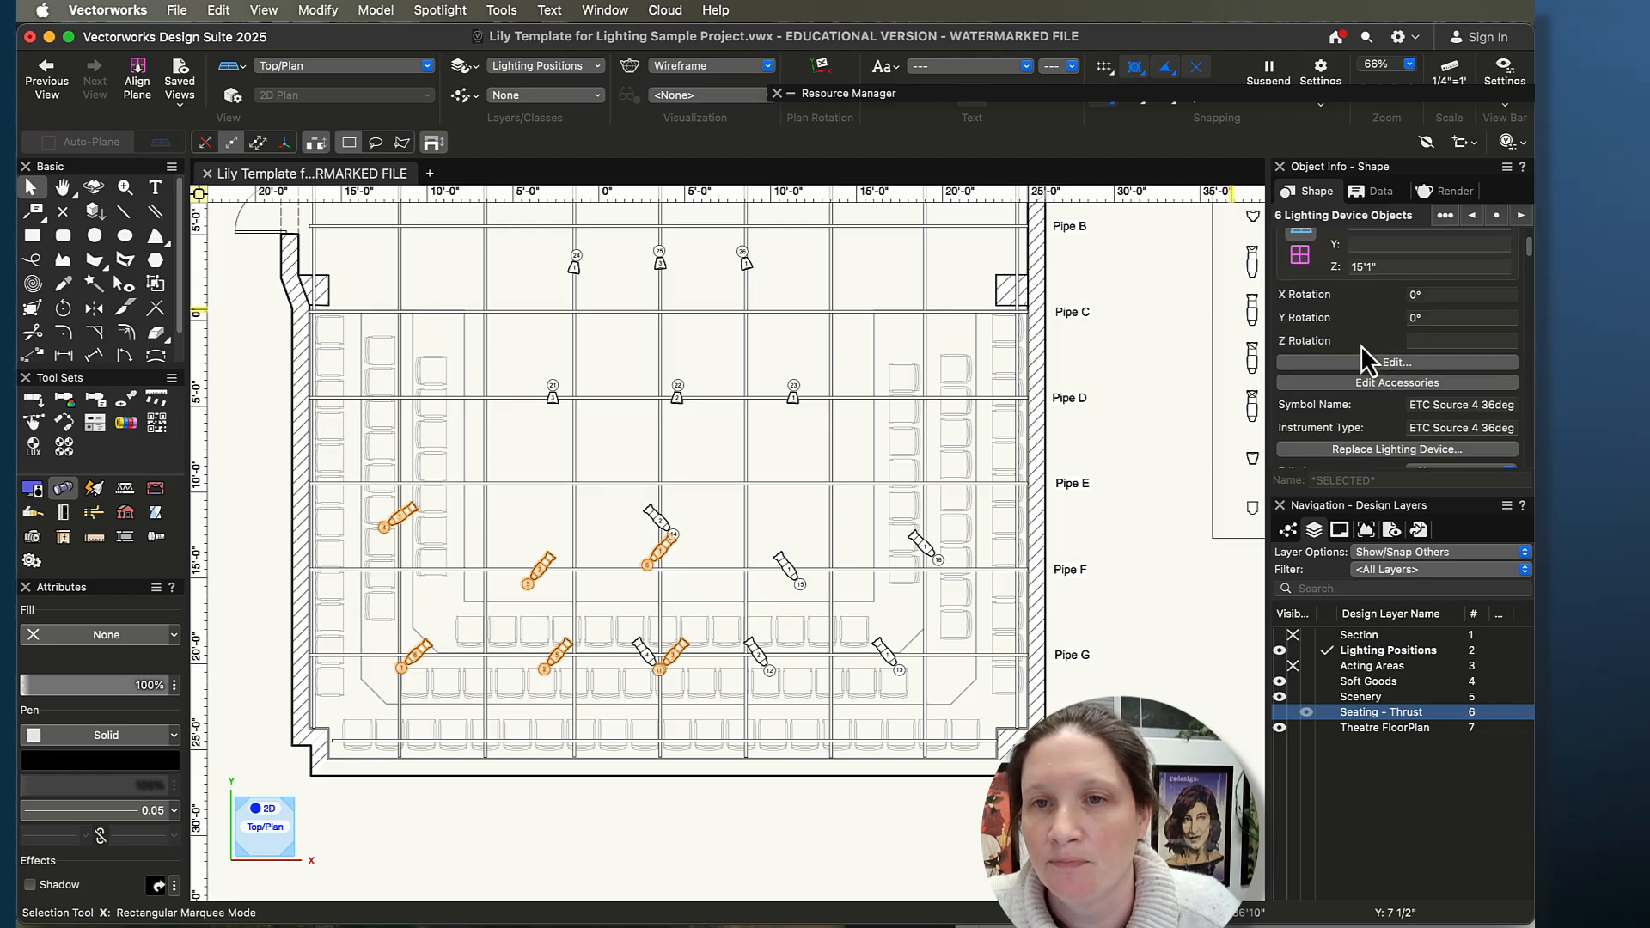
pyautogui.scroll(-10, 1359, 344)
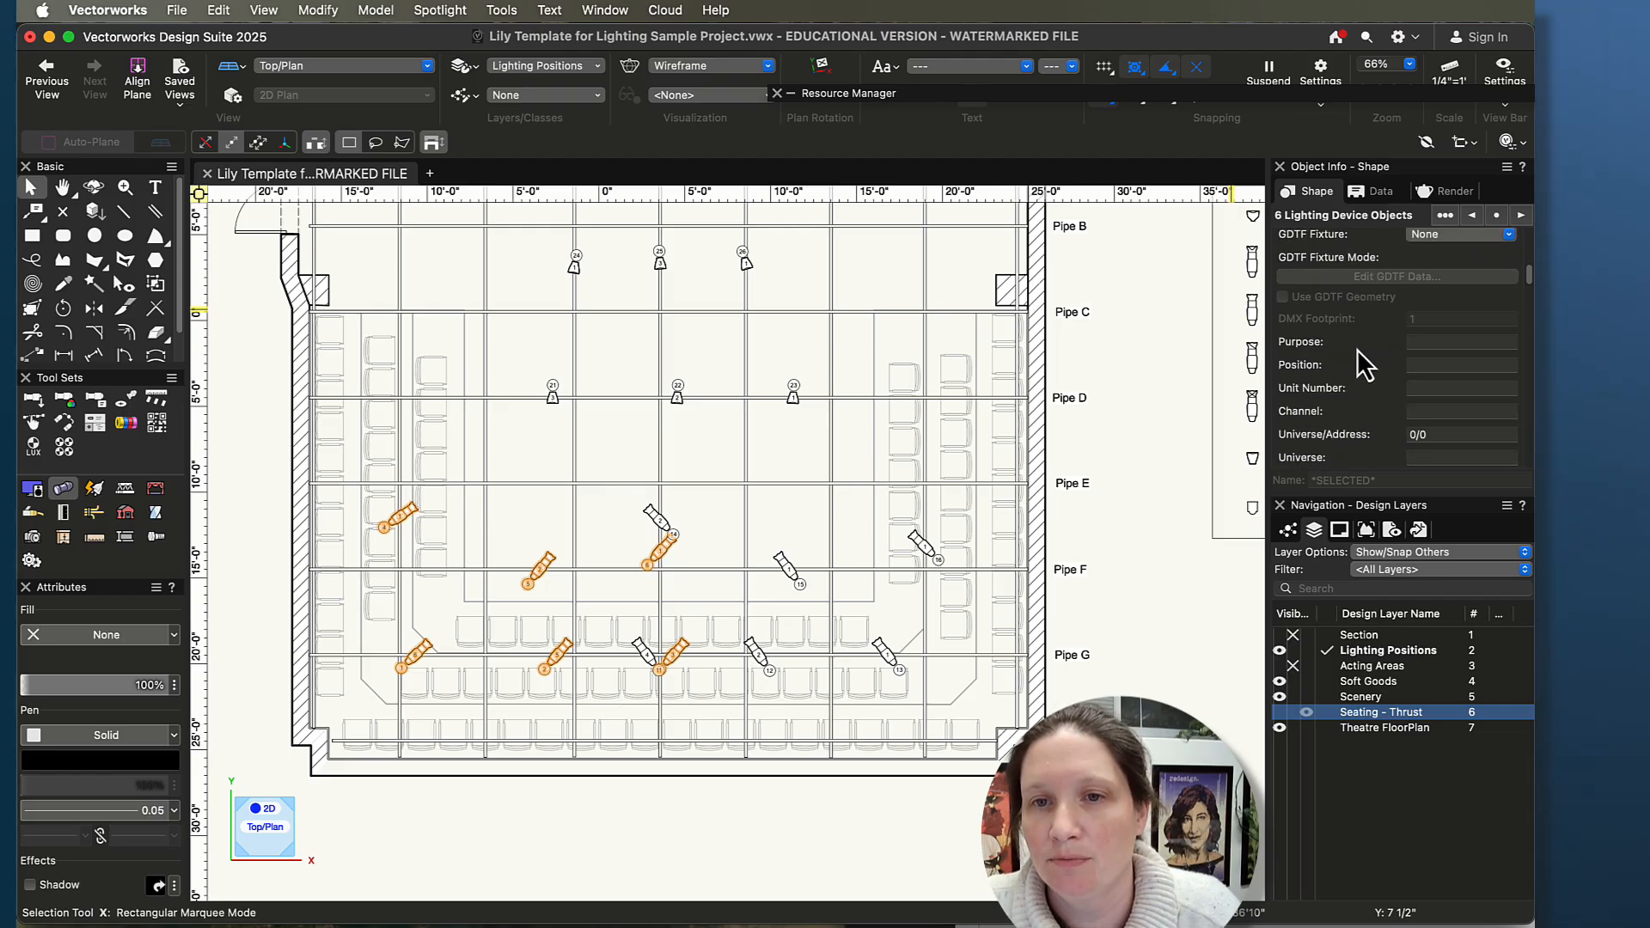
pyautogui.scroll(-4, 1357, 349)
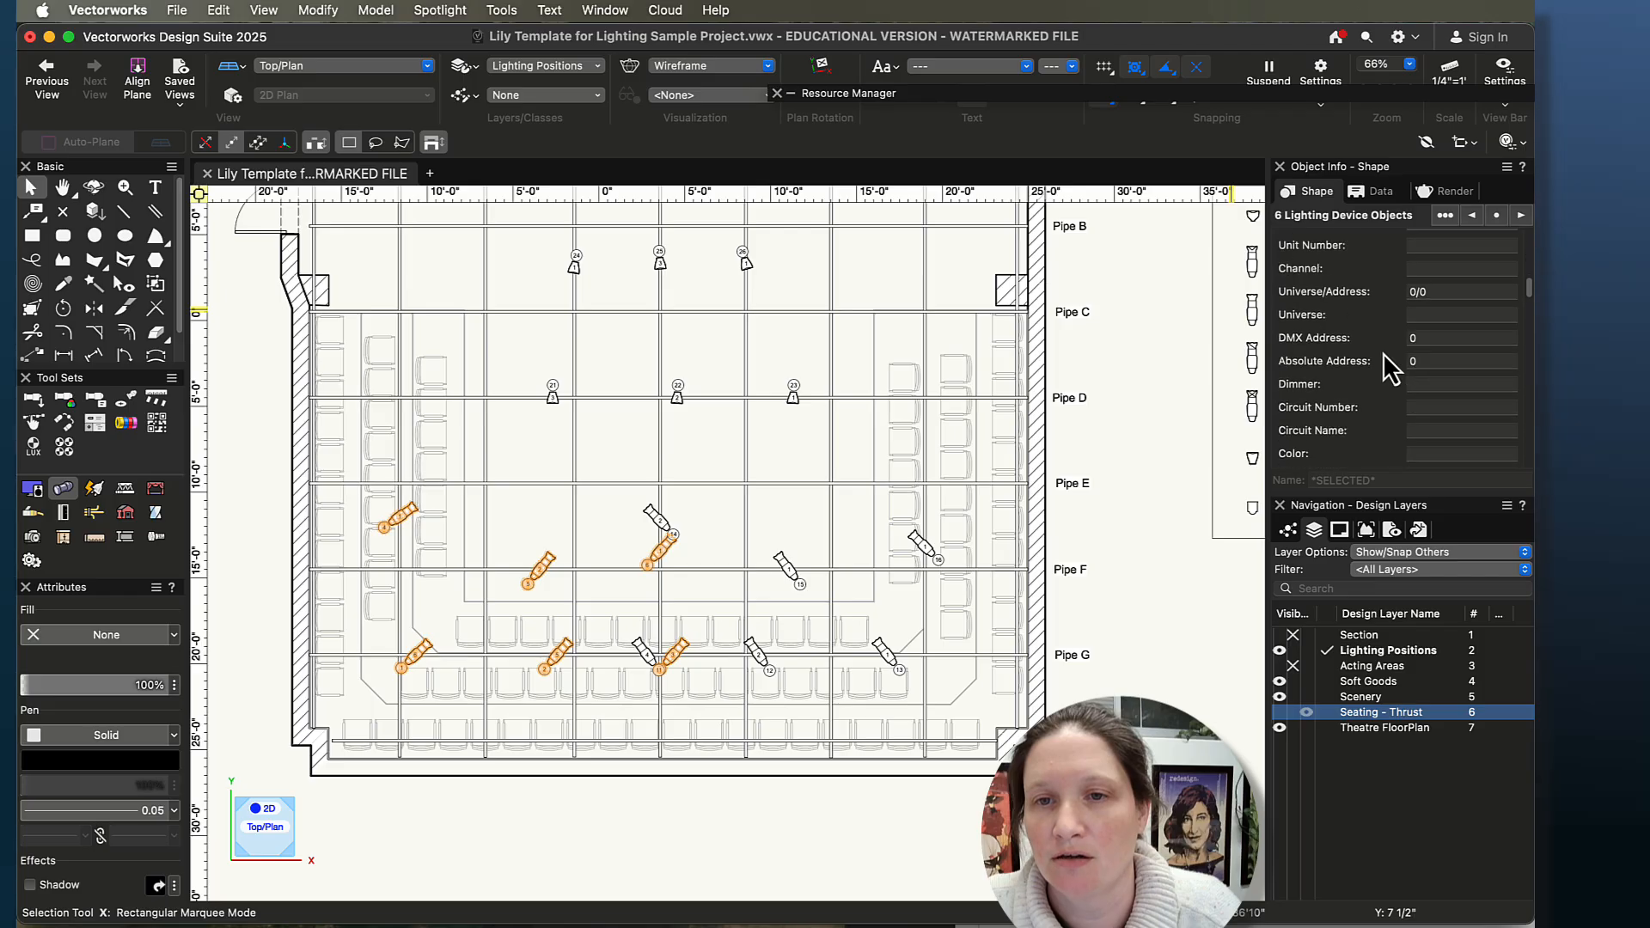
pyautogui.scroll(-2, 1383, 352)
pyautogui.click(1429, 411)
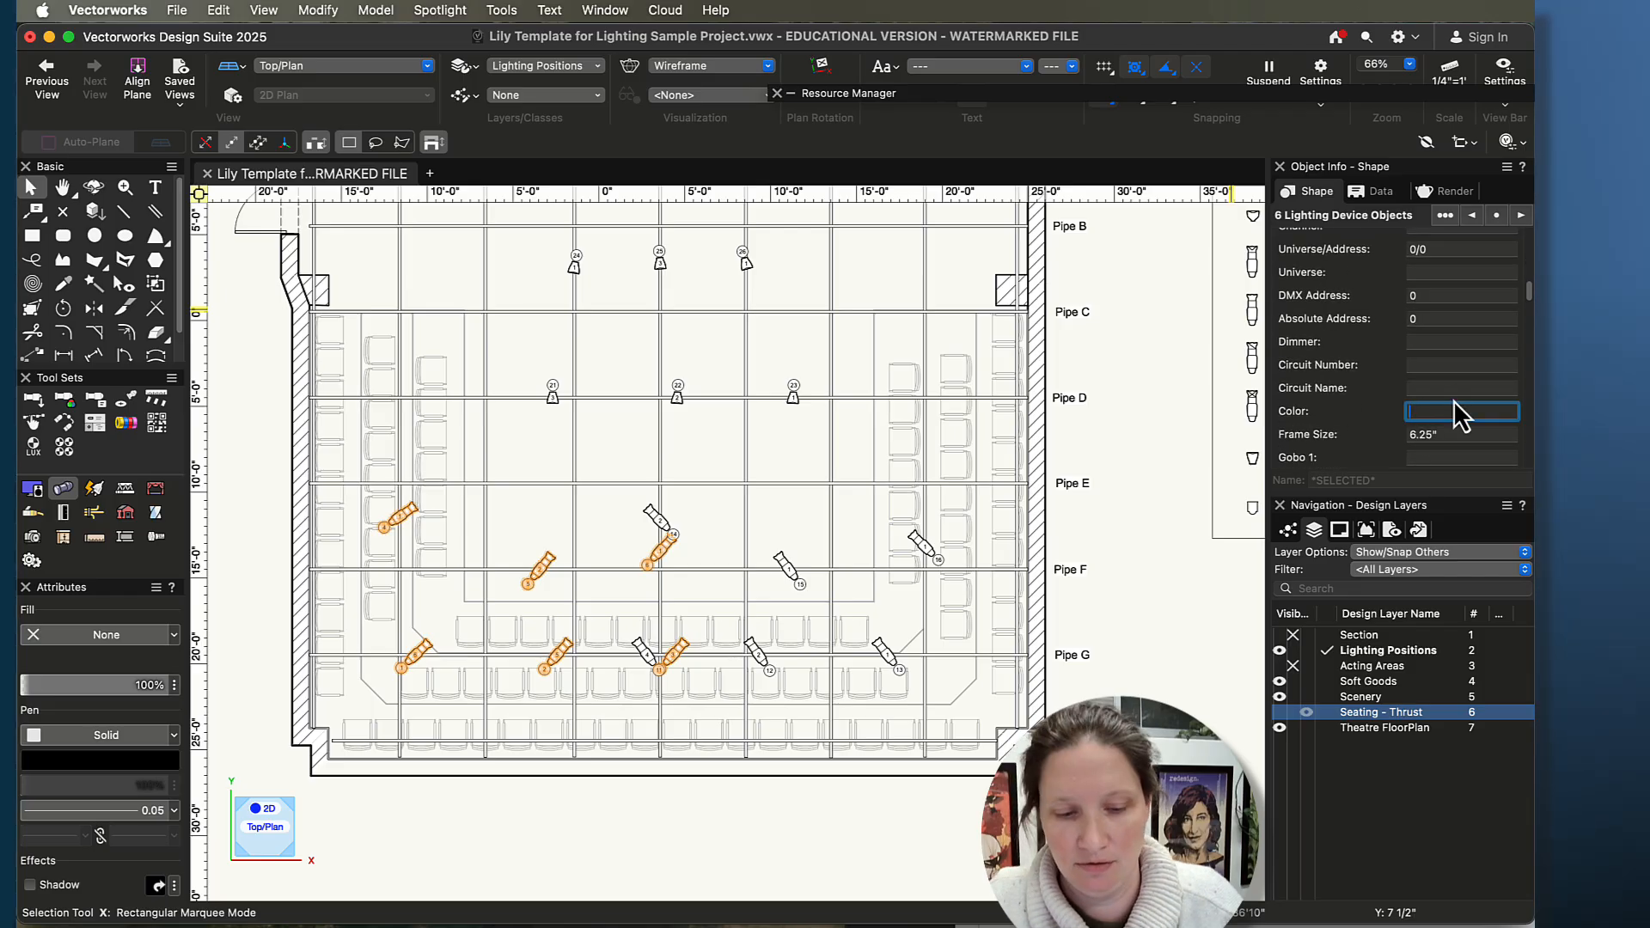
pyautogui.write('R 08')
pyautogui.press('Return')
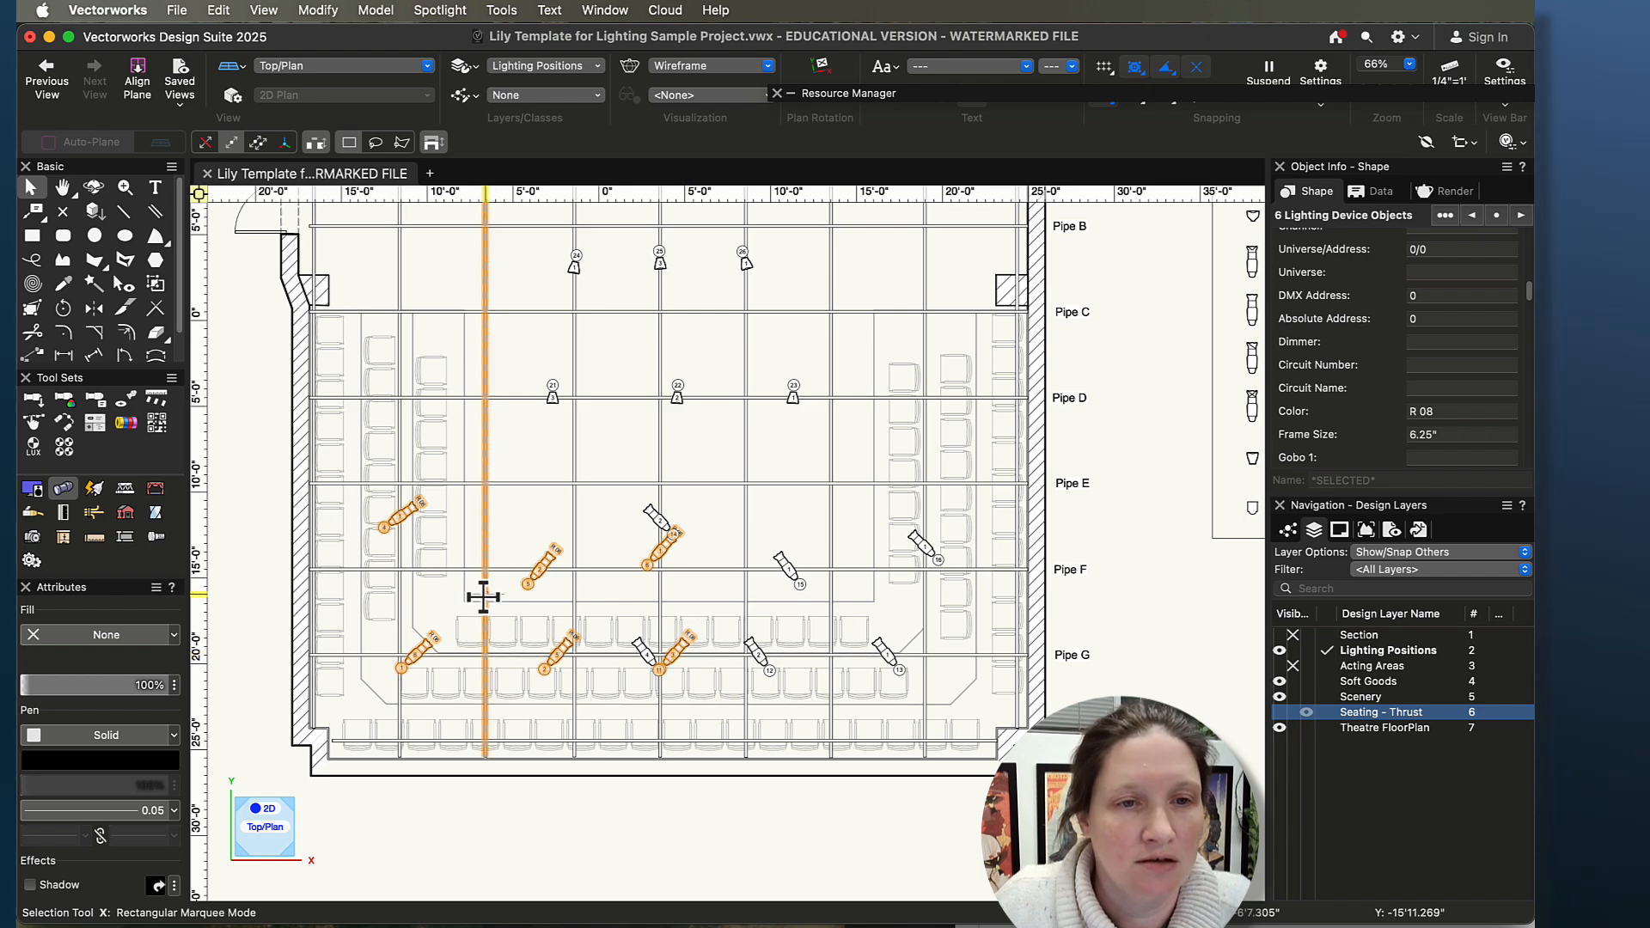
# - Move the channel 14 label left beneath its diagonal, clear of the R 08 color text of the channel 6 diagonal
pyautogui.scroll(3, 495, 590)
pyautogui.click(797, 453)
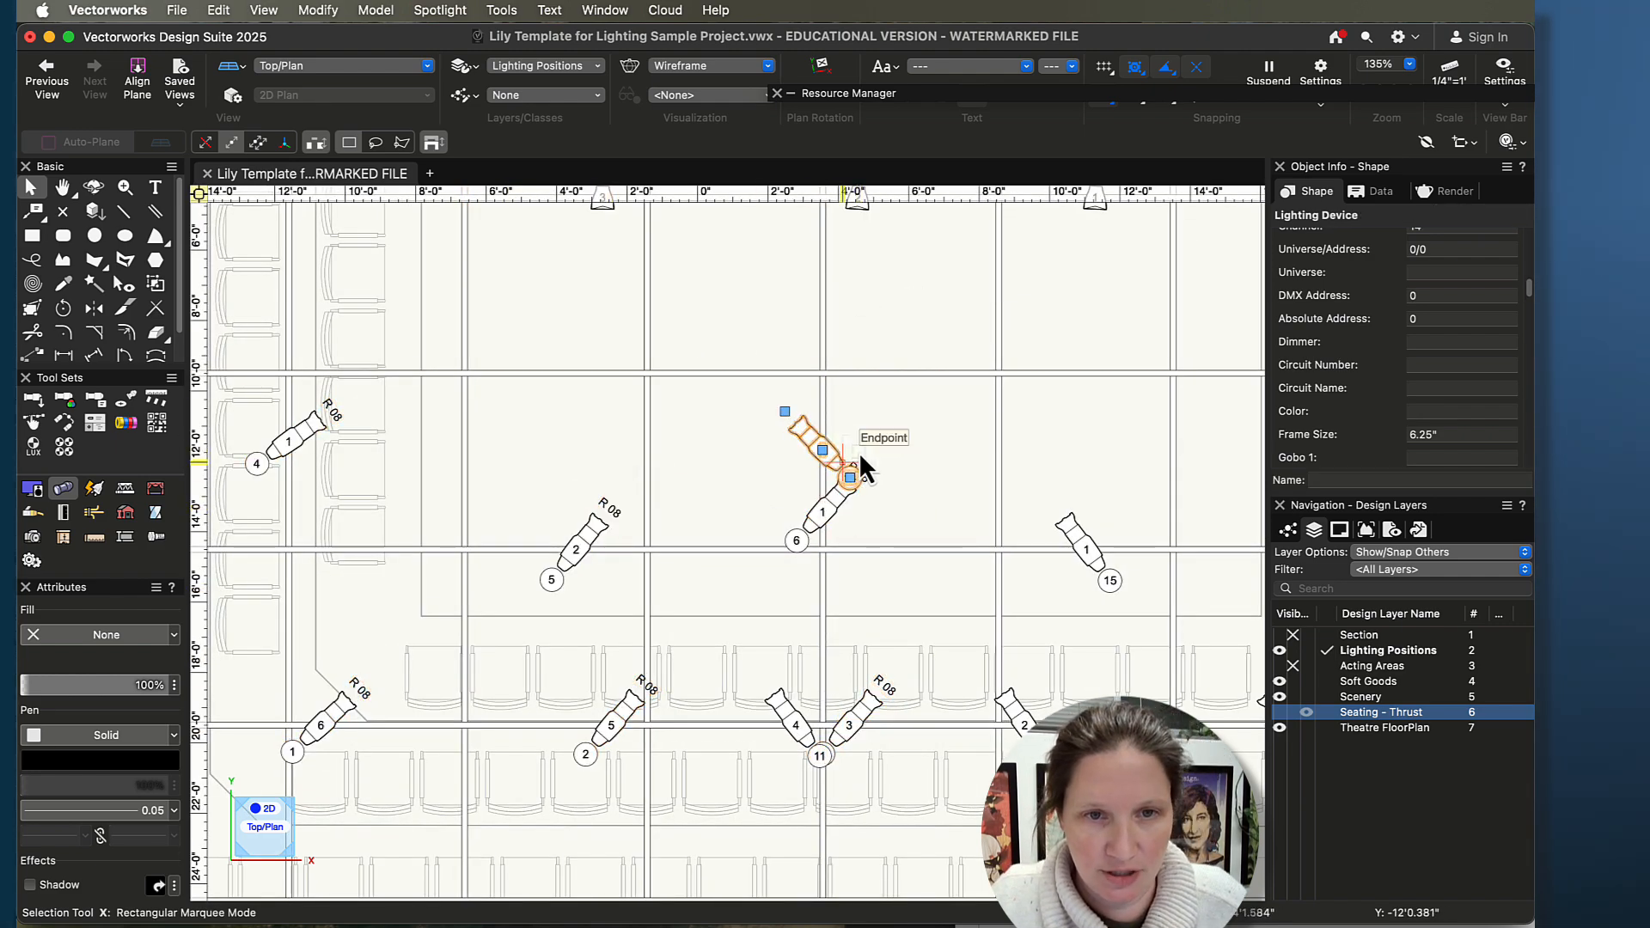
pyautogui.scroll(3, 881, 451)
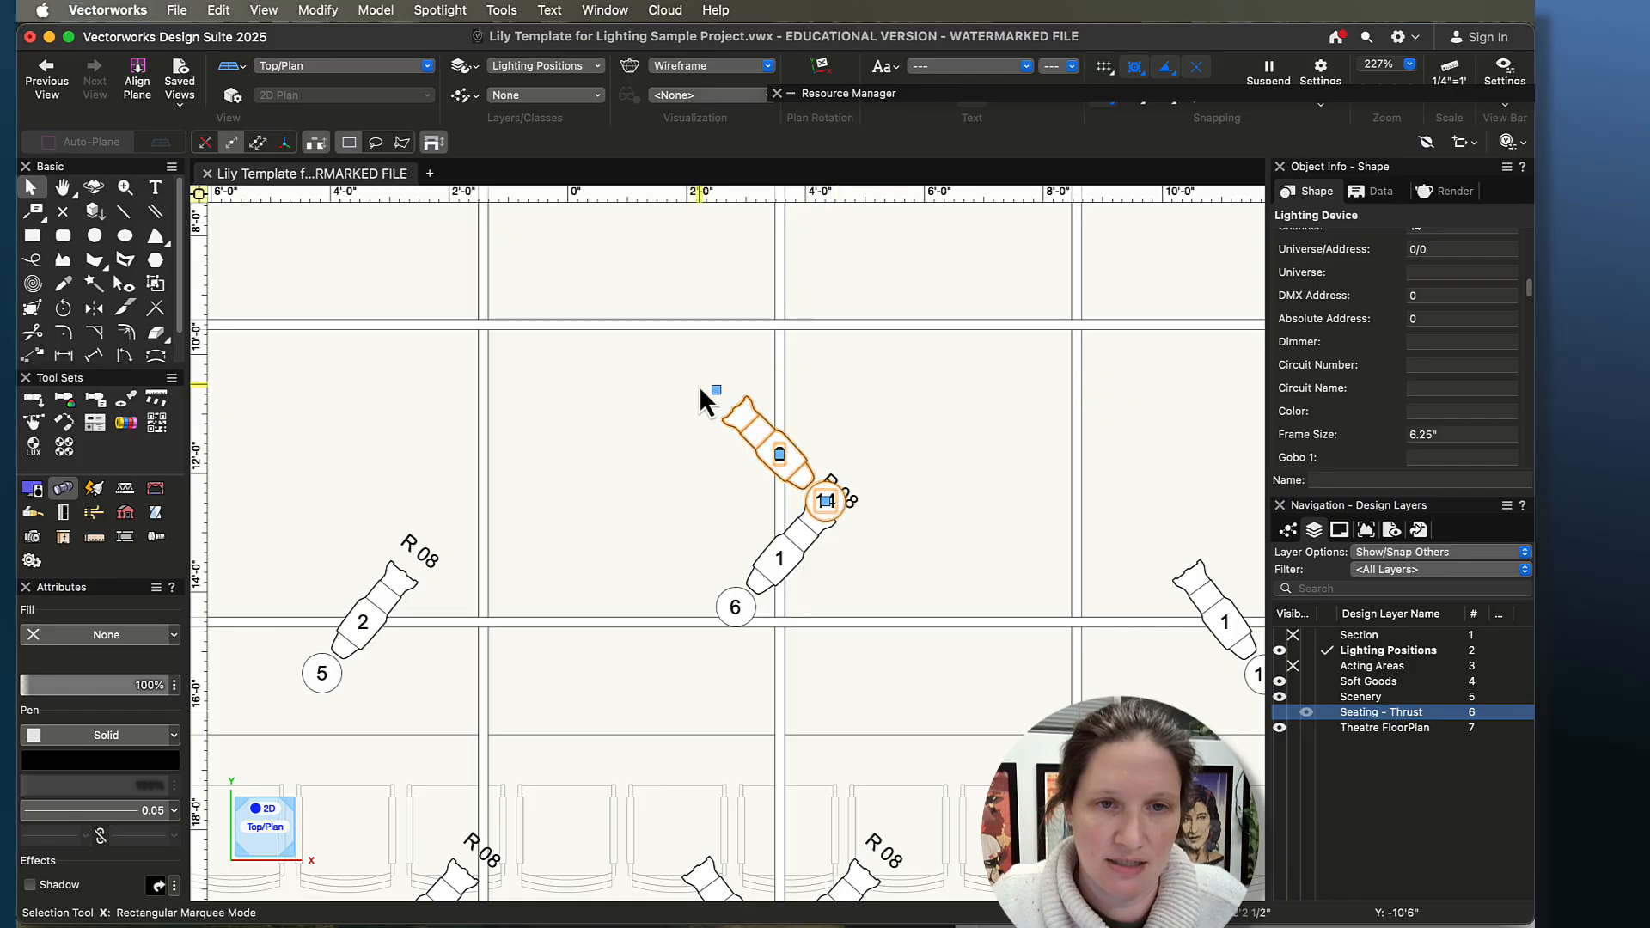
pyautogui.scroll(3, 829, 500)
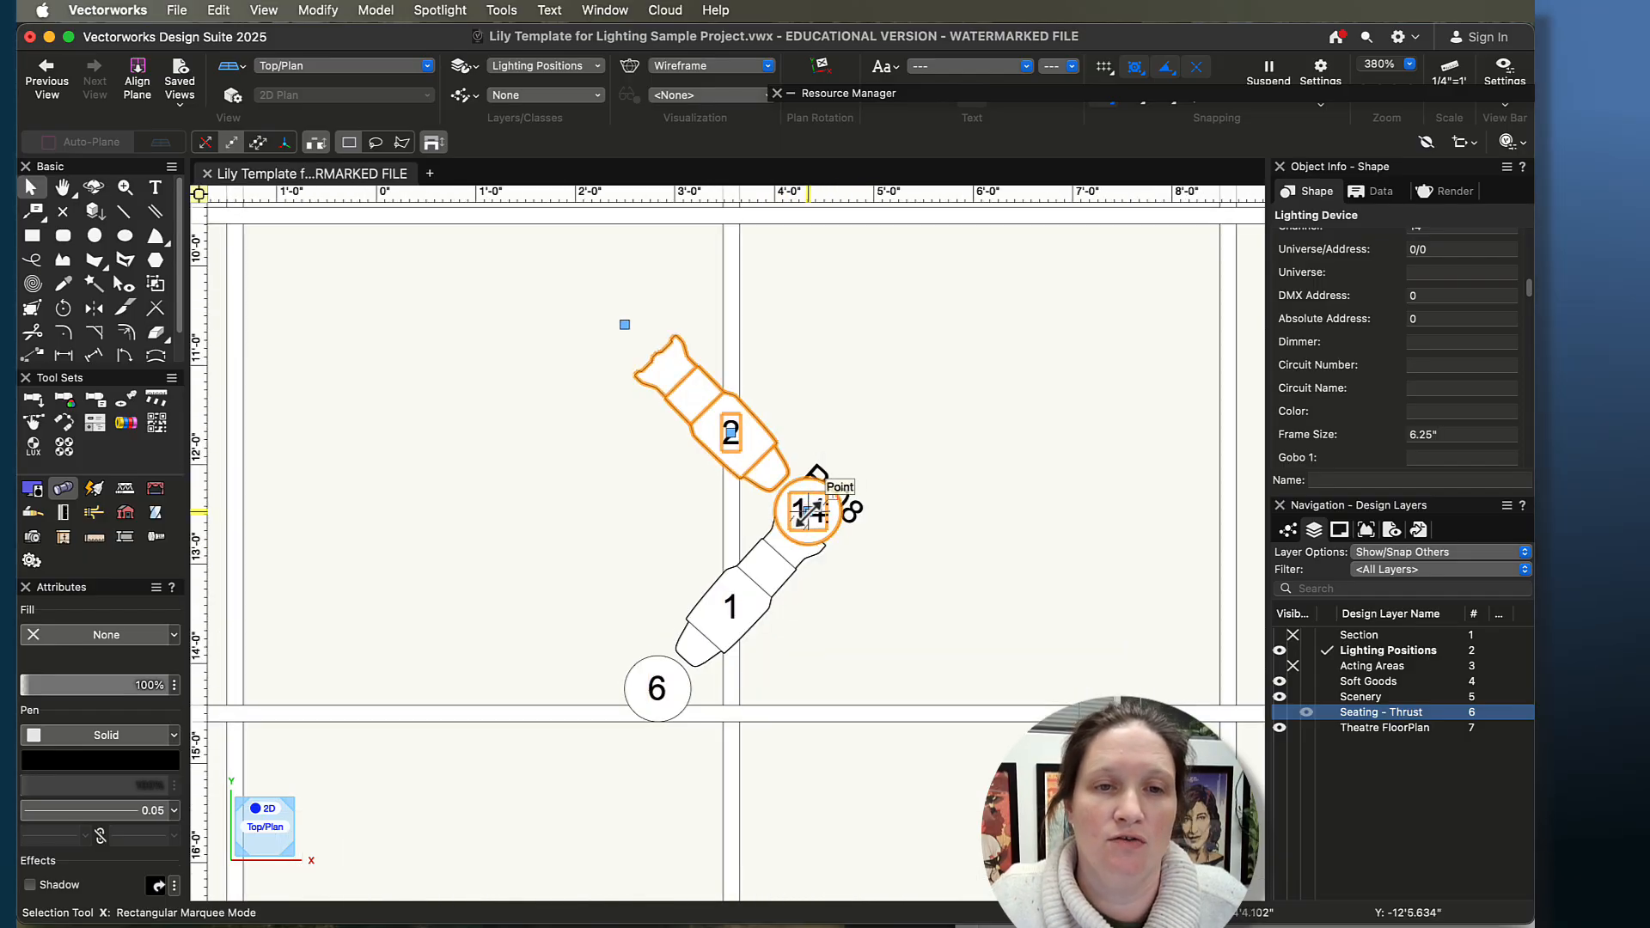
pyautogui.moveTo(808, 512); pyautogui.dragTo(730, 507)
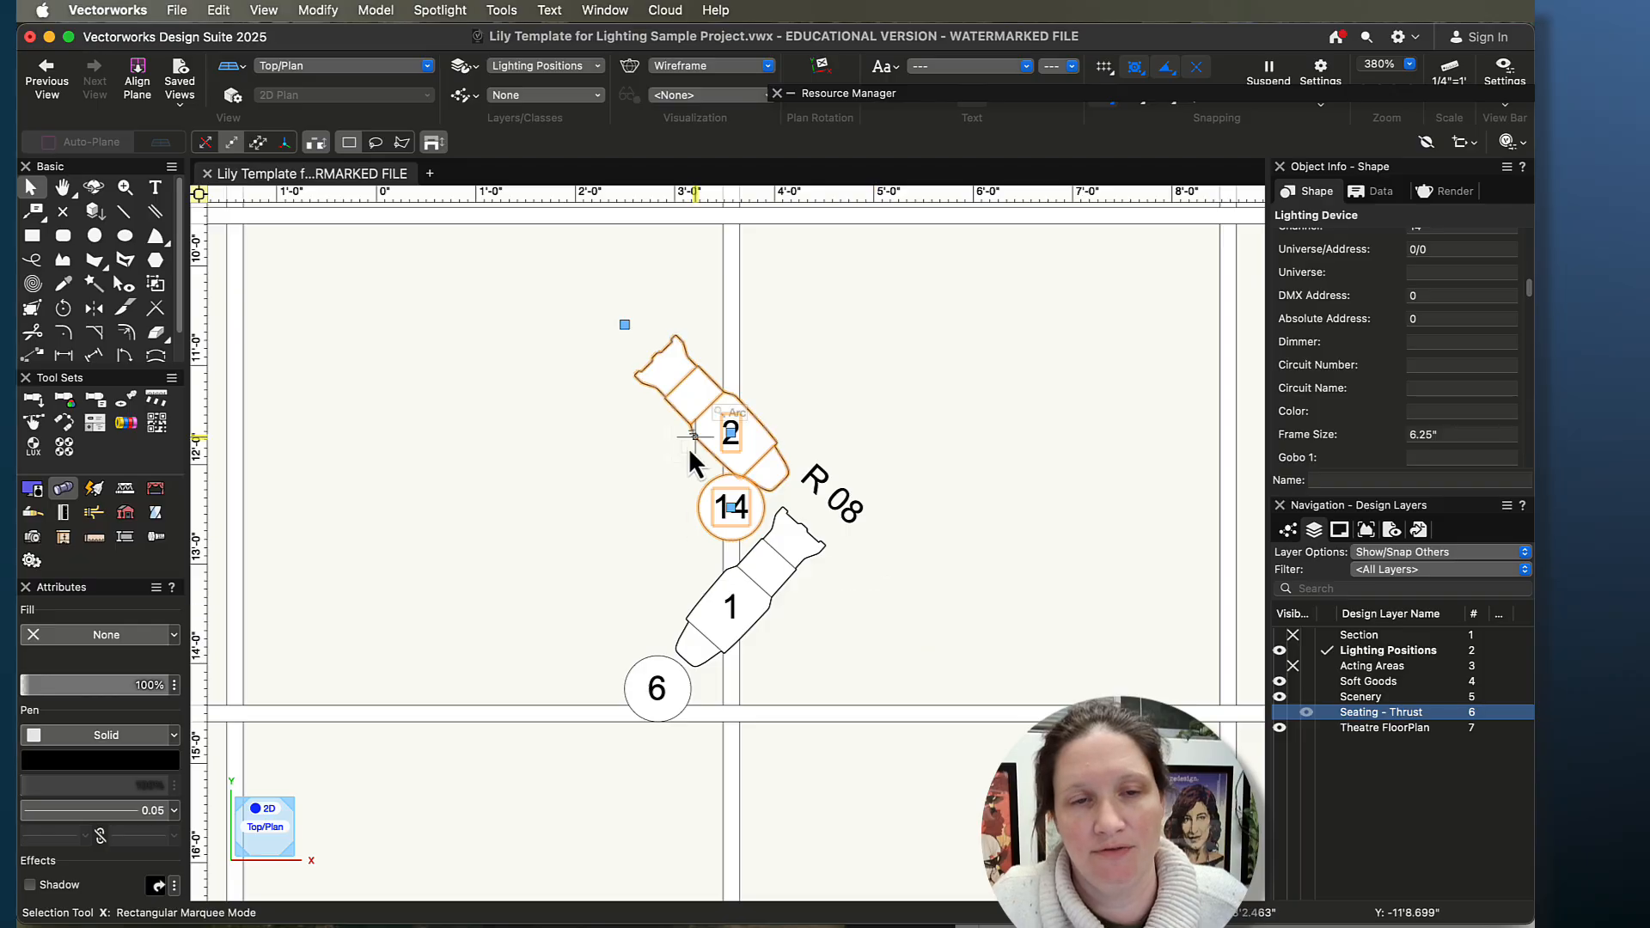
pyautogui.click(649, 546)
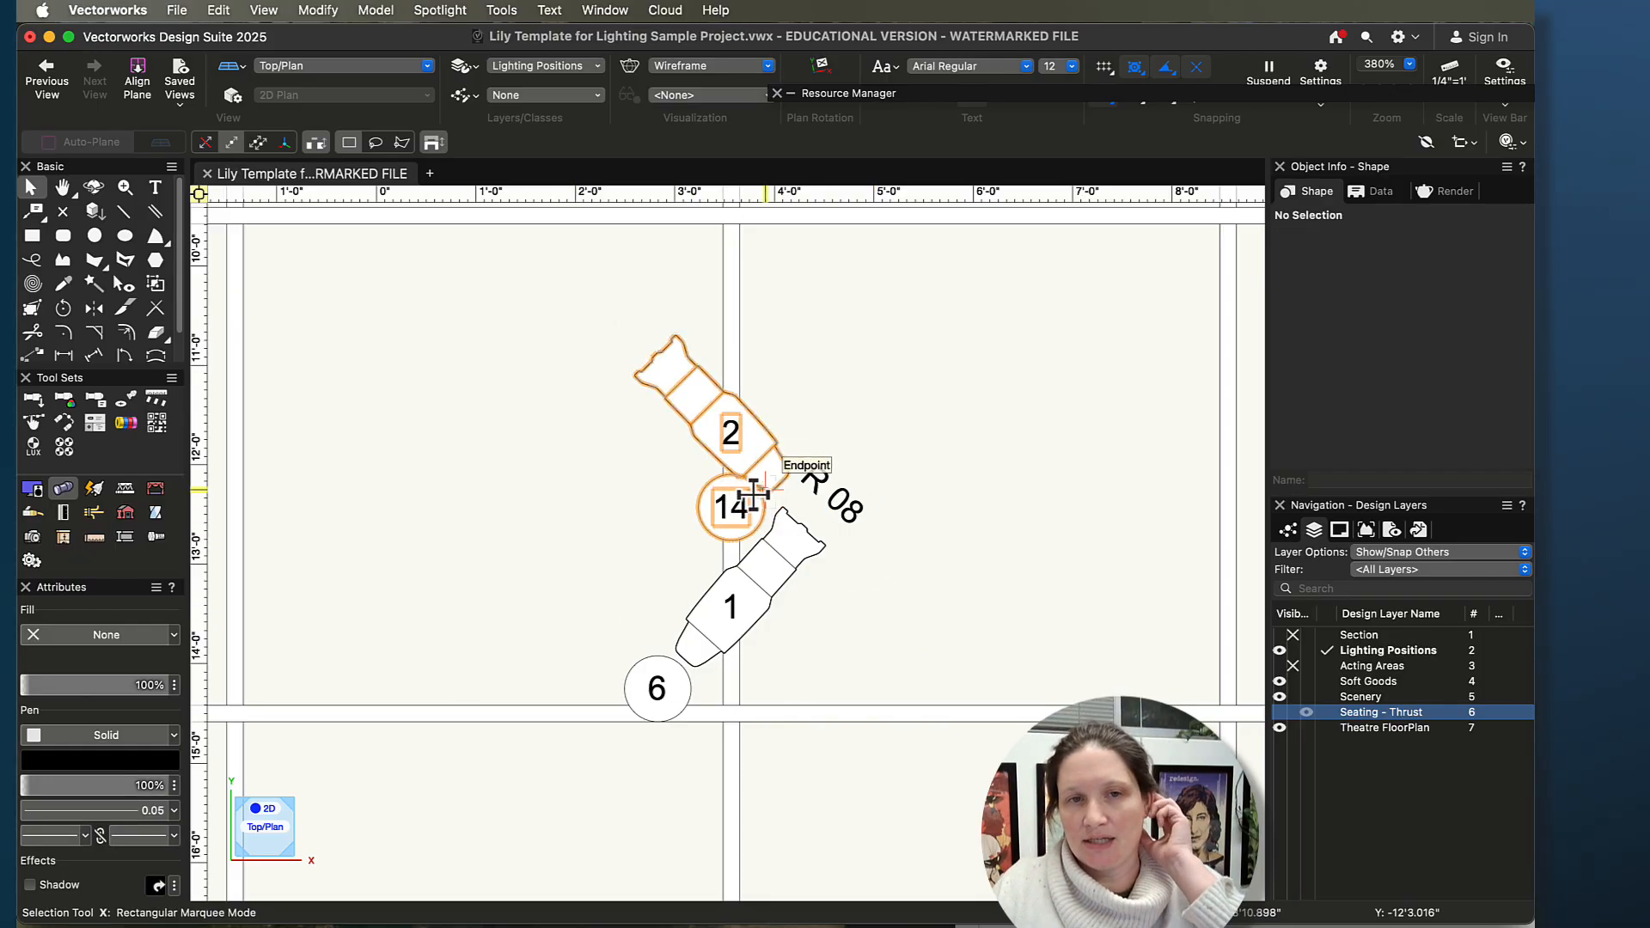
pyautogui.scroll(5, 722, 537)
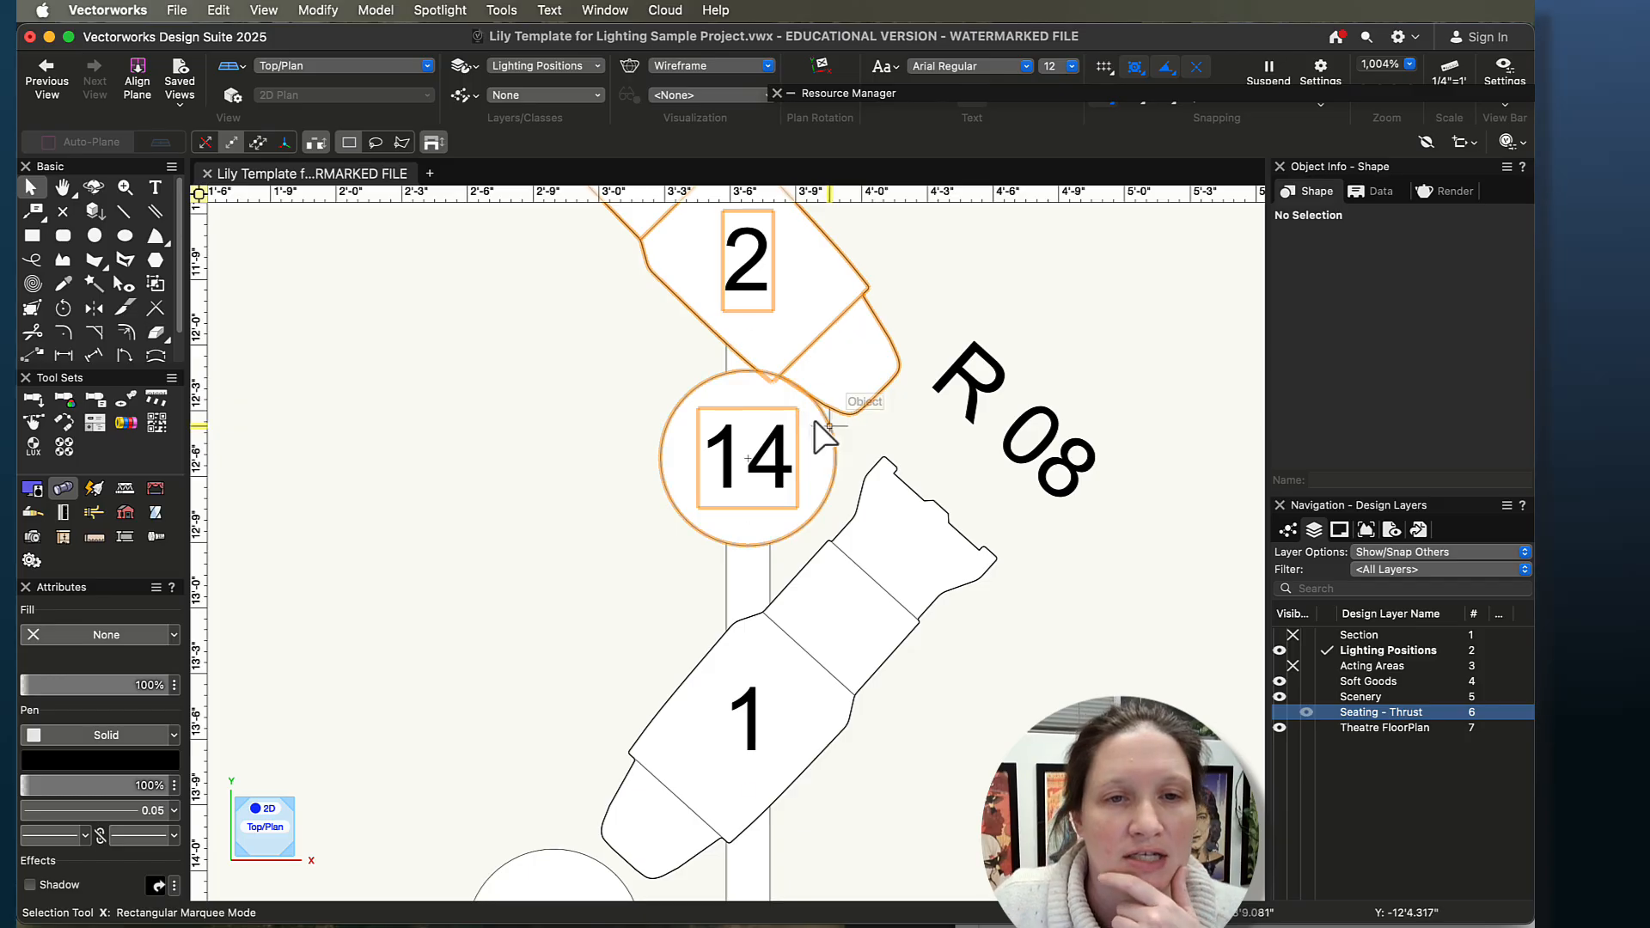
pyautogui.scroll(-3, 732, 515)
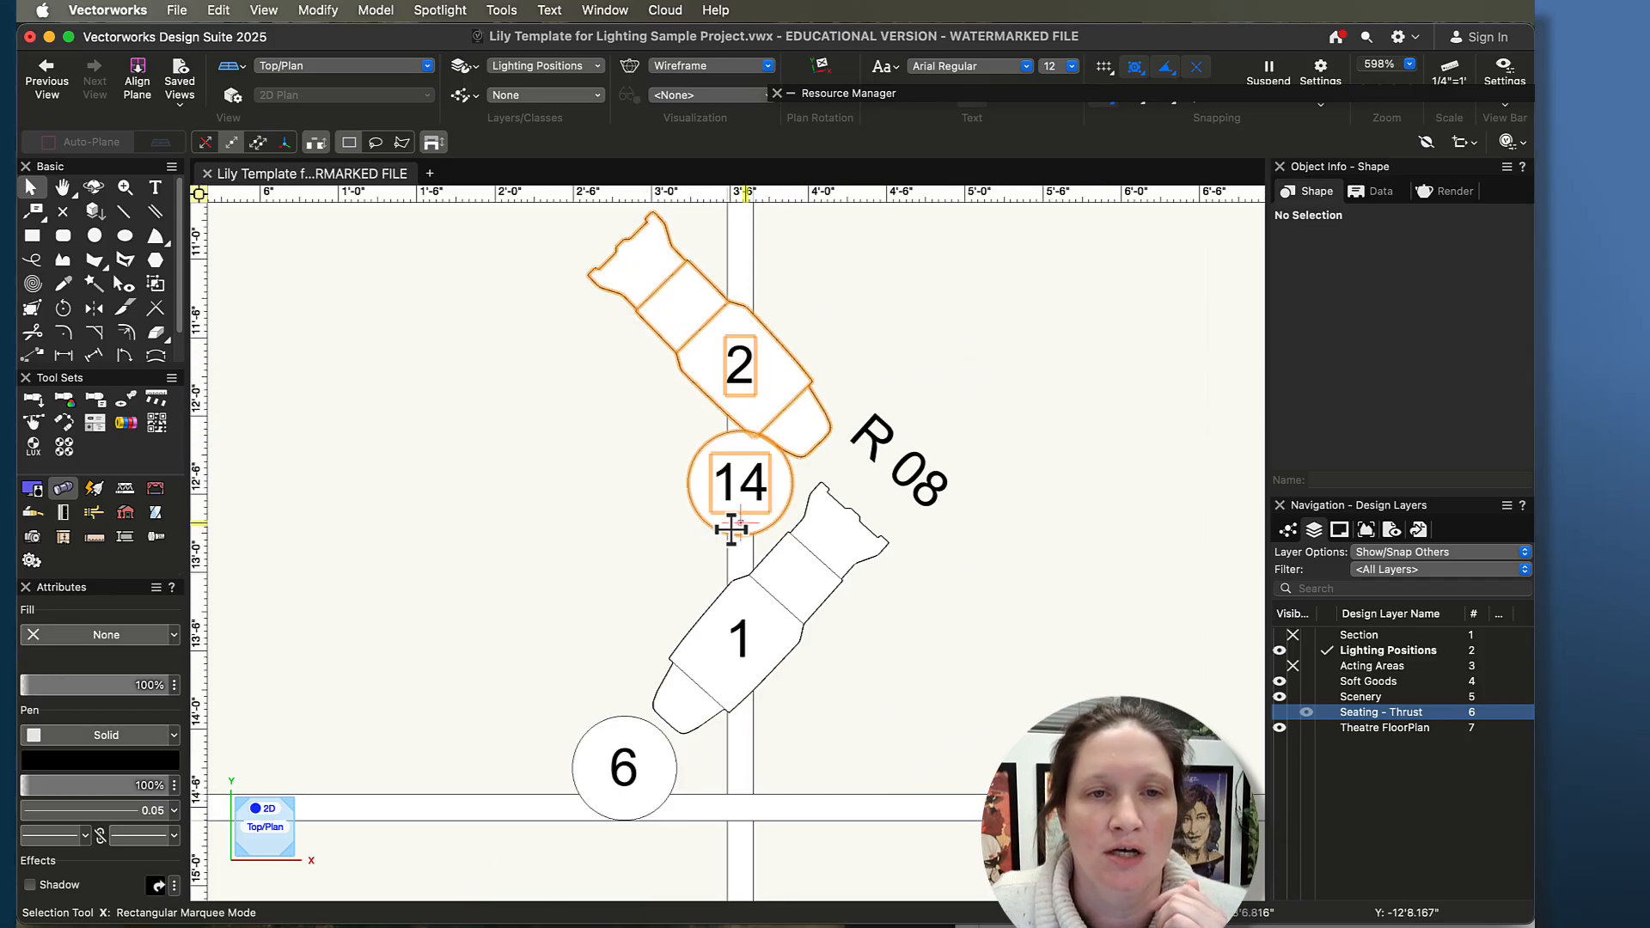
pyautogui.scroll(-9, 732, 528)
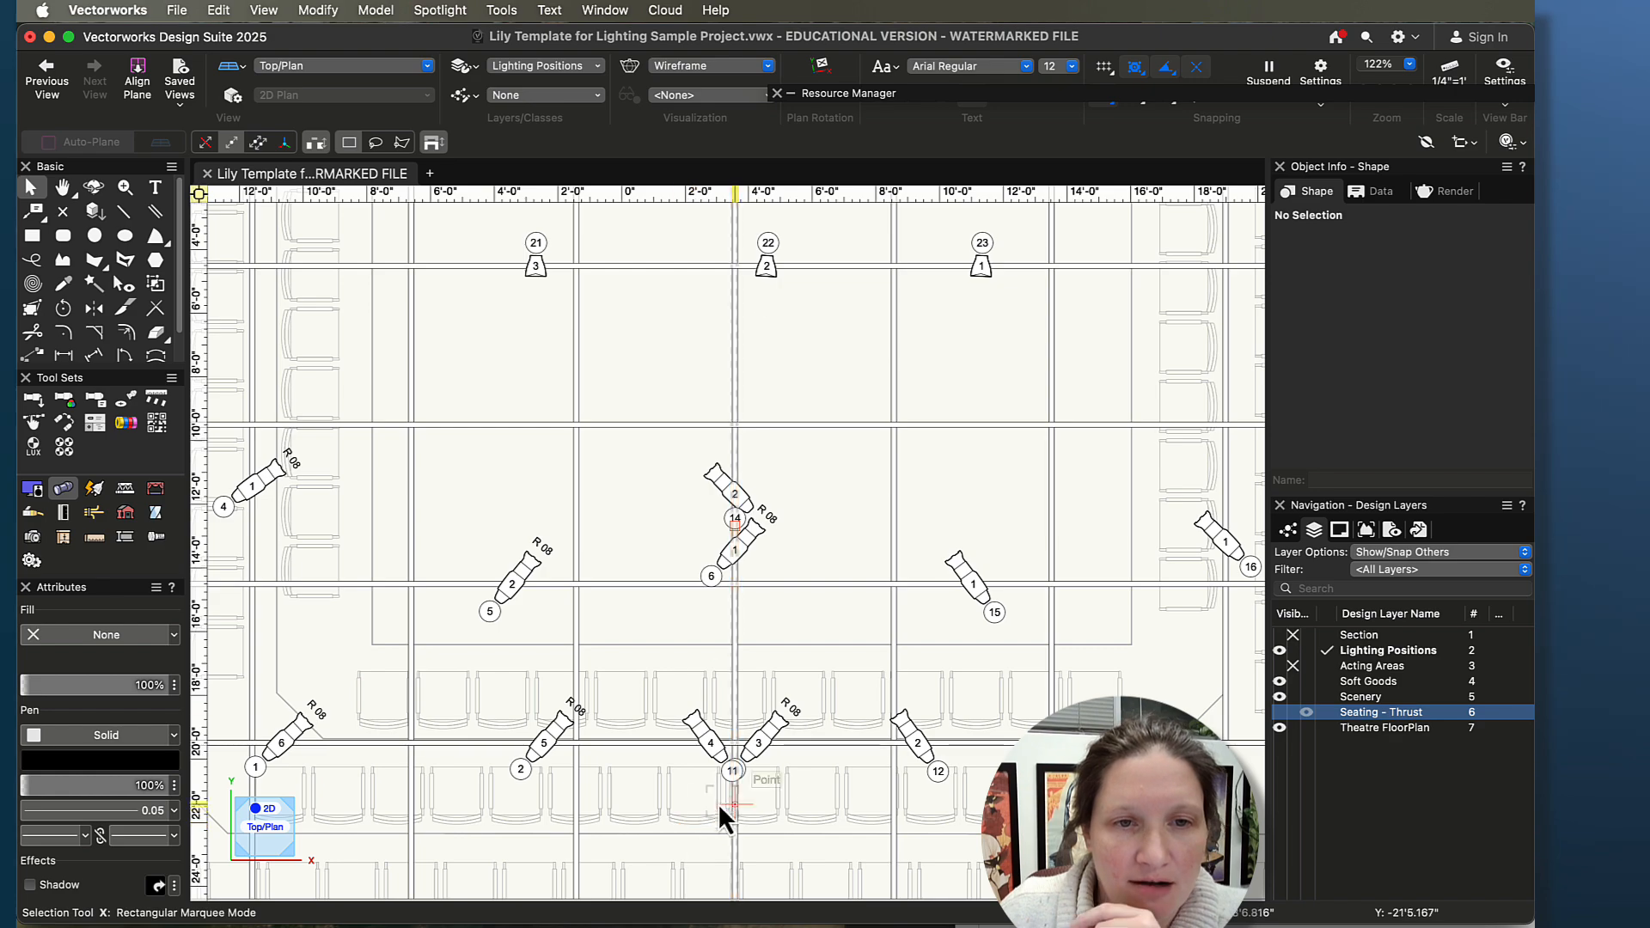
# - Separate the overlapping channel labels at the center of Pipe G, moving 11 to the left and 3 to the right
pyautogui.scroll(10, 727, 744)
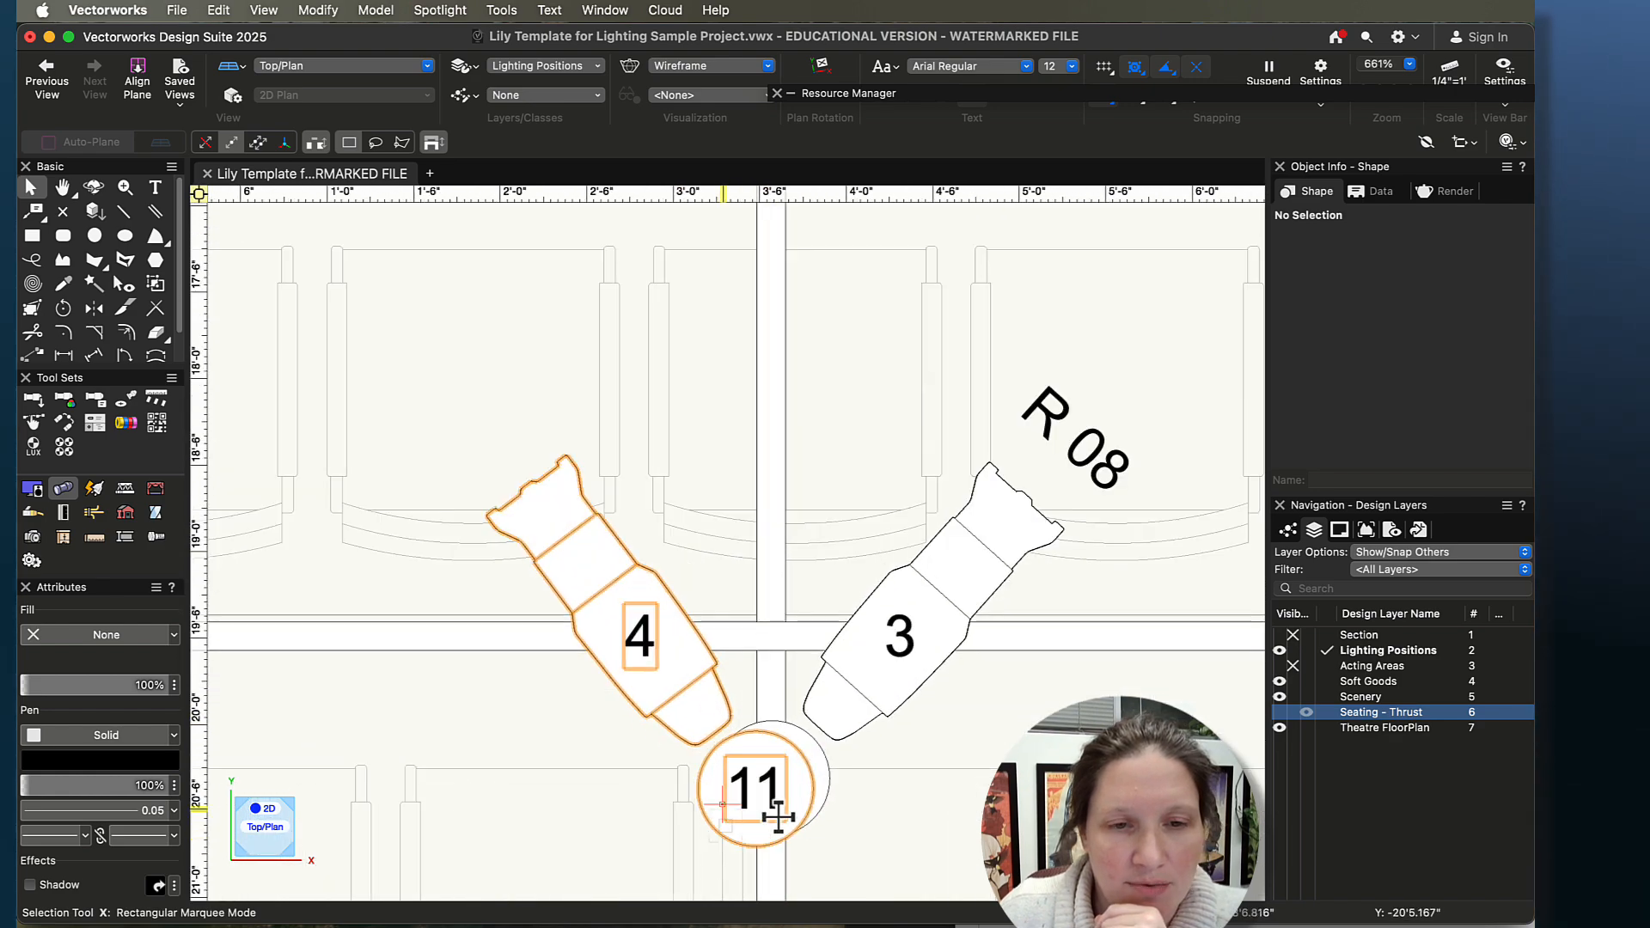
pyautogui.click(772, 795)
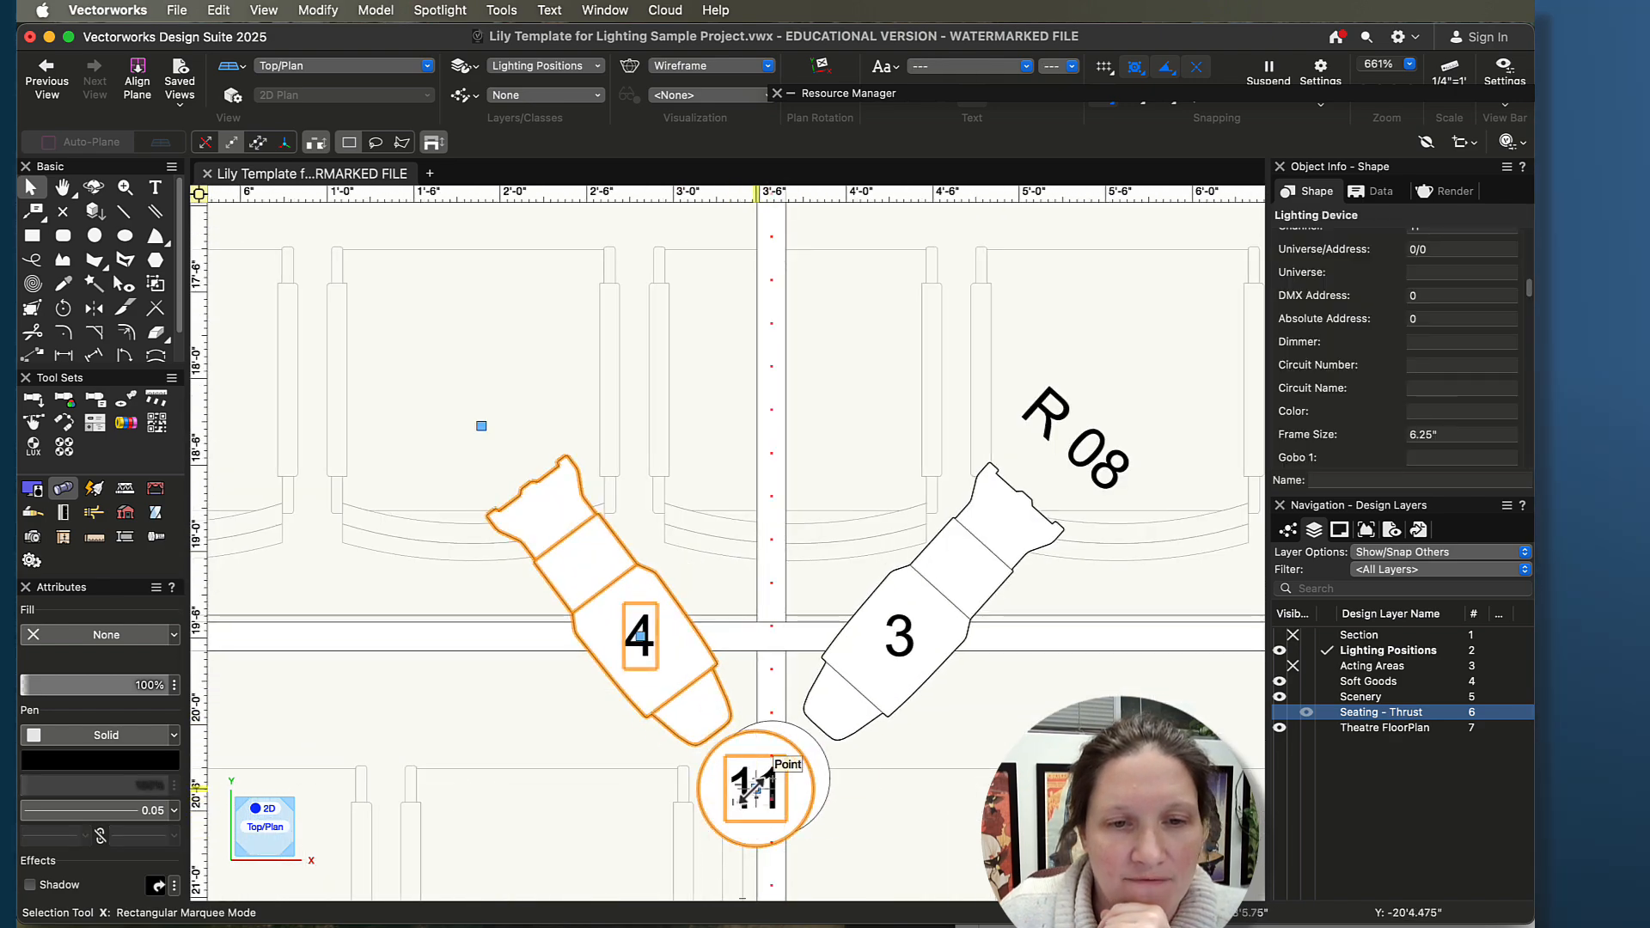
pyautogui.moveTo(752, 786); pyautogui.dragTo(671, 799)
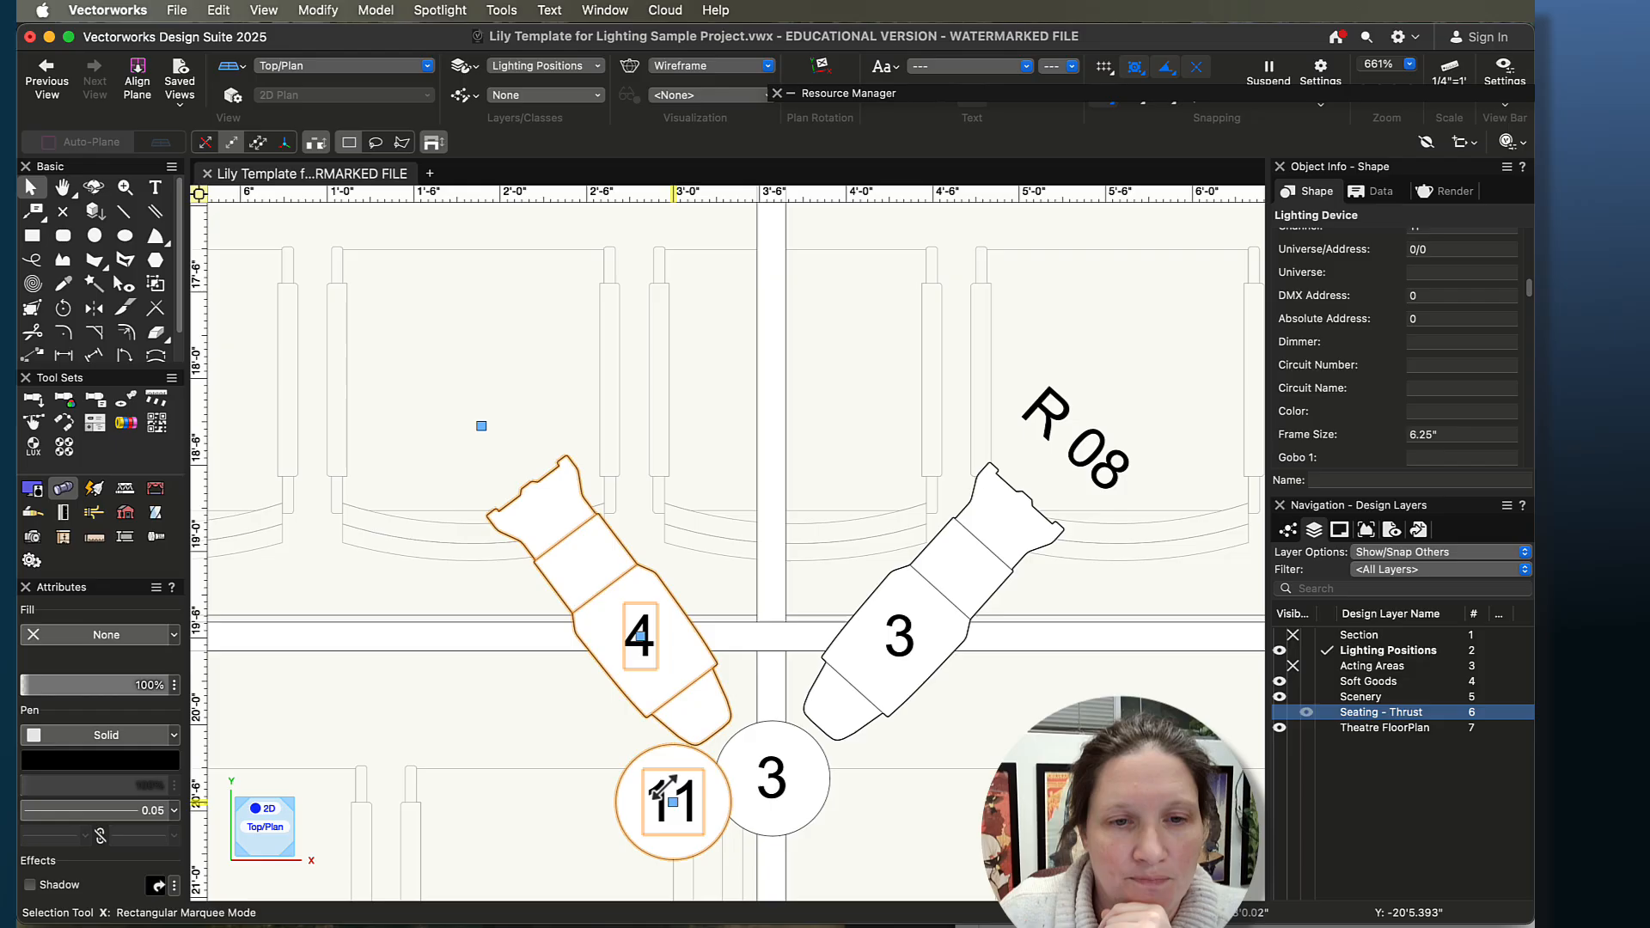
pyautogui.click(773, 784)
pyautogui.moveTo(772, 781); pyautogui.dragTo(862, 766)
# - Fine-tune the two central Pipe G channel labels, raising 11 toward its diagonal and lowering 3 slightly below its diagonal
pyautogui.scroll(2, 731, 764)
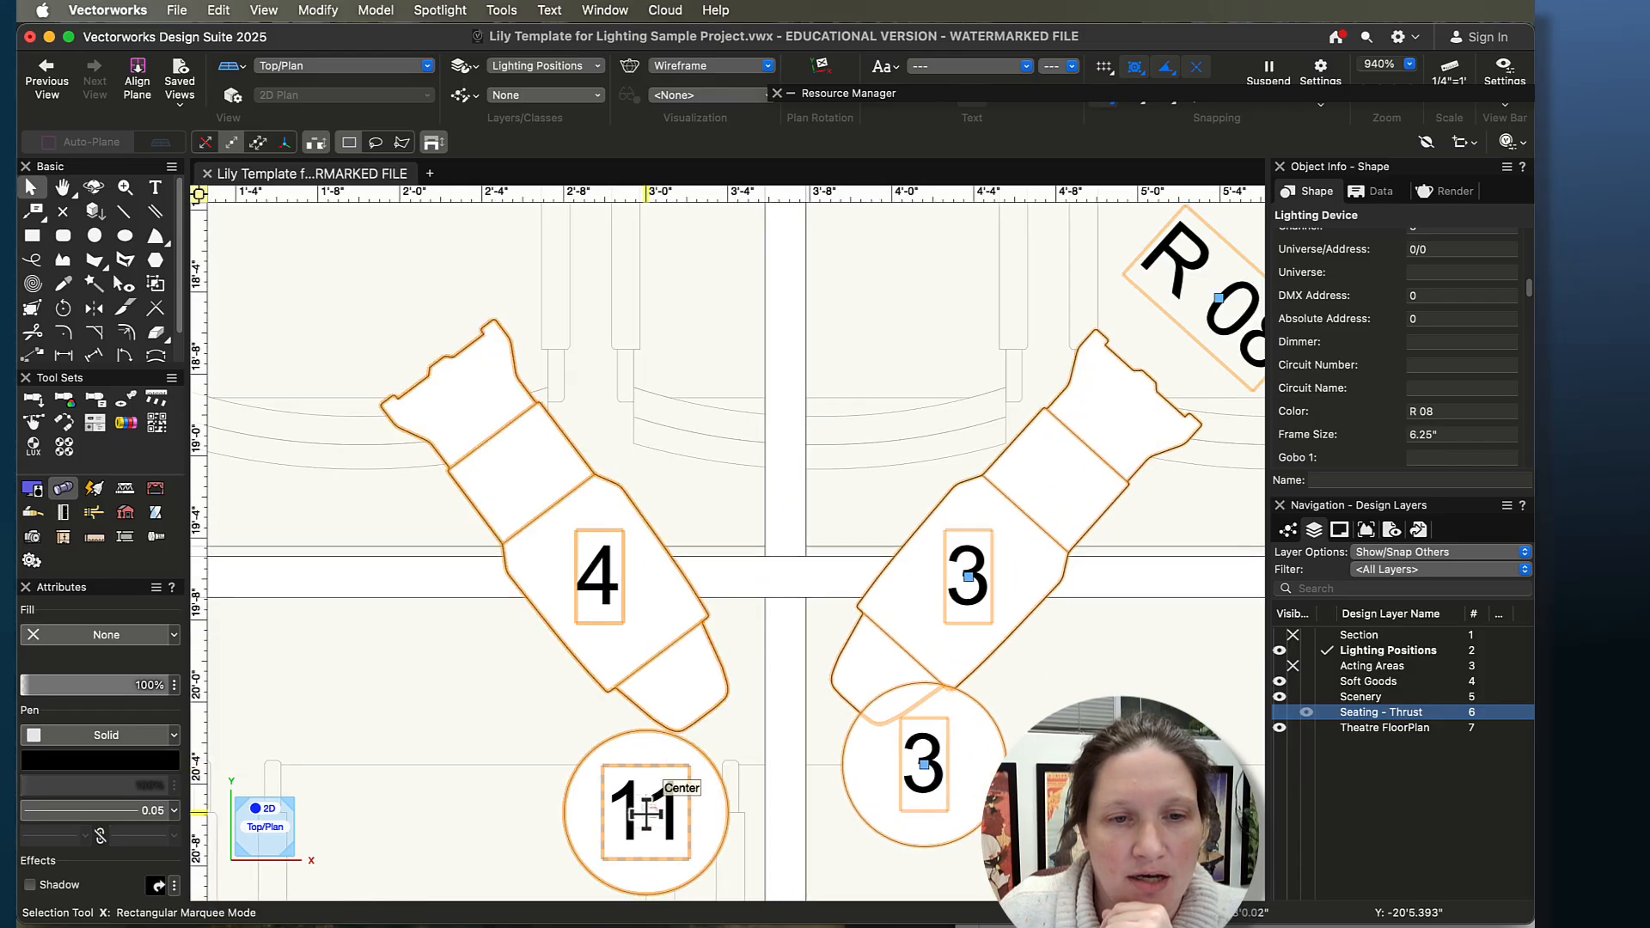
pyautogui.click(646, 812)
pyautogui.moveTo(655, 812); pyautogui.dragTo(651, 771)
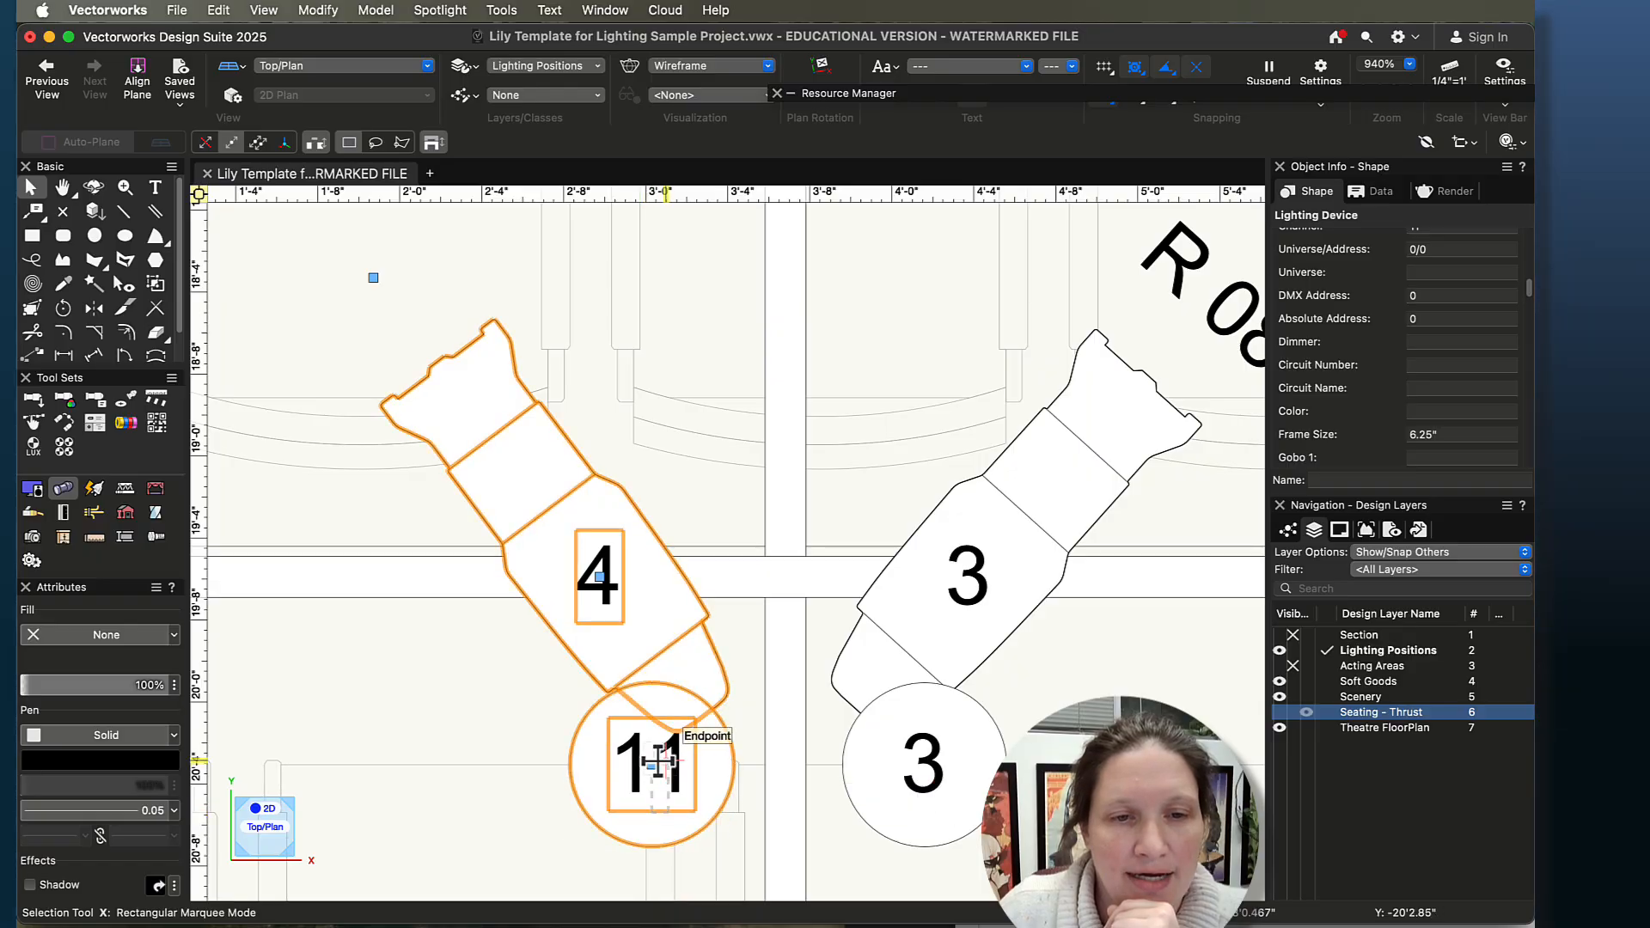
pyautogui.scroll(2, 646, 769)
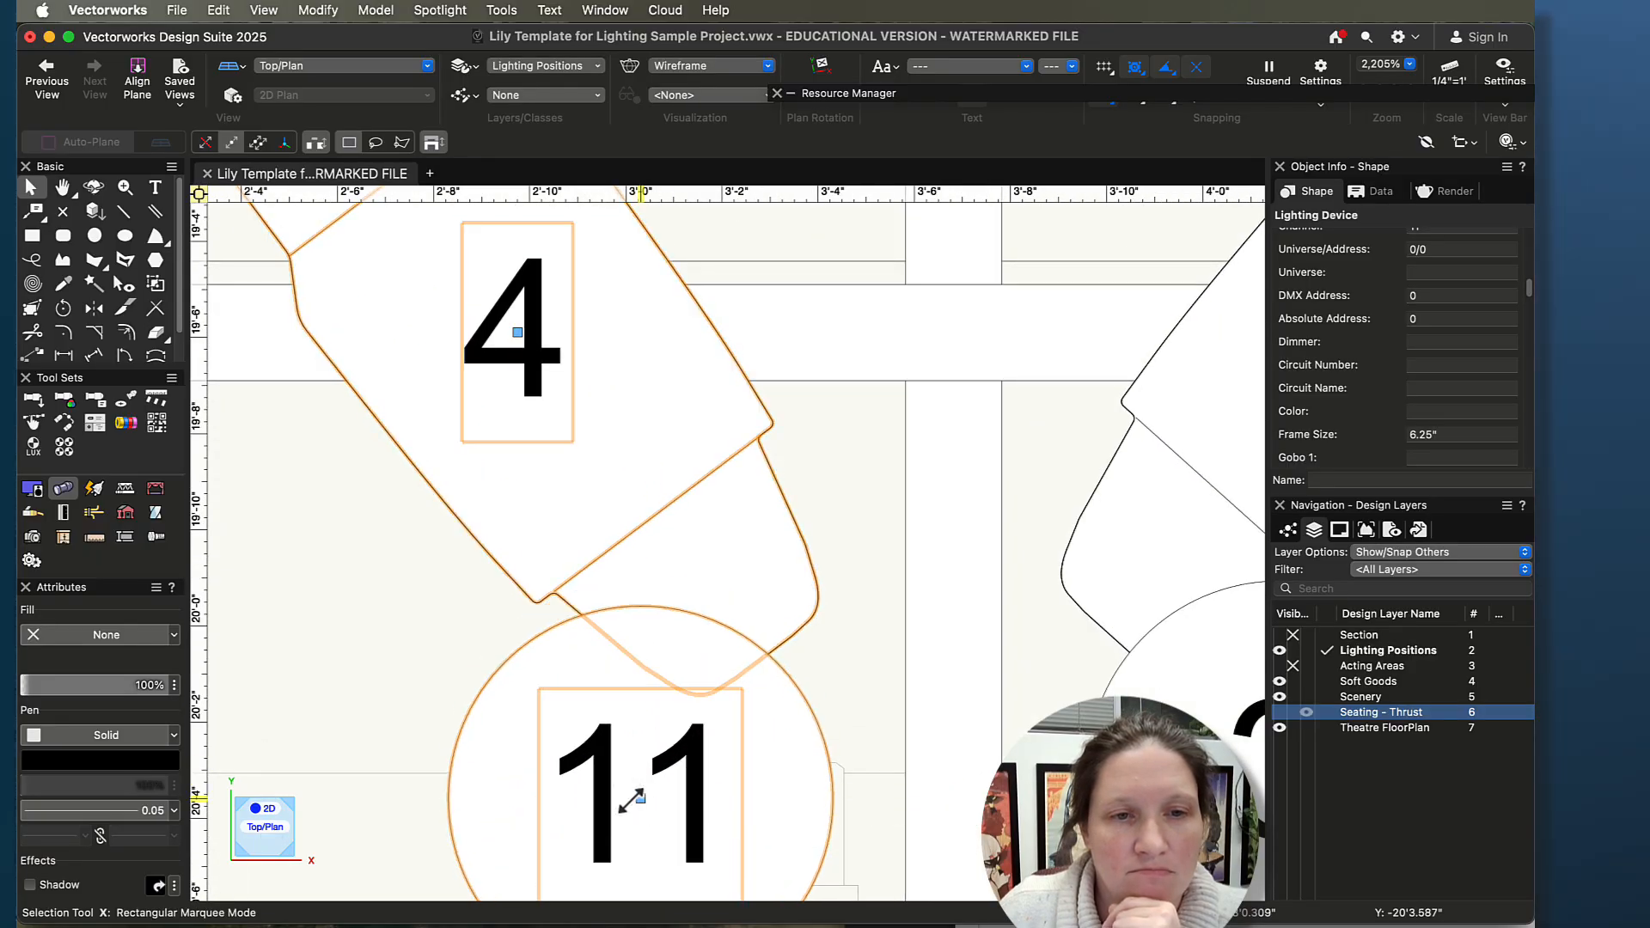
pyautogui.scroll(-4, 729, 776)
pyautogui.click(830, 768)
pyautogui.scroll(2, 830, 768)
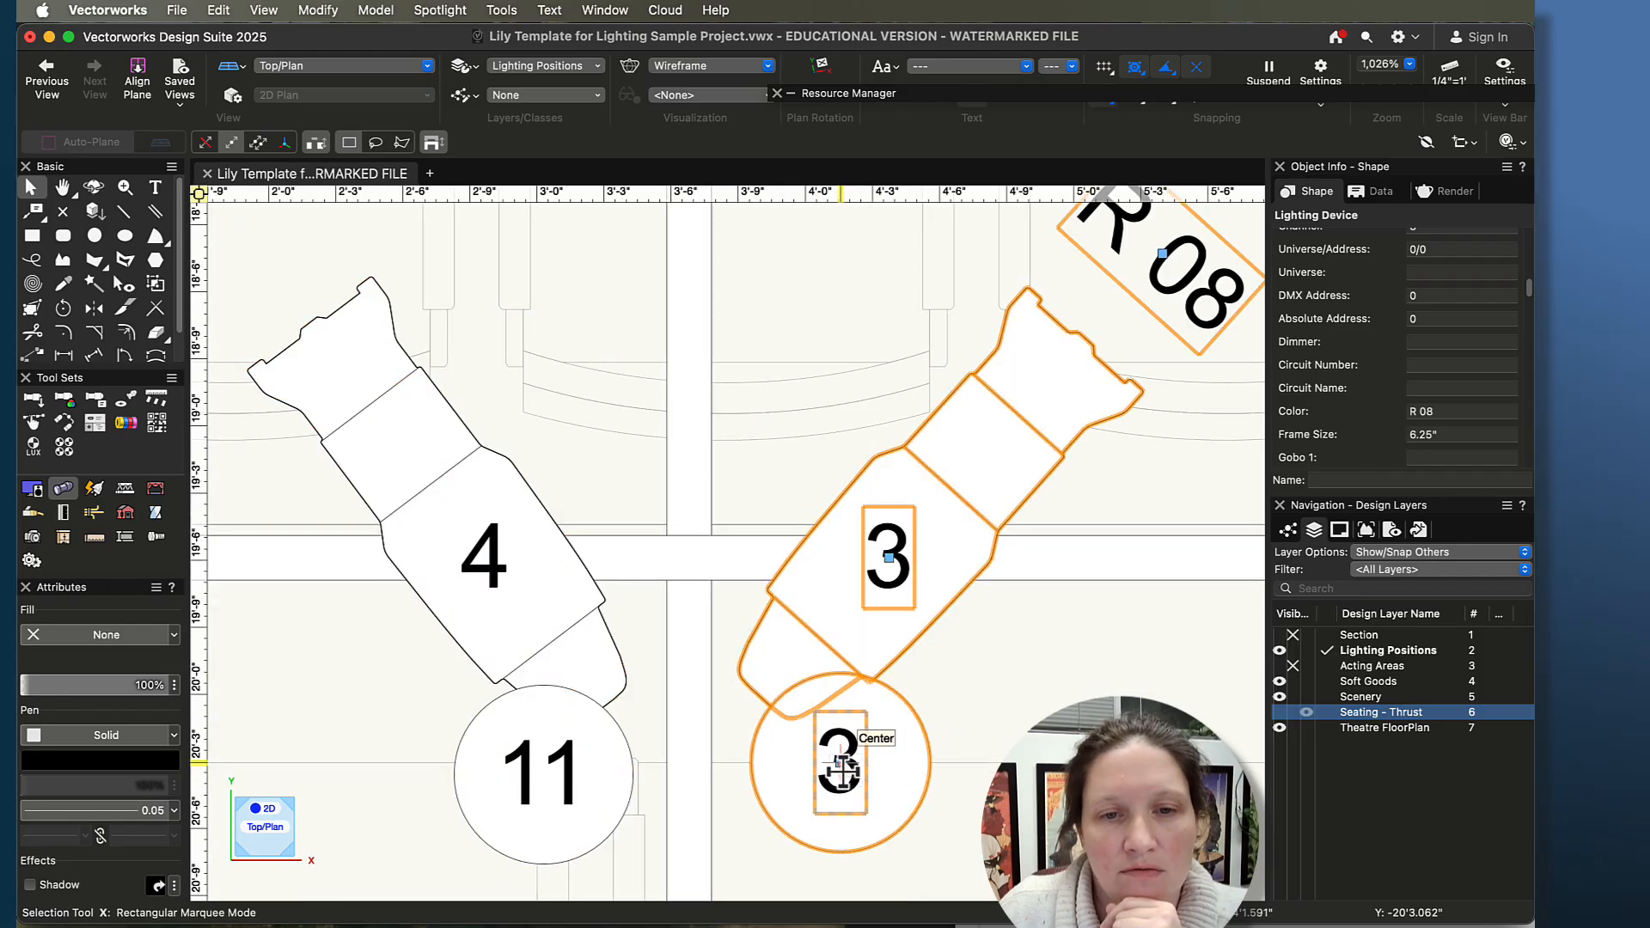
pyautogui.moveTo(838, 772); pyautogui.dragTo(846, 806)
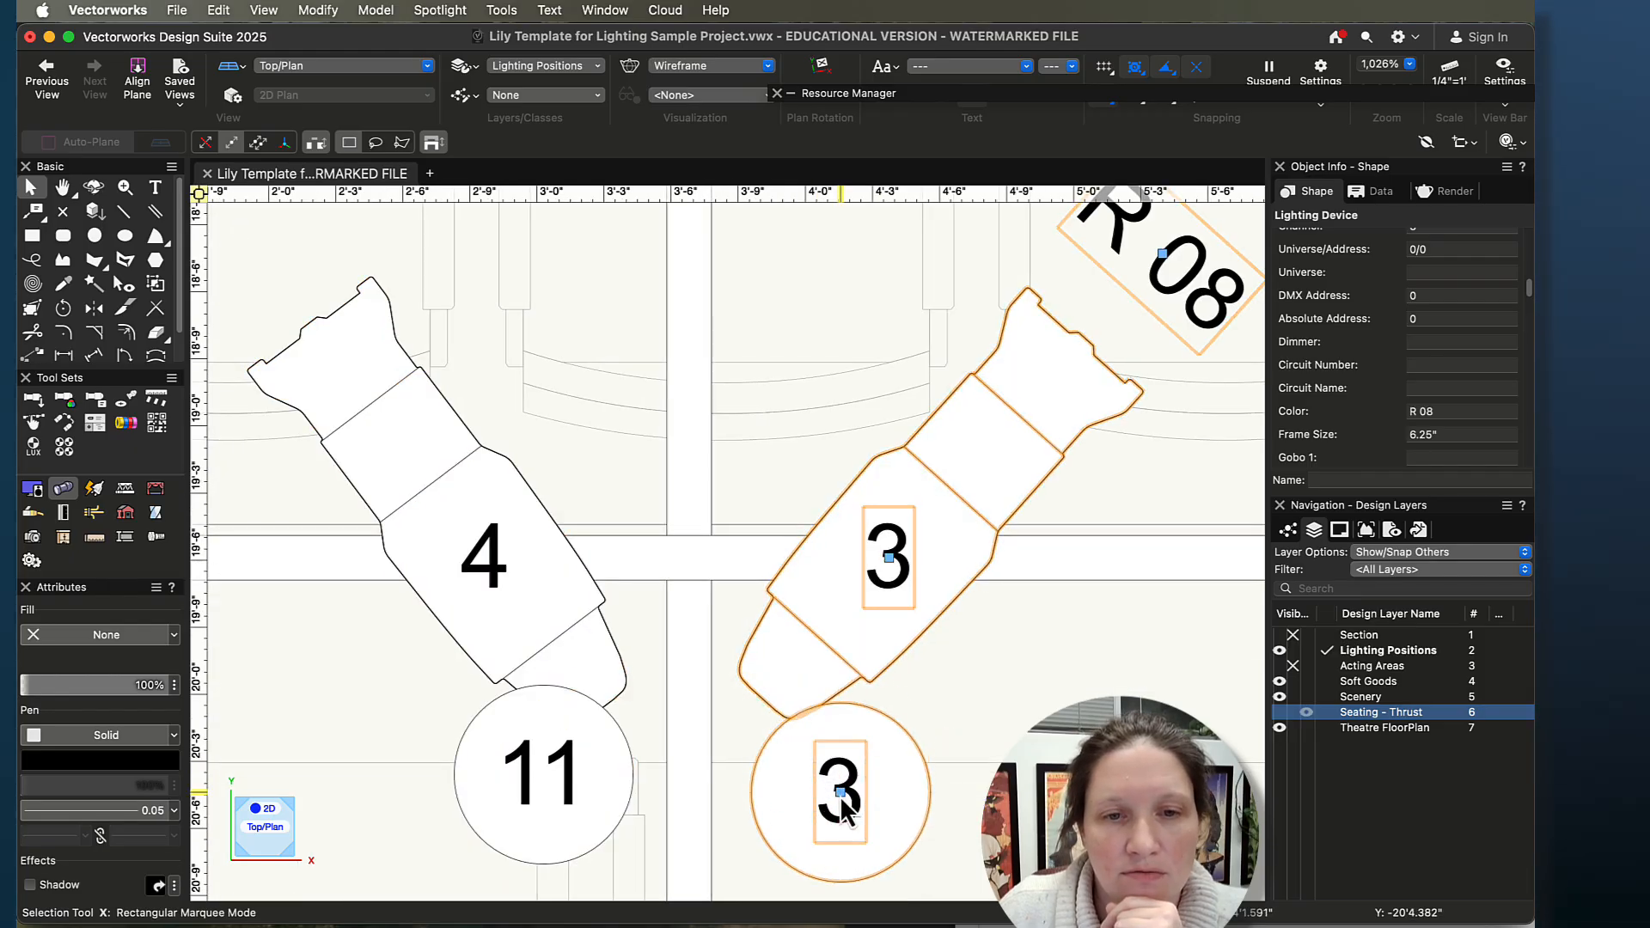
# - Nudge the channel 3 label at the center of Pipe G slightly upward, closer to its diagonal
pyautogui.scroll(-4, 842, 808)
pyautogui.scroll(2, 879, 813)
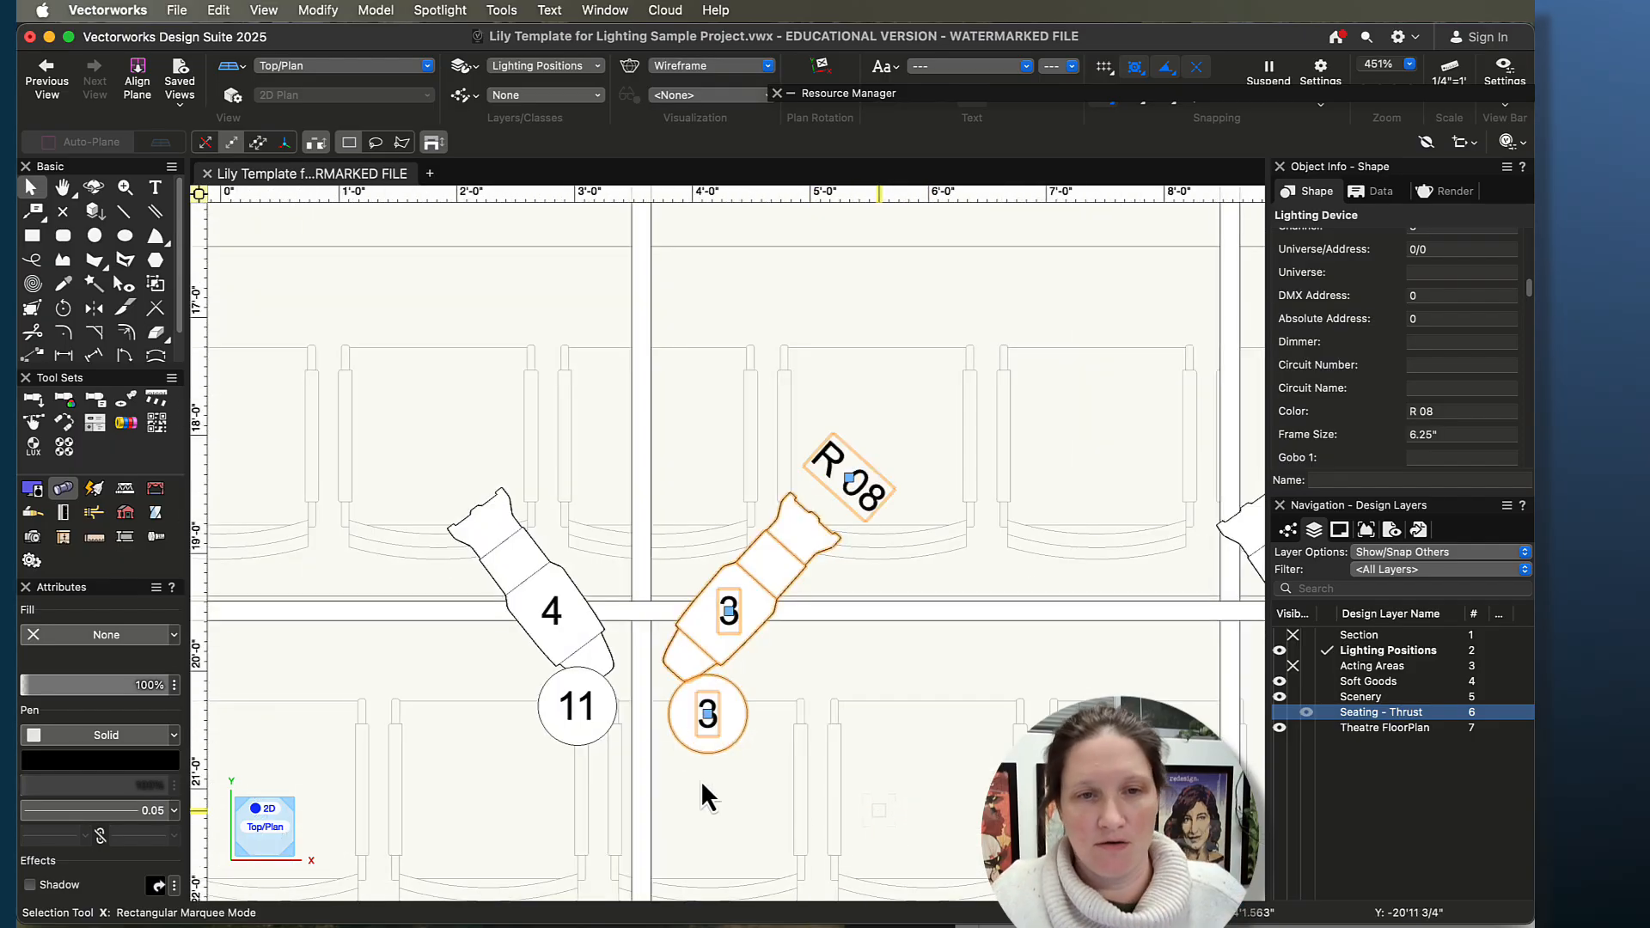
pyautogui.scroll(4, 679, 666)
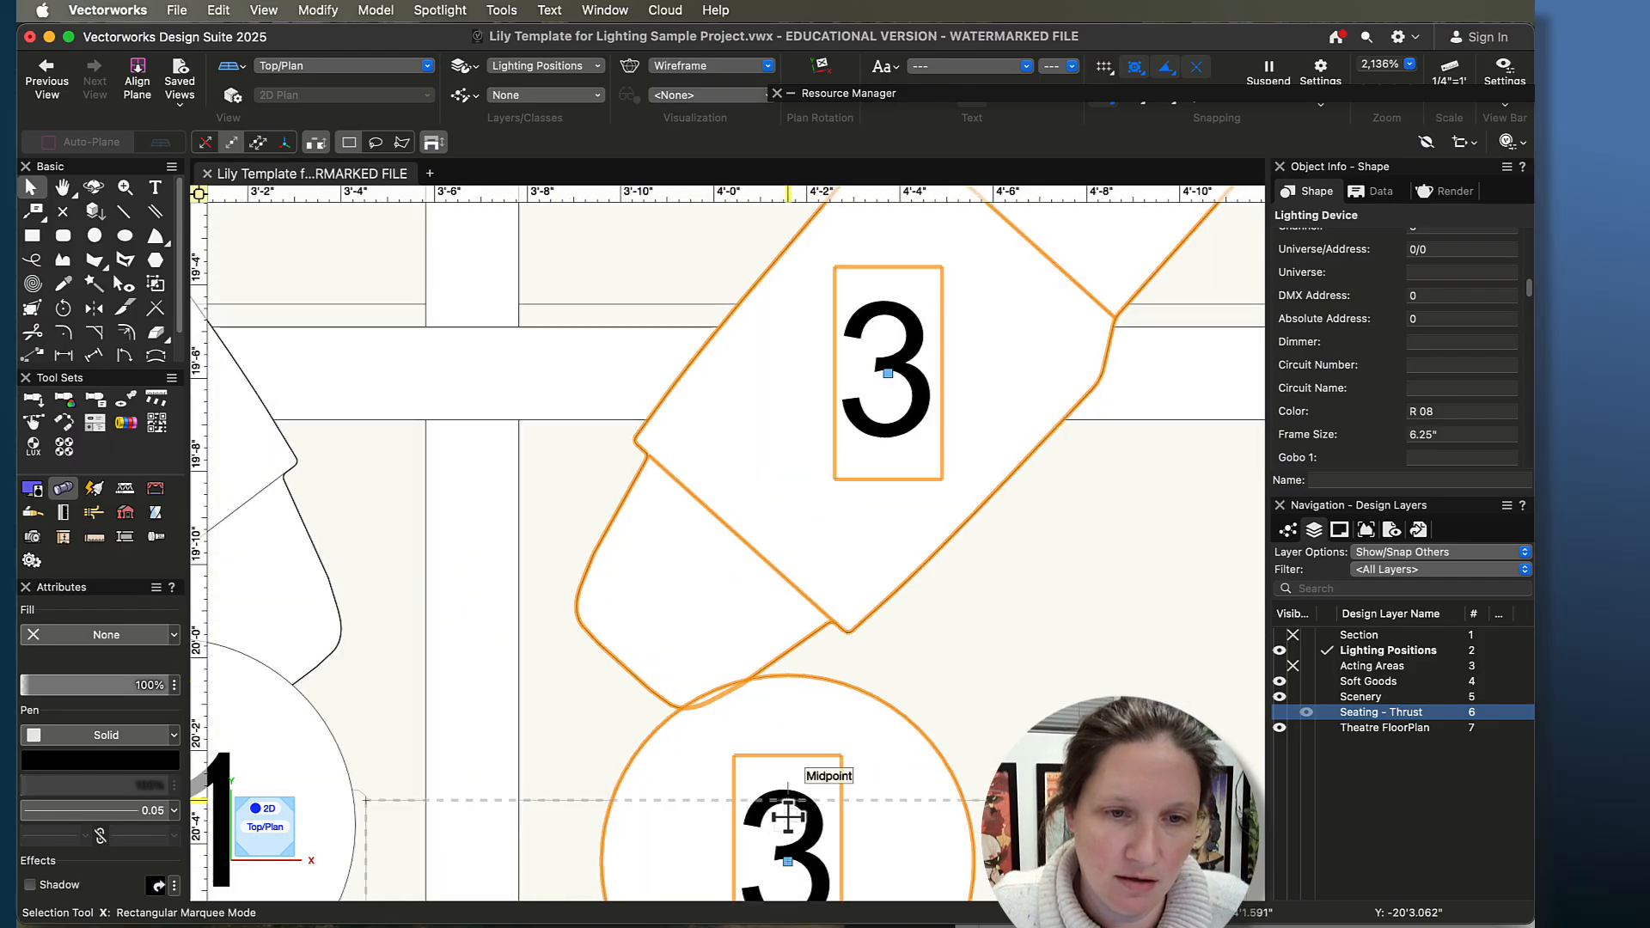
pyautogui.scroll(-1, 787, 816)
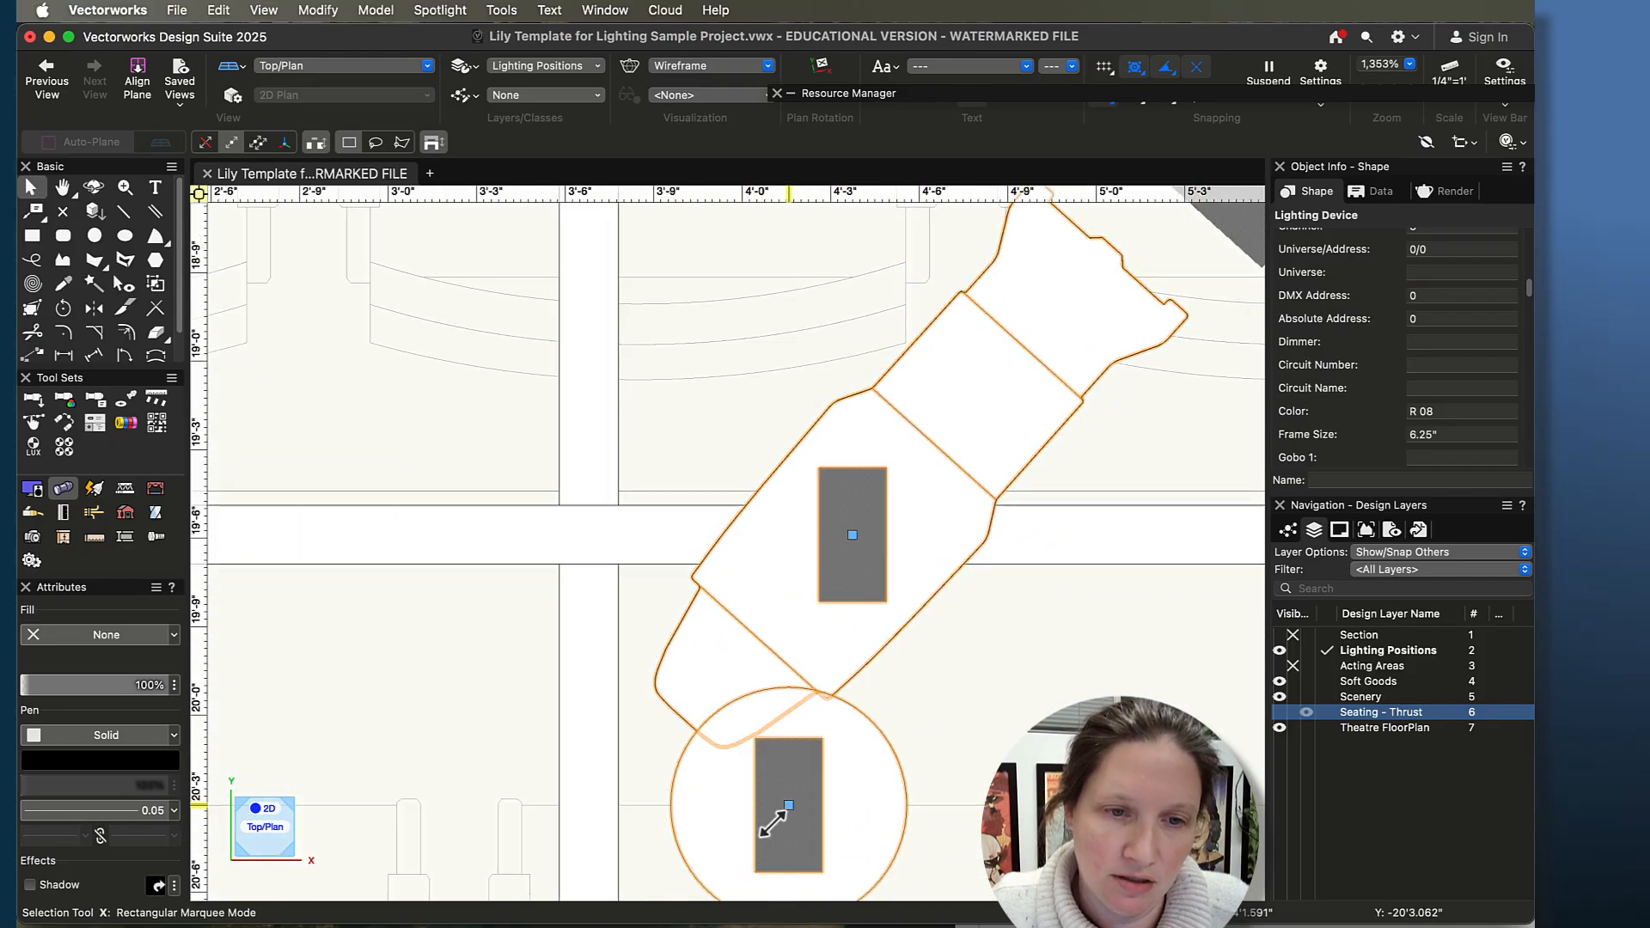
pyautogui.scroll(-4, 787, 837)
pyautogui.click(765, 588)
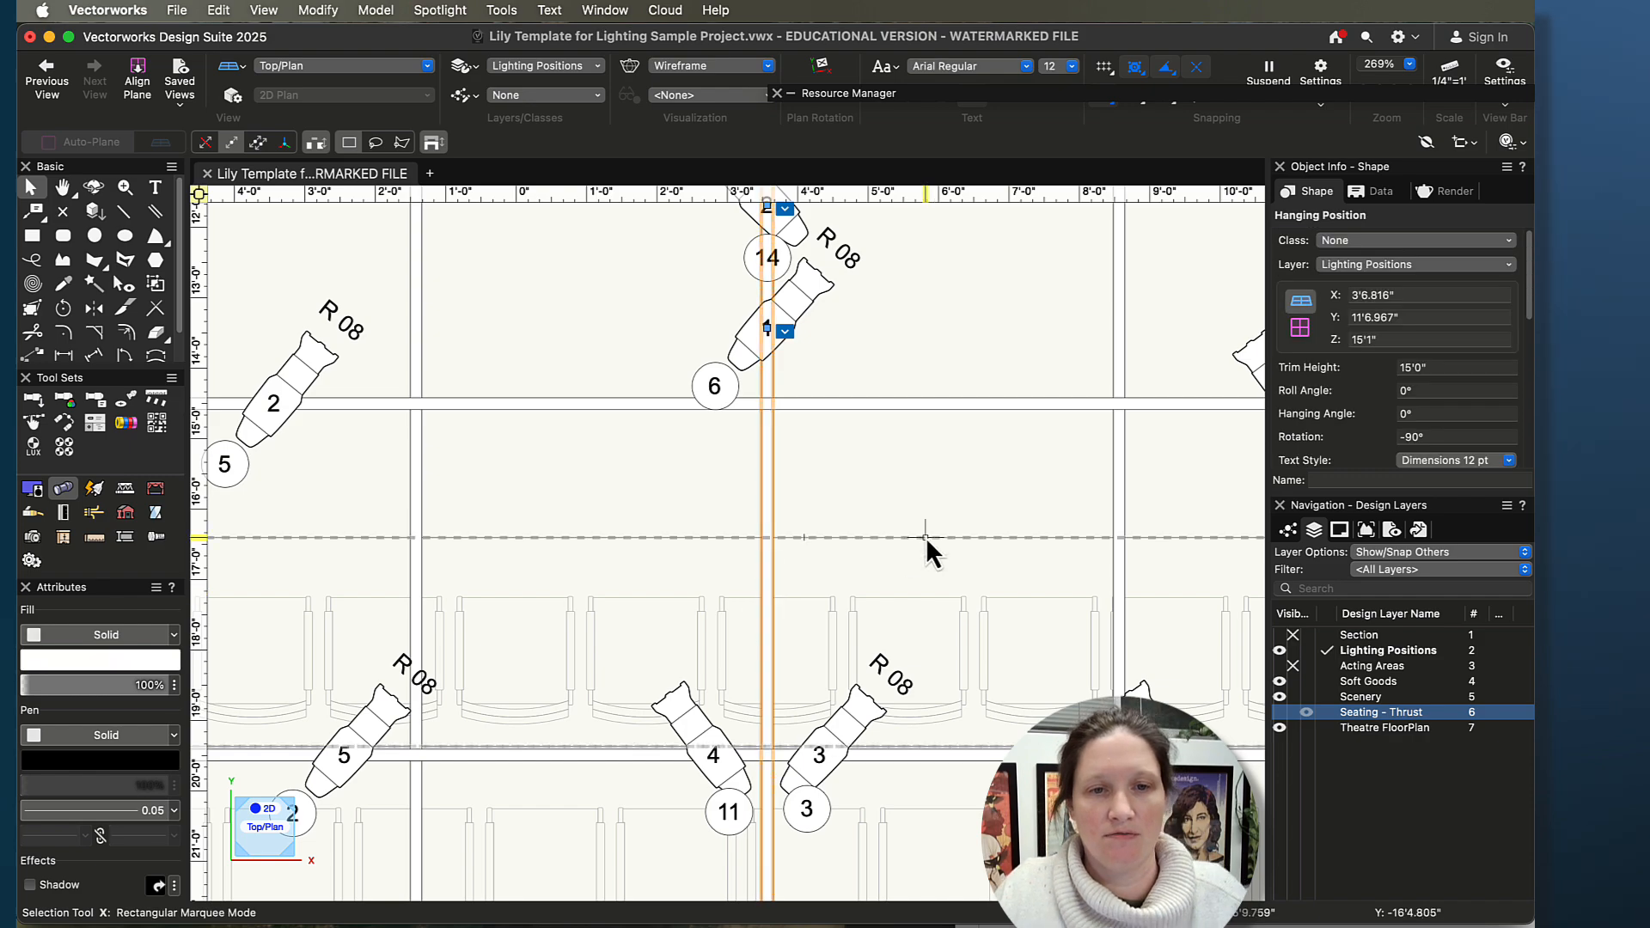
pyautogui.click(928, 538)
# - Select the six diagonals on channels 11 to 16, matching the R360 group in the channel key, and set their color to R 360
pyautogui.scroll(-4, 842, 731)
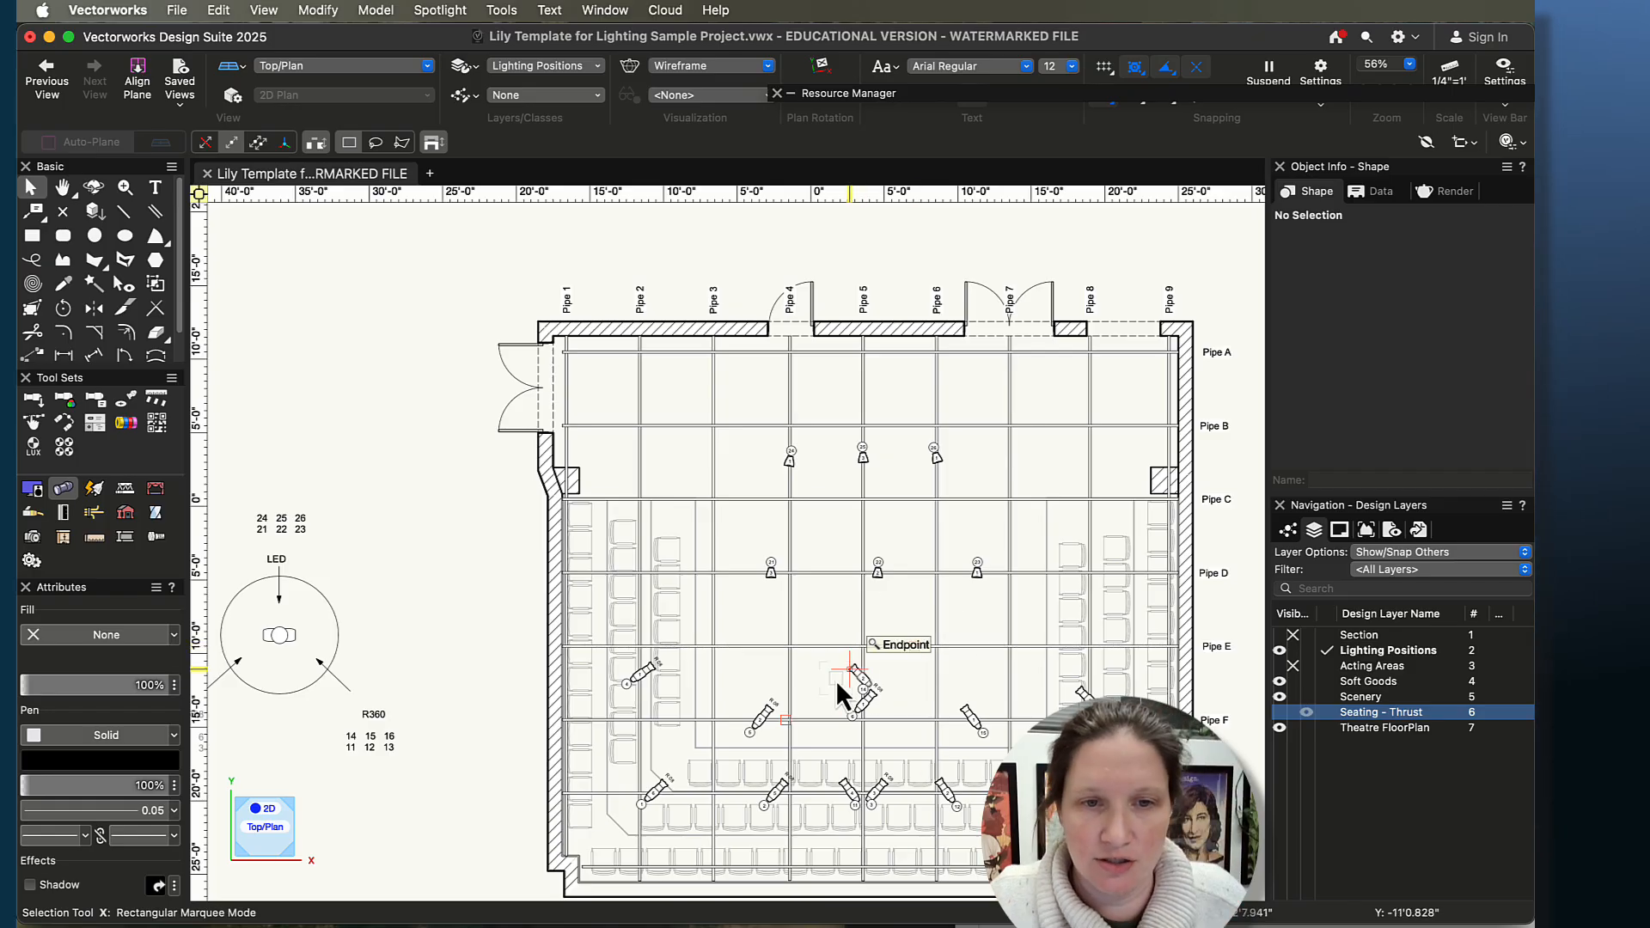
pyautogui.click(862, 685)
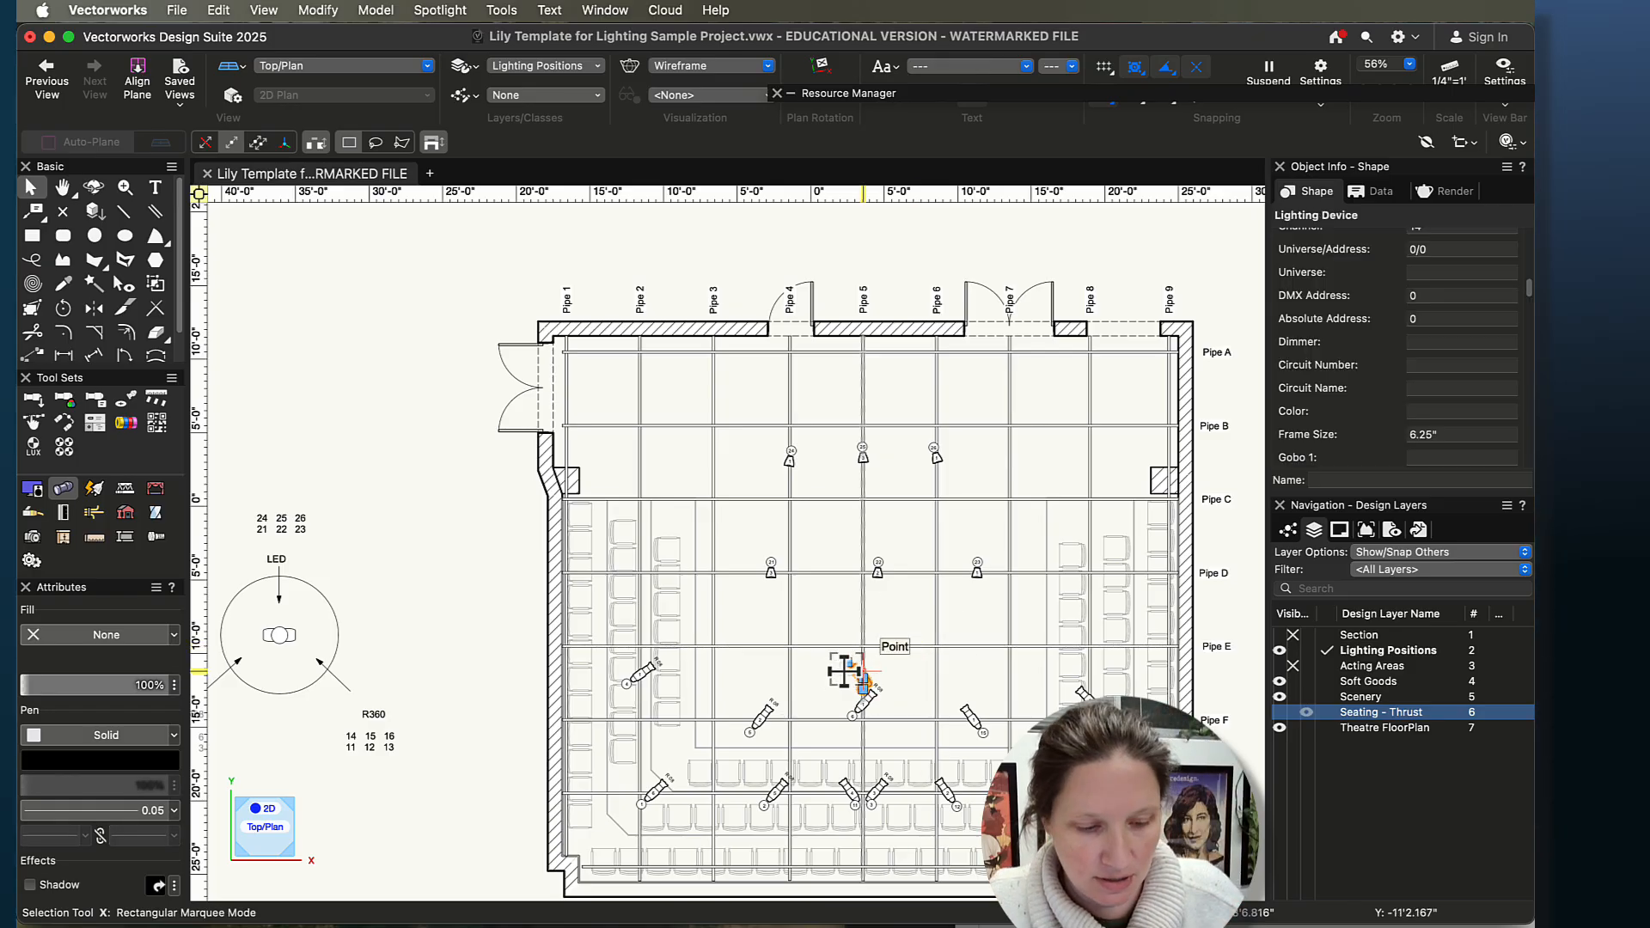
pyautogui.keyDown('shift'); pyautogui.click(849, 792); pyautogui.keyUp('shift')
pyautogui.keyDown('shift'); pyautogui.click(951, 792); pyautogui.keyUp('shift')
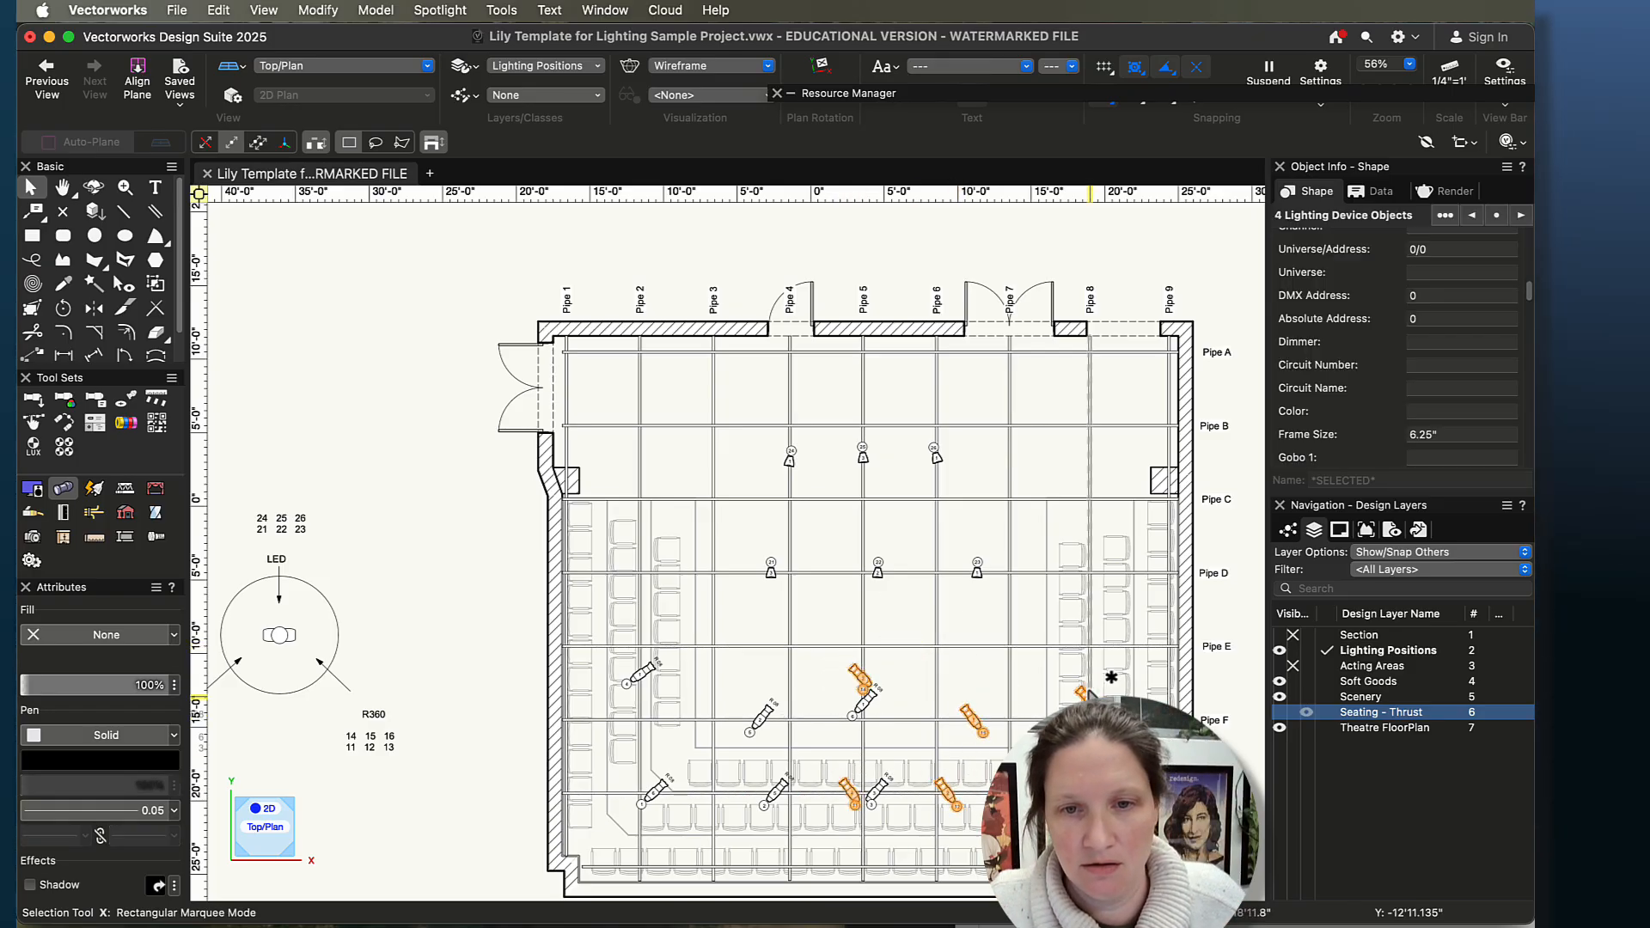
pyautogui.keyDown('shift'); pyautogui.click(375, 681); pyautogui.keyUp('shift')
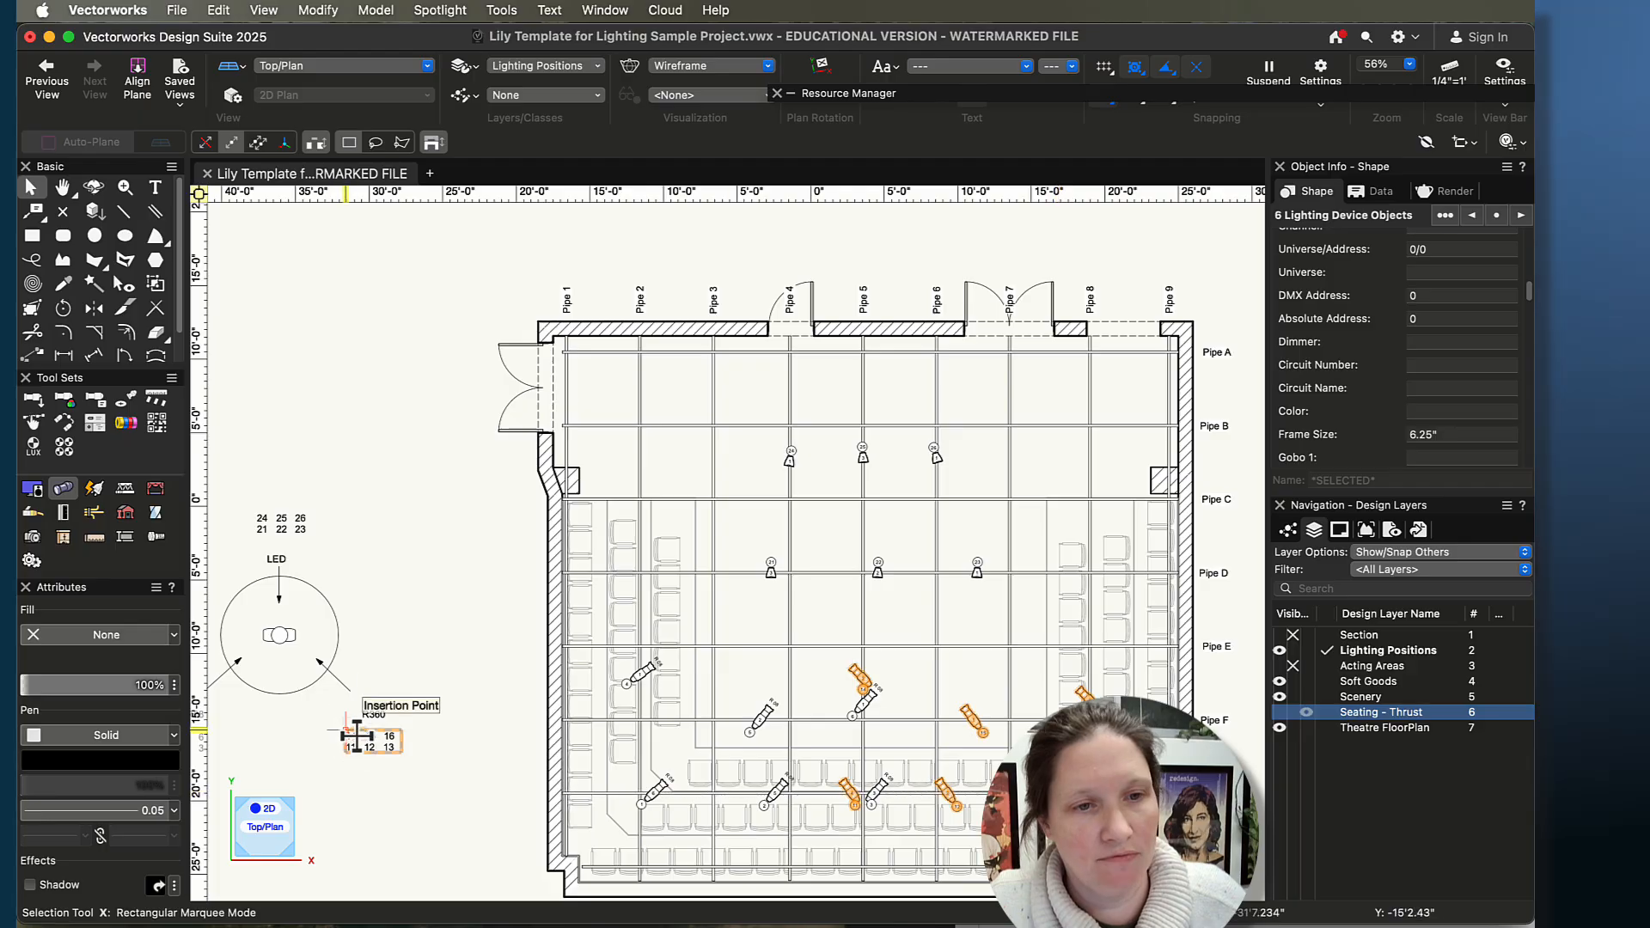
pyautogui.click(1430, 411)
pyautogui.write('R')
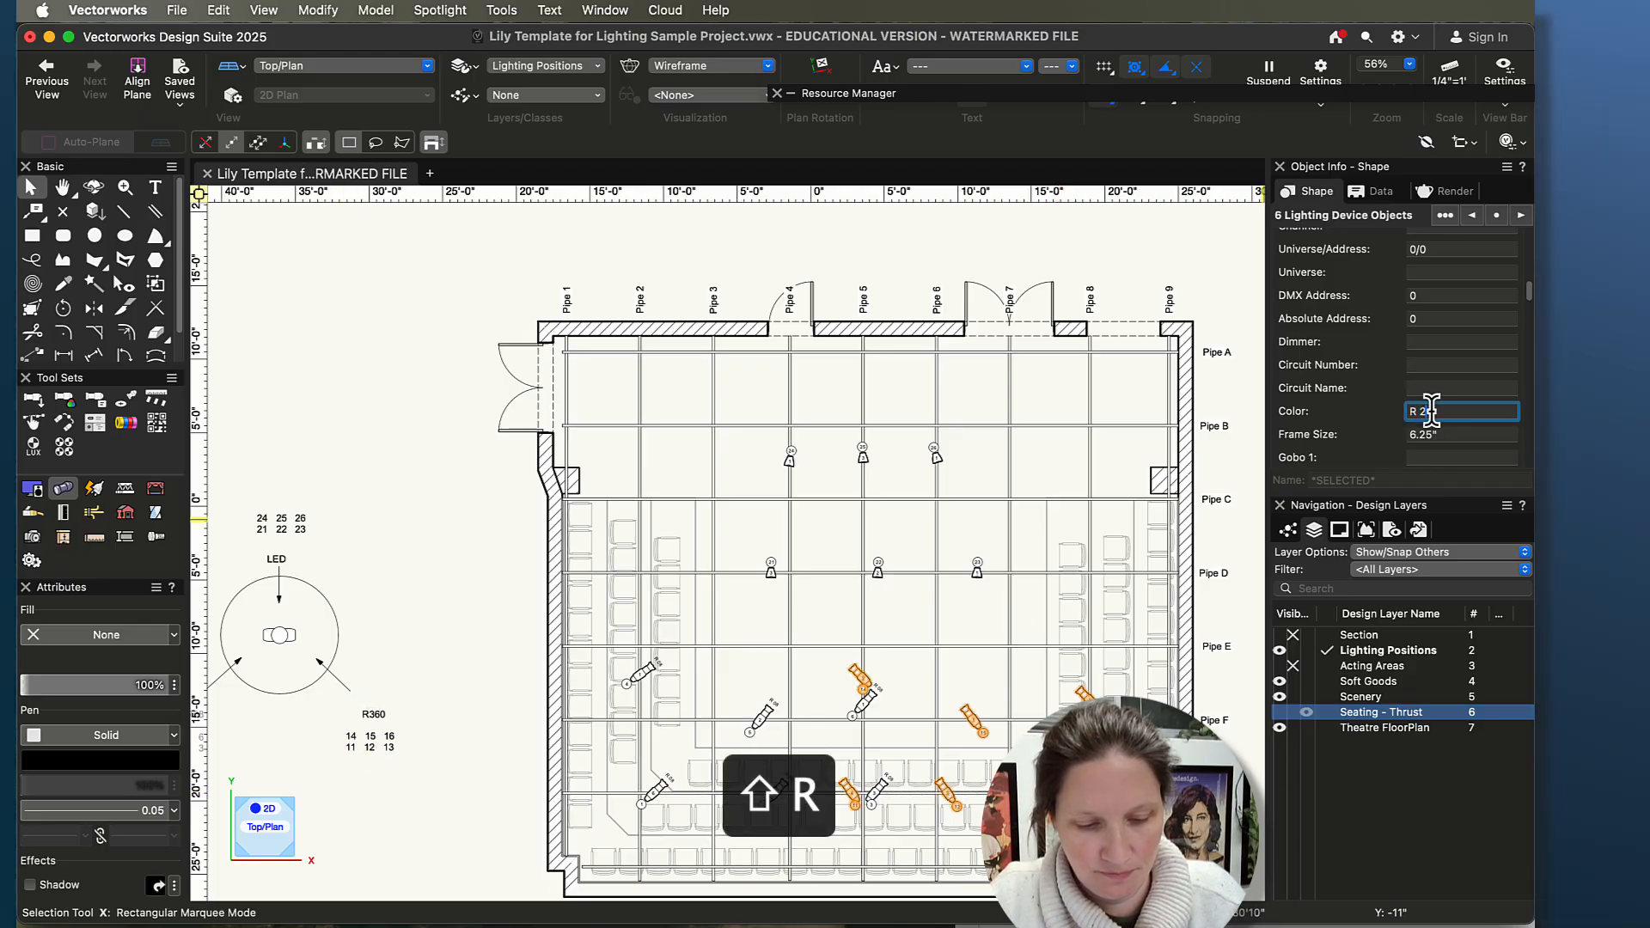
pyautogui.write(' 360')
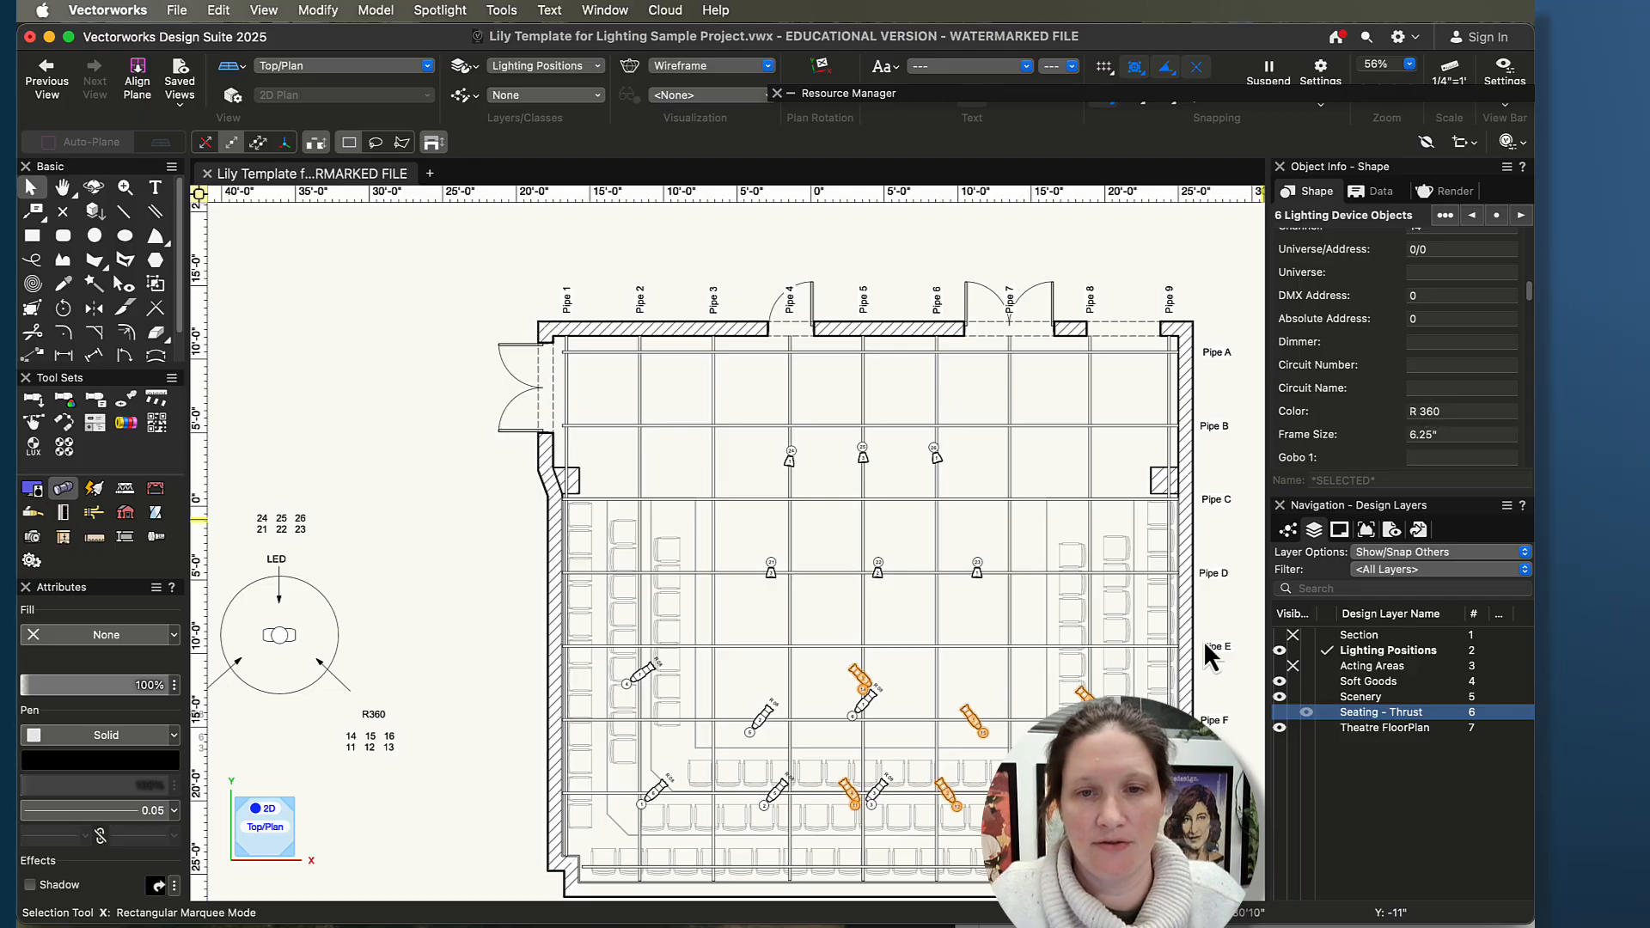
pyautogui.click(918, 682)
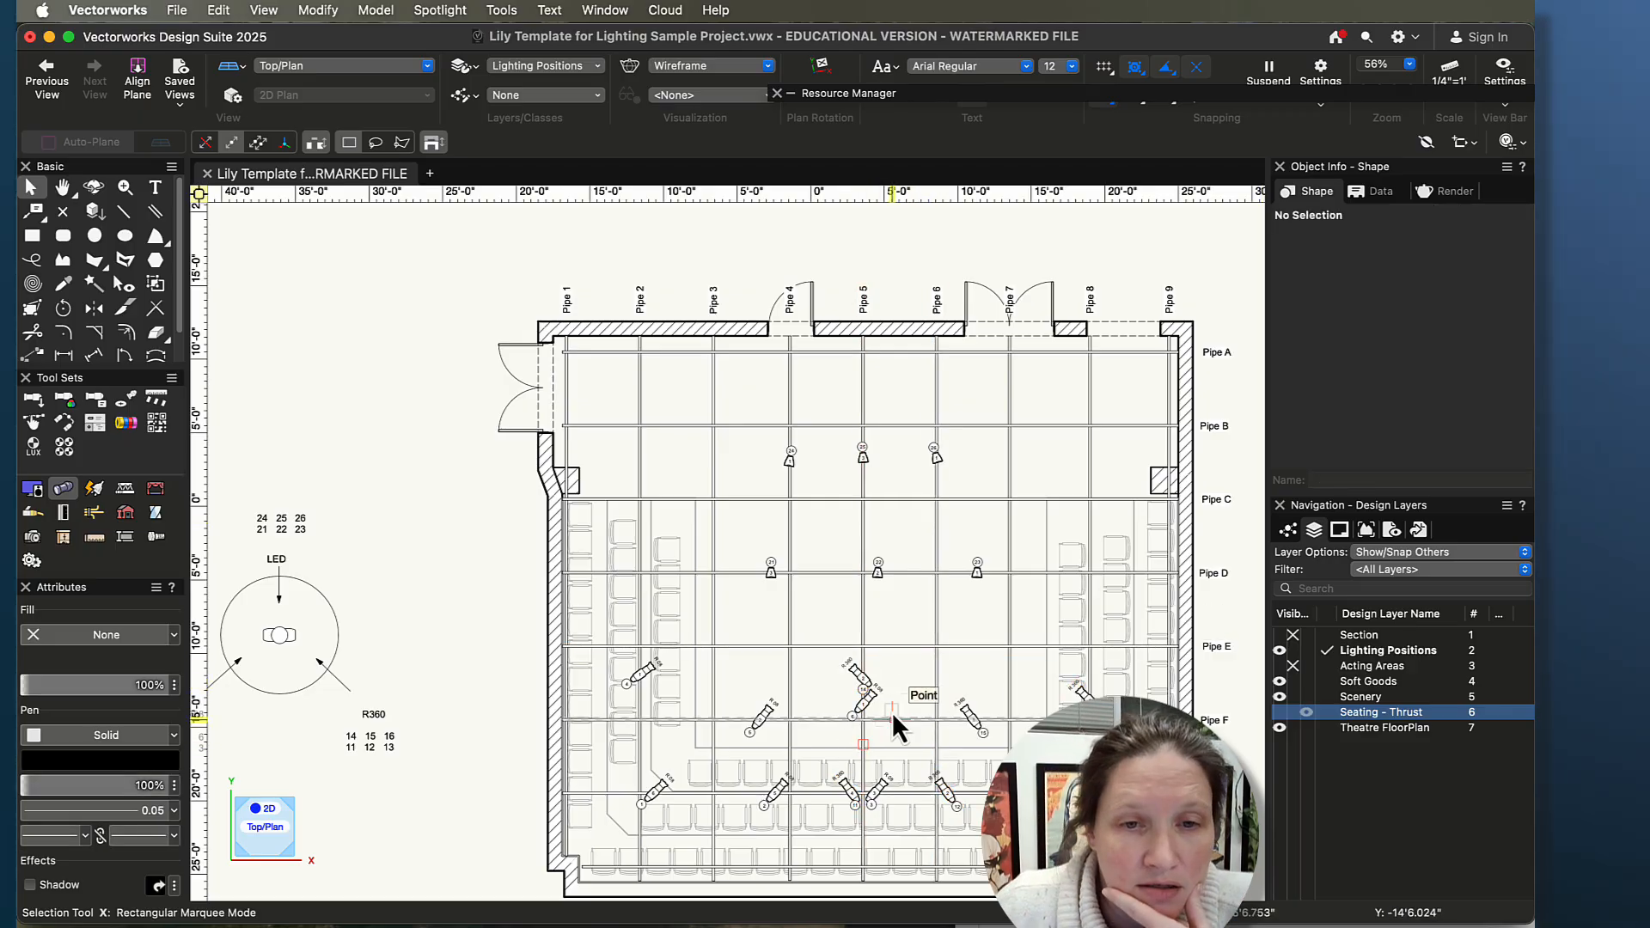
# - Select the six LED backlights on channels 21 to 26 and assign them the LED Fixture label legend
pyautogui.moveTo(894, 722); pyautogui.dragTo(840, 589, button='middle')
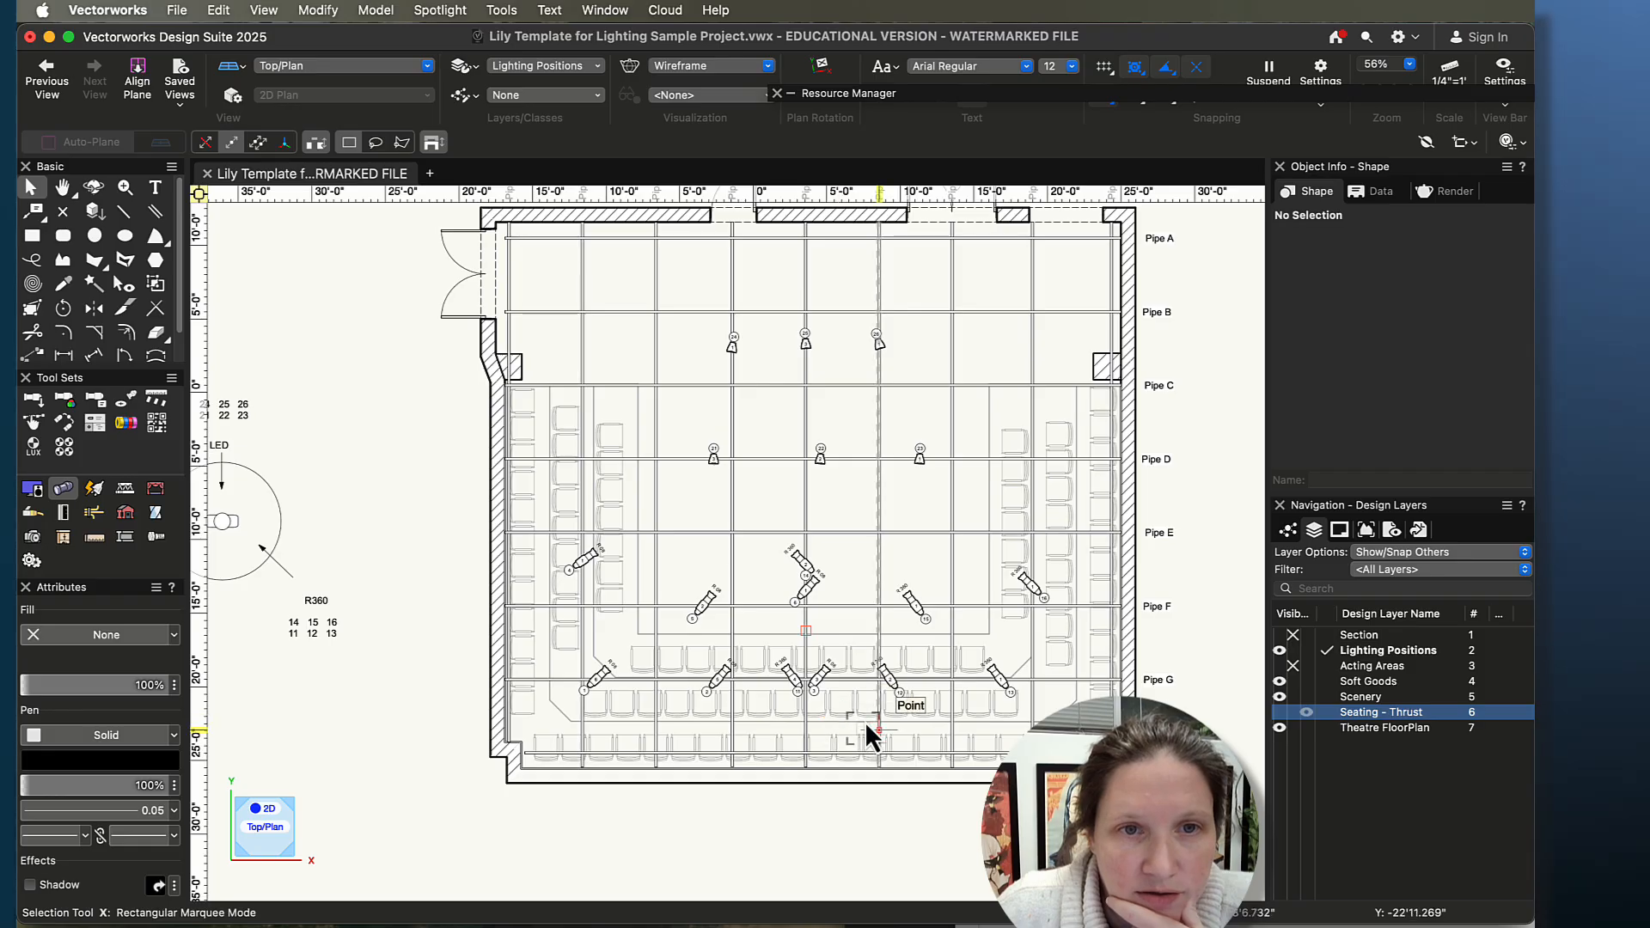
pyautogui.click(711, 460)
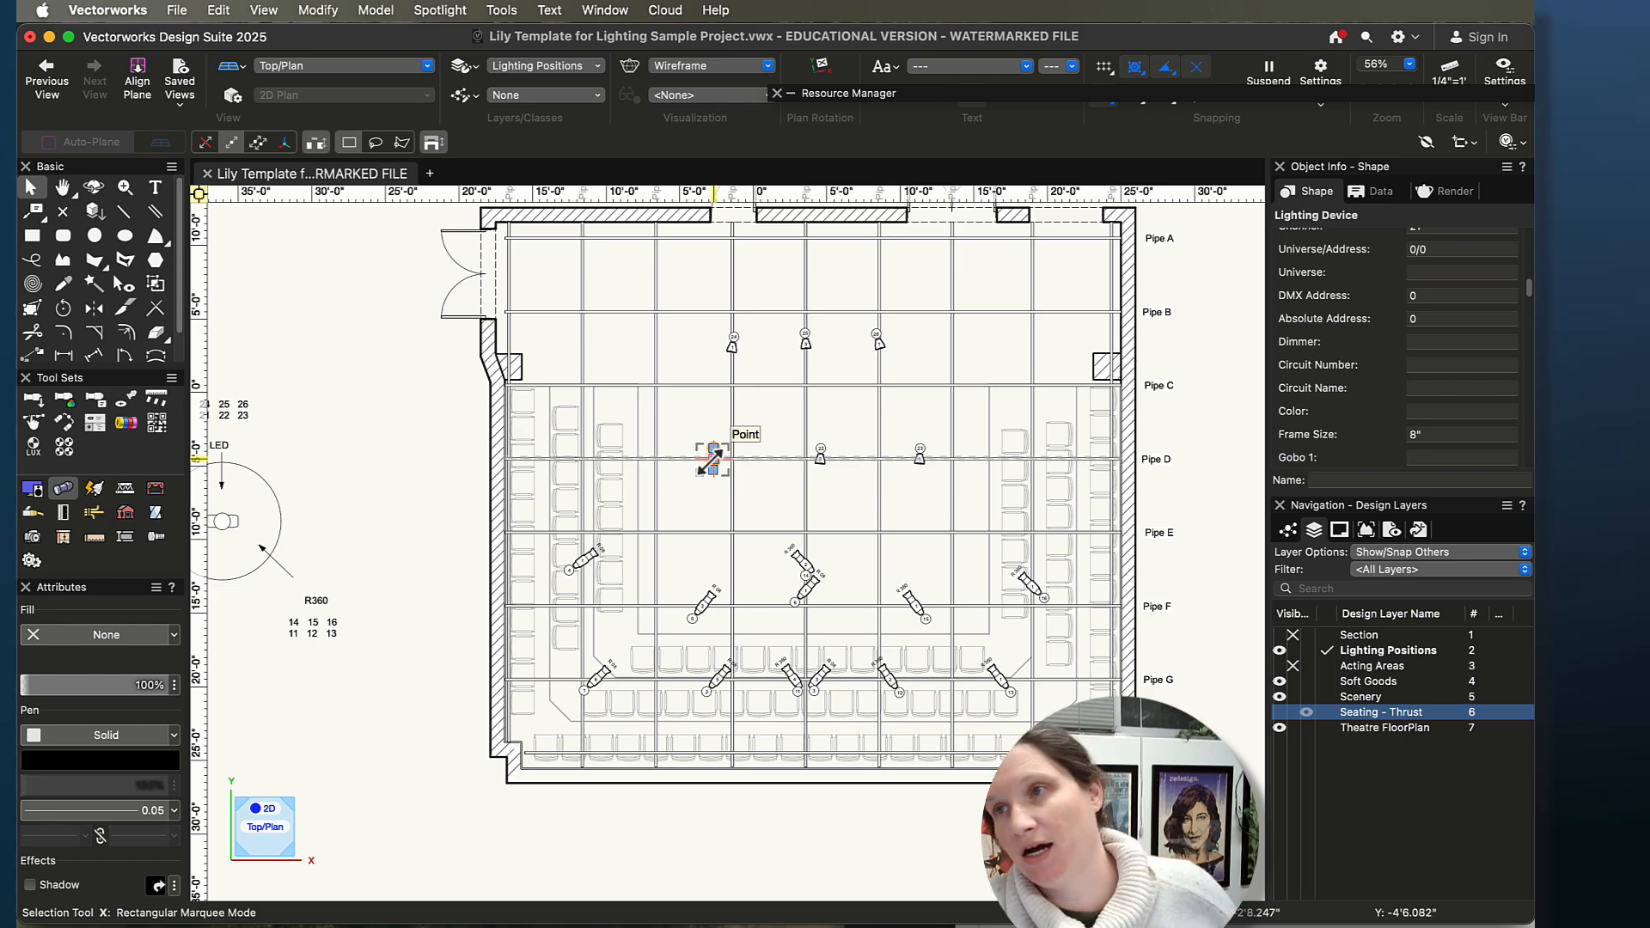
pyautogui.keyDown('shift'); pyautogui.click(732, 342); pyautogui.keyUp('shift')
pyautogui.keyDown('shift'); pyautogui.click(820, 455); pyautogui.keyUp('shift')
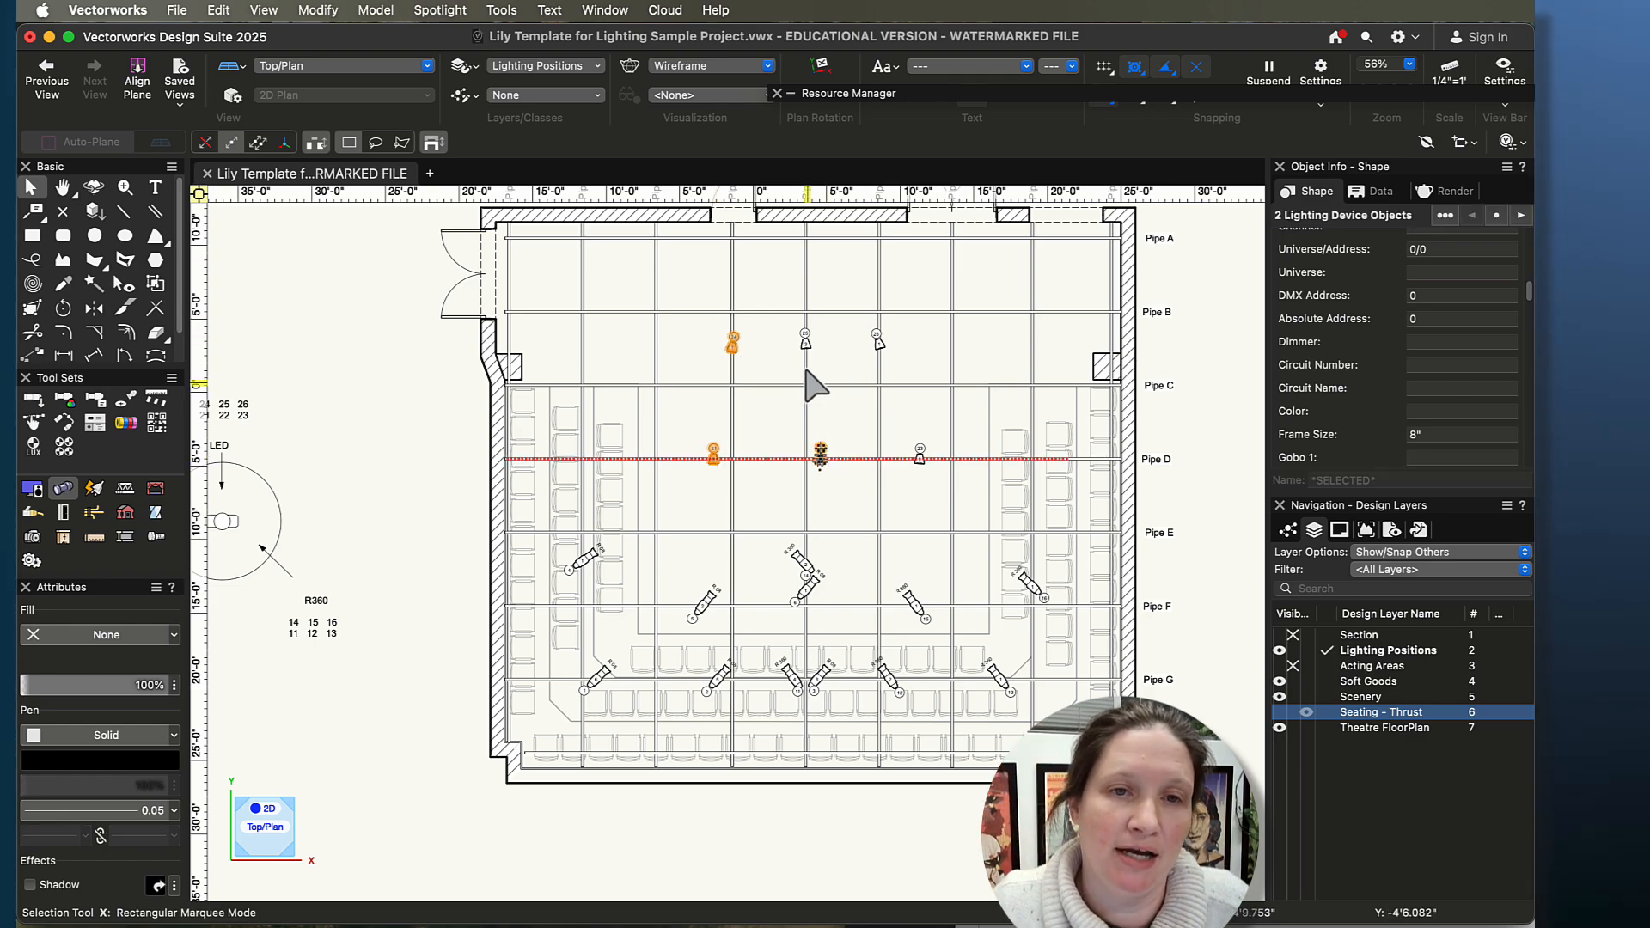
pyautogui.keyDown('shift'); pyautogui.click(805, 341); pyautogui.keyUp('shift')
pyautogui.keyDown('shift'); pyautogui.click(877, 343); pyautogui.keyUp('shift')
pyautogui.keyDown('shift'); pyautogui.click(919, 456); pyautogui.keyUp('shift')
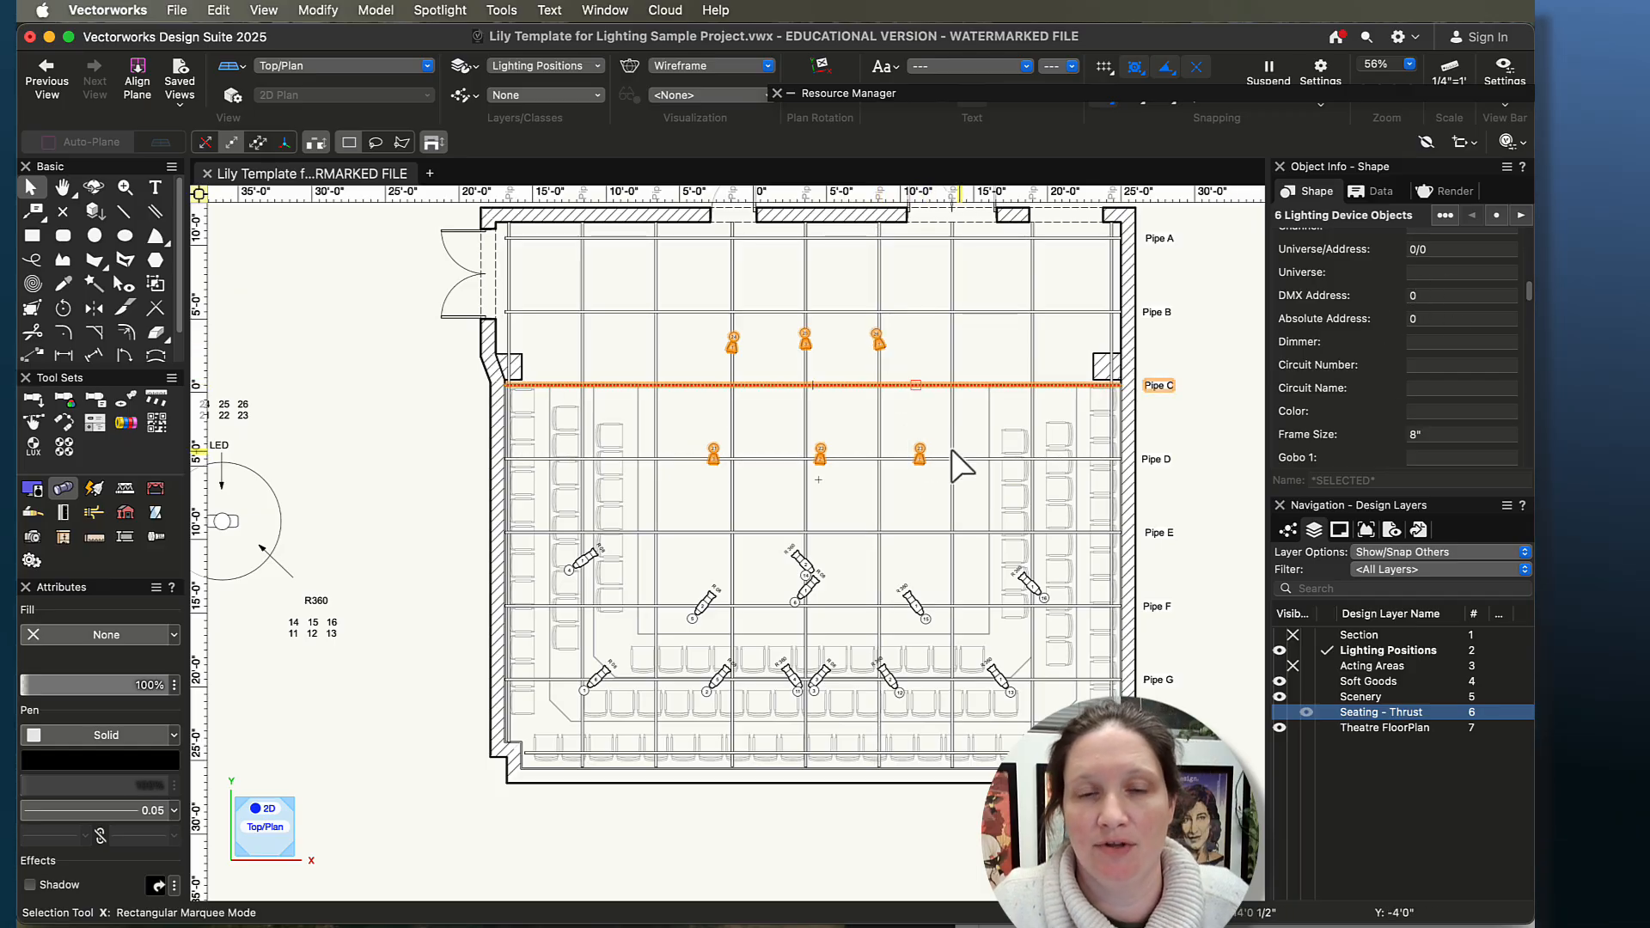
pyautogui.scroll(2, 843, 411)
pyautogui.scroll(1, 846, 409)
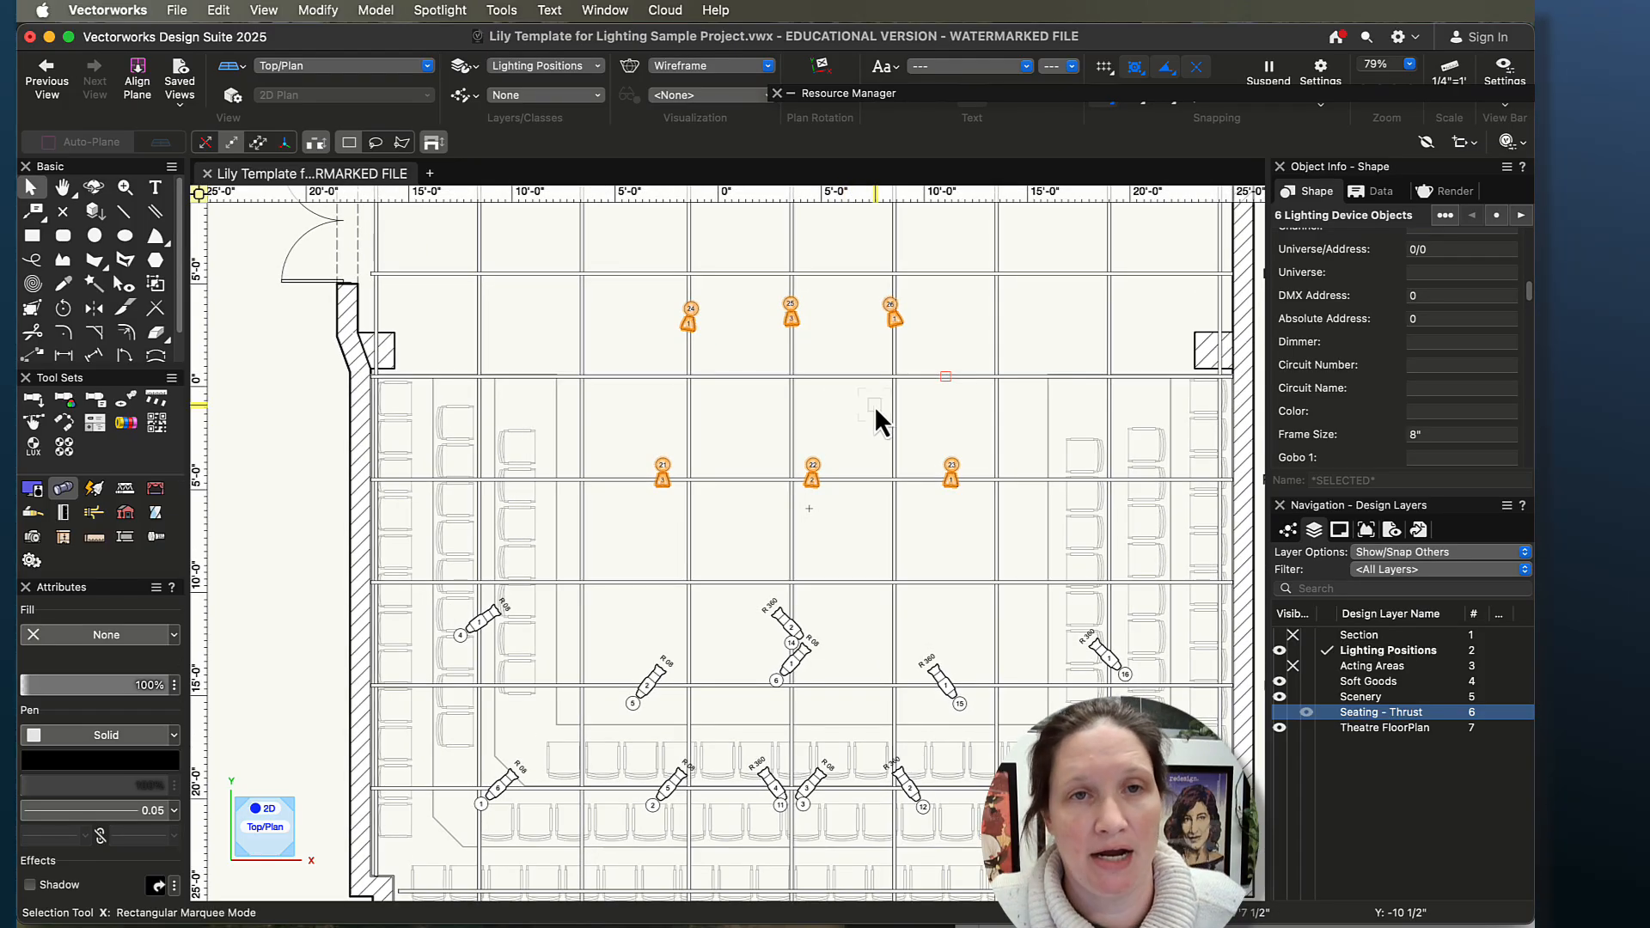
pyautogui.scroll(5, 1364, 292)
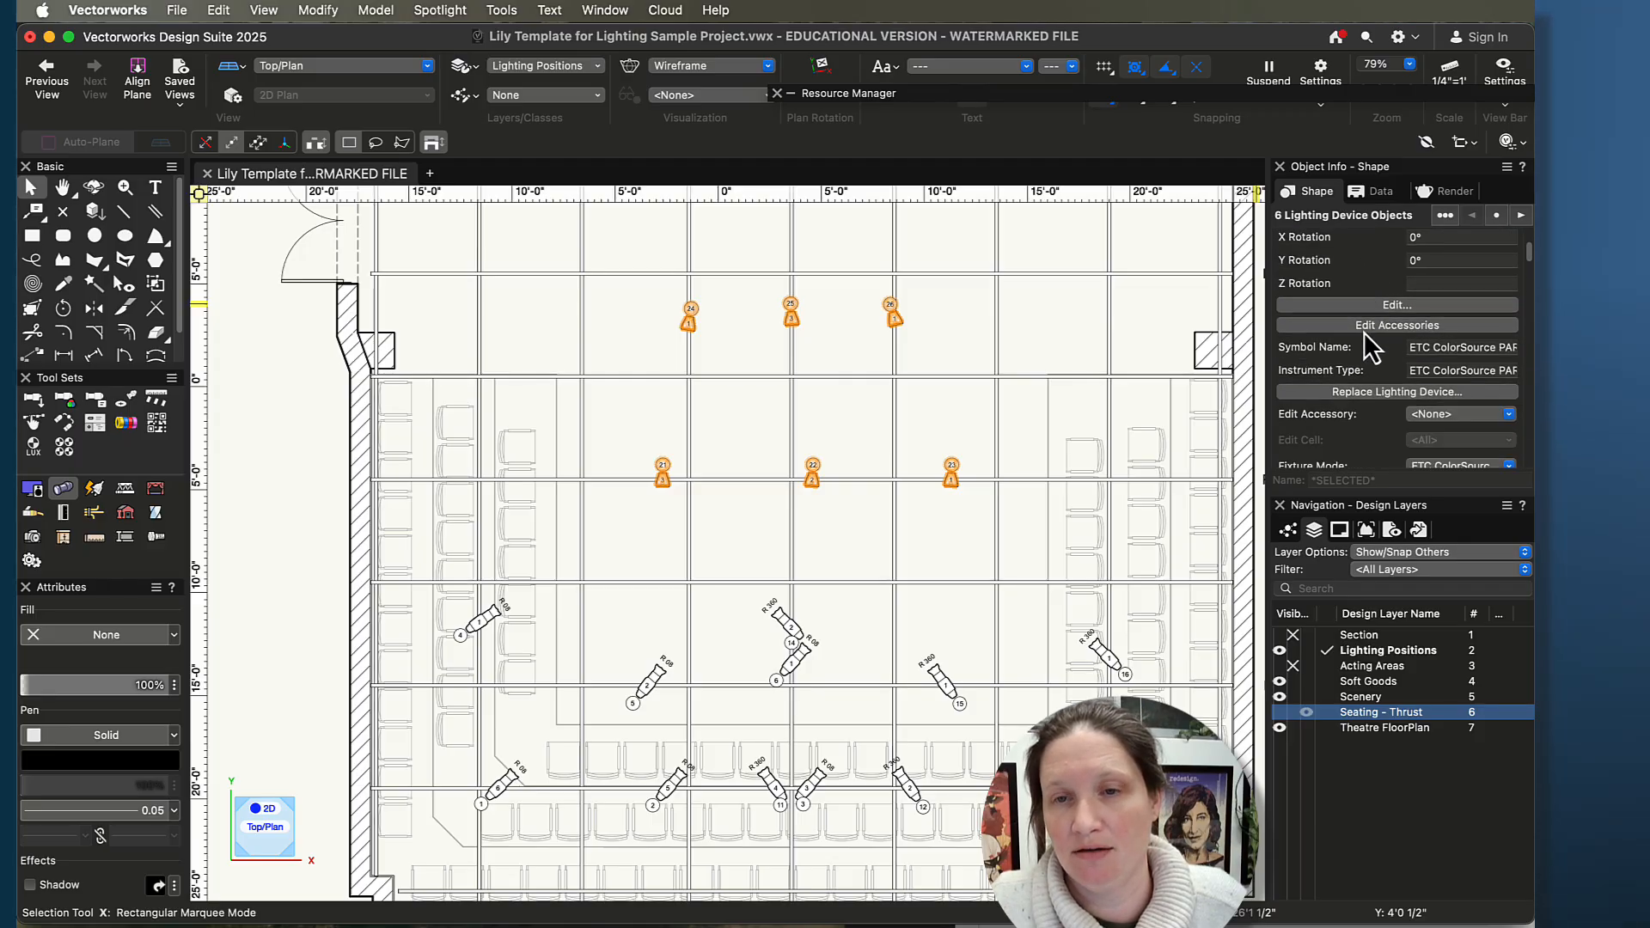
pyautogui.scroll(-3, 1361, 326)
pyautogui.scroll(1, 1359, 318)
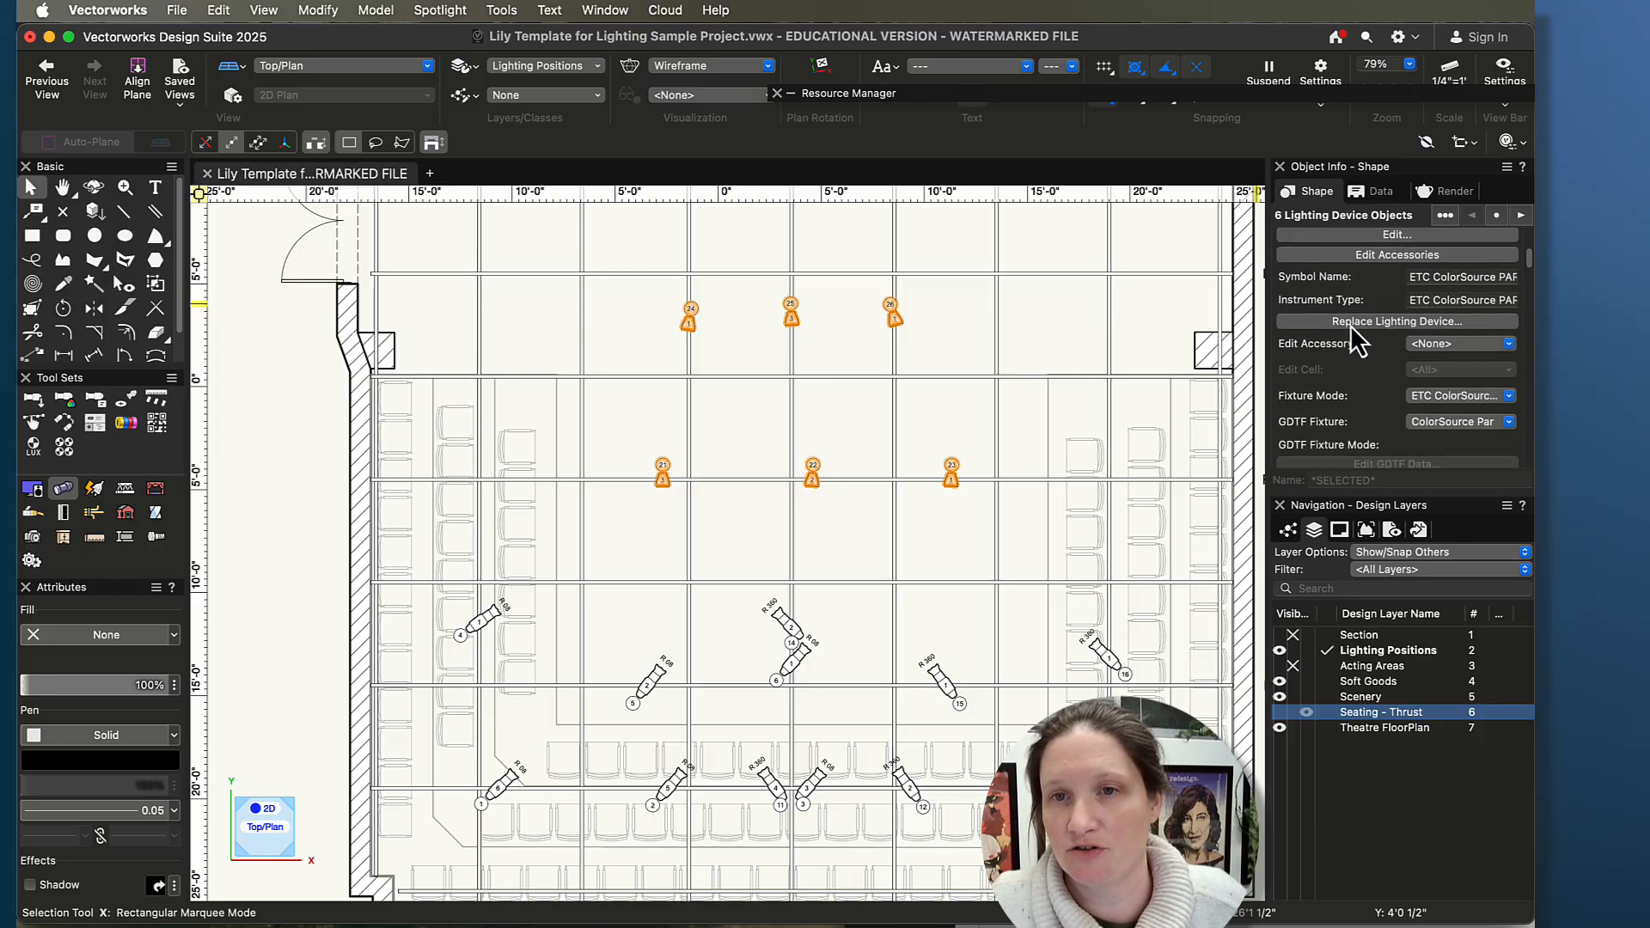
pyautogui.scroll(1, 1378, 385)
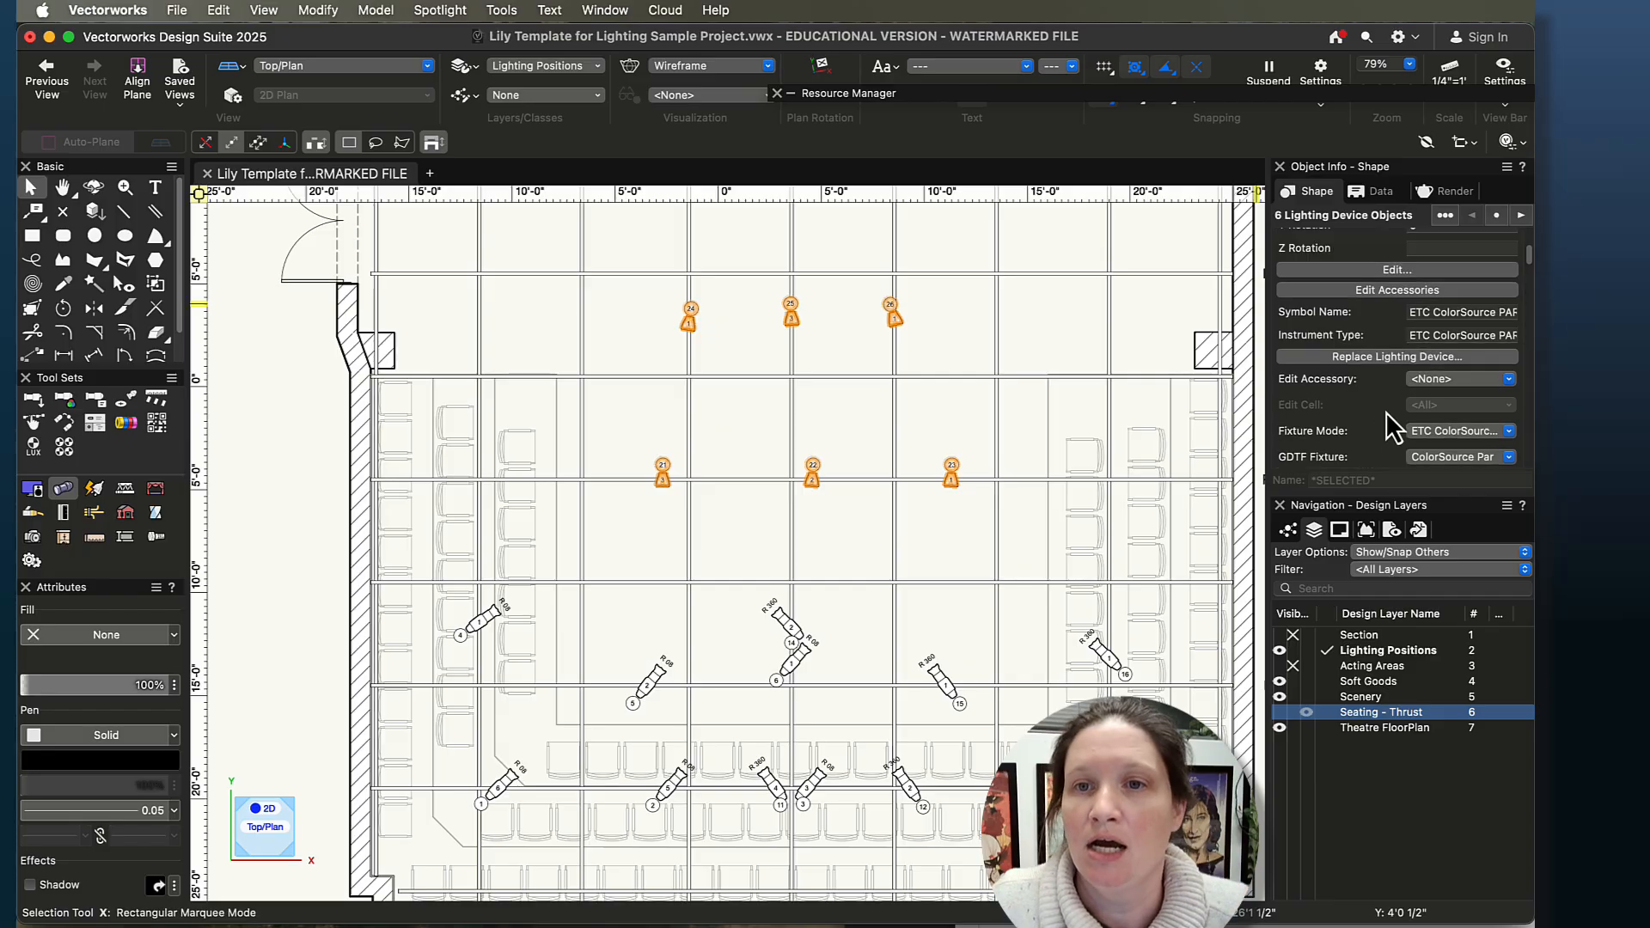
pyautogui.scroll(-4, 1385, 411)
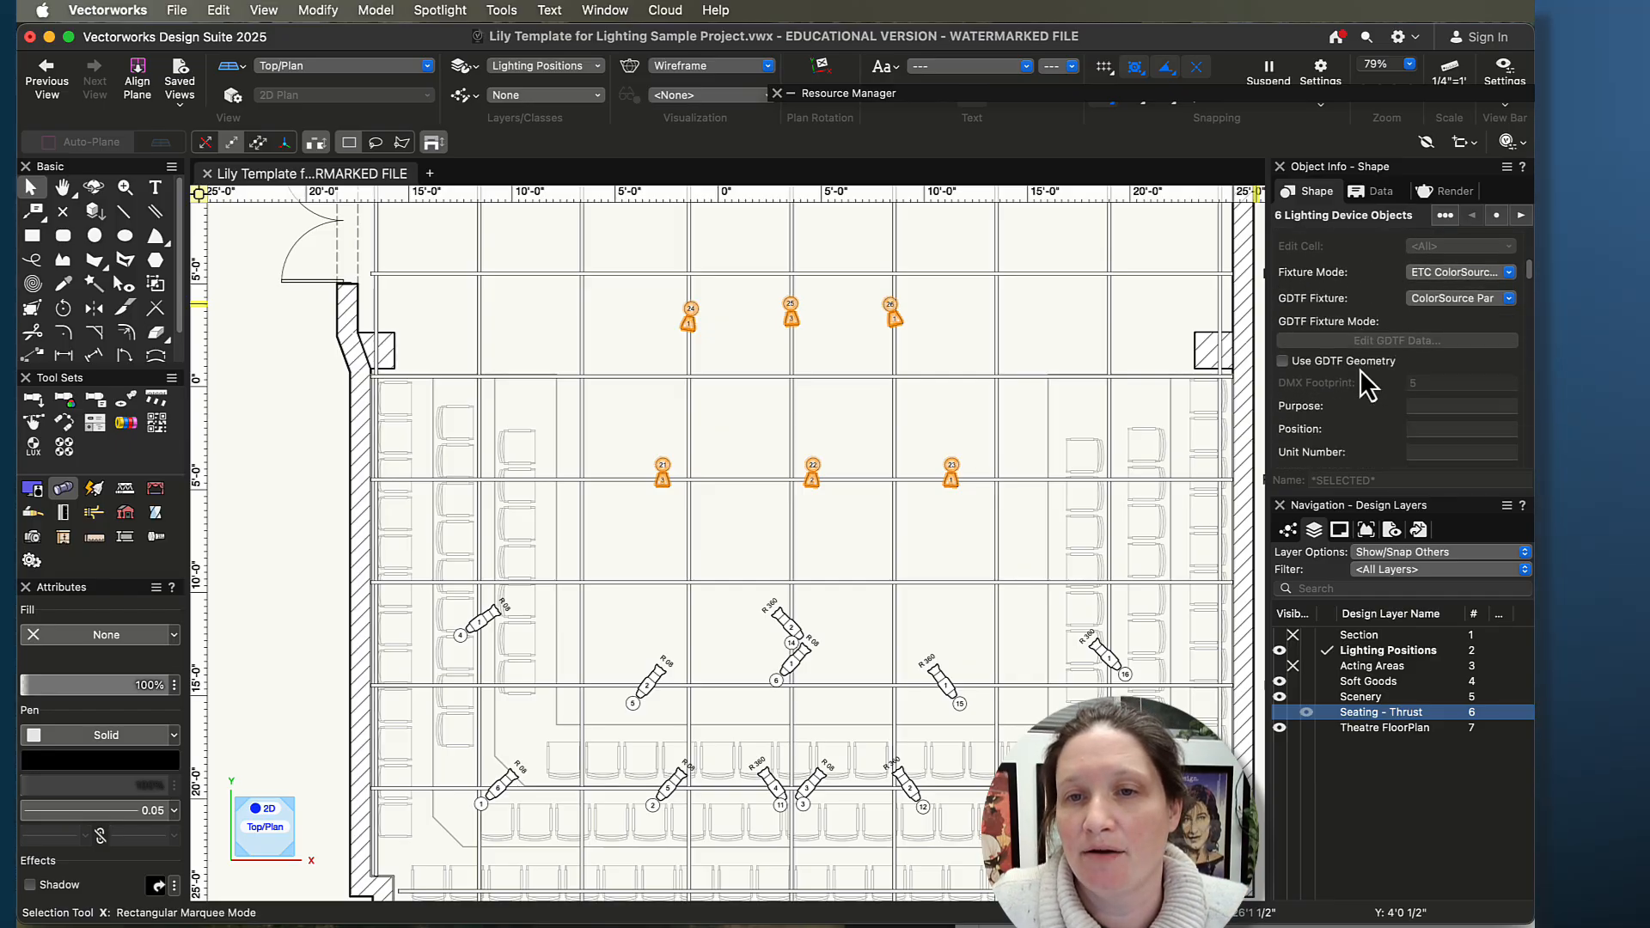
pyautogui.scroll(-5, 1359, 370)
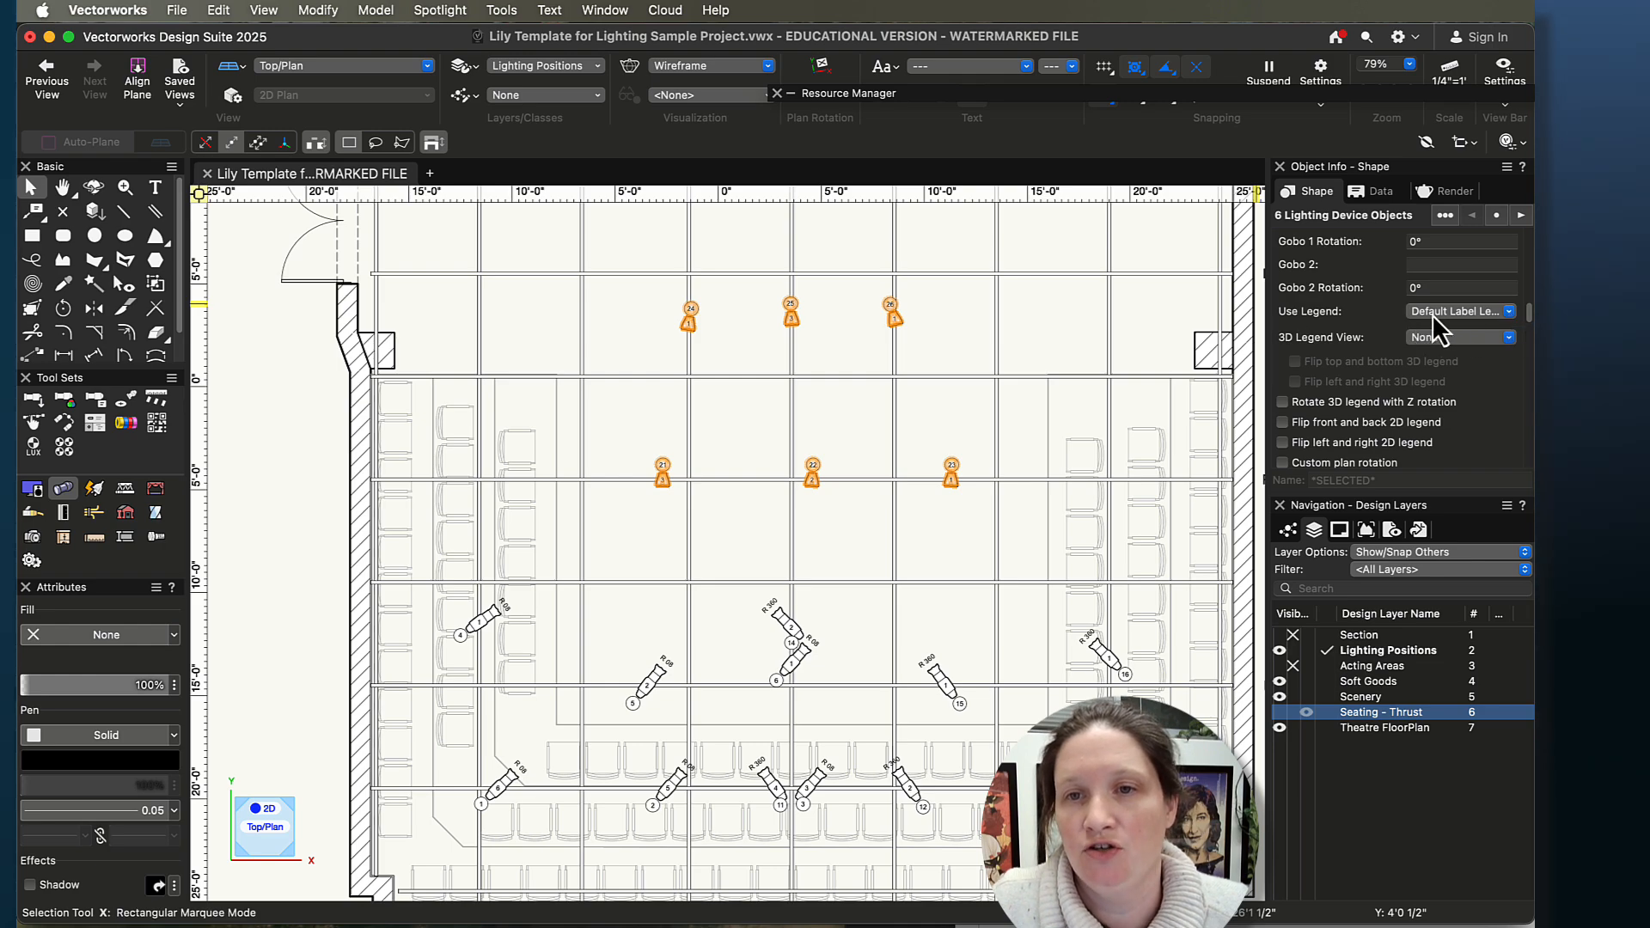
pyautogui.click(1505, 313)
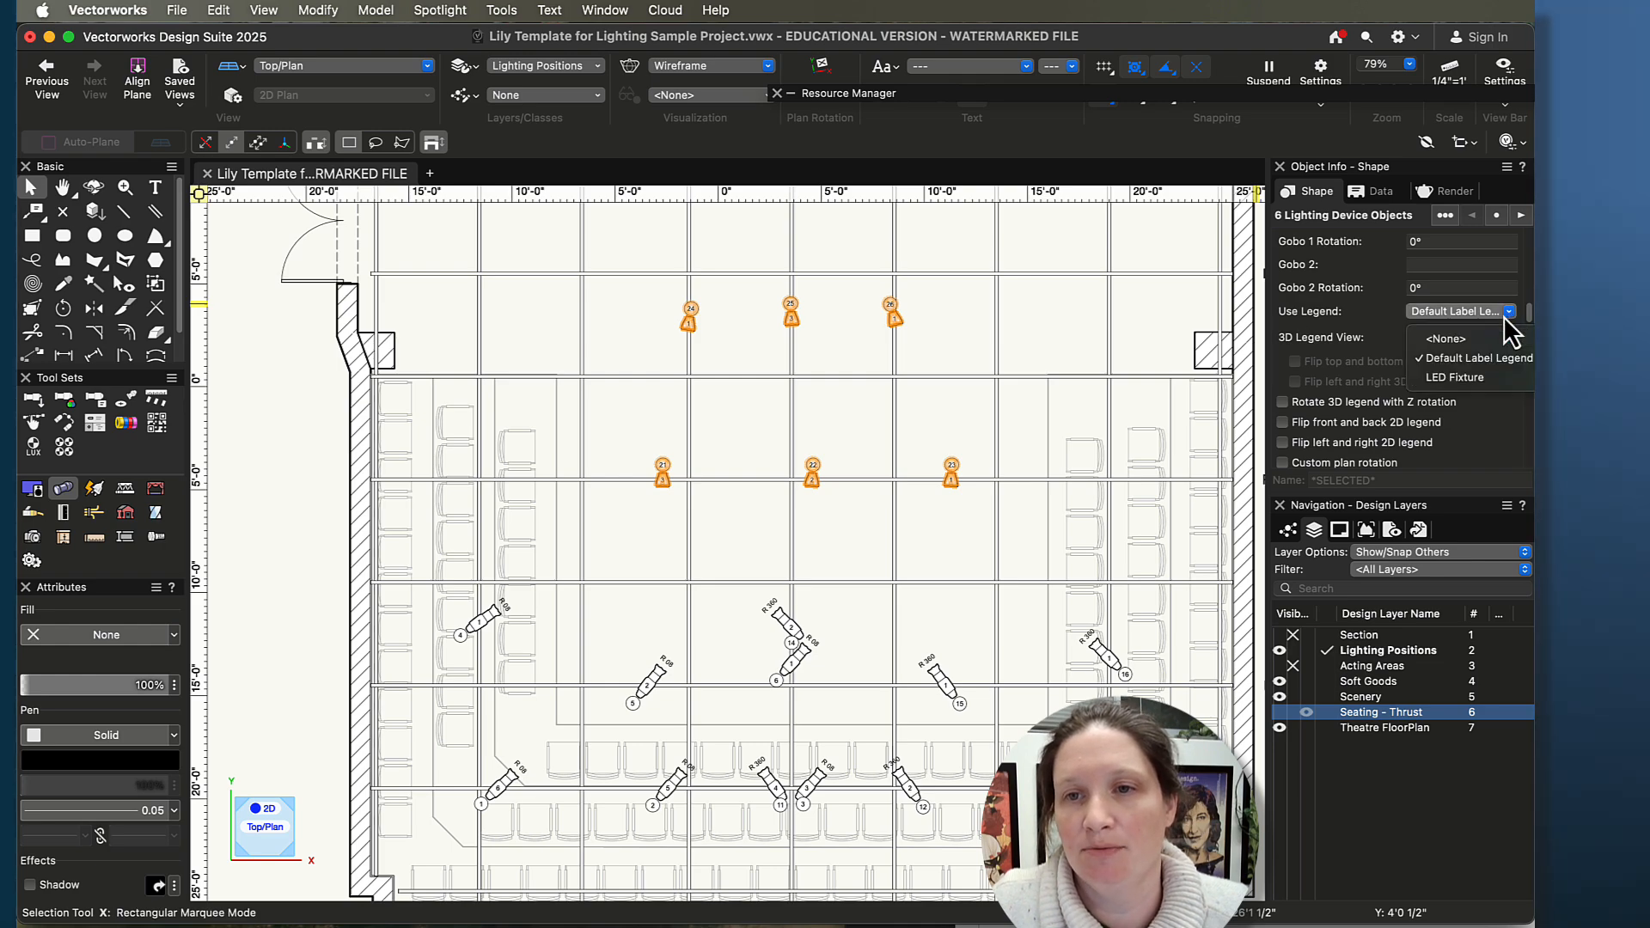
pyautogui.click(1421, 380)
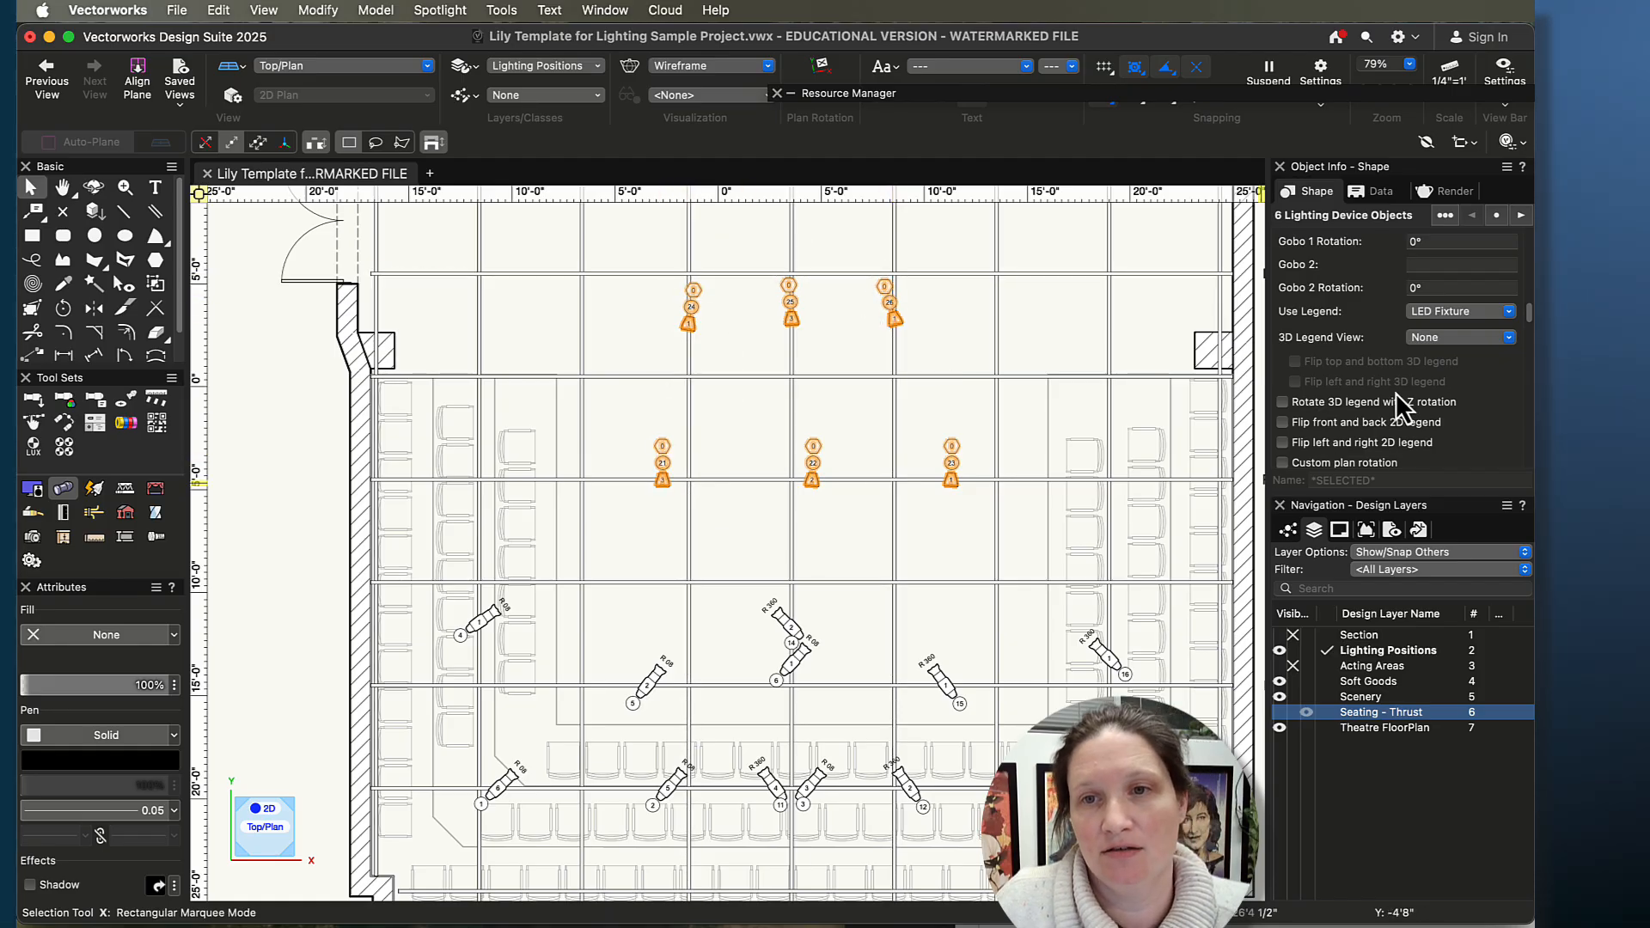
# - Try to clear the DMX address of the six selected LED backlights and deselect them
pyautogui.scroll(-5, 1394, 393)
pyautogui.scroll(5, 1392, 392)
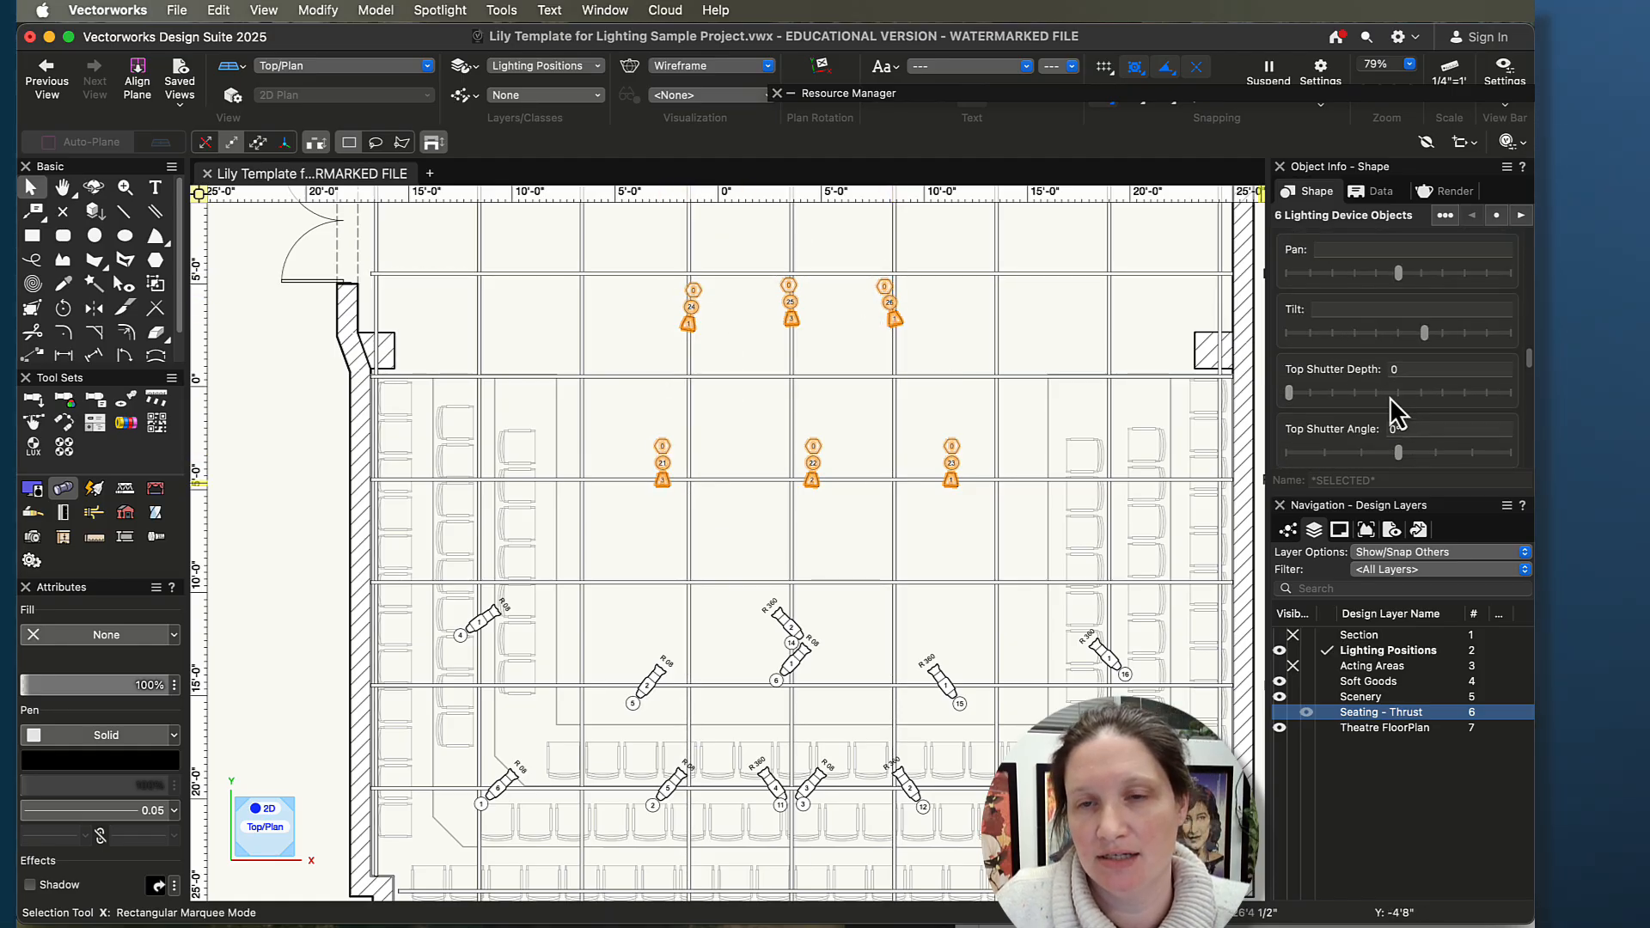
pyautogui.scroll(4, 1380, 393)
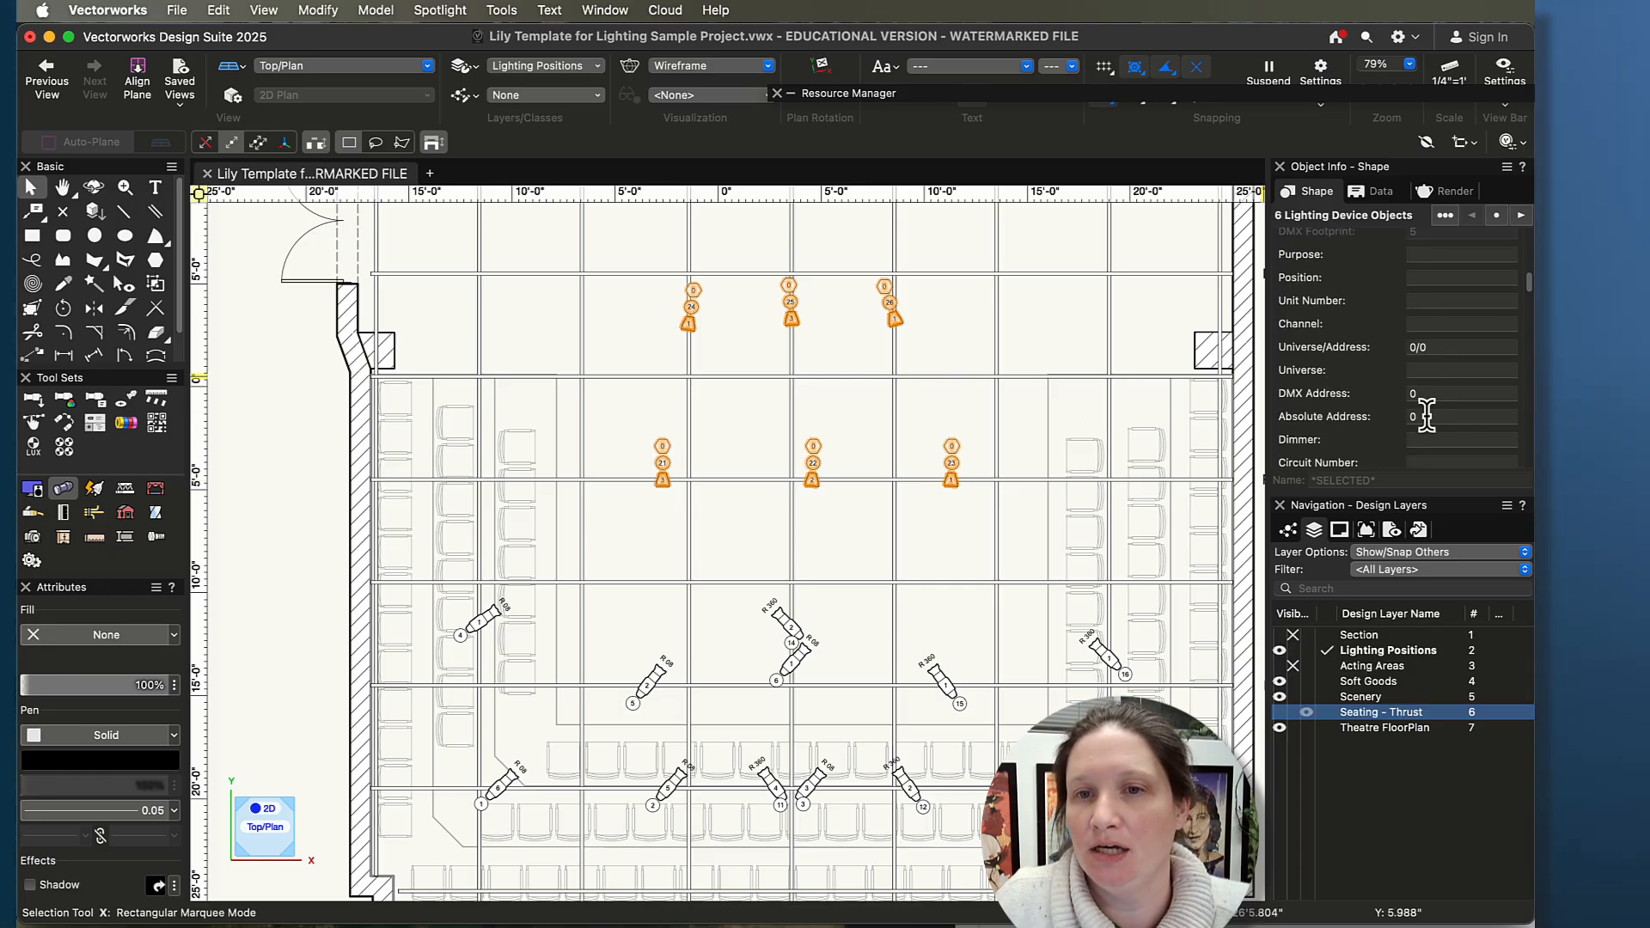
pyautogui.click(1452, 393)
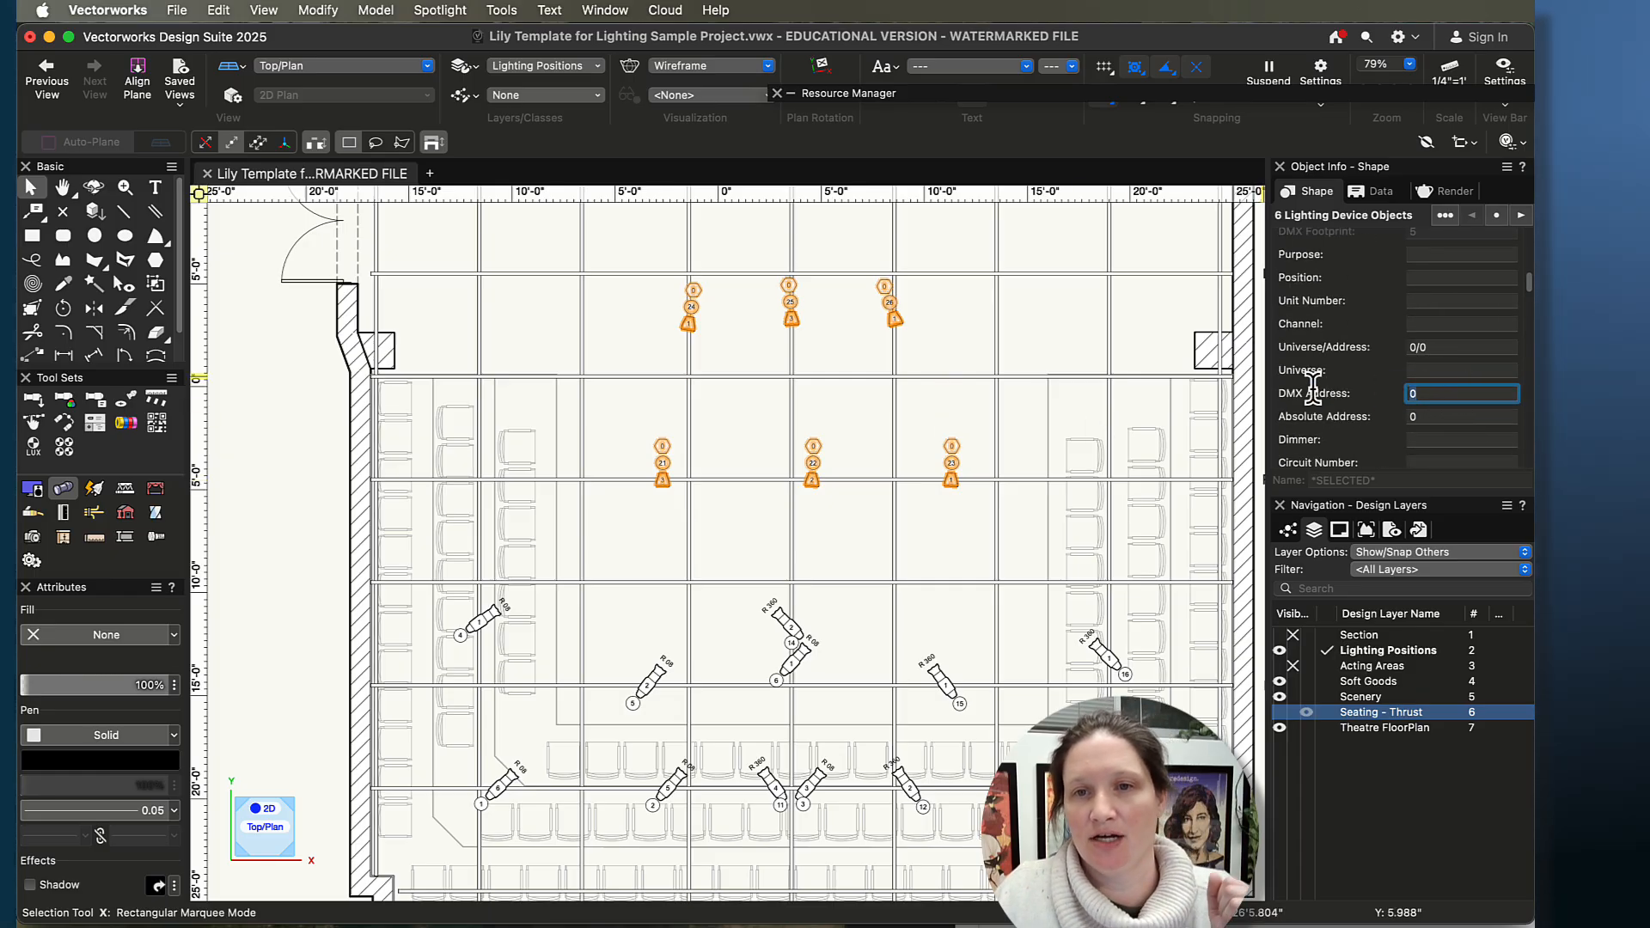
pyautogui.press('BackSpace')
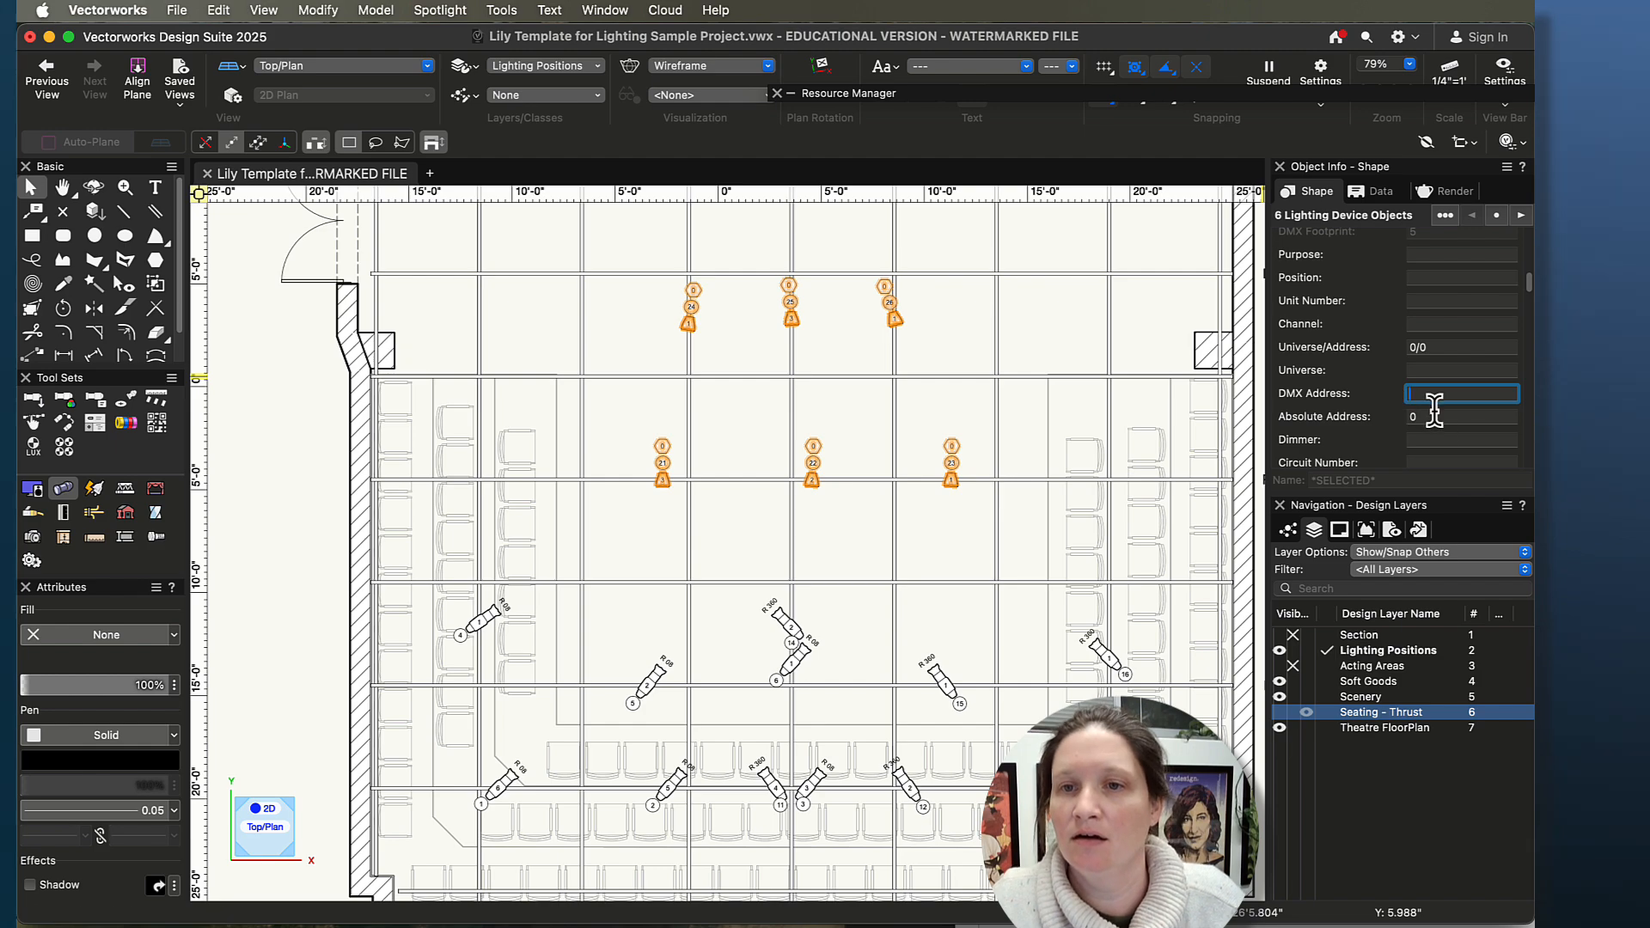
pyautogui.press('Tab')
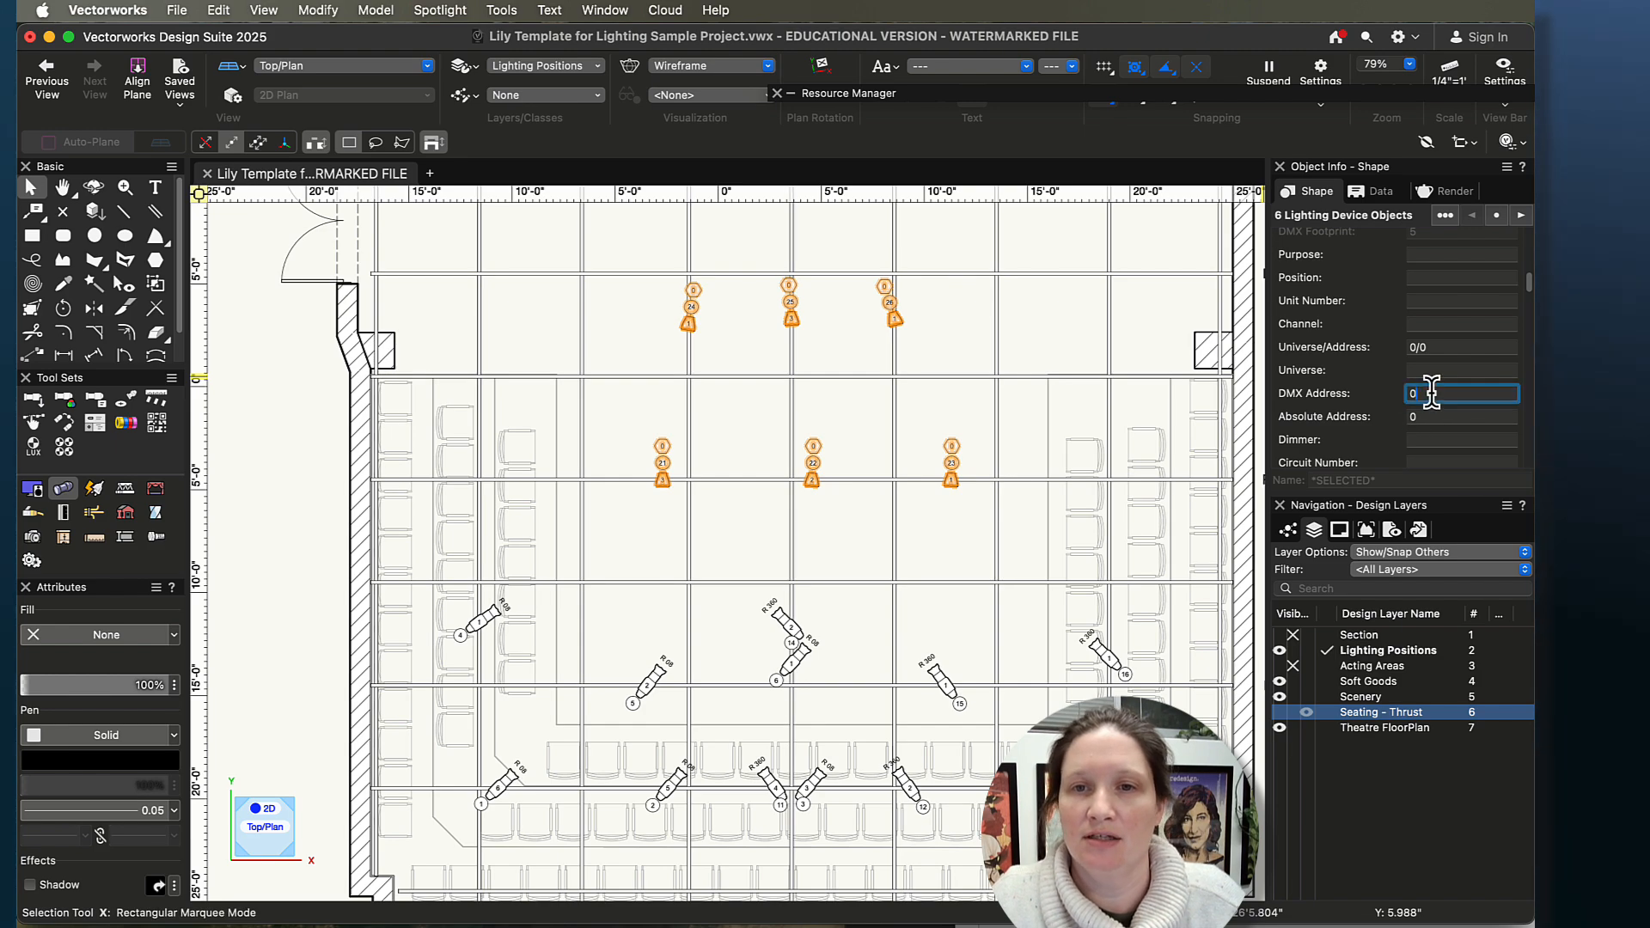
pyautogui.click(883, 438)
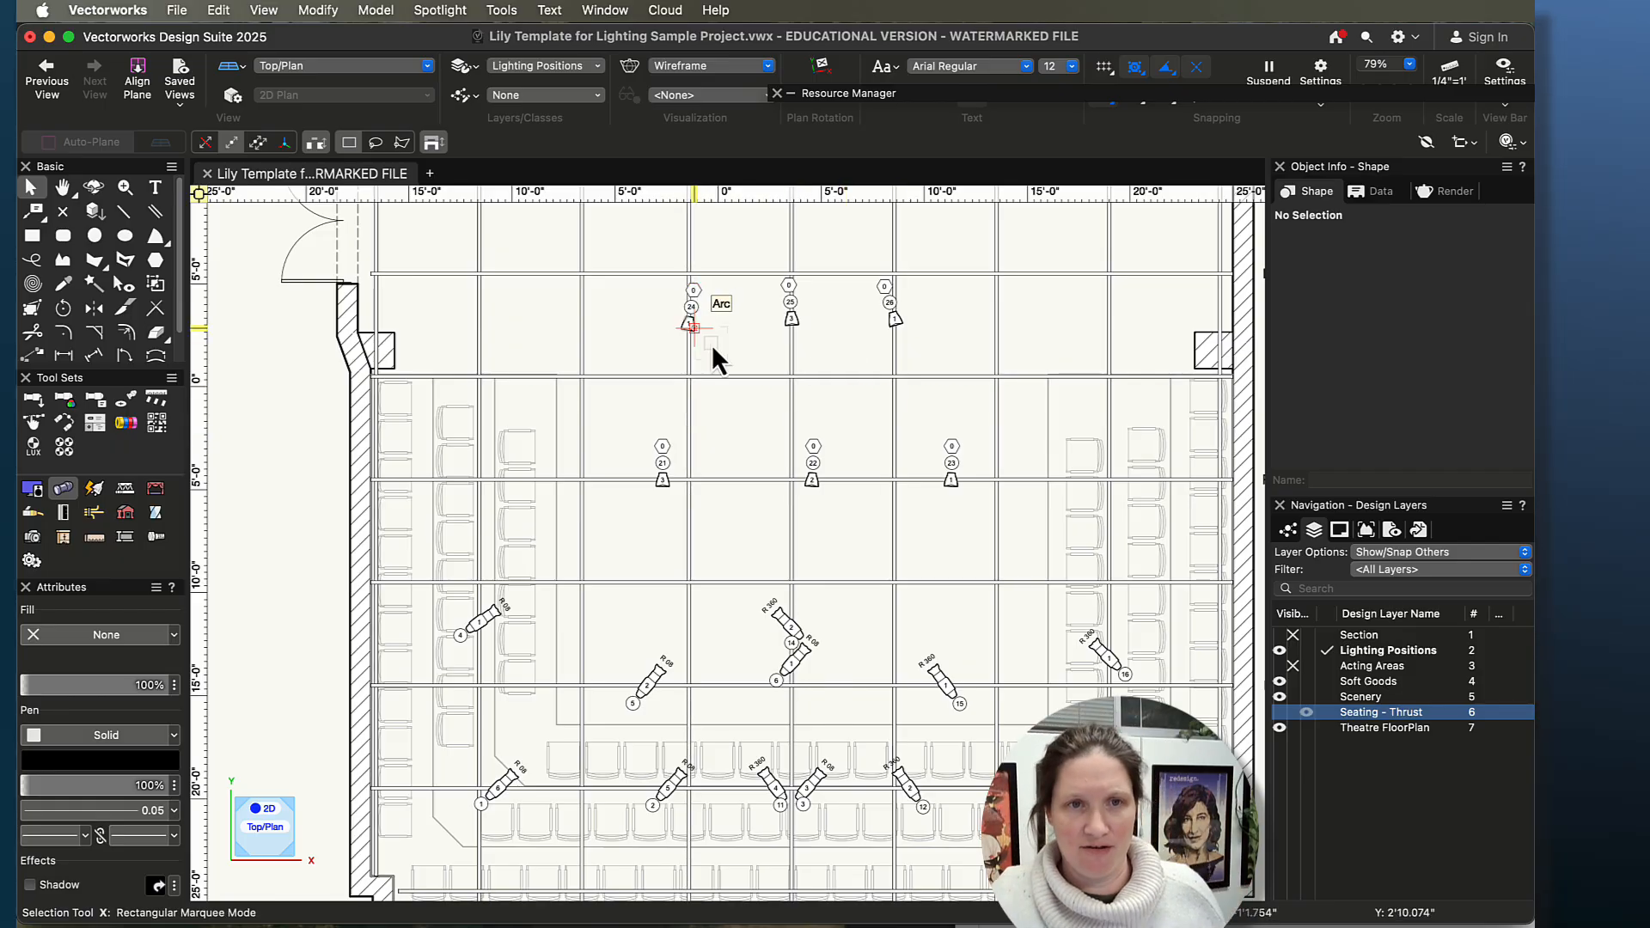
# - Set up manual Spotlight Numbering for lighting devices, replacing the Channel field with DMX Address and starting at 101
pyautogui.click(658, 461)
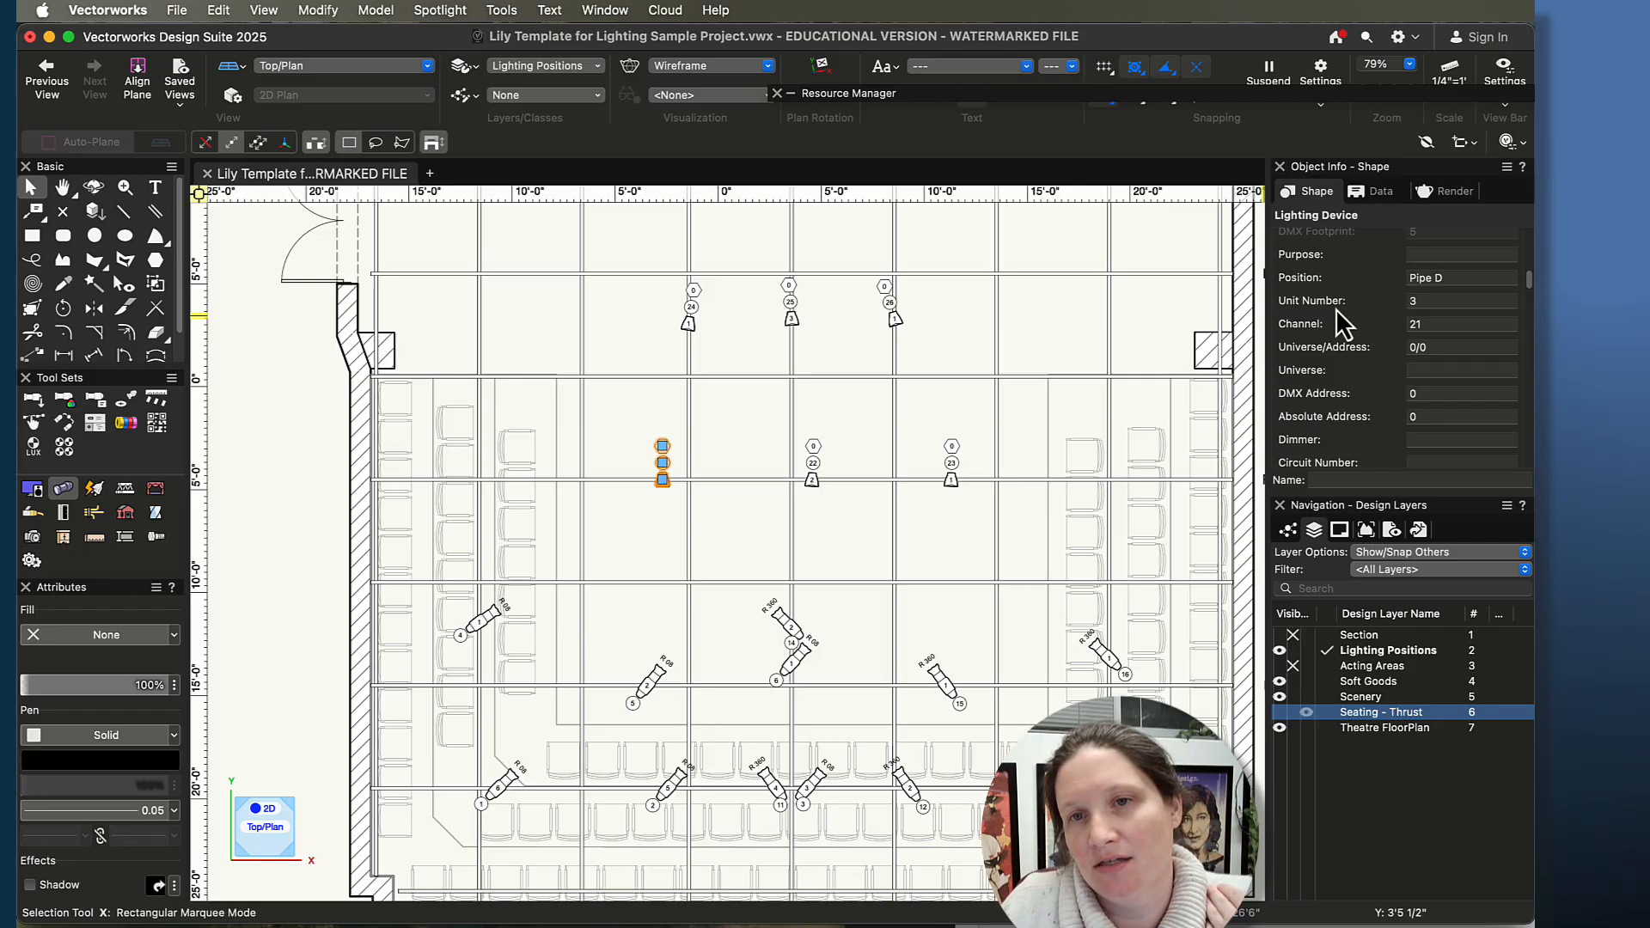
pyautogui.scroll(2, 1335, 309)
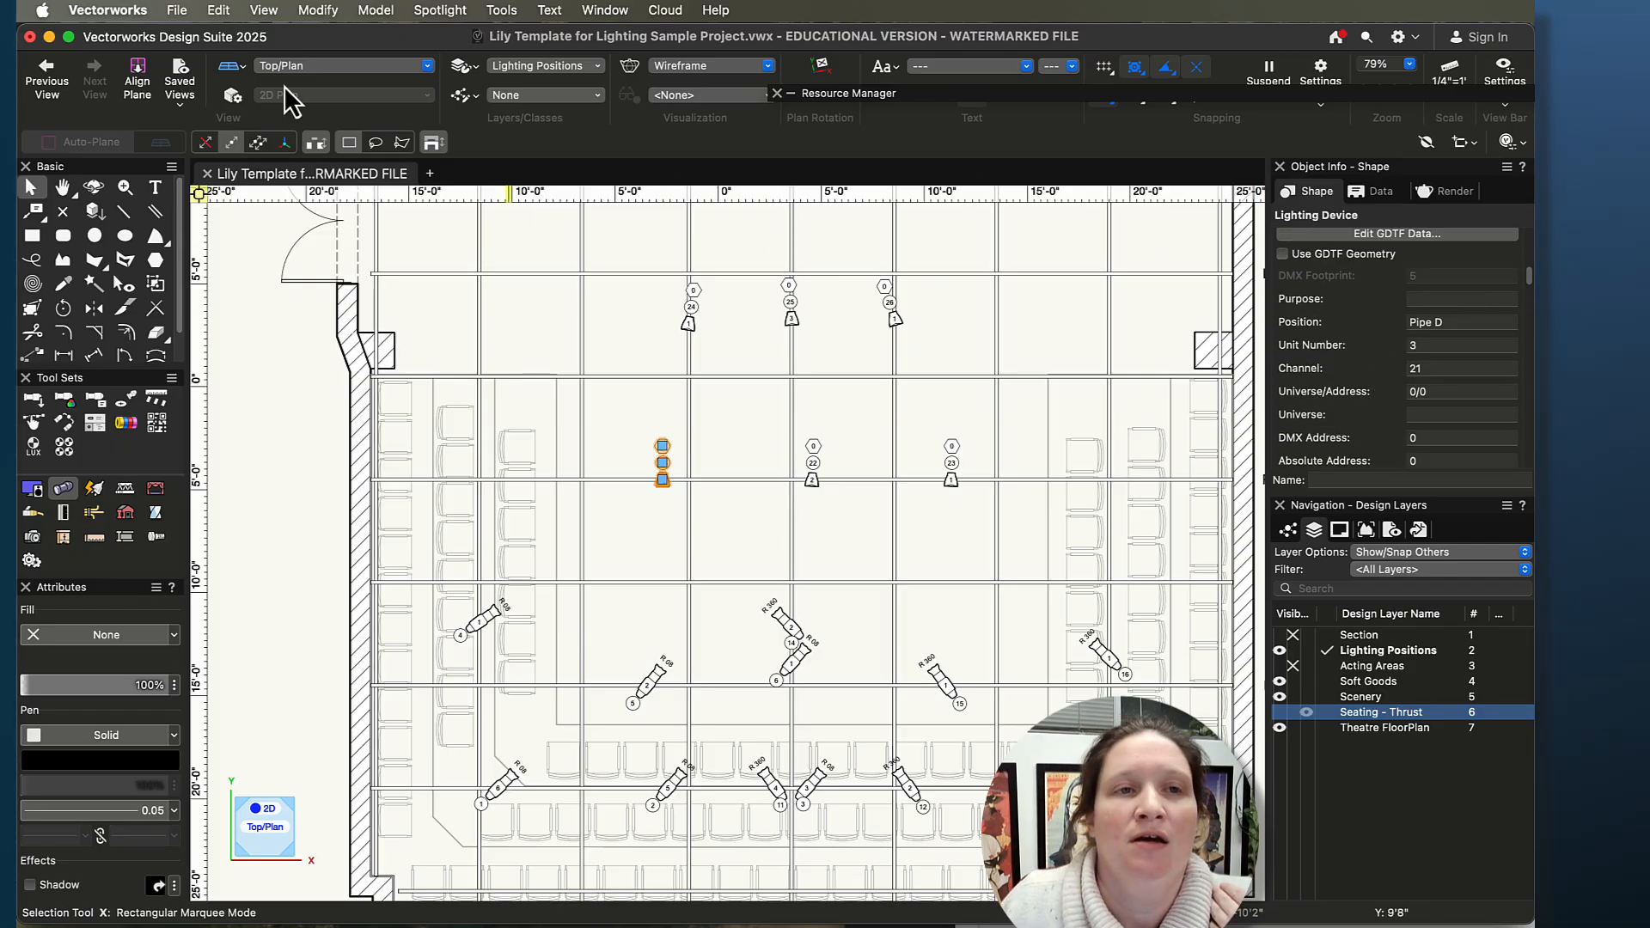
pyautogui.click(440, 12)
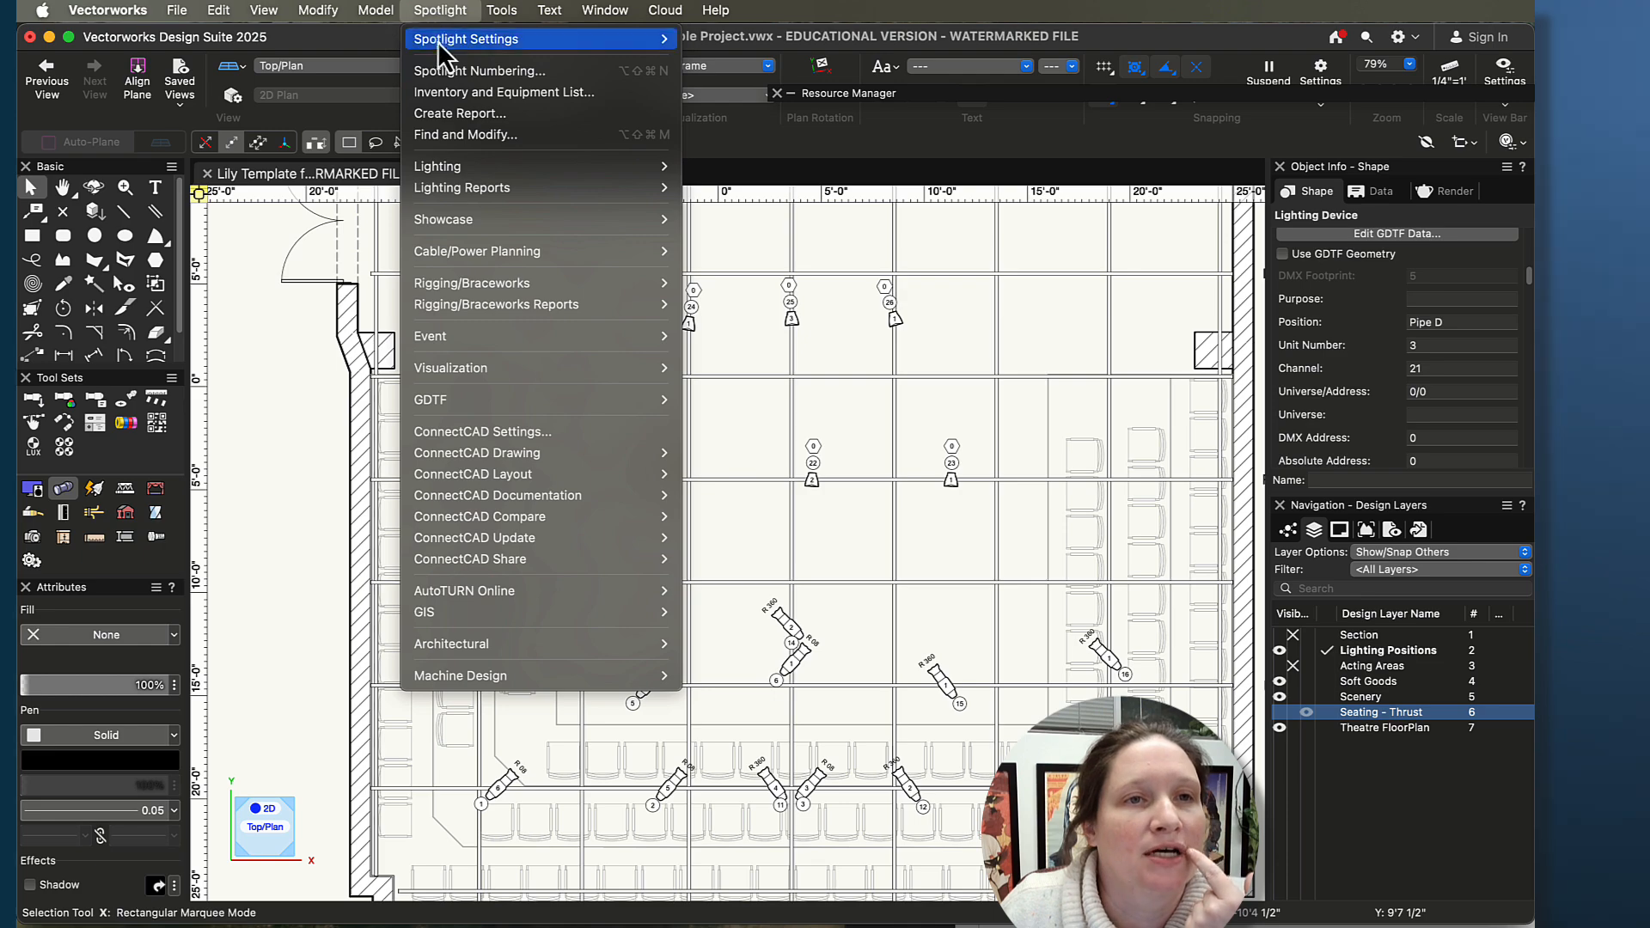
pyautogui.click(440, 70)
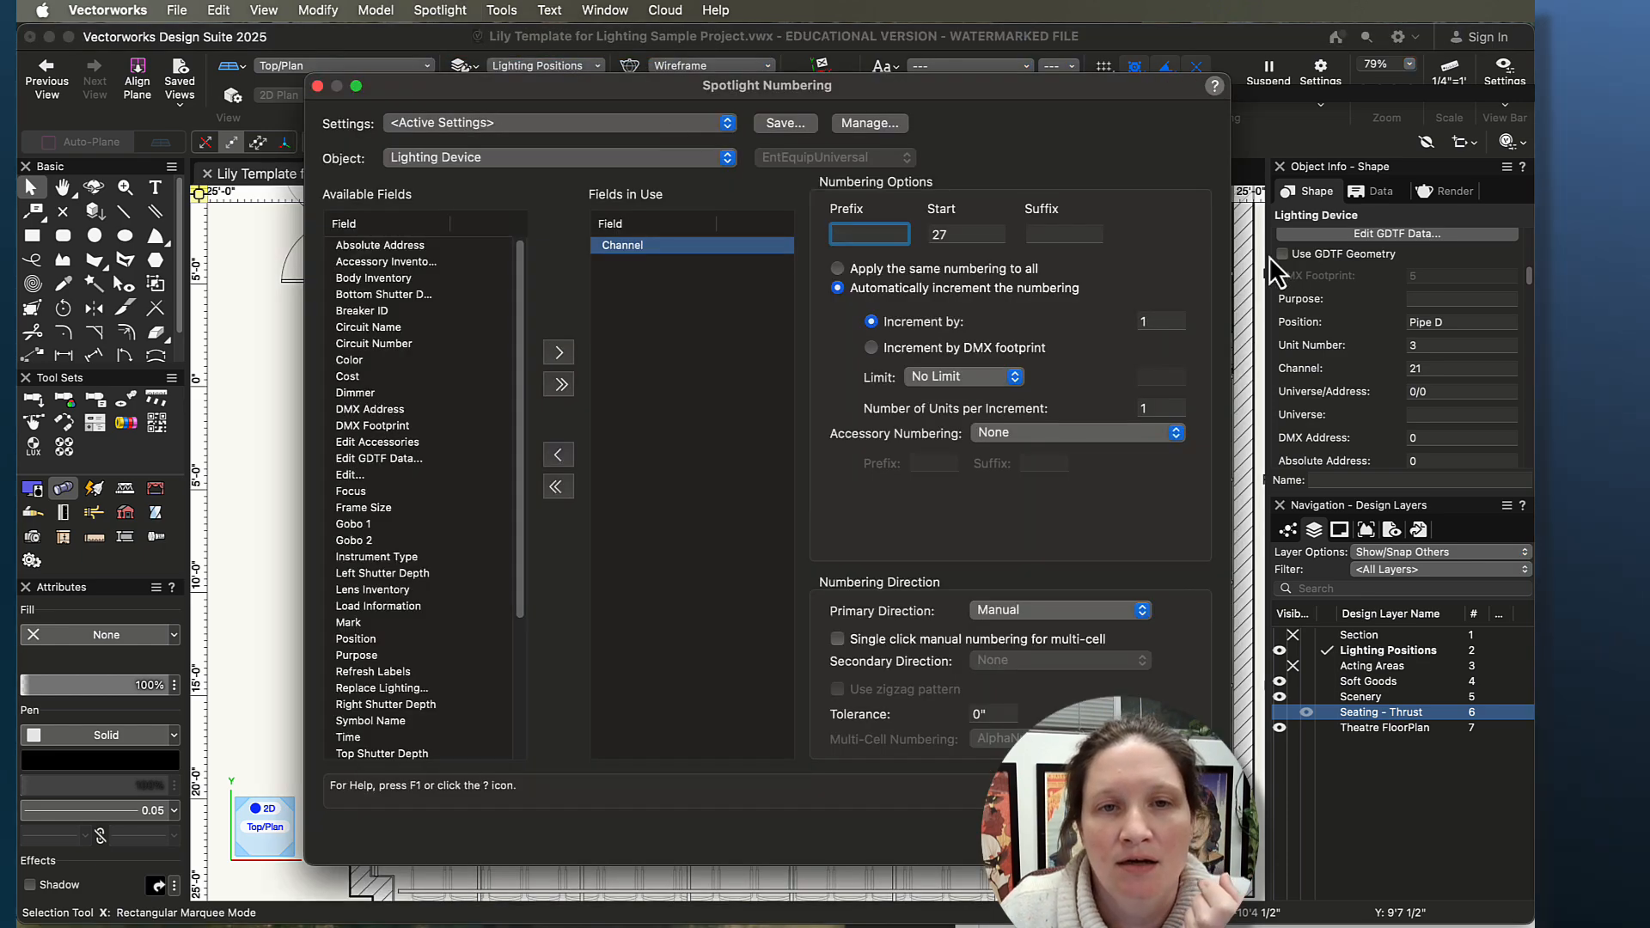
pyautogui.click(559, 455)
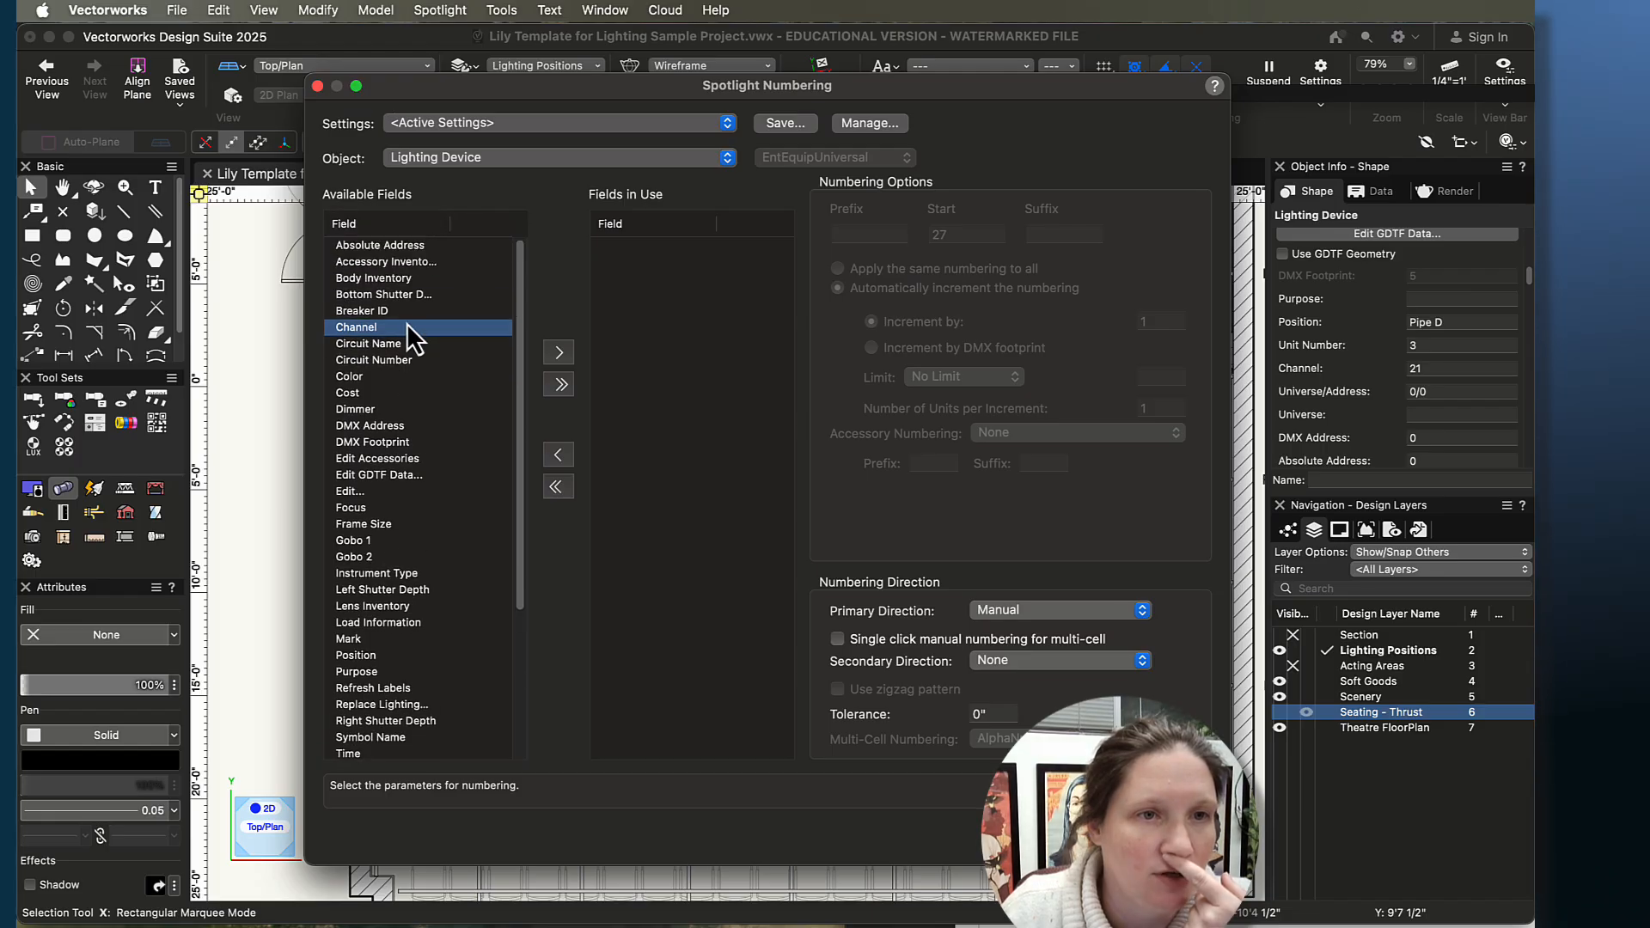
pyautogui.moveTo(369, 426); pyautogui.dragTo(657, 279)
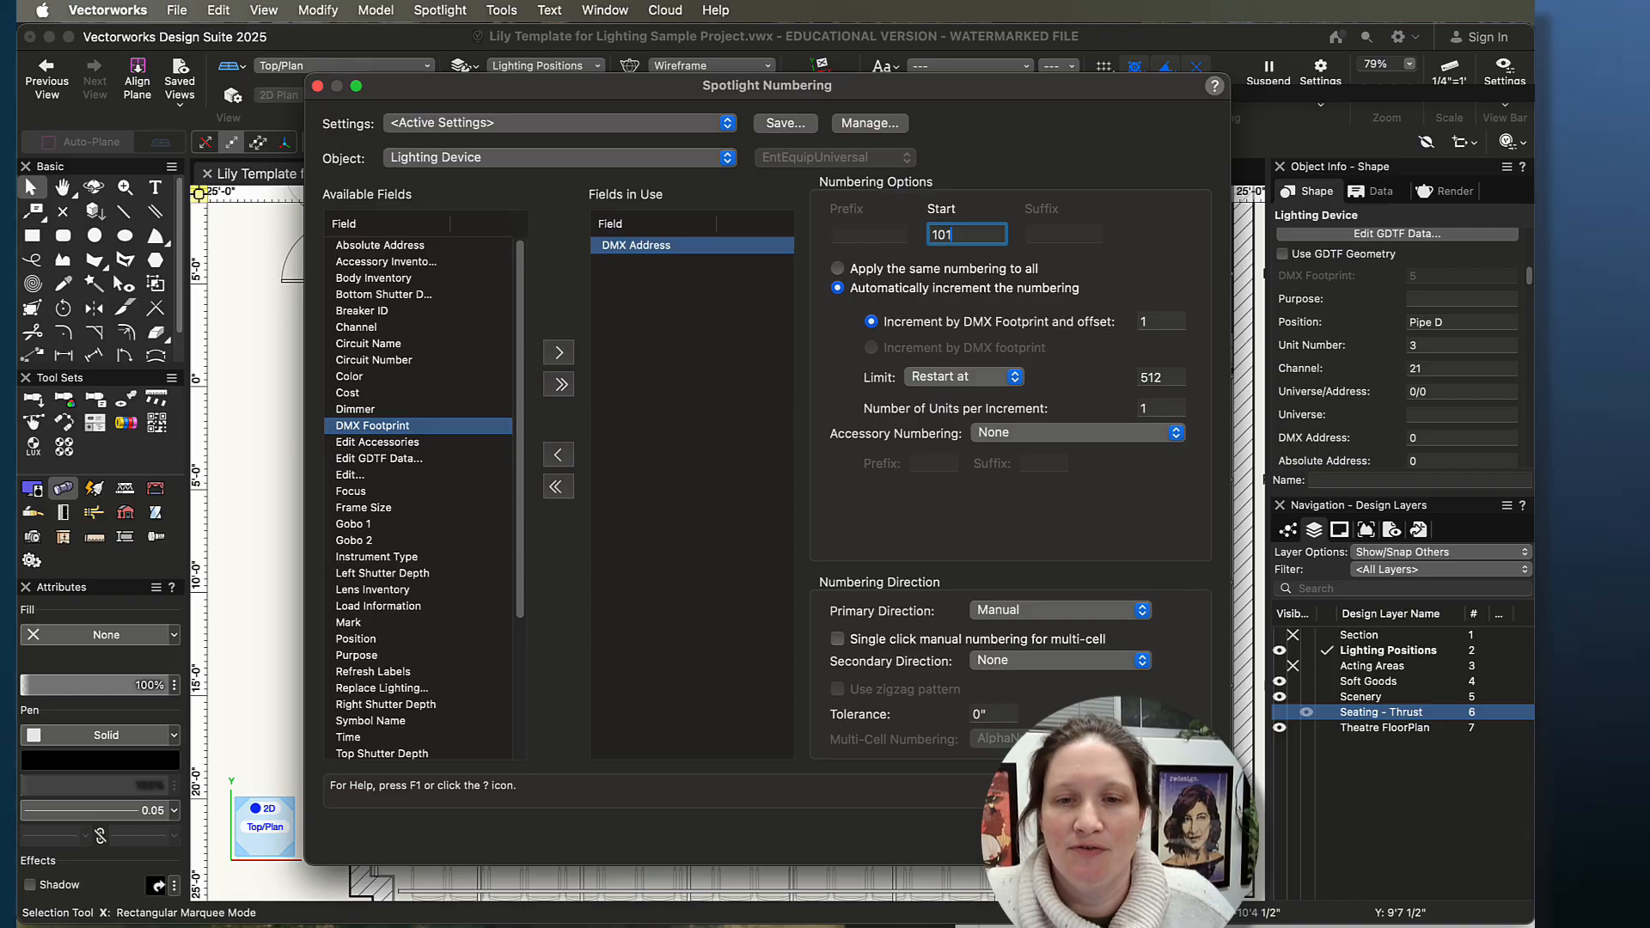
pyautogui.click(1175, 836)
# - Number the Pipe D LED backlights on channels 21, 22 and 23 in order with DMX addresses 101, 107 and 113
pyautogui.click(672, 452)
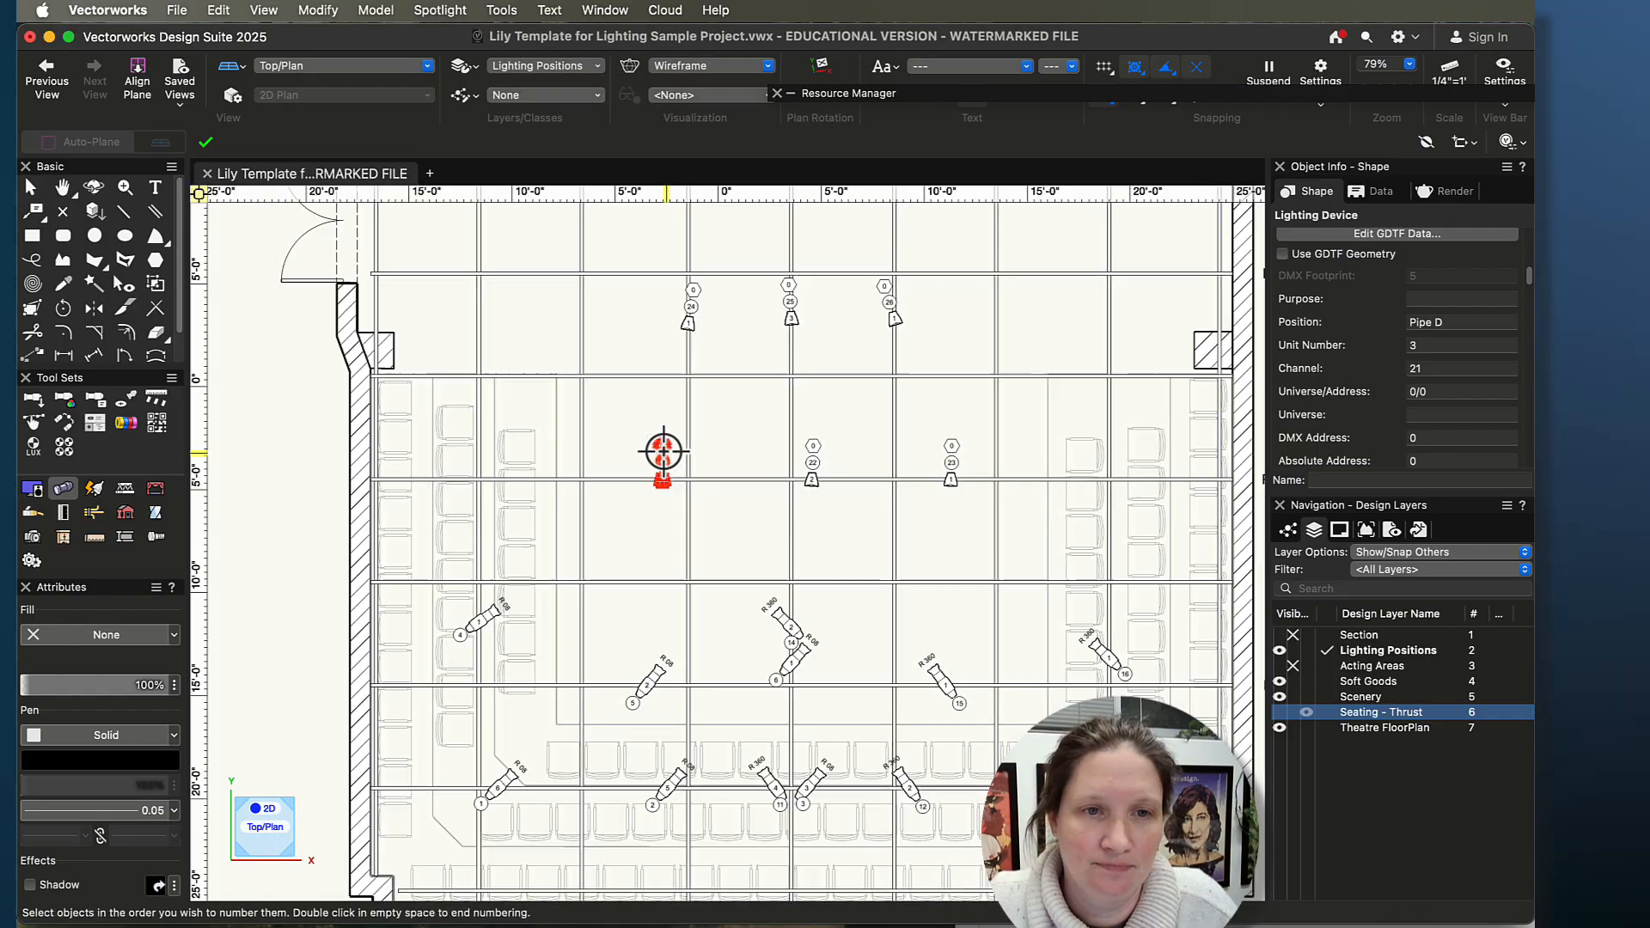
pyautogui.click(810, 469)
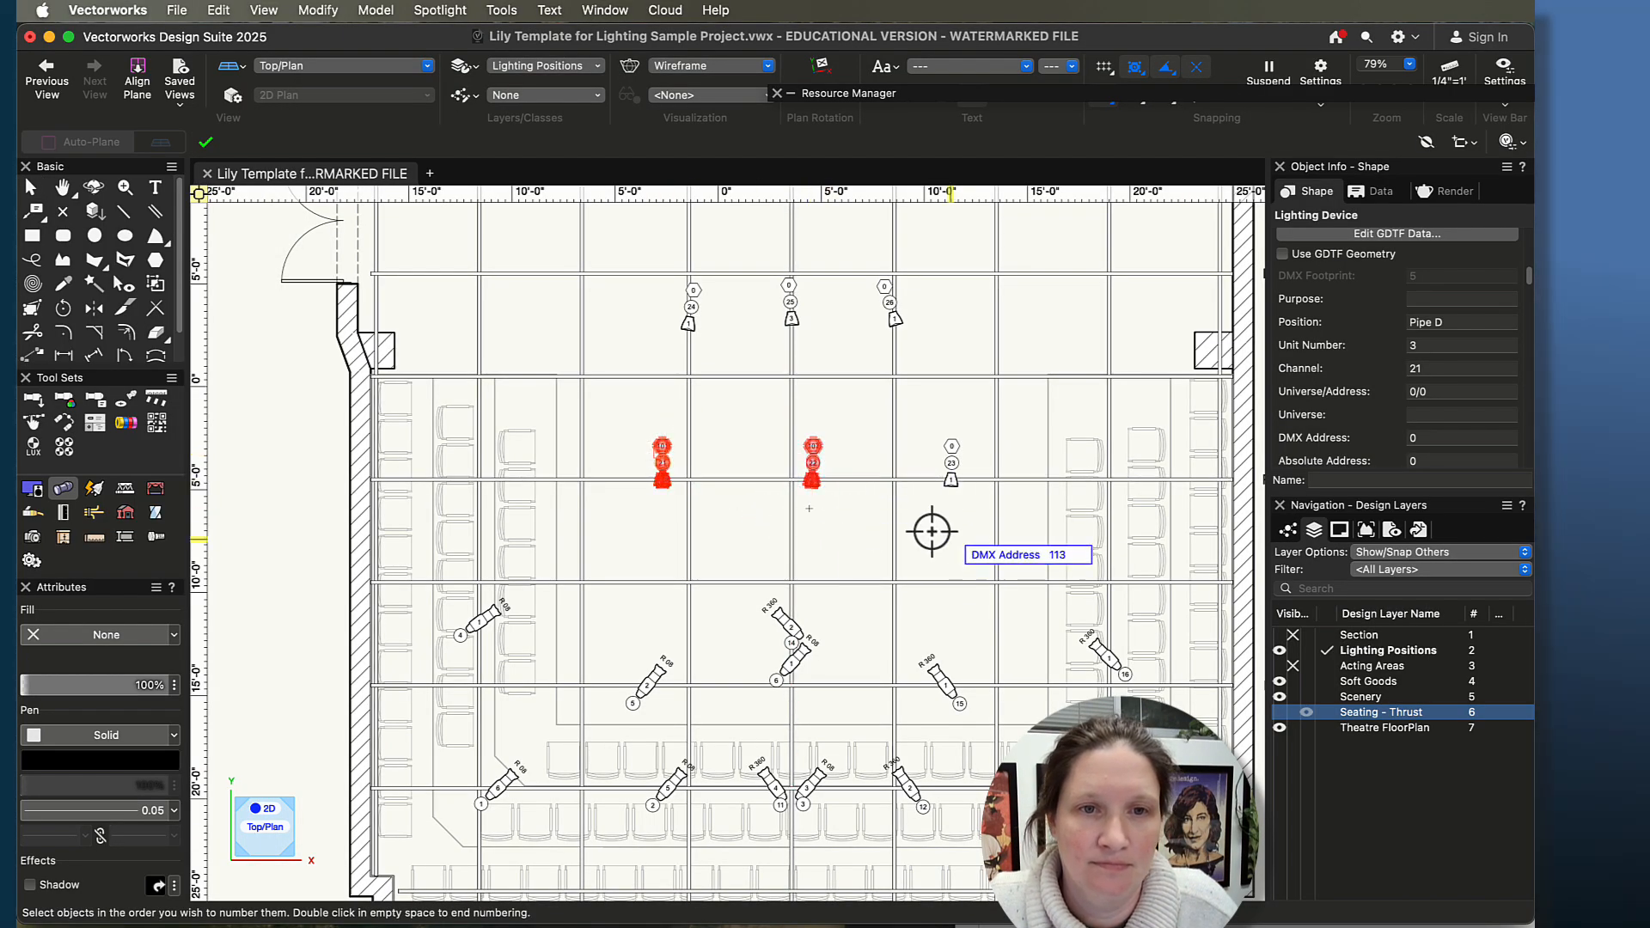
pyautogui.scroll(5, 873, 503)
pyautogui.click(1166, 286)
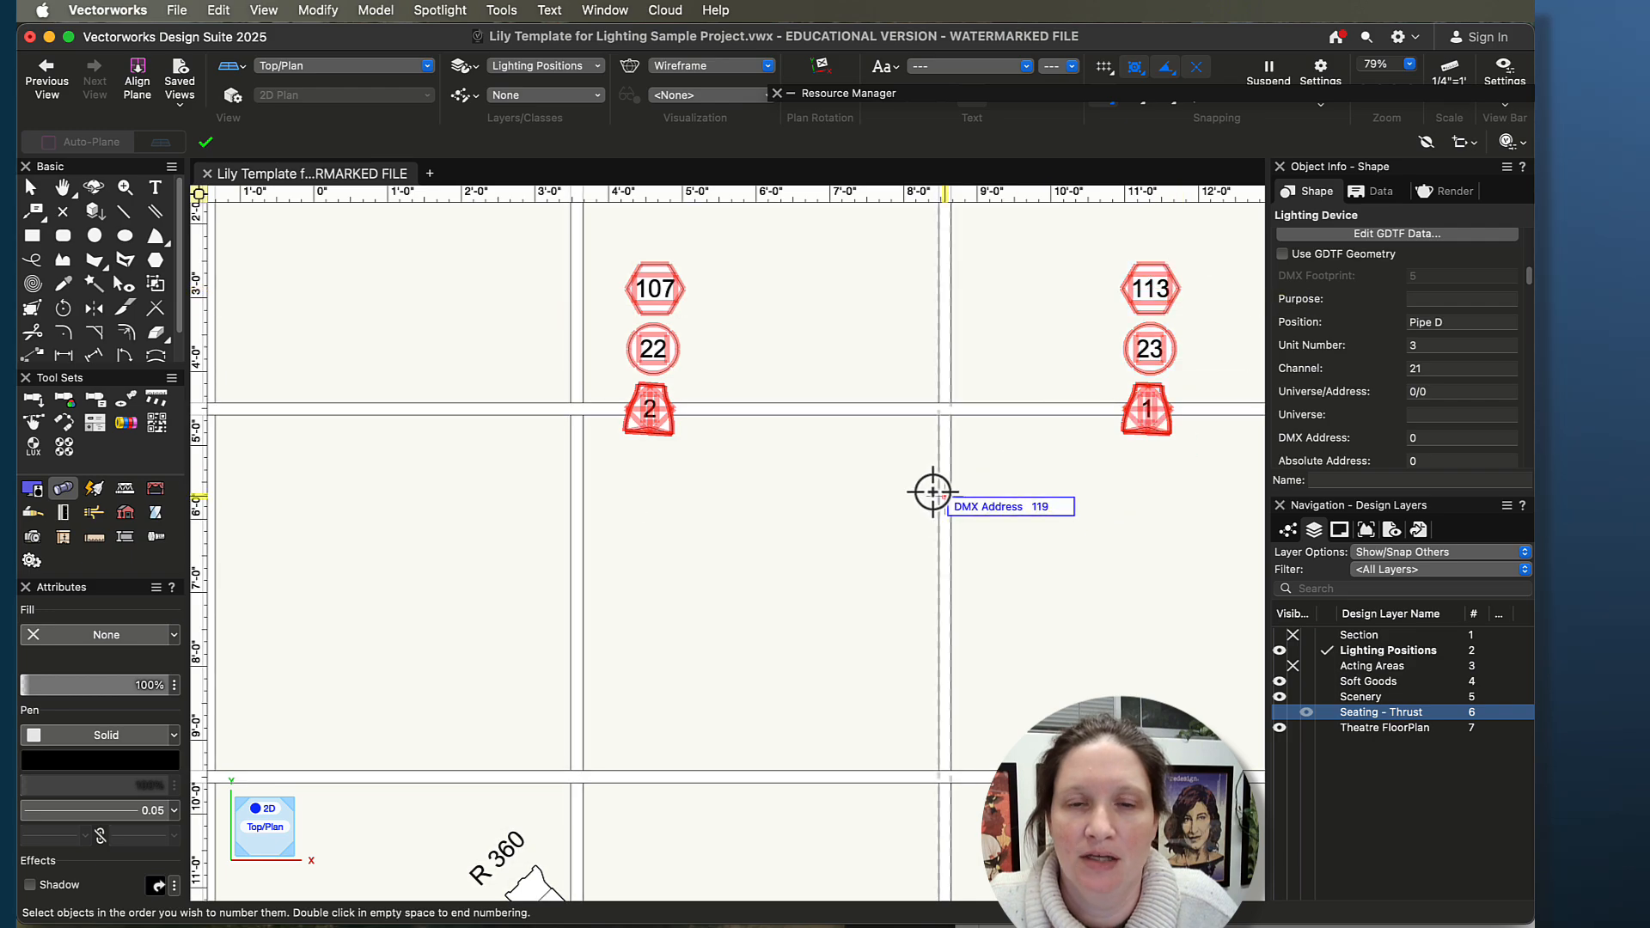
# - Number the upper row's LED backlights on channels 24, 25 and 26 with DMX addresses 119, 125 and 131, and end the numbering
pyautogui.scroll(-3, 838, 517)
pyautogui.moveTo(838, 524); pyautogui.dragTo(905, 803, button='middle')
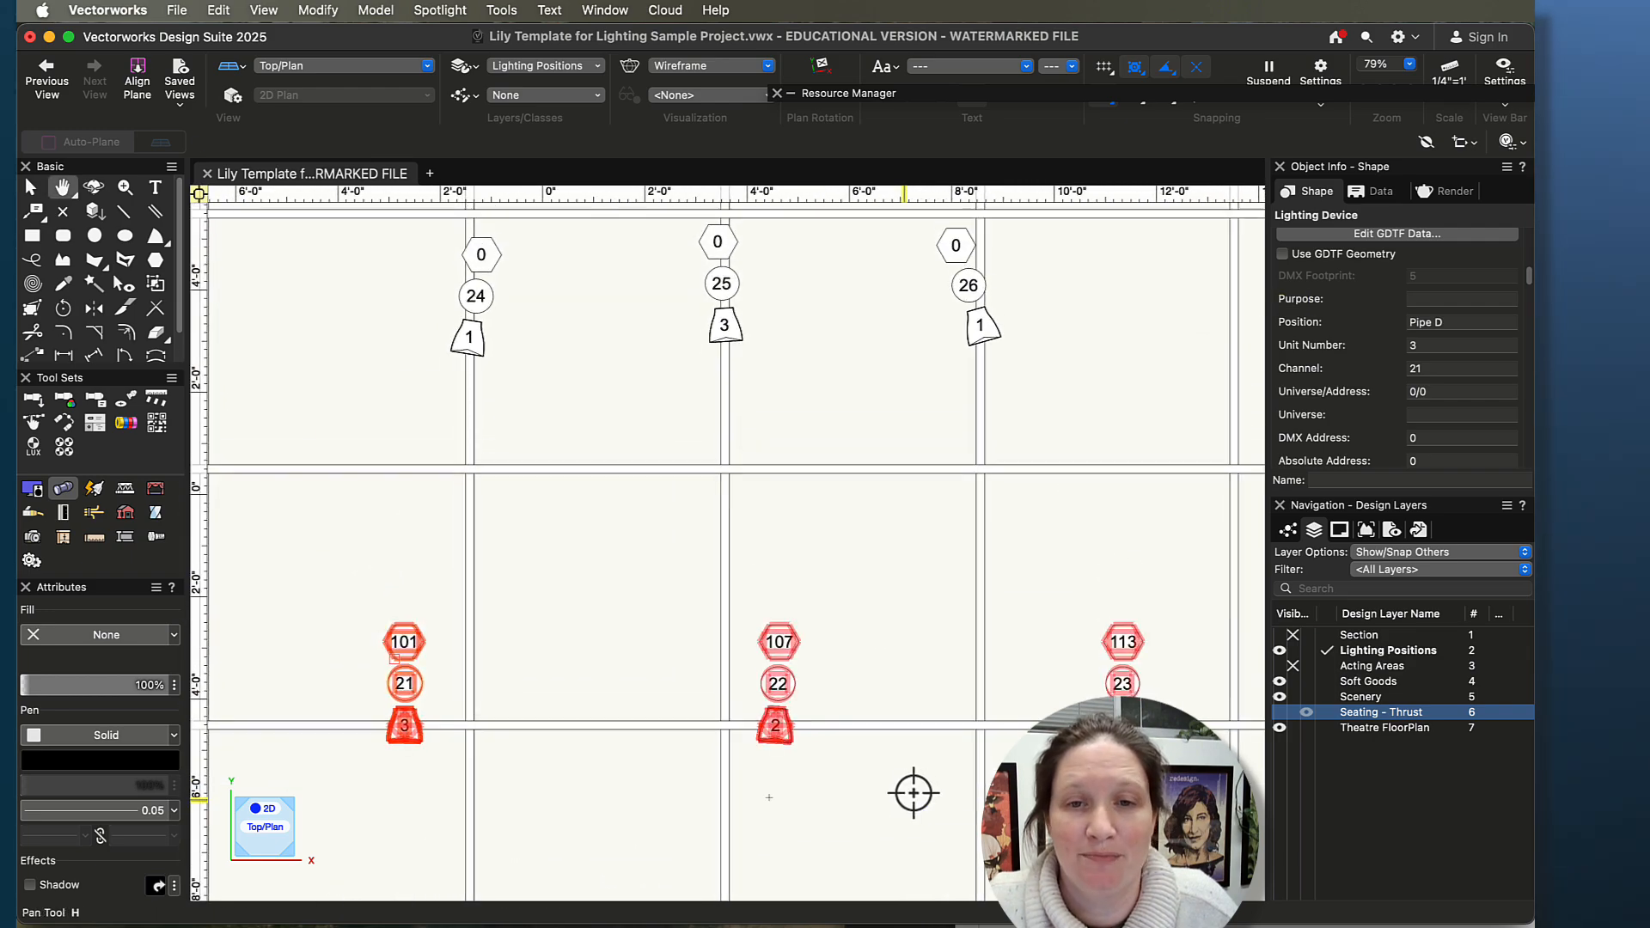
pyautogui.click(482, 257)
pyautogui.click(482, 257)
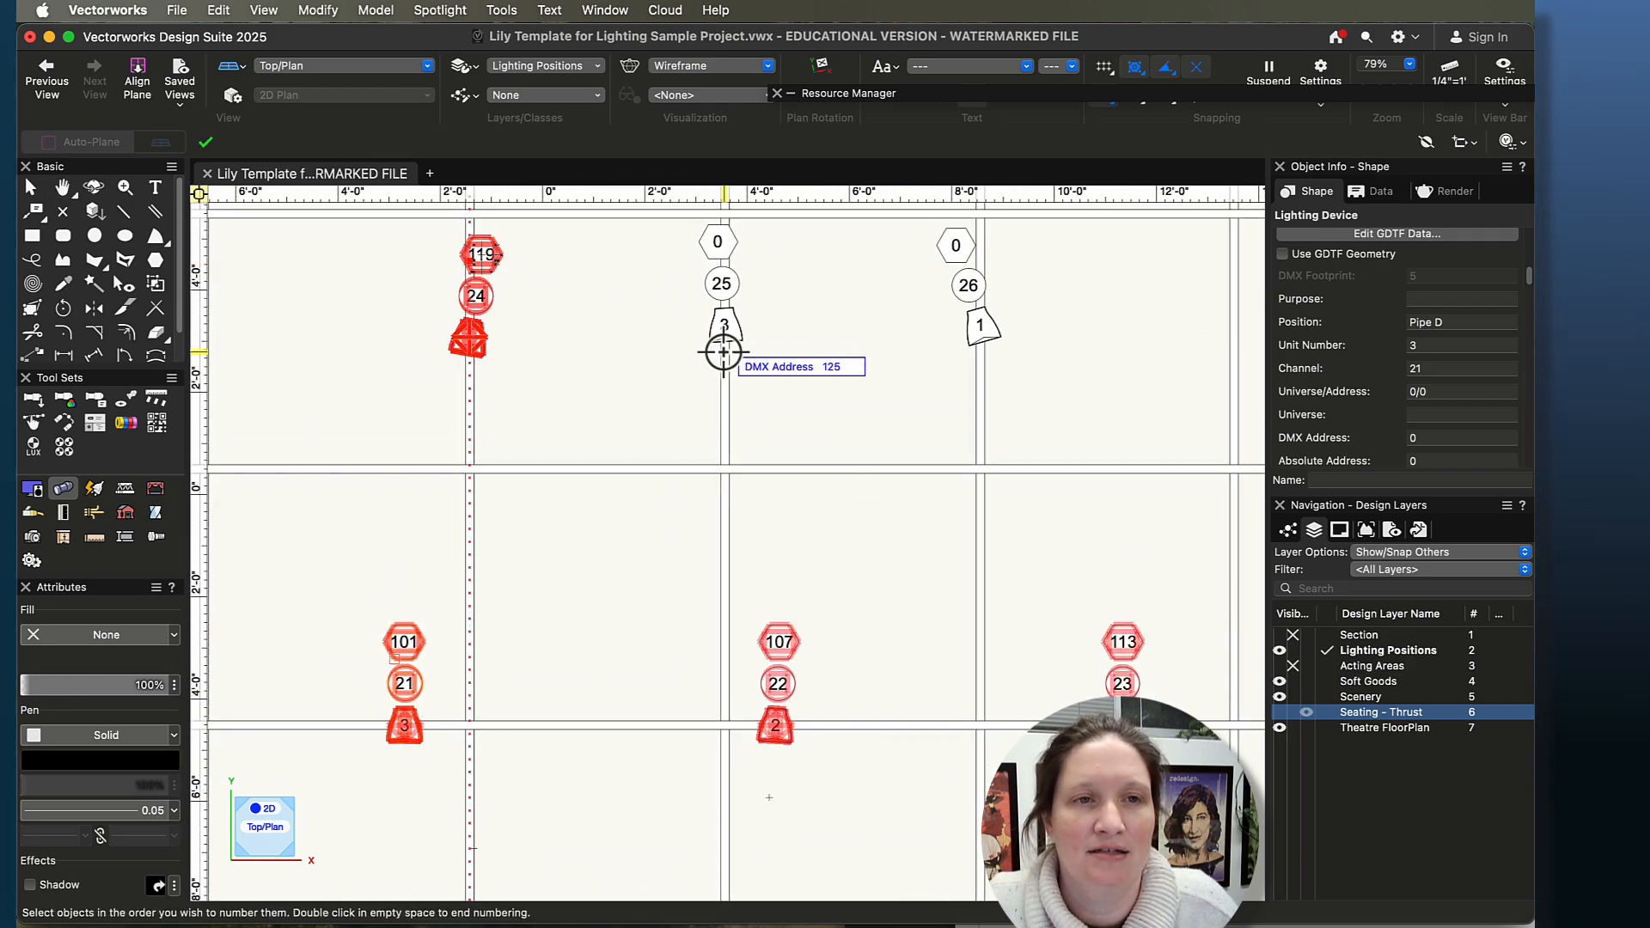
pyautogui.click(722, 296)
pyautogui.click(982, 290)
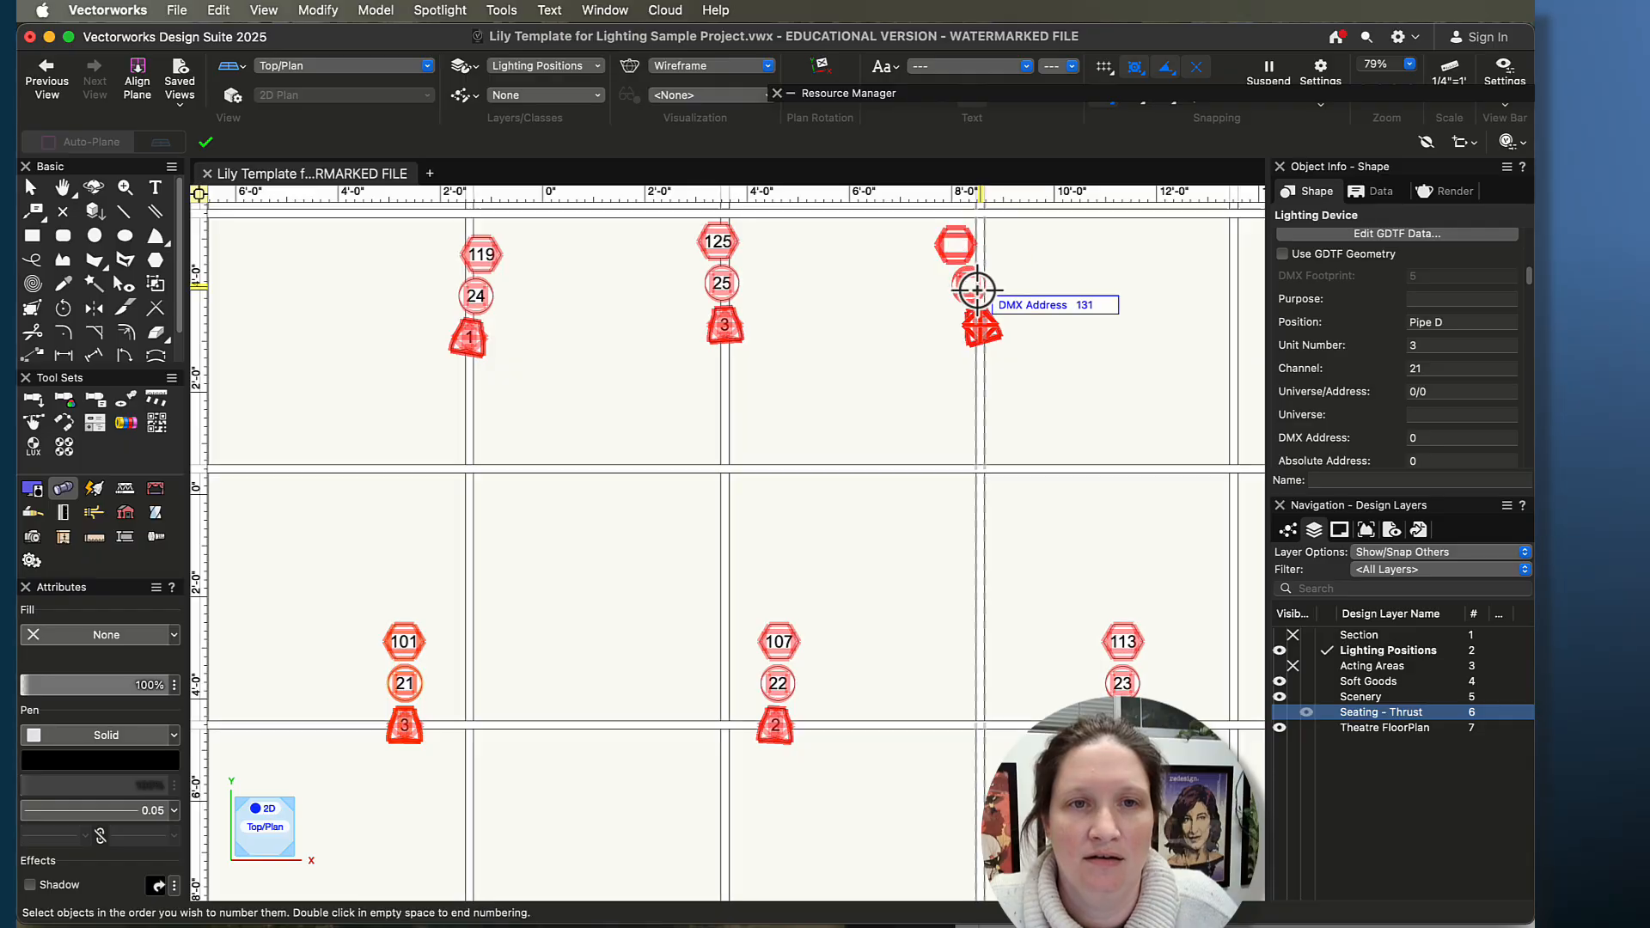
pyautogui.scroll(-2, 808, 546)
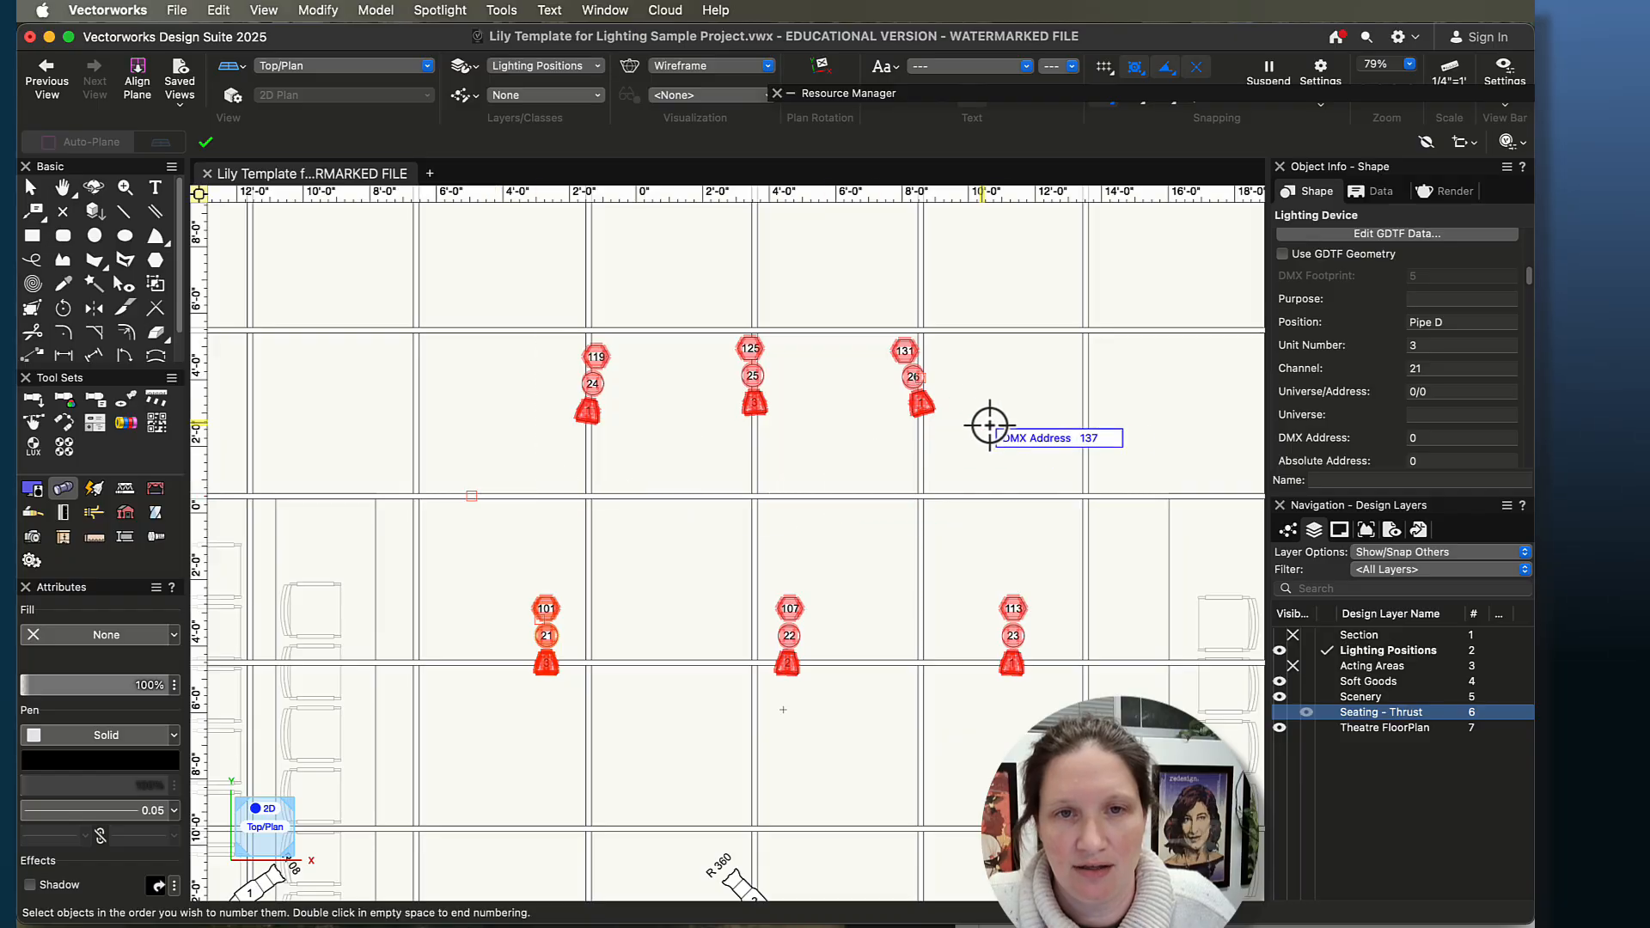
pyautogui.press('x')
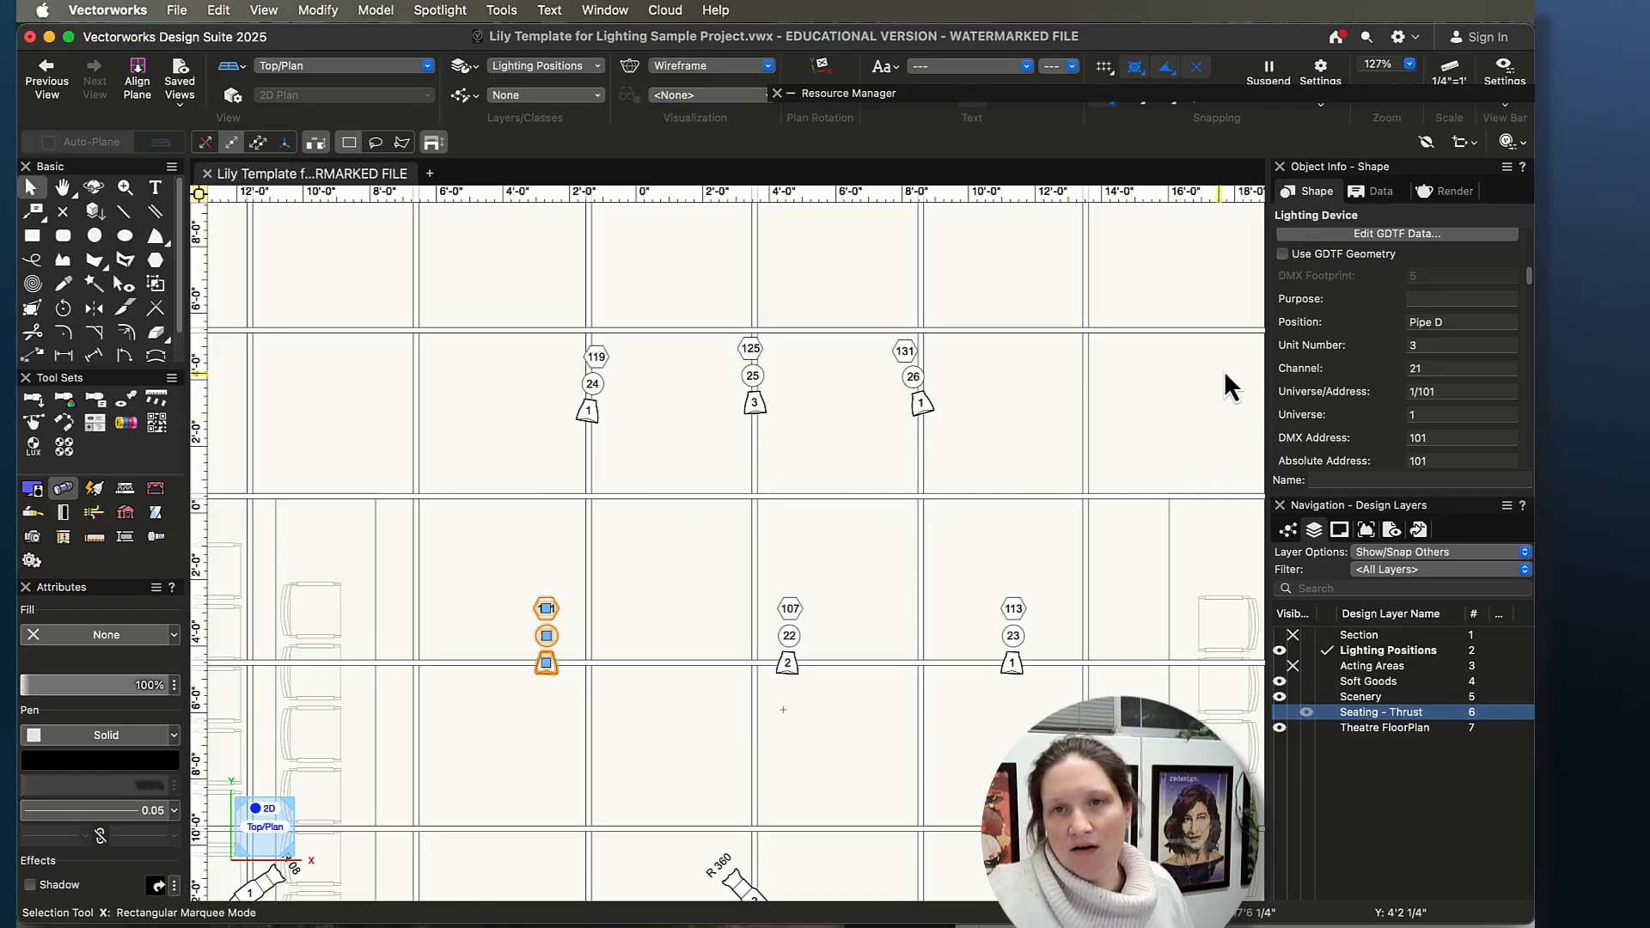
# - Make the Seating - Thrust and Acting Areas design layers fully visible and save the file
pyautogui.scroll(3, 578, 485)
pyautogui.scroll(-5, 586, 478)
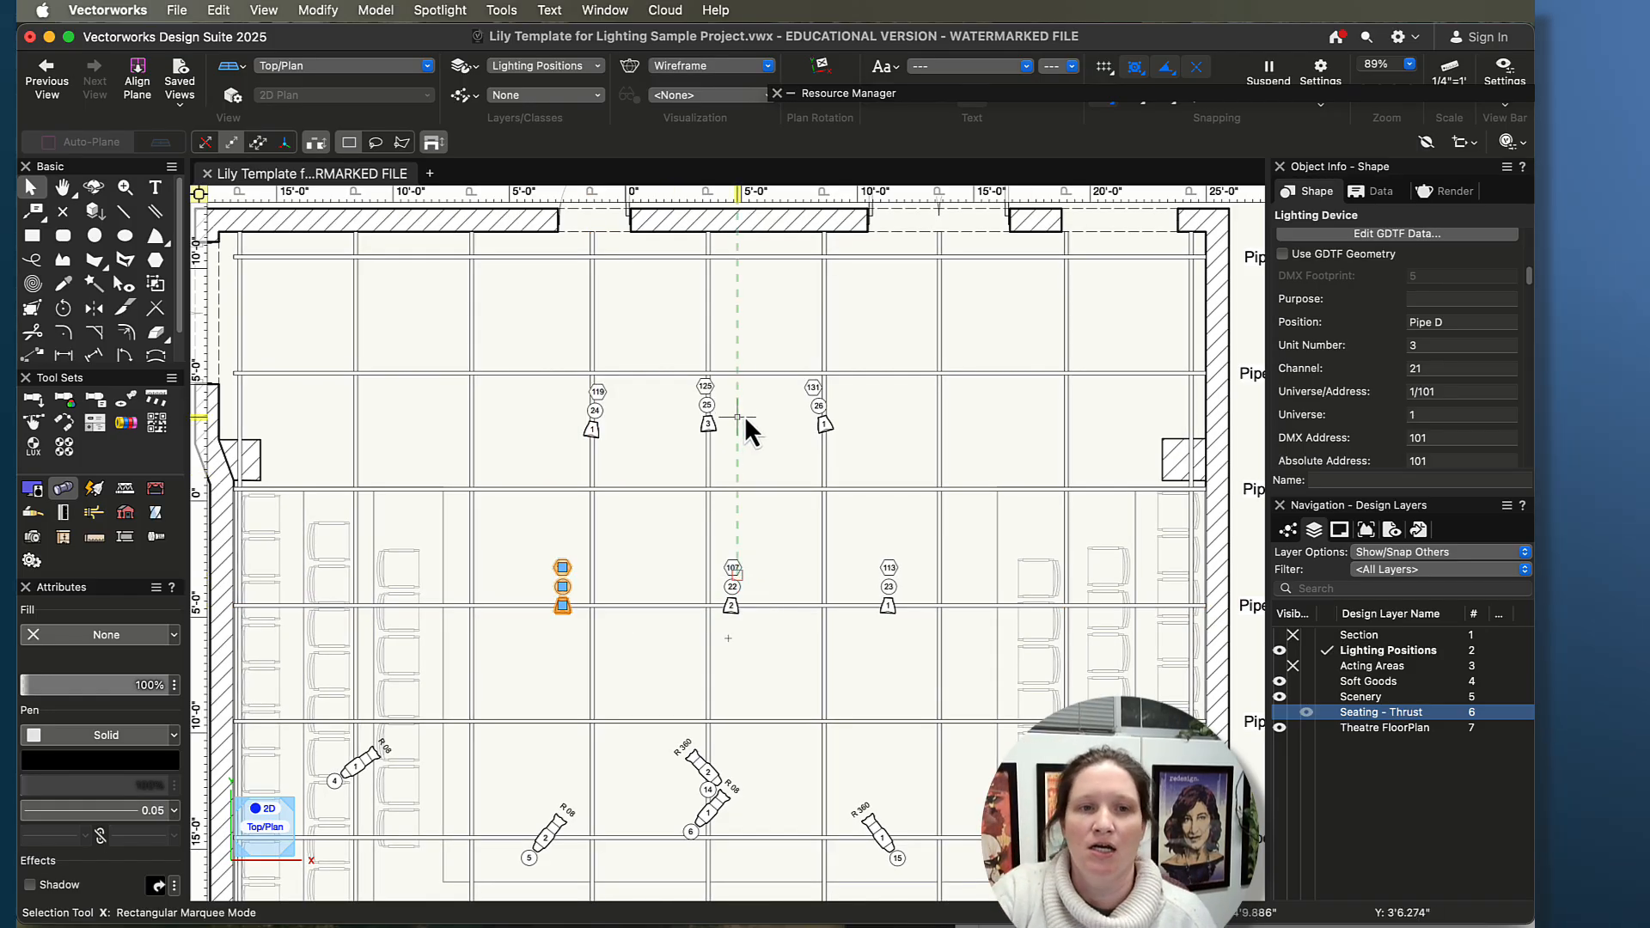
pyautogui.scroll(-6, 629, 581)
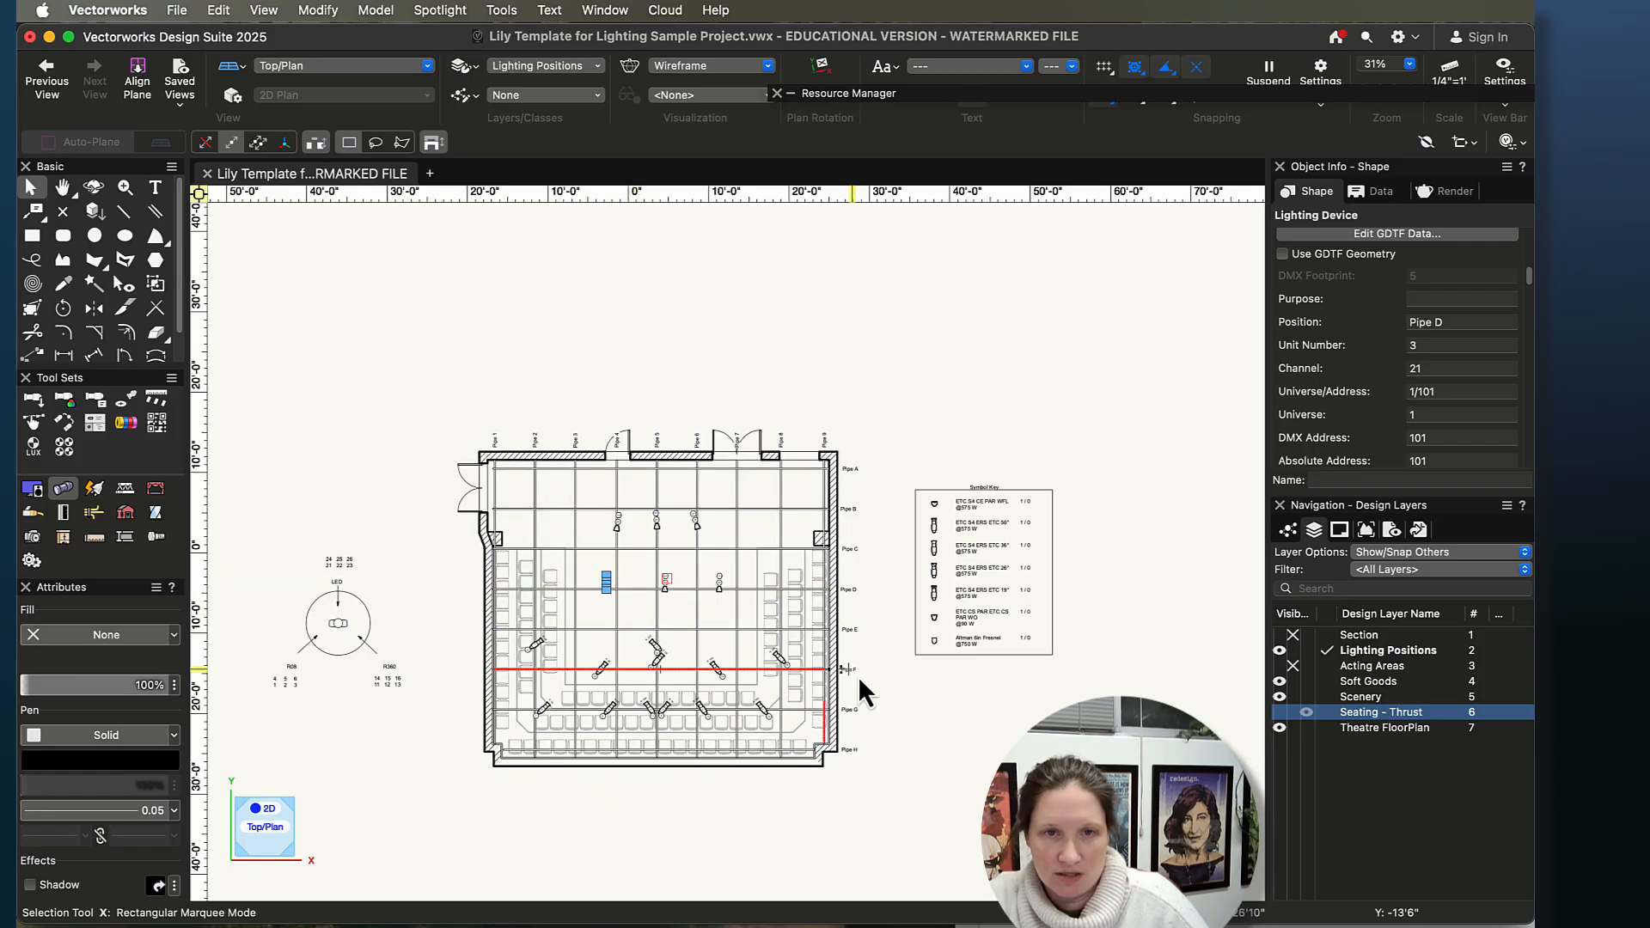
pyautogui.scroll(1, 864, 701)
pyautogui.scroll(2, 866, 709)
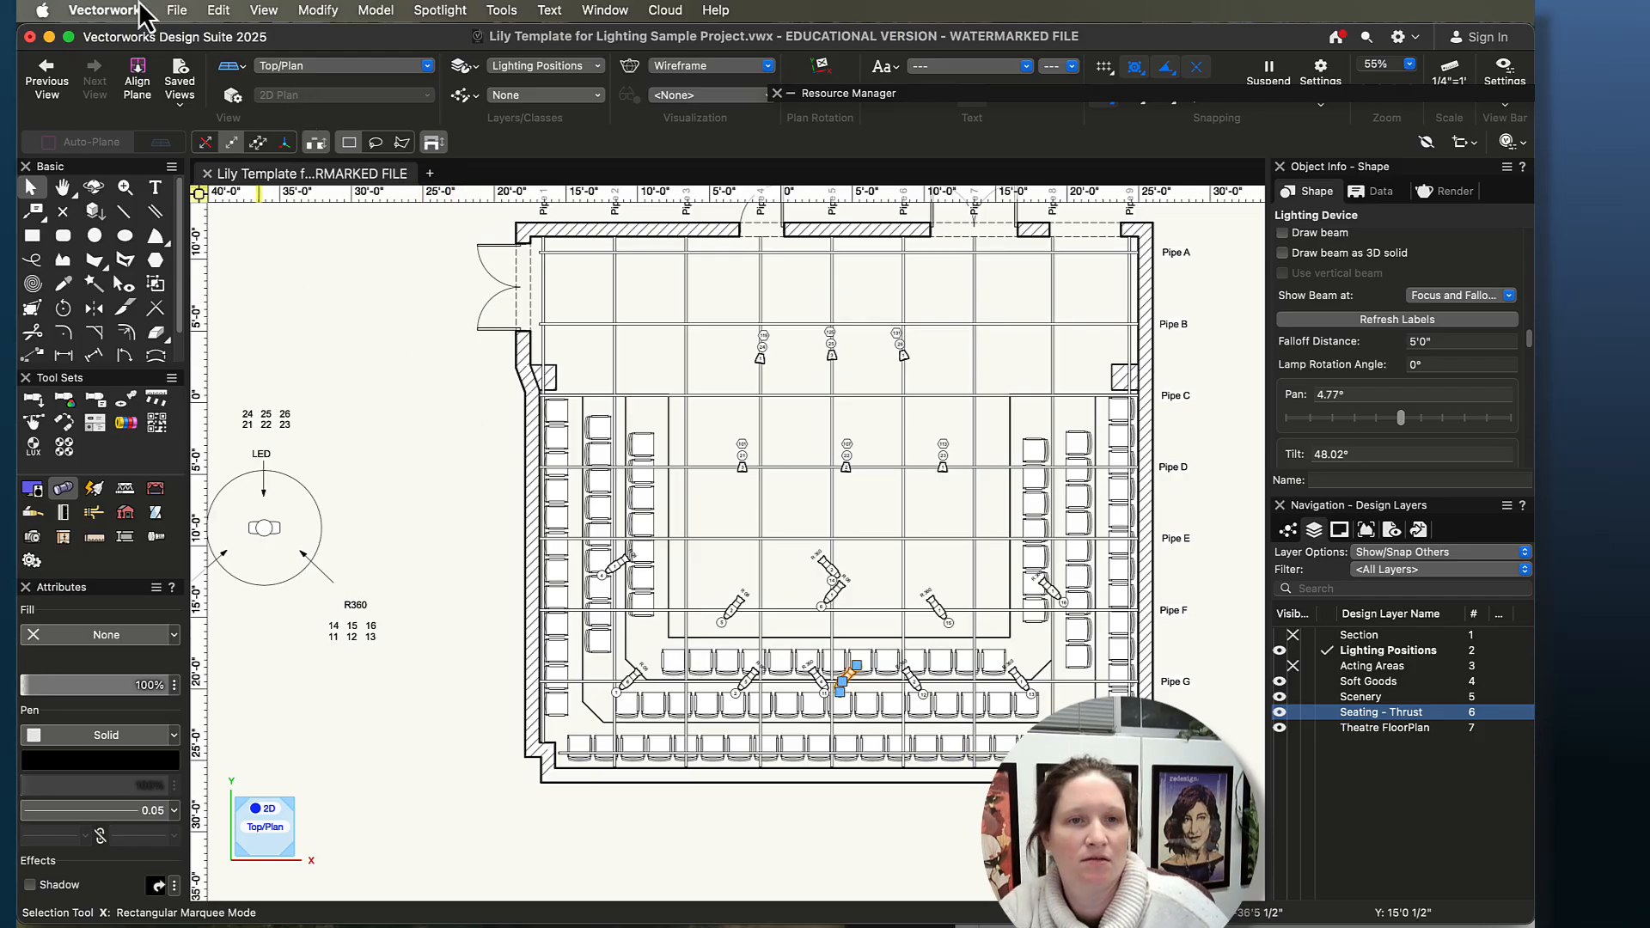
pyautogui.click(1285, 667)
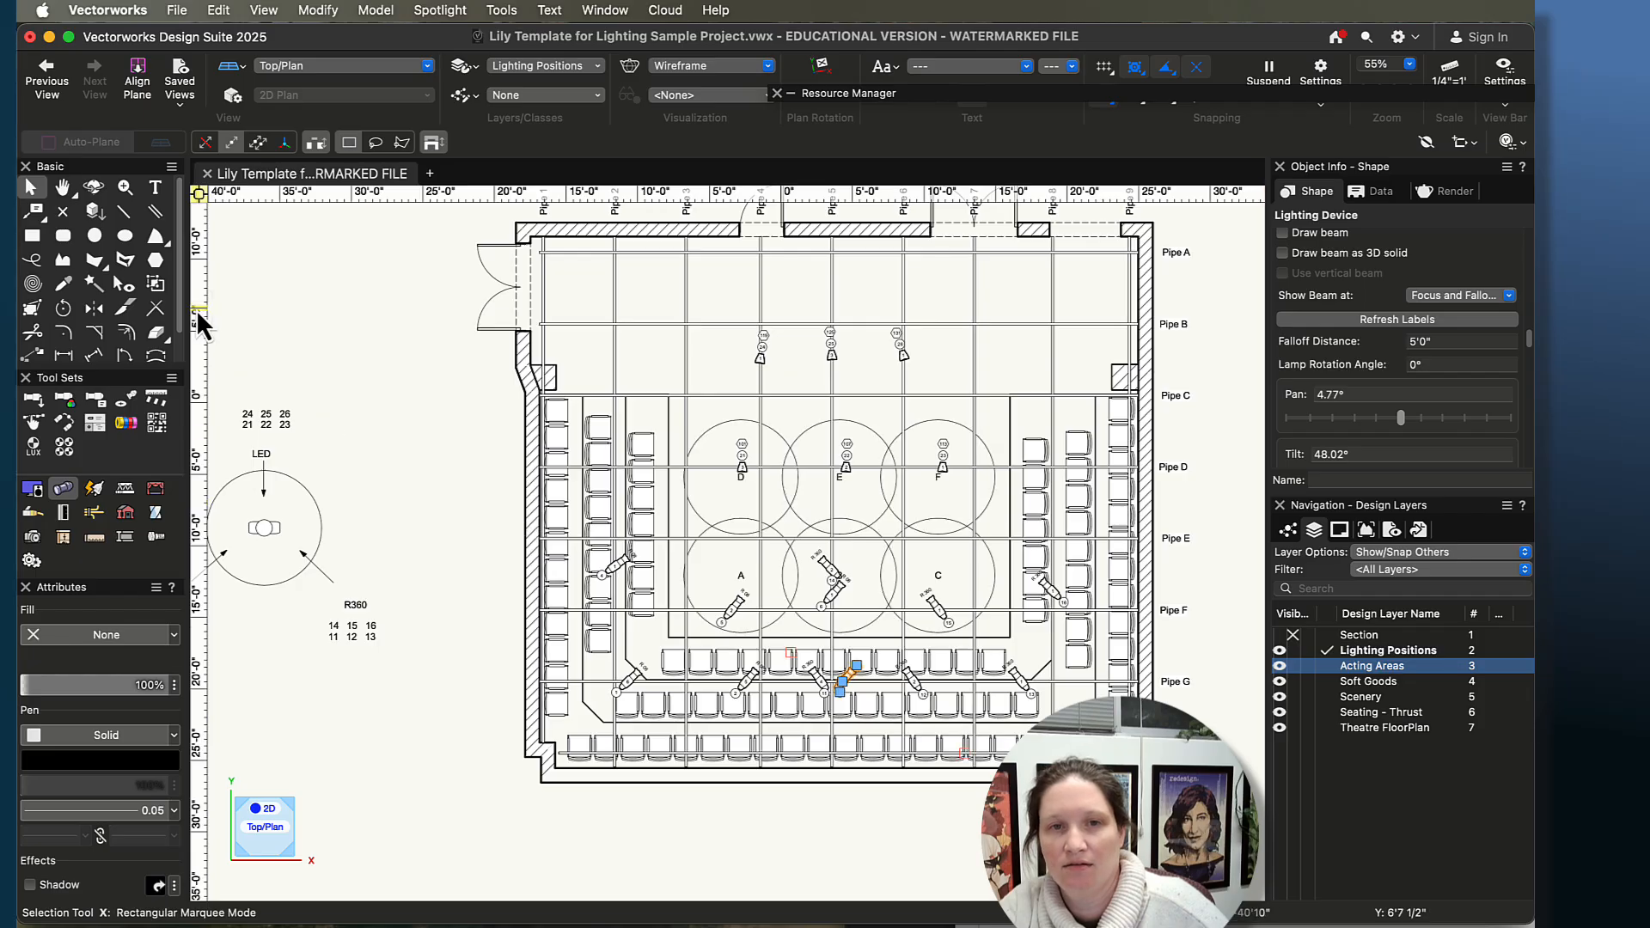
pyautogui.click(168, 11)
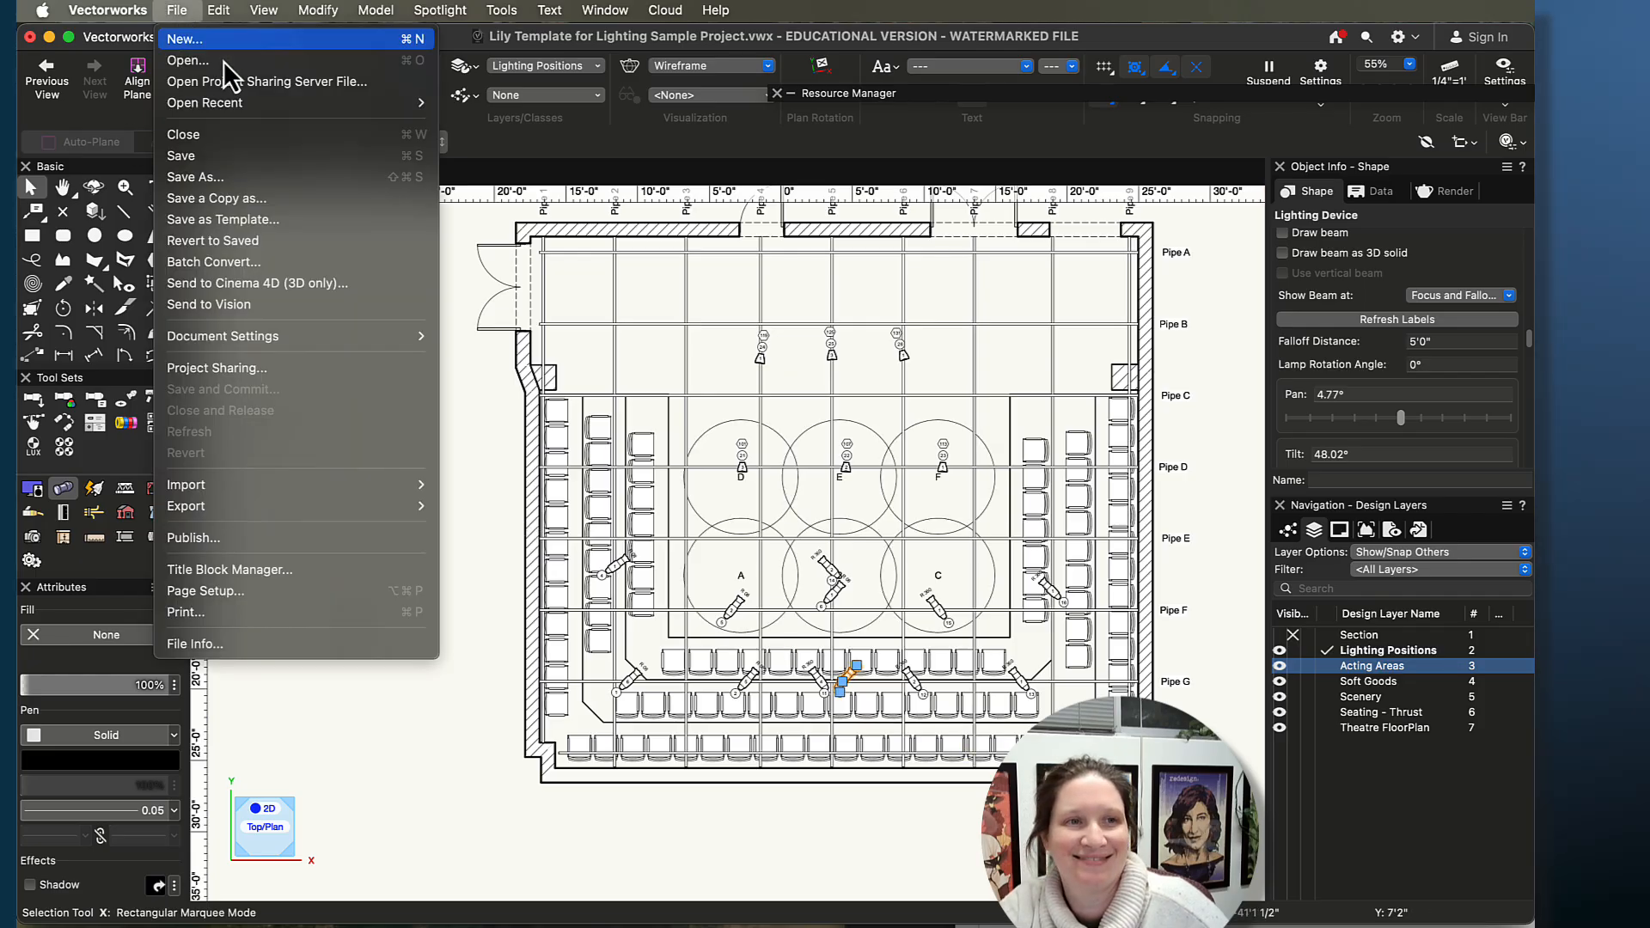
pyautogui.click(239, 158)
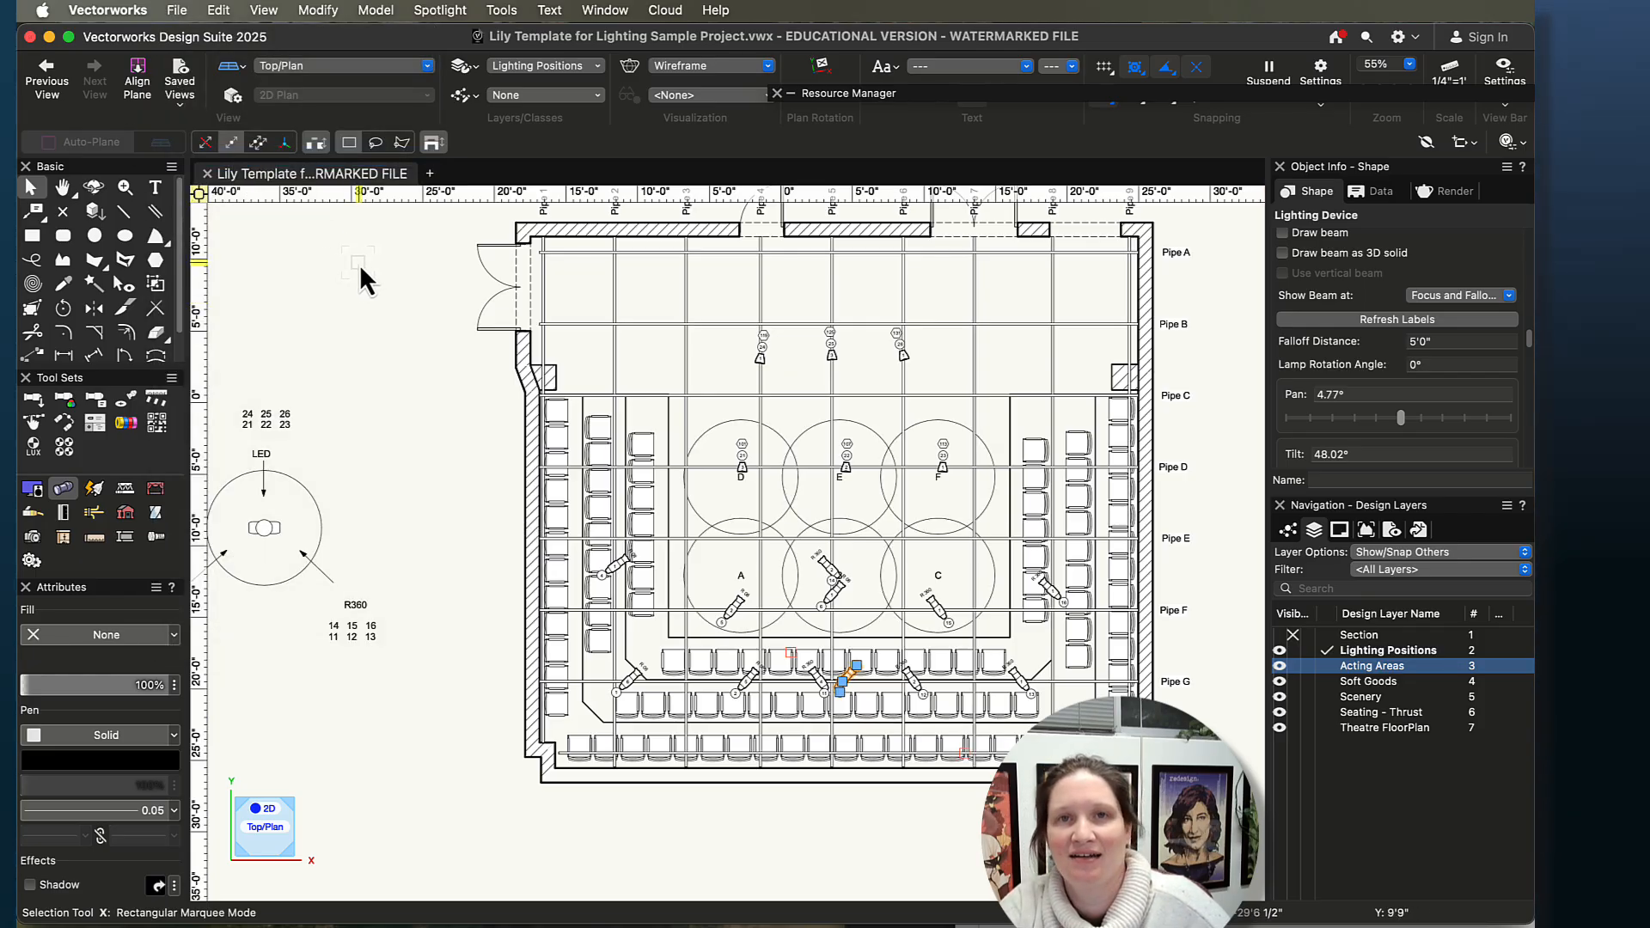